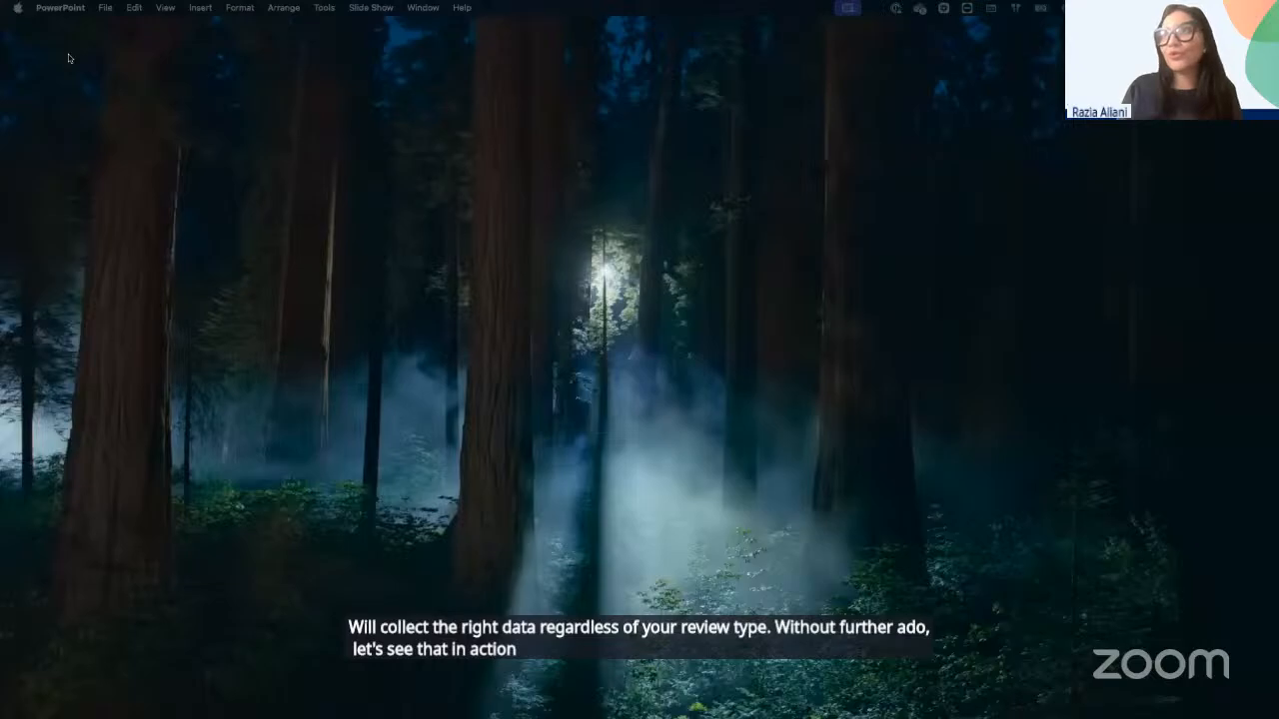
- Switch to the Vitamin C for Common Cold protocol in Google Docs and read its review title, objectives and highlighted passages
{"action": "key", "text": "ctrl+Right"}
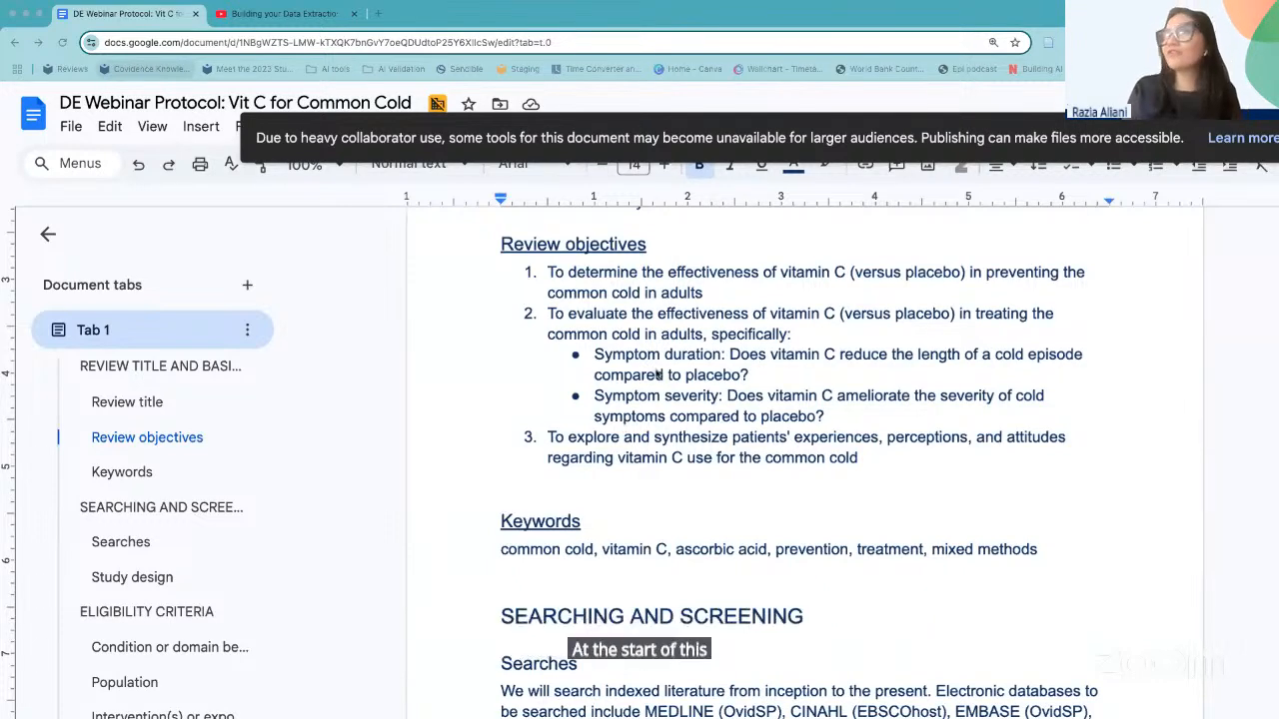
{"action": "scroll", "coordinate": [656, 375], "scroll_direction": "right", "scroll_amount": 1}
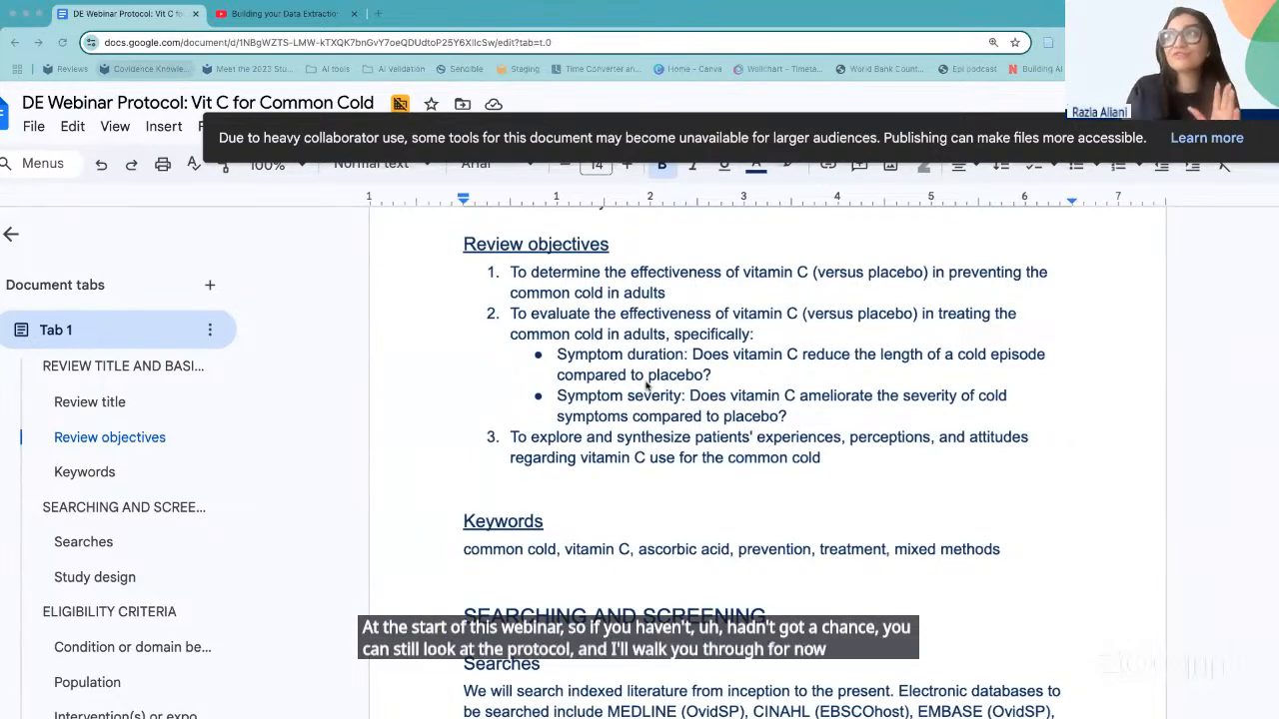
{"action": "scroll", "coordinate": [646, 387], "scroll_direction": "up", "scroll_amount": 5}
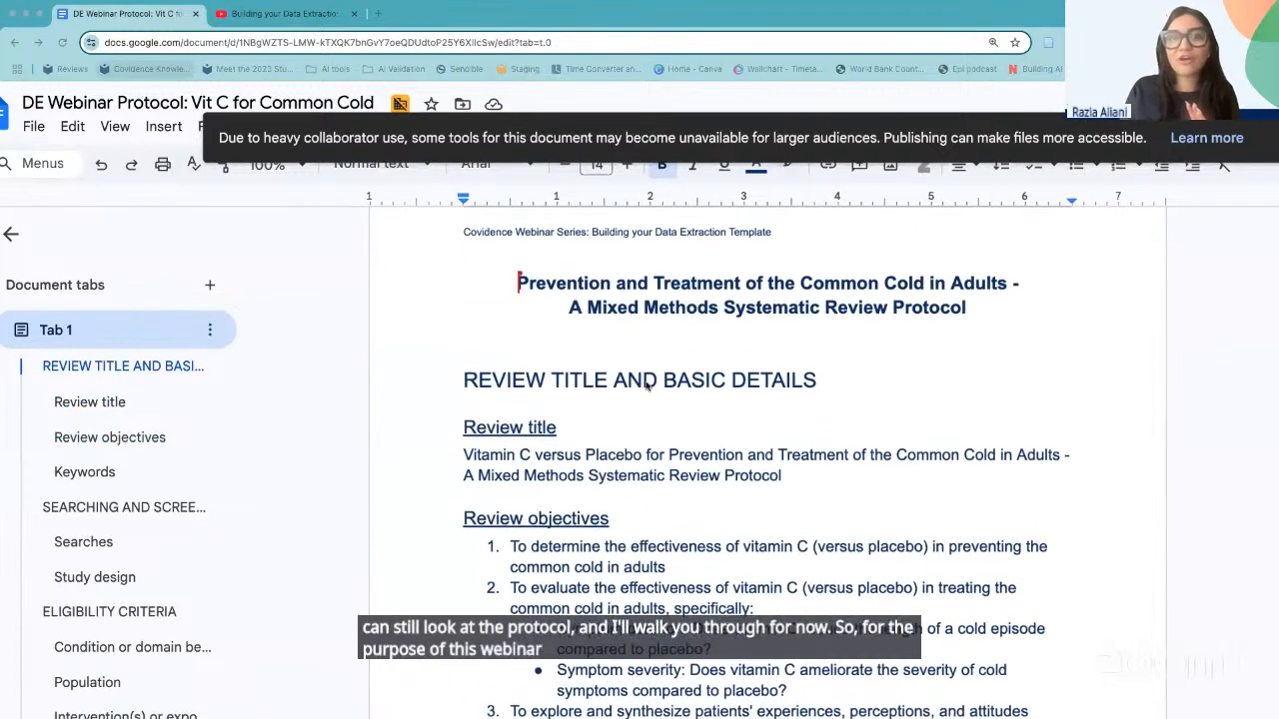
{"action": "scroll", "coordinate": [646, 386], "scroll_direction": "down", "scroll_amount": 1}
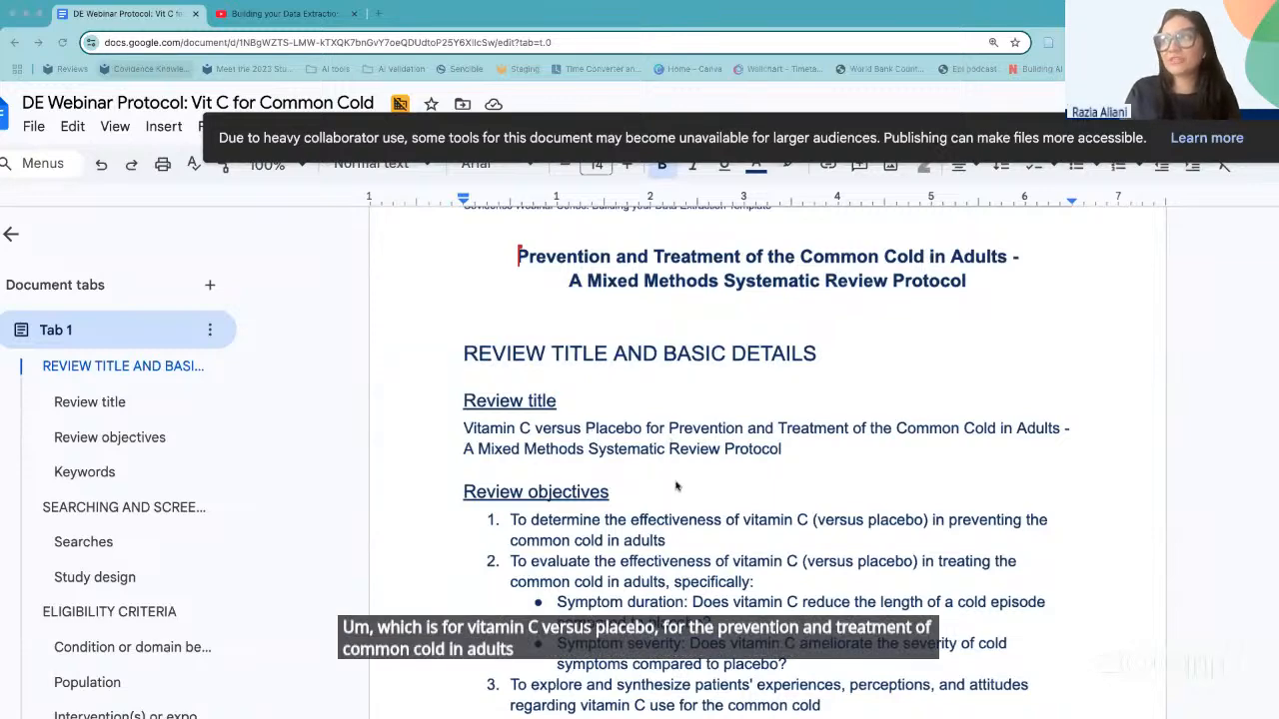
{"action": "scroll", "coordinate": [678, 486], "scroll_direction": "down", "scroll_amount": 1}
{"action": "scroll", "coordinate": [678, 486], "scroll_direction": "down", "scroll_amount": 1}
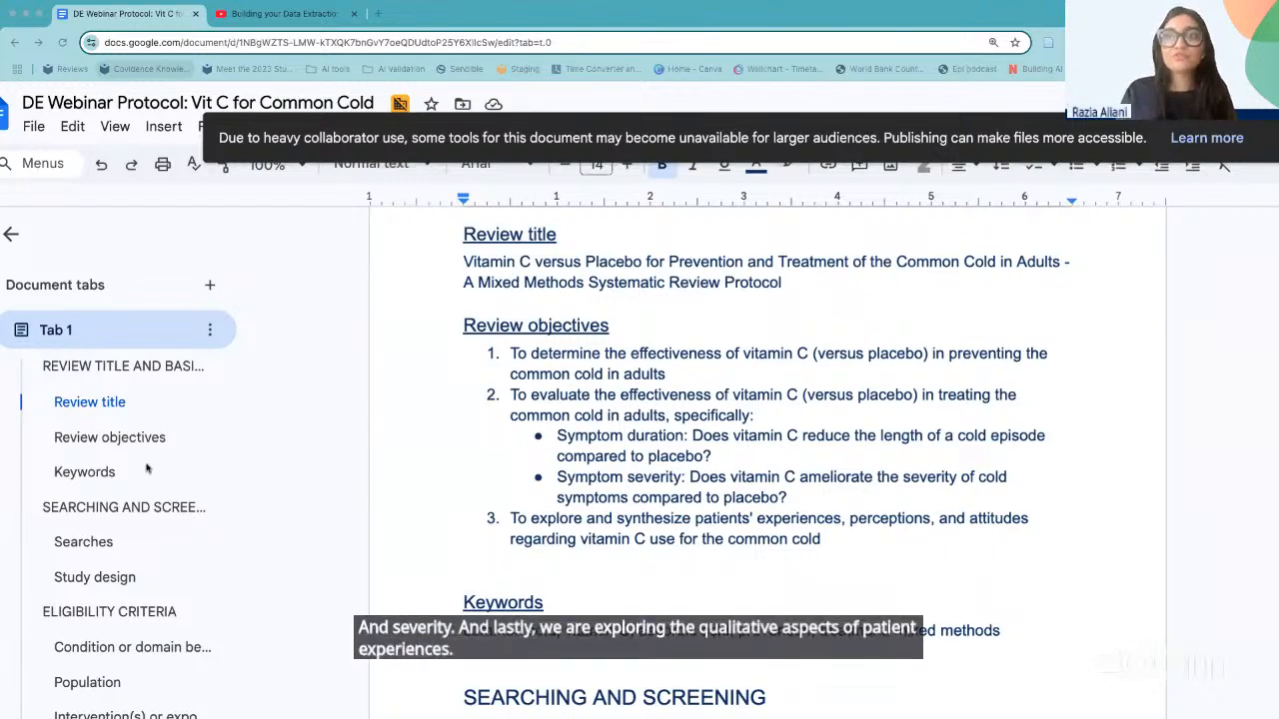
{"action": "scroll", "coordinate": [155, 545], "scroll_direction": "down", "scroll_amount": 1}
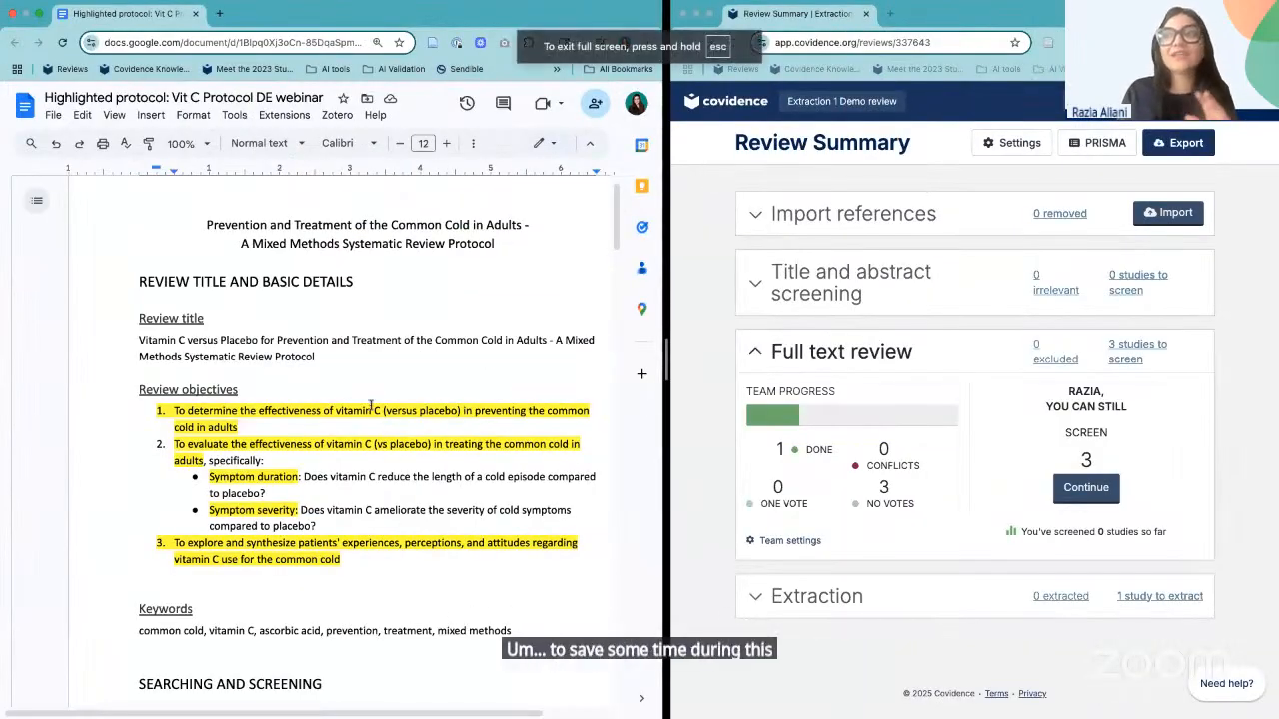
{"action": "scroll", "coordinate": [358, 417], "scroll_direction": "down", "scroll_amount": 5}
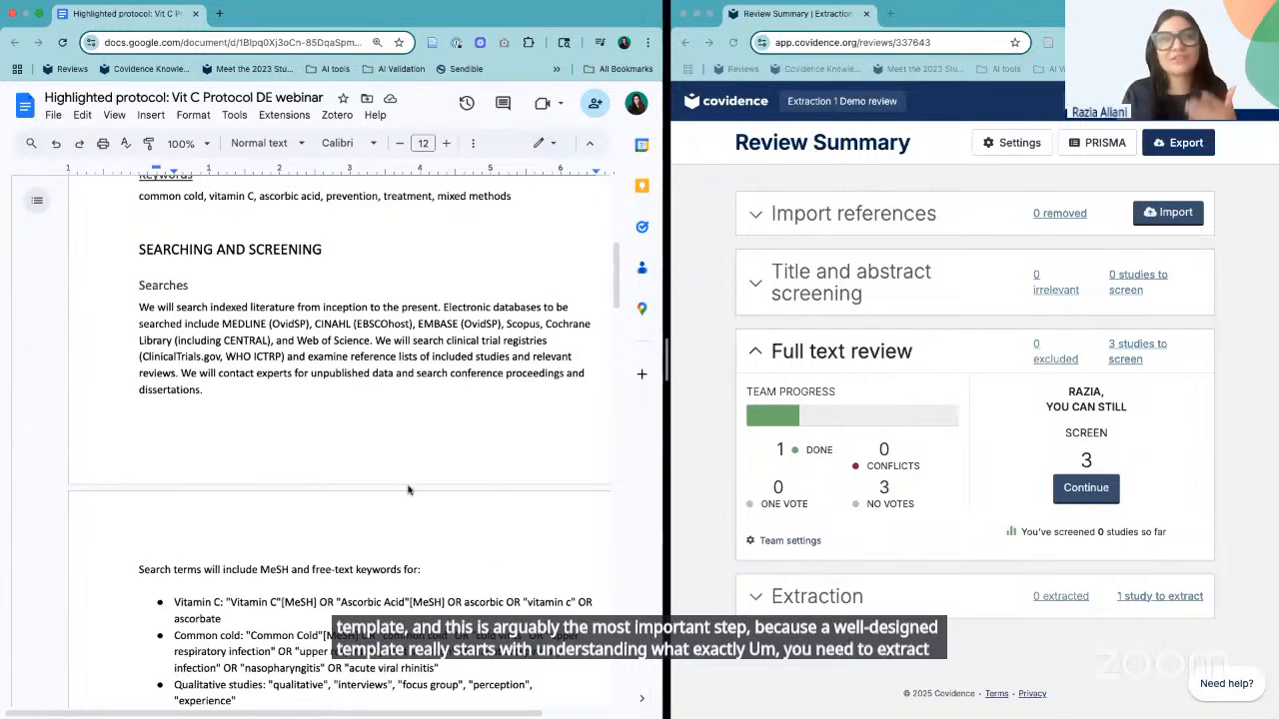
{"action": "scroll", "coordinate": [407, 489], "scroll_direction": "up", "scroll_amount": 5}
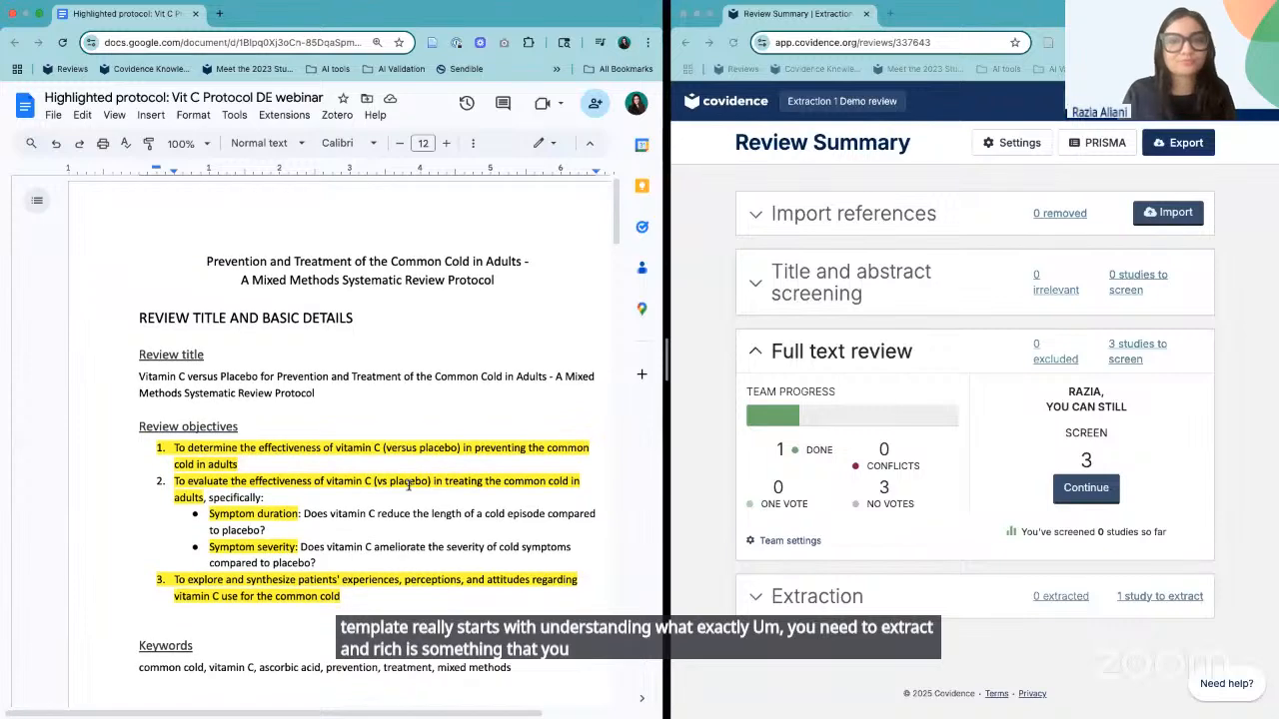
{"action": "scroll", "coordinate": [407, 485], "scroll_direction": "down", "scroll_amount": 3}
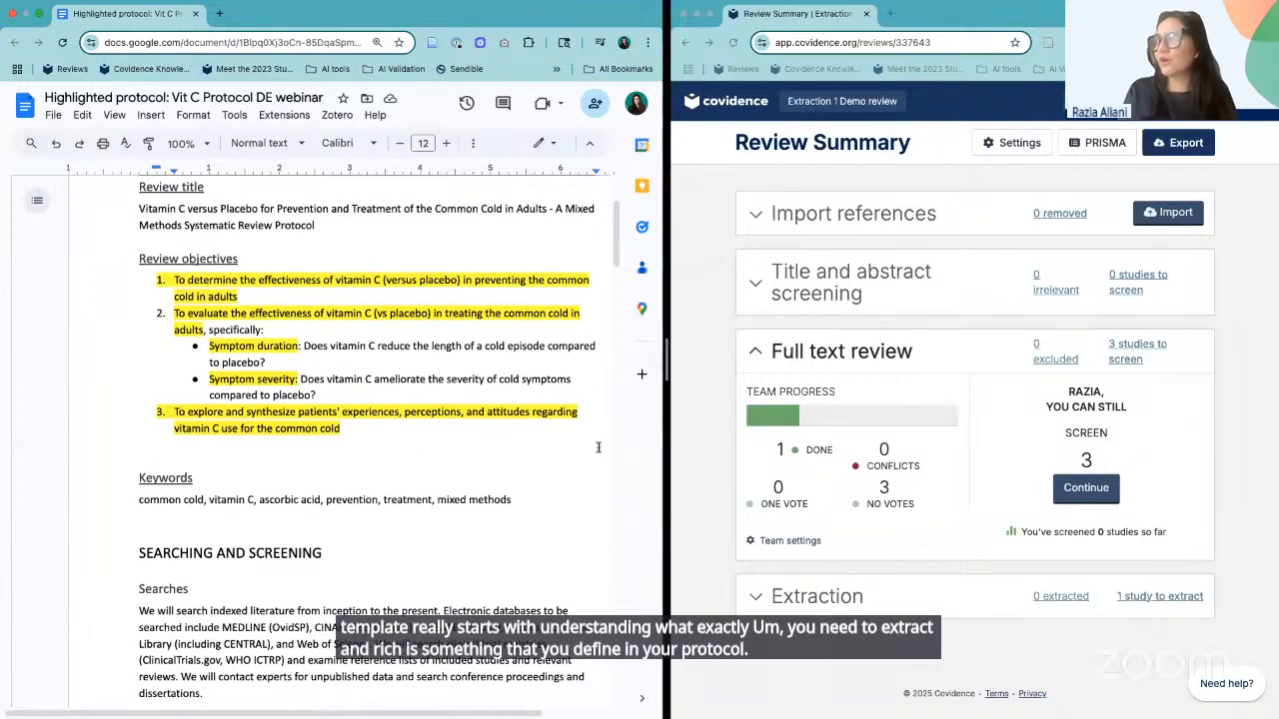
- Open the demo review's studies awaiting extraction in Covidence and create a data extraction template, keeping the protocol readable alongside
{"action": "left_click_drag", "start_coordinate": [666, 360], "coordinate": [456, 352]}
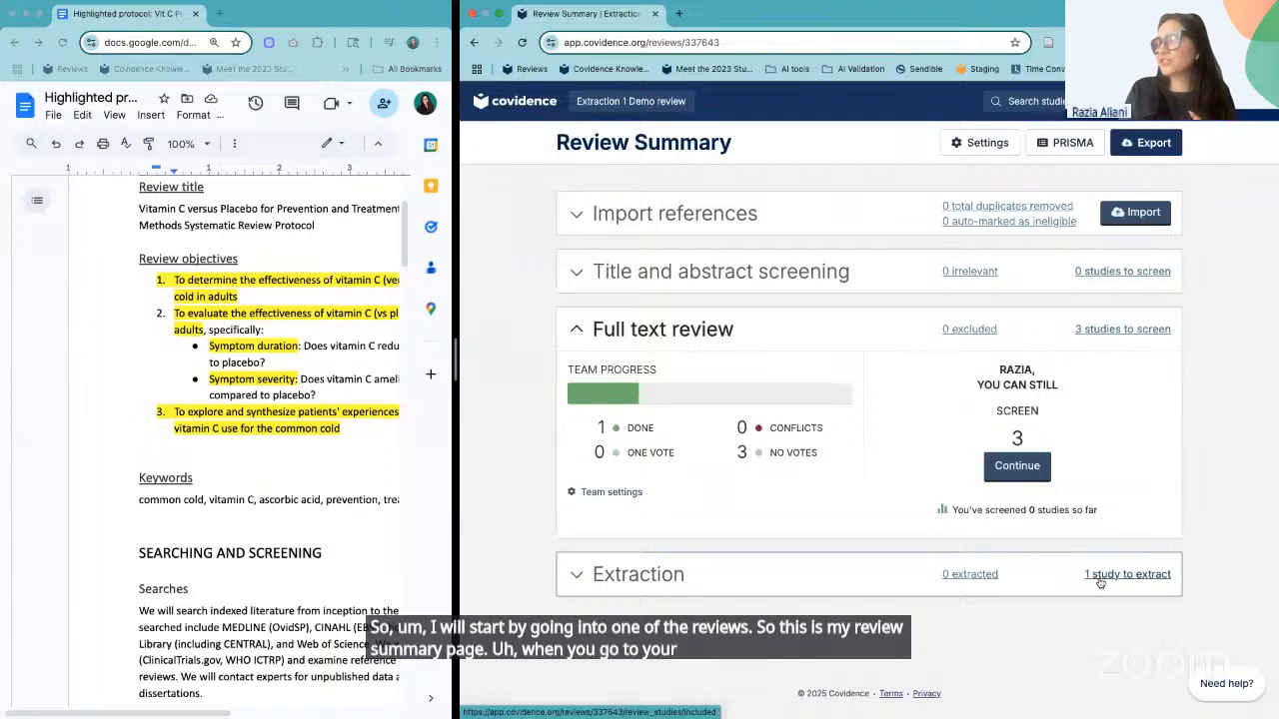
{"action": "left_click", "coordinate": [1099, 574]}
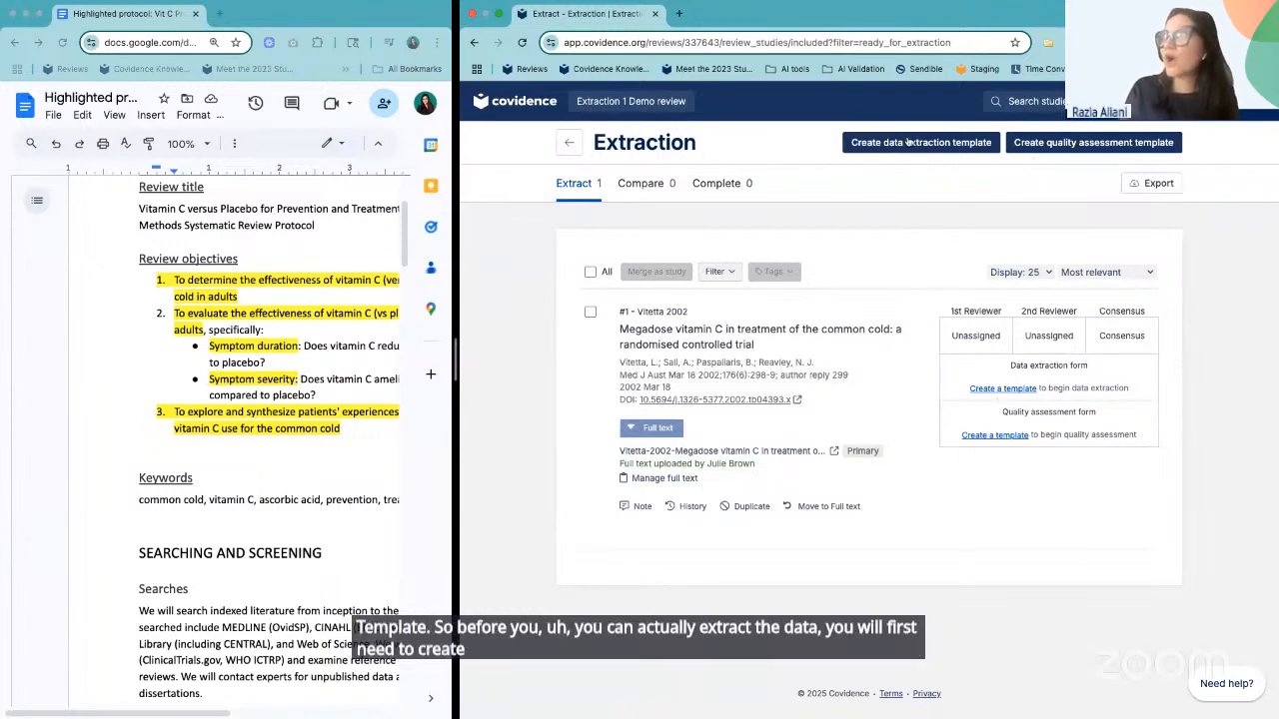
{"action": "left_click", "coordinate": [915, 143]}
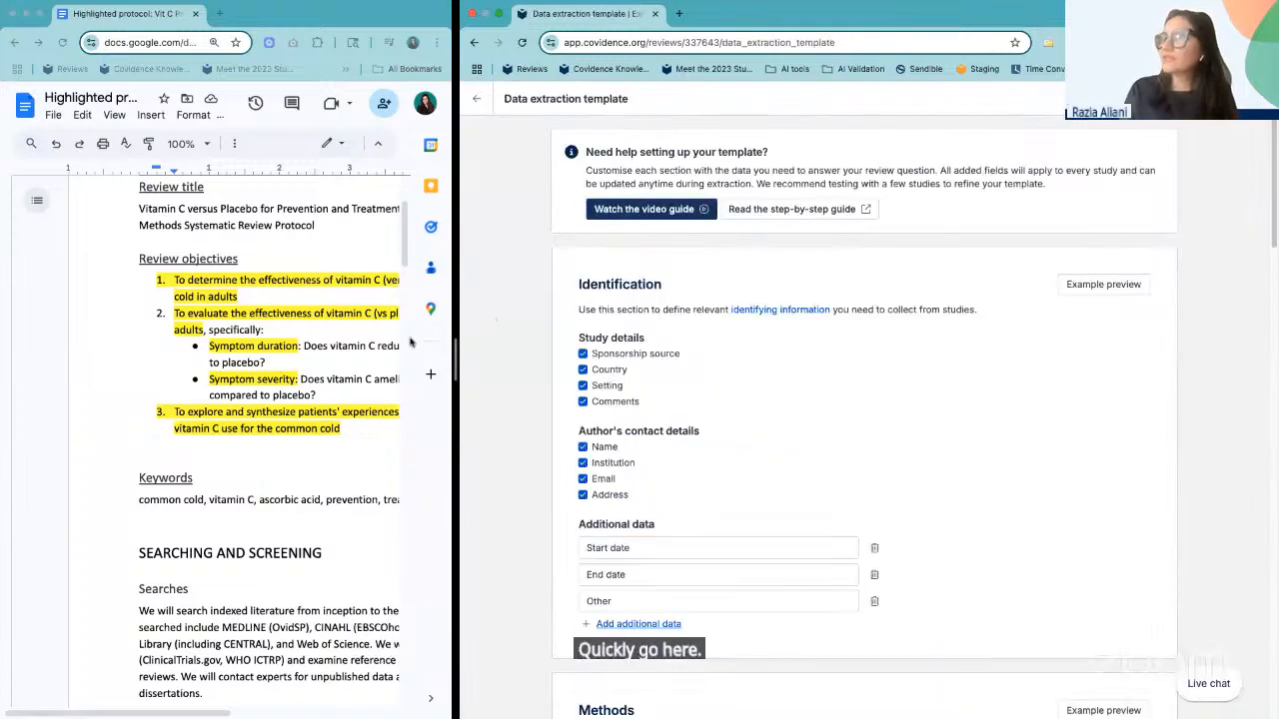
{"action": "left_click_drag", "start_coordinate": [455, 362], "coordinate": [620, 361]}
- Look through the template's sections from Identification to Results data, then return to the Identification fields
{"action": "scroll", "coordinate": [825, 307], "scroll_direction": "down", "scroll_amount": 2}
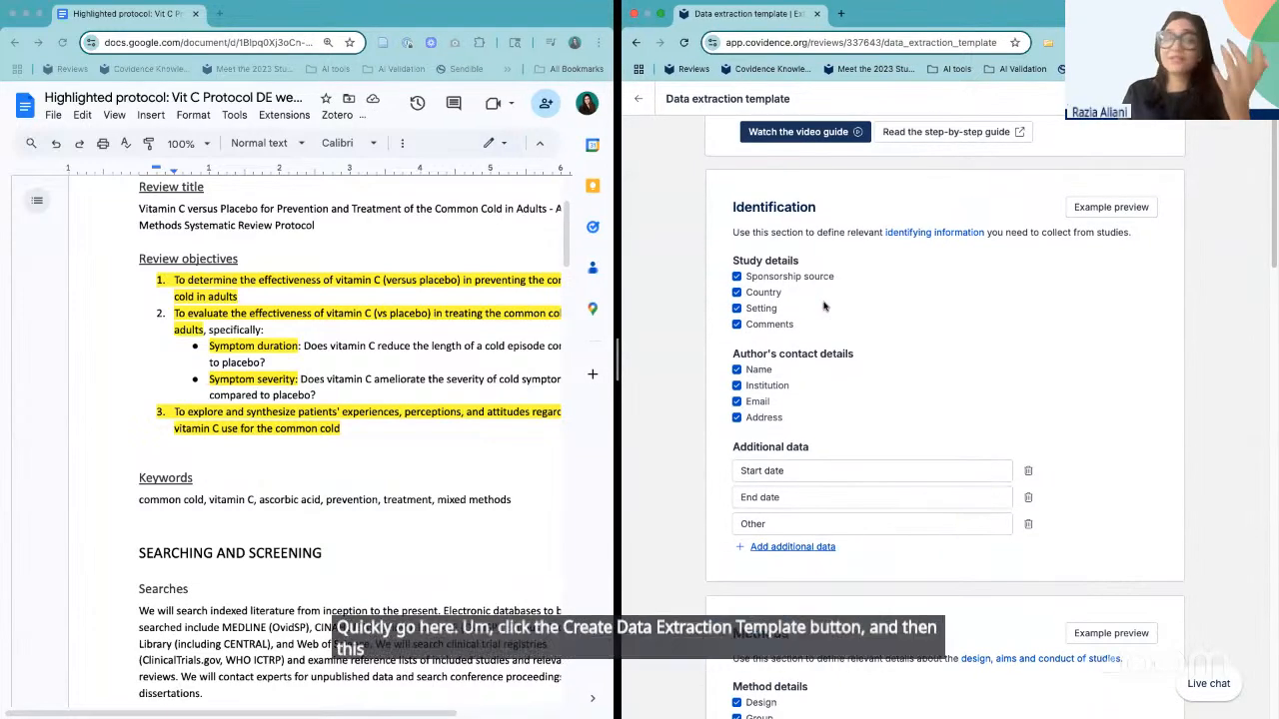
{"action": "scroll", "coordinate": [825, 307], "scroll_direction": "down", "scroll_amount": 2}
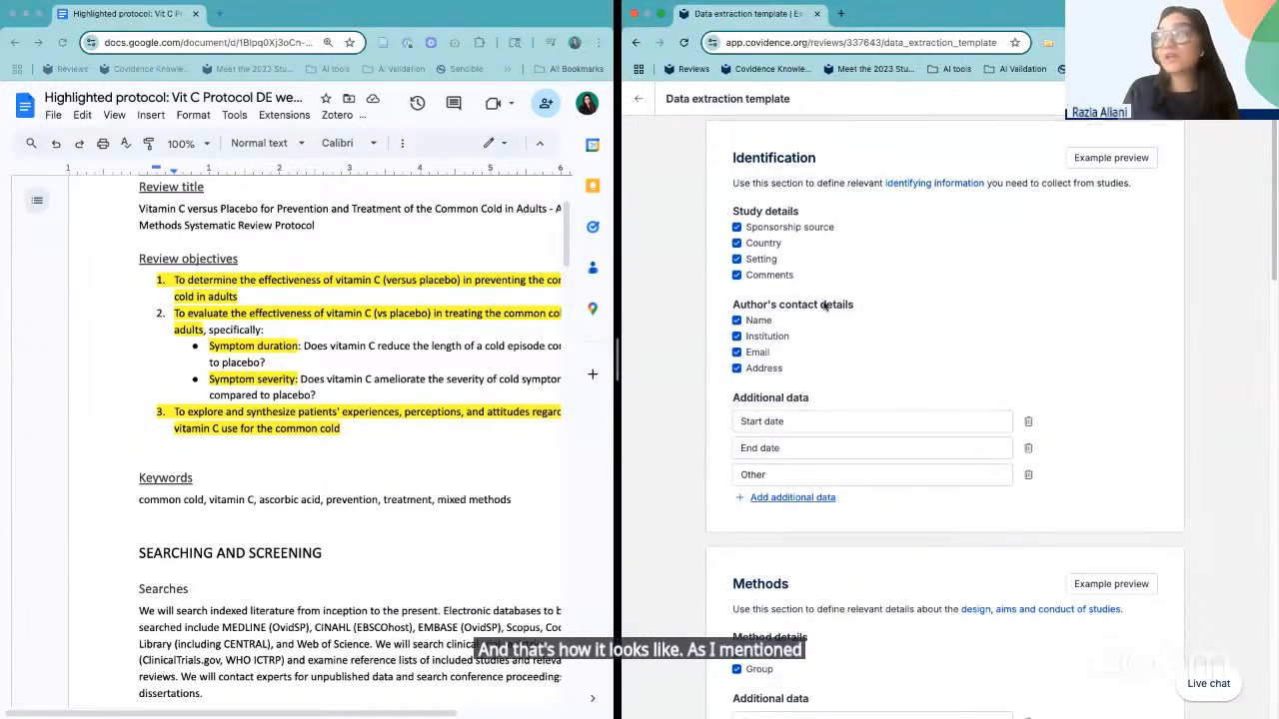
{"action": "scroll", "coordinate": [825, 307], "scroll_direction": "down", "scroll_amount": 10}
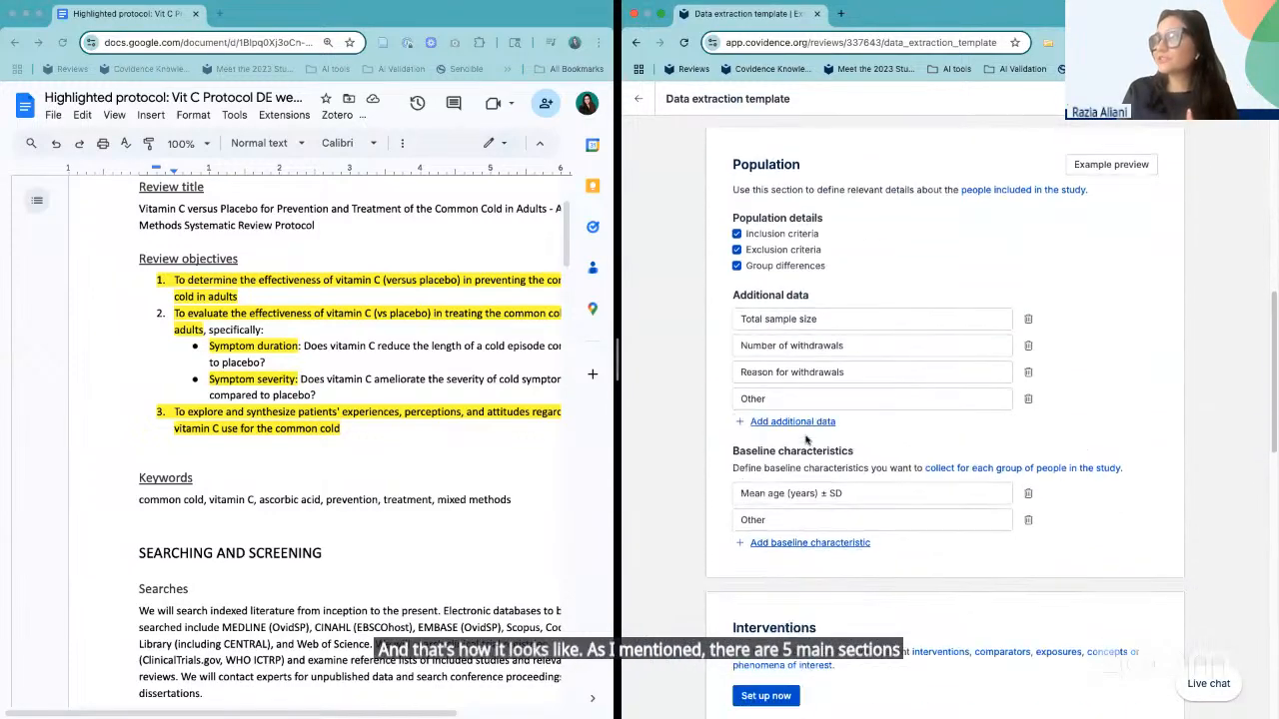
{"action": "scroll", "coordinate": [805, 439], "scroll_direction": "down", "scroll_amount": 12}
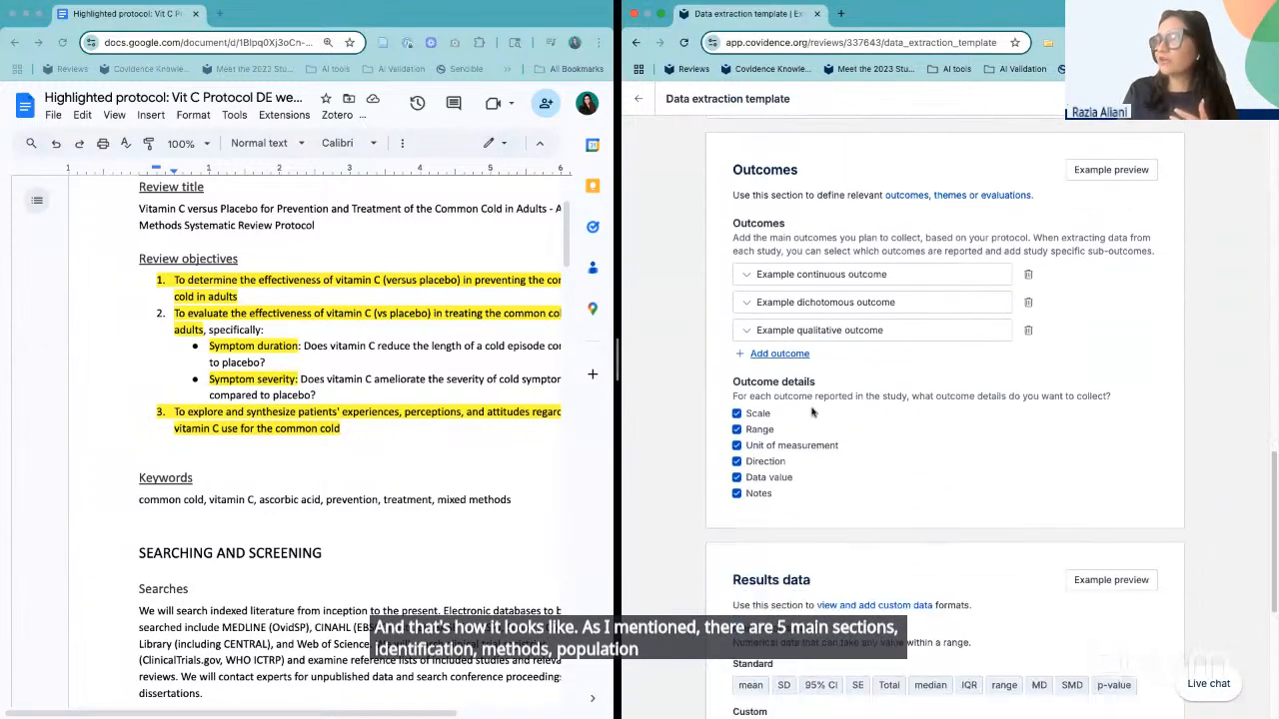
{"action": "scroll", "coordinate": [812, 411], "scroll_direction": "up", "scroll_amount": 20}
{"action": "scroll", "coordinate": [811, 412], "scroll_direction": "down", "scroll_amount": 3}
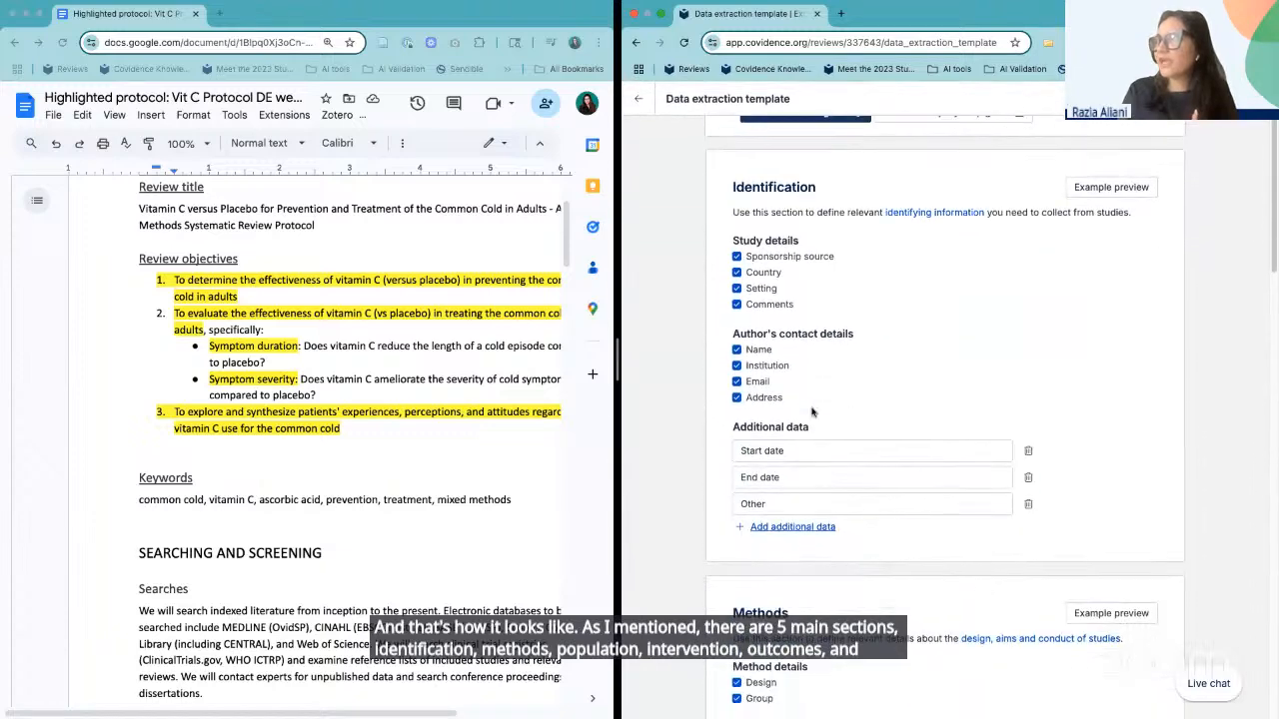
{"action": "scroll", "coordinate": [812, 412], "scroll_direction": "down", "scroll_amount": 1}
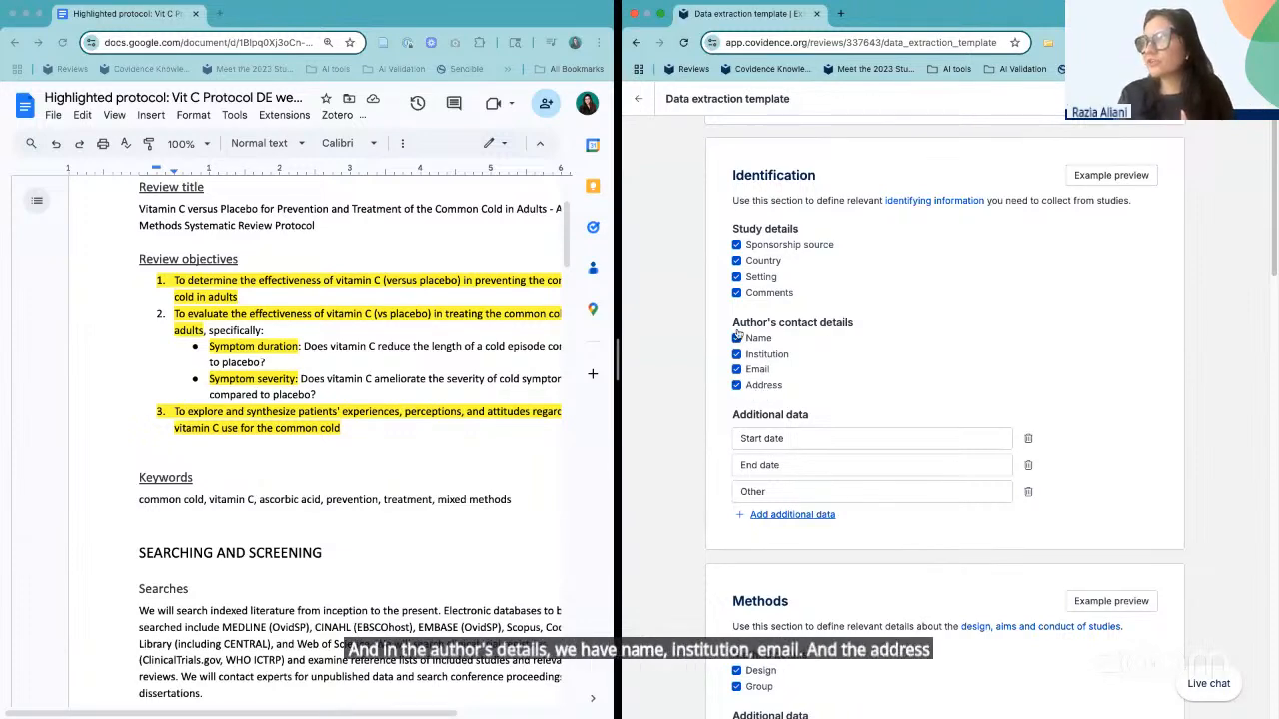
- In the Identification section, exclude the author's Address and rename the additional data field Other as "Study registry ID"
{"action": "left_click", "coordinate": [736, 387]}
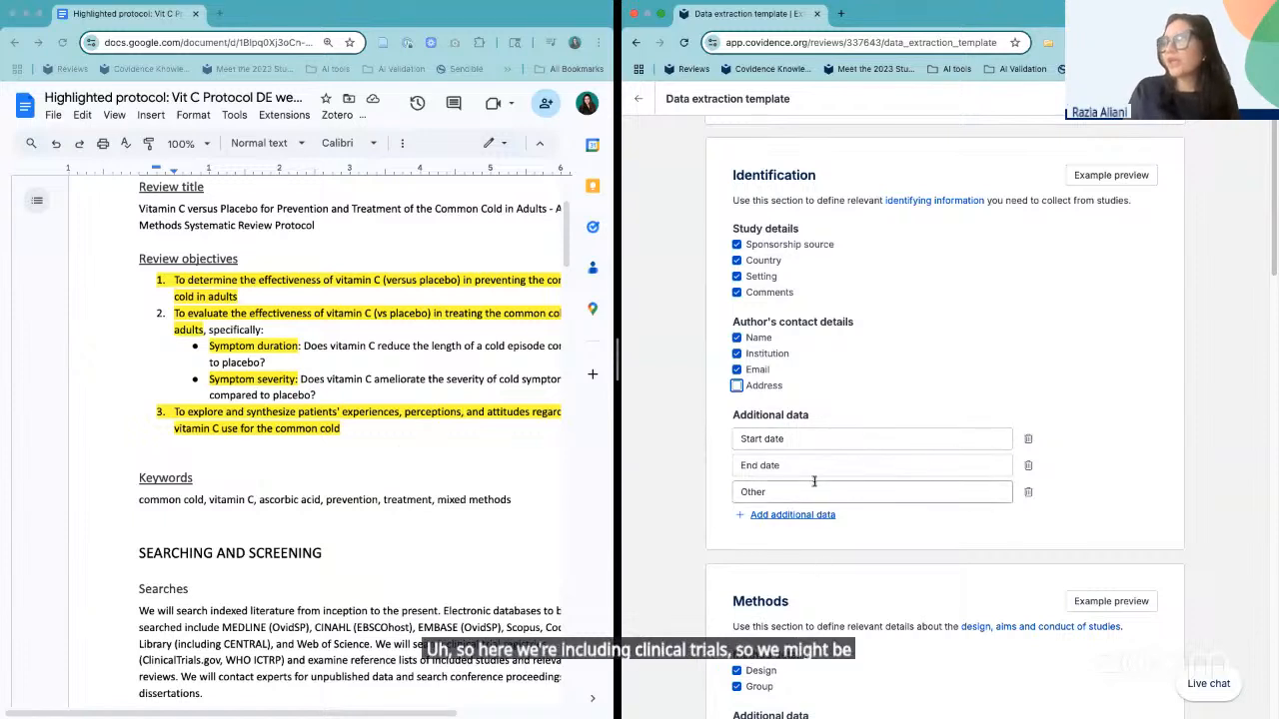
{"action": "left_click_drag", "start_coordinate": [787, 490], "coordinate": [735, 484]}
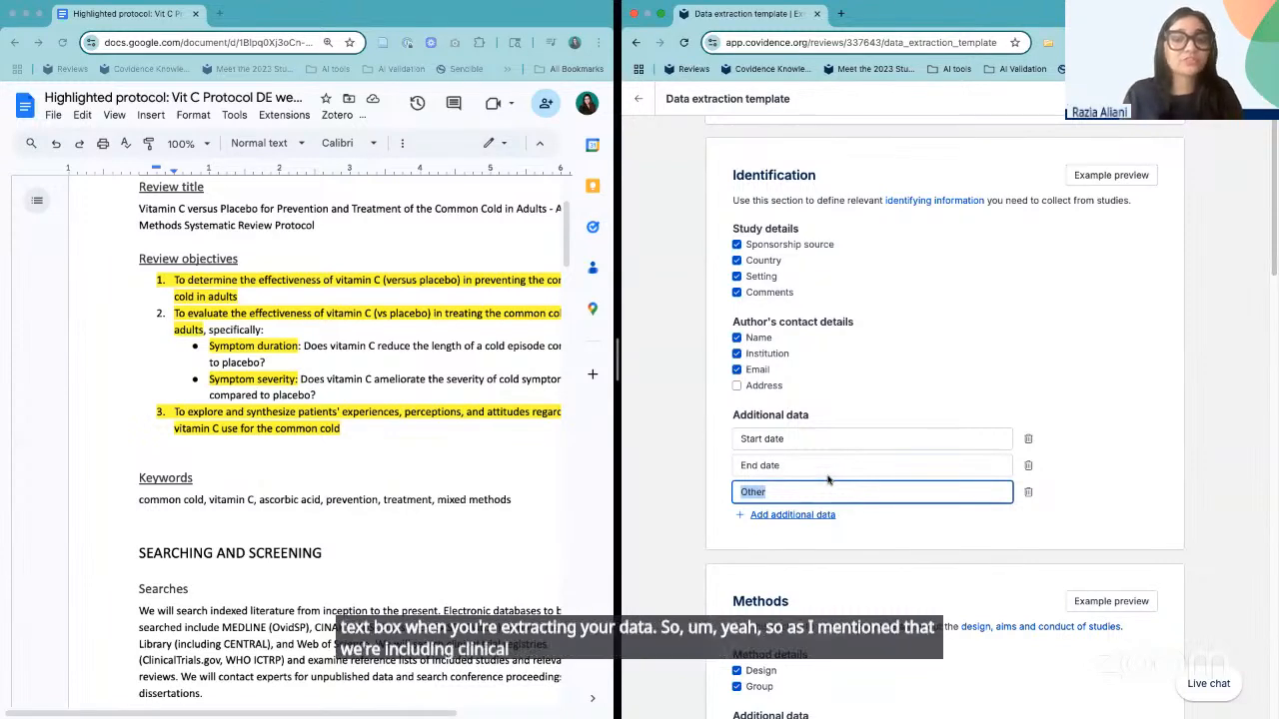
{"action": "type", "text": "Study "}
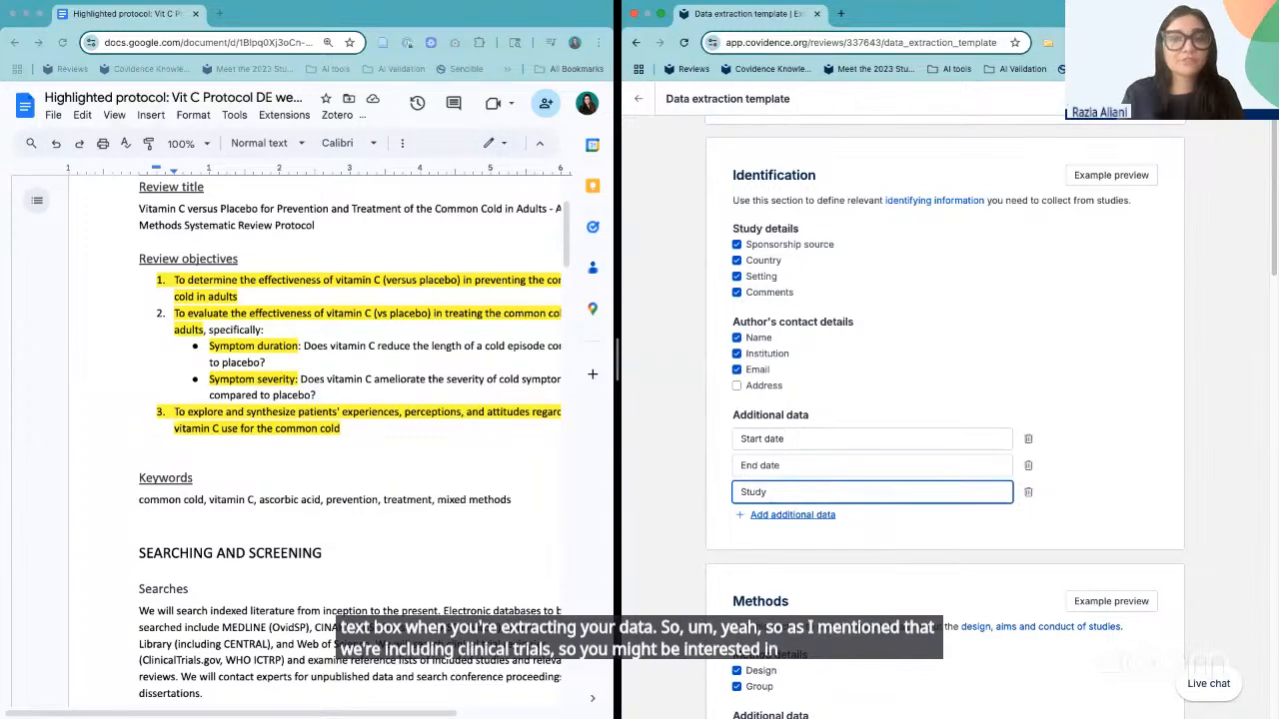
{"action": "type", "text": "registry "}
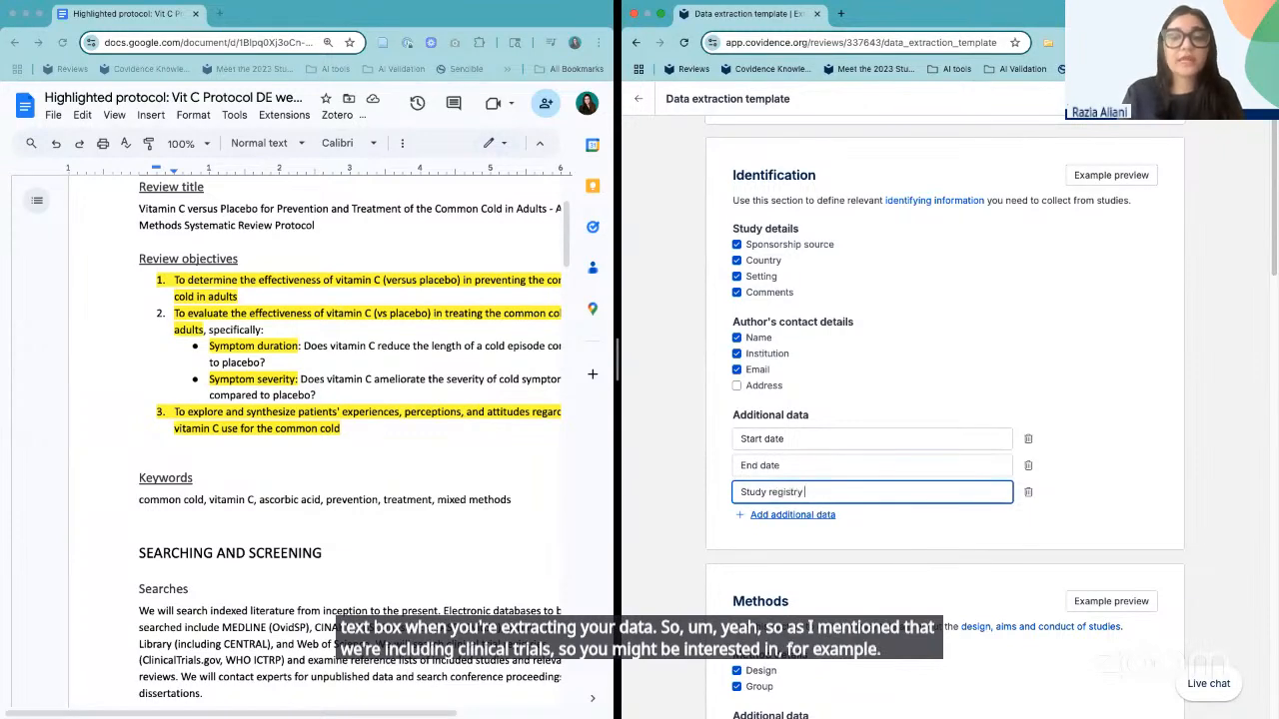
{"action": "type", "text": "ID"}
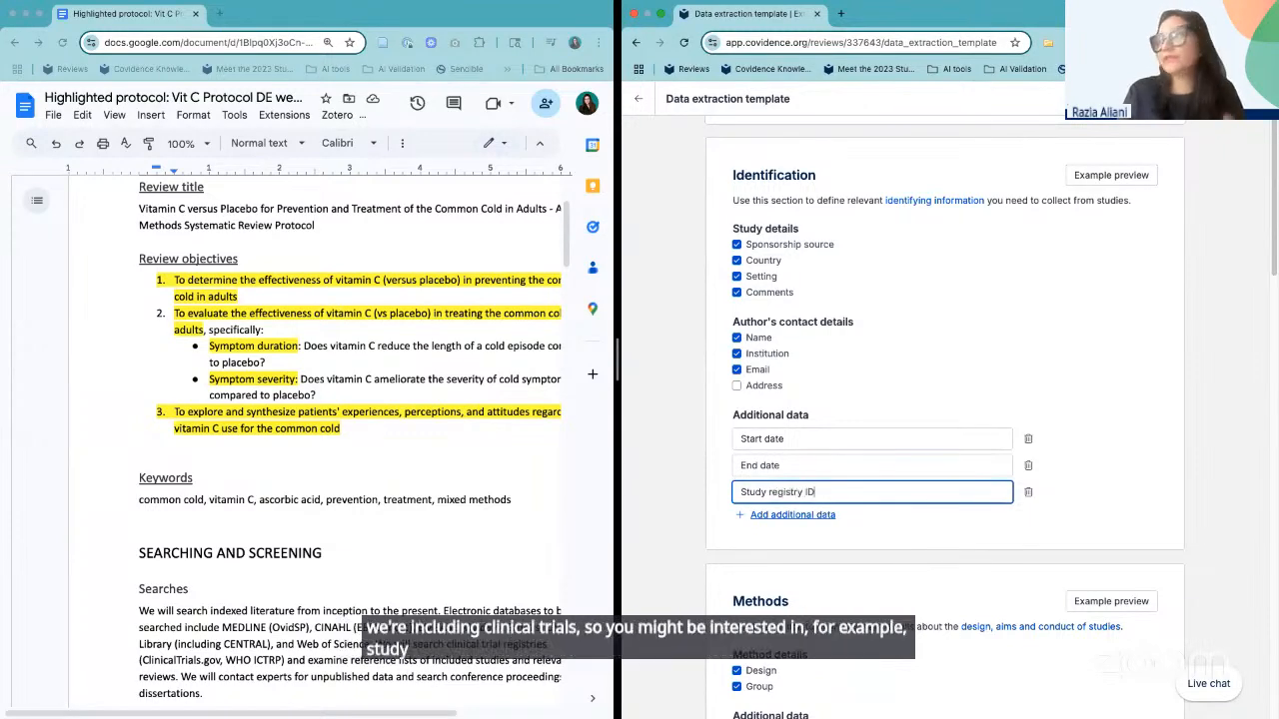
- Add an additional data field named "Study centers" to the Identification section
{"action": "left_click", "coordinate": [817, 514]}
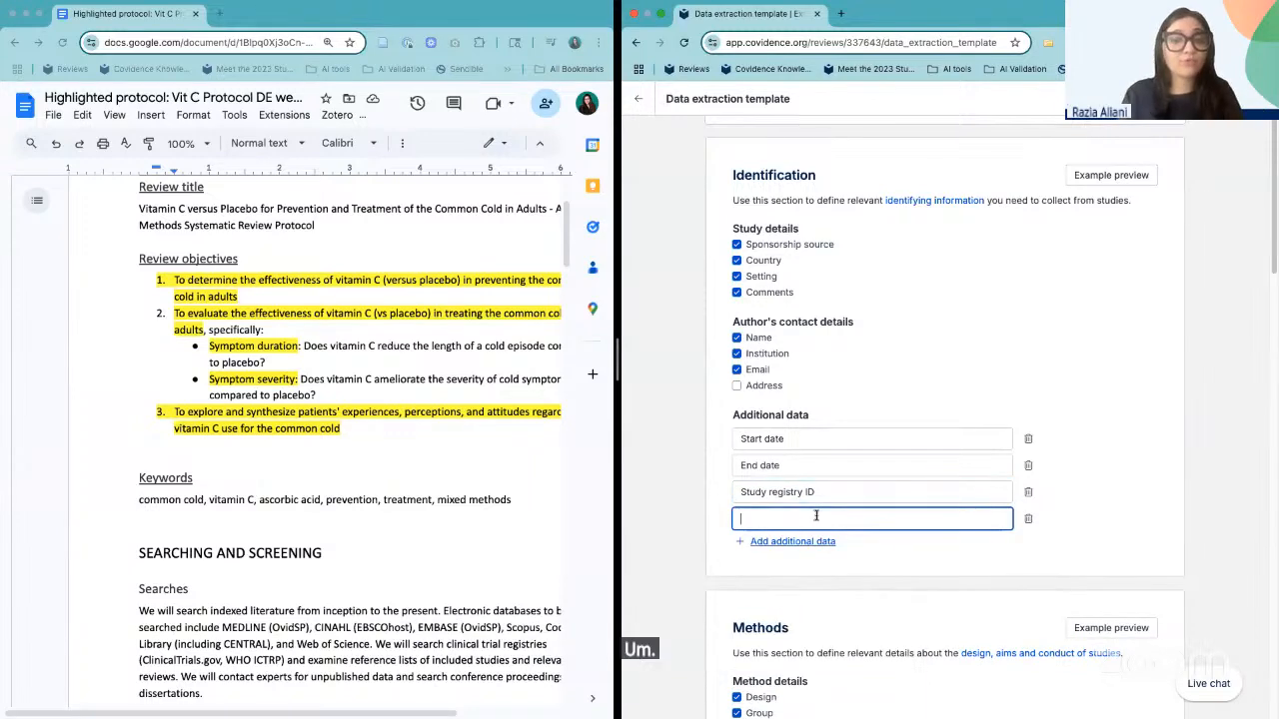
{"action": "type", "text": "Study "}
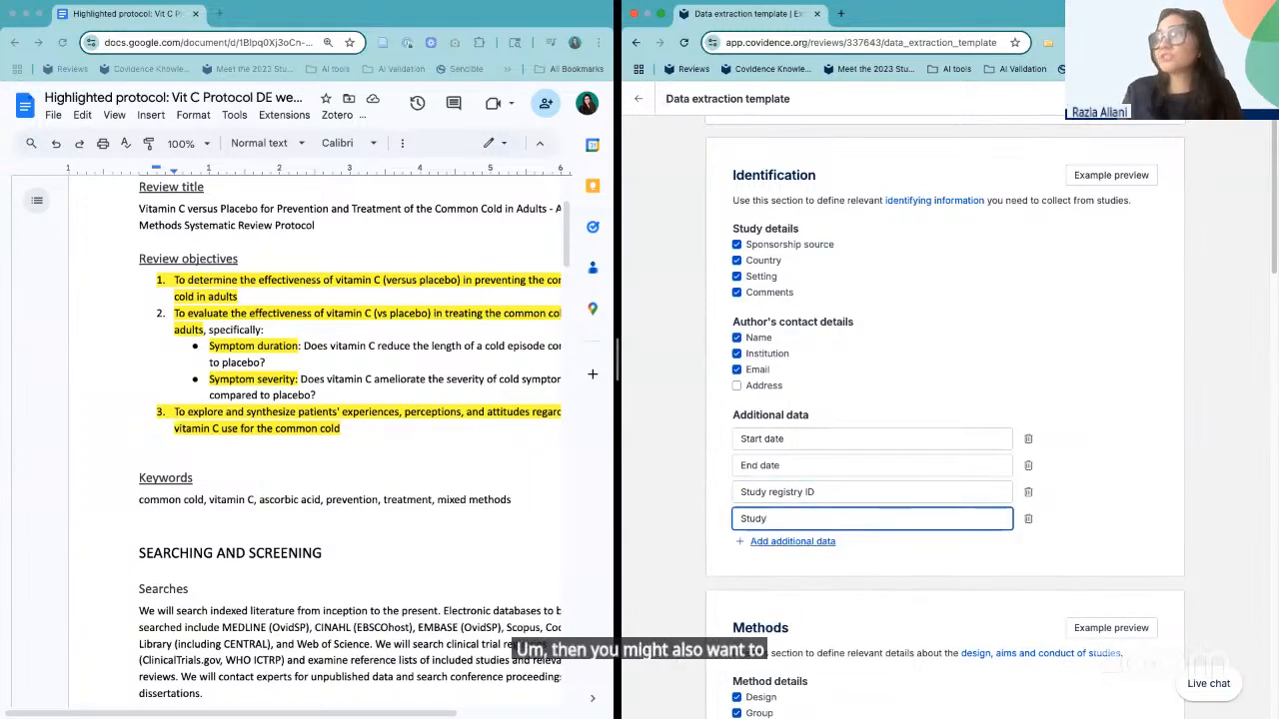
{"action": "type", "text": "c"}
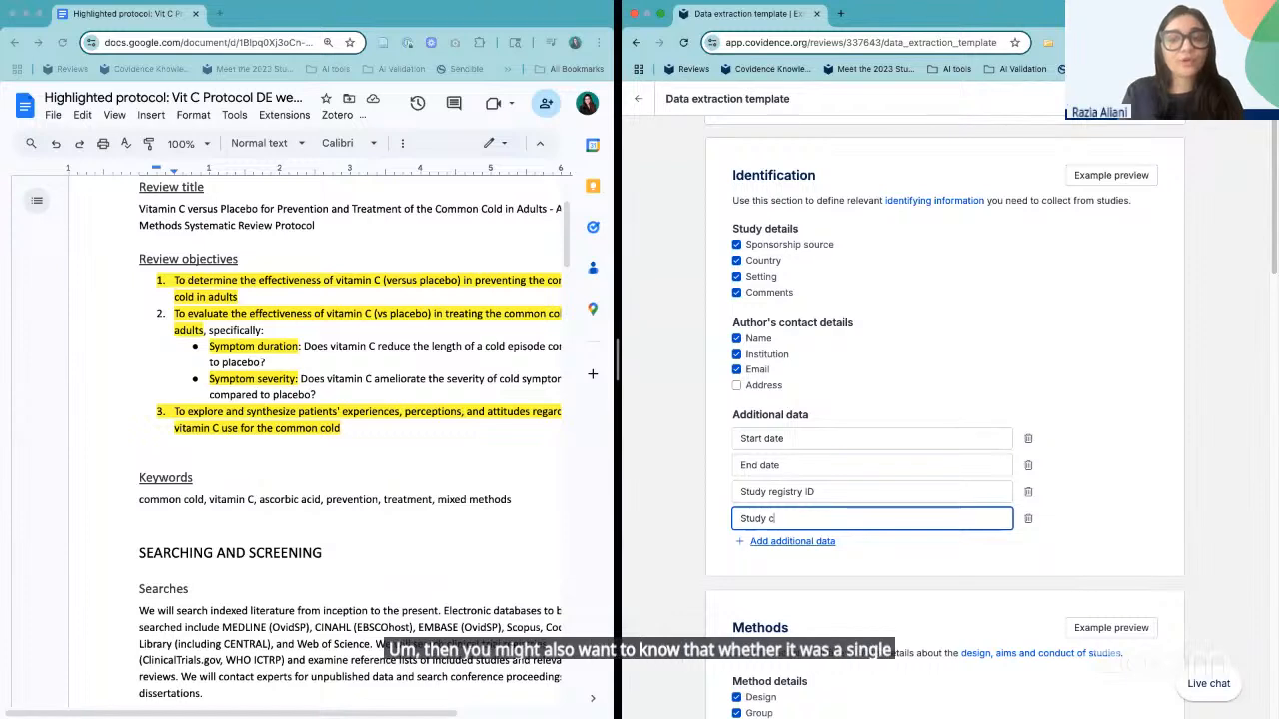
{"action": "type", "text": "enter"}
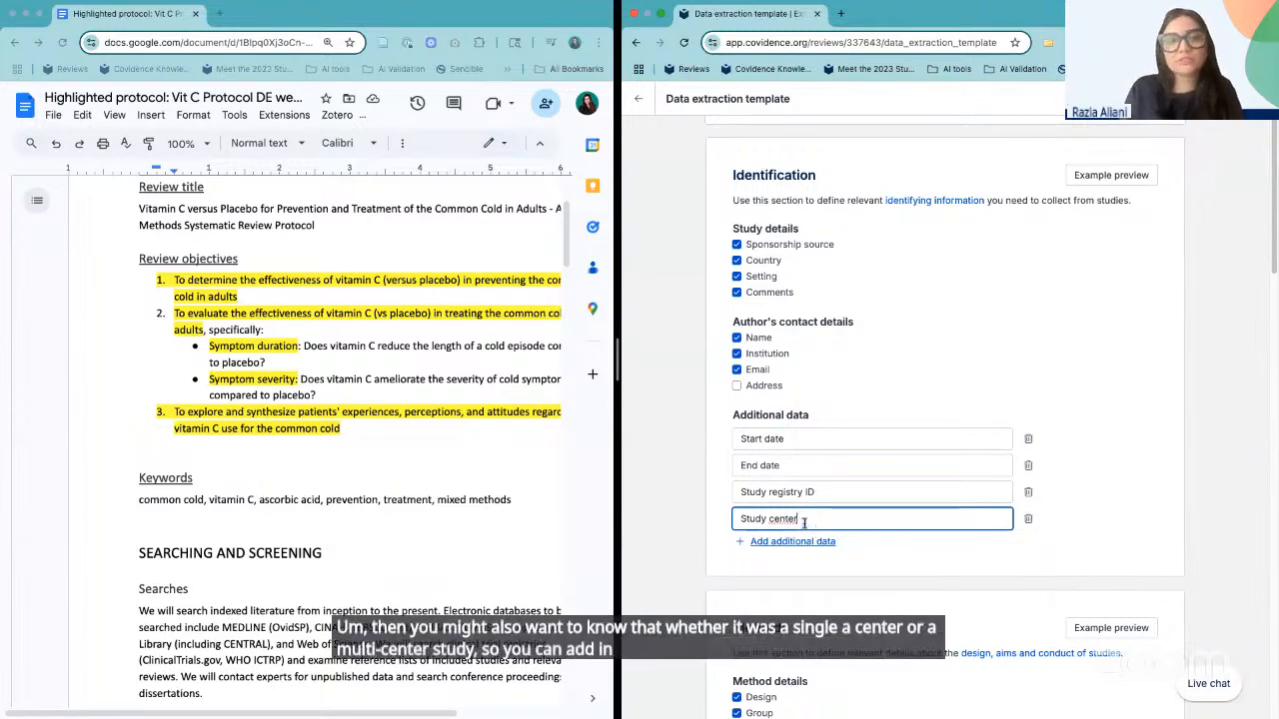
{"action": "type", "text": "s"}
- Add another additional data field named "Publication type" to the Identification section
{"action": "left_click", "coordinate": [802, 541]}
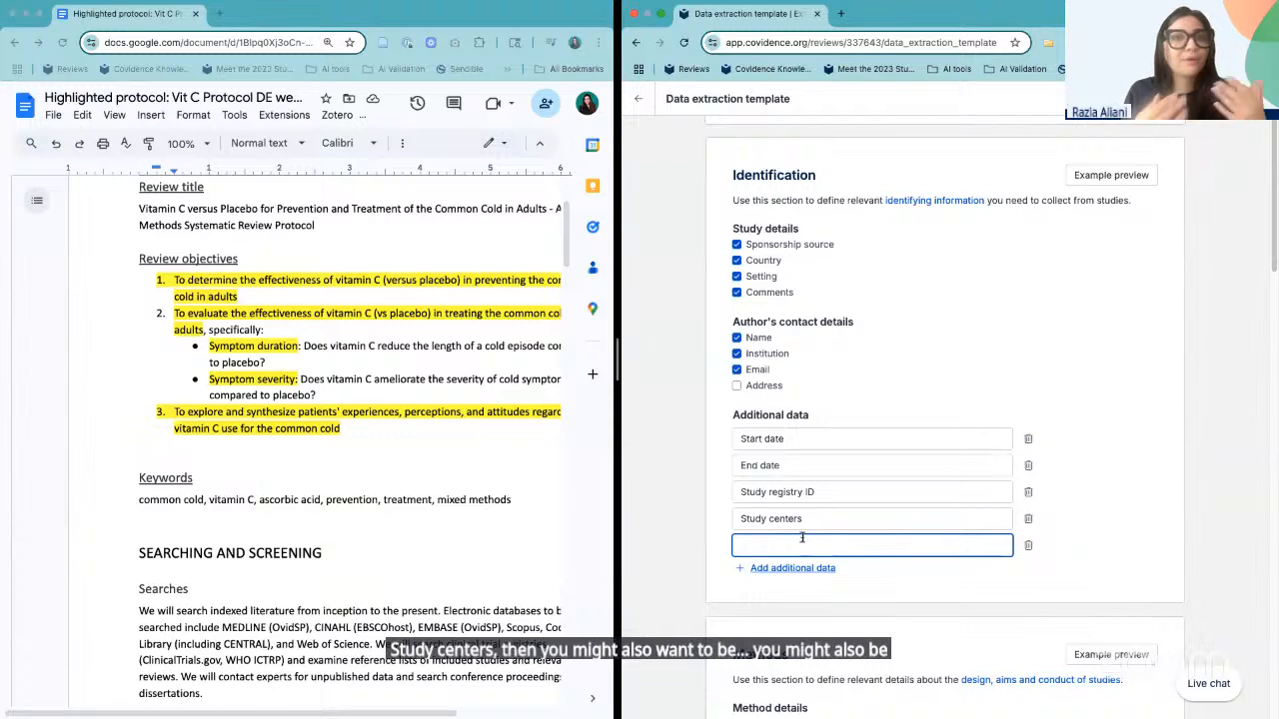
{"action": "type", "text": "Pl"}
{"action": "type", "text": "b"}
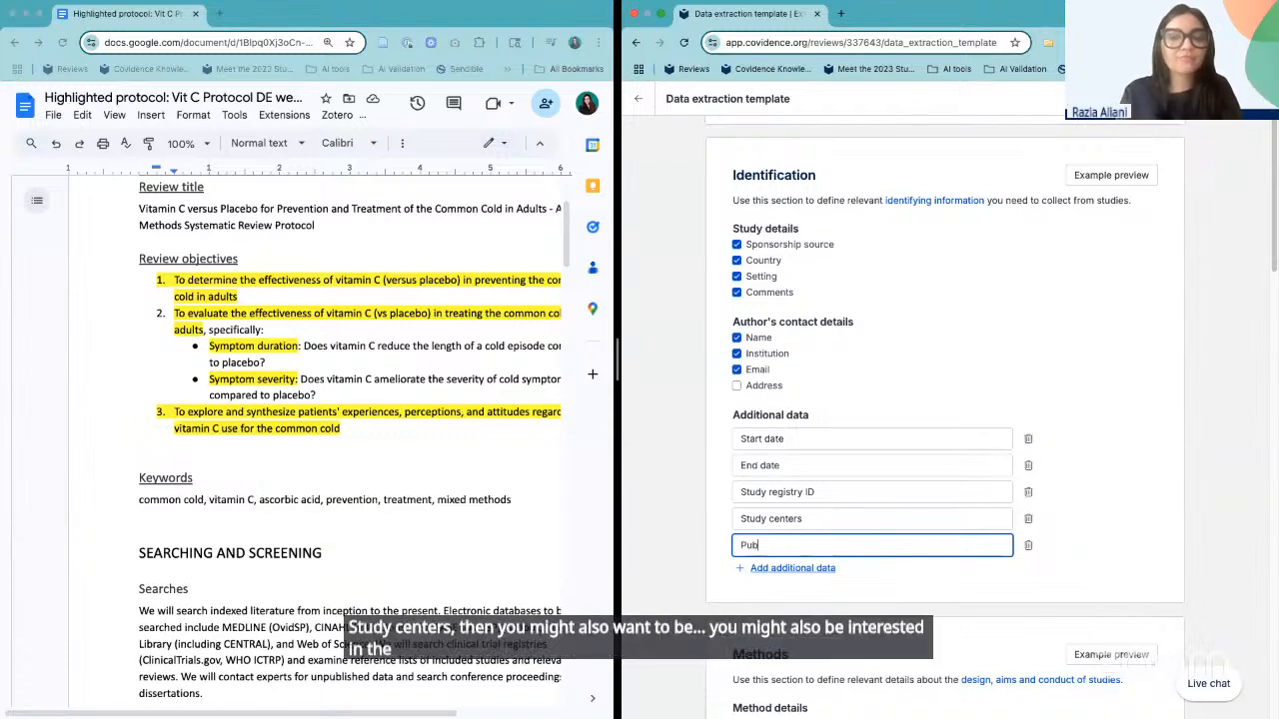
{"action": "type", "text": "lication type"}
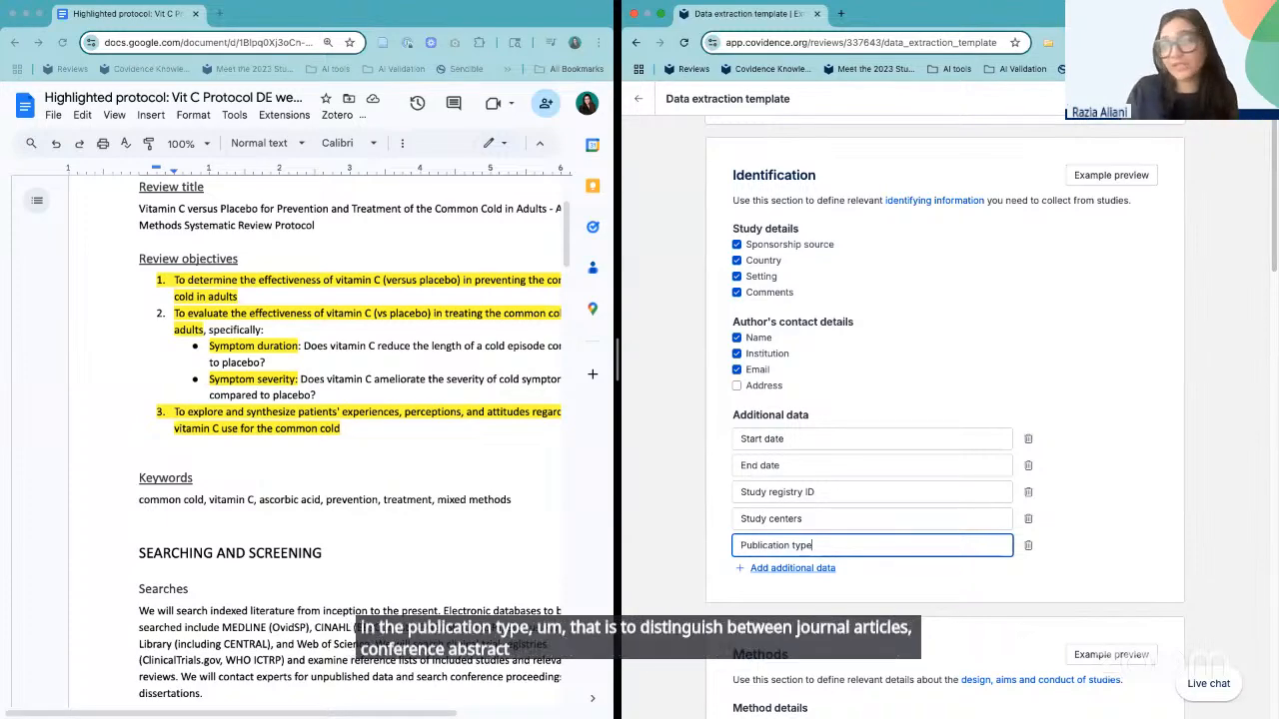
- Compare the template's Methods section with the study designs listed in the highlighted protocol
{"action": "scroll", "coordinate": [872, 565], "scroll_direction": "up", "scroll_amount": 2}
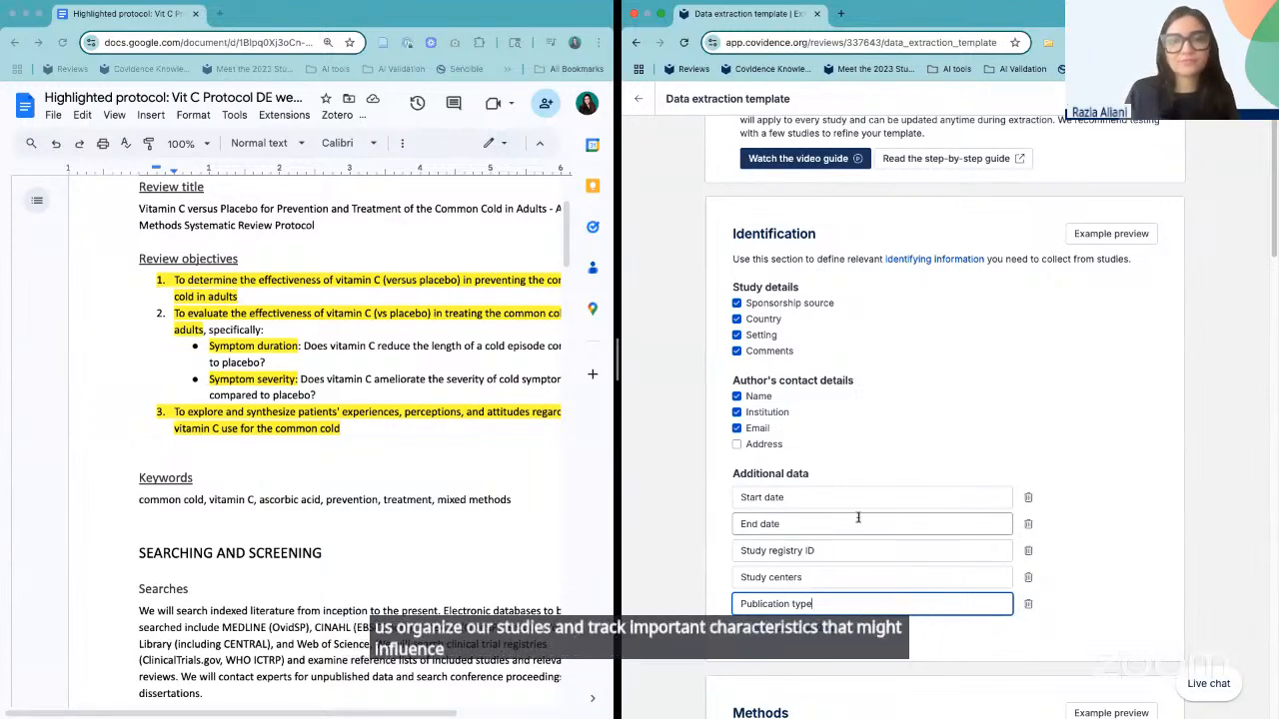
{"action": "scroll", "coordinate": [857, 517], "scroll_direction": "down", "scroll_amount": 5}
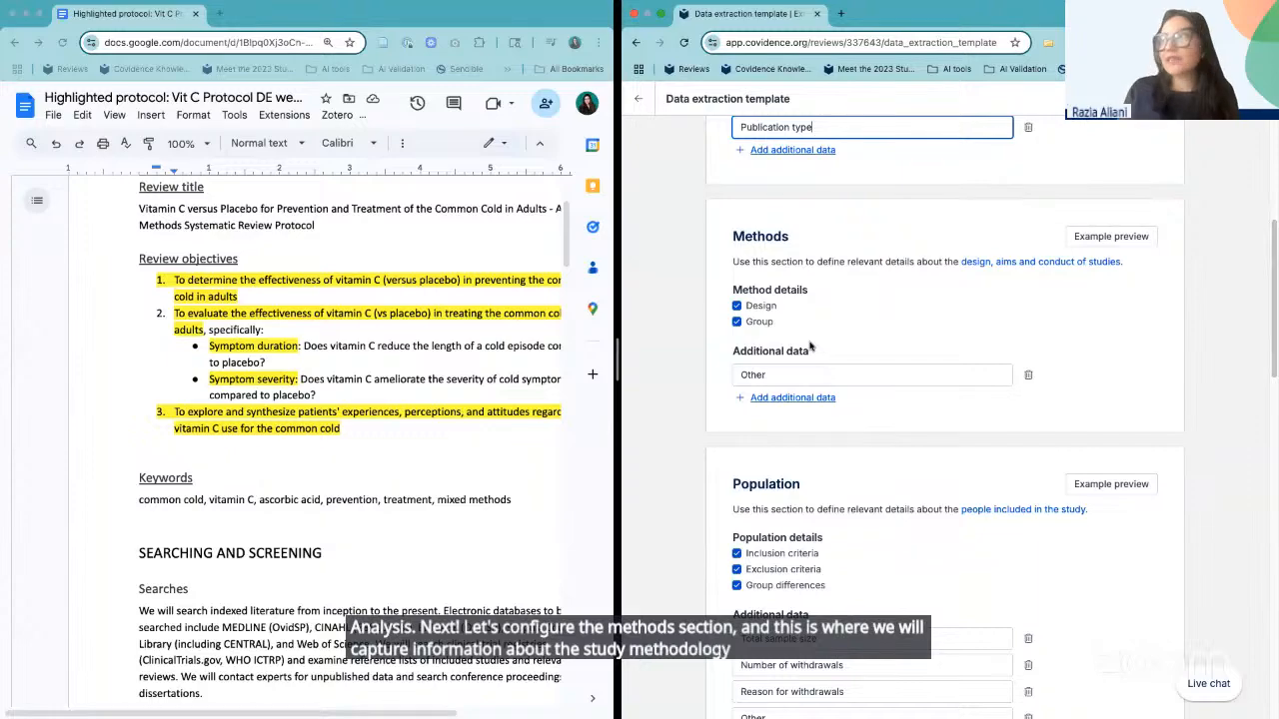
{"action": "scroll", "coordinate": [349, 415], "scroll_direction": "down", "scroll_amount": 3}
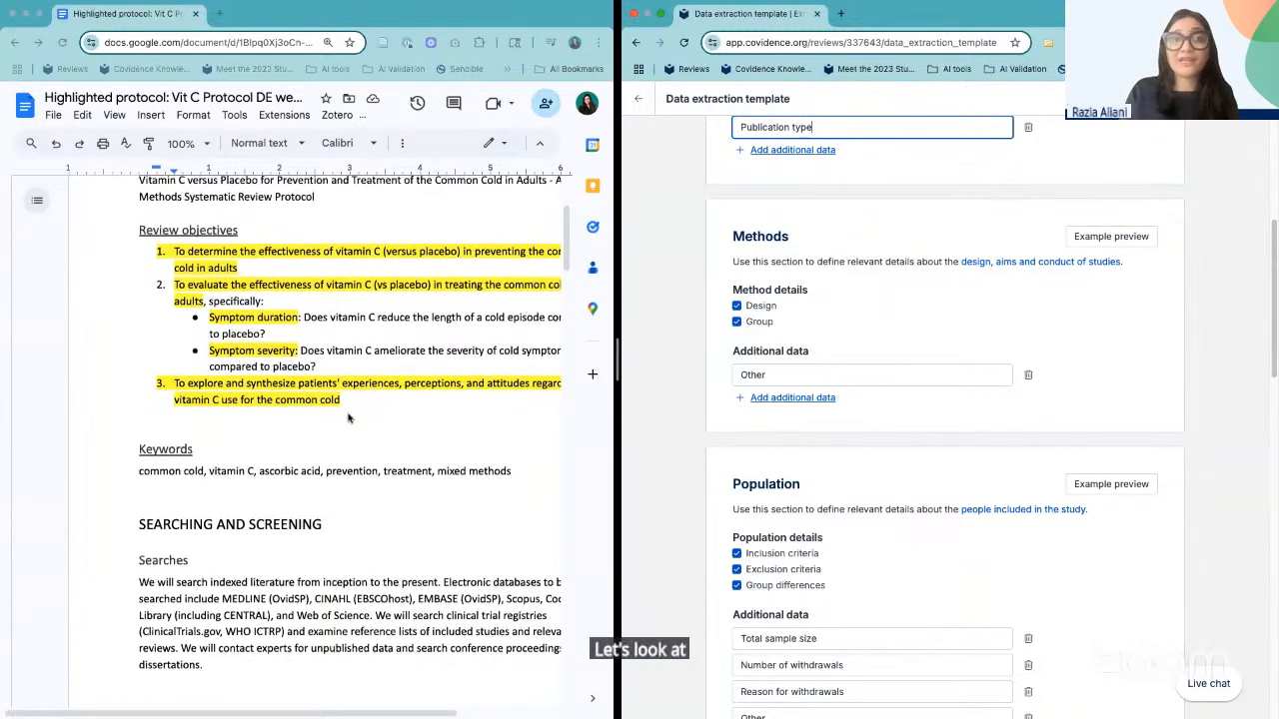
{"action": "scroll", "coordinate": [349, 418], "scroll_direction": "down", "scroll_amount": 20}
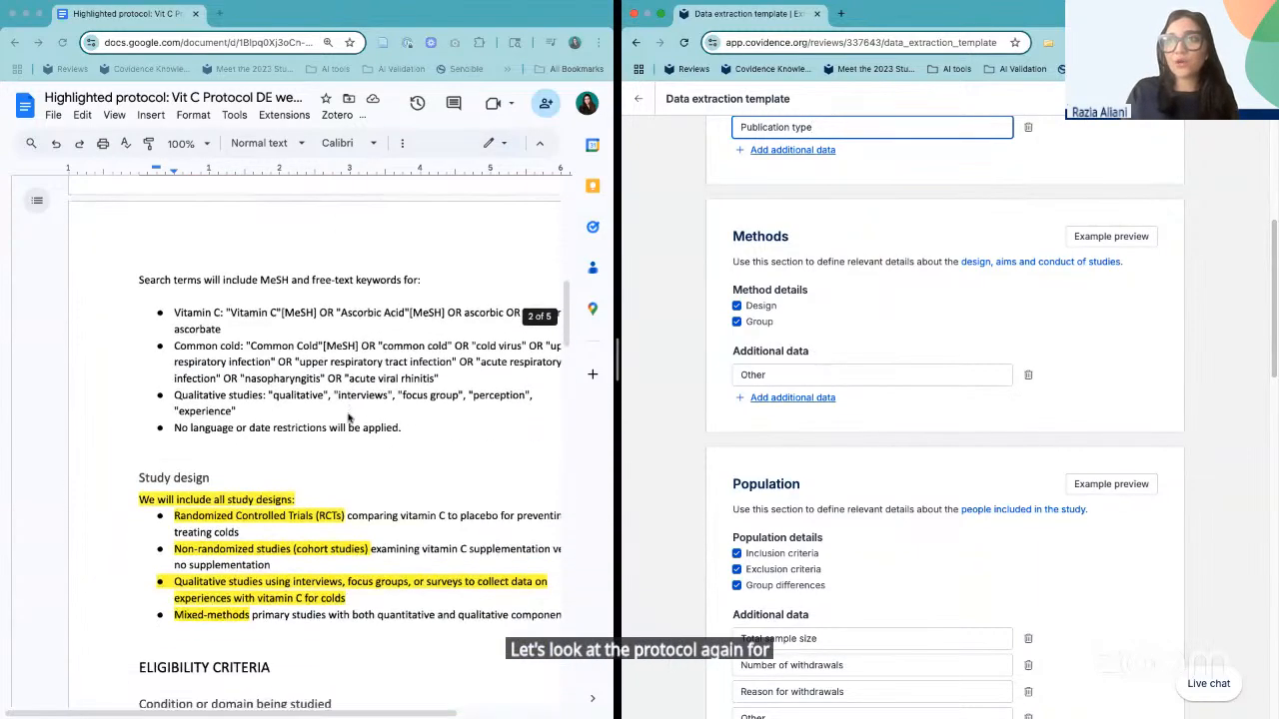
{"action": "scroll", "coordinate": [246, 262], "scroll_direction": "down", "scroll_amount": 1}
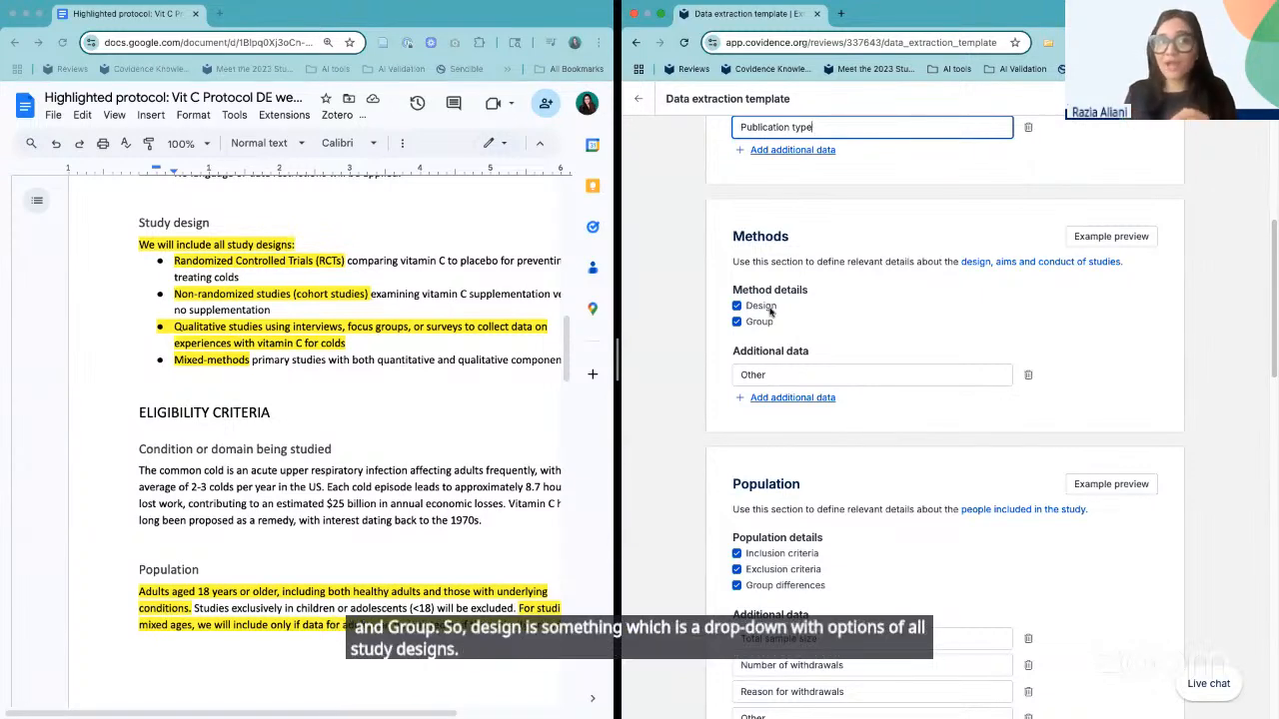
- View the example preview of the Methods section in a temporarily widened template window, then close it and narrow the window again
{"action": "scroll", "coordinate": [769, 312], "scroll_direction": "up", "scroll_amount": 3}
{"action": "scroll", "coordinate": [862, 231], "scroll_direction": "down", "scroll_amount": 2}
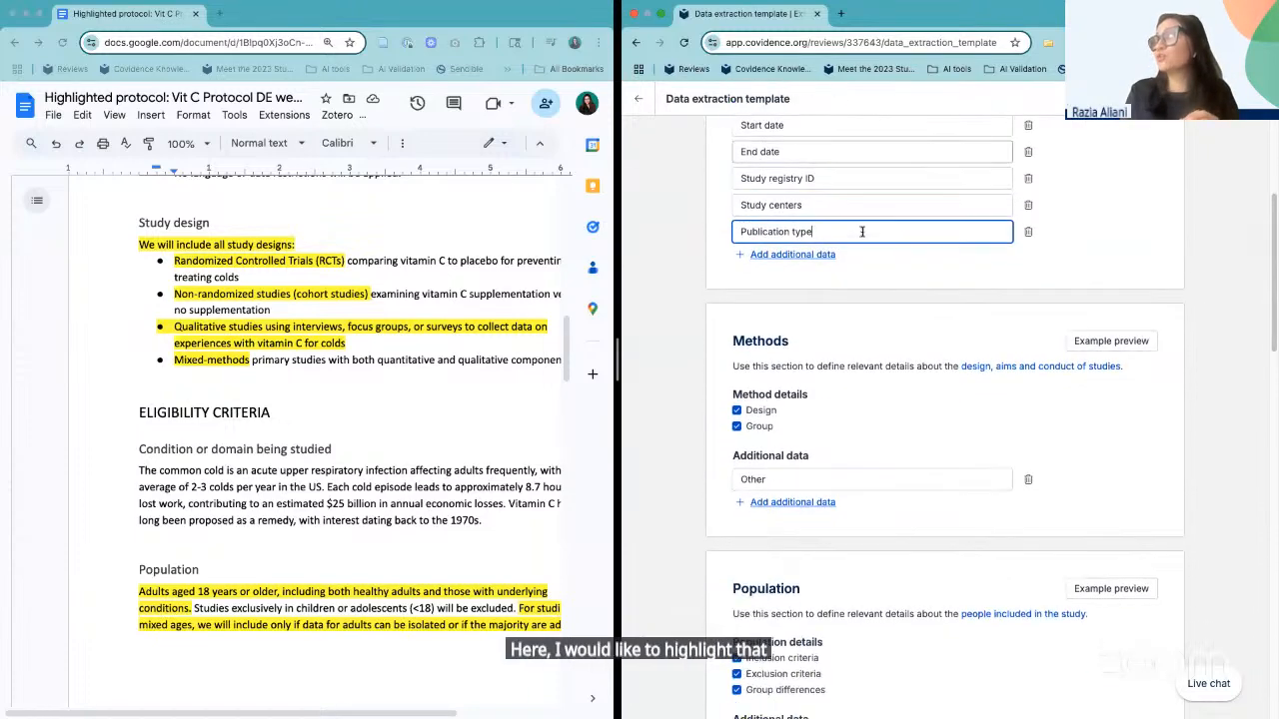
{"action": "scroll", "coordinate": [863, 230], "scroll_direction": "down", "scroll_amount": 2}
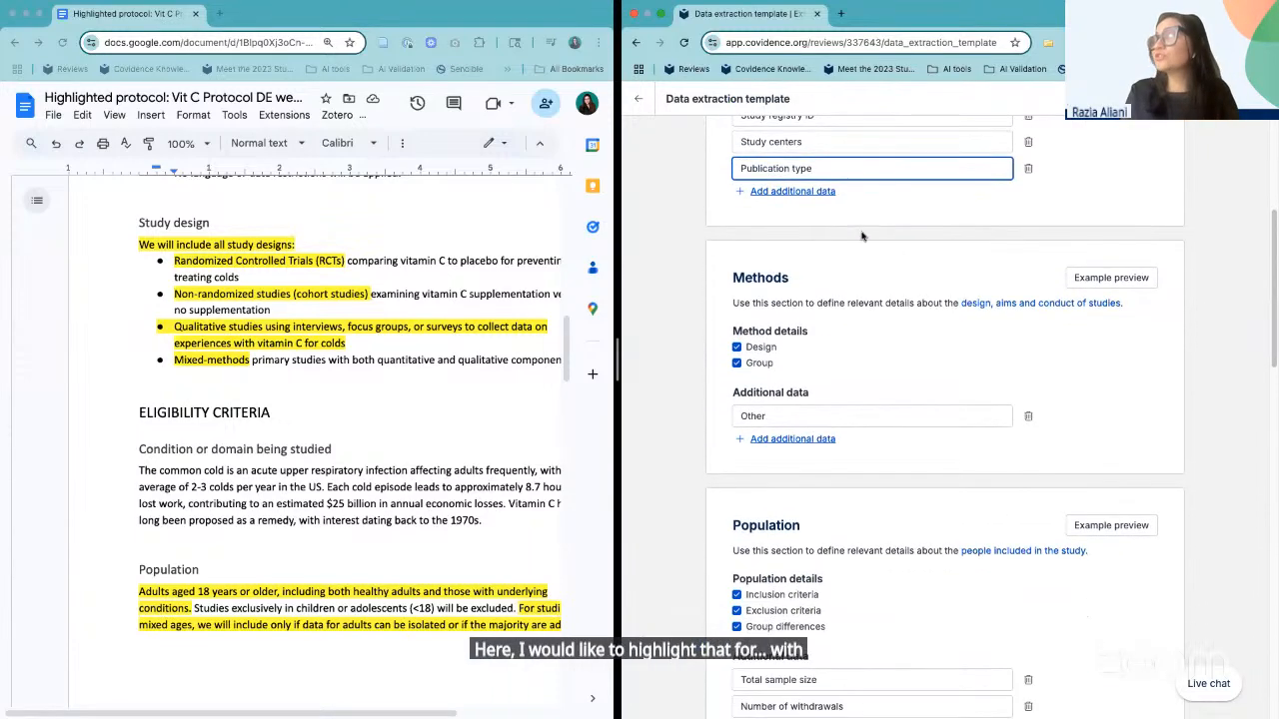
{"action": "left_click", "coordinate": [1100, 278]}
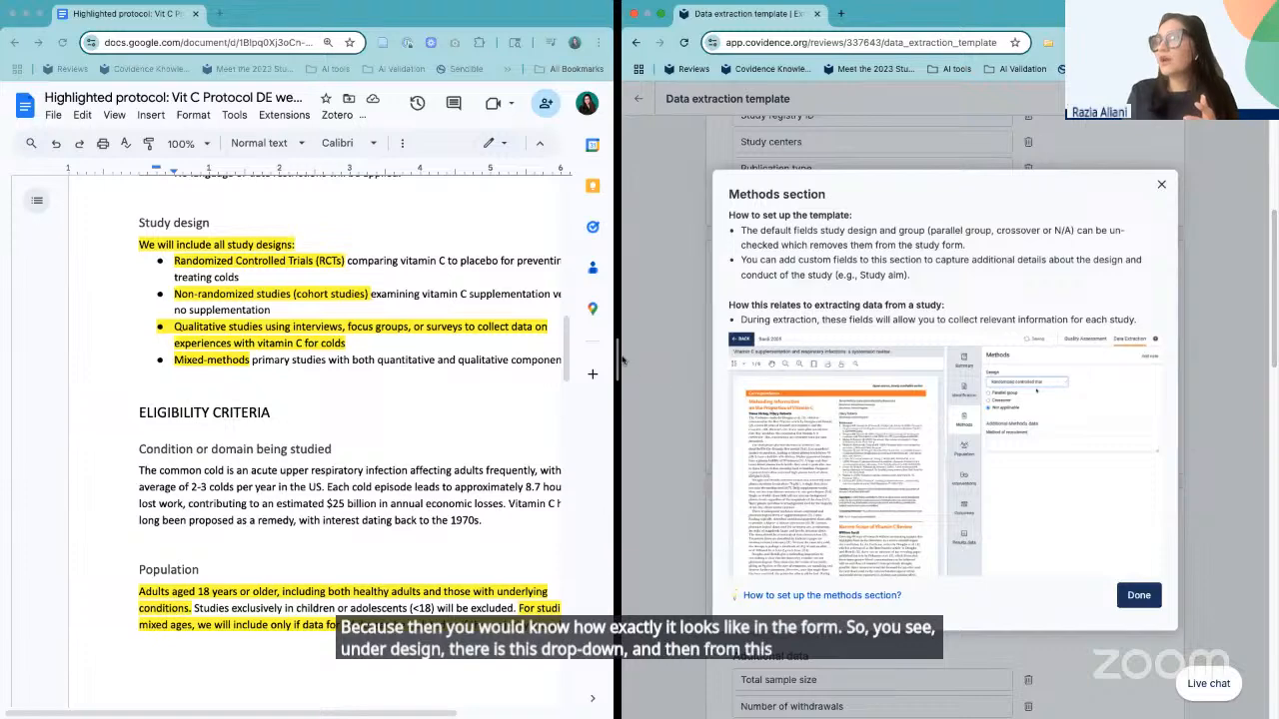
{"action": "left_click_drag", "start_coordinate": [619, 360], "coordinate": [451, 324]}
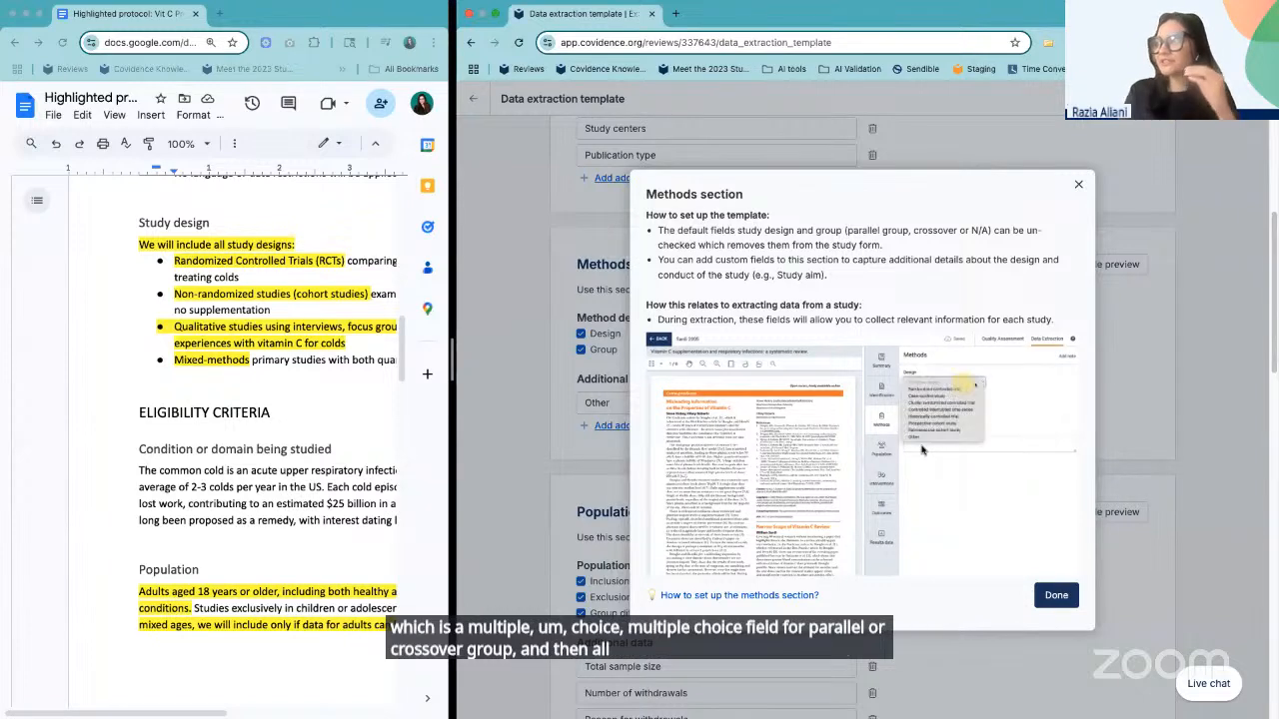
{"action": "left_click", "coordinate": [1079, 184]}
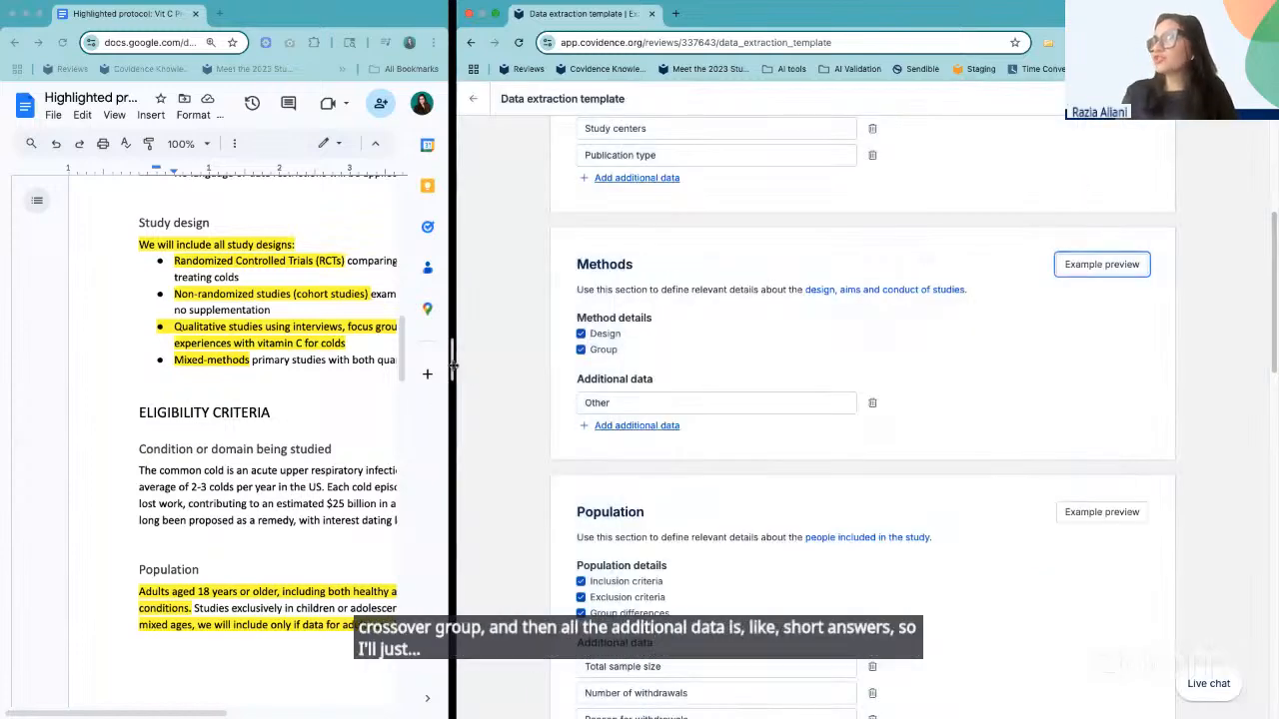
{"action": "left_click_drag", "start_coordinate": [455, 365], "coordinate": [599, 364]}
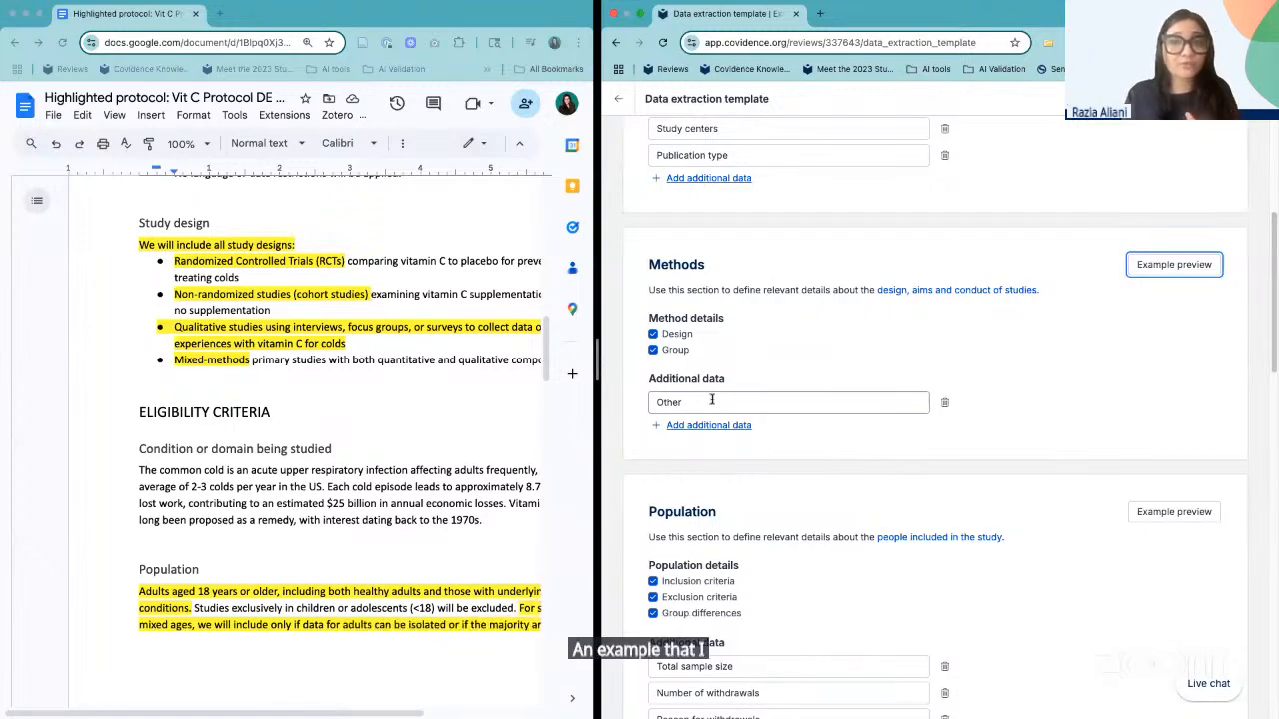
- Following the protocol's data synthesis section, rename the Methods additional data field Other as "Study purpose (Prevention, Treatment, Both)"
{"action": "scroll", "coordinate": [278, 388], "scroll_direction": "down", "scroll_amount": 5}
{"action": "scroll", "coordinate": [278, 388], "scroll_direction": "down", "scroll_amount": 10}
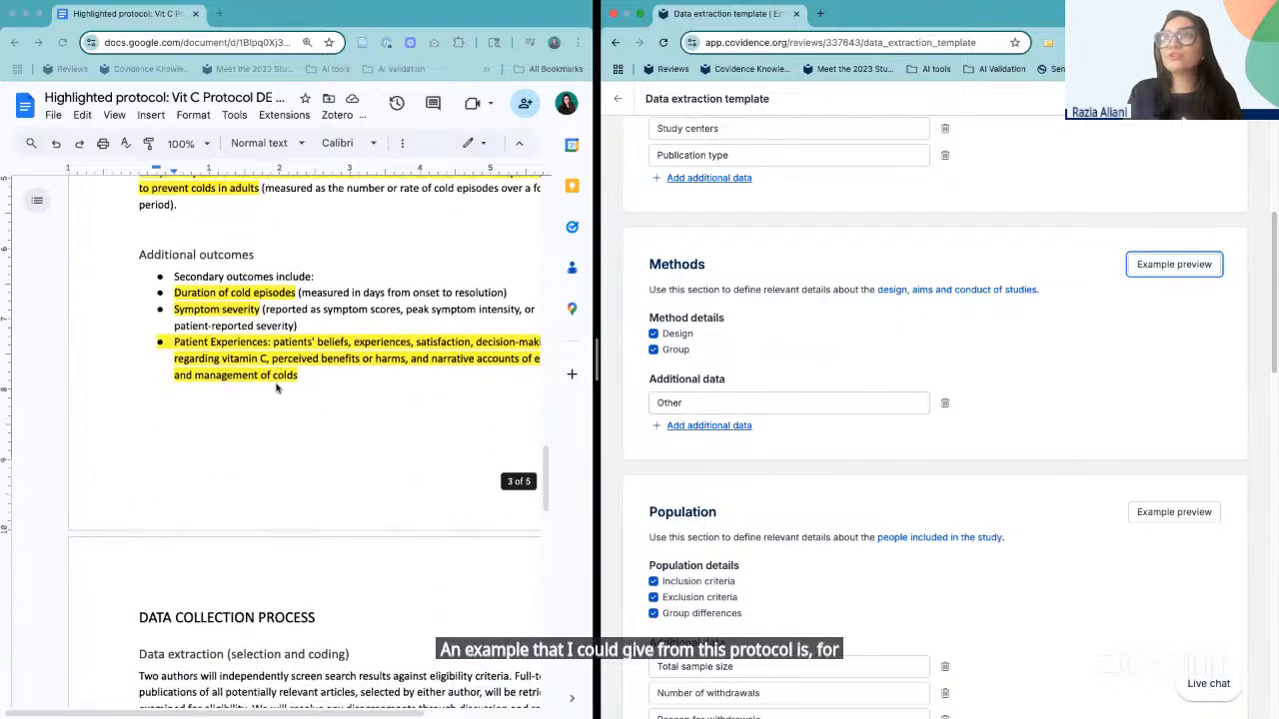
{"action": "scroll", "coordinate": [278, 389], "scroll_direction": "down", "scroll_amount": 2}
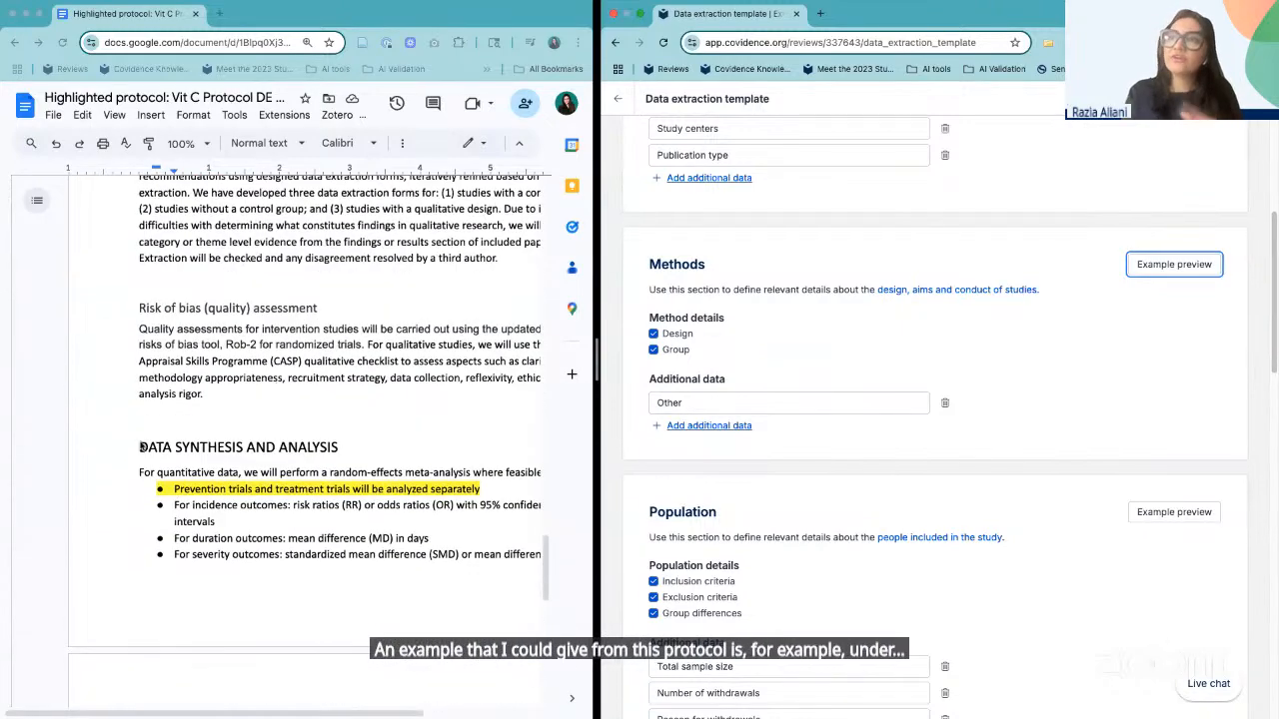
{"action": "scroll", "coordinate": [251, 449], "scroll_direction": "down", "scroll_amount": 2}
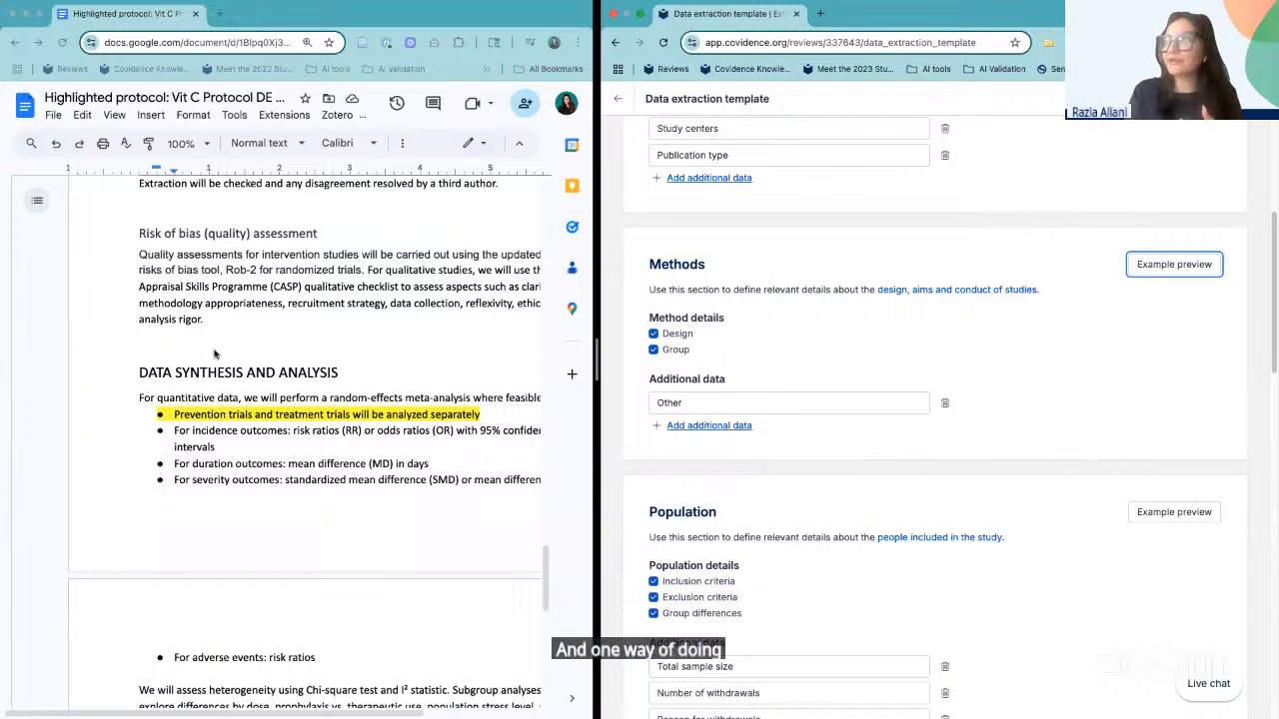
{"action": "left_click", "coordinate": [705, 405]}
{"action": "left_click_drag", "start_coordinate": [705, 404], "coordinate": [642, 404]}
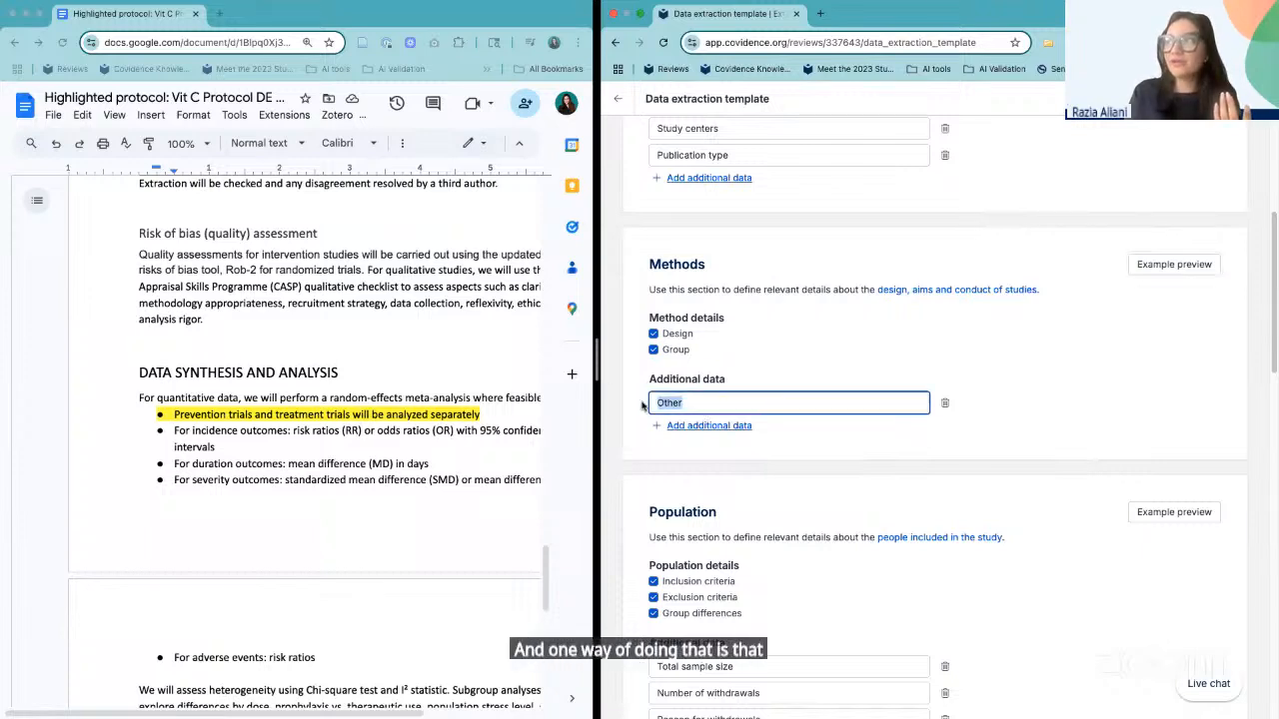
{"action": "type", "text": "Stu"}
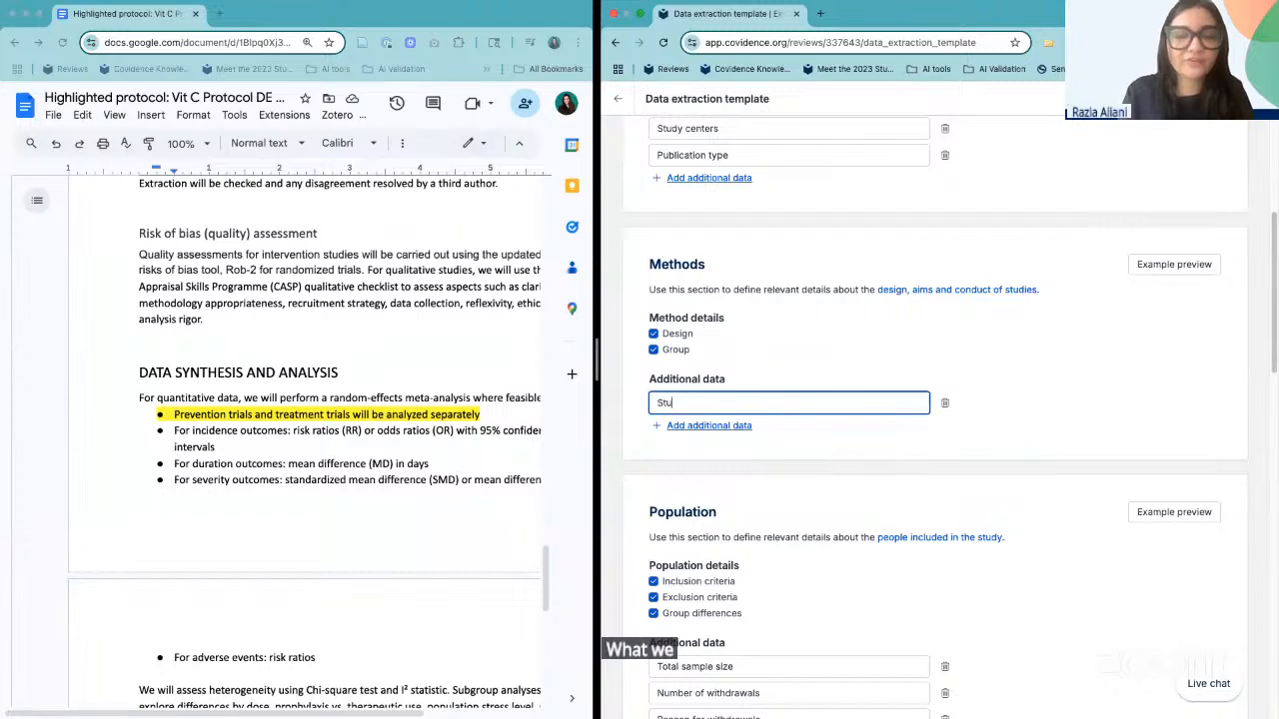
{"action": "type", "text": "dy purpose"}
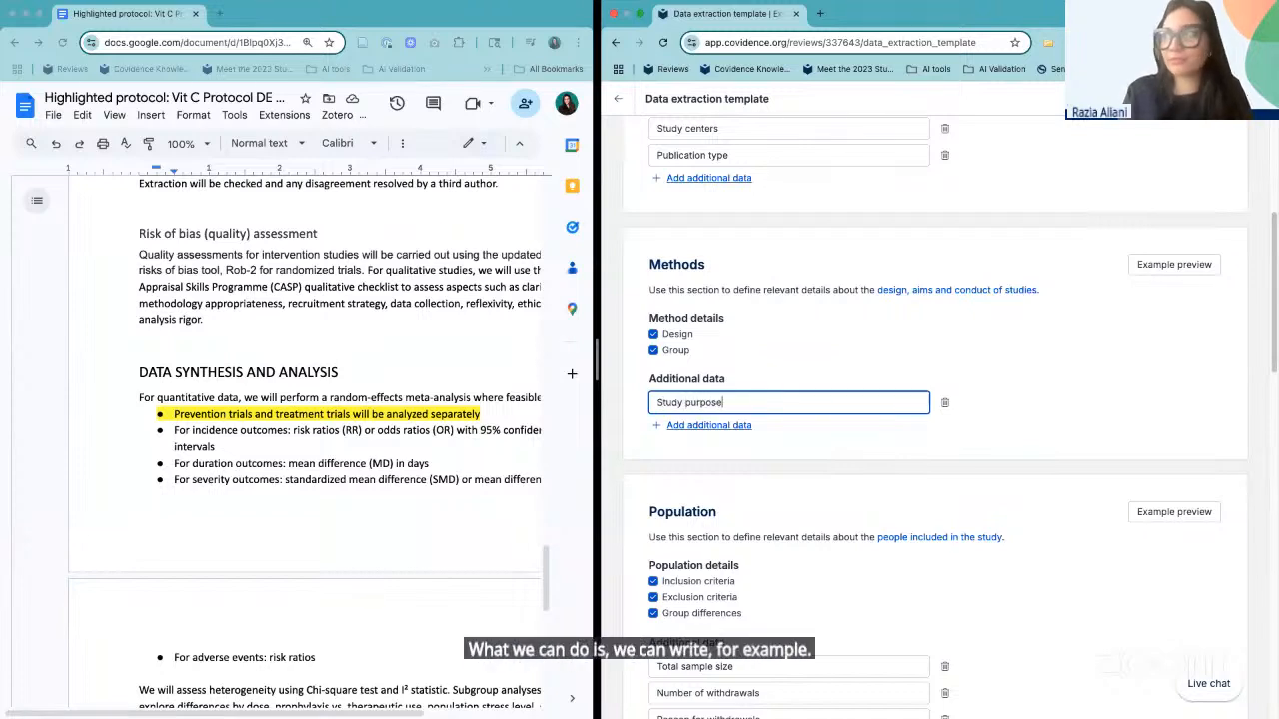
{"action": "type", "text": " ("}
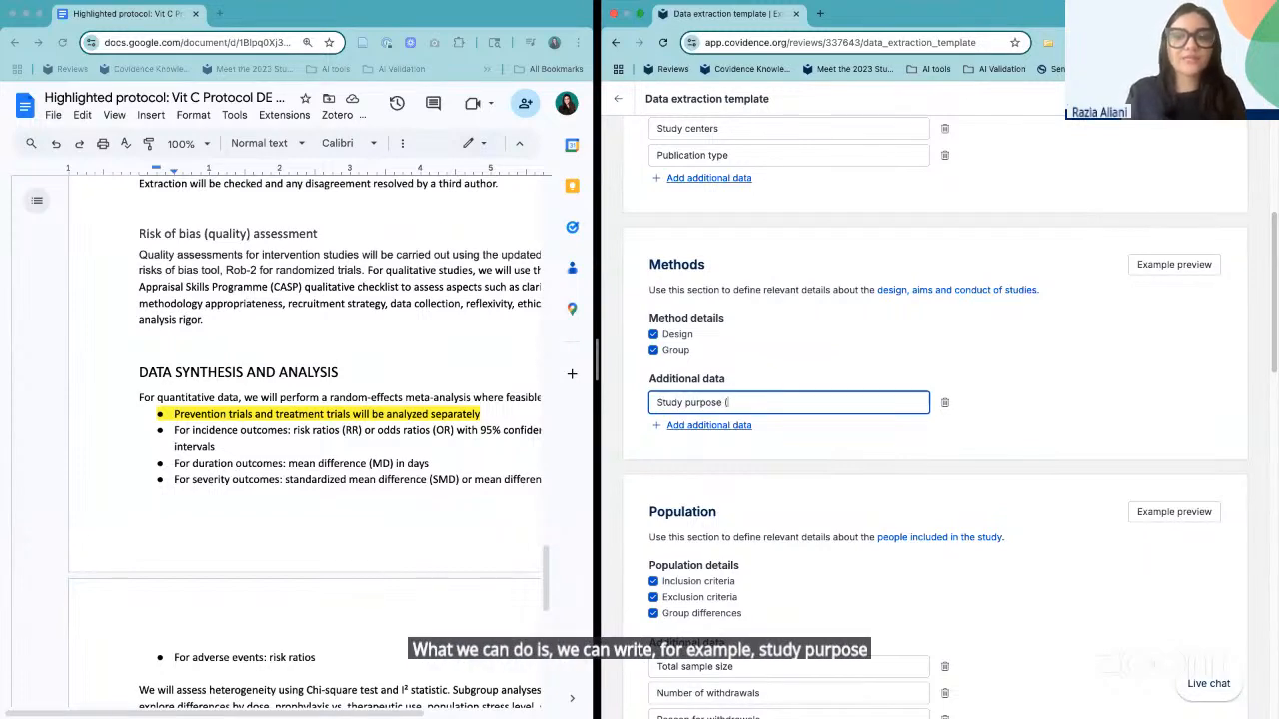
{"action": "type", "text": "Prevention"}
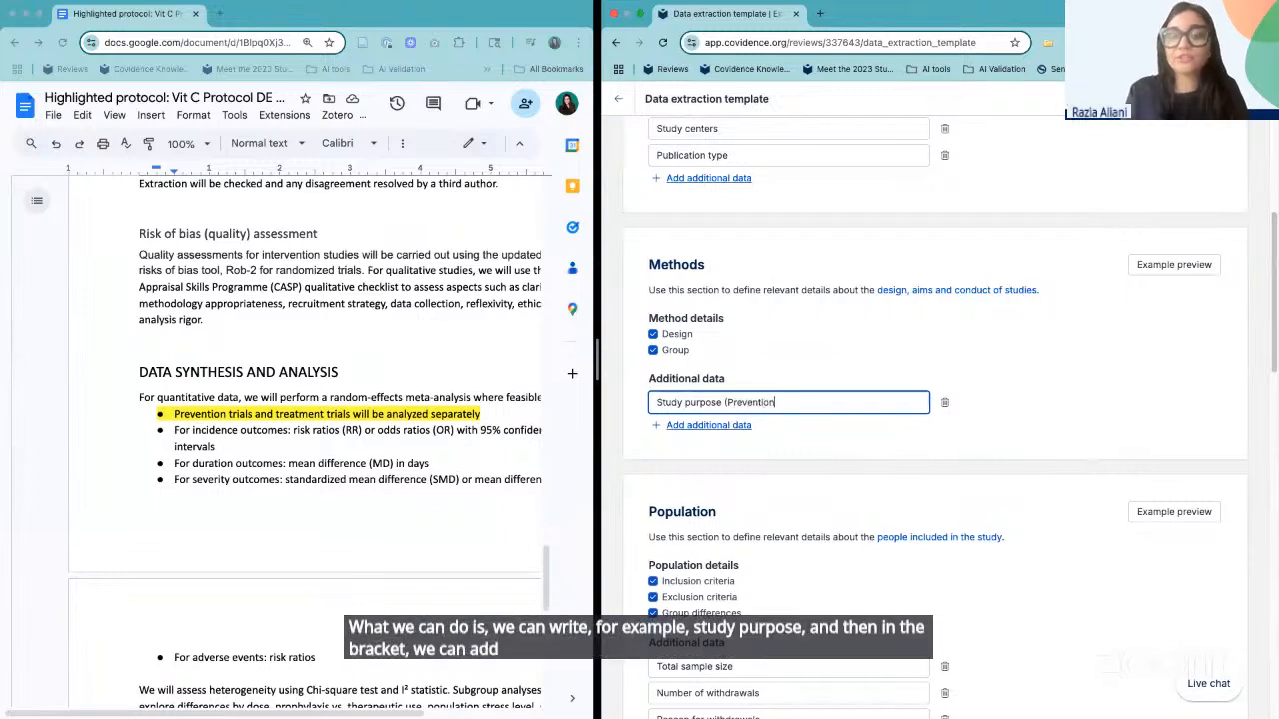
{"action": "type", "text": ", Tream"}
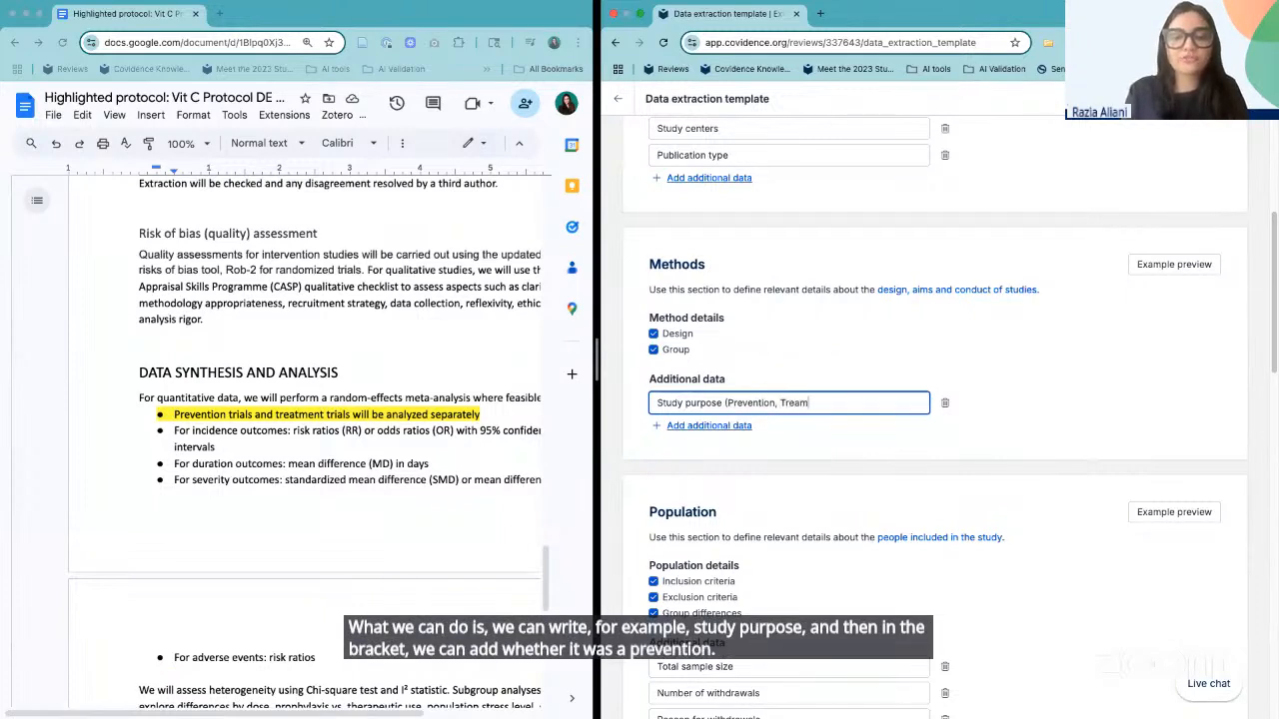
{"action": "type", "text": "eatm"}
{"action": "key", "text": "BackSpace"}
{"action": "type", "text": "tment, "}
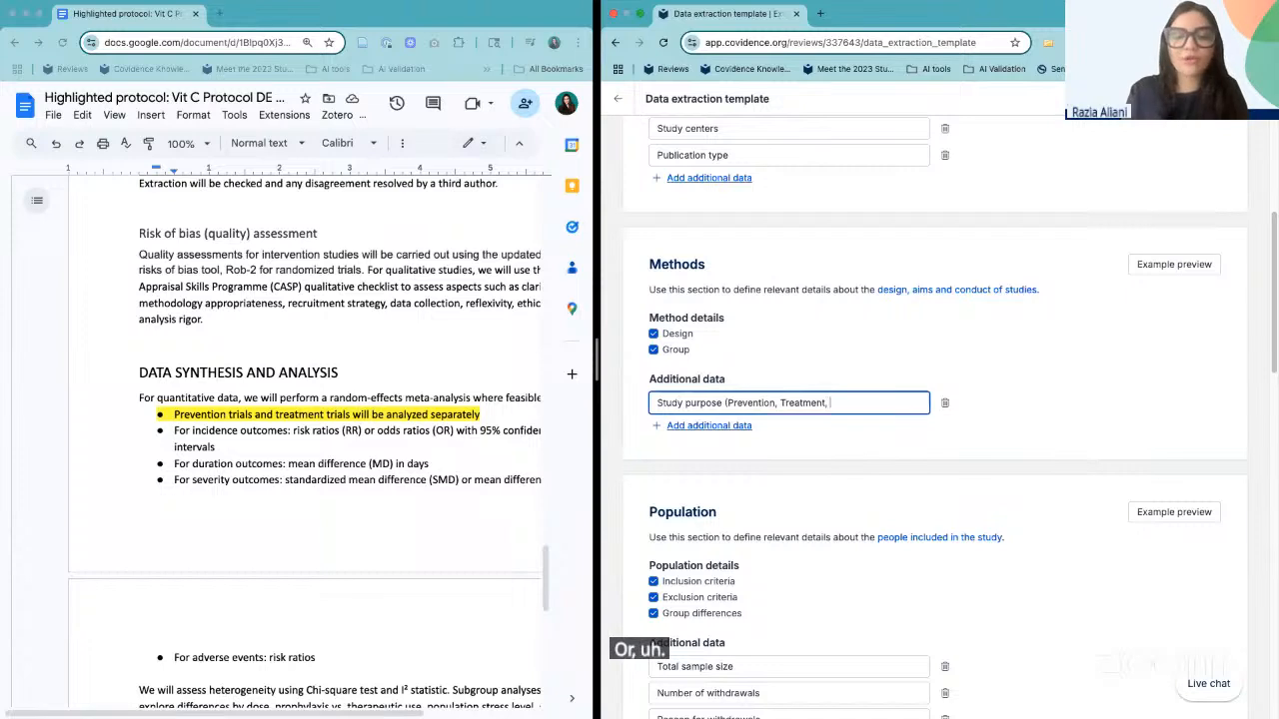
{"action": "type", "text": "Both)"}
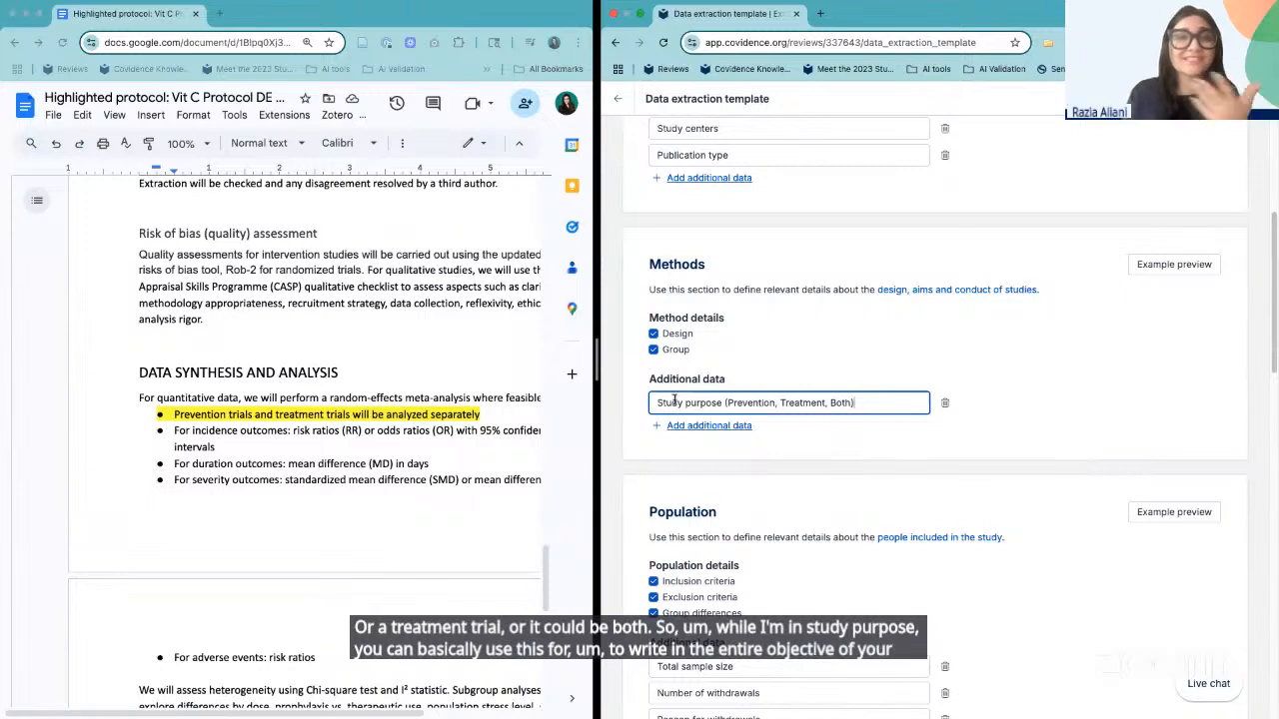
- Based on the protocol's qualitative study designs, add an additional data field to the Methods section reading "Method of data collection ("
{"action": "left_click", "coordinate": [720, 426]}
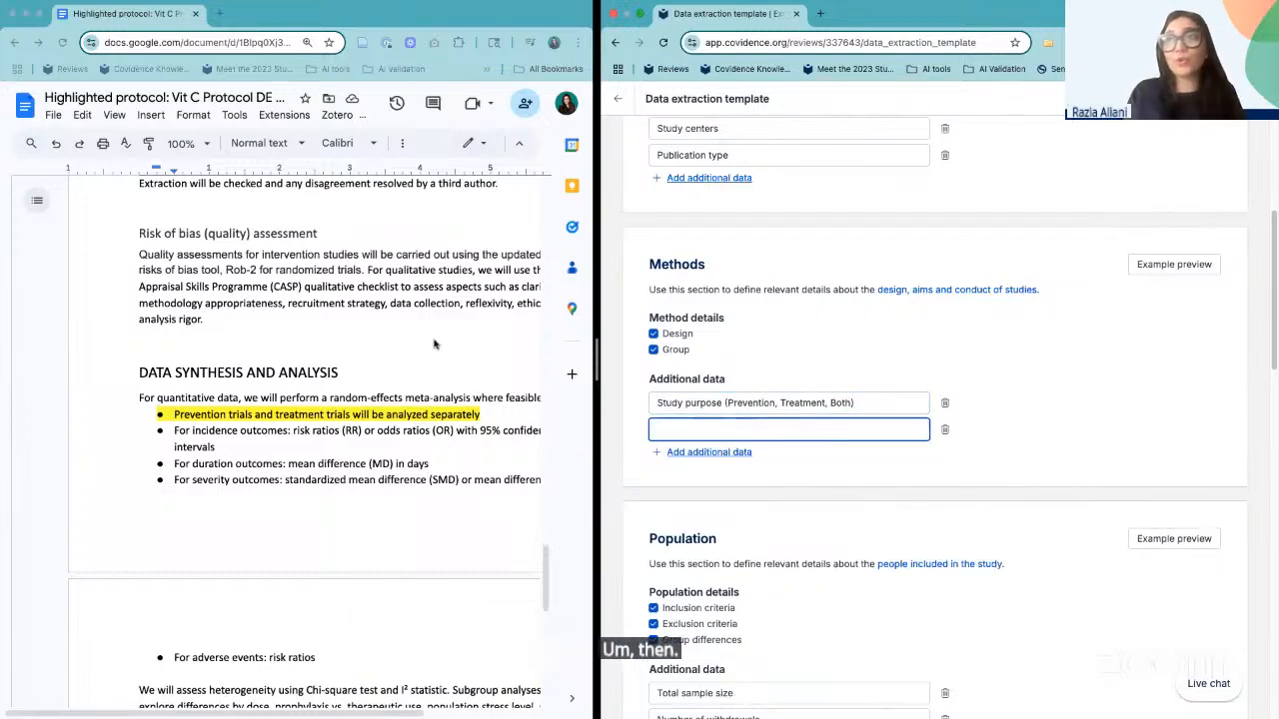
{"action": "scroll", "coordinate": [434, 344], "scroll_direction": "up", "scroll_amount": 20}
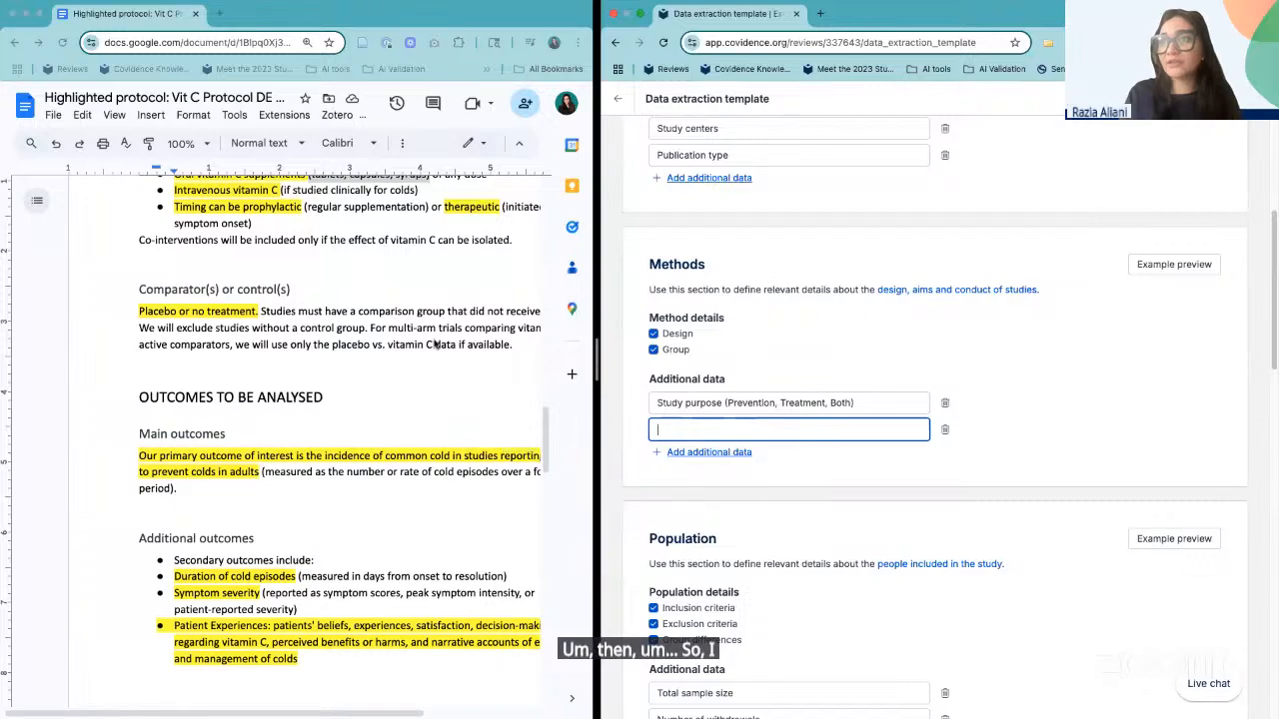
{"action": "scroll", "coordinate": [433, 344], "scroll_direction": "up", "scroll_amount": 5}
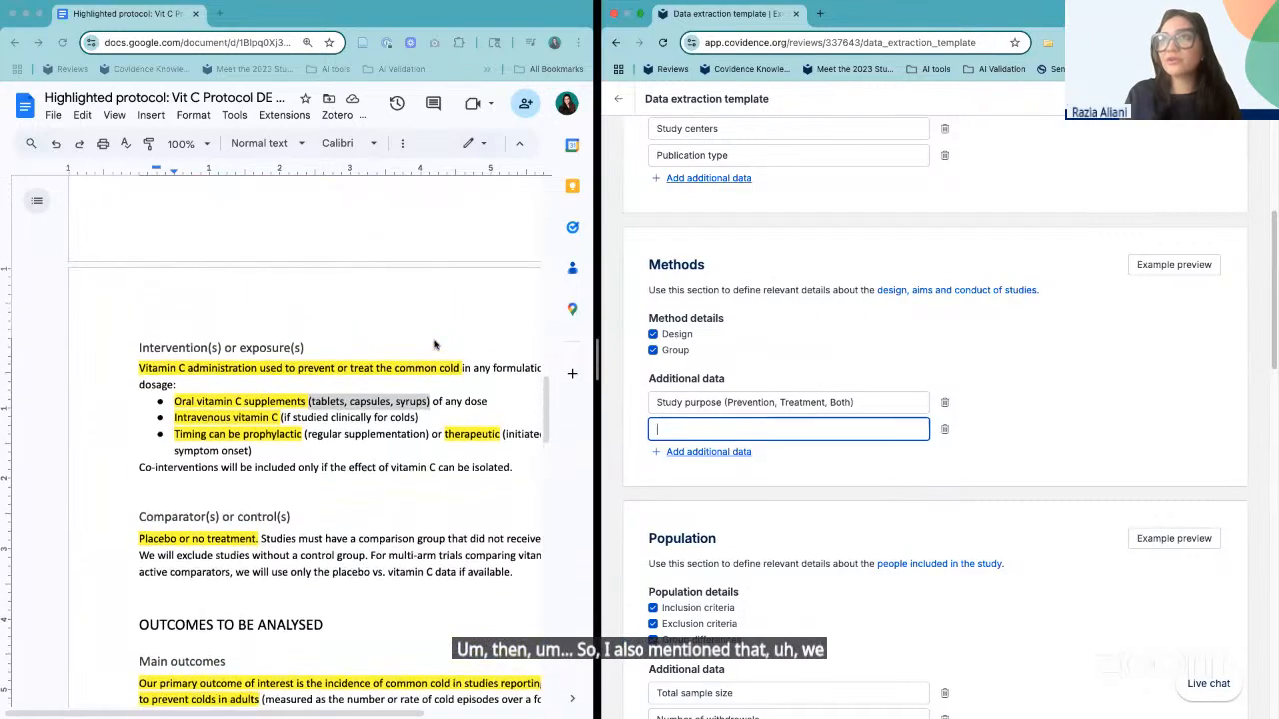
{"action": "scroll", "coordinate": [433, 343], "scroll_direction": "up", "scroll_amount": 8}
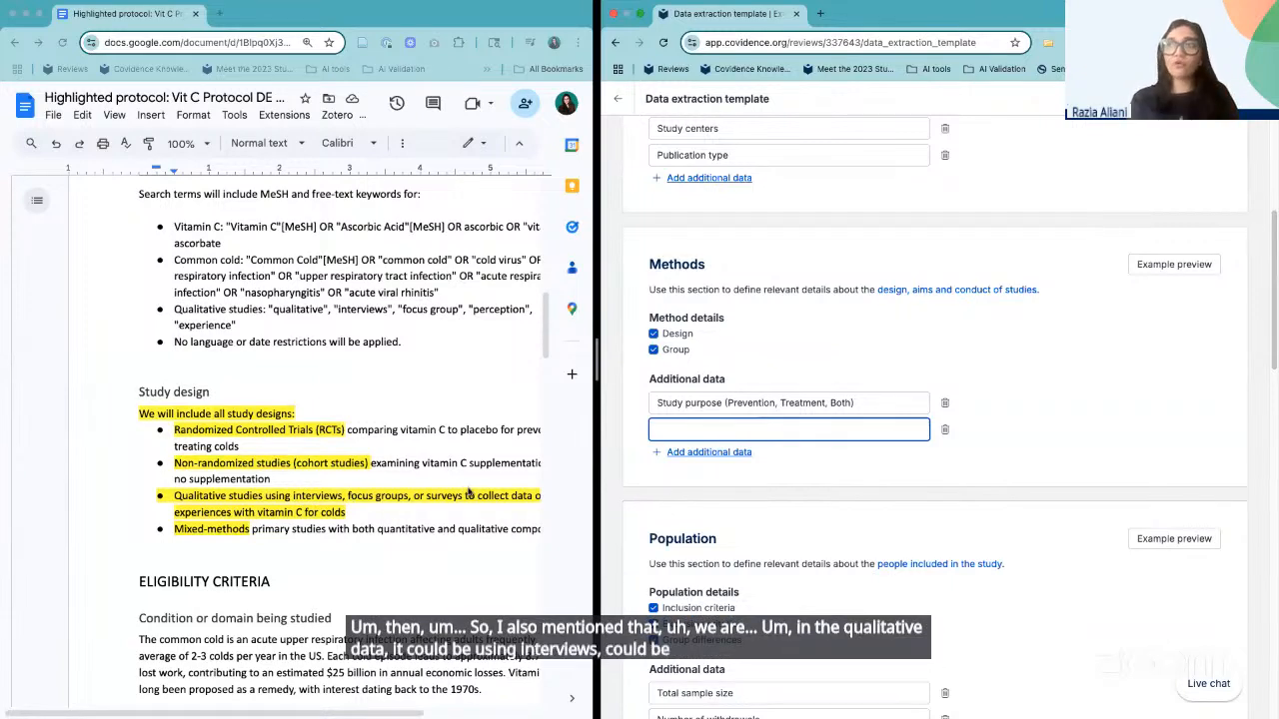
{"action": "scroll", "coordinate": [450, 505], "scroll_direction": "right", "scroll_amount": 2}
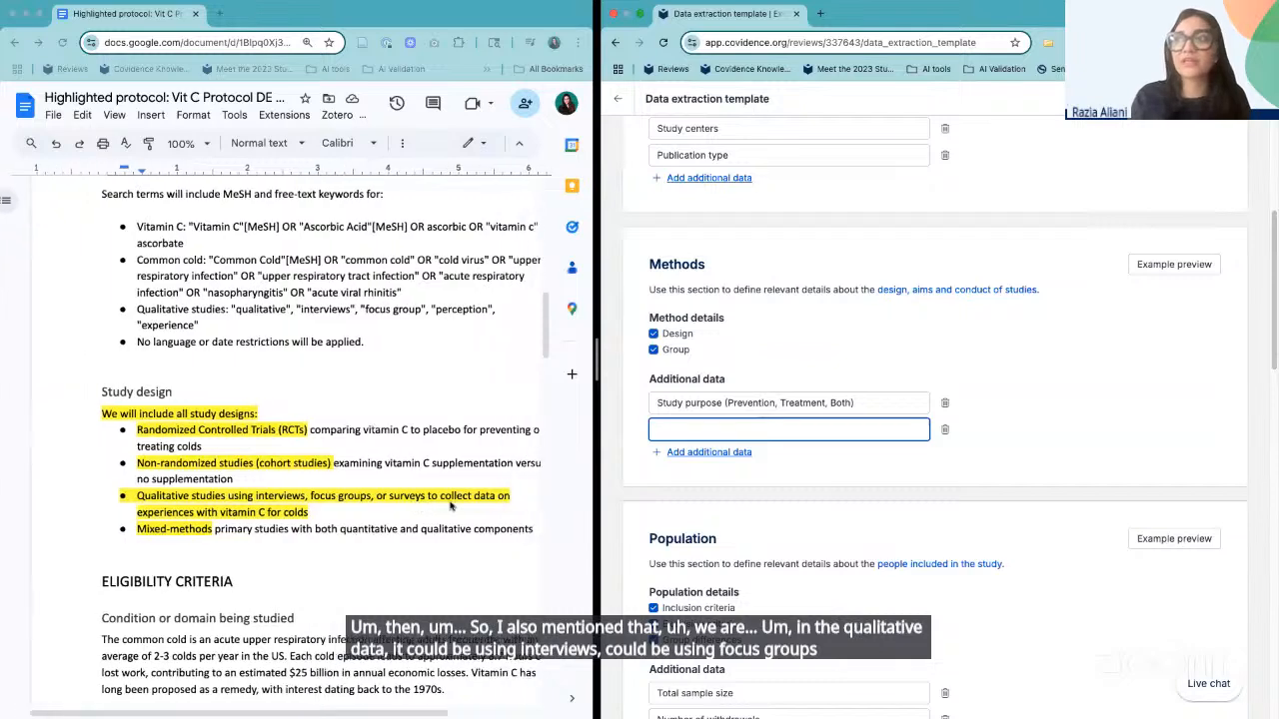
{"action": "scroll", "coordinate": [449, 504], "scroll_direction": "left", "scroll_amount": 1}
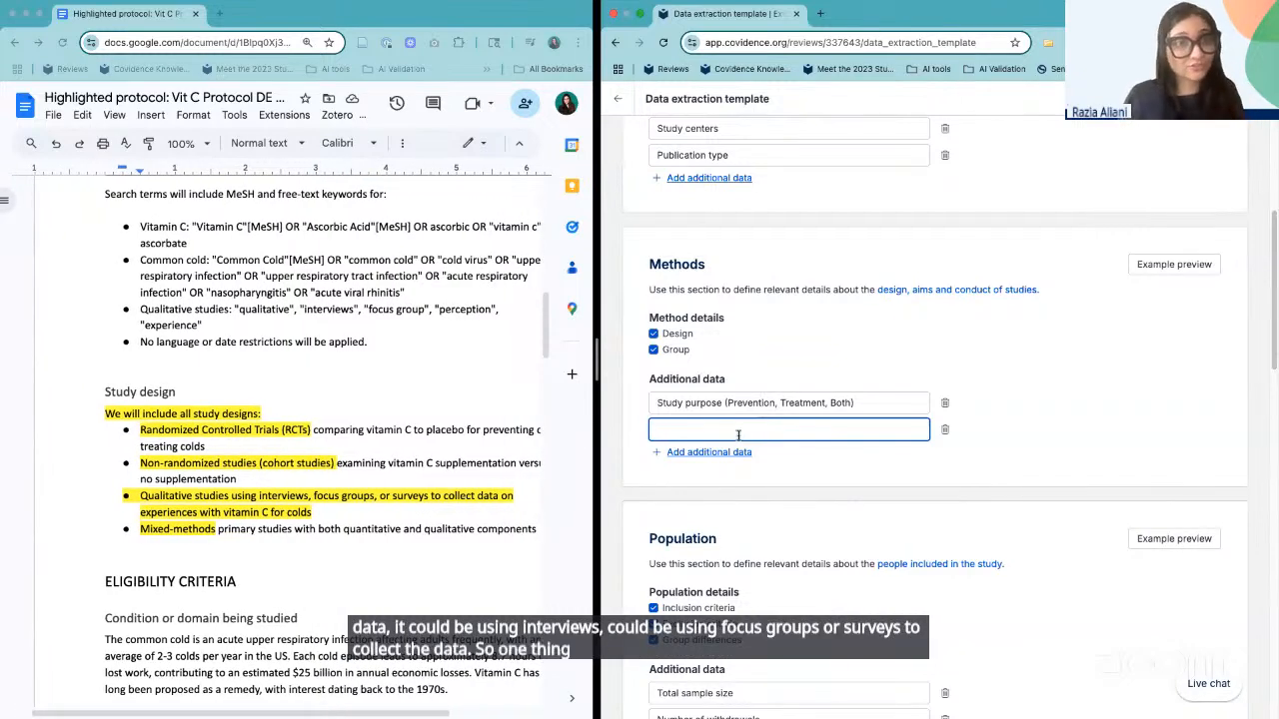
{"action": "type", "text": "Meth"}
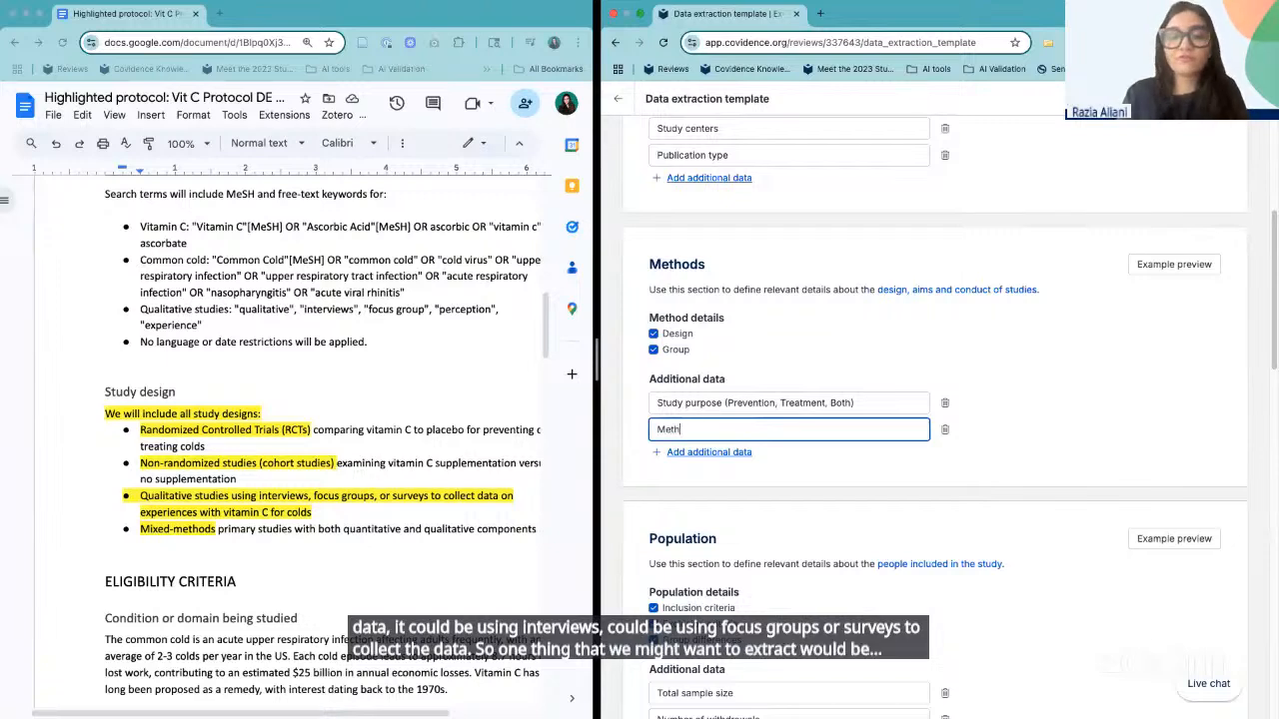
{"action": "type", "text": "ood of data co"}
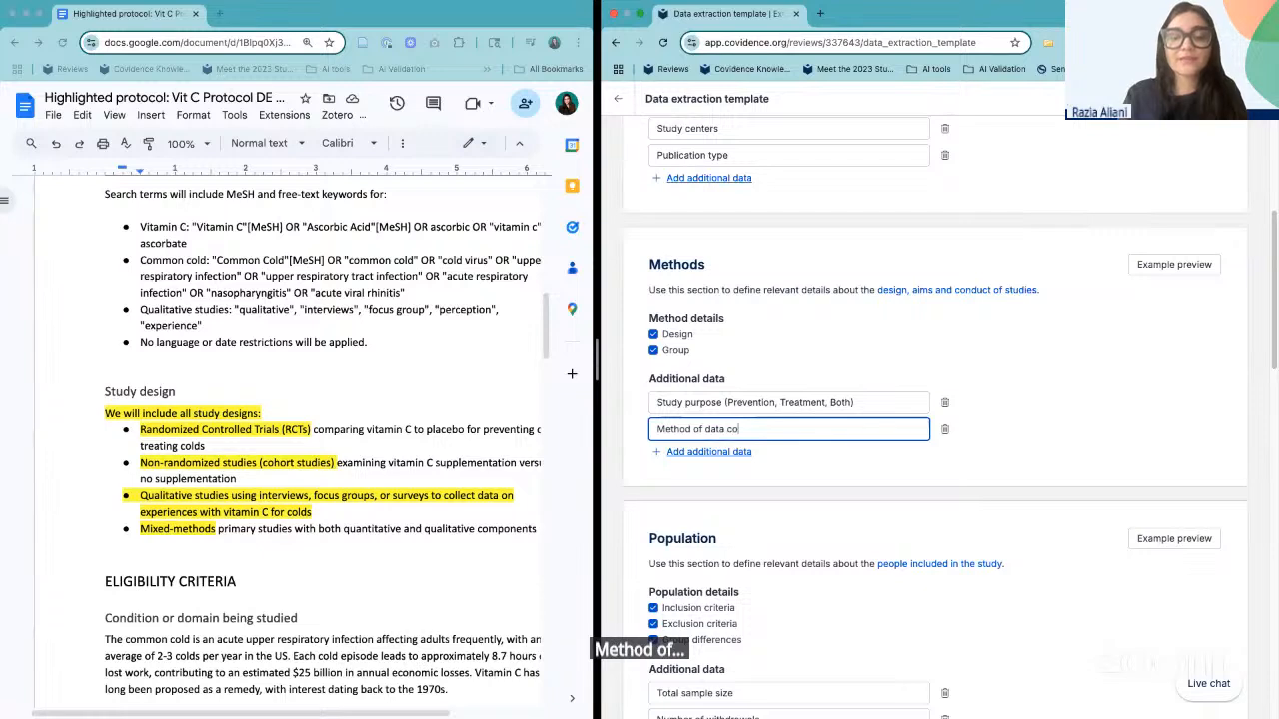
{"action": "type", "text": "llection"}
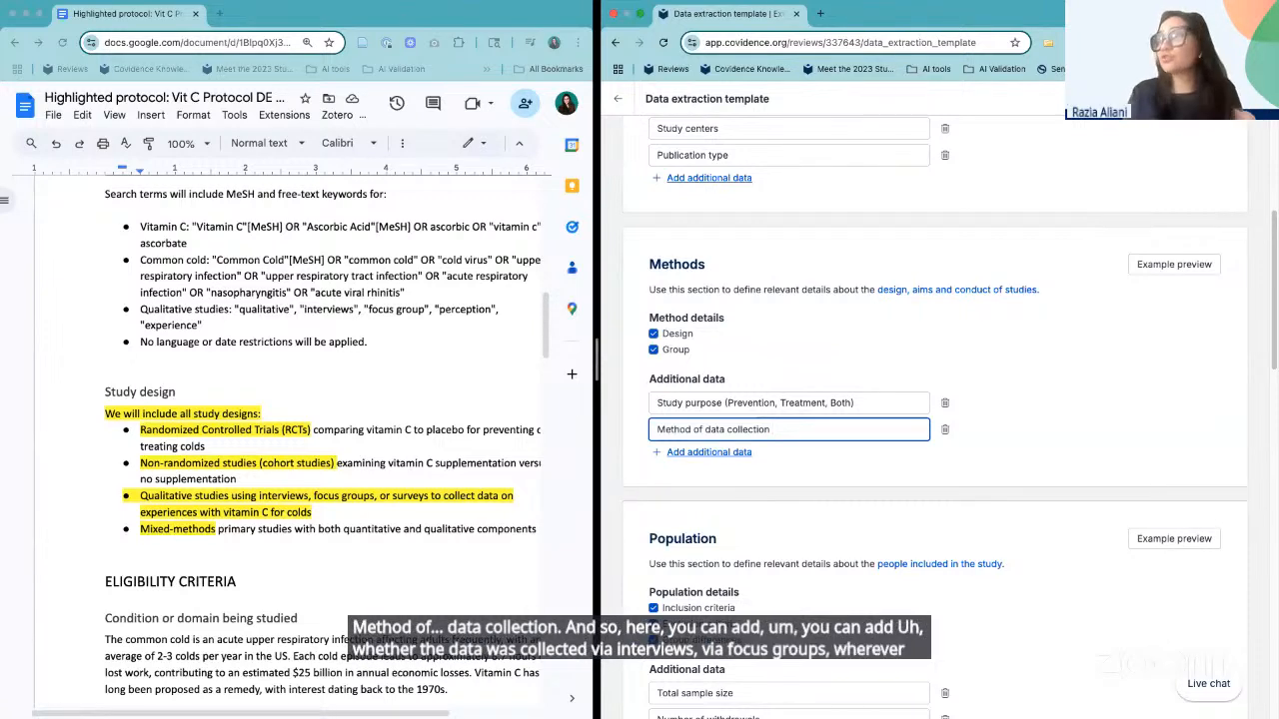
{"action": "type", "text": "("}
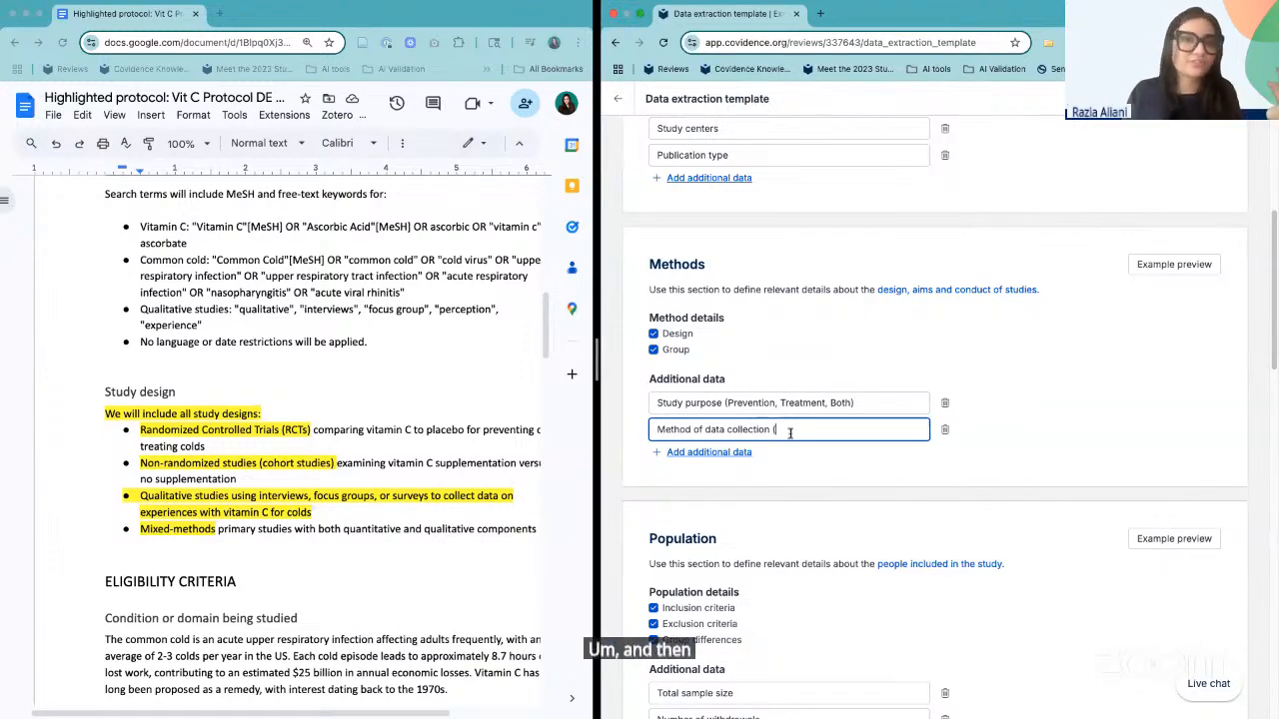
- Check the protocol's Population criteria and exclude Group differences from the template's Population details
{"action": "scroll", "coordinate": [789, 433], "scroll_direction": "down", "scroll_amount": 5}
{"action": "scroll", "coordinate": [789, 433], "scroll_direction": "down", "scroll_amount": 2}
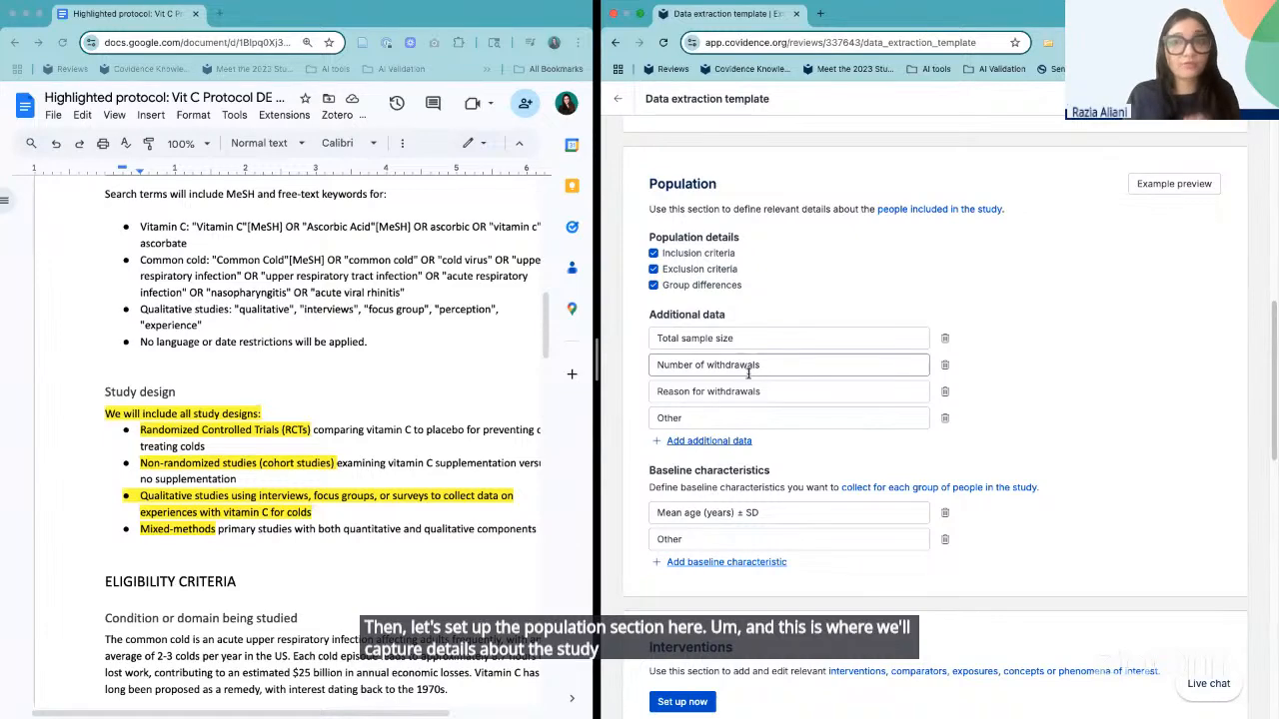
{"action": "scroll", "coordinate": [340, 441], "scroll_direction": "down", "scroll_amount": 5}
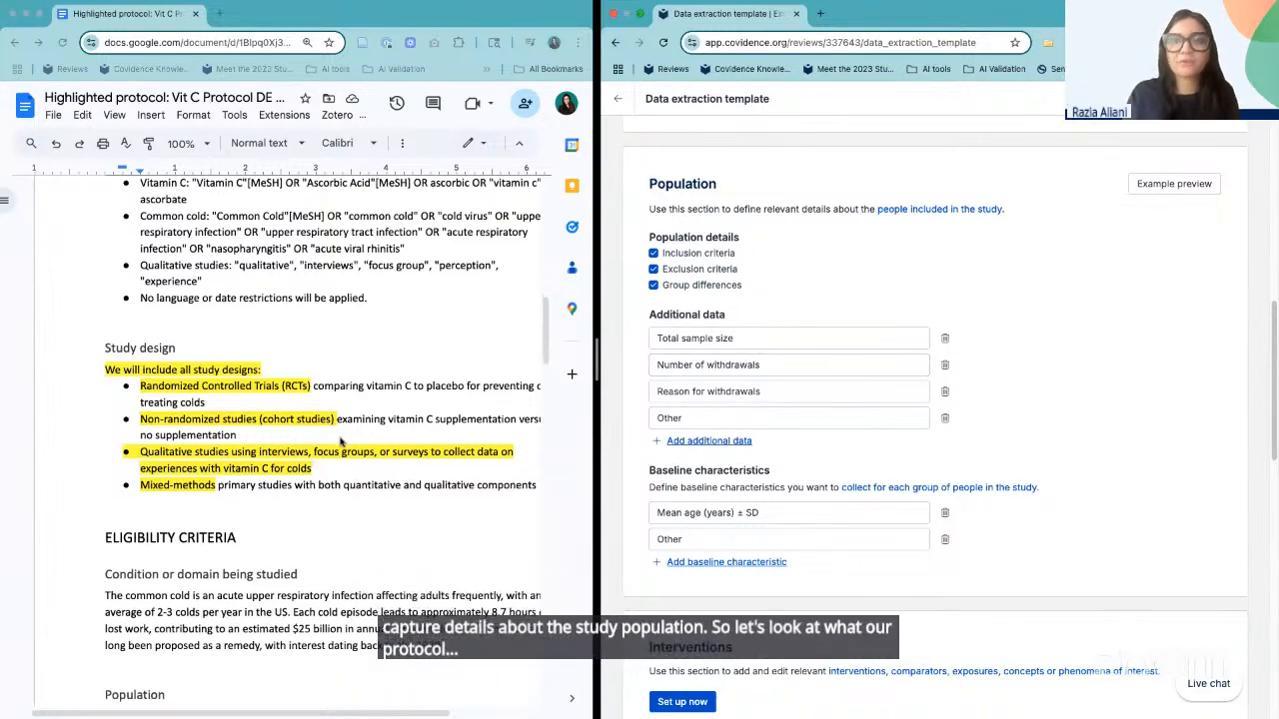
{"action": "scroll", "coordinate": [339, 441], "scroll_direction": "down", "scroll_amount": 3}
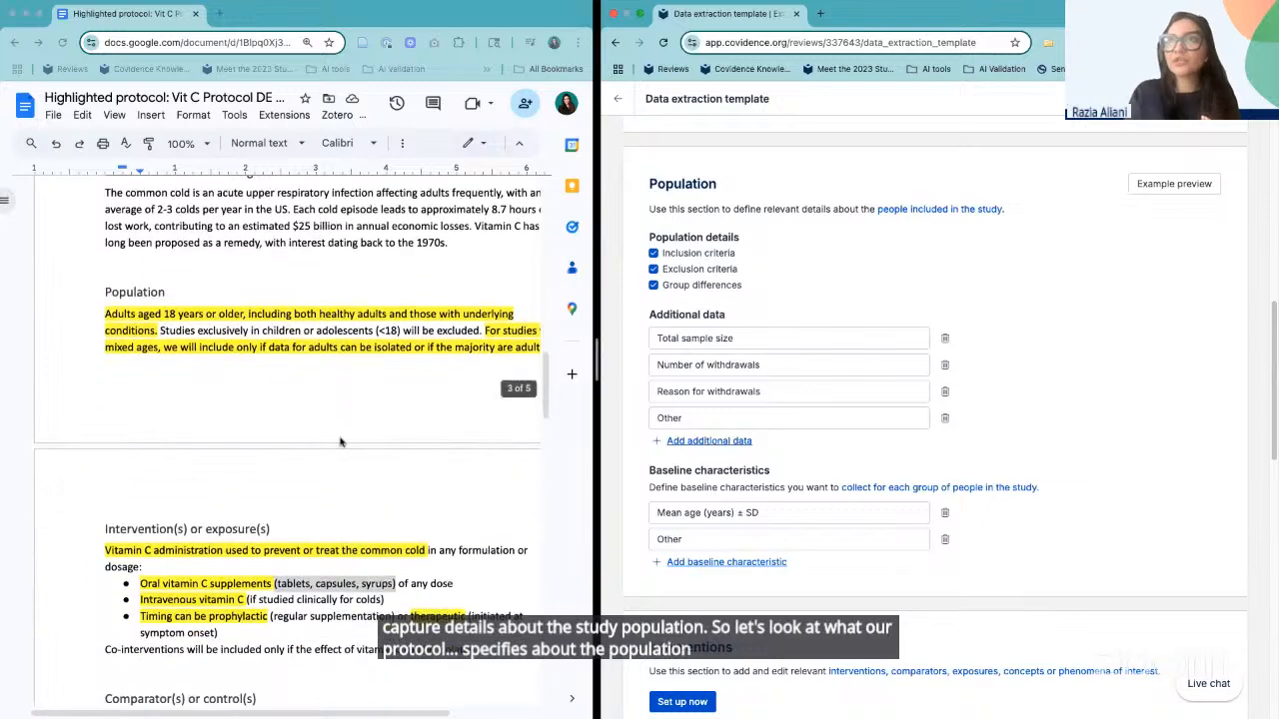
{"action": "scroll", "coordinate": [285, 395], "scroll_direction": "up", "scroll_amount": 1}
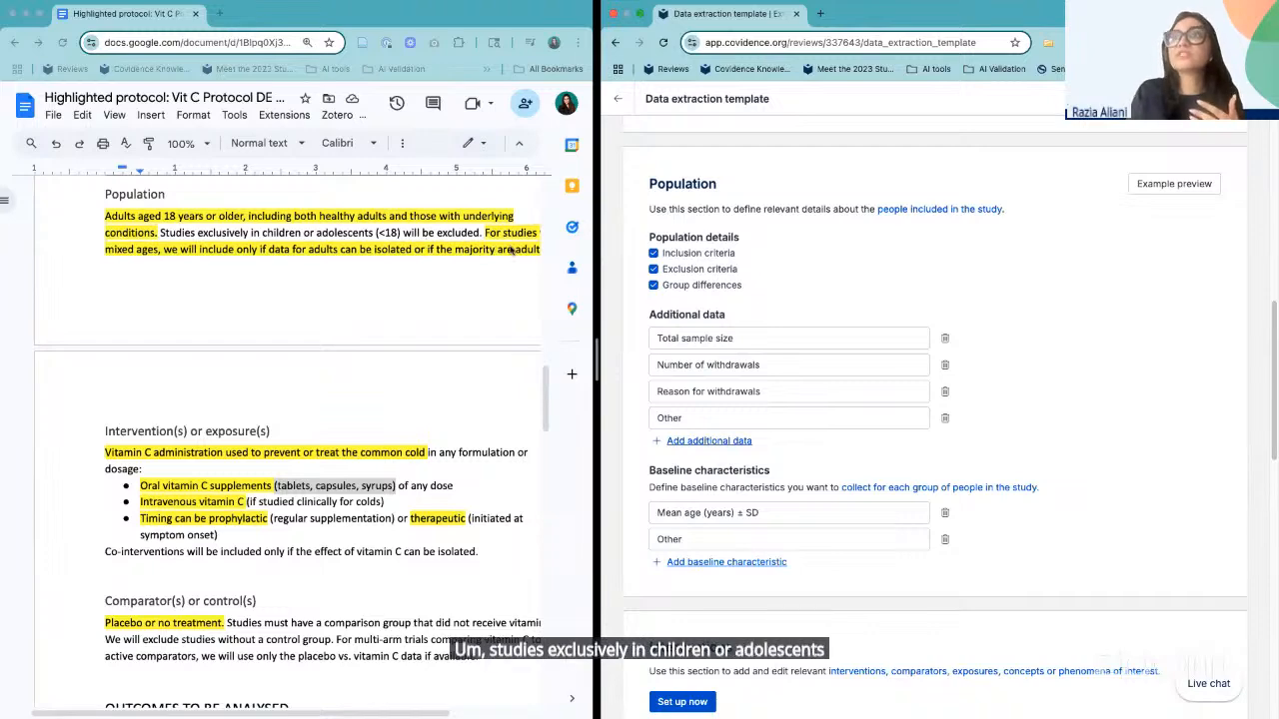
{"action": "scroll", "coordinate": [513, 250], "scroll_direction": "right", "scroll_amount": 2}
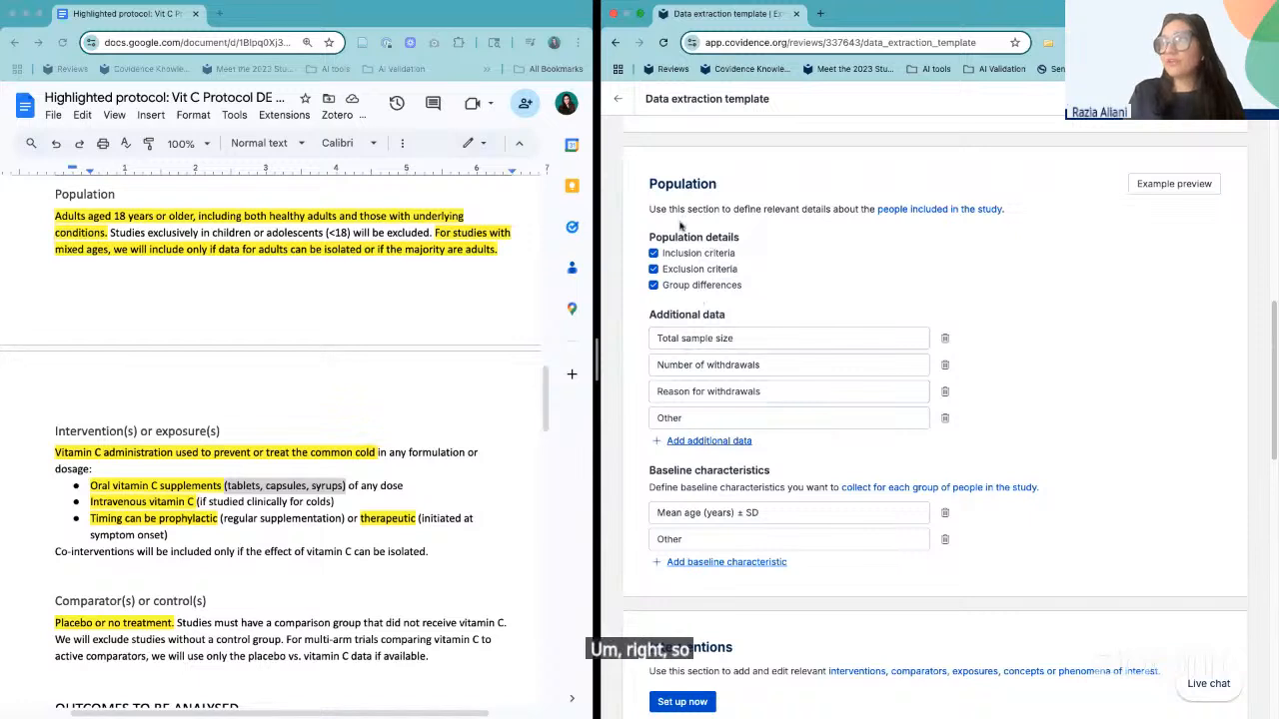
{"action": "left_click", "coordinate": [654, 285]}
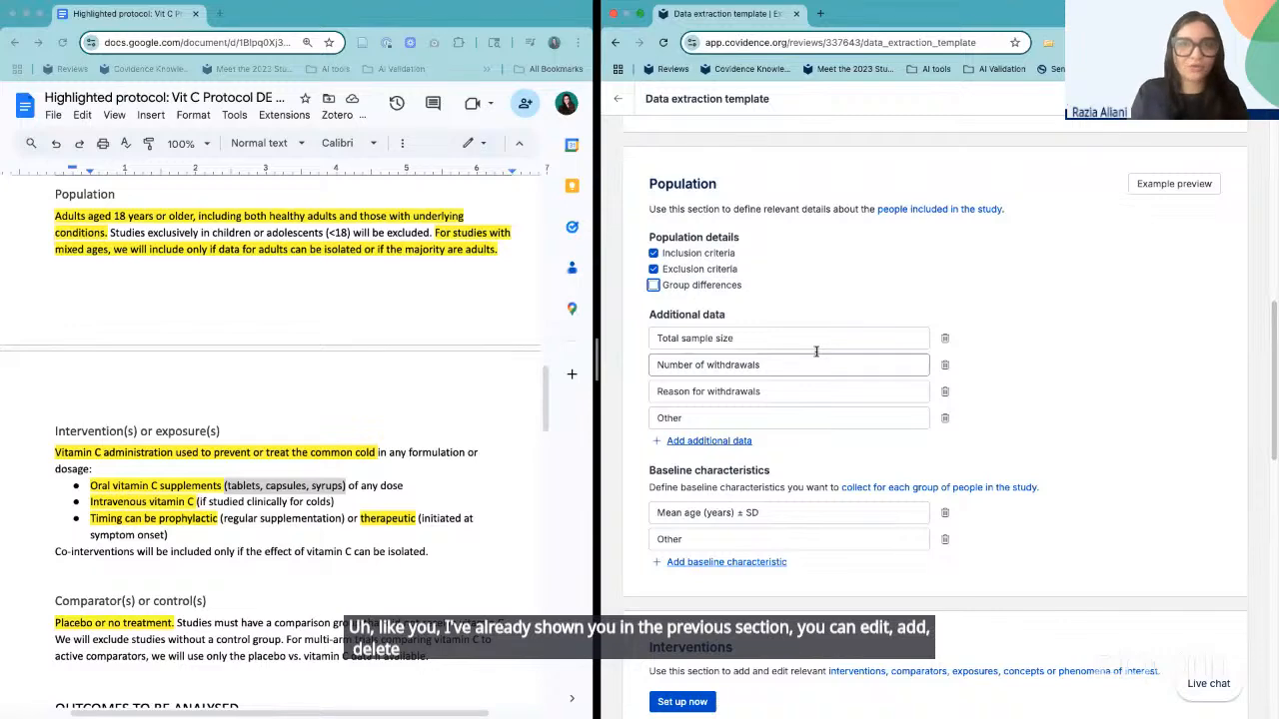
{"action": "scroll", "coordinate": [827, 356], "scroll_direction": "down", "scroll_amount": 1}
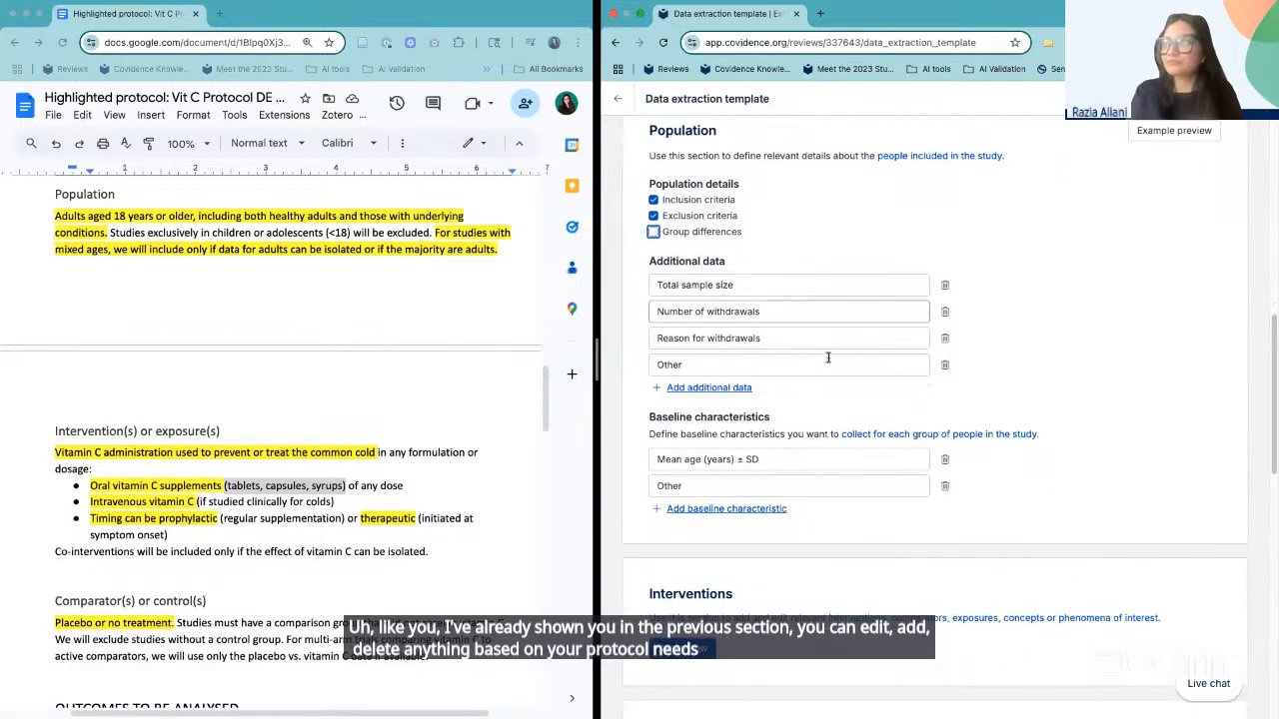
{"action": "scroll", "coordinate": [827, 357], "scroll_direction": "down", "scroll_amount": 1}
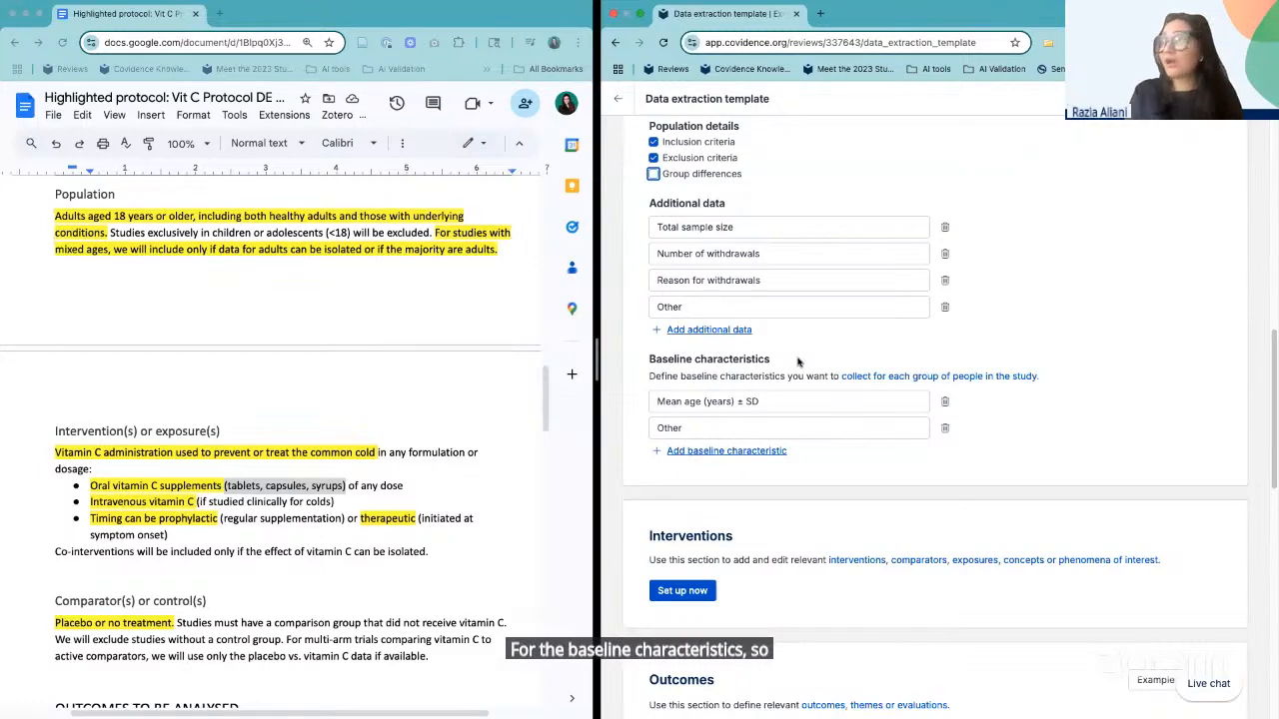
- View the example preview of the Population section in a temporarily widened template window, then close it and narrow the window again
{"action": "scroll", "coordinate": [953, 286], "scroll_direction": "up", "scroll_amount": 1}
{"action": "scroll", "coordinate": [953, 285], "scroll_direction": "up", "scroll_amount": 1}
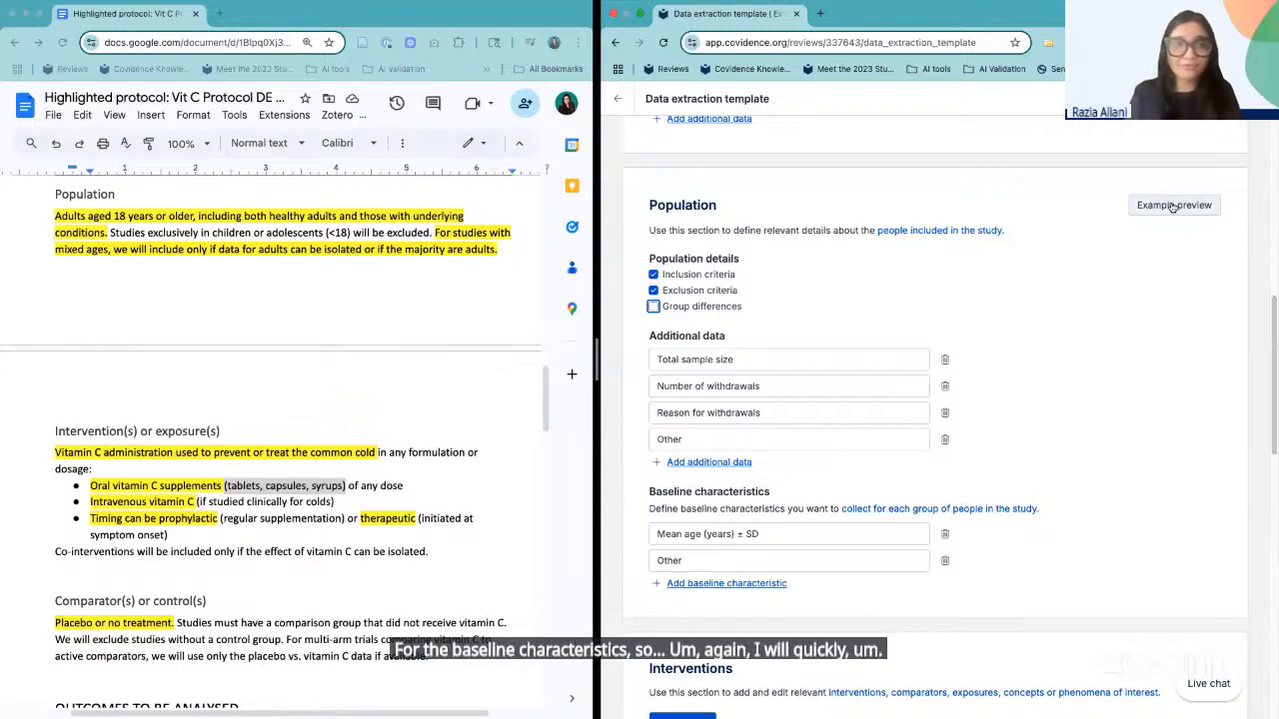
{"action": "left_click", "coordinate": [1173, 205]}
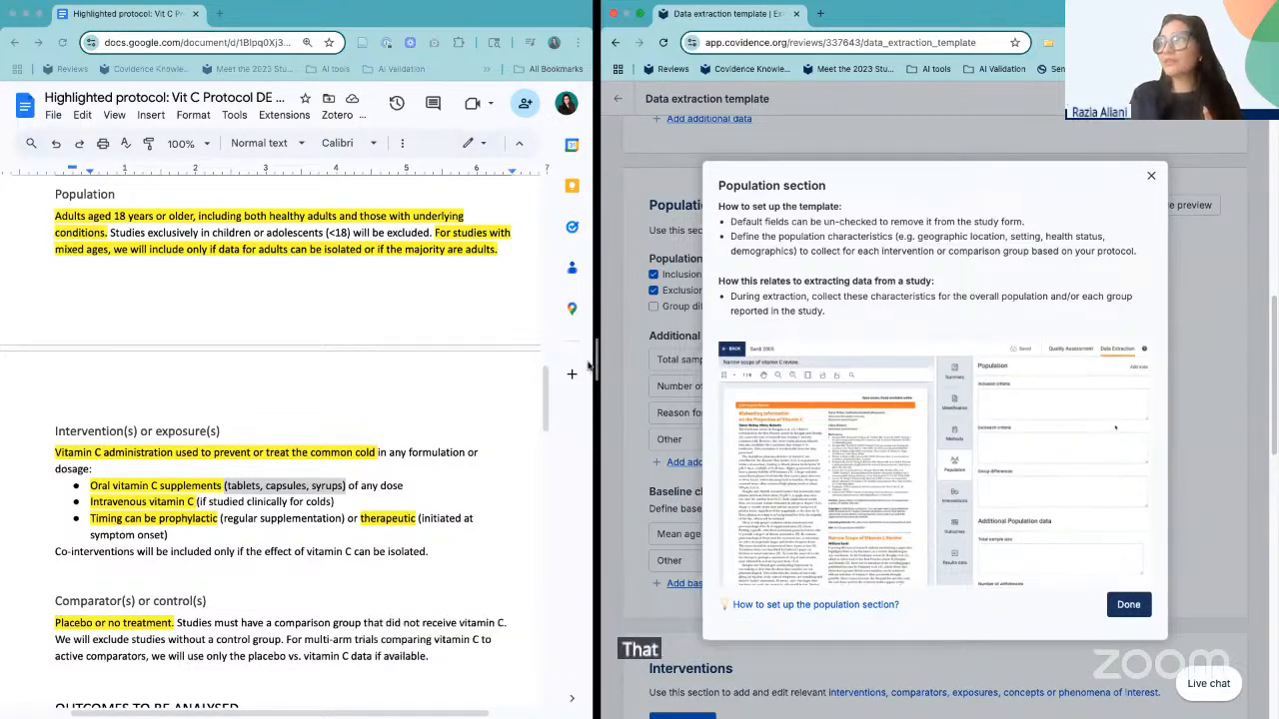
{"action": "left_click_drag", "start_coordinate": [596, 370], "coordinate": [445, 370]}
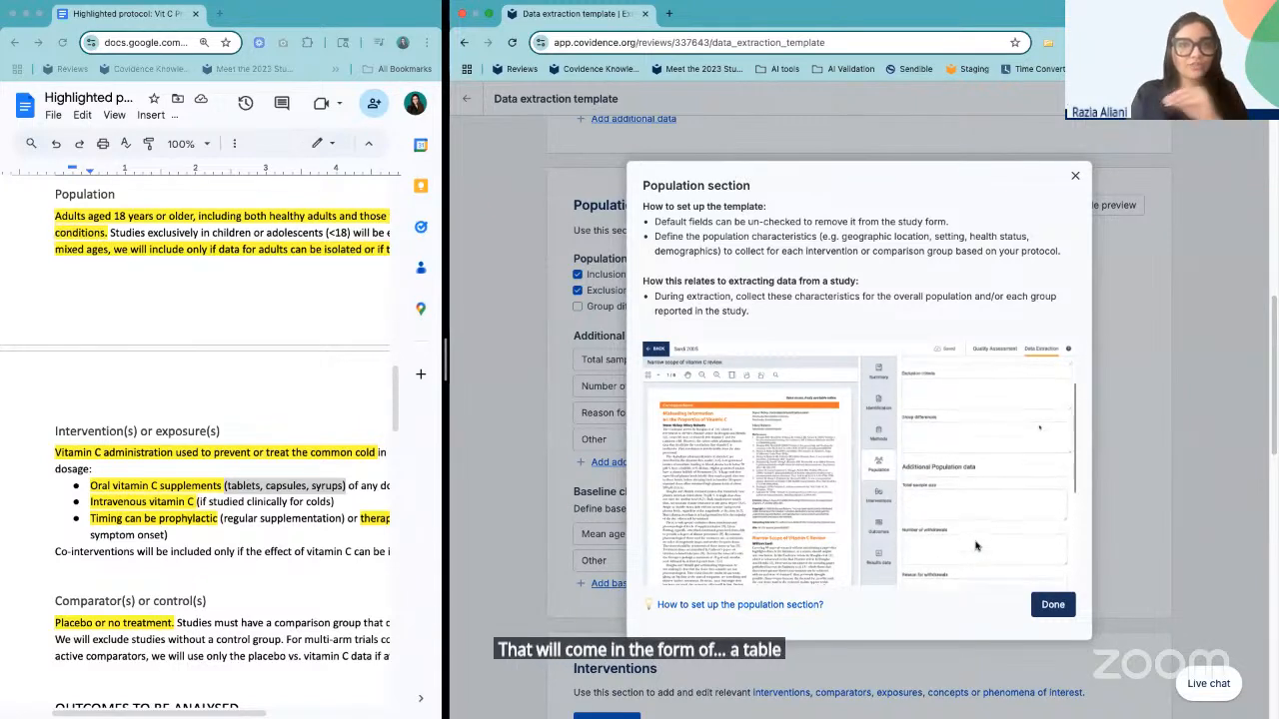
{"action": "left_click", "coordinate": [1076, 176]}
{"action": "scroll", "coordinate": [702, 447], "scroll_direction": "down", "scroll_amount": 2}
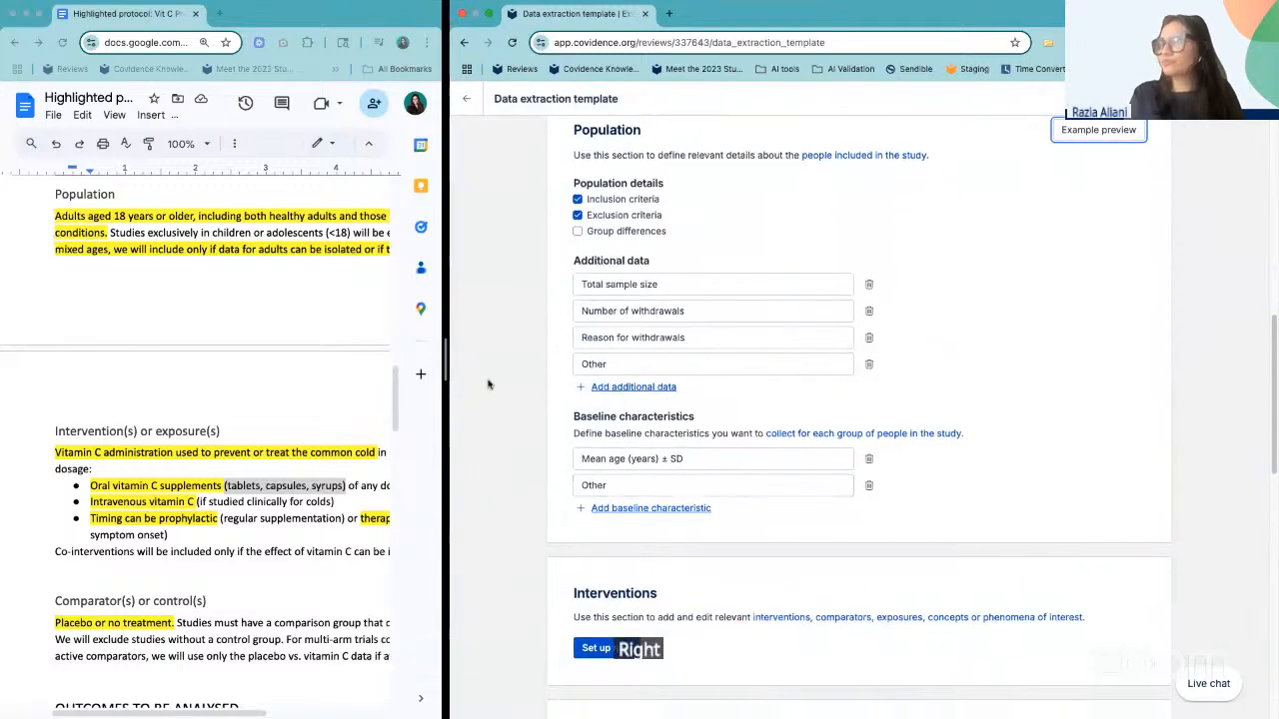
{"action": "left_click_drag", "start_coordinate": [446, 360], "coordinate": [557, 356]}
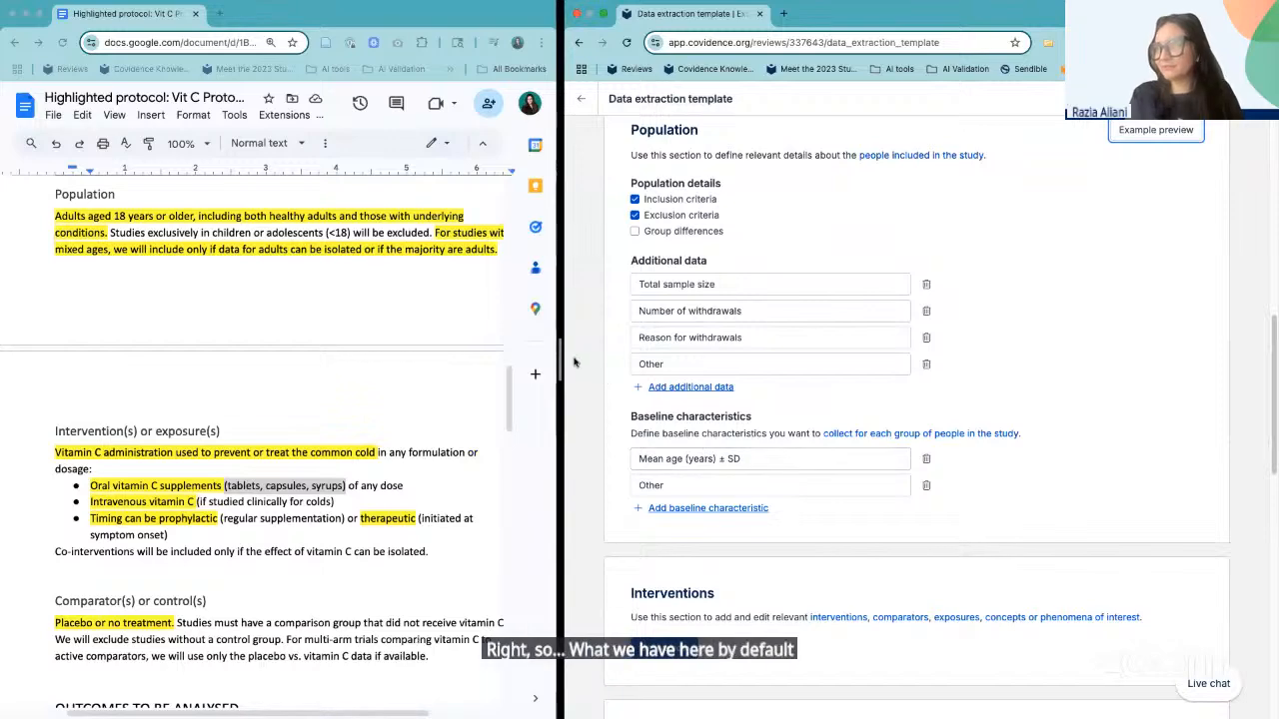
{"action": "left_click_drag", "start_coordinate": [557, 357], "coordinate": [590, 352]}
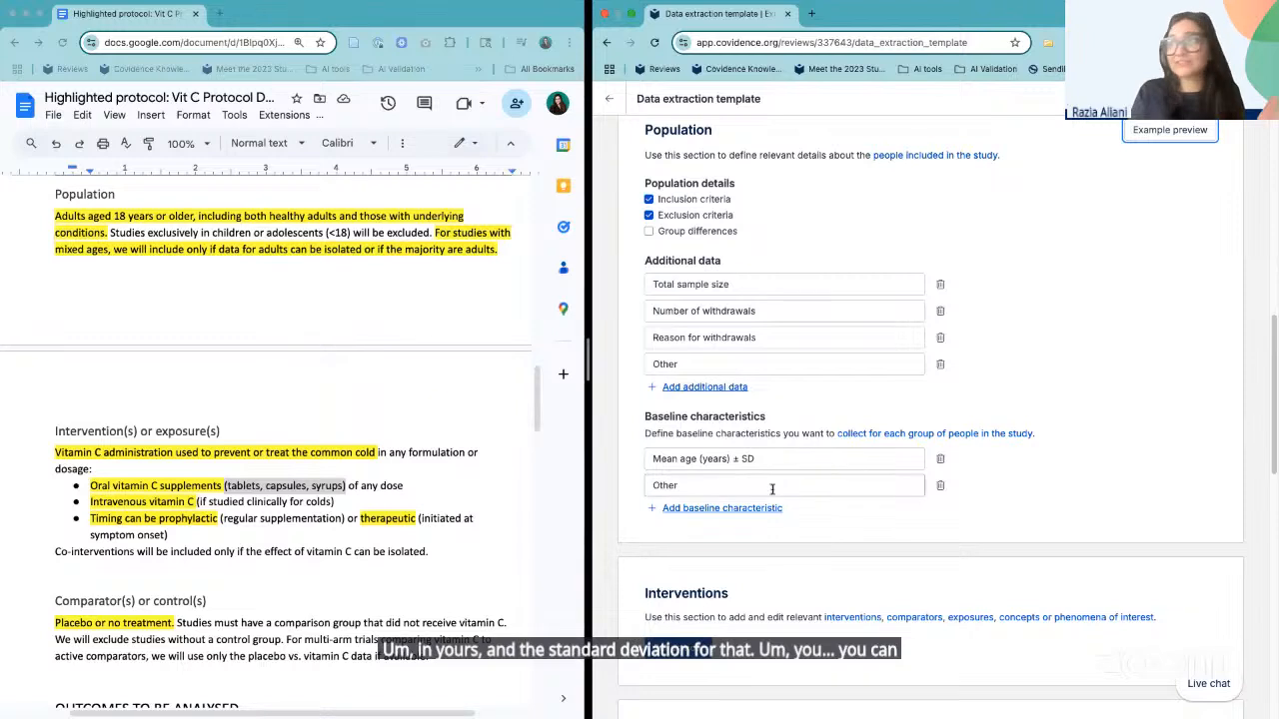
- Rename the Population section's baseline characteristic Other as "% Female"
{"action": "left_click_drag", "start_coordinate": [682, 485], "coordinate": [644, 481]}
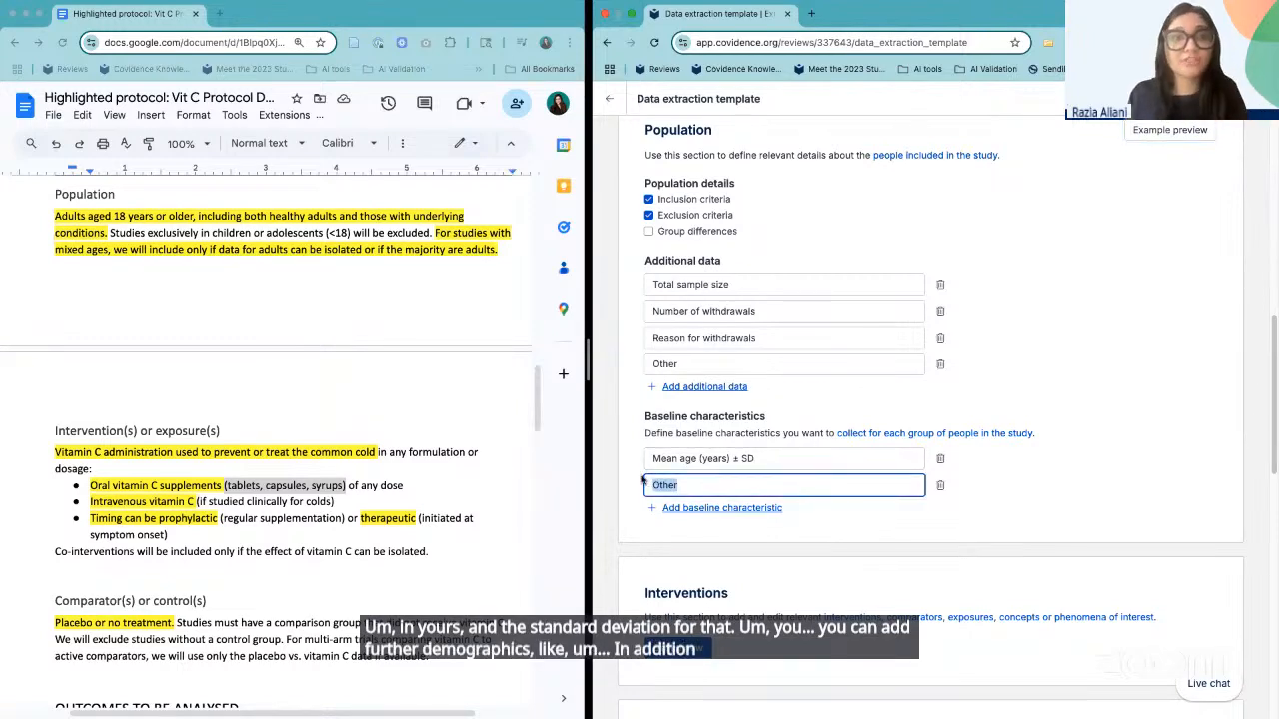
{"action": "type", "text": "% F"}
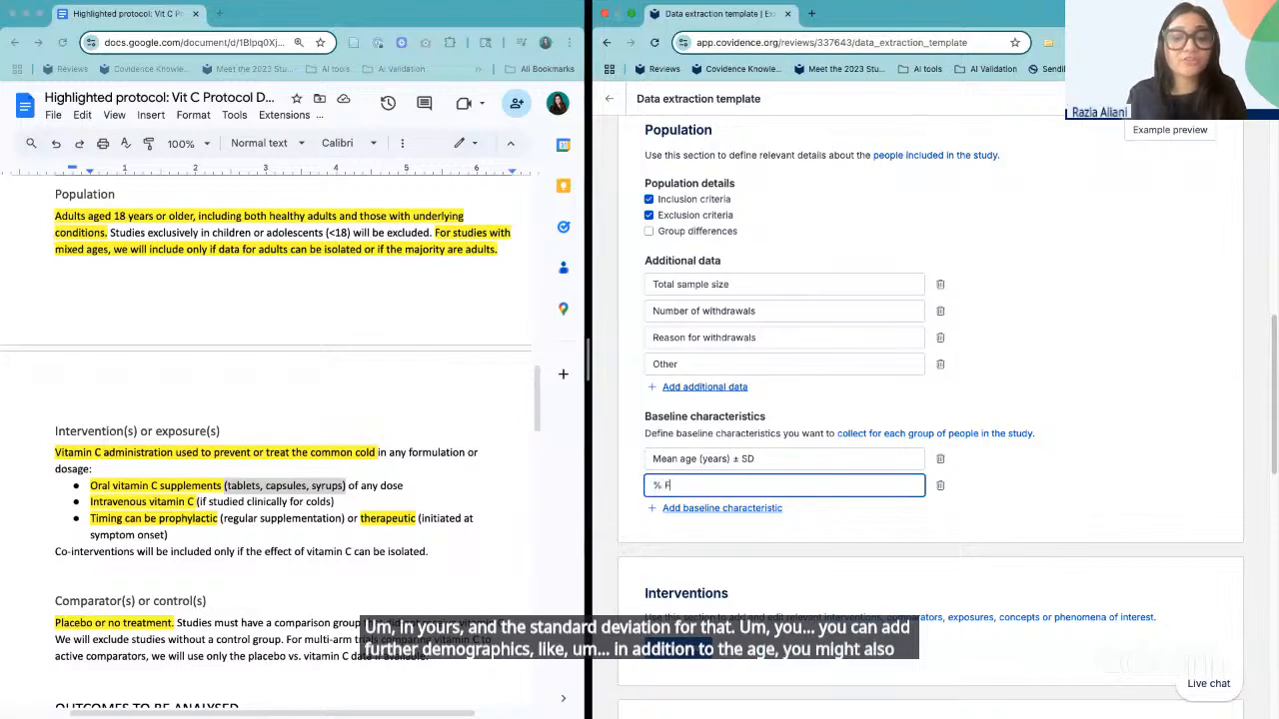
{"action": "type", "text": "emale"}
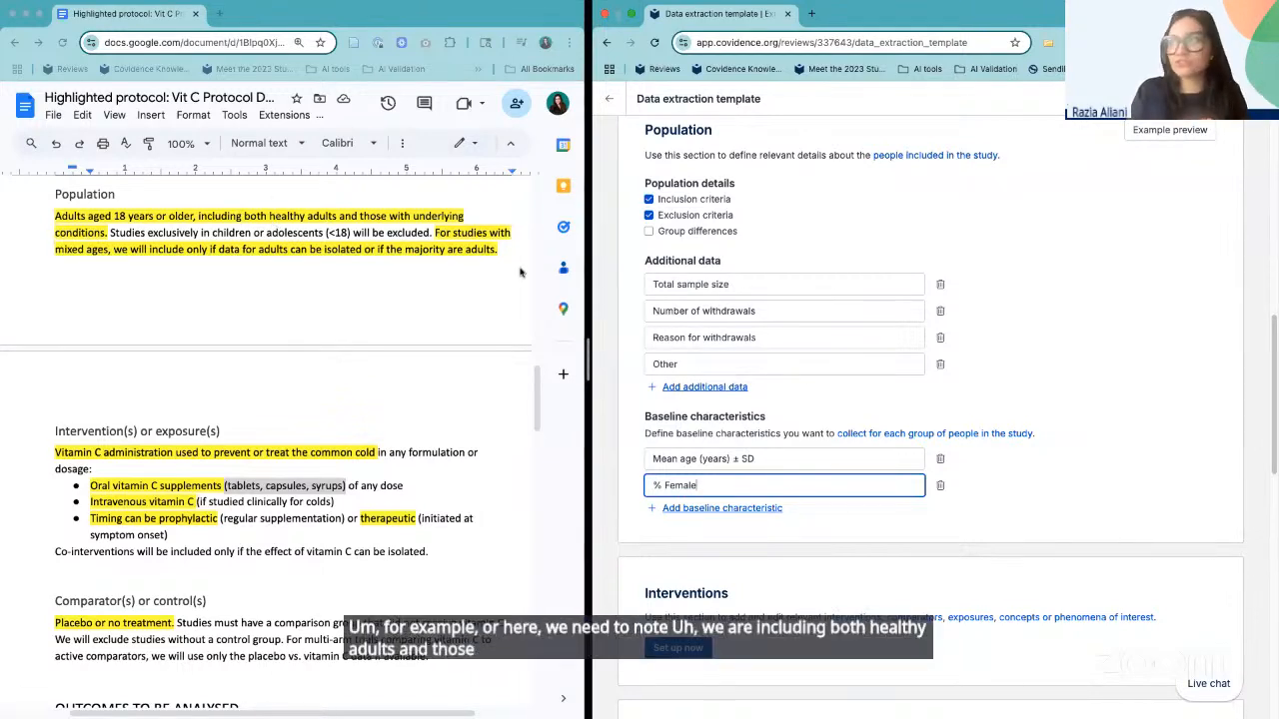
- Following the protocol's Population criteria, add a baseline characteristic reading "Health status (%healthy adult: % adults with underlying conditions)"
{"action": "left_click", "coordinate": [679, 507]}
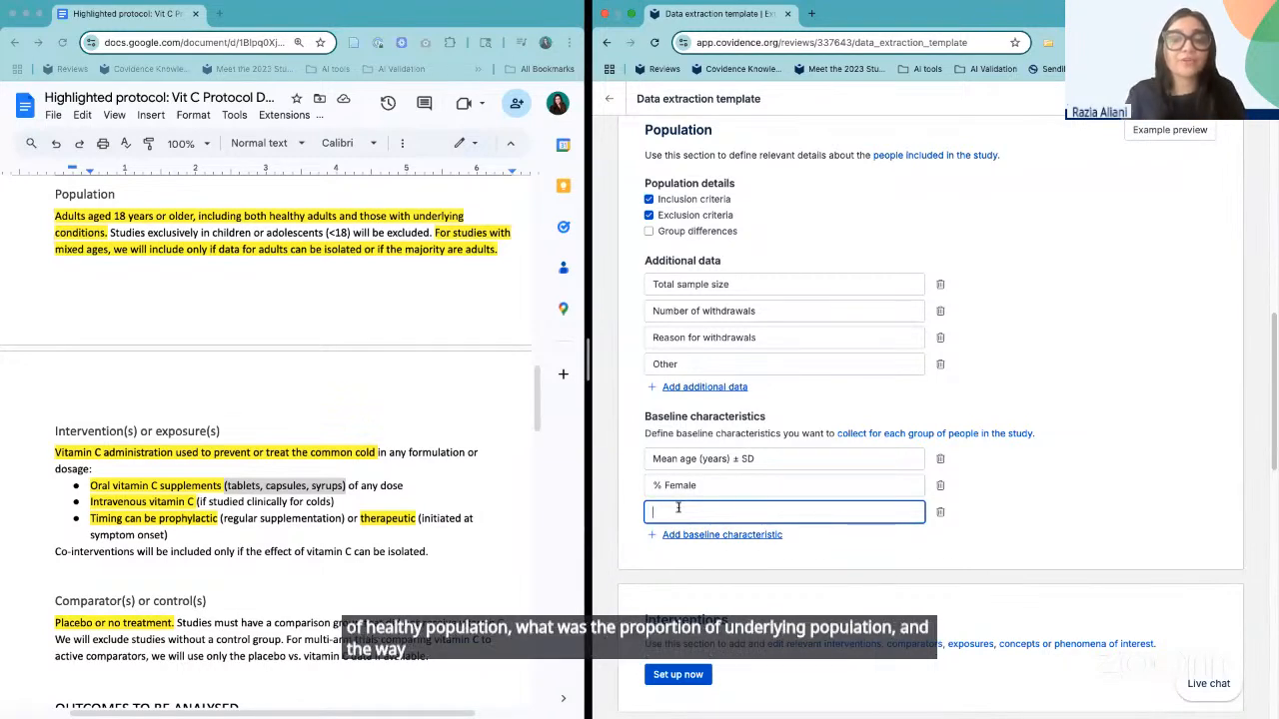
{"action": "type", "text": "Health stat"}
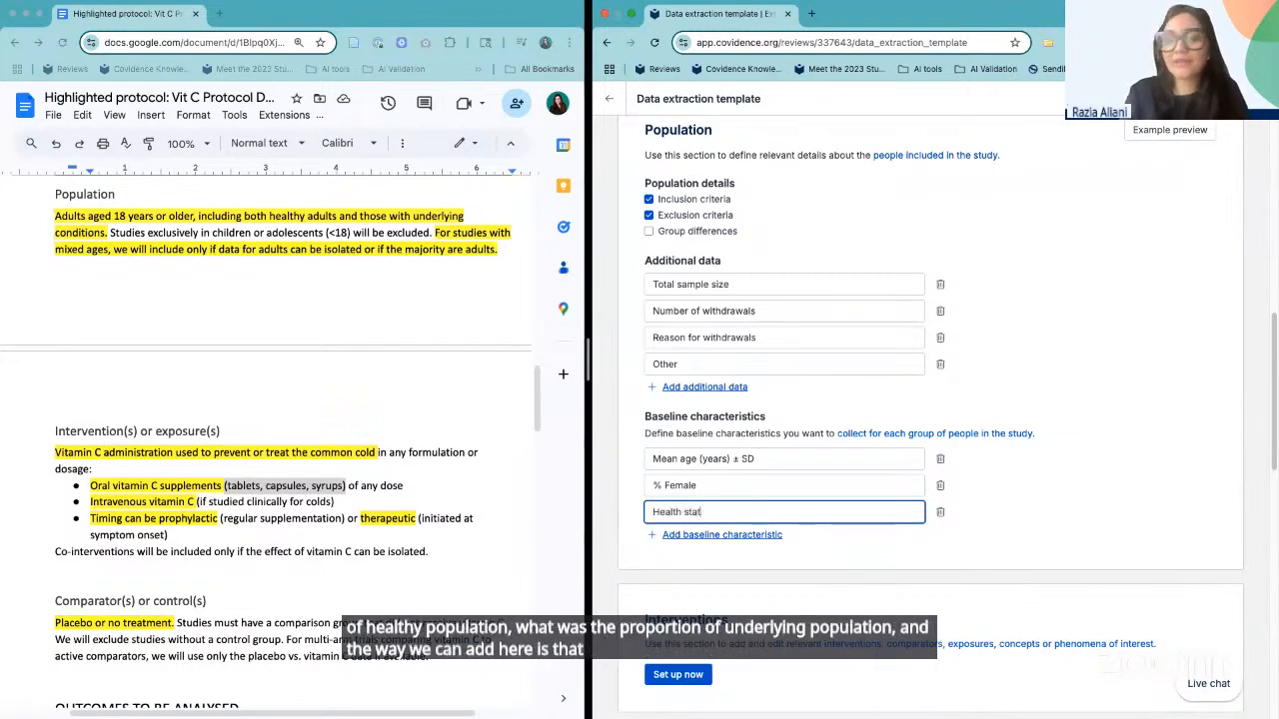
{"action": "type", "text": "us ("}
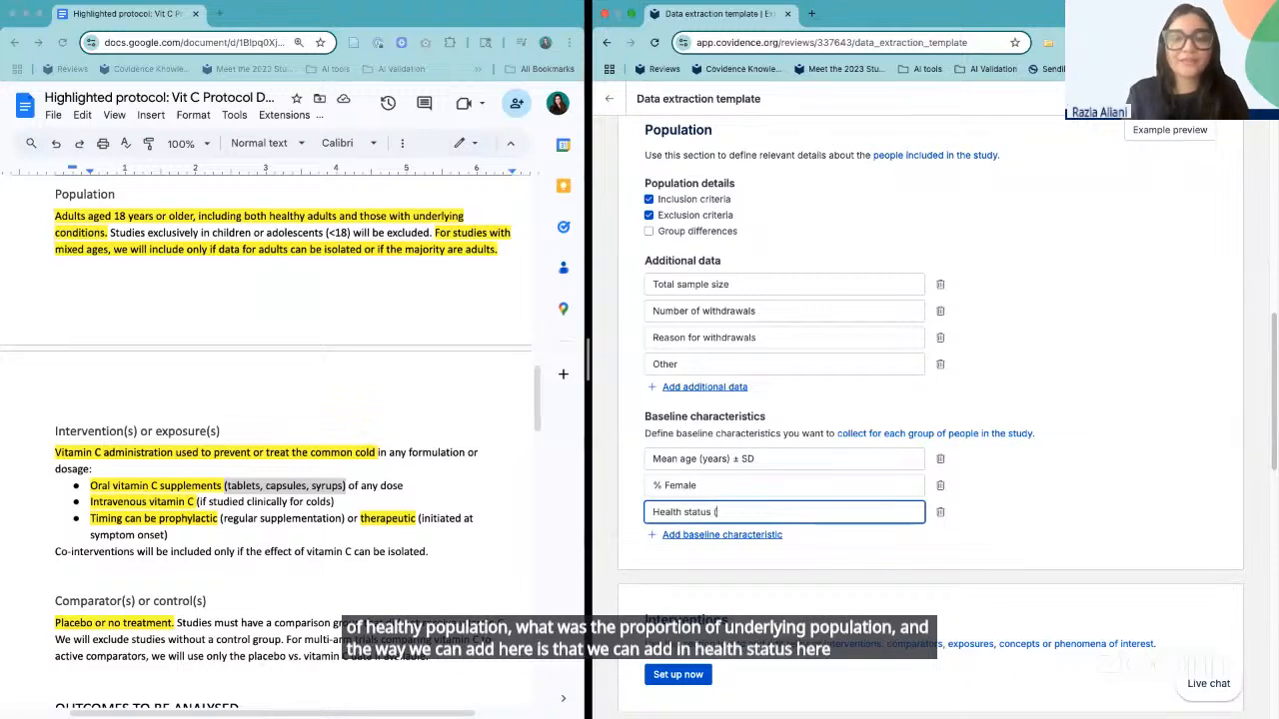
{"action": "type", "text": "%heal"}
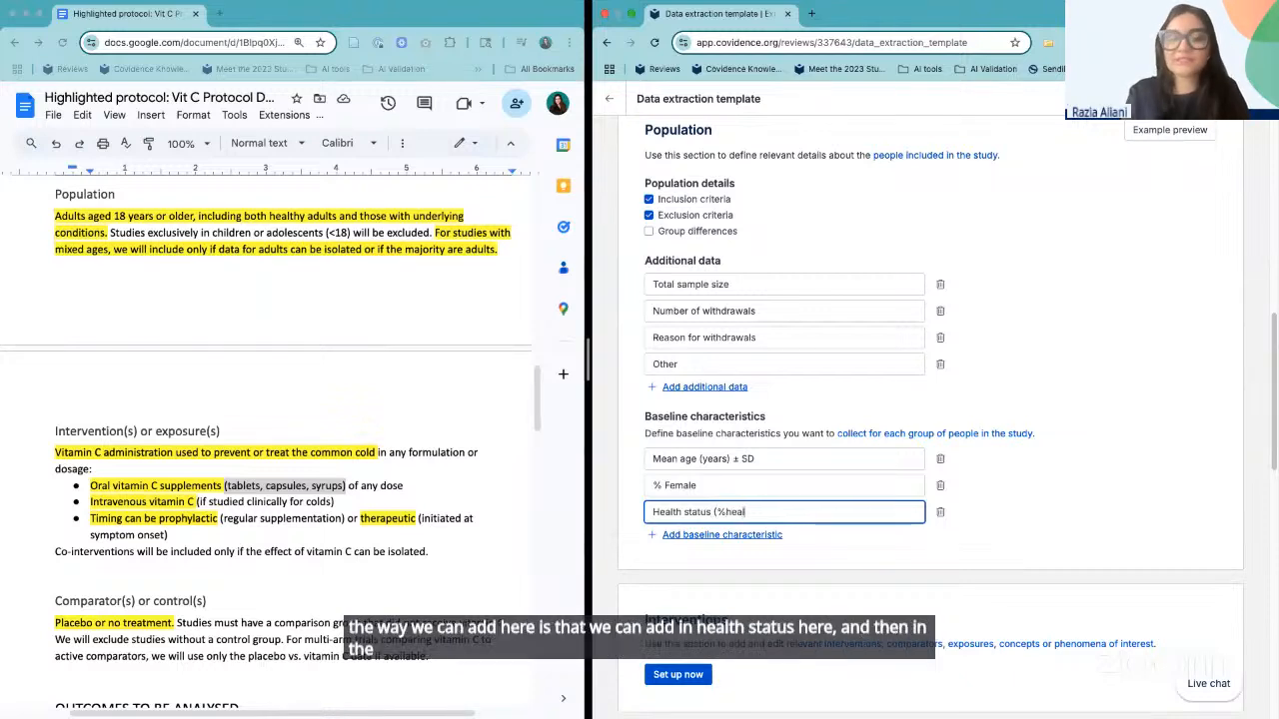
{"action": "type", "text": "thy adult"}
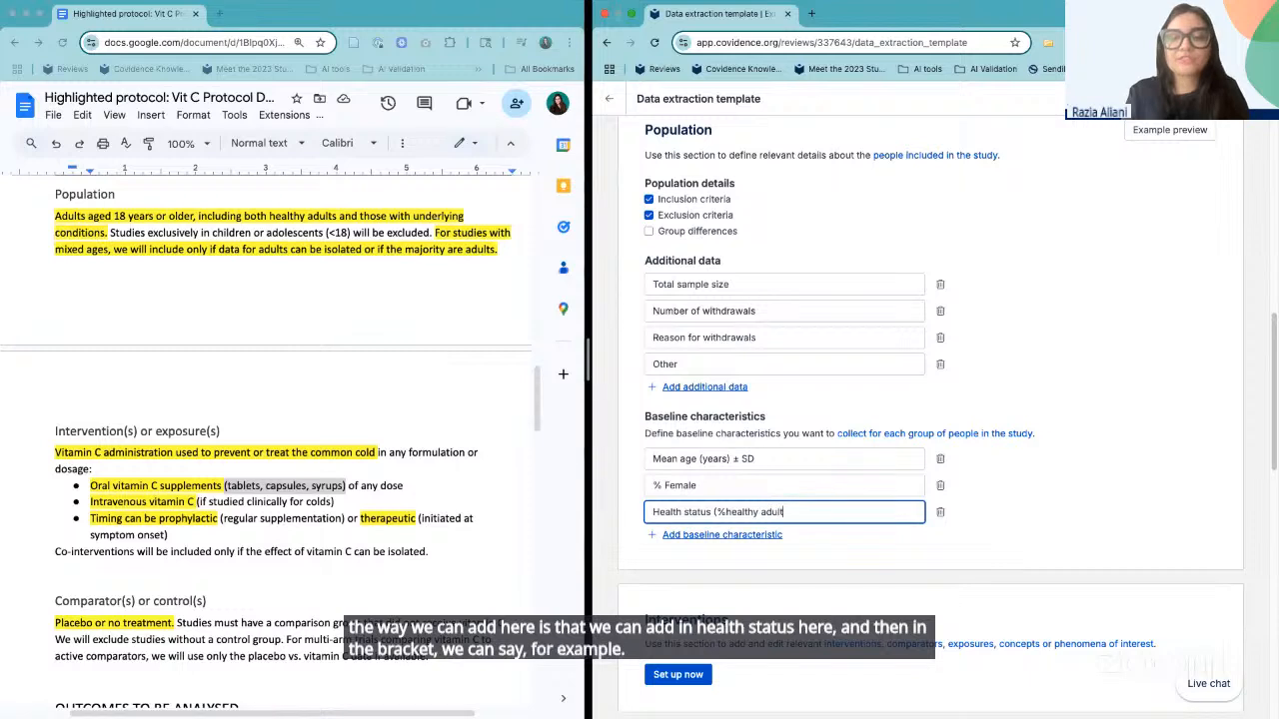
{"action": "type", "text": ":"}
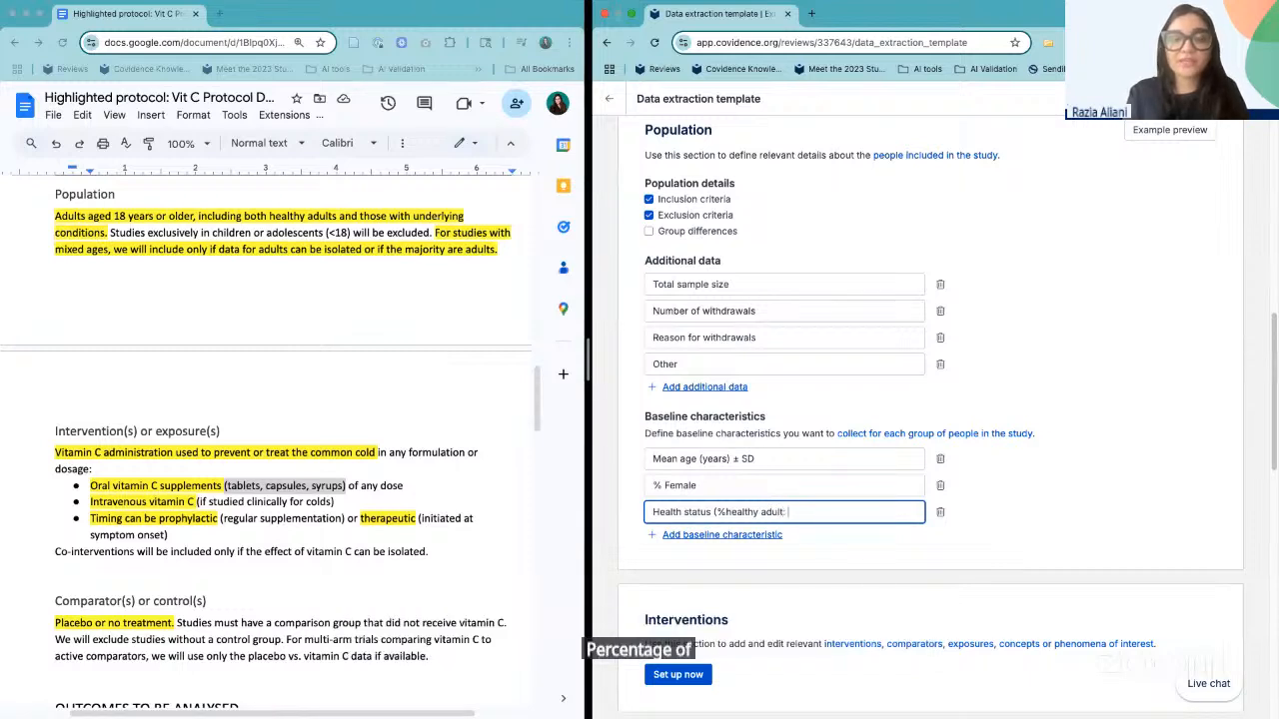
{"action": "type", "text": " % ad"}
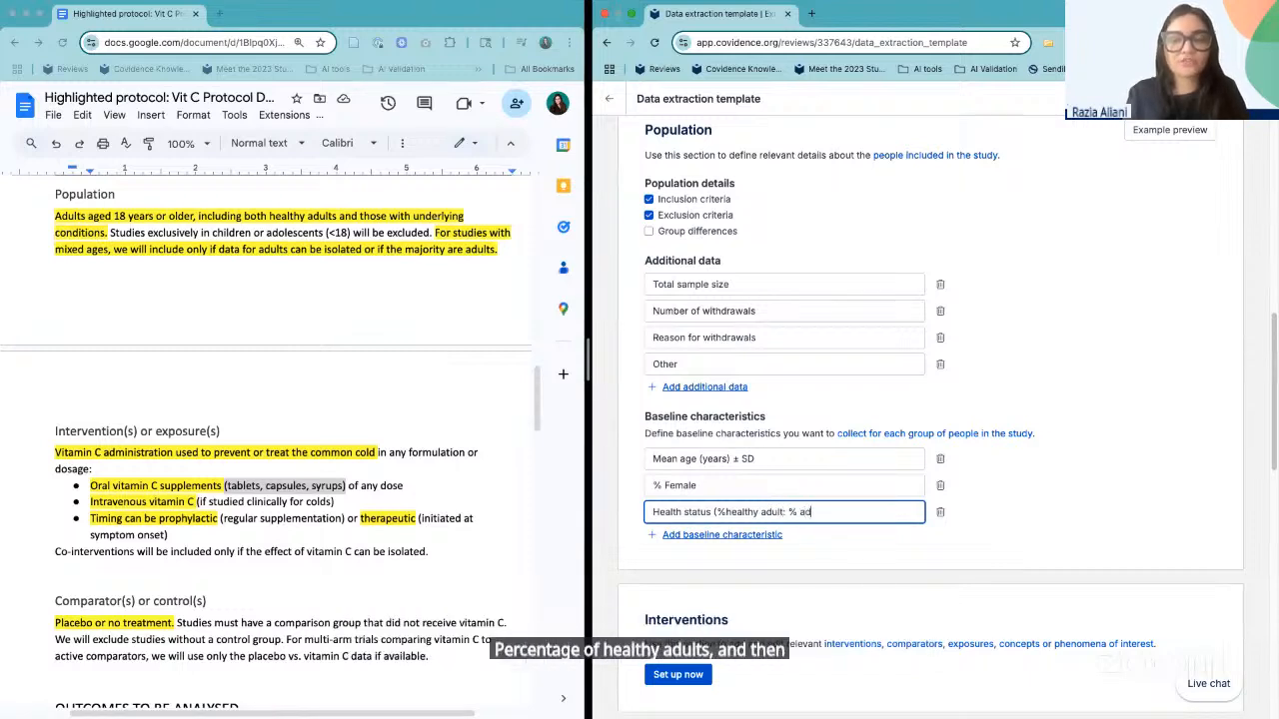
{"action": "type", "text": "ults with "}
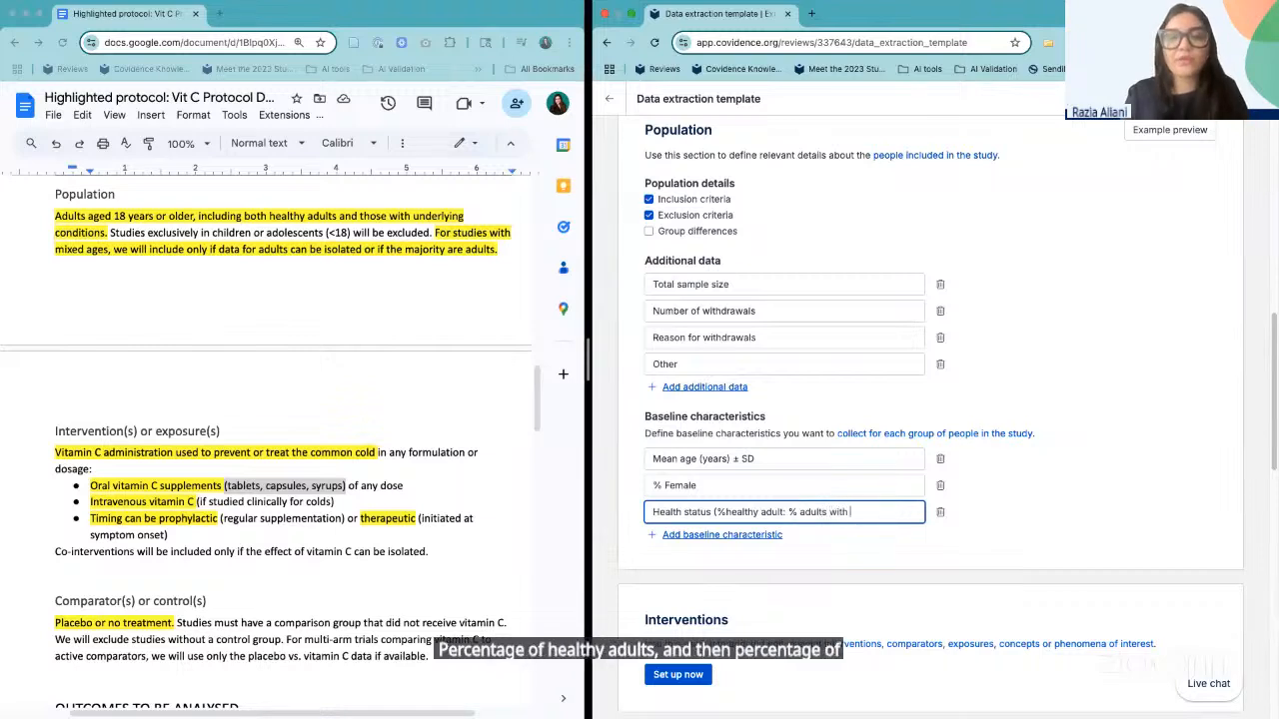
{"action": "type", "text": "underlyi"}
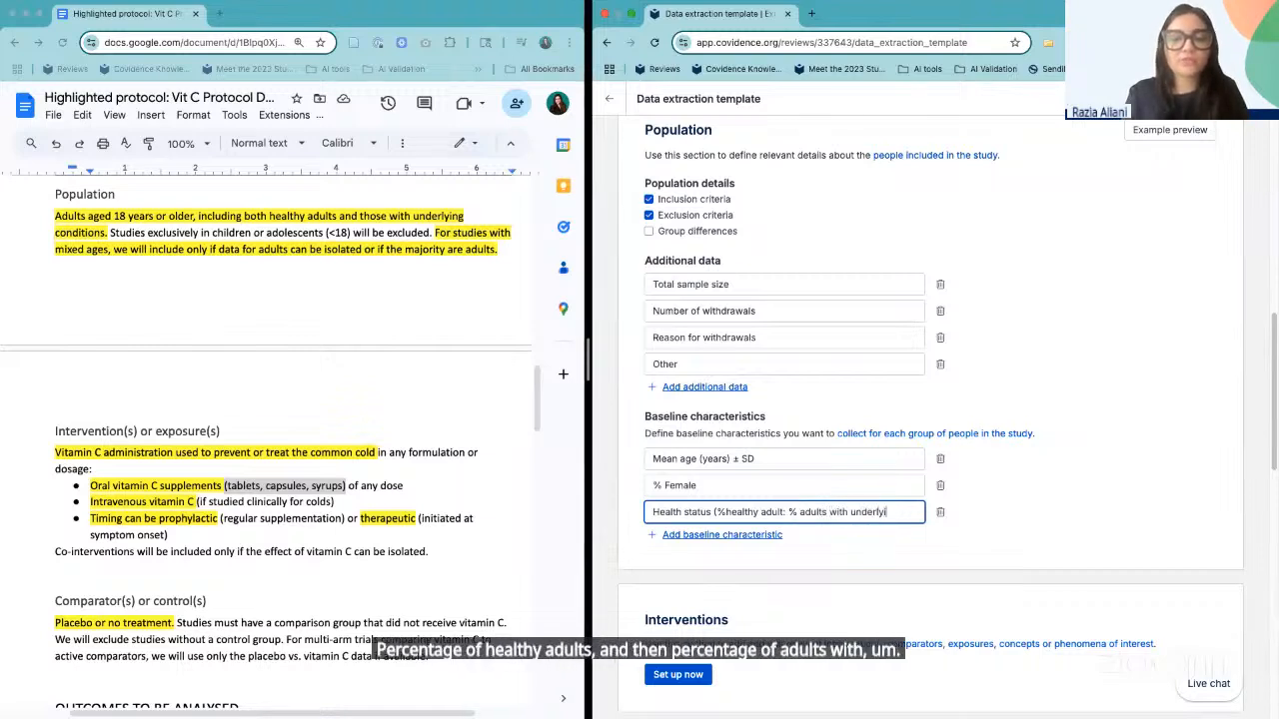
{"action": "type", "text": "ng condit"}
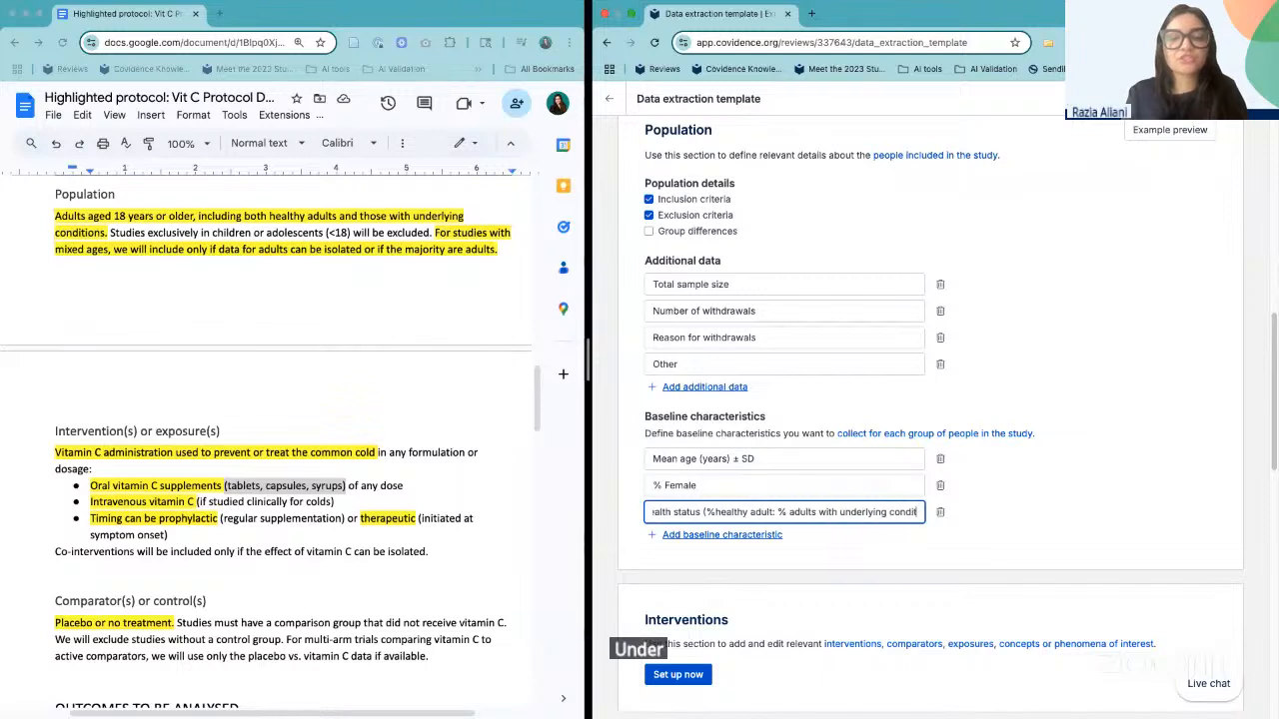
{"action": "type", "text": "ions)"}
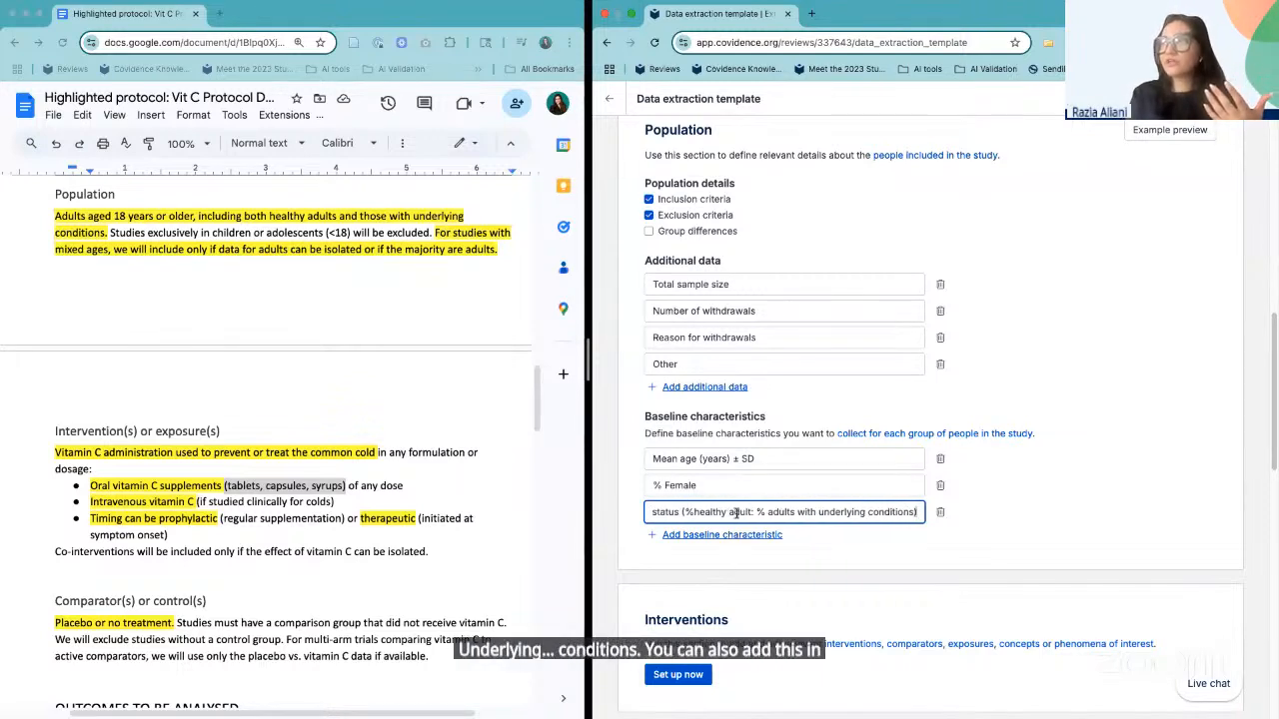
{"action": "scroll", "coordinate": [737, 512], "scroll_direction": "left", "scroll_amount": 1}
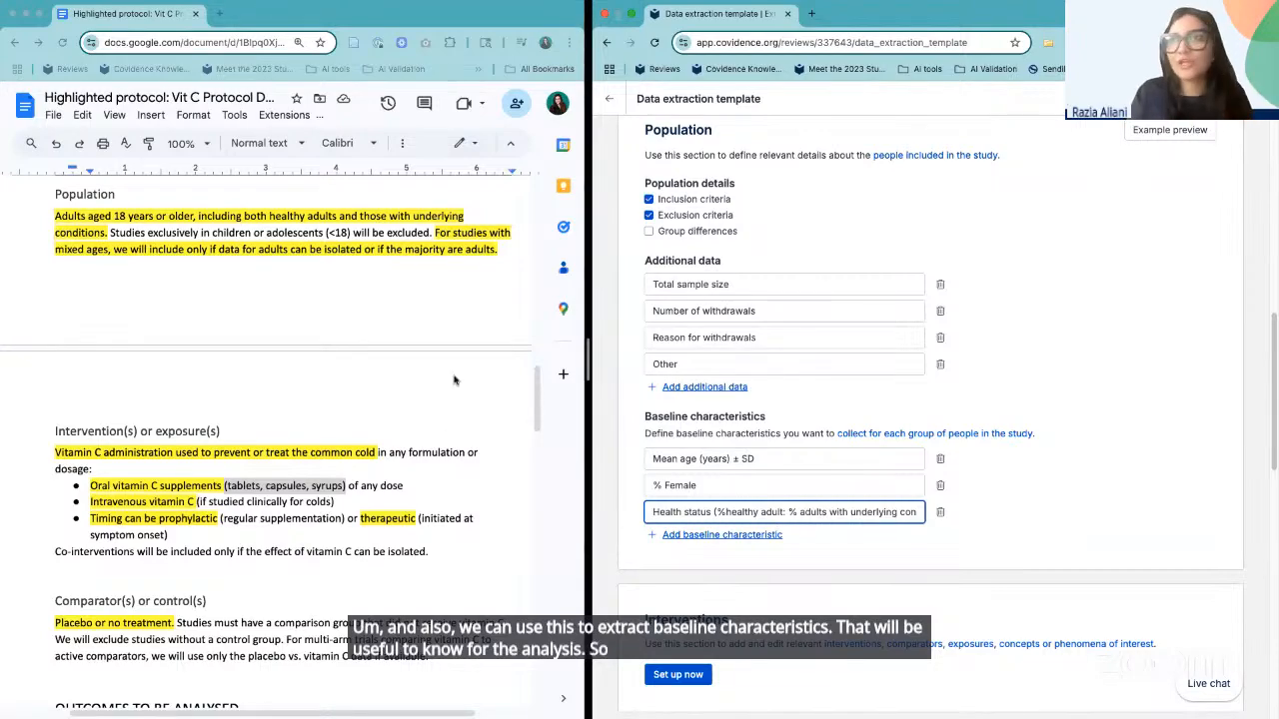
- Find the additional subgroup analyses in the protocol's data synthesis section and add a baseline characteristic reading "Vaccination status"
{"action": "scroll", "coordinate": [453, 380], "scroll_direction": "down", "scroll_amount": 20}
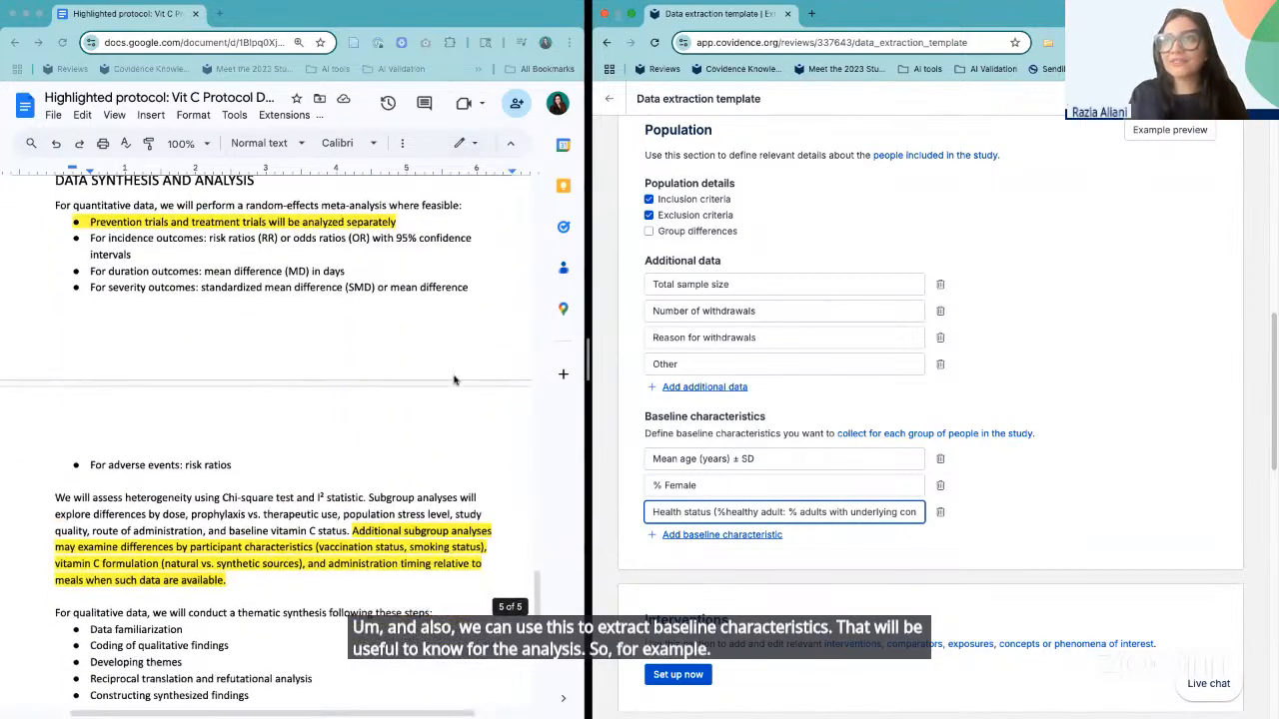
{"action": "scroll", "coordinate": [454, 379], "scroll_direction": "down", "scroll_amount": 5}
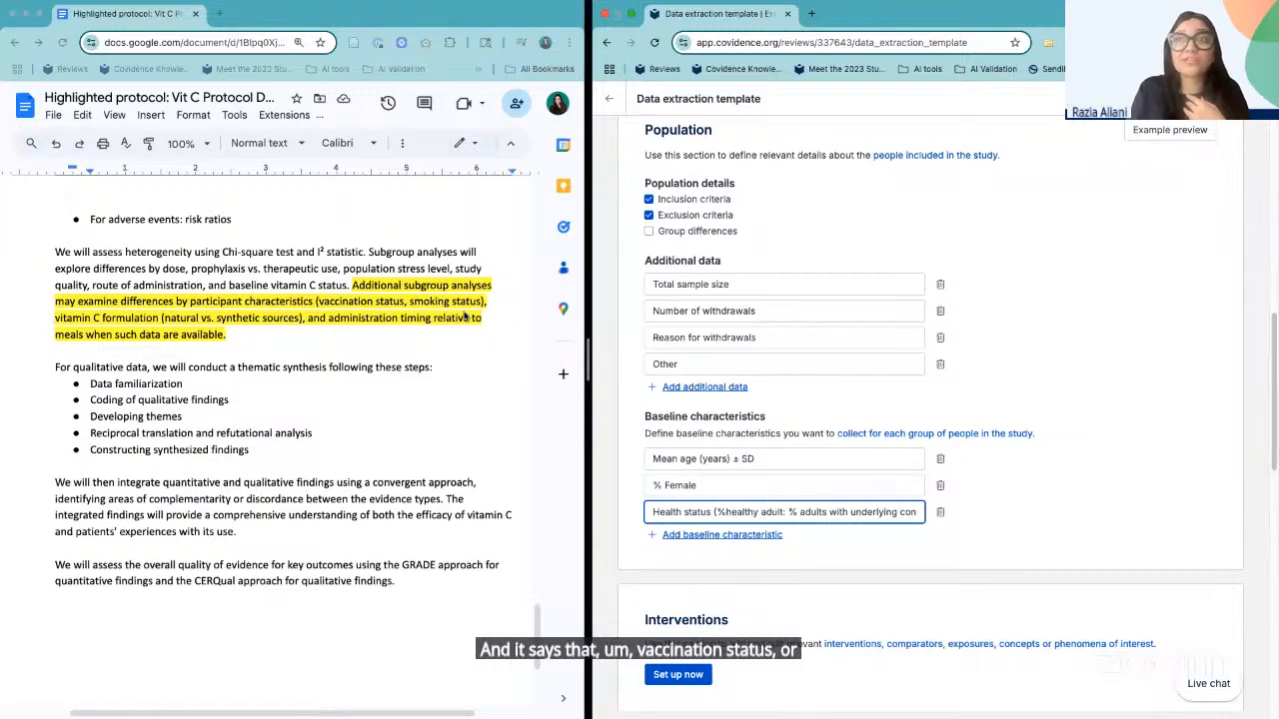
{"action": "scroll", "coordinate": [689, 502], "scroll_direction": "down", "scroll_amount": 1}
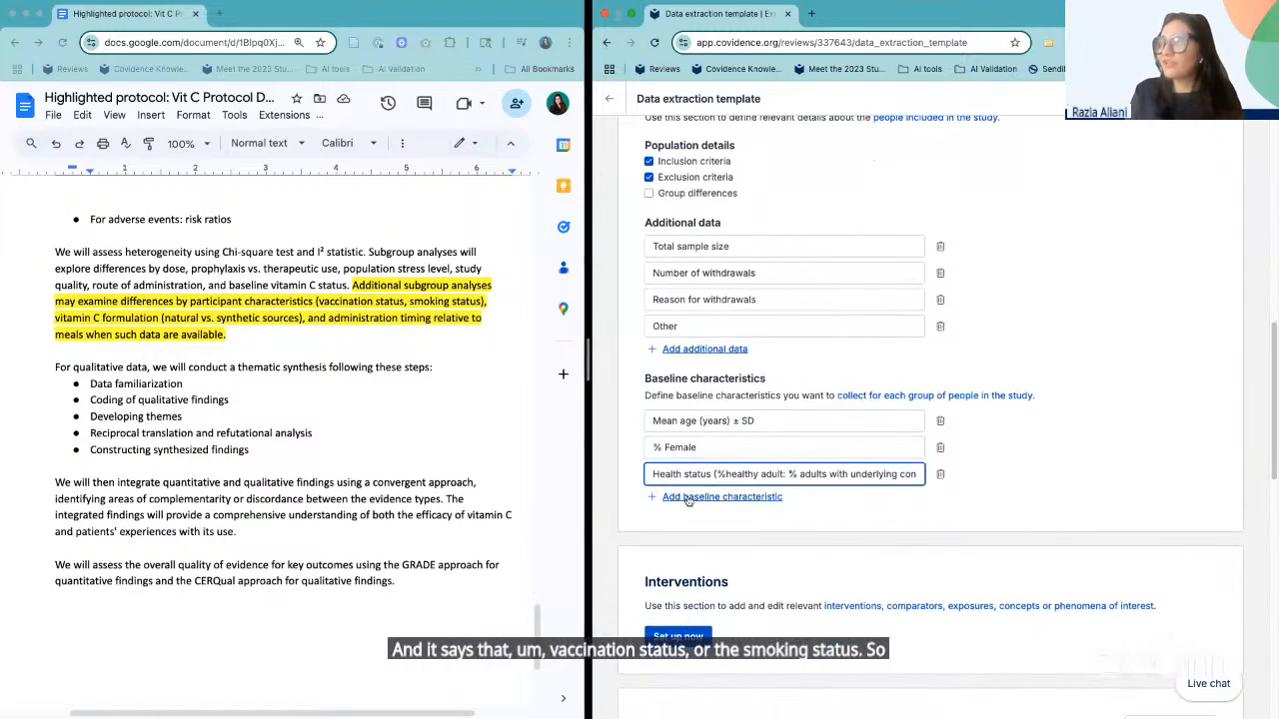
{"action": "left_click", "coordinate": [688, 498]}
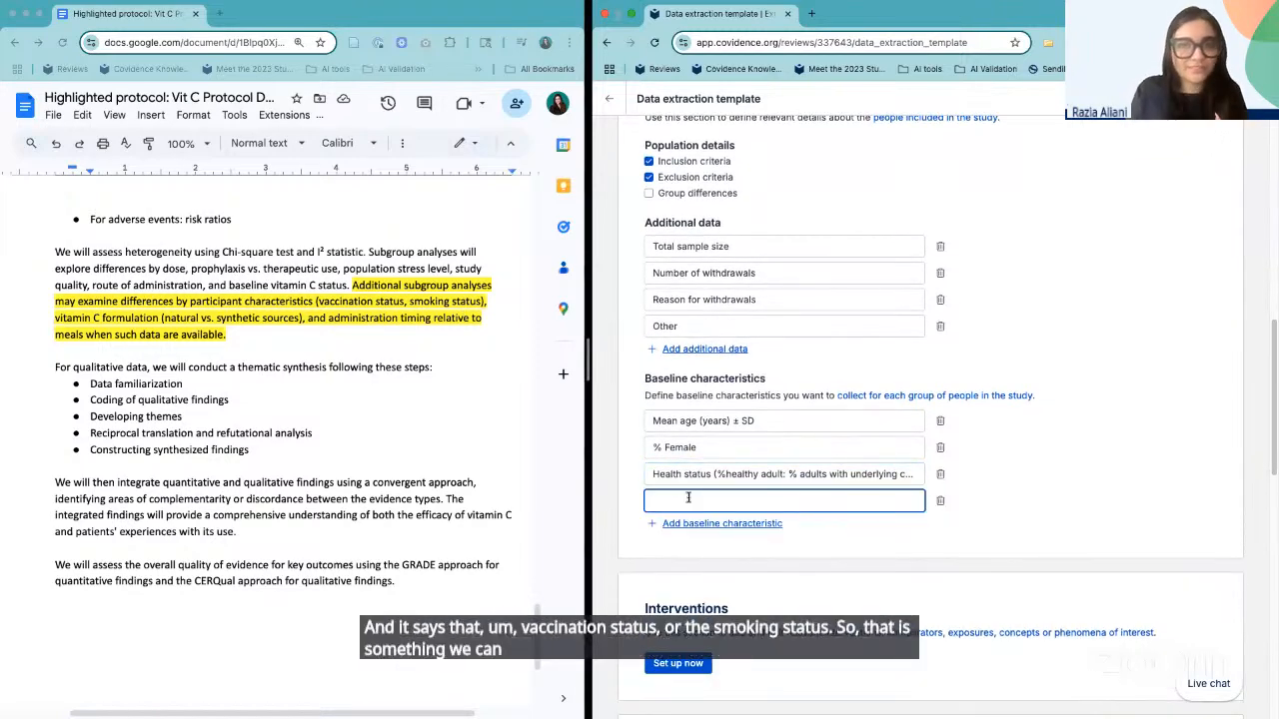
{"action": "type", "text": "V"}
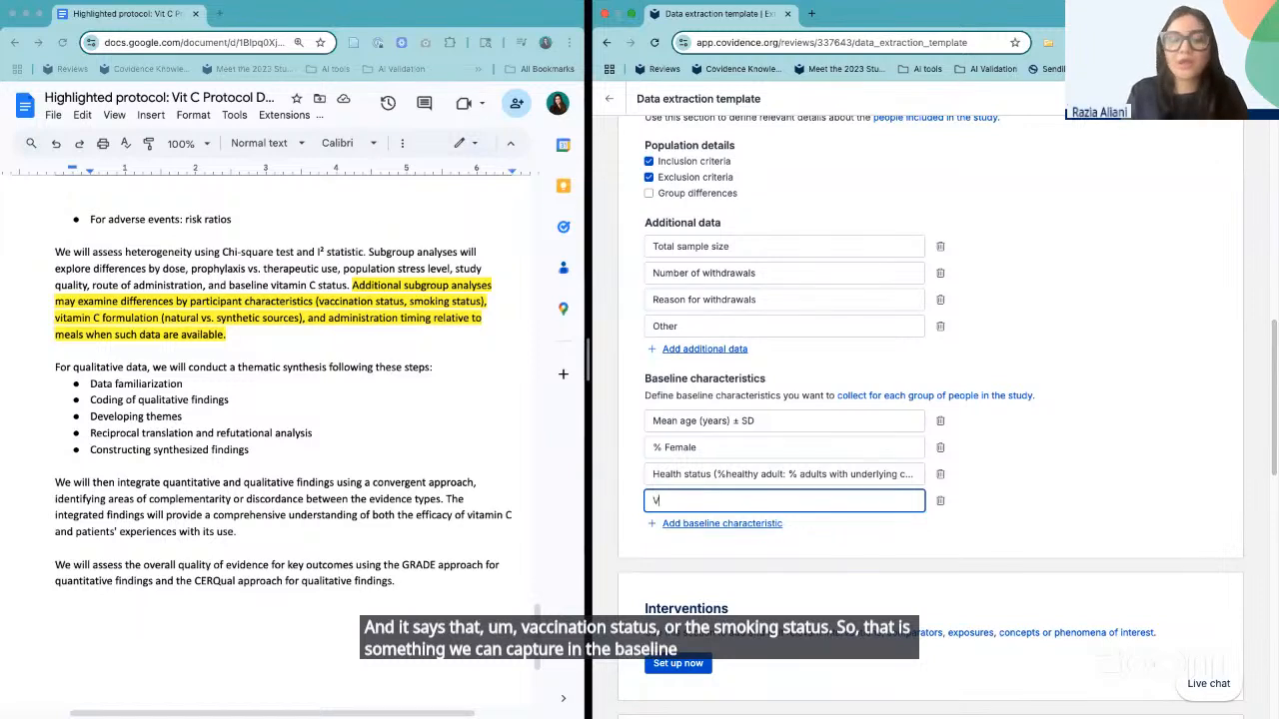
{"action": "type", "text": "avv"}
{"action": "key", "text": "BackSpace"}
{"action": "key", "text": "BackSpace"}
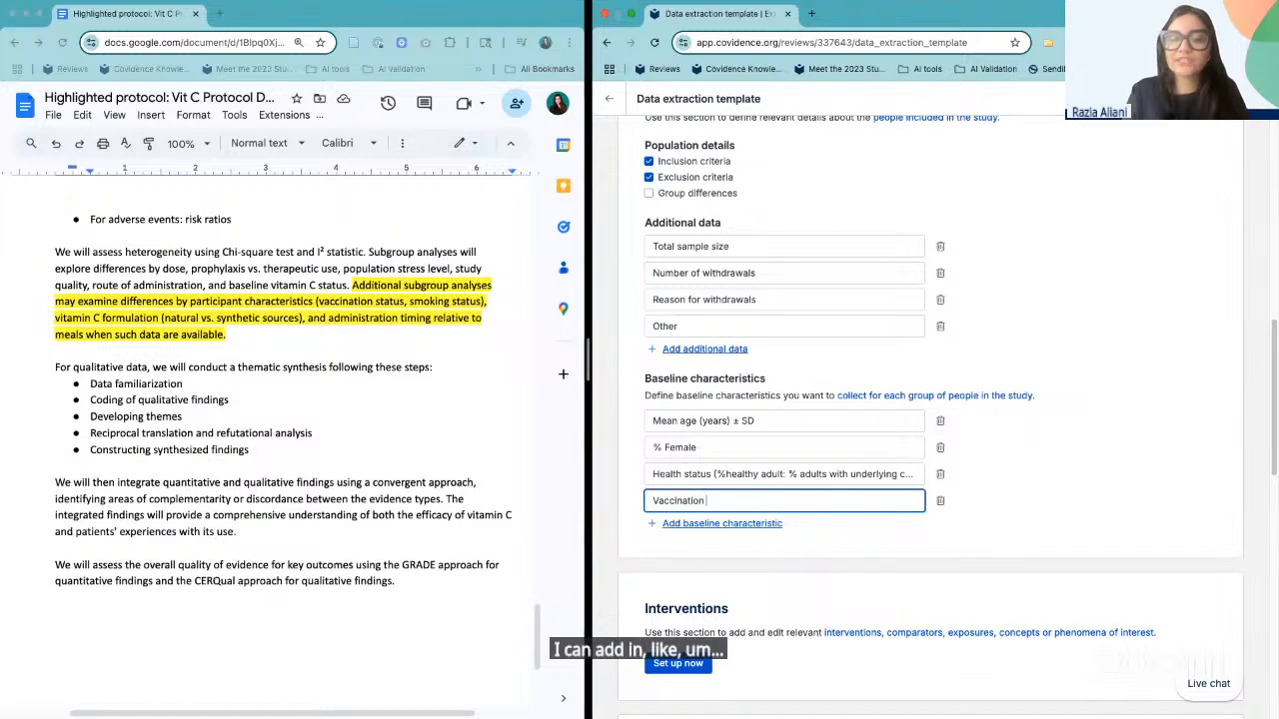
- Add another baseline characteristic by copying "smoking status" from the protocol's subgroup analyses, and capitalize it as "Smoking status"
{"action": "key", "text": "Return"}
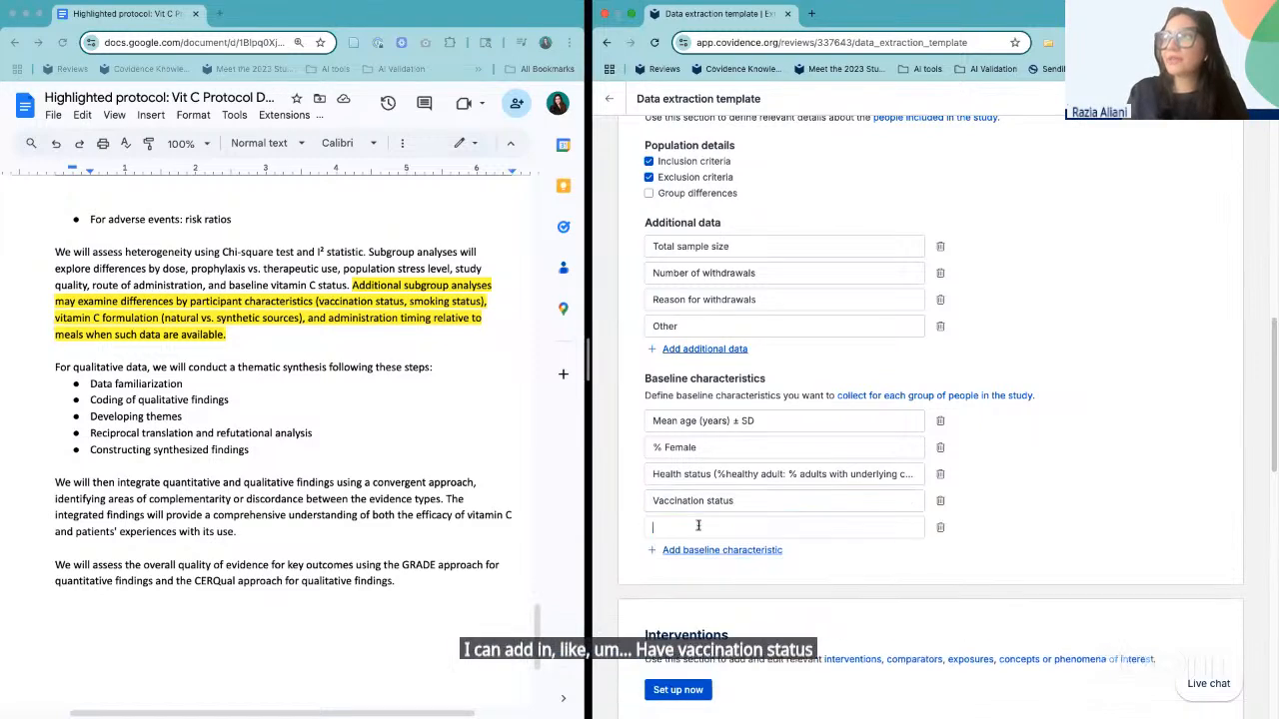
{"action": "left_click", "coordinate": [420, 302]}
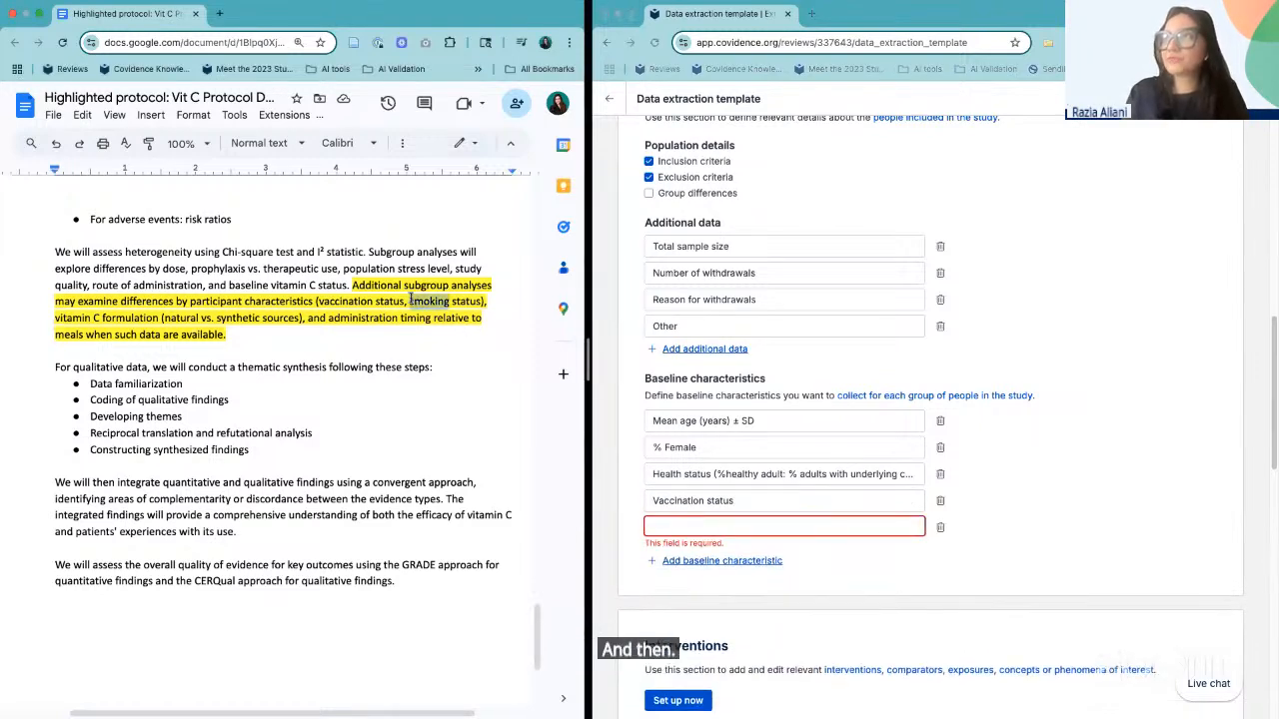
{"action": "left_click_drag", "start_coordinate": [477, 302], "coordinate": [428, 302]}
{"action": "right_click", "coordinate": [428, 301]}
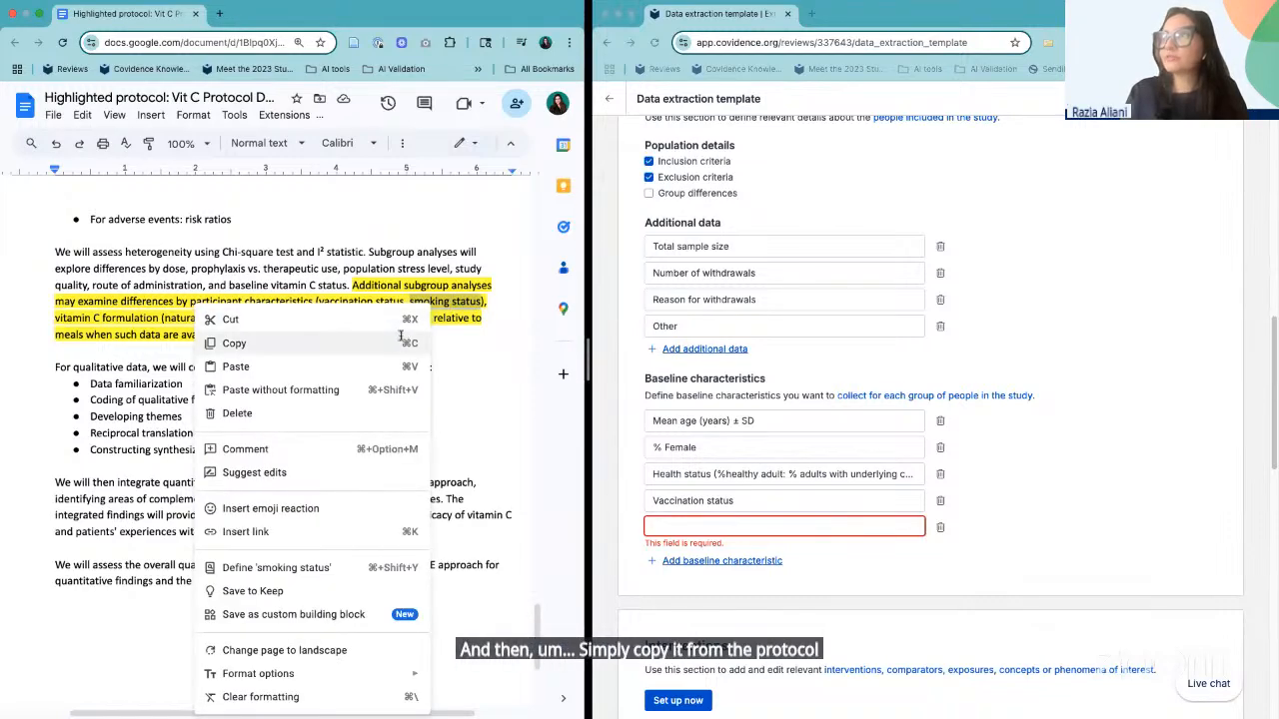
{"action": "left_click", "coordinate": [250, 339]}
{"action": "left_click", "coordinate": [660, 526]}
{"action": "key", "text": "ctrl+v"}
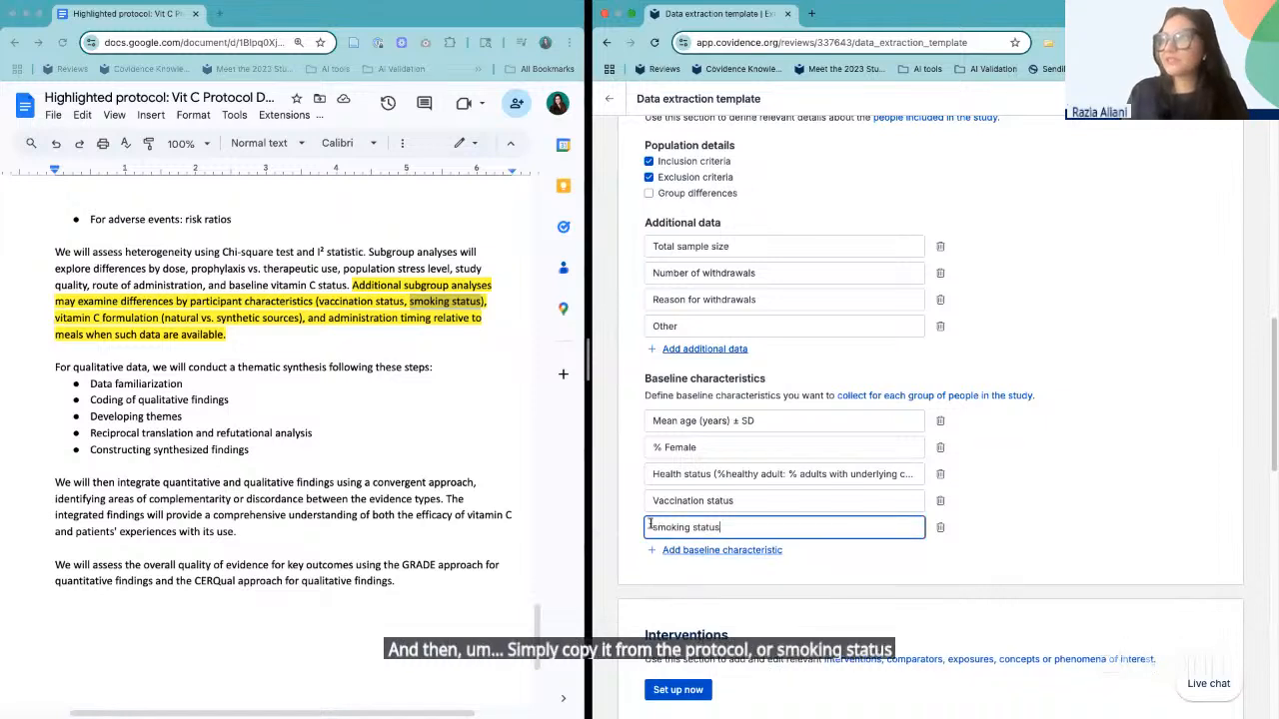
{"action": "left_click", "coordinate": [658, 526]}
{"action": "key", "text": "BackSpace"}
{"action": "type", "text": "S"}
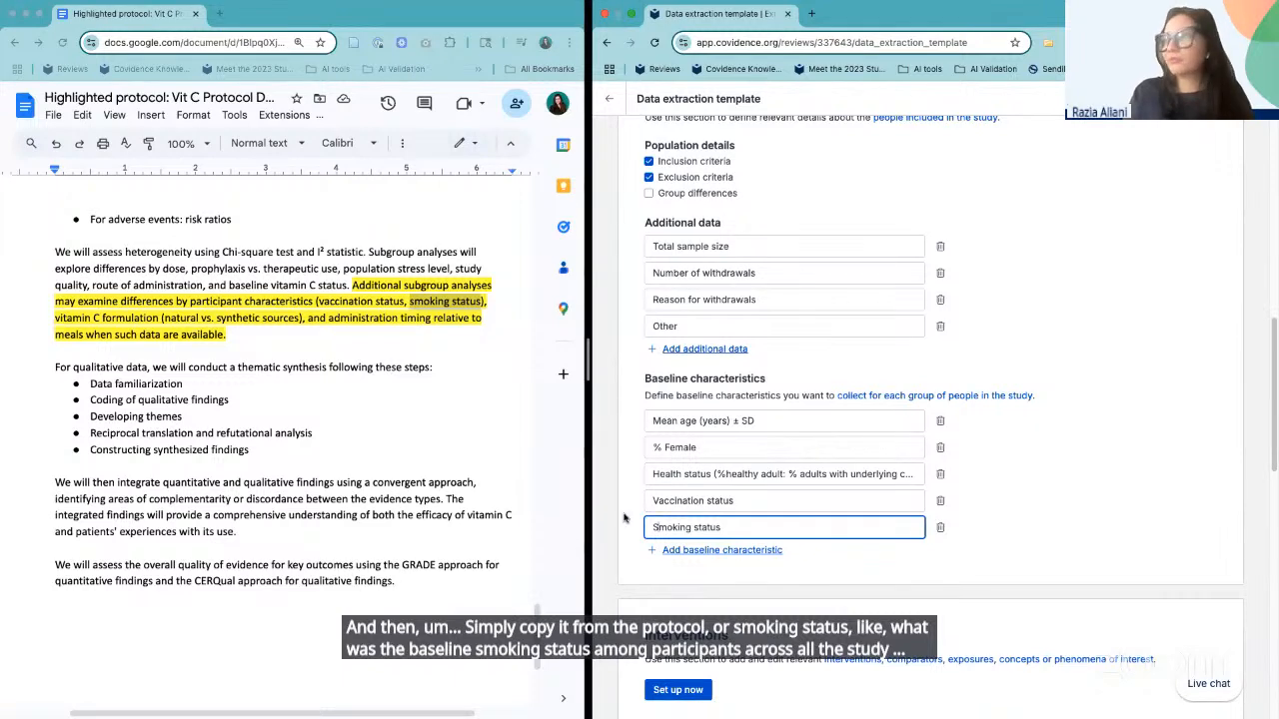
- Add a baseline characteristic reading "BMI (kg/m2)" to the Population section
{"action": "left_click", "coordinate": [710, 550]}
{"action": "type", "text": "BMI"}
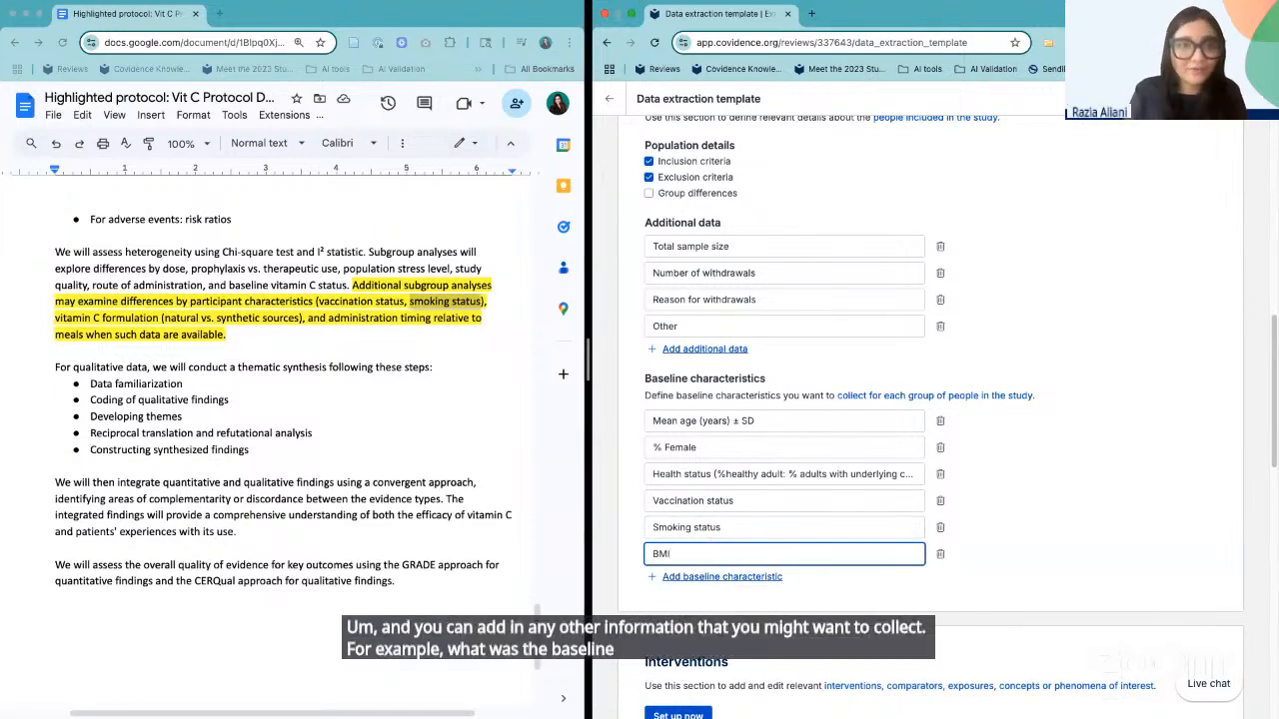
{"action": "type", "text": " (k"}
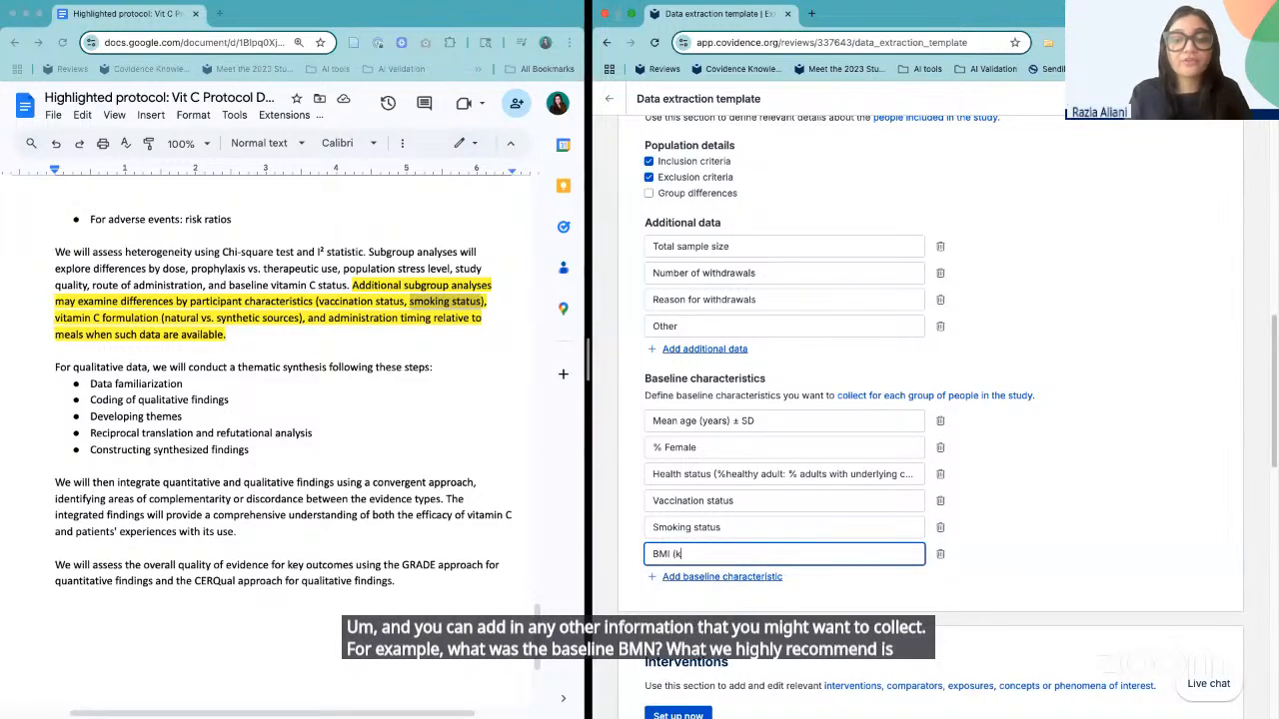
{"action": "type", "text": "g"}
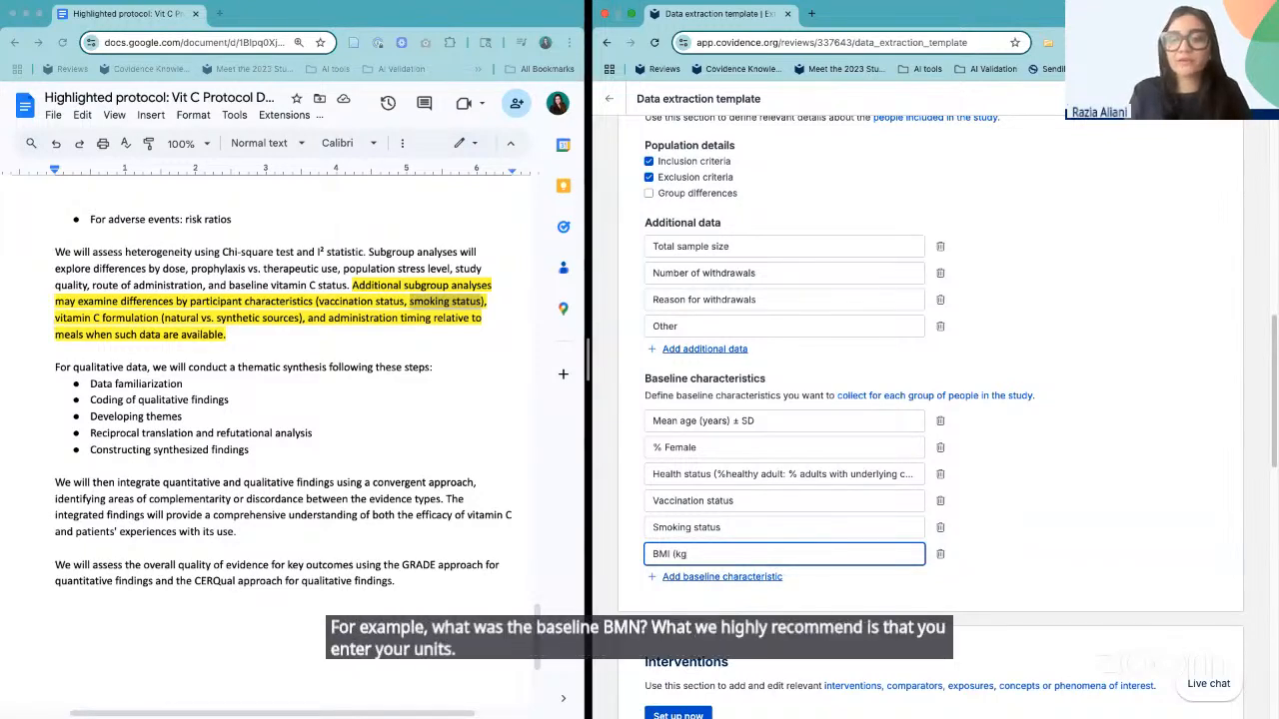
{"action": "type", "text": "/m"}
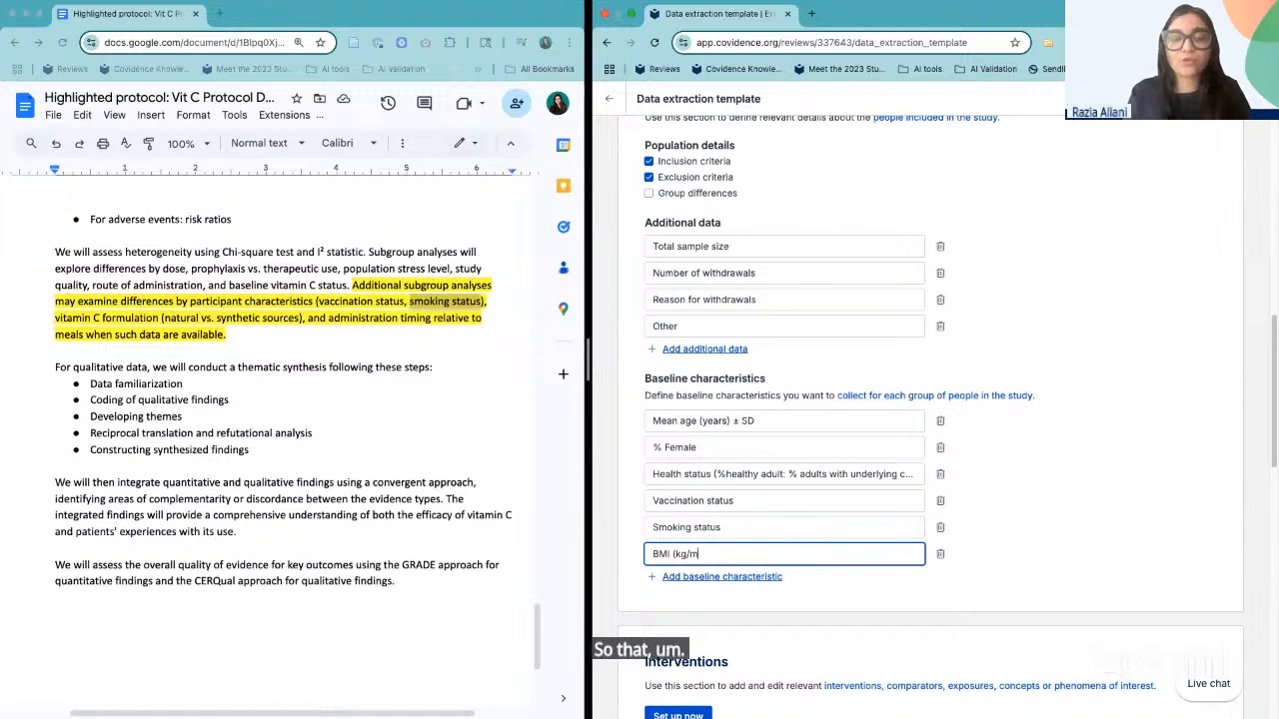
{"action": "type", "text": "2)"}
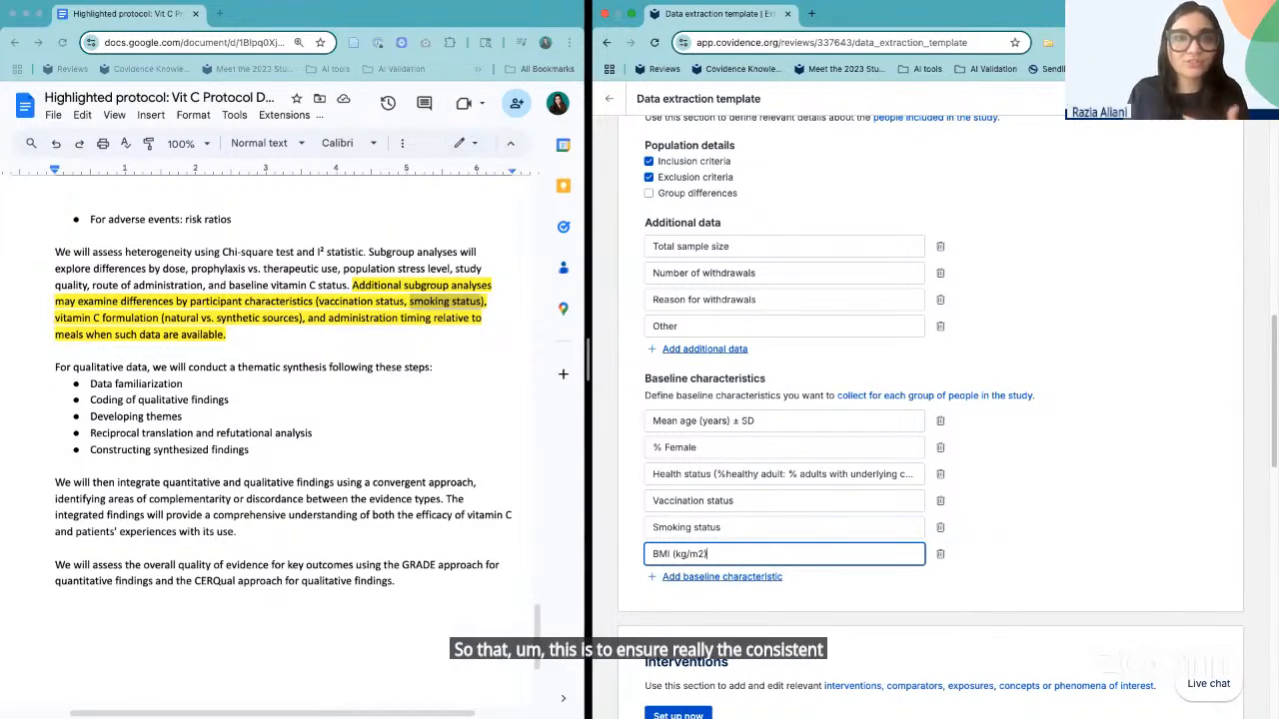
- Start setting up the template's Interventions section and make room to view its full extraction example
{"action": "scroll", "coordinate": [855, 519], "scroll_direction": "down", "scroll_amount": 2}
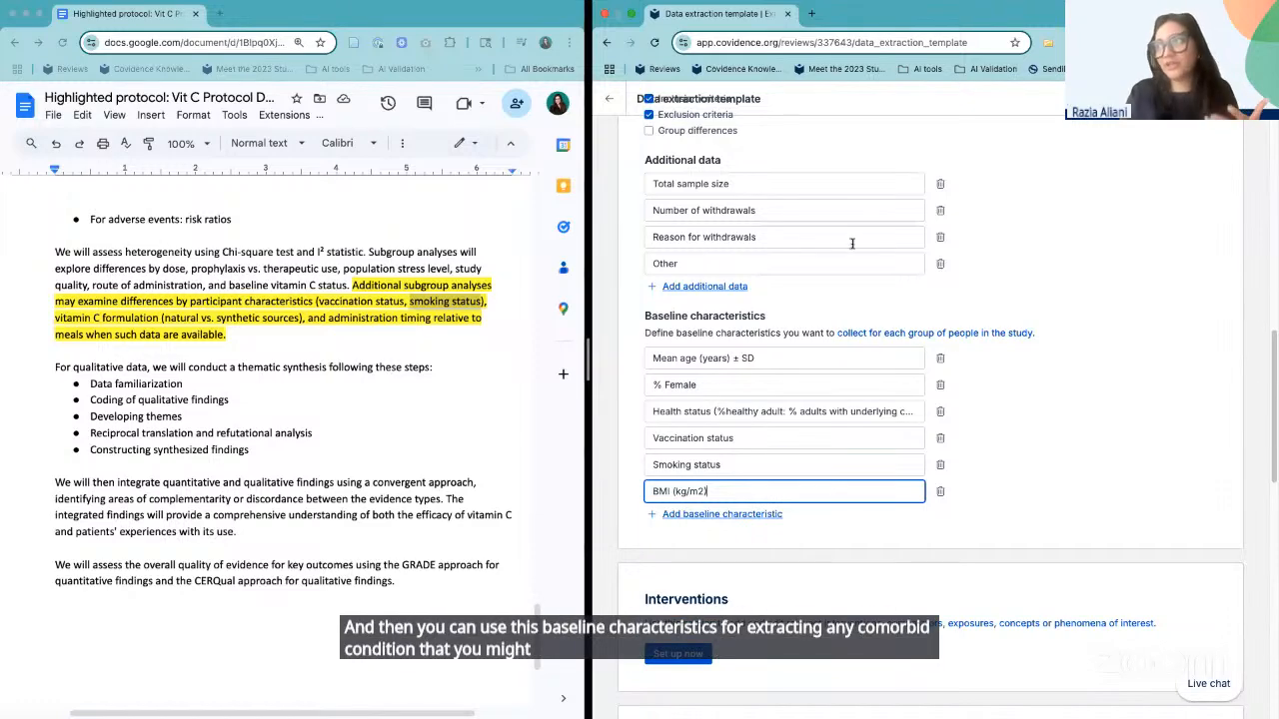
{"action": "scroll", "coordinate": [851, 242], "scroll_direction": "down", "scroll_amount": 3}
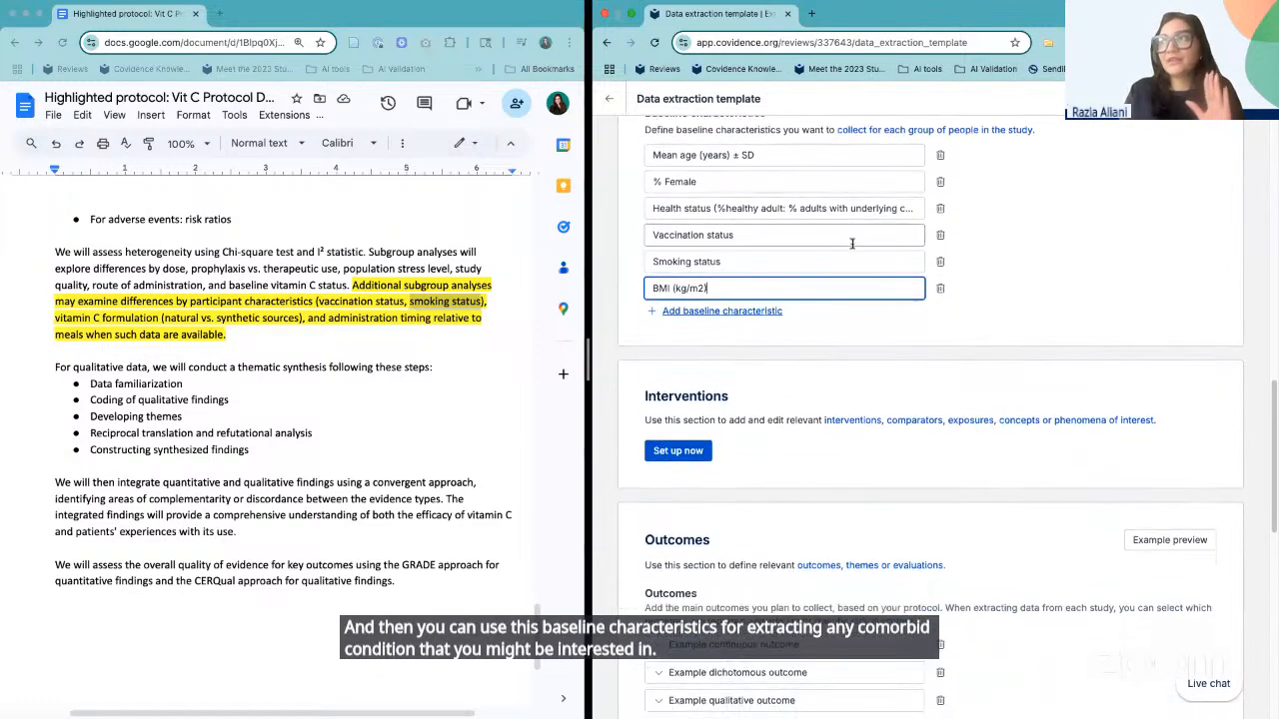
{"action": "scroll", "coordinate": [851, 243], "scroll_direction": "down", "scroll_amount": 1}
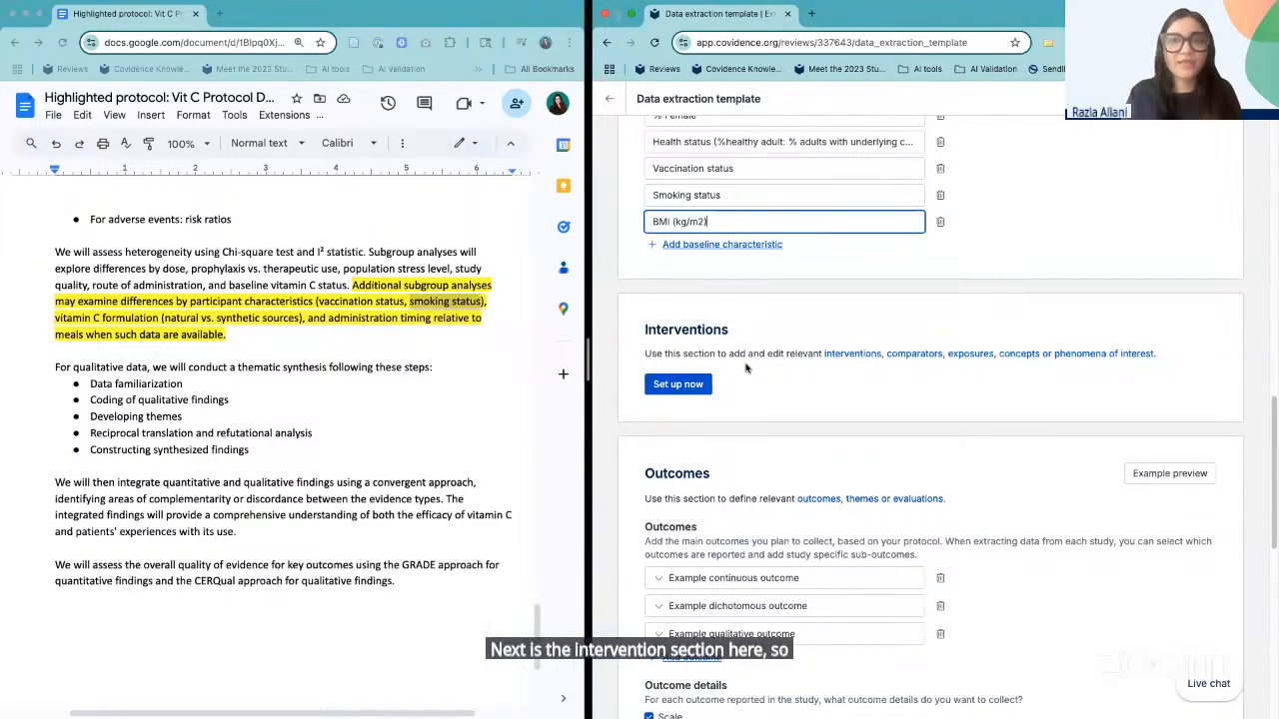
{"action": "left_click", "coordinate": [680, 385]}
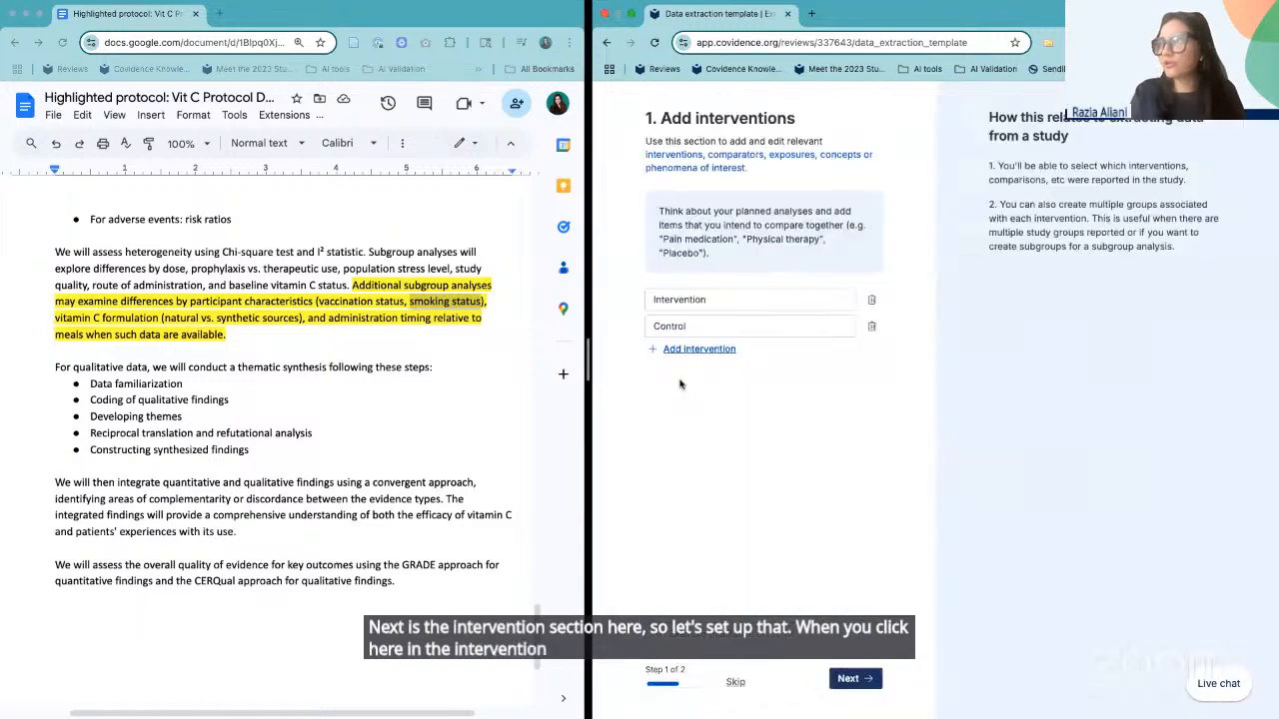
{"action": "left_click_drag", "start_coordinate": [581, 354], "coordinate": [366, 340]}
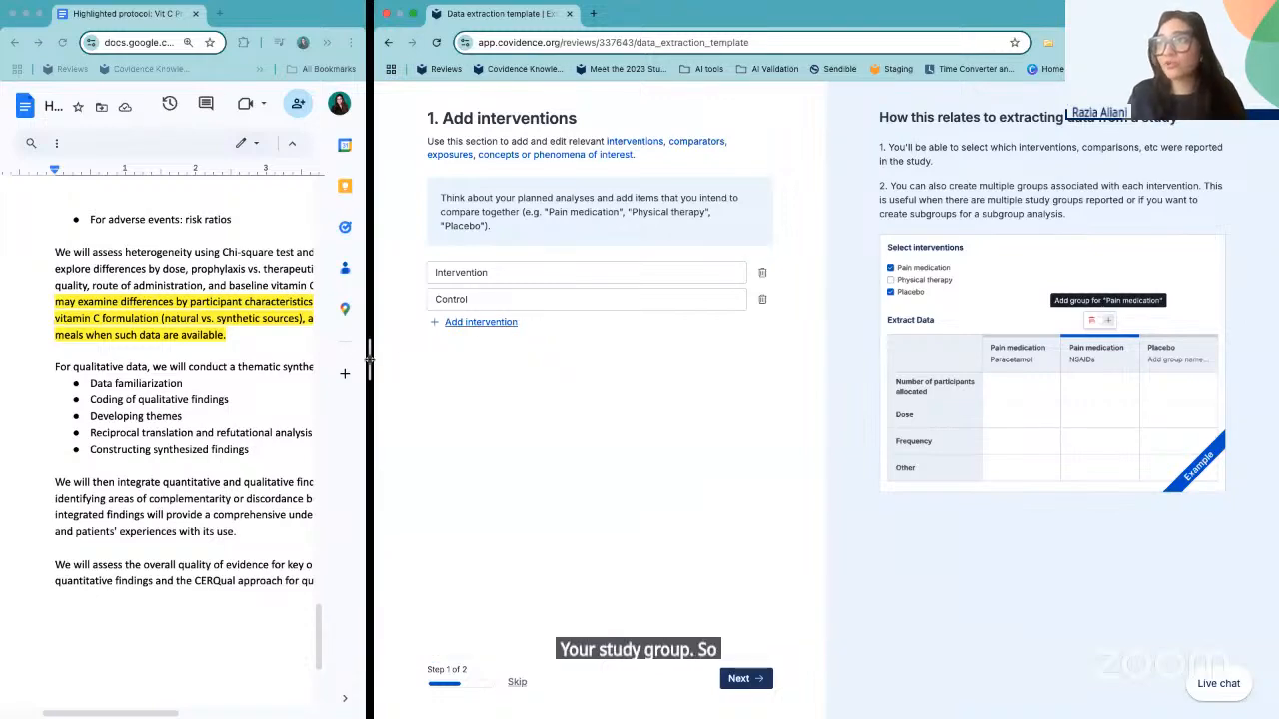
- Find the intervention and comparator criteria in the protocol and rename the template's default Intervention entry as "Vitamin C"
{"action": "left_click_drag", "start_coordinate": [370, 358], "coordinate": [656, 387]}
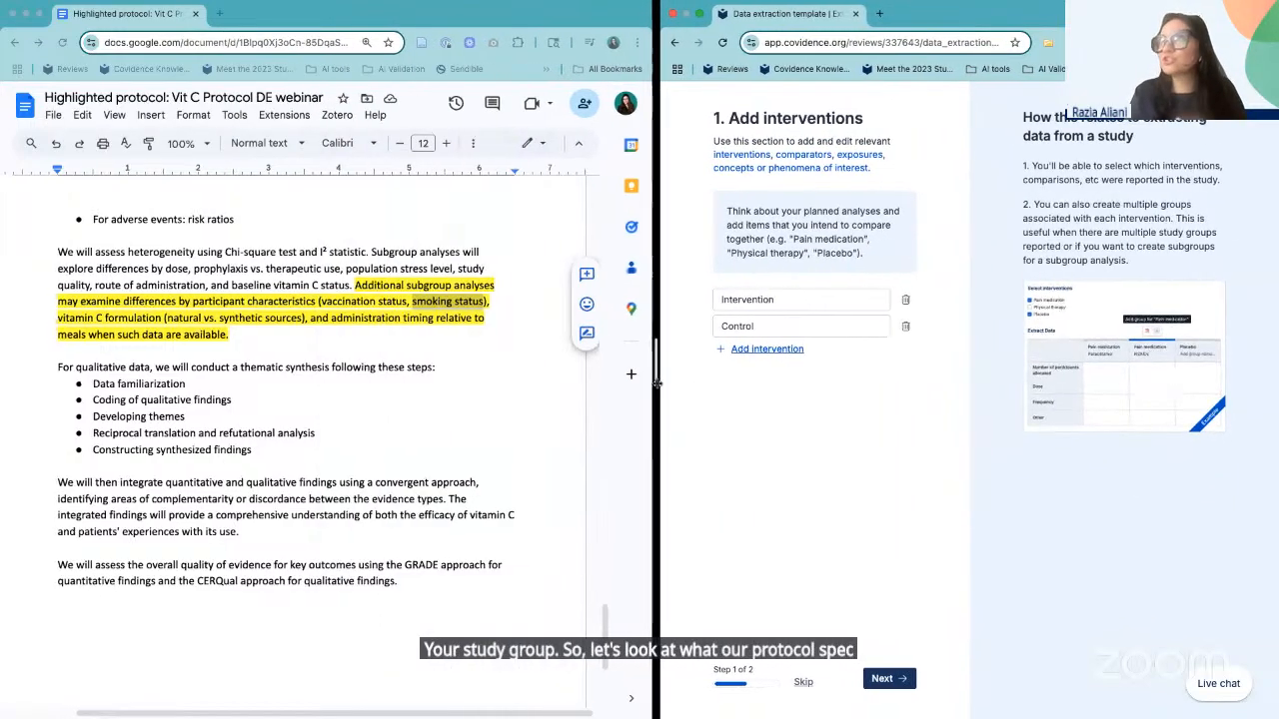
{"action": "scroll", "coordinate": [415, 432], "scroll_direction": "down", "scroll_amount": 3}
{"action": "scroll", "coordinate": [416, 433], "scroll_direction": "up", "scroll_amount": 4}
{"action": "scroll", "coordinate": [415, 433], "scroll_direction": "up", "scroll_amount": 10}
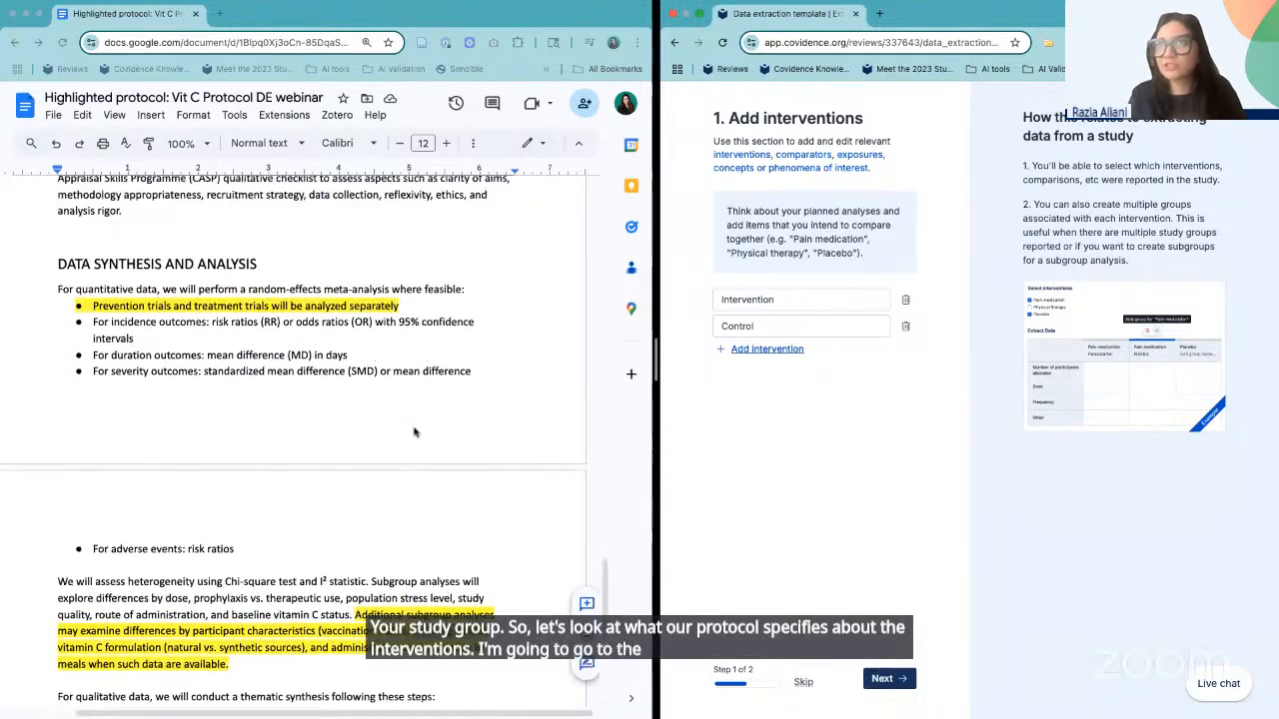
{"action": "scroll", "coordinate": [415, 433], "scroll_direction": "up", "scroll_amount": 10}
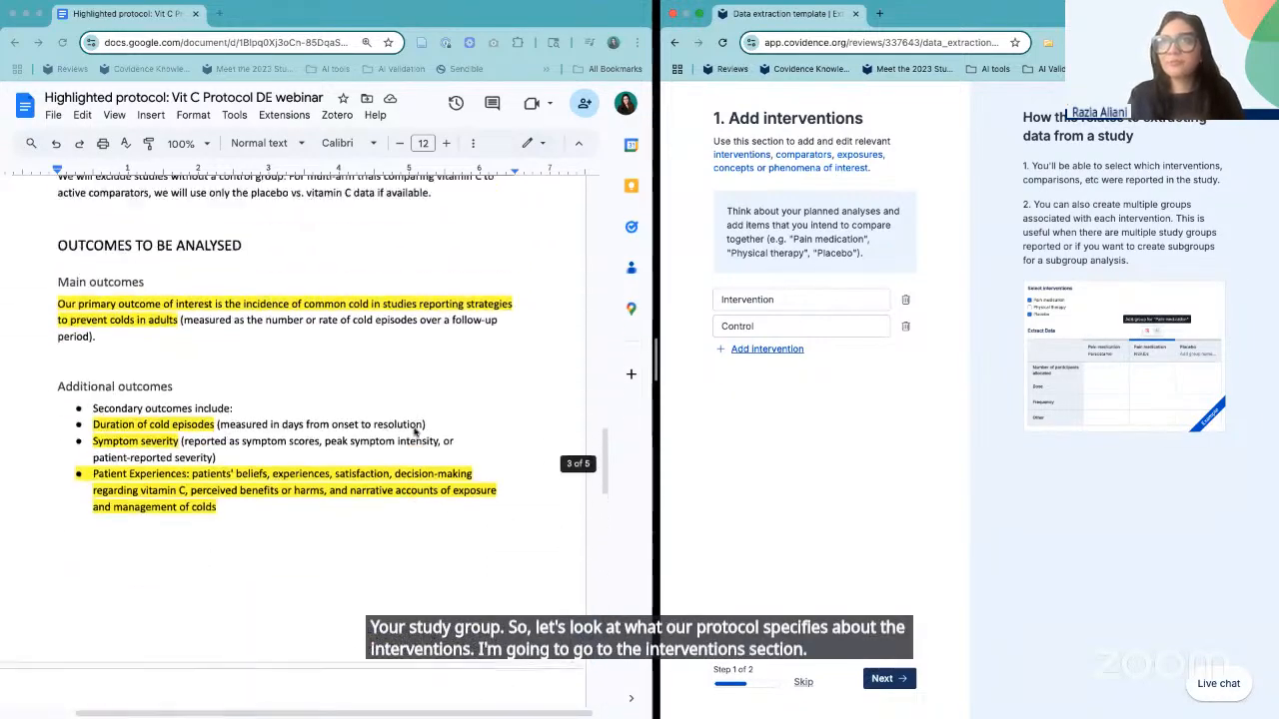
{"action": "scroll", "coordinate": [414, 433], "scroll_direction": "down", "scroll_amount": 5}
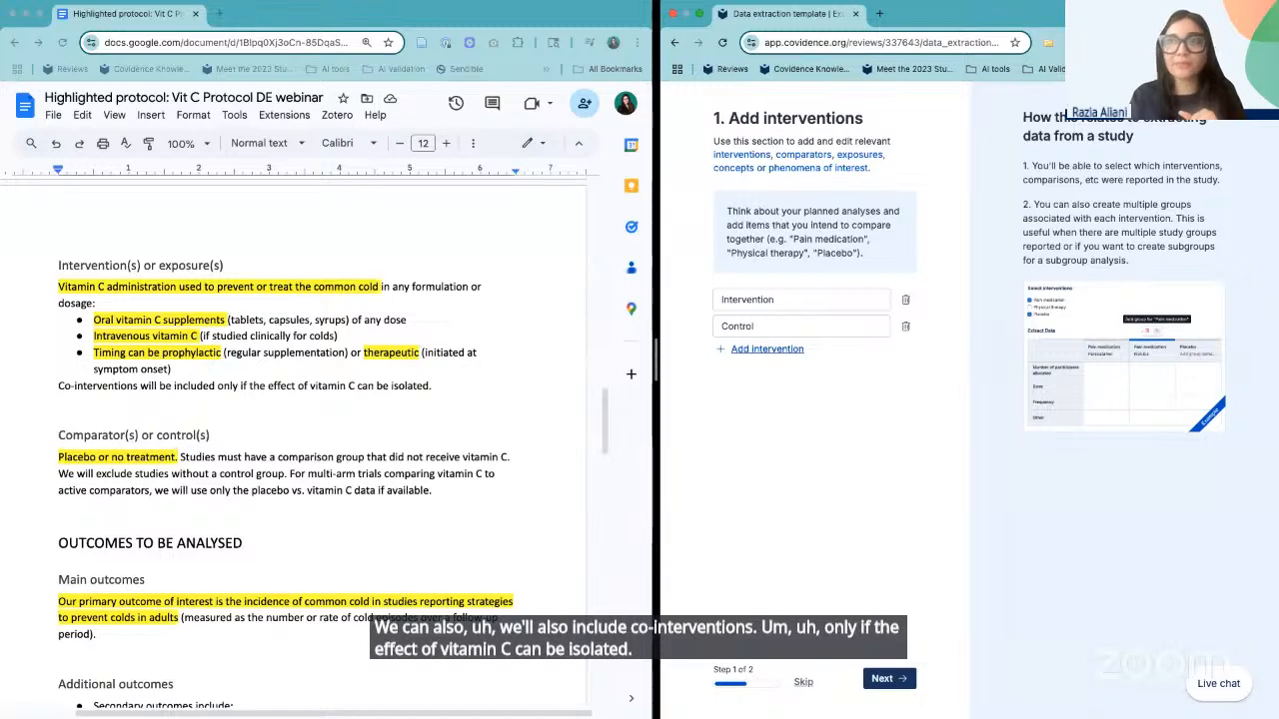
{"action": "scroll", "coordinate": [123, 470], "scroll_direction": "down", "scroll_amount": 1}
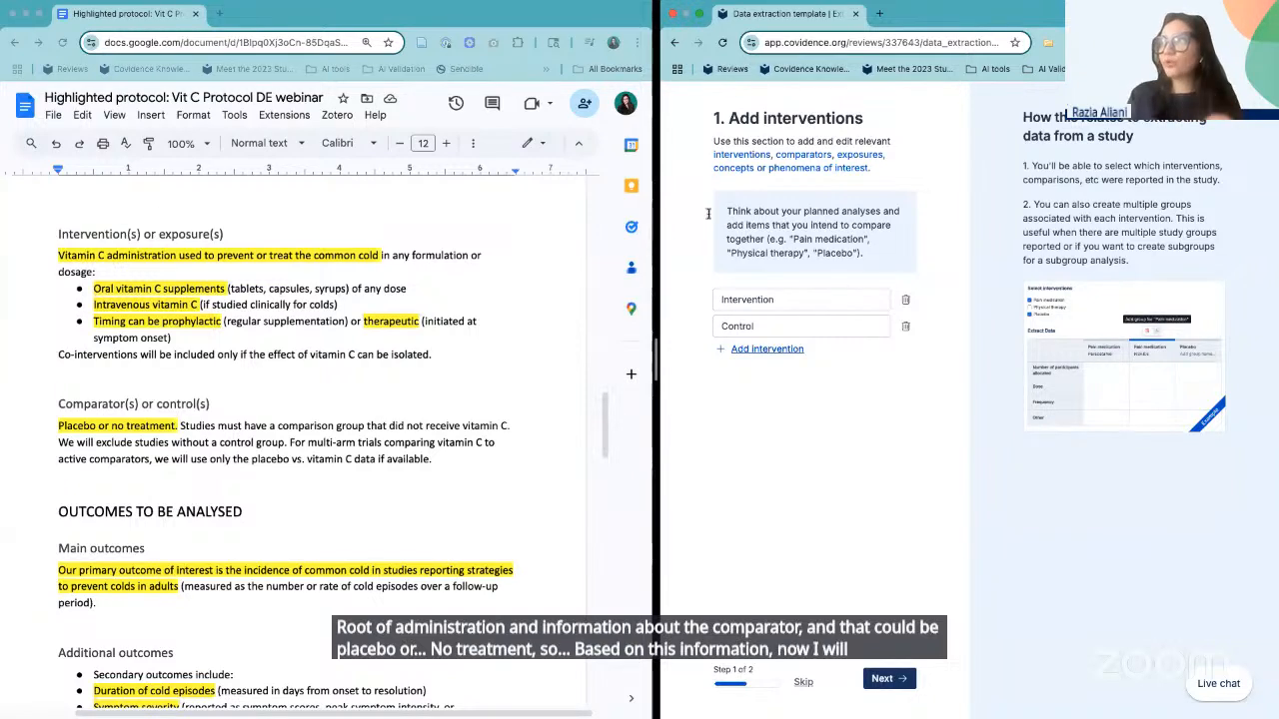
{"action": "left_click_drag", "start_coordinate": [888, 301], "coordinate": [678, 303]}
{"action": "type", "text": "Vita"}
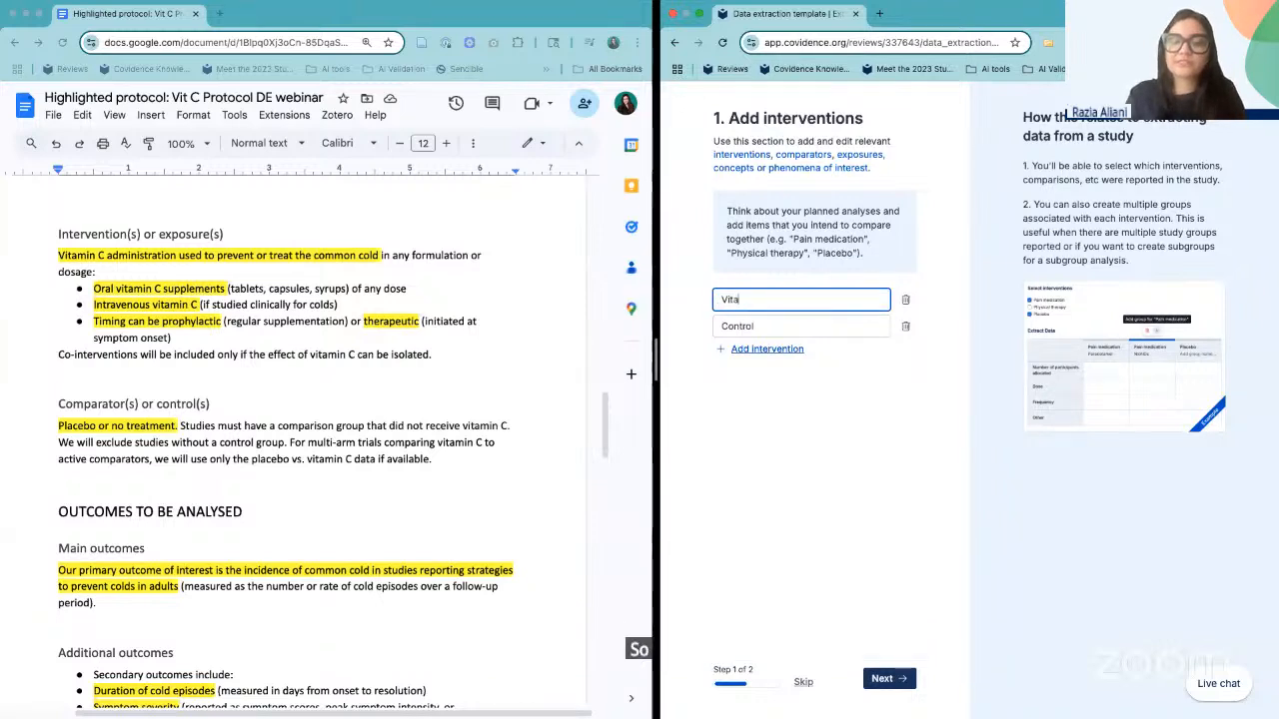
{"action": "type", "text": "min C"}
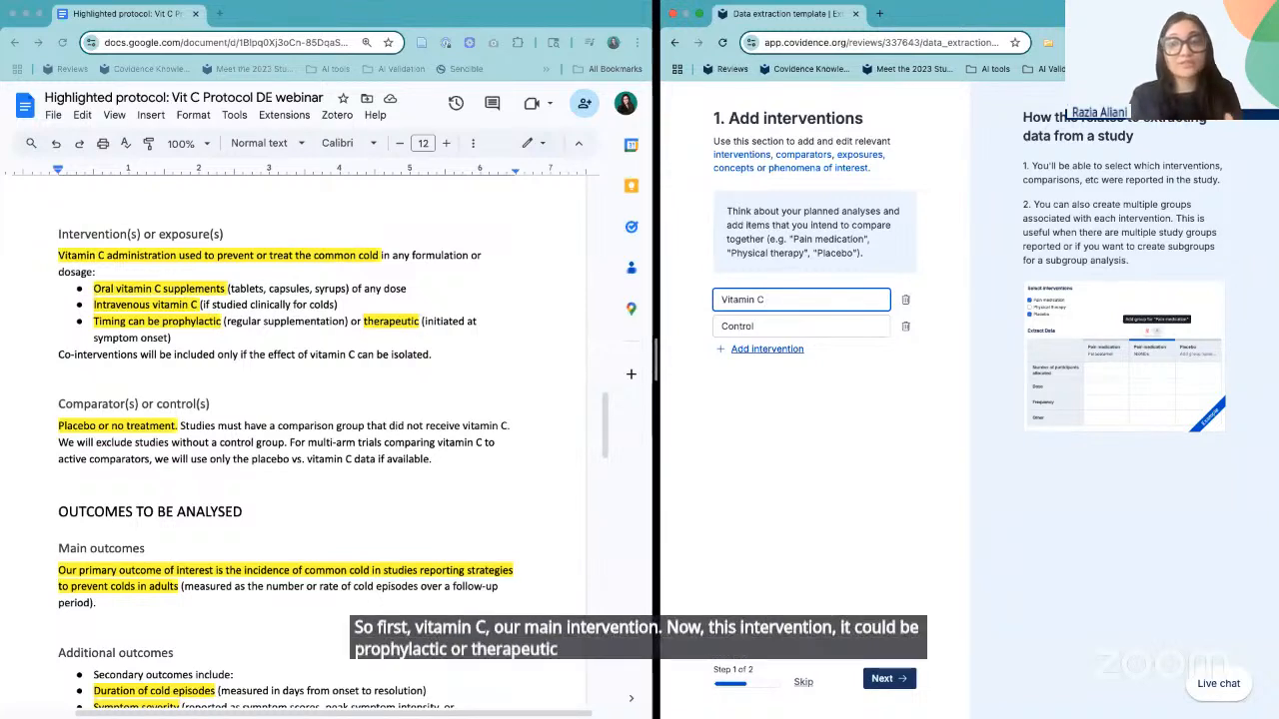
{"action": "type", "text": "("}
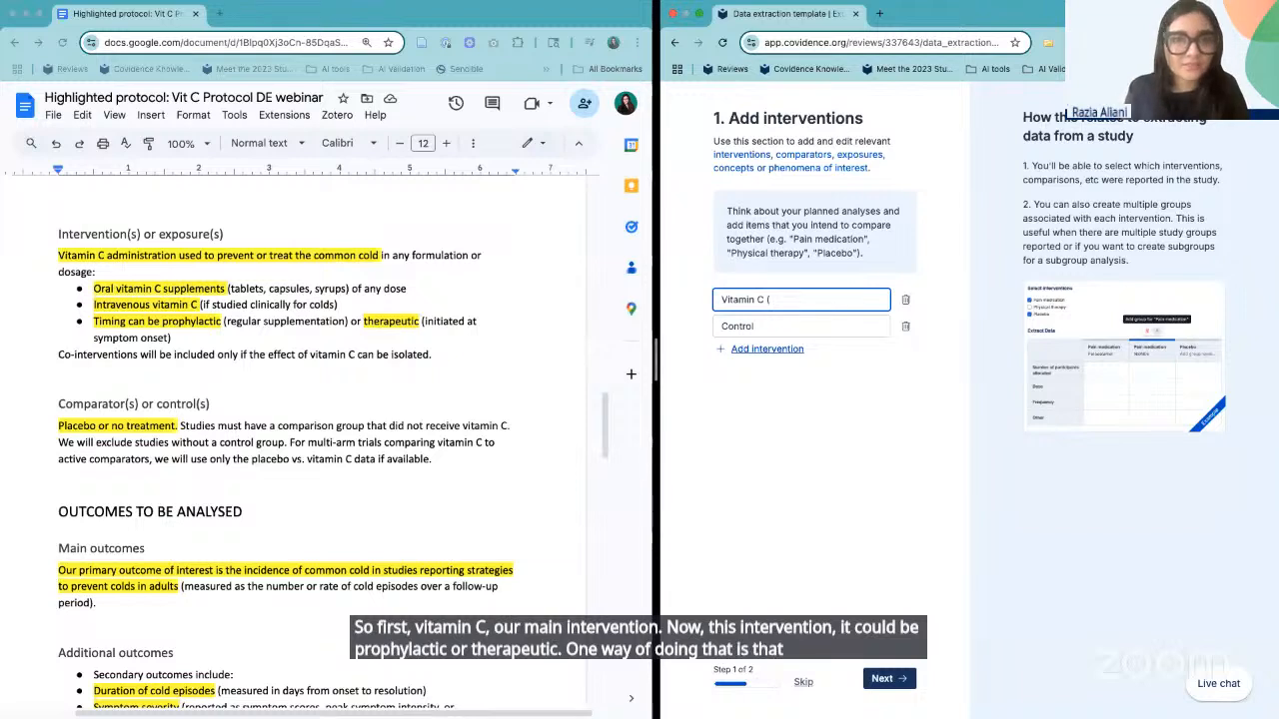
{"action": "type", "text": "pr"}
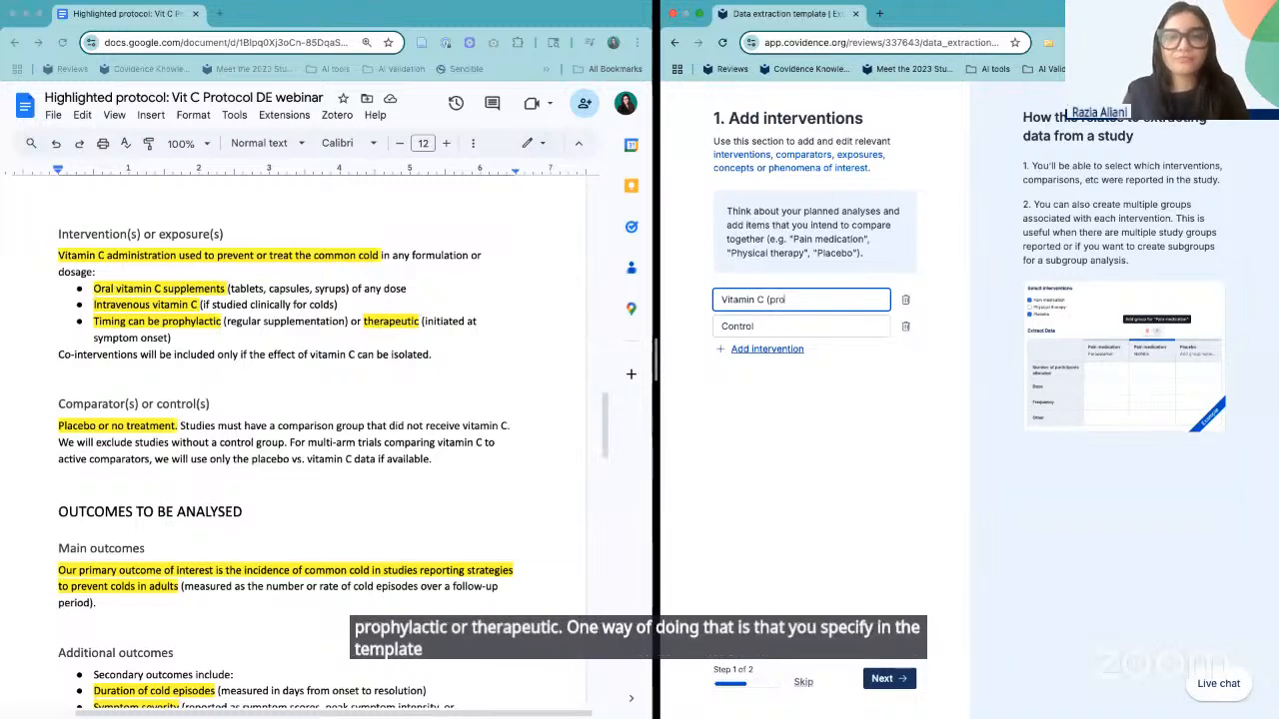
{"action": "type", "text": "o"}
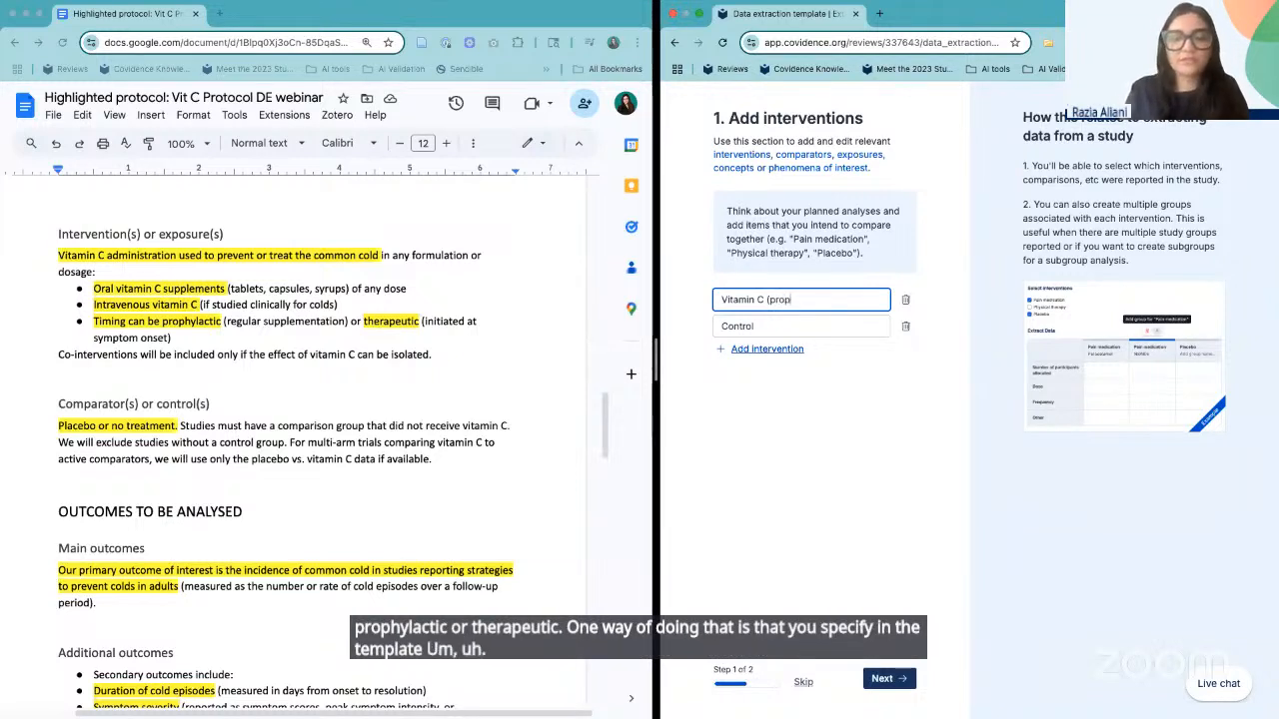
{"action": "type", "text": "phy"}
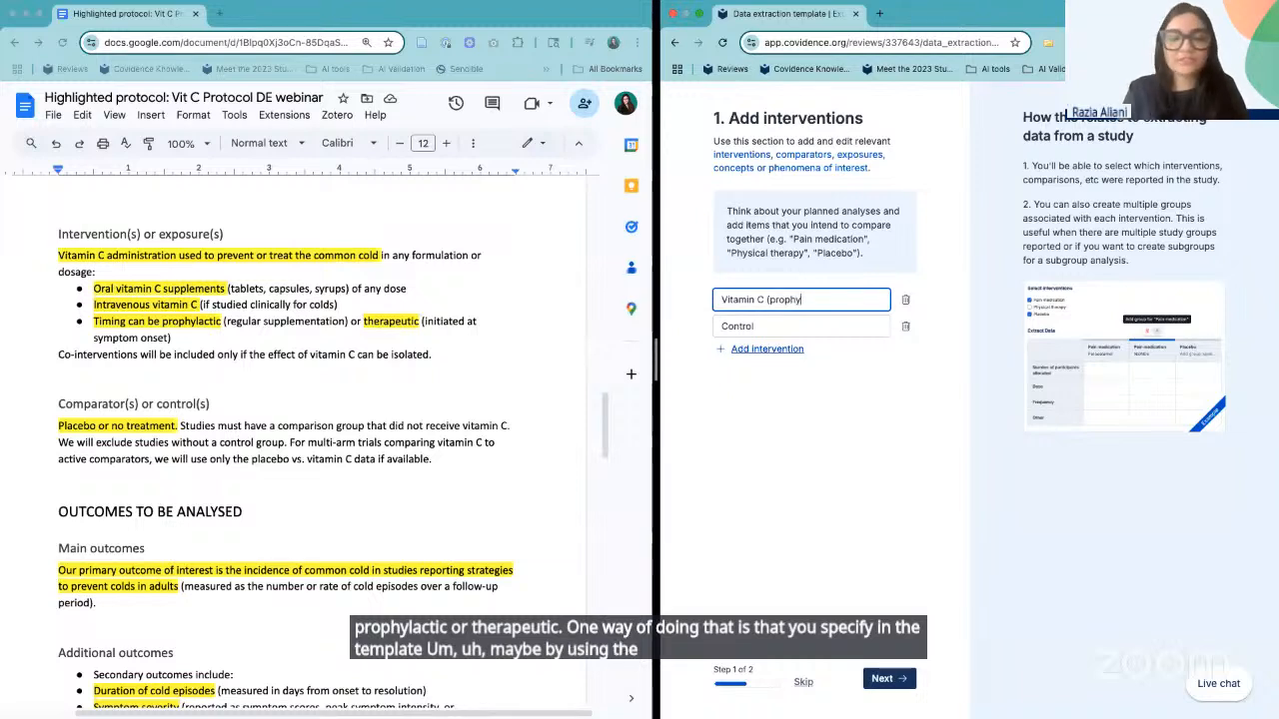
{"action": "type", "text": "lact"}
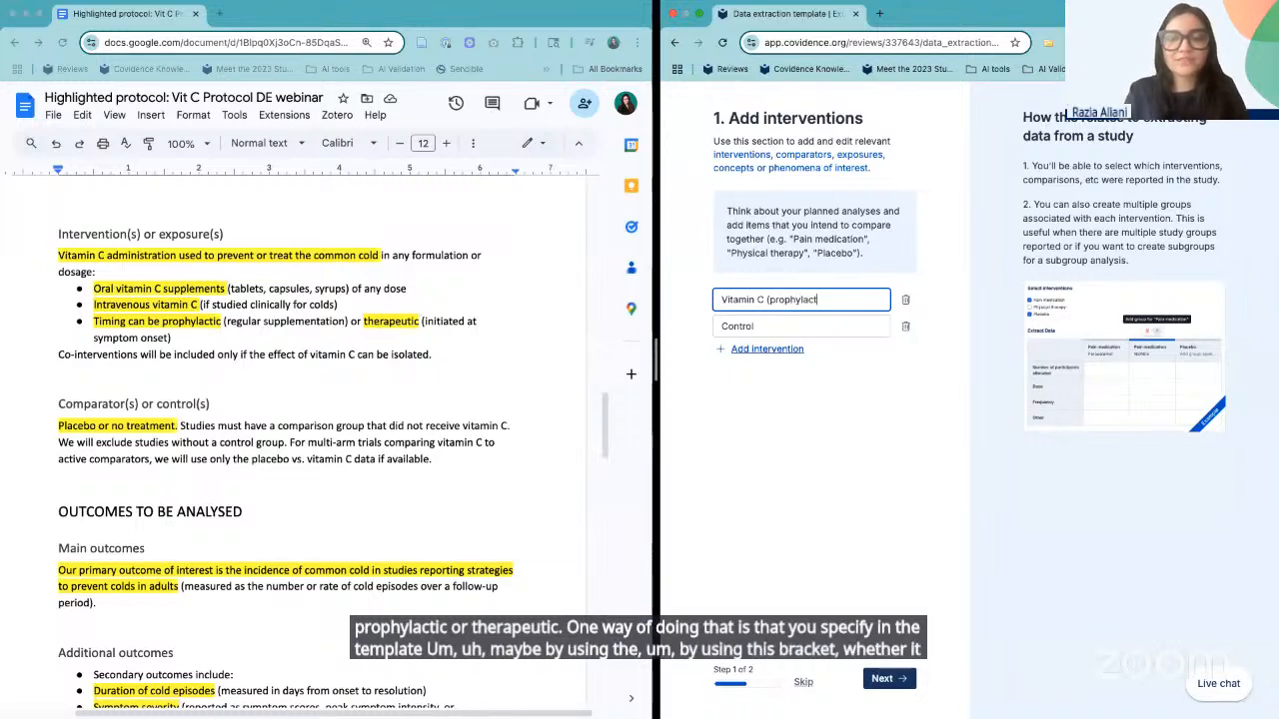
{"action": "type", "text": "ic)"}
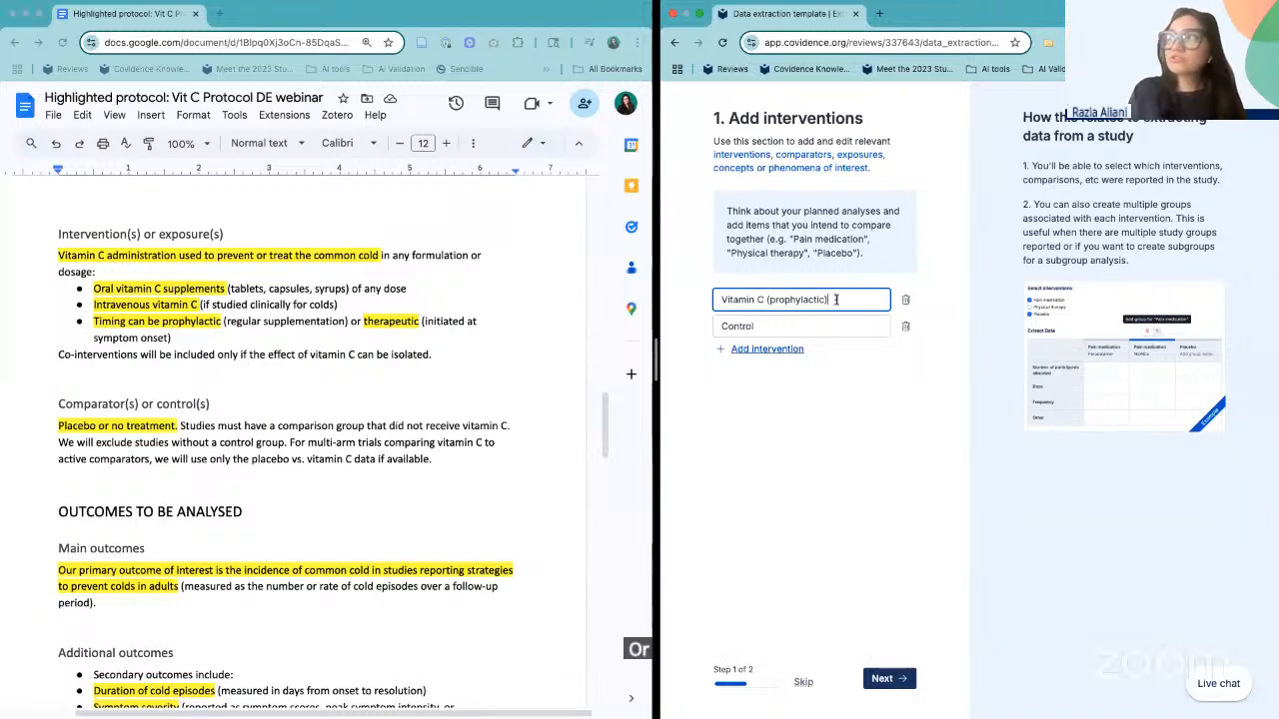
{"action": "left_click_drag", "start_coordinate": [828, 300], "coordinate": [766, 300]}
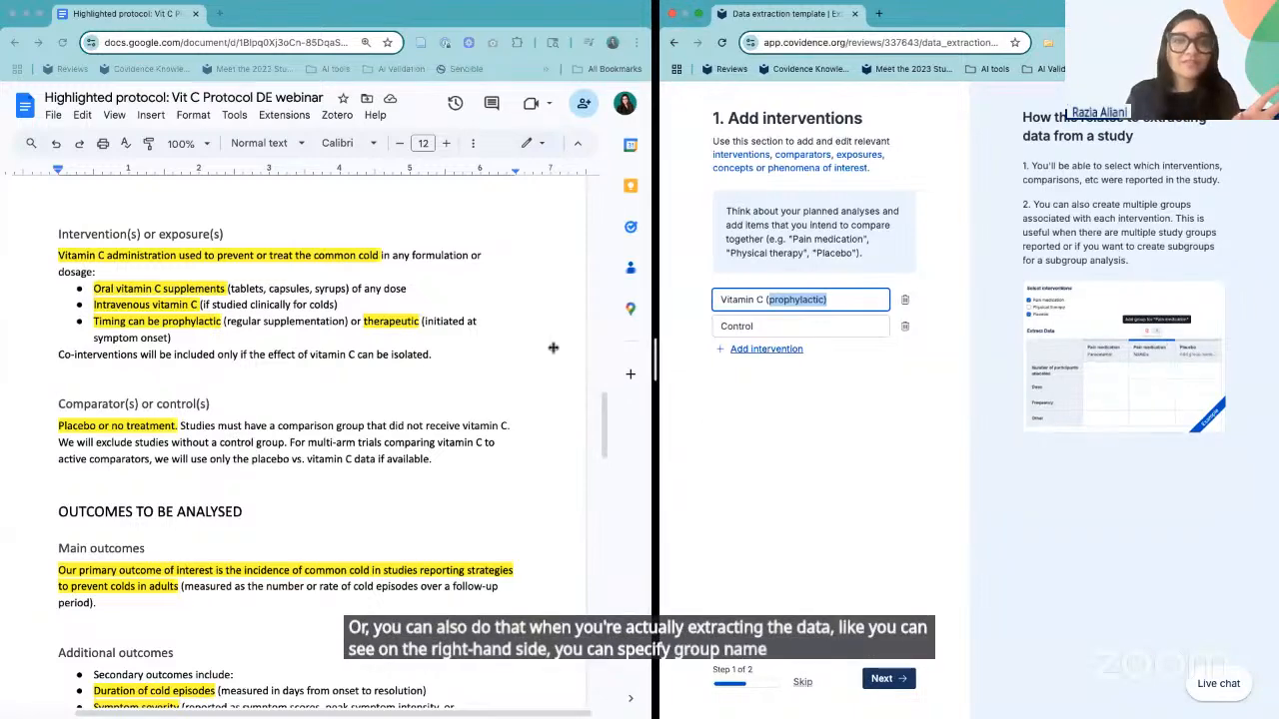
{"action": "left_click_drag", "start_coordinate": [657, 364], "coordinate": [572, 349]}
{"action": "left_click_drag", "start_coordinate": [761, 287], "coordinate": [682, 287]}
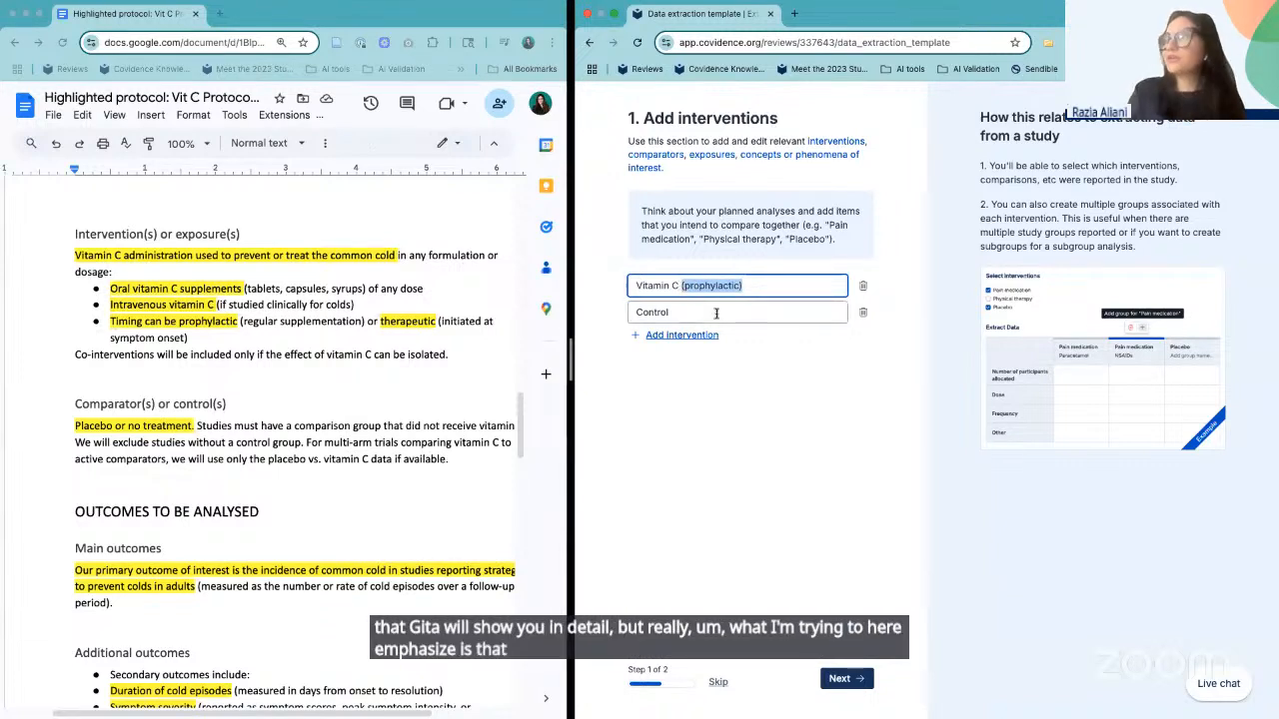
{"action": "key", "text": "BackSpace"}
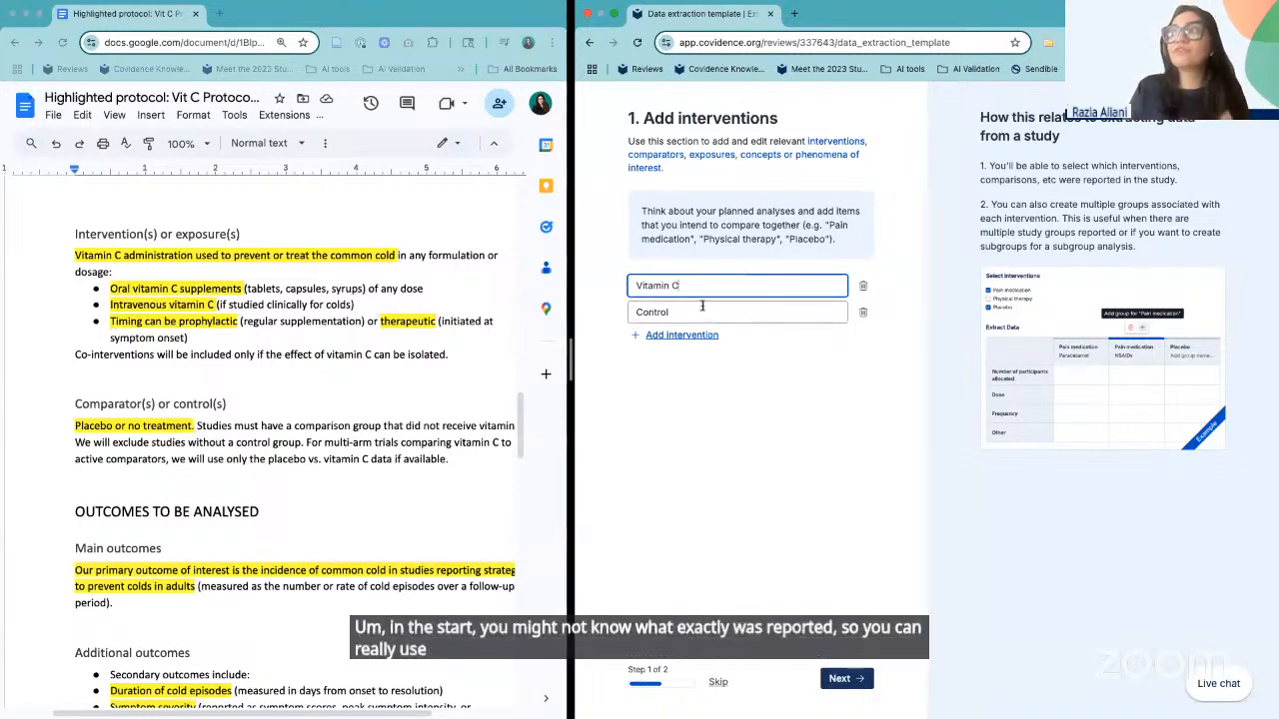
- Following the protocol's comparators, rename the Control entry as "Placebo" and add another intervention named "No treatment"
{"action": "left_click_drag", "start_coordinate": [692, 311], "coordinate": [617, 313]}
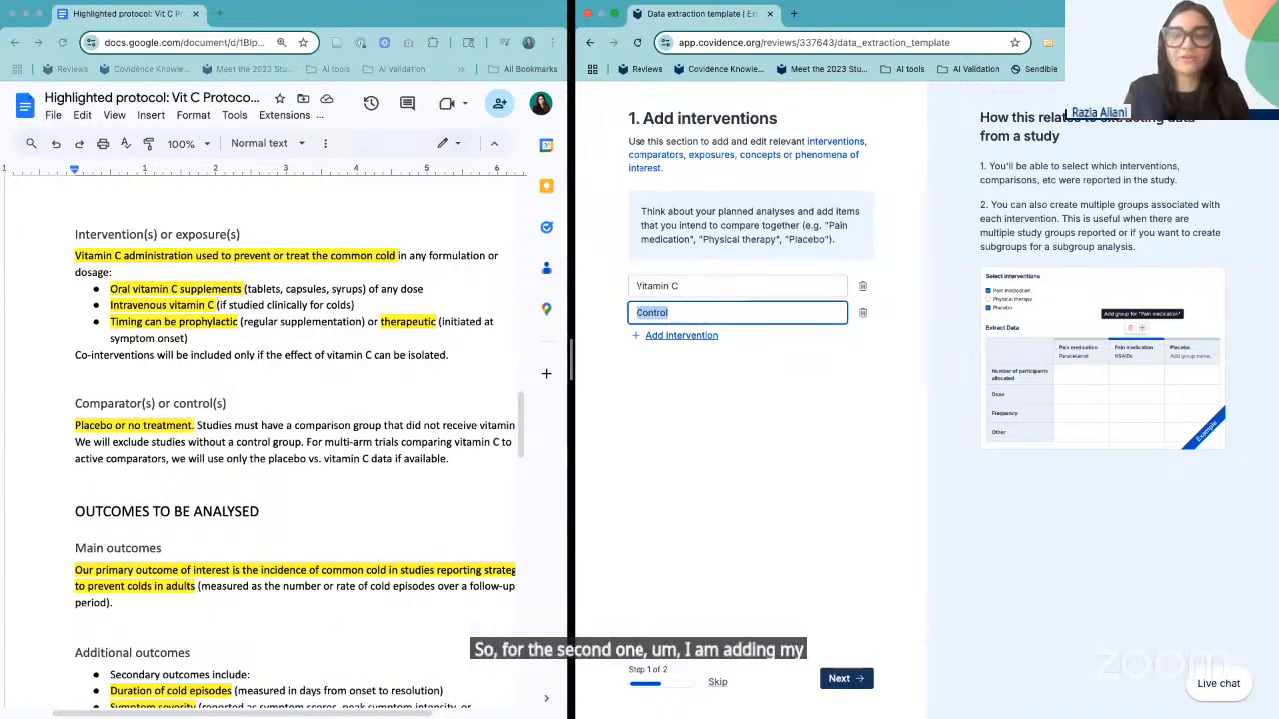
{"action": "type", "text": "Placebo"}
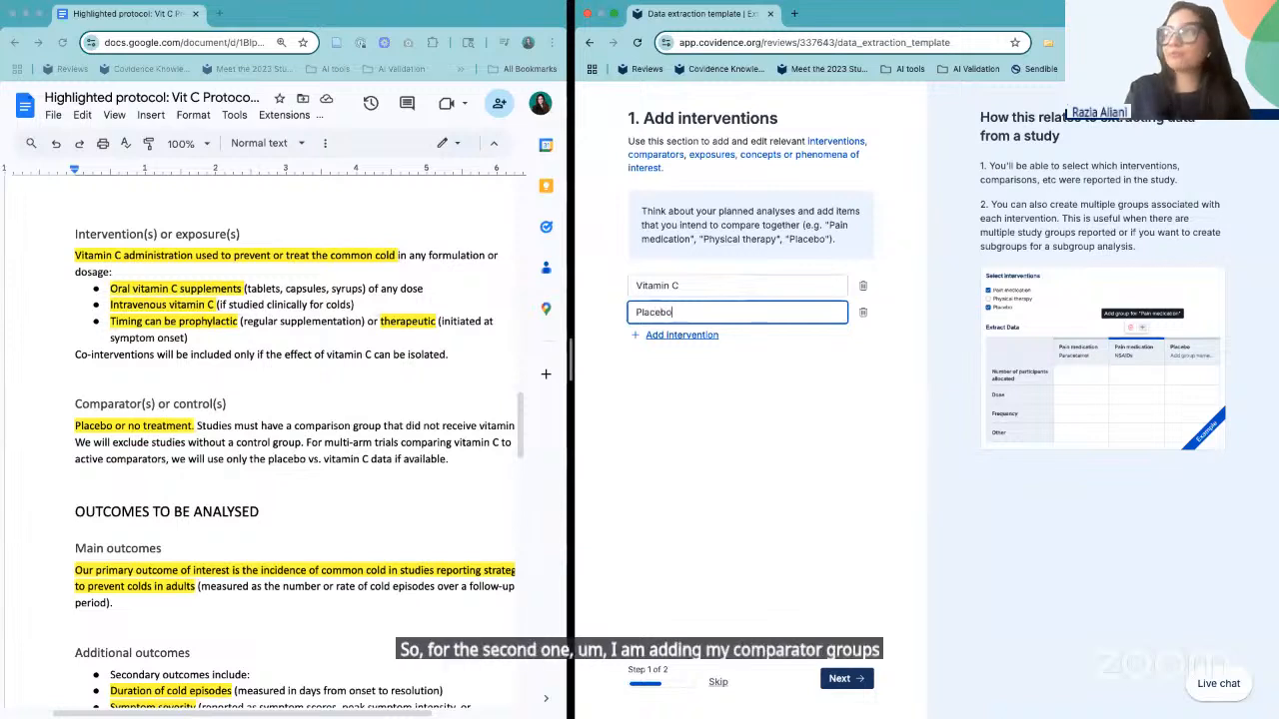
{"action": "left_click", "coordinate": [688, 335]}
{"action": "type", "text": "No"}
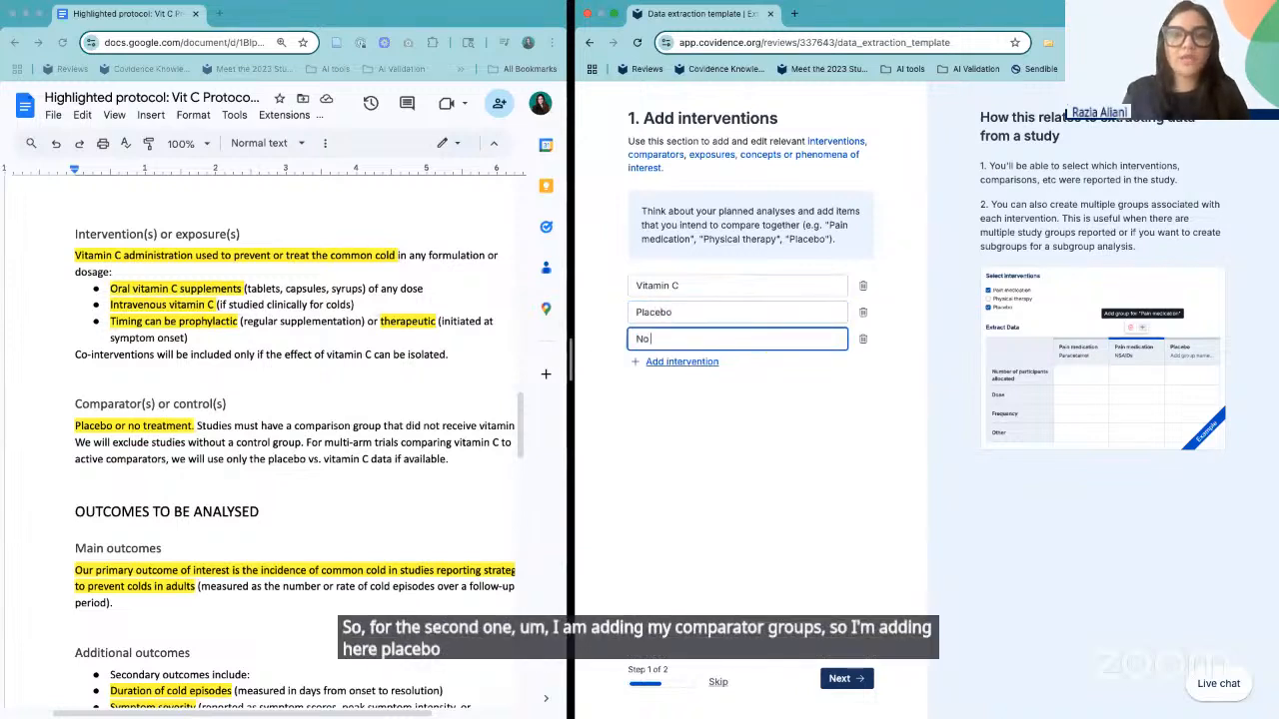
{"action": "type", "text": " treatment"}
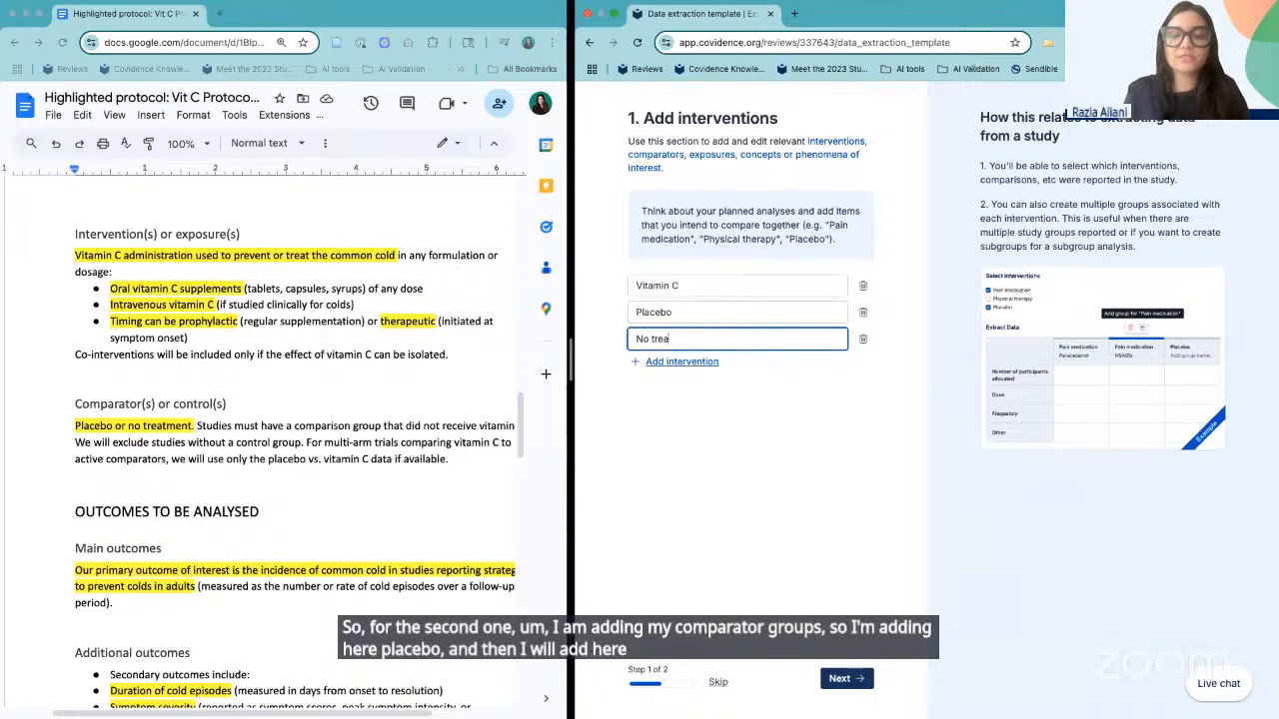
- Add an intervention named "Exposure to vitamin C" and proceed to the relevant characteristics of the interventions
{"action": "left_click", "coordinate": [706, 366]}
{"action": "type", "text": "Expos"}
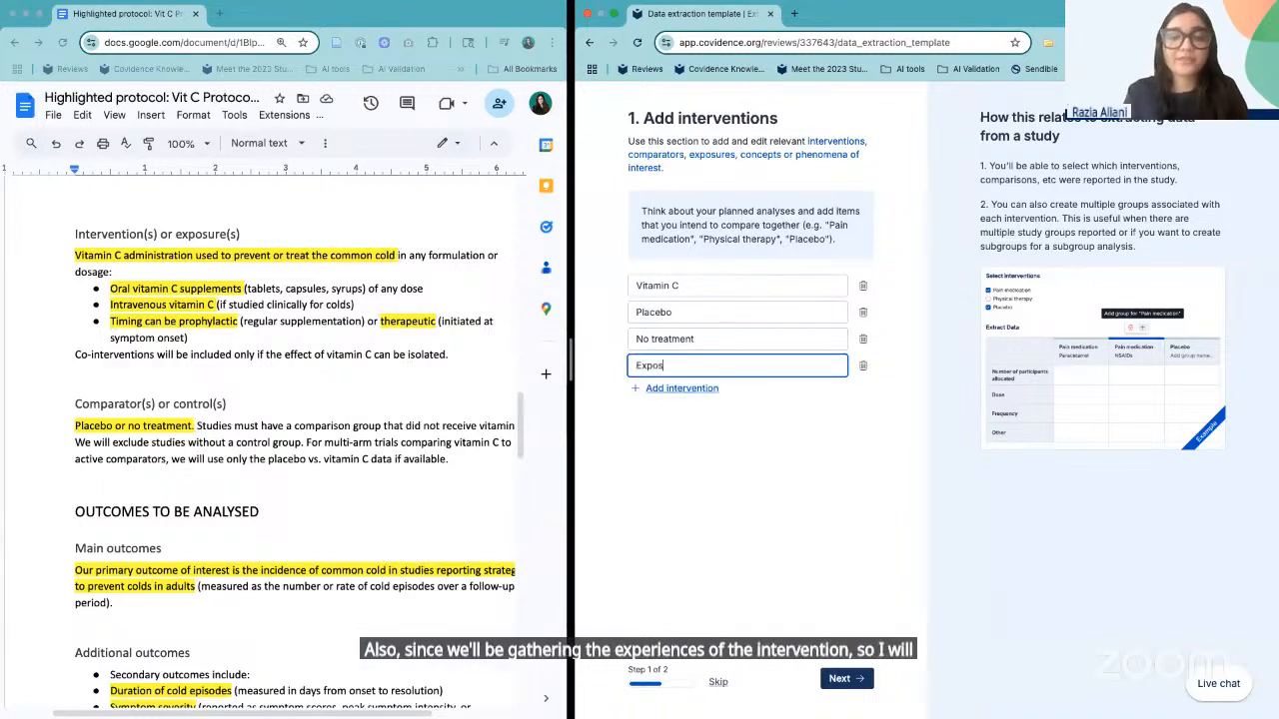
{"action": "type", "text": "ure to vitami"}
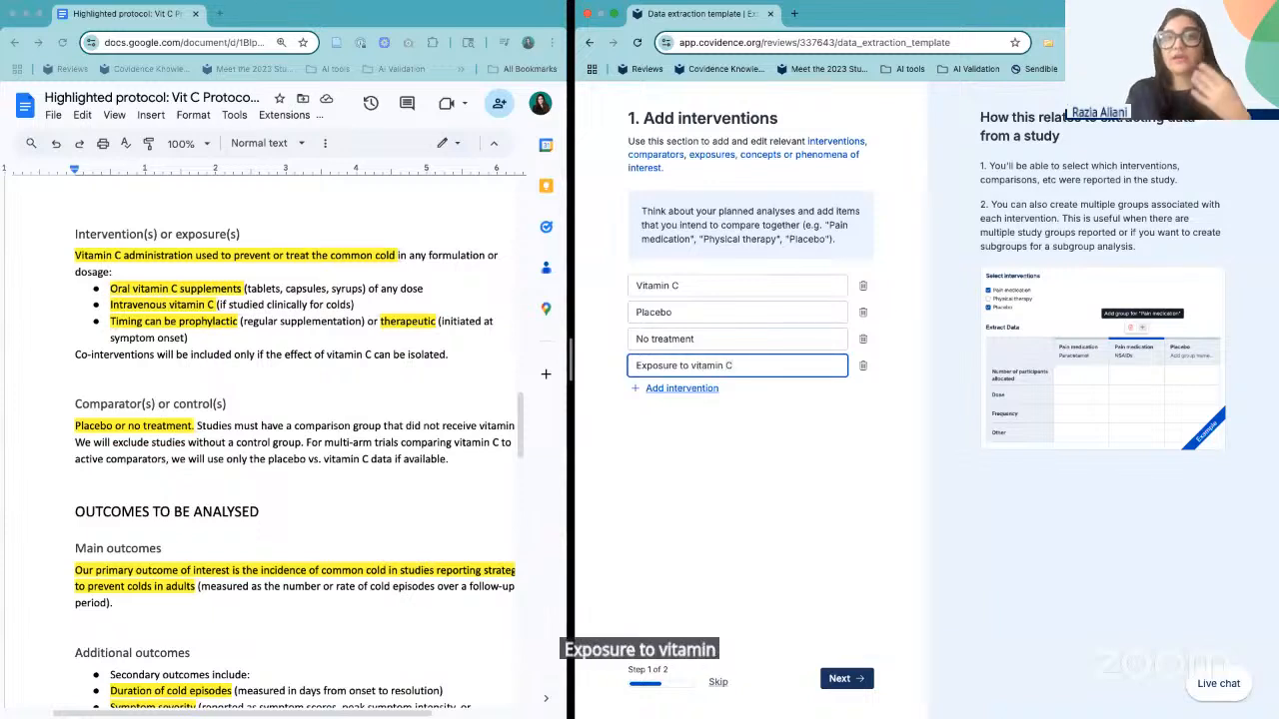
{"action": "type", "text": "n C"}
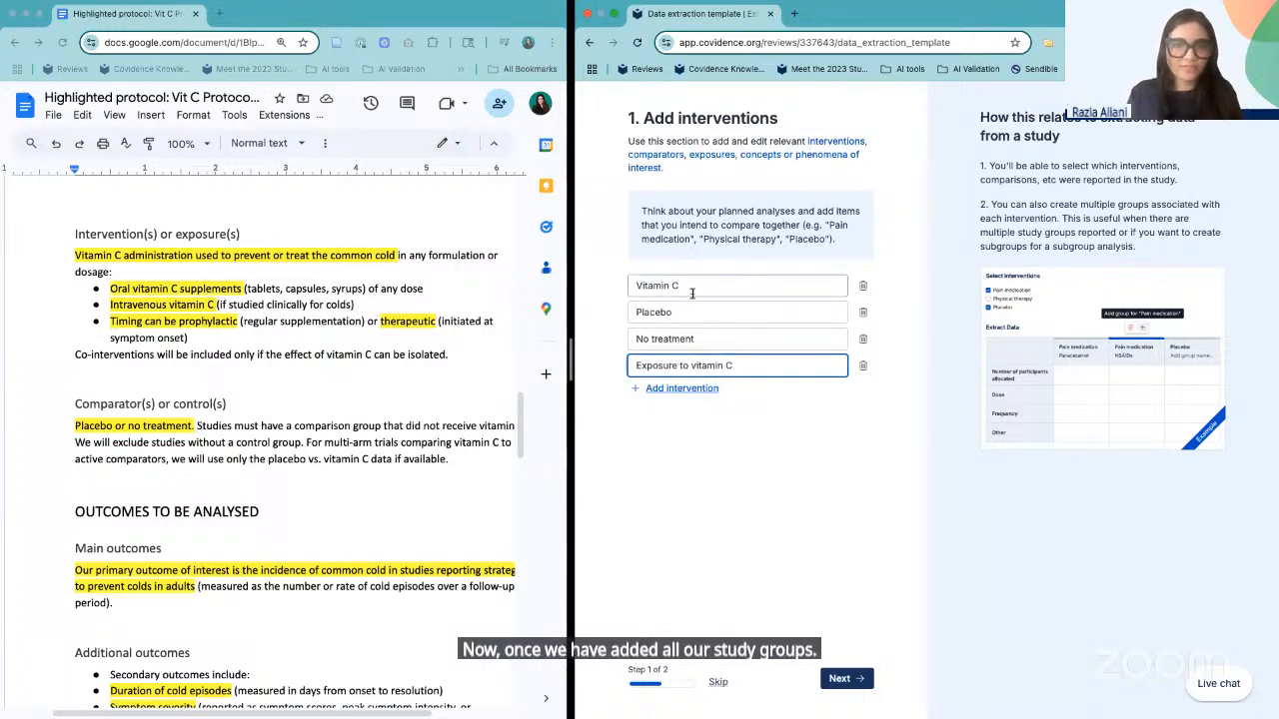
{"action": "left_click", "coordinate": [844, 679]}
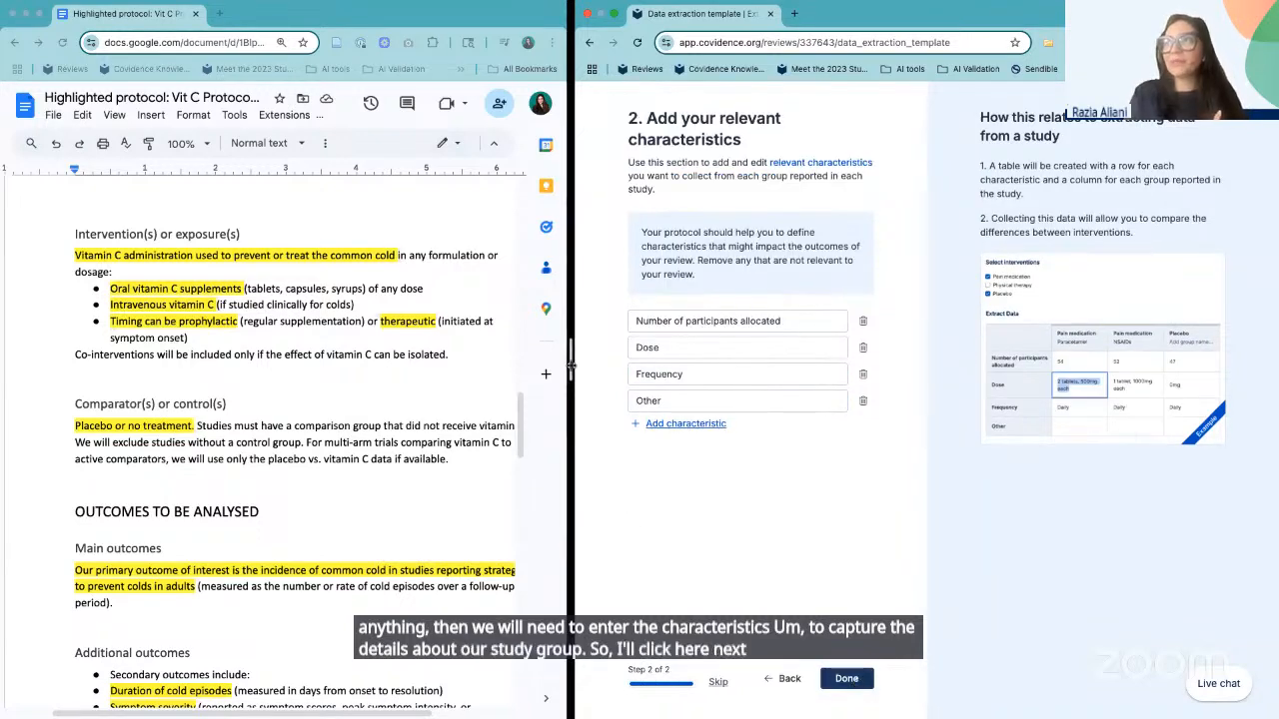
{"action": "left_click_drag", "start_coordinate": [570, 370], "coordinate": [542, 365]}
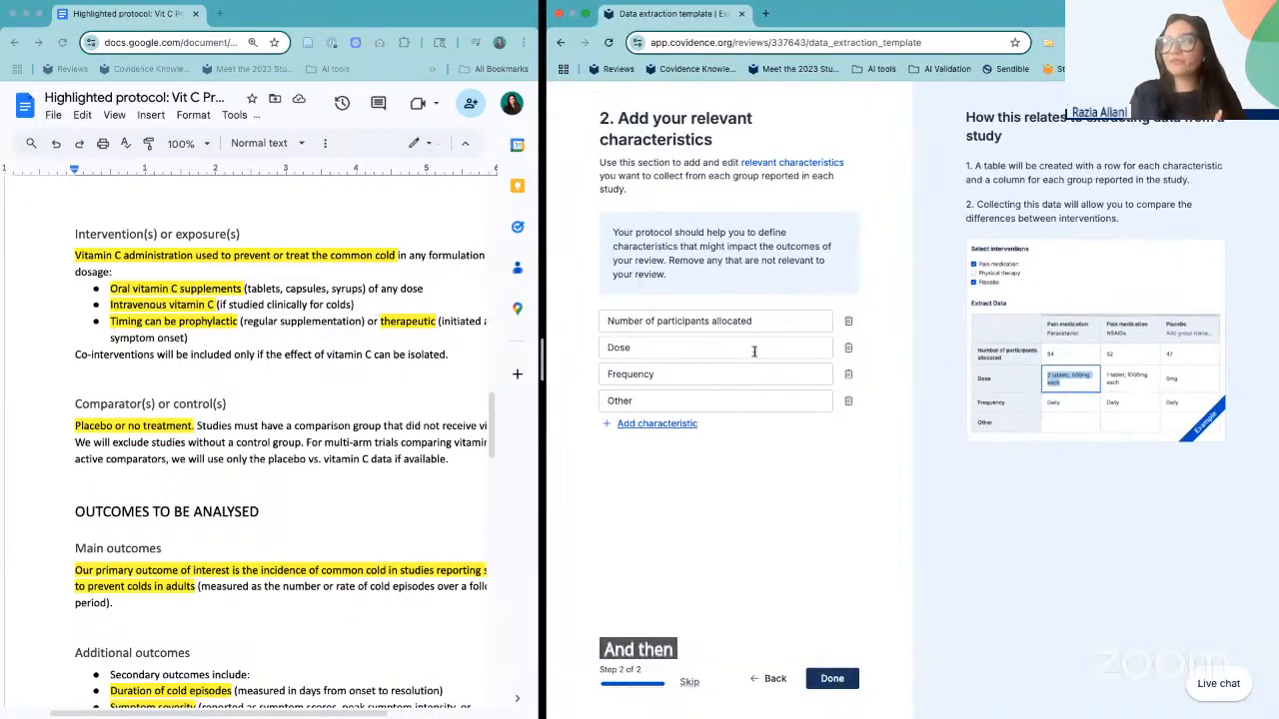
- Rename the Dose characteristic as "Dose of vitamin C" and the Frequency characteristic as "Frequency of administration"
{"action": "left_click", "coordinate": [666, 347]}
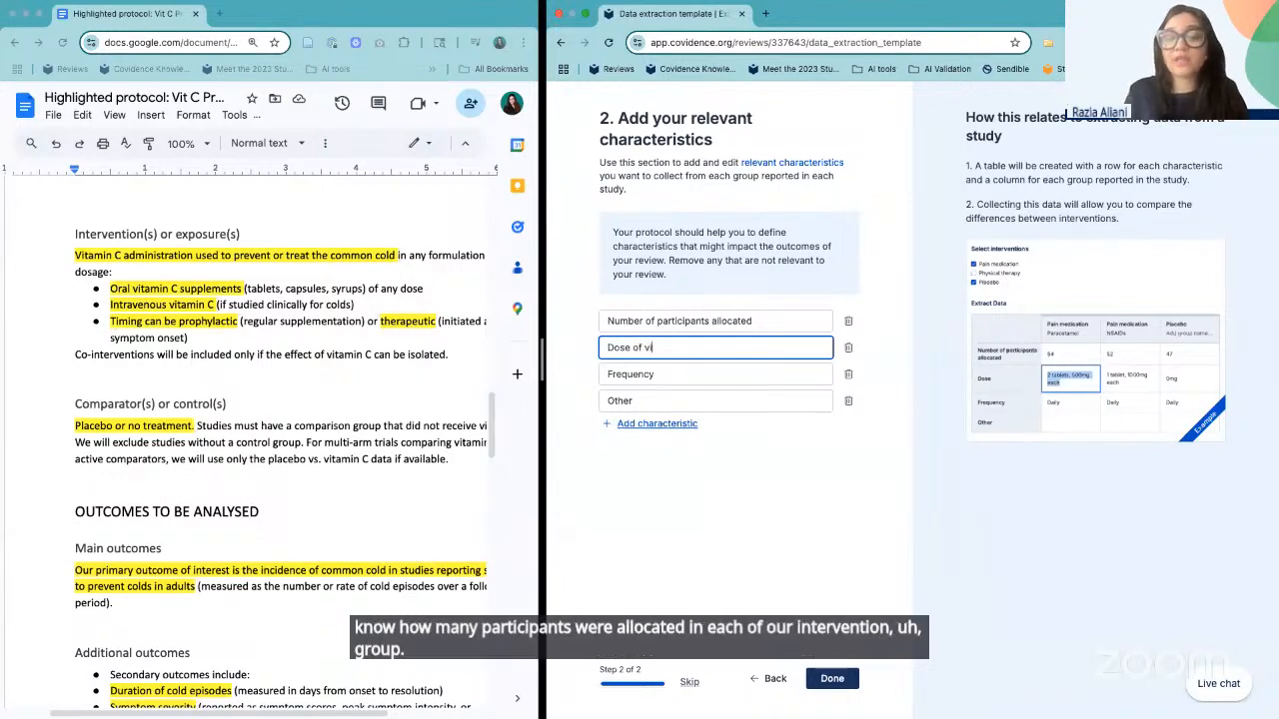
{"action": "type", "text": "ta"}
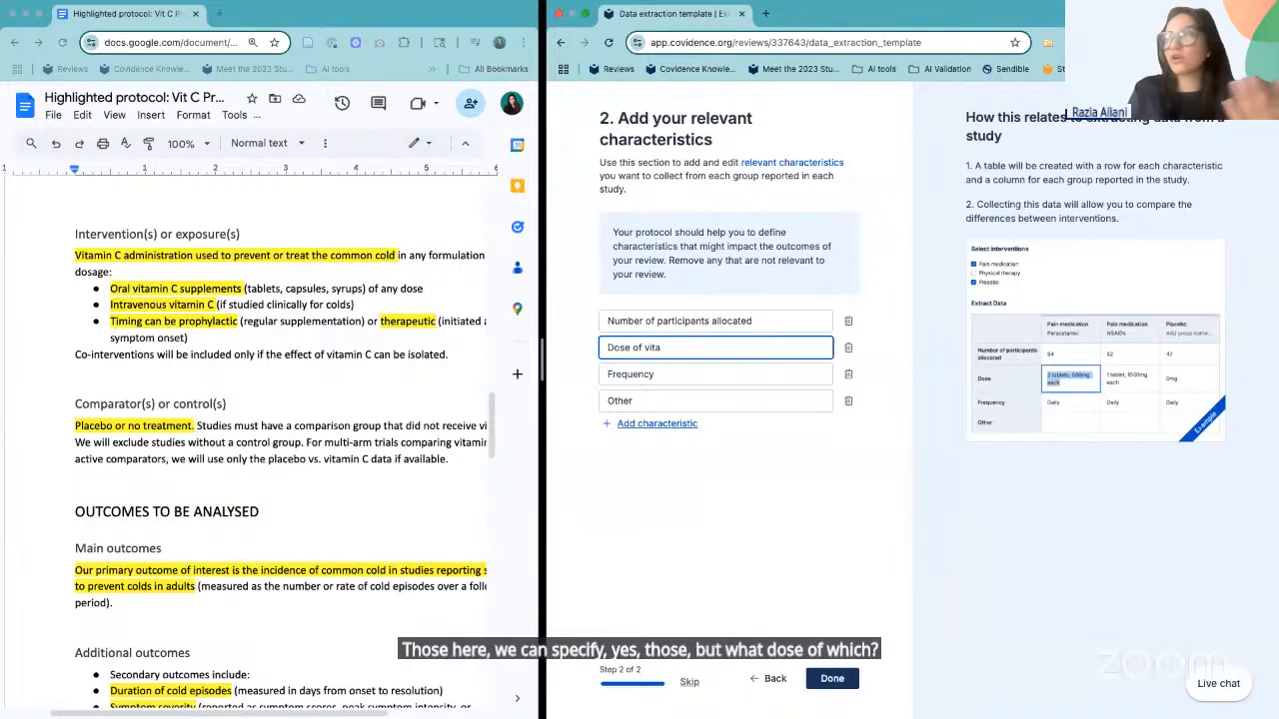
{"action": "type", "text": "m"}
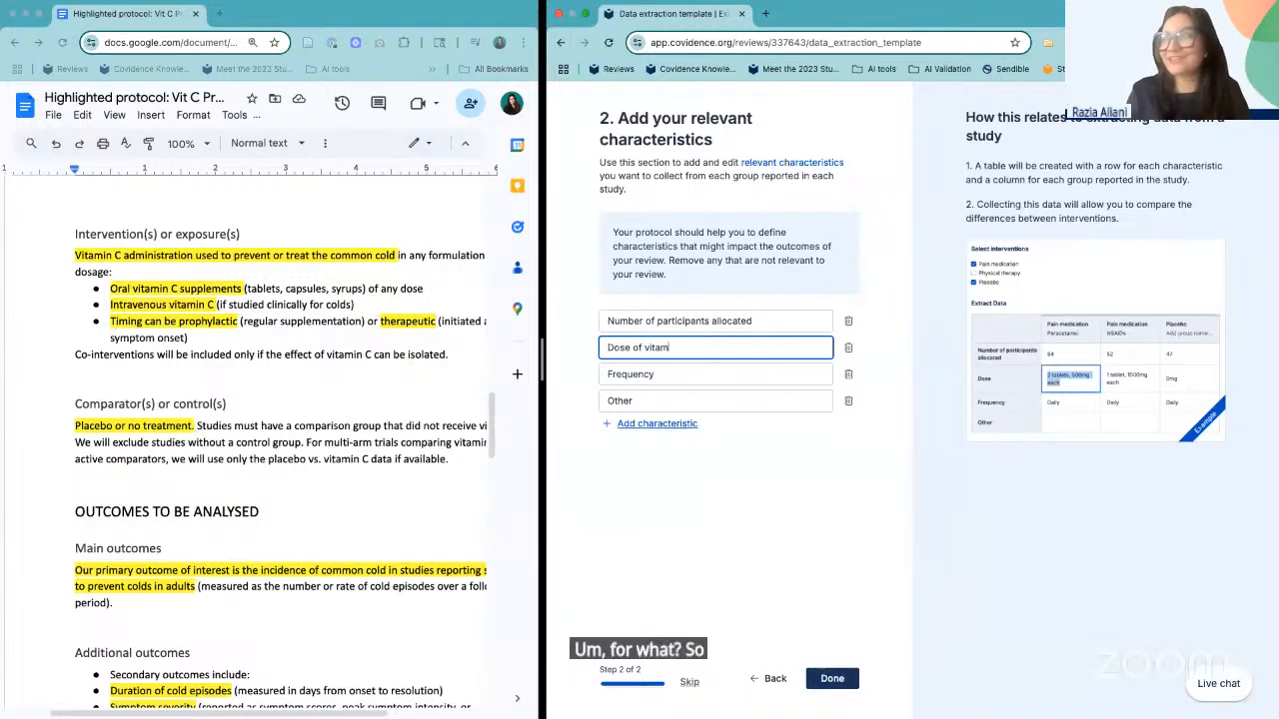
{"action": "type", "text": "in C"}
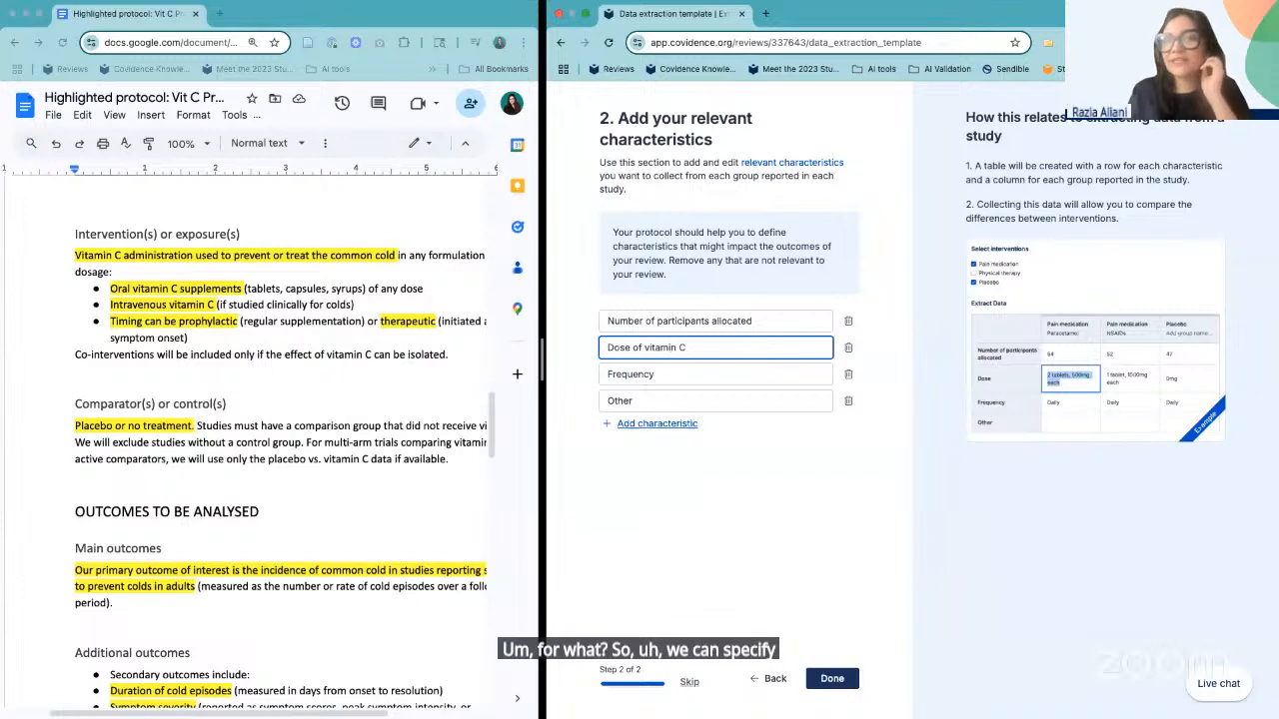
{"action": "left_click", "coordinate": [728, 377]}
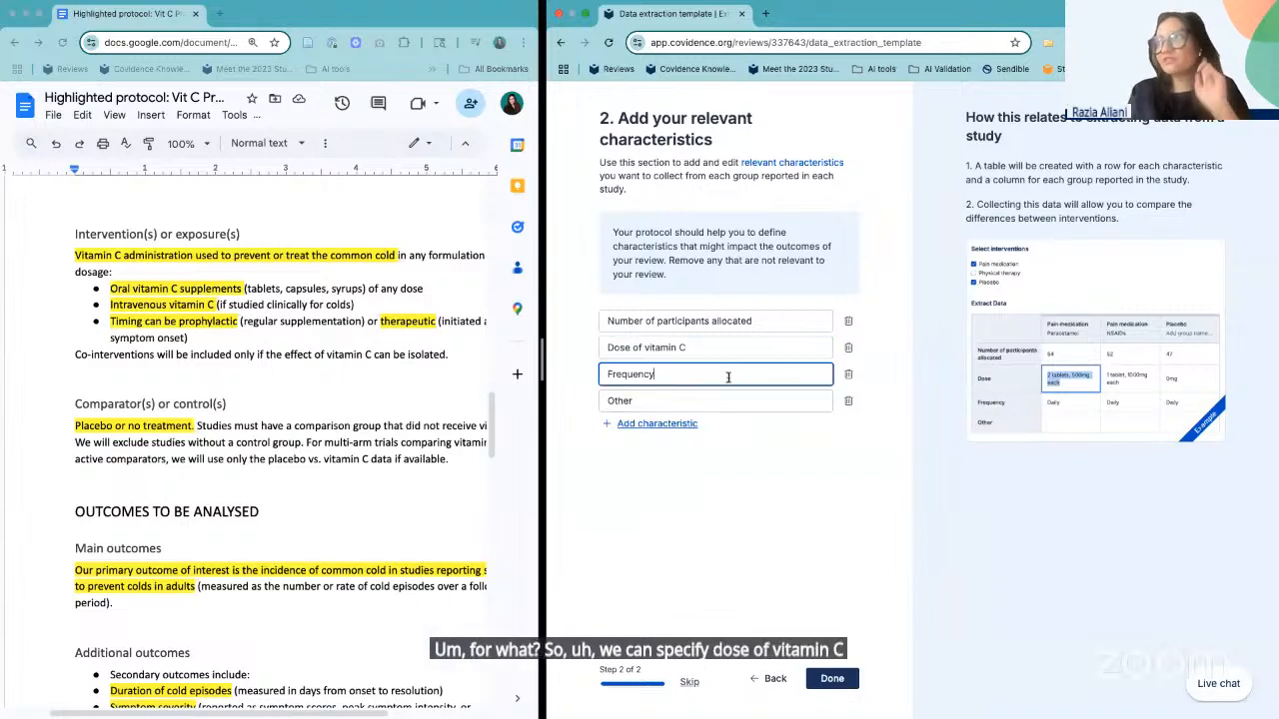
{"action": "type", "text": "of admi"}
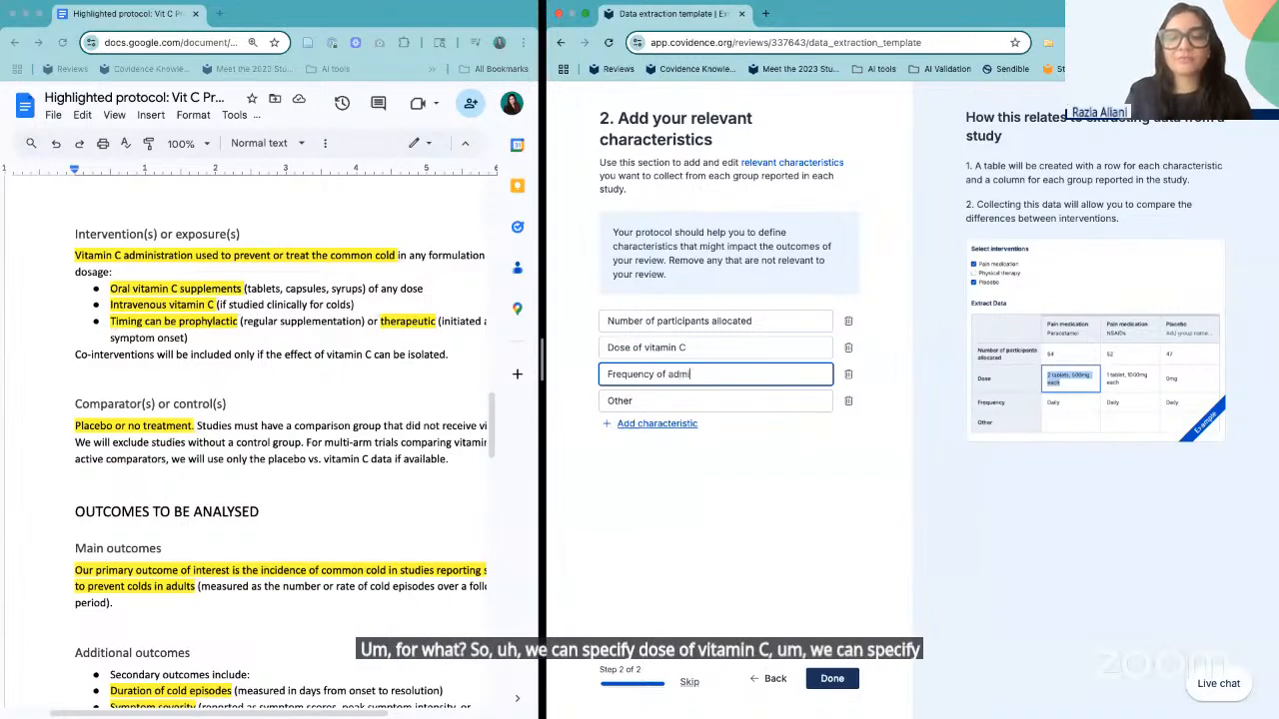
{"action": "type", "text": "nistration"}
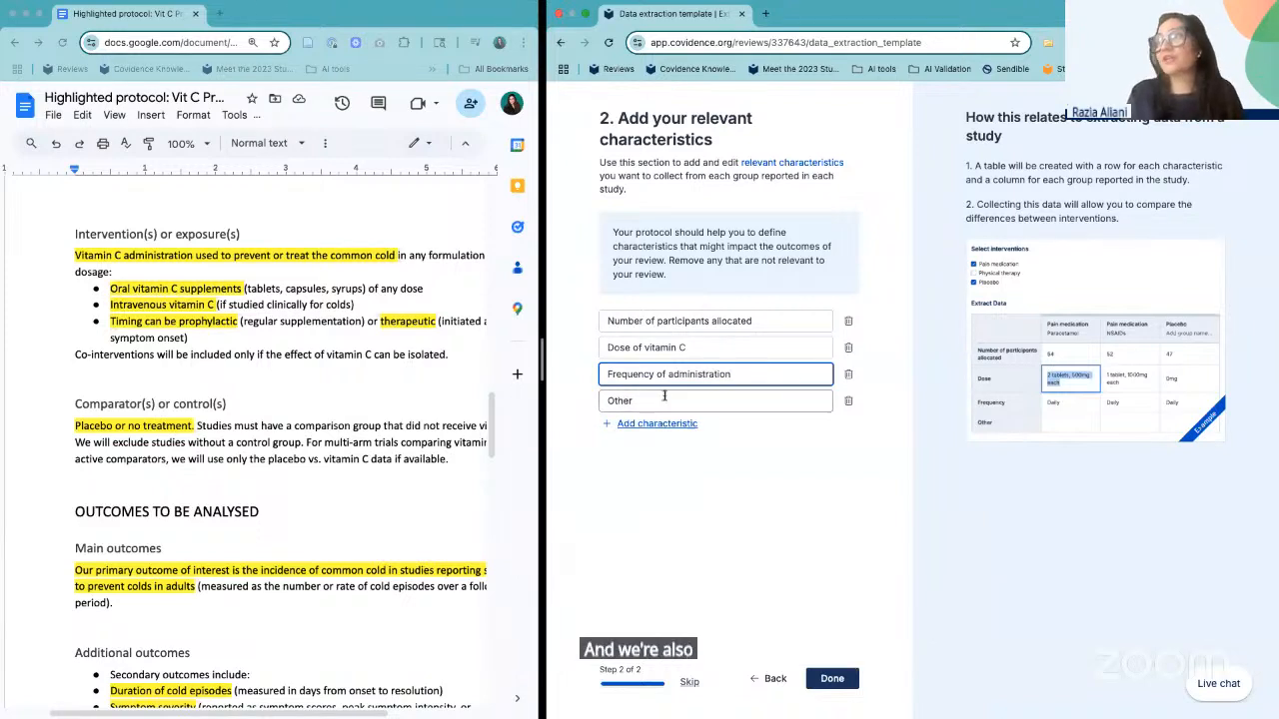
- Rename the Other characteristic as "Route of administration (oral, IV, other)", following the routes named in the protocol
{"action": "double_click", "coordinate": [699, 409]}
{"action": "type", "text": "Route"}
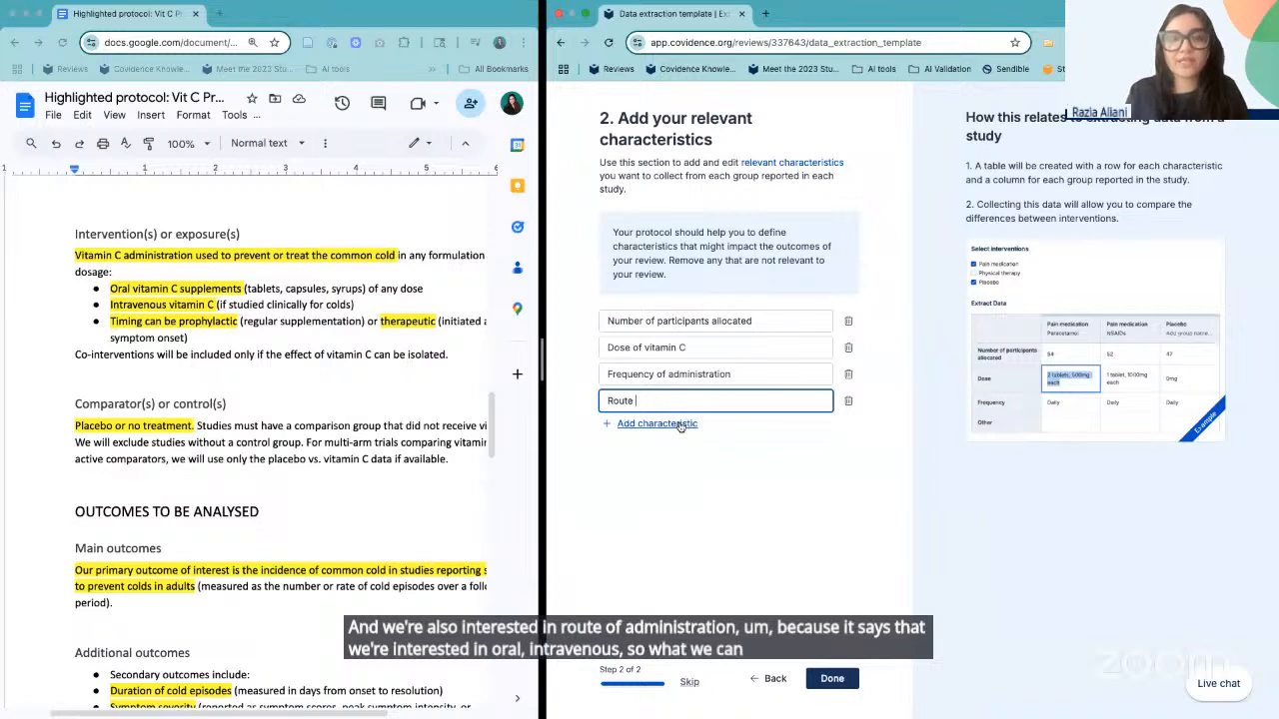
{"action": "type", "text": "of admin"}
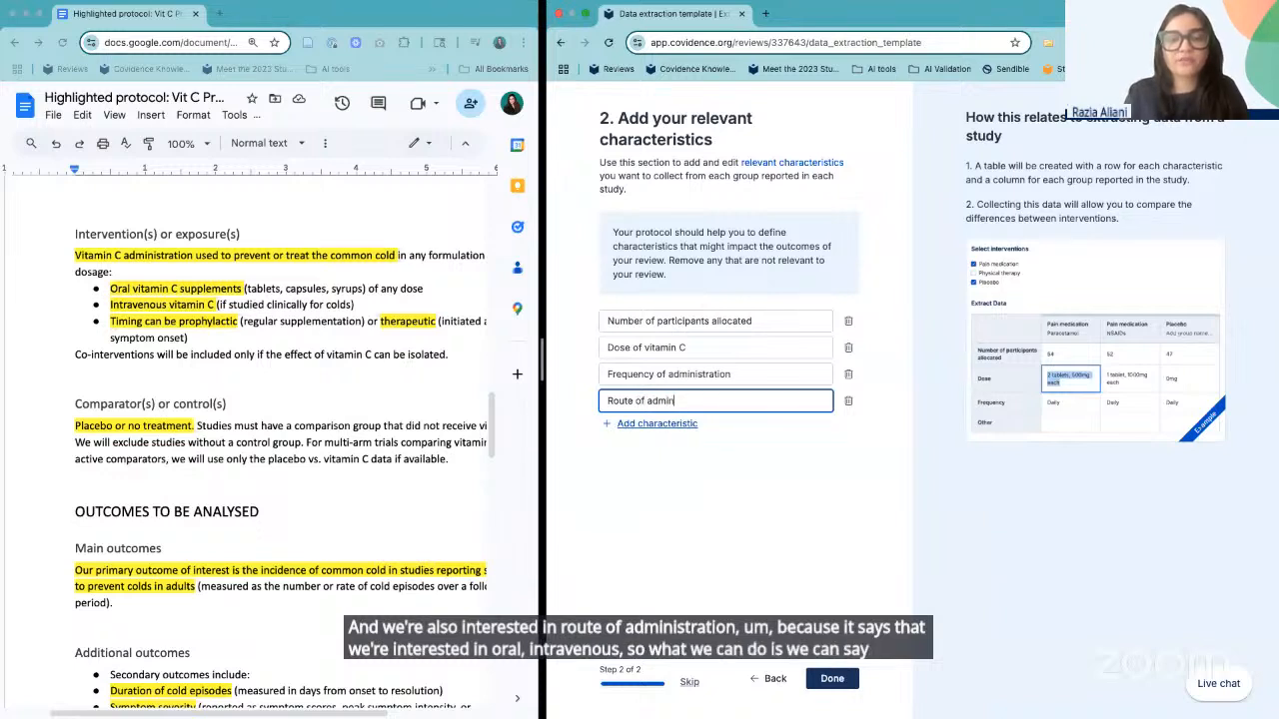
{"action": "type", "text": "istration "}
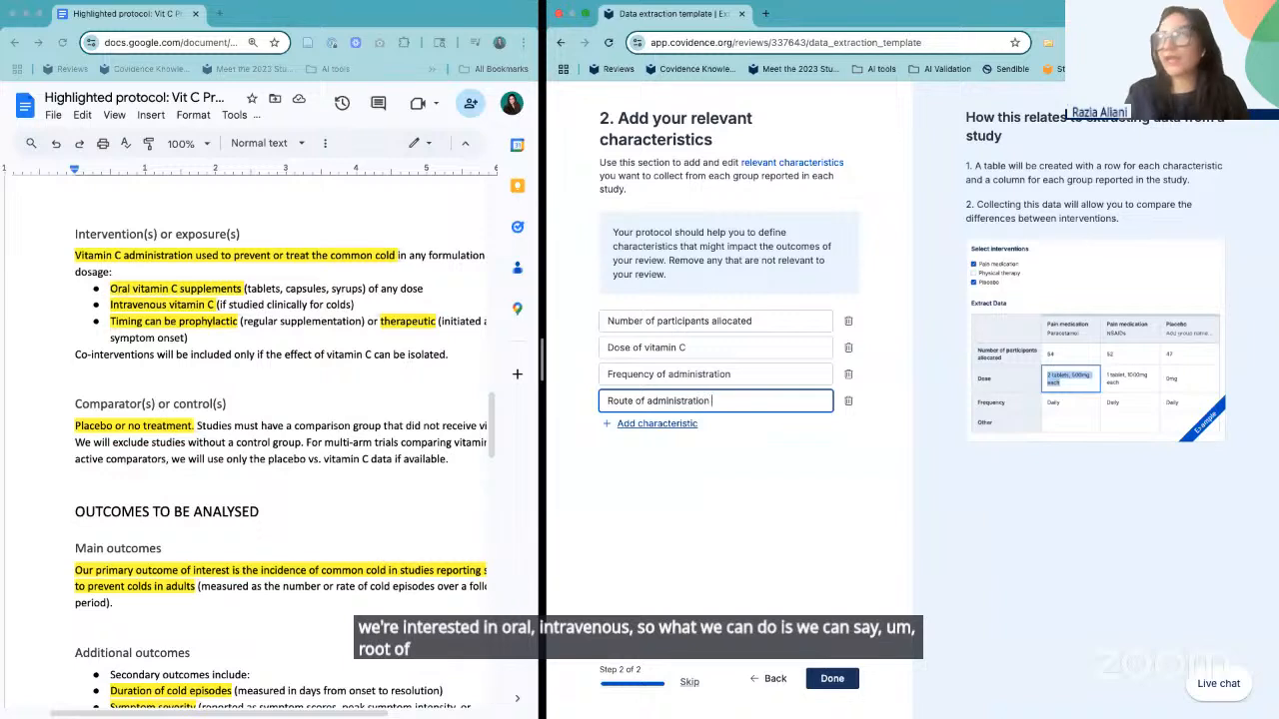
{"action": "type", "text": "(o"}
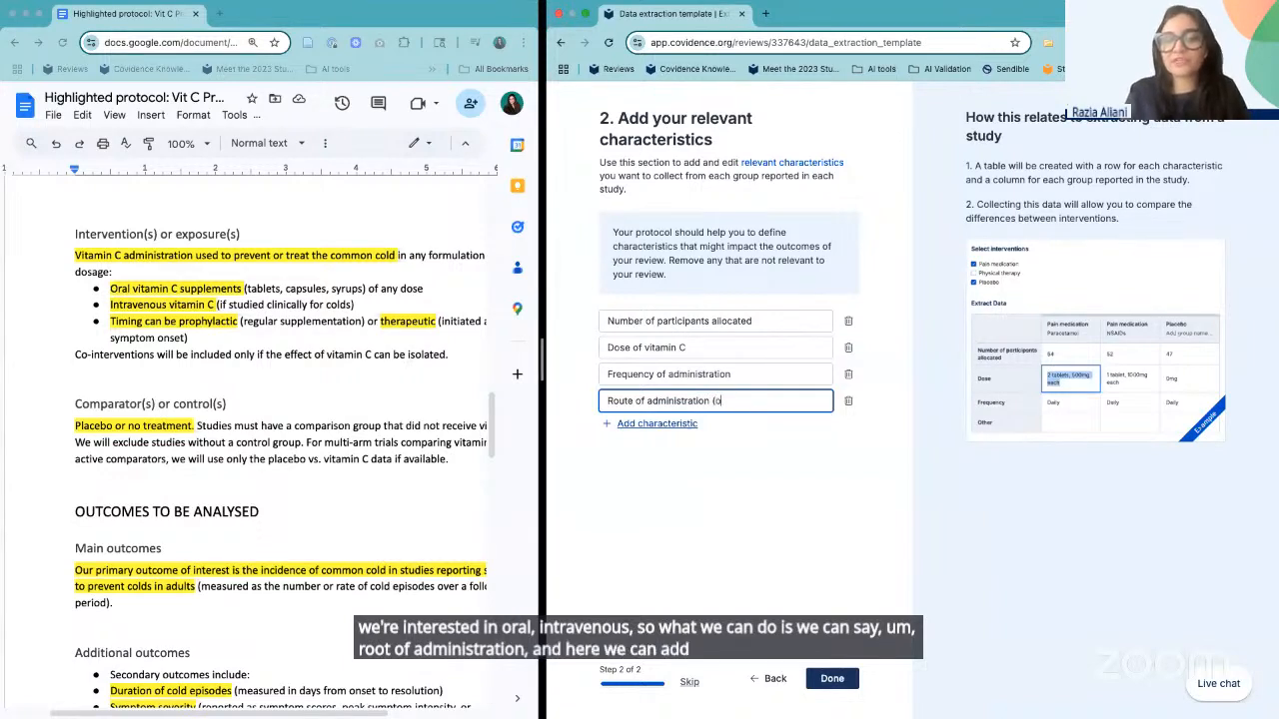
{"action": "type", "text": "ral, IC"}
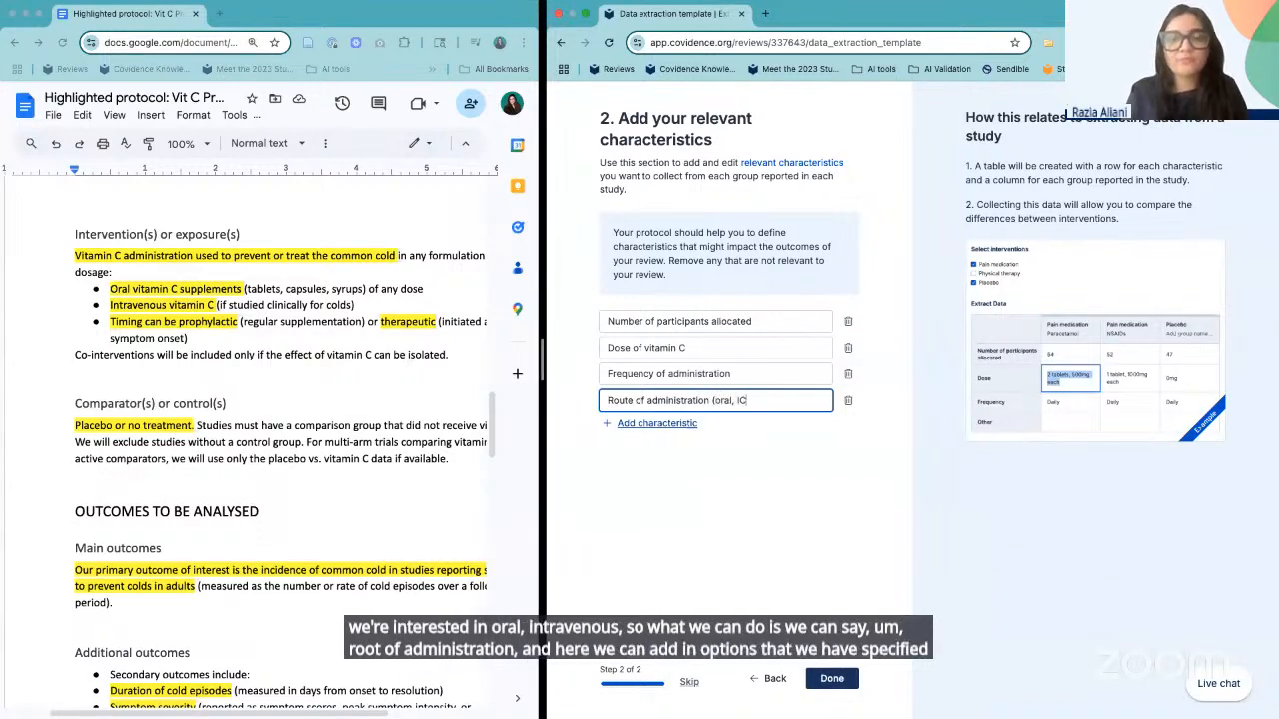
{"action": "type", "text": ", othr"}
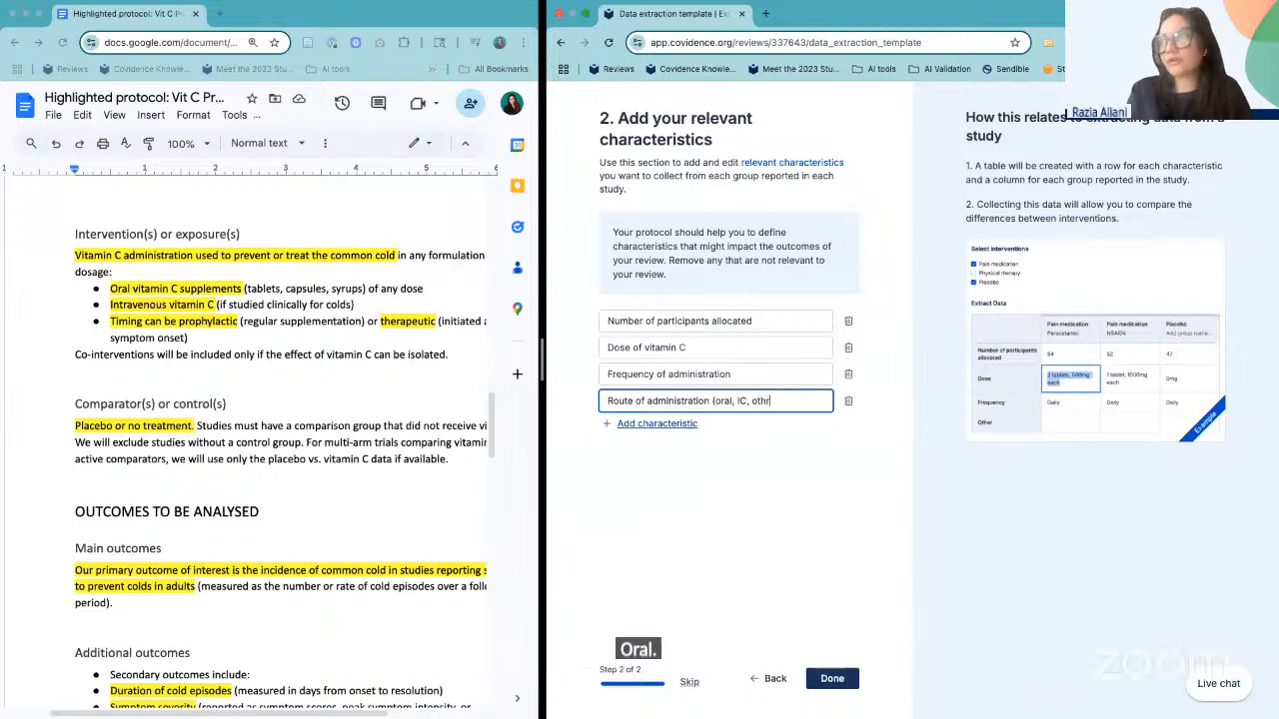
{"action": "key", "text": "BackSpace"}
{"action": "key", "text": "BackSpace"}
{"action": "key", "text": "BackSpace"}
{"action": "key", "text": "BackSpace"}
{"action": "key", "text": "BackSpace"}
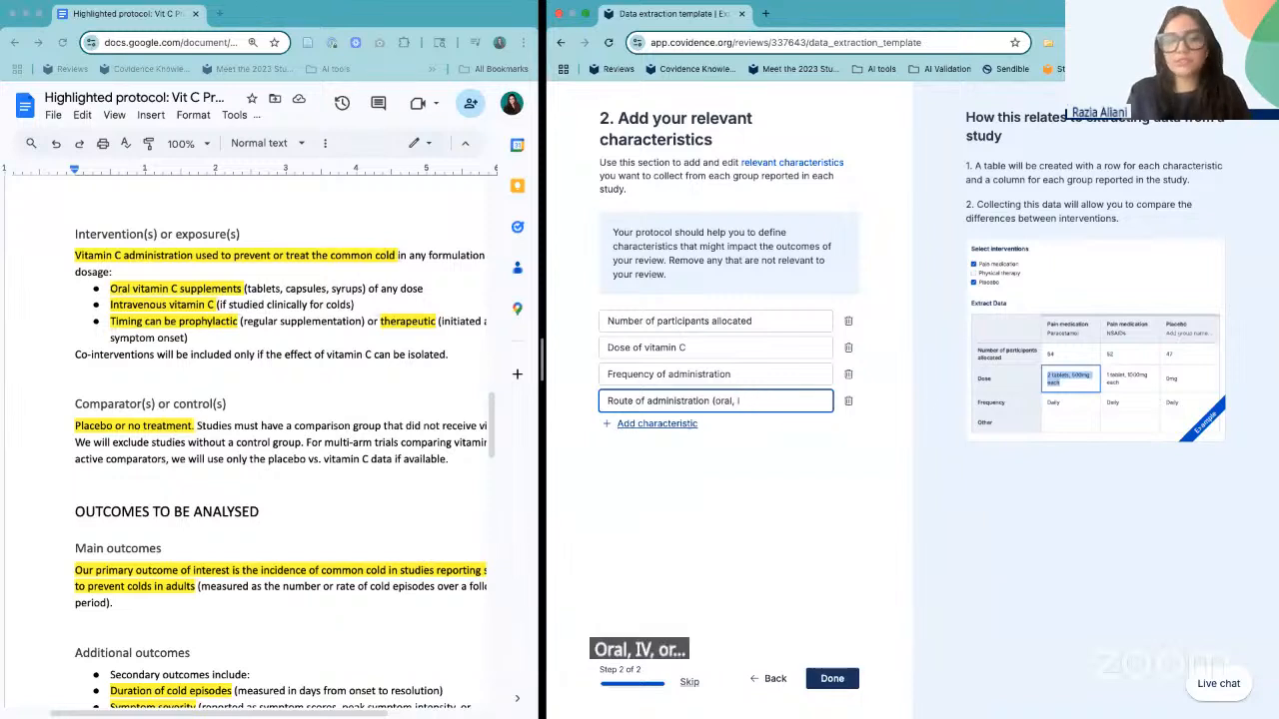
{"action": "type", "text": ", oth"}
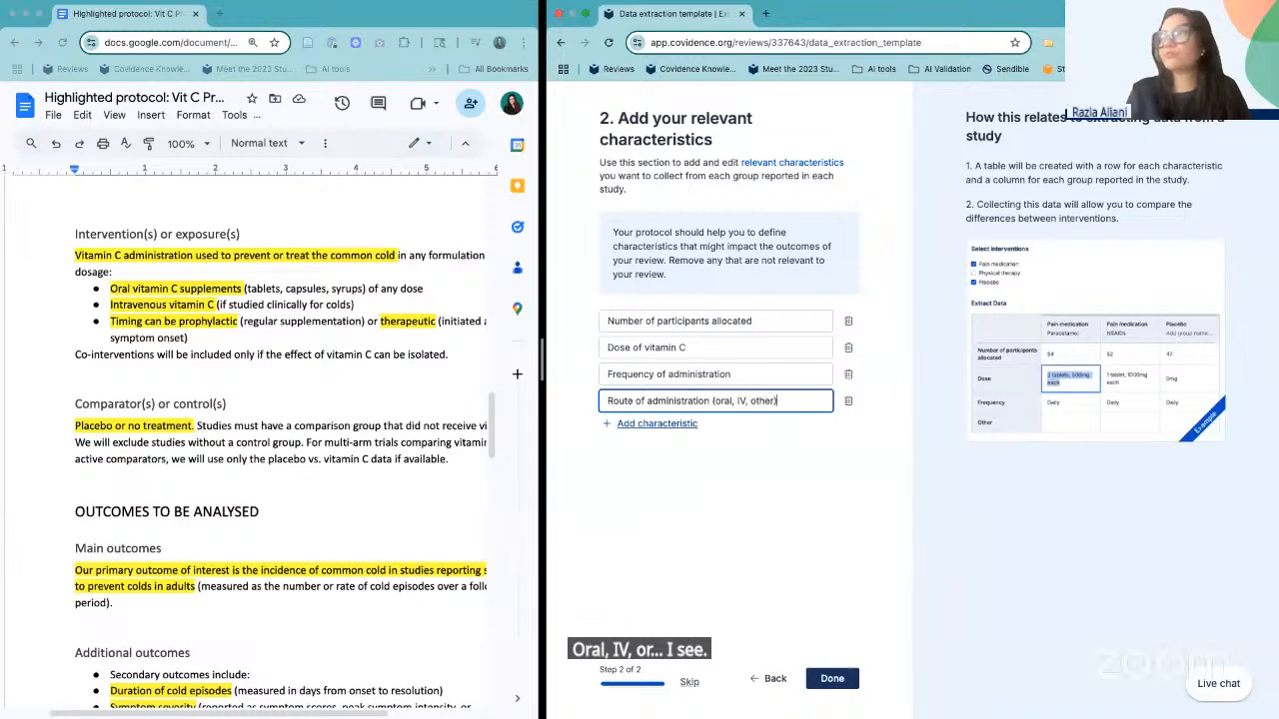
{"action": "type", "text": "er)"}
- Add a characteristic named "Formulation (tablets, capsules, syrups)", copying the listed forms from the protocol's oral supplements criterion
{"action": "left_click", "coordinate": [639, 423]}
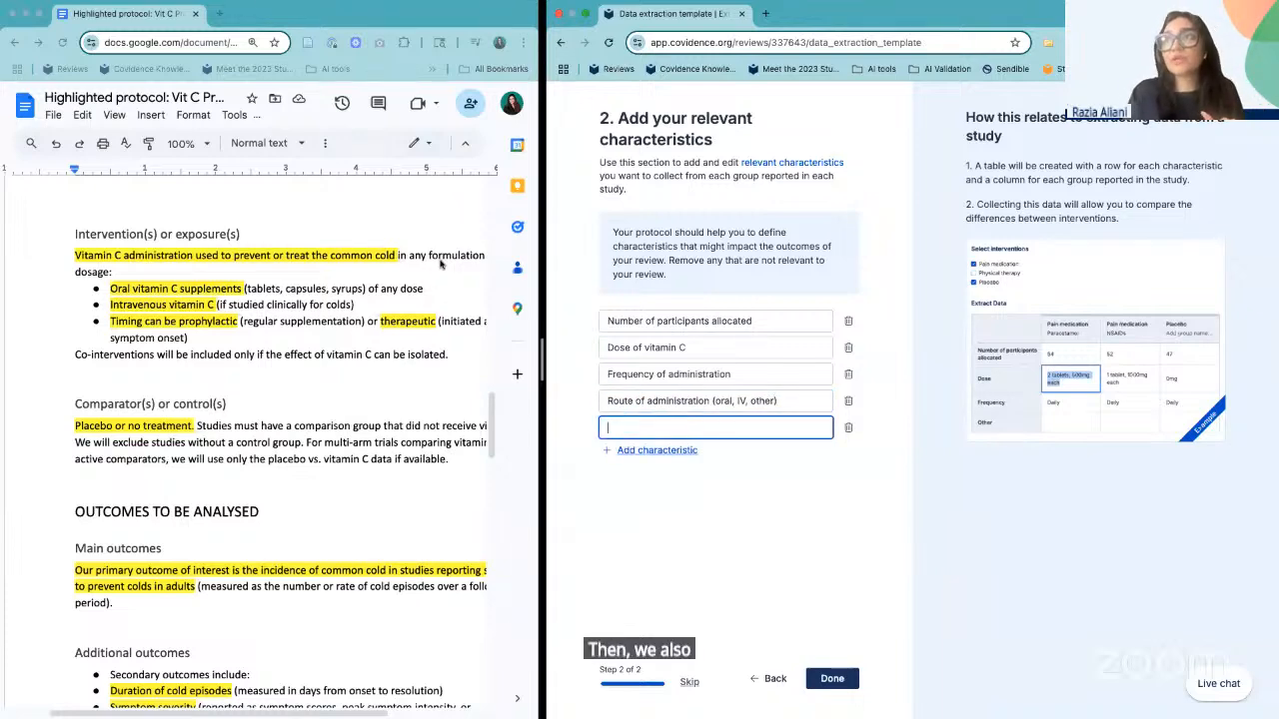
{"action": "scroll", "coordinate": [440, 263], "scroll_direction": "right", "scroll_amount": 2}
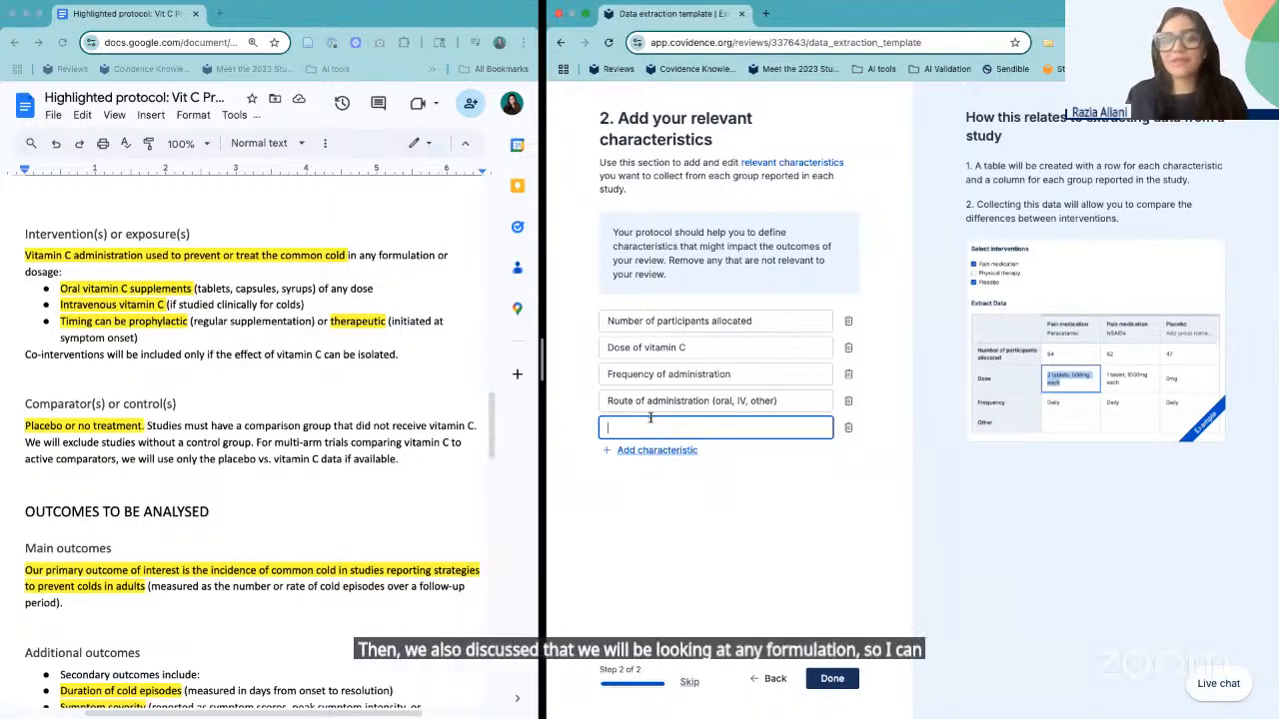
{"action": "type", "text": "For"}
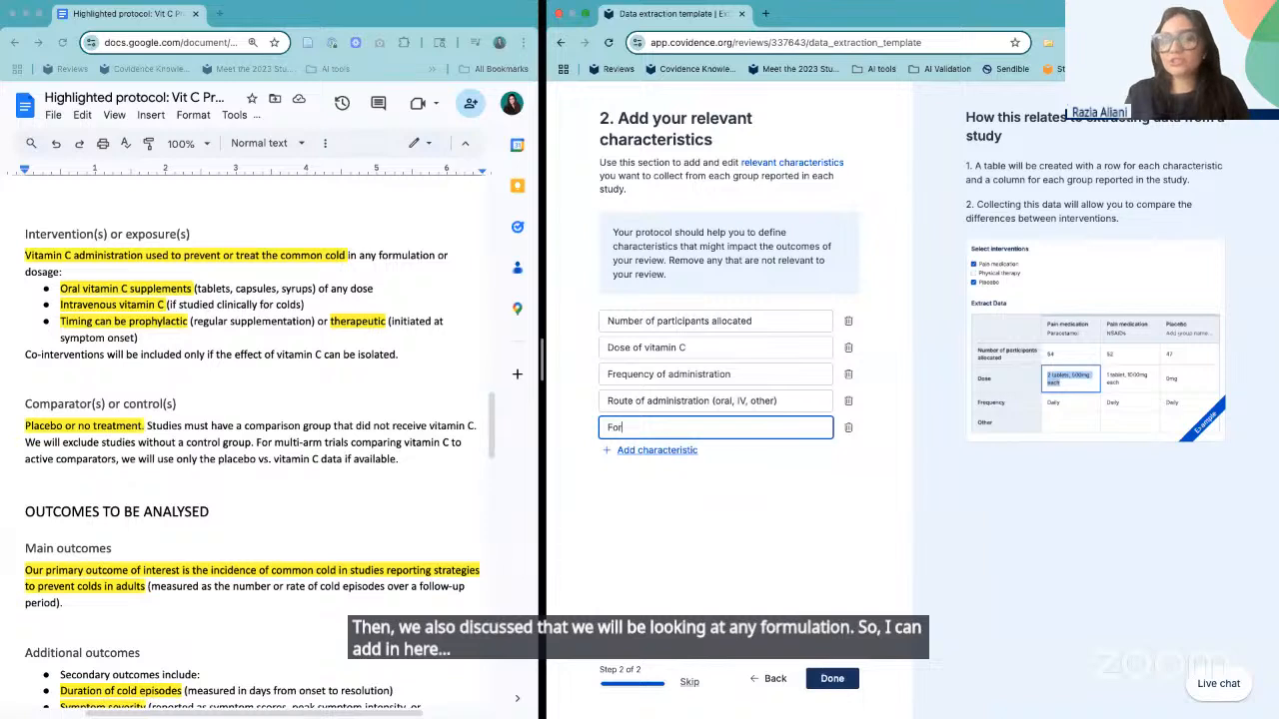
{"action": "type", "text": "mulati"}
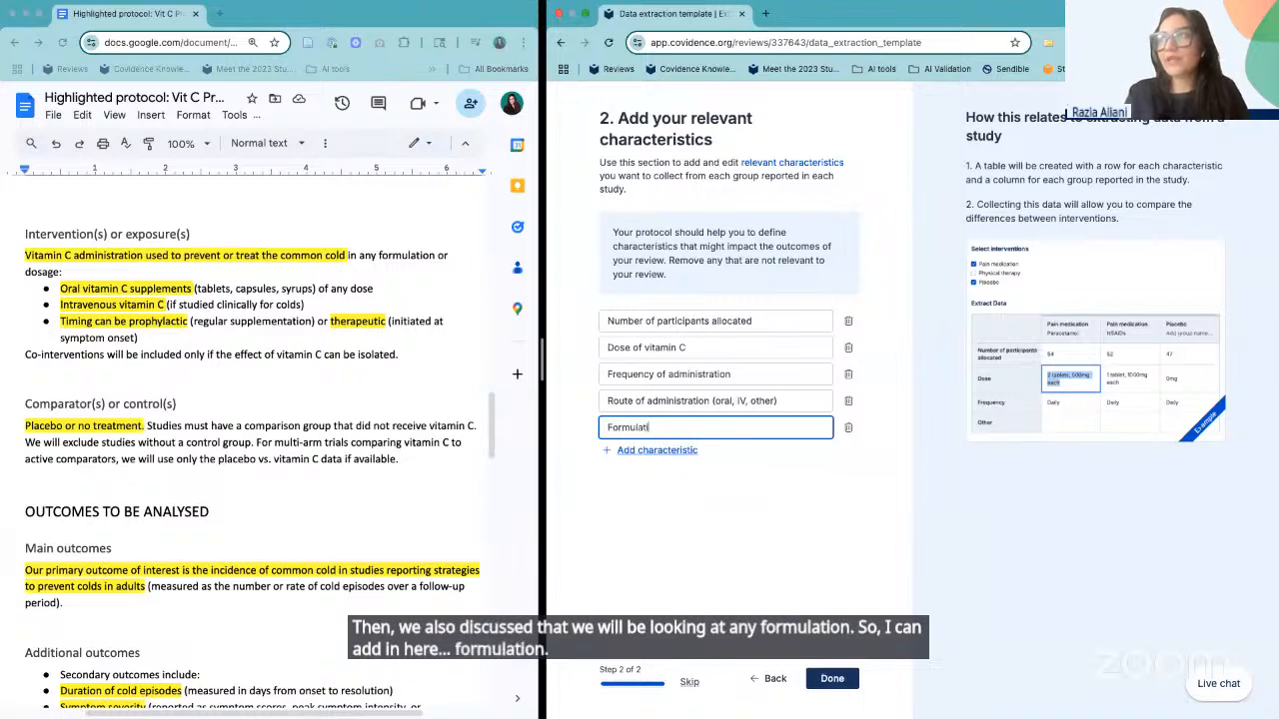
{"action": "type", "text": "on"}
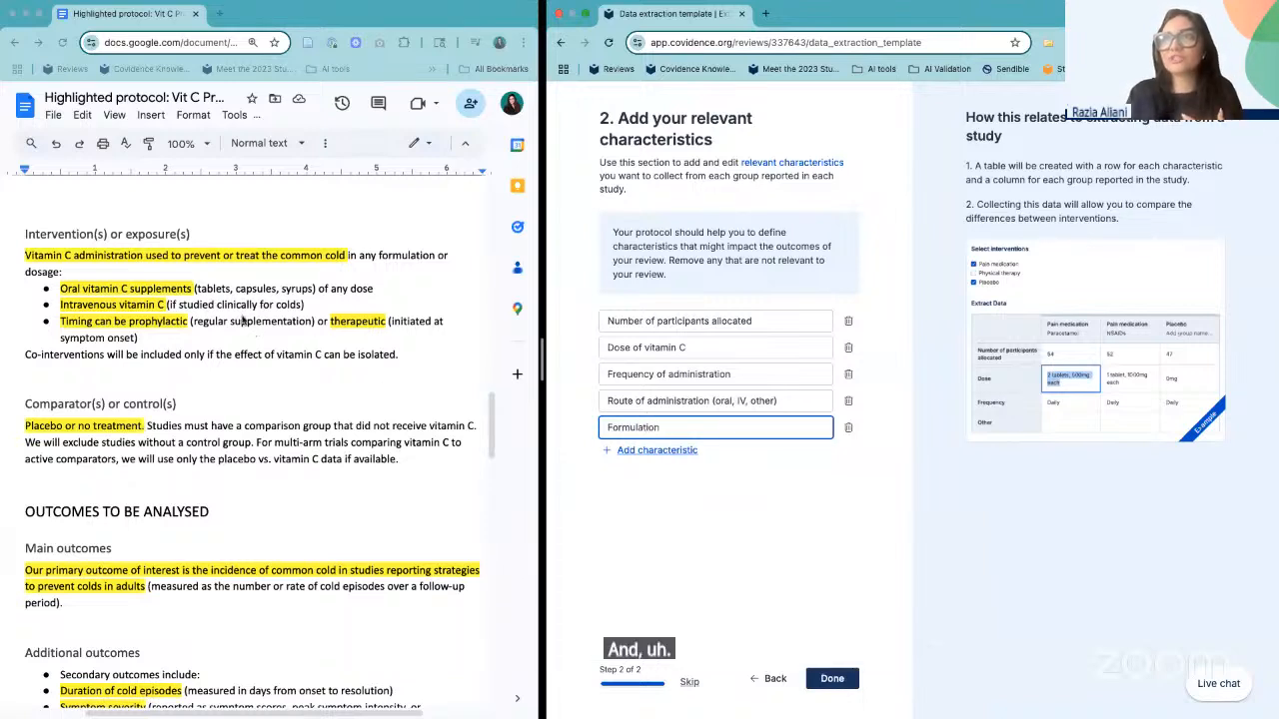
{"action": "left_click", "coordinate": [198, 288]}
{"action": "left_click_drag", "start_coordinate": [197, 288], "coordinate": [312, 289]}
{"action": "right_click", "coordinate": [305, 288]}
{"action": "left_click", "coordinate": [278, 329]}
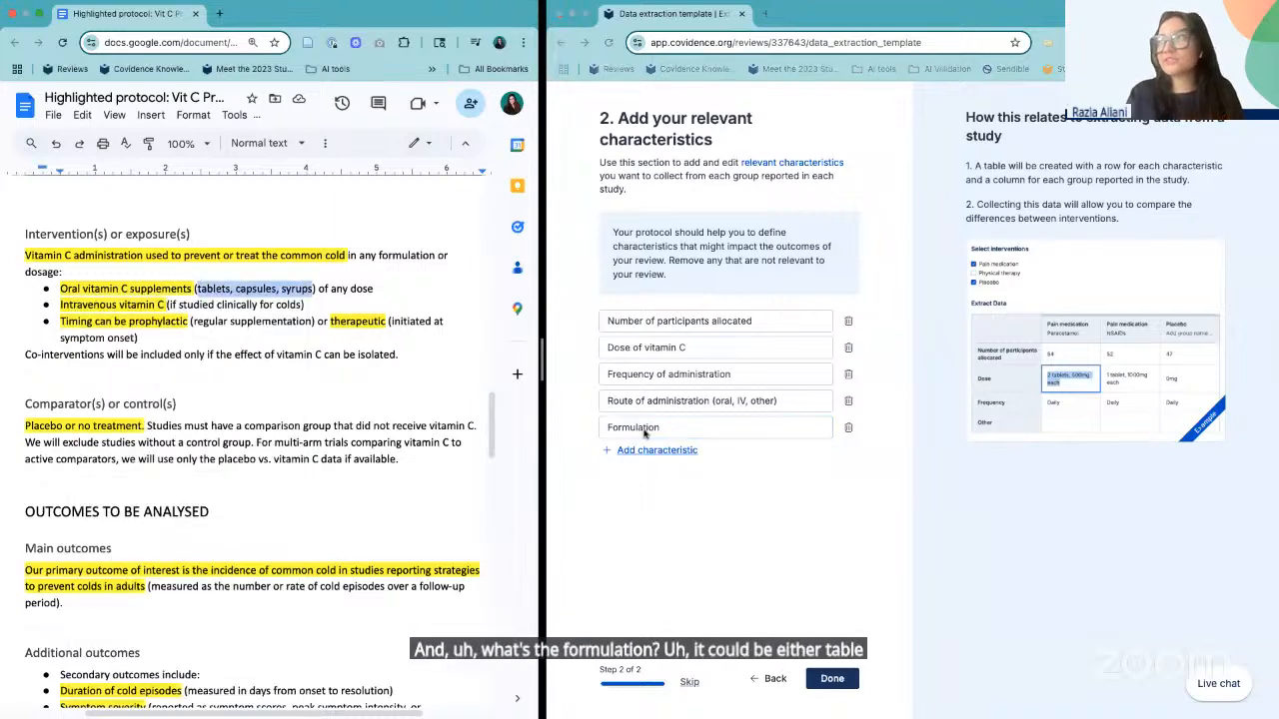
{"action": "left_click", "coordinate": [673, 432]}
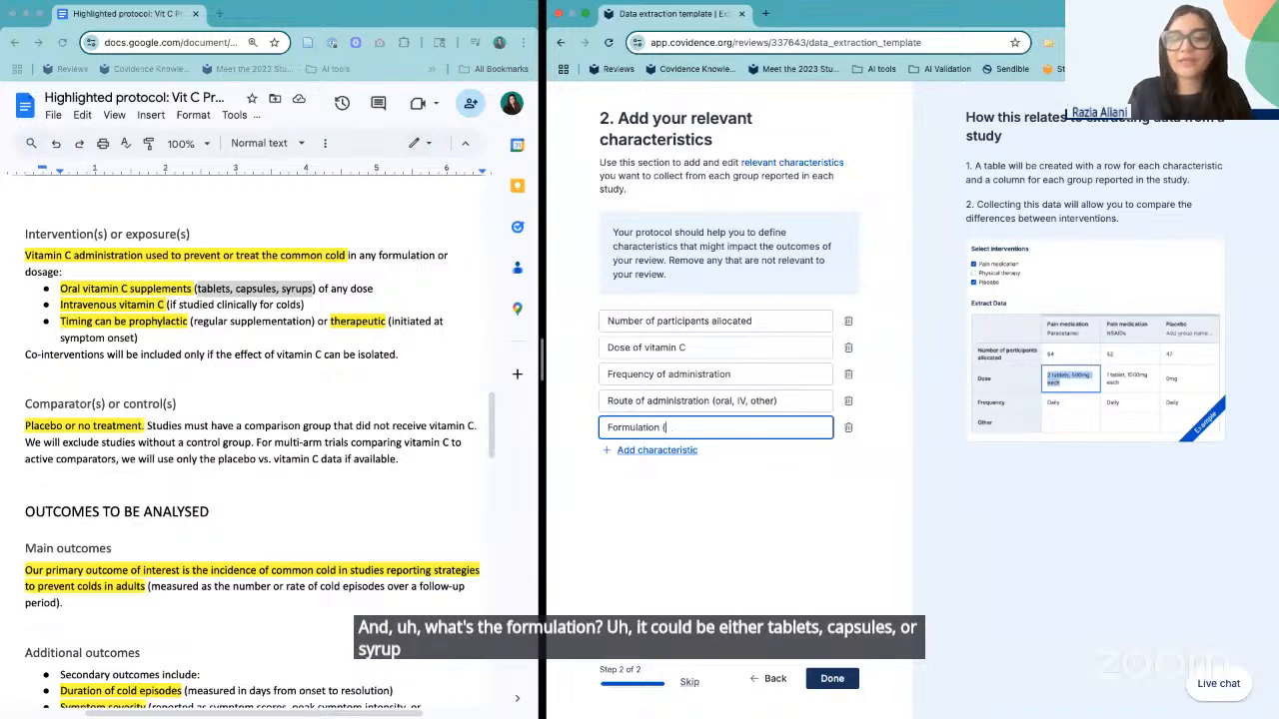
{"action": "key", "text": "ctrl+v"}
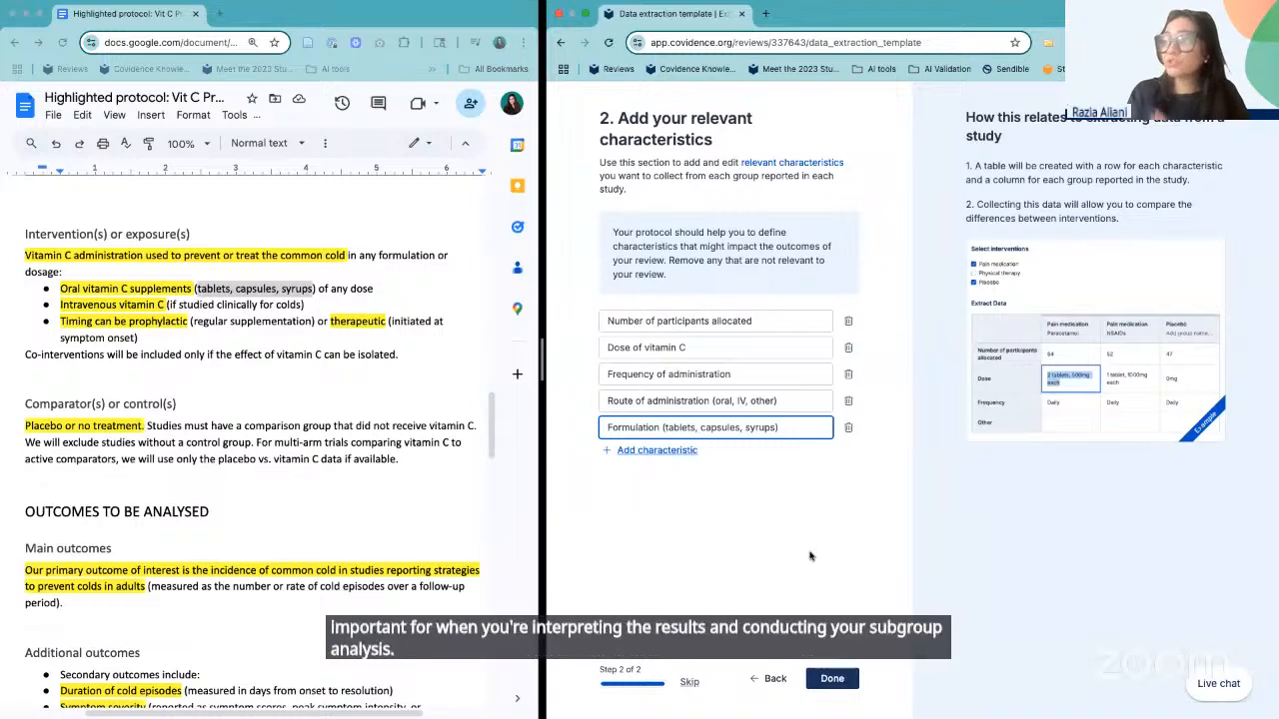
- Complete the Interventions set-up and expand the example continuous outcome in the Outcomes section to check its type options
{"action": "left_click", "coordinate": [831, 678]}
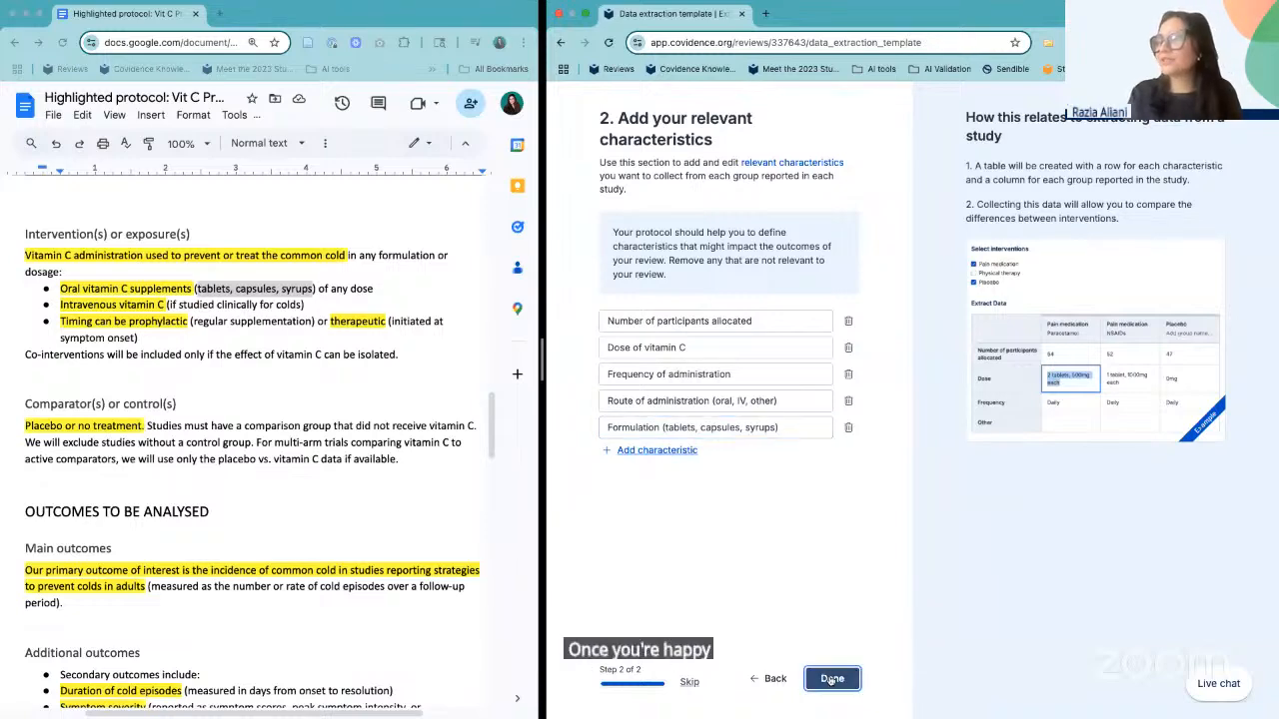
{"action": "scroll", "coordinate": [789, 502], "scroll_direction": "down", "scroll_amount": 1}
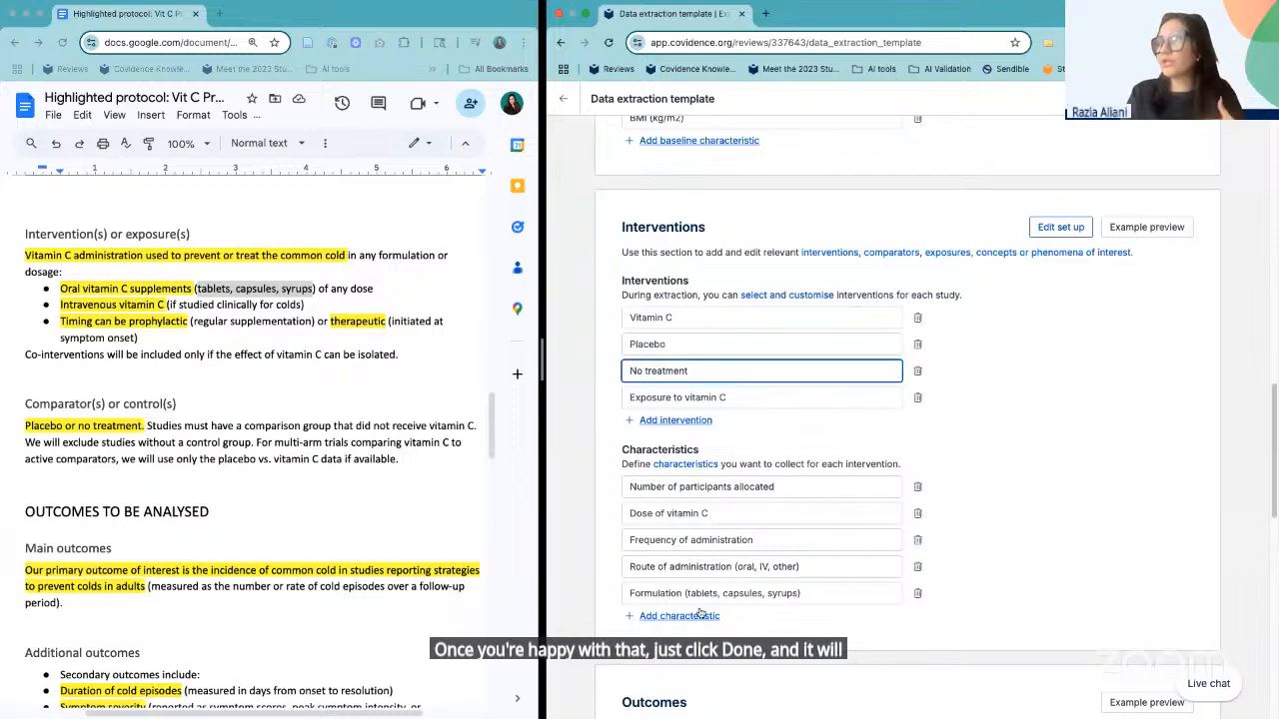
{"action": "scroll", "coordinate": [698, 600], "scroll_direction": "down", "scroll_amount": 5}
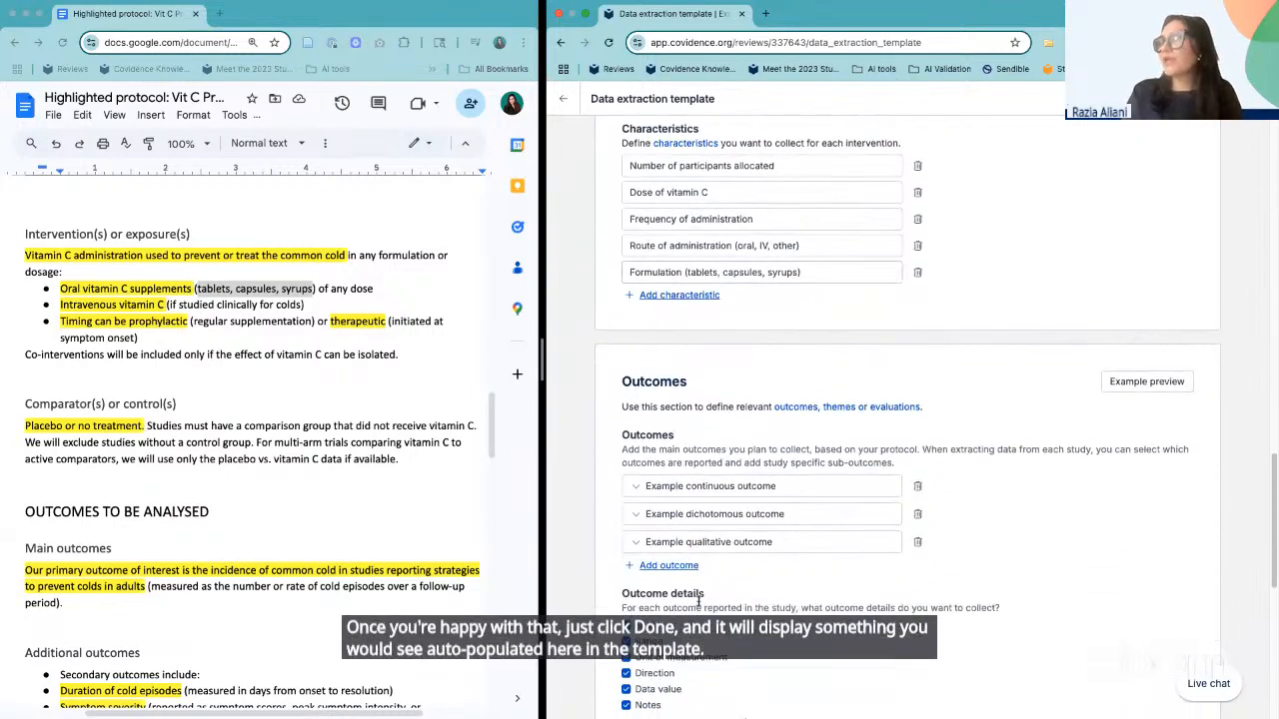
{"action": "scroll", "coordinate": [698, 601], "scroll_direction": "up", "scroll_amount": 1}
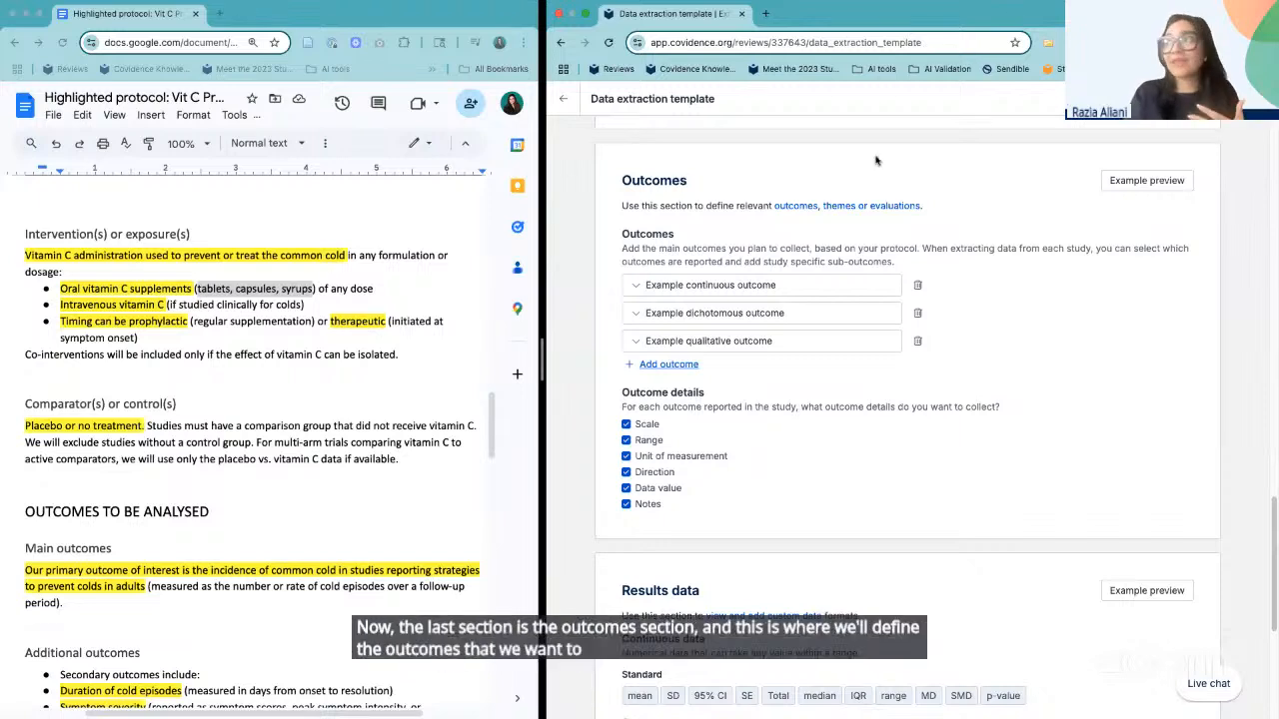
{"action": "left_click", "coordinate": [694, 287]}
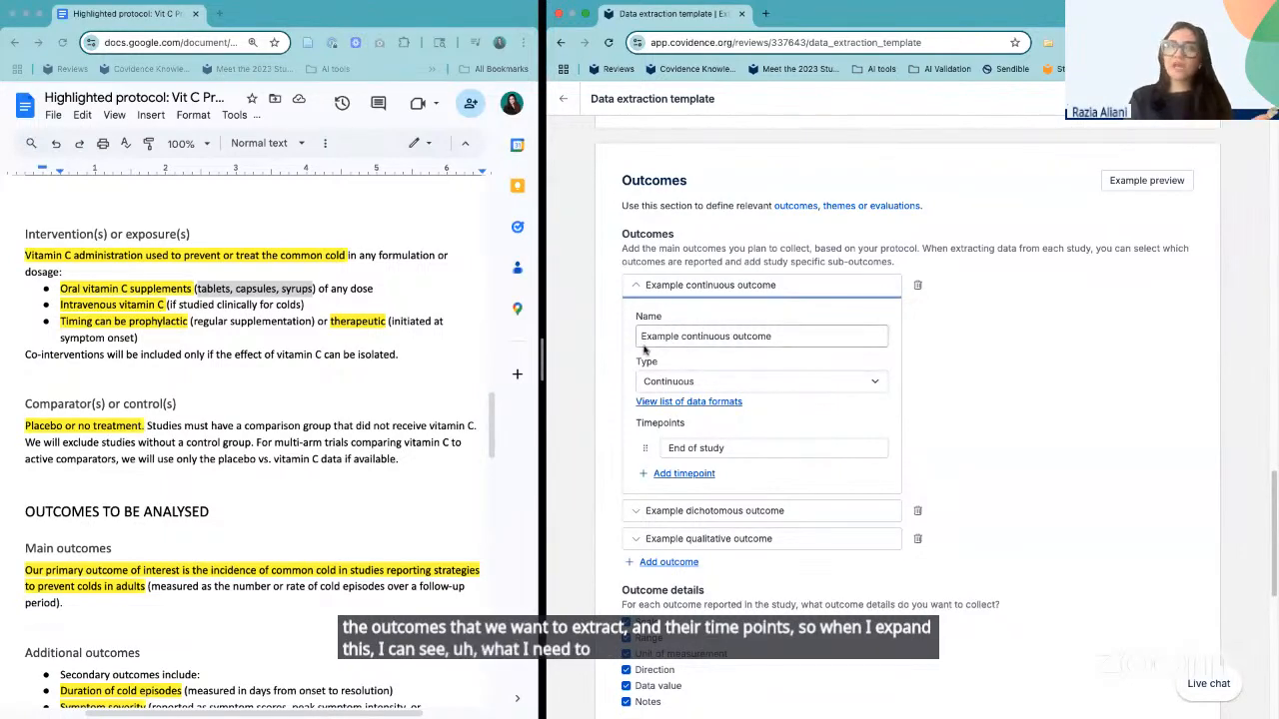
{"action": "left_click", "coordinate": [697, 381]}
{"action": "left_click", "coordinate": [697, 377]}
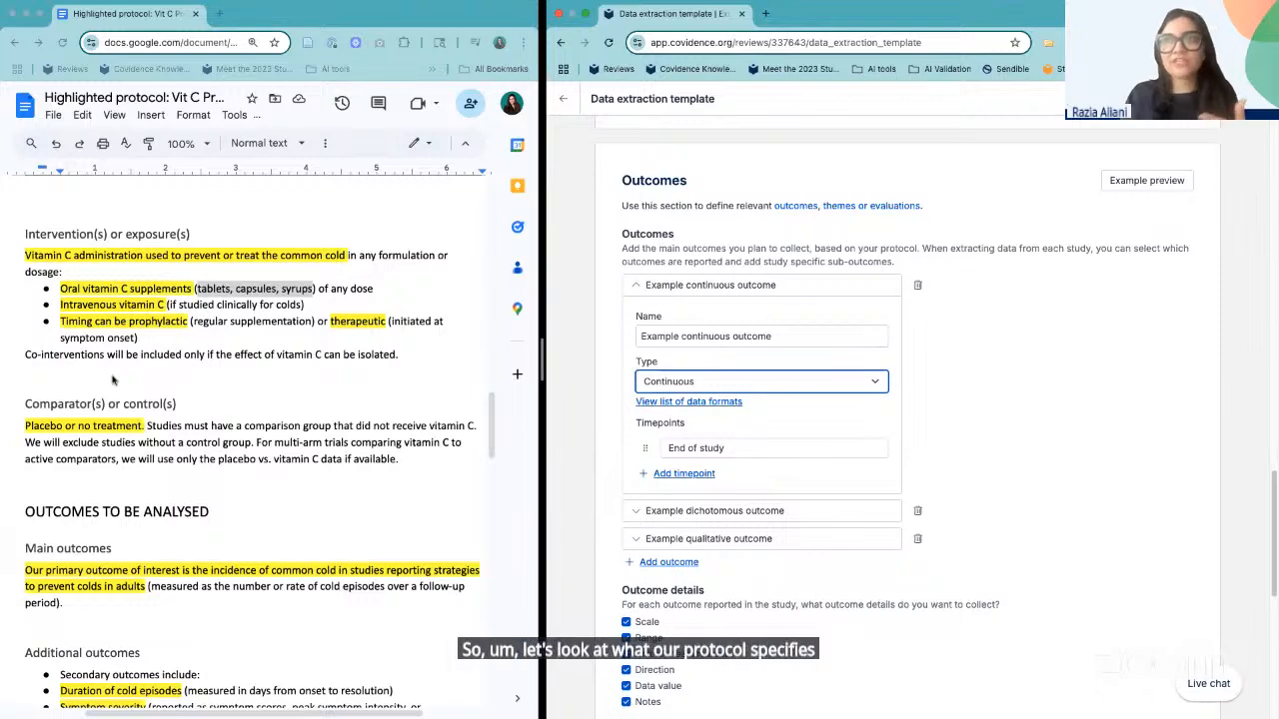
- Rename the example continuous outcome as "Number of colds" and set its type to Dichotomous, following the protocol's main outcome
{"action": "scroll", "coordinate": [112, 379], "scroll_direction": "down", "scroll_amount": 3}
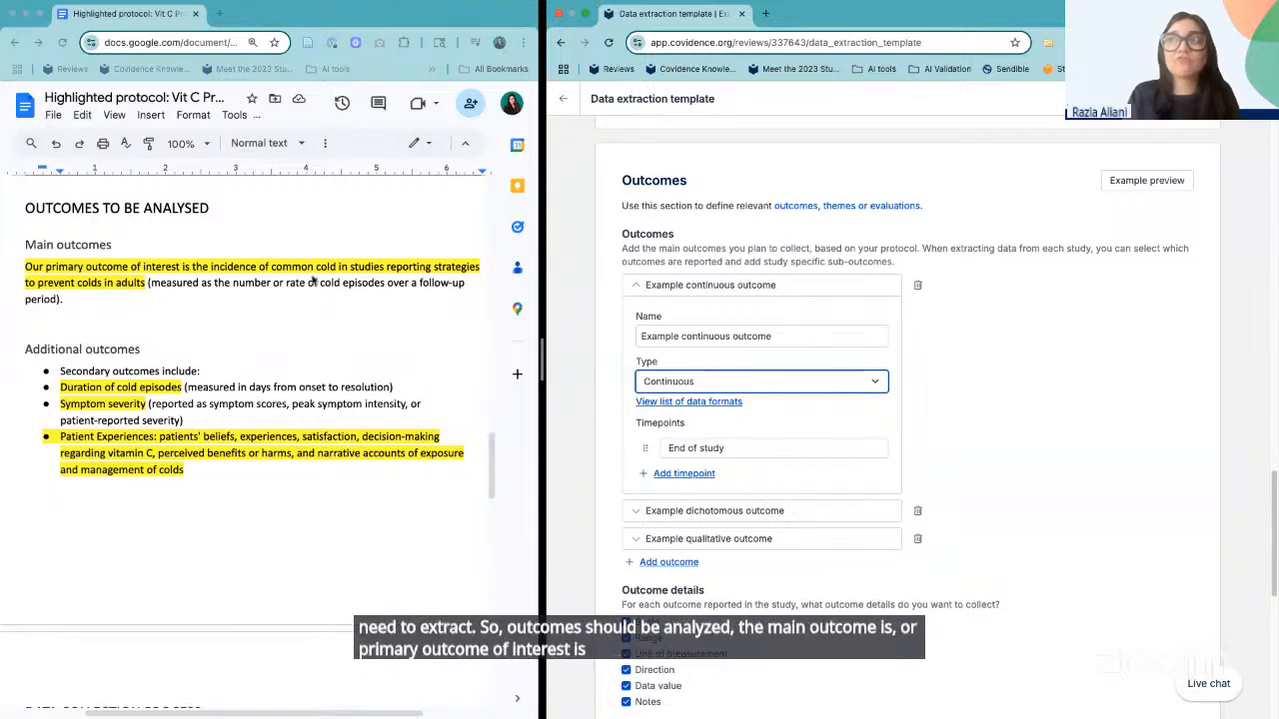
{"action": "scroll", "coordinate": [347, 276], "scroll_direction": "right", "scroll_amount": 1}
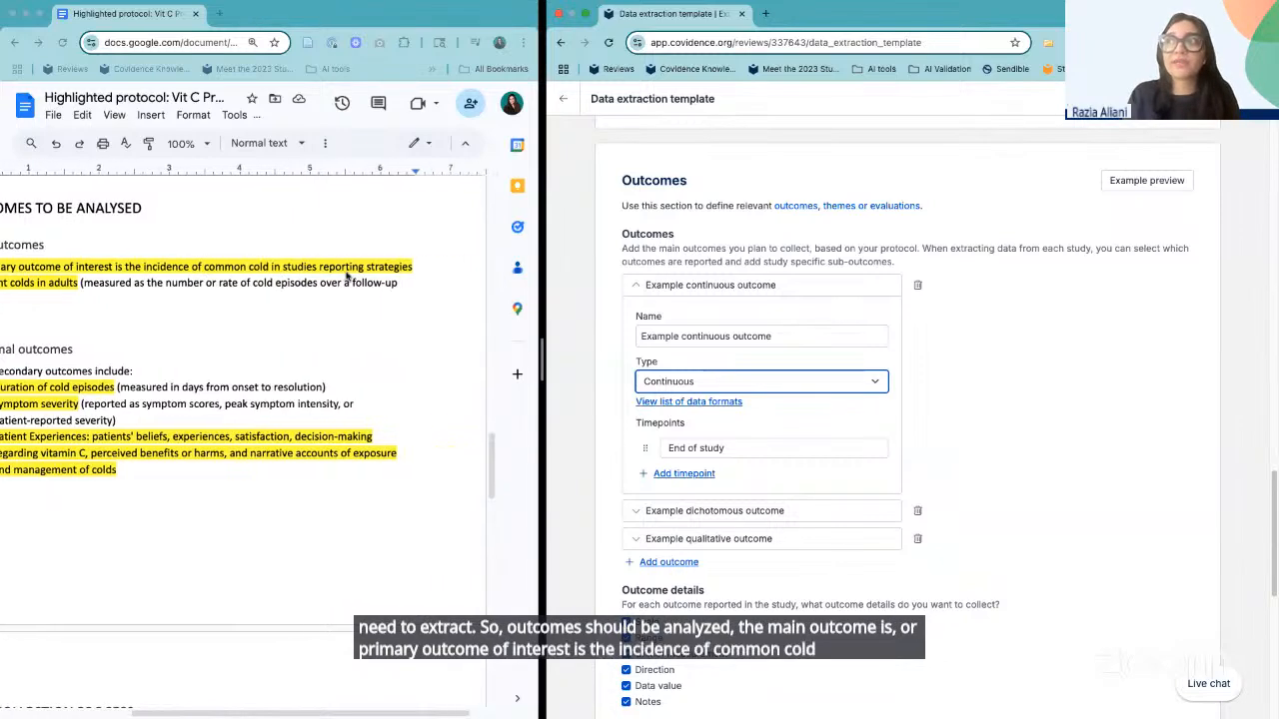
{"action": "scroll", "coordinate": [348, 275], "scroll_direction": "left", "scroll_amount": 1}
{"action": "scroll", "coordinate": [348, 276], "scroll_direction": "right", "scroll_amount": 1}
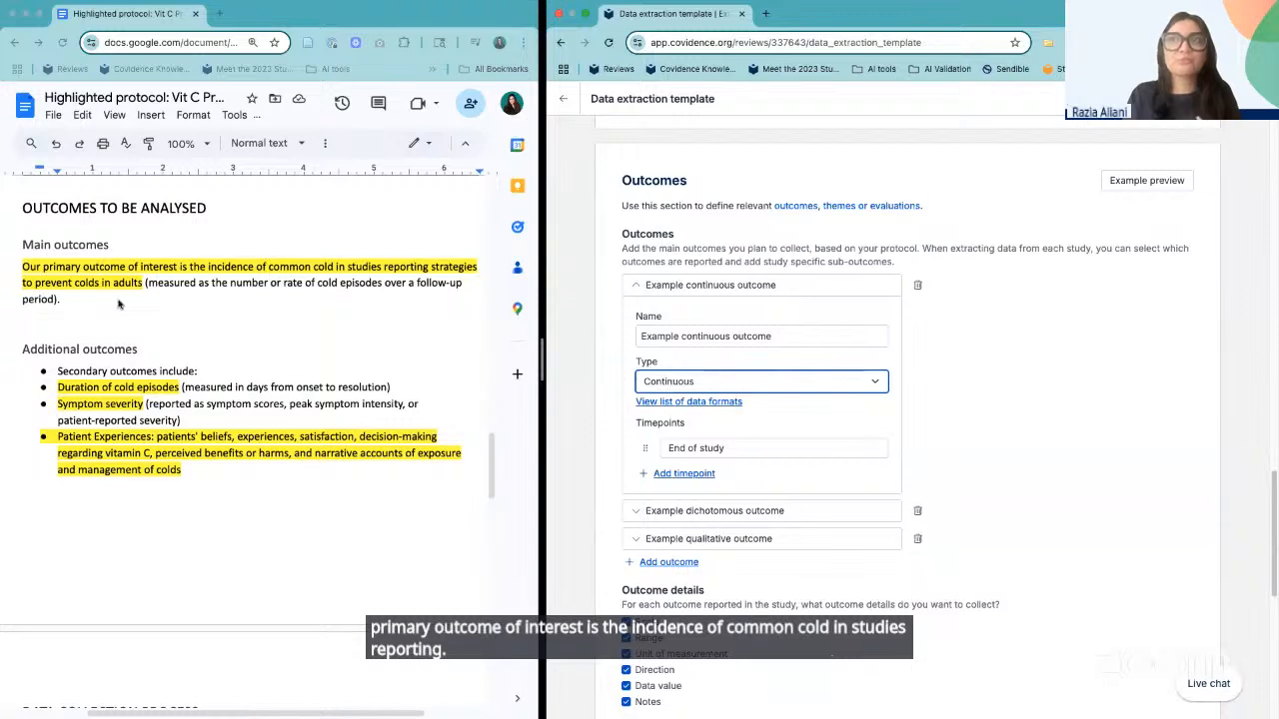
{"action": "scroll", "coordinate": [100, 361], "scroll_direction": "down", "scroll_amount": 1}
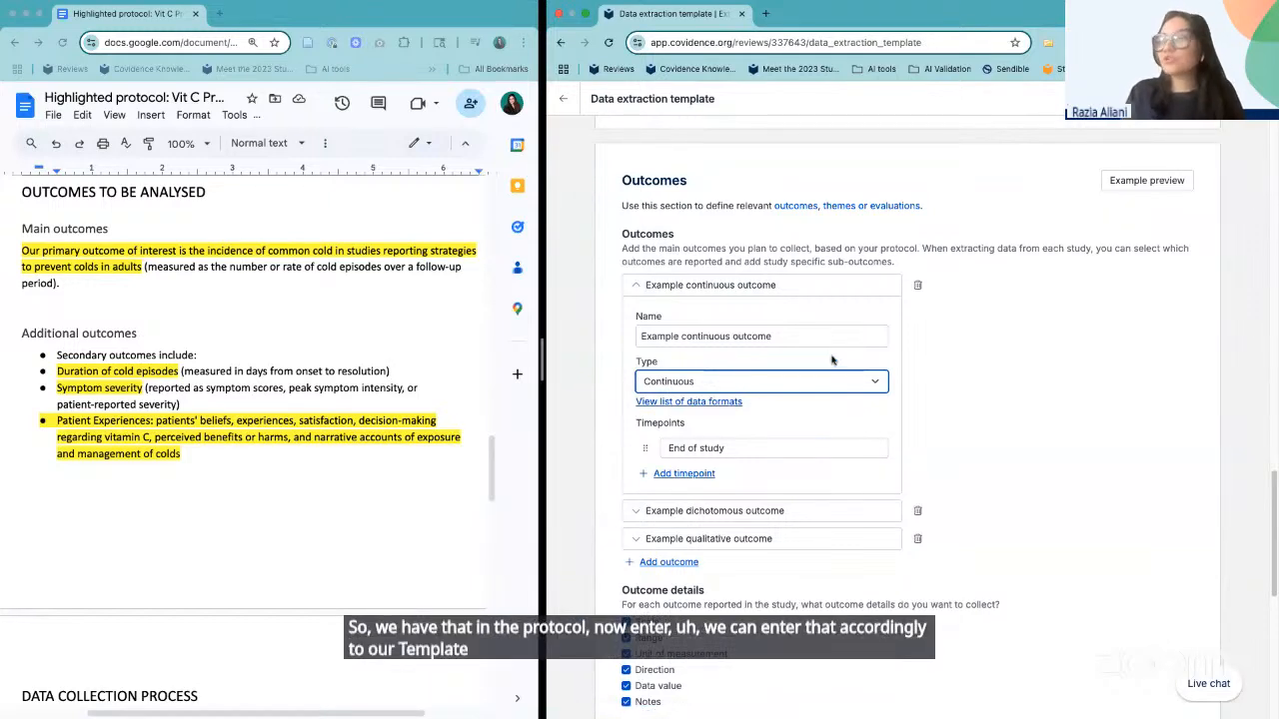
{"action": "scroll", "coordinate": [834, 360], "scroll_direction": "down", "scroll_amount": 1}
{"action": "left_click", "coordinate": [790, 291]}
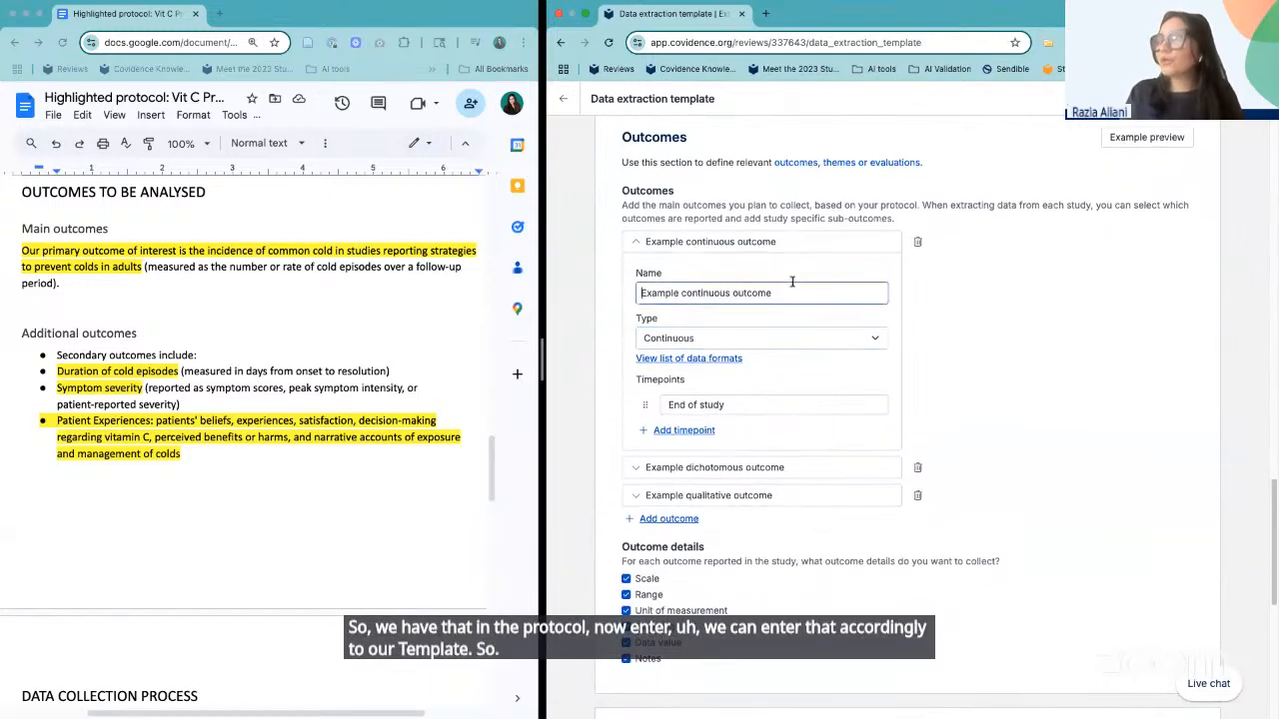
{"action": "left_click_drag", "start_coordinate": [790, 293], "coordinate": [637, 290]}
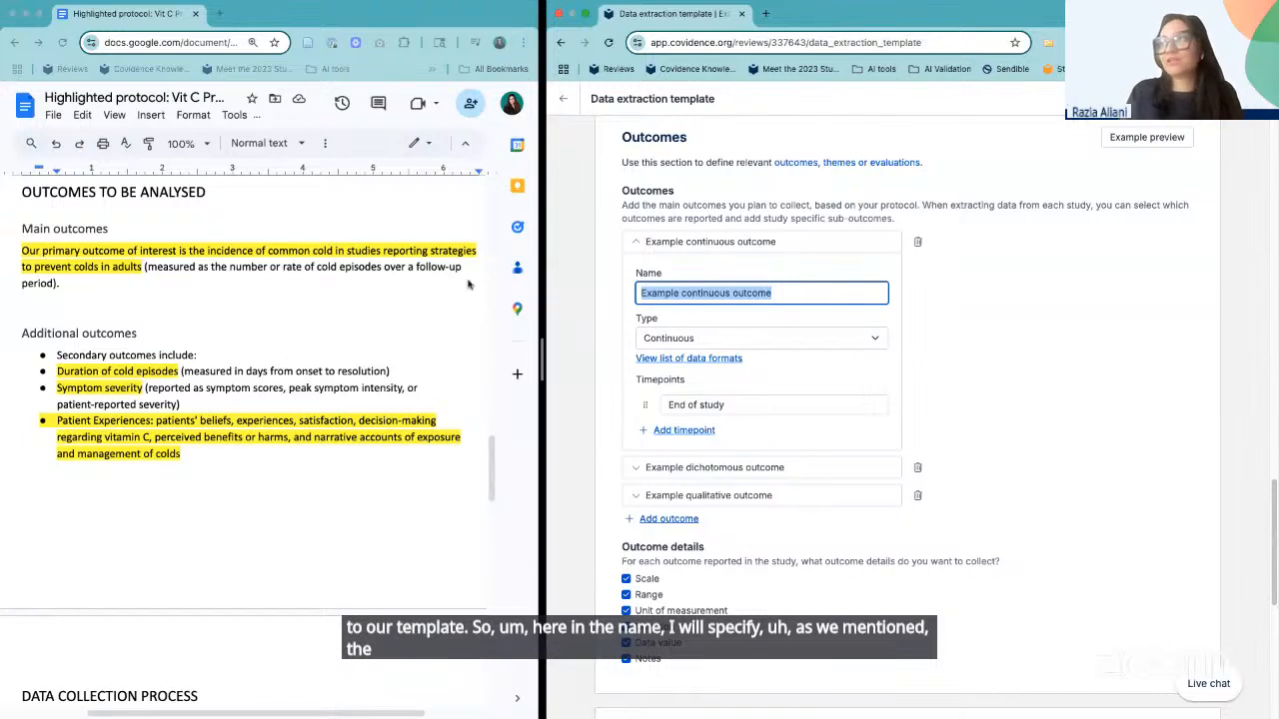
{"action": "type", "text": "Numbe"}
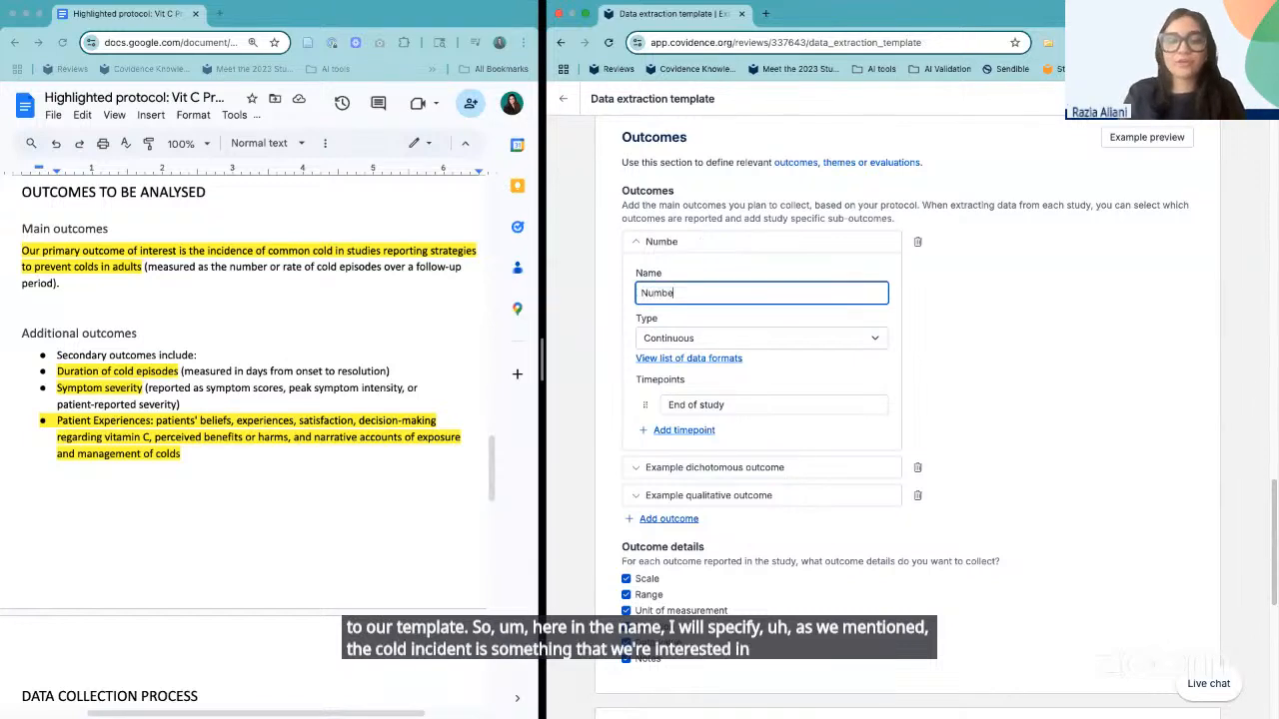
{"action": "type", "text": "r of cold"}
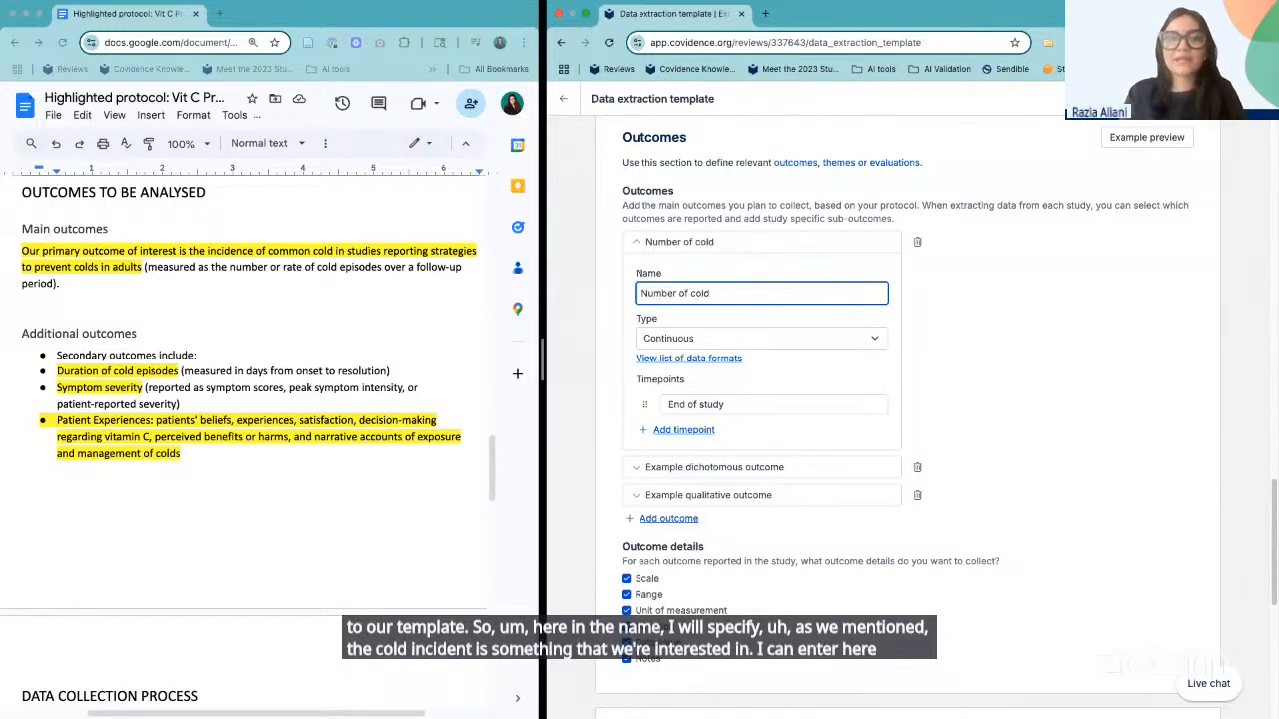
{"action": "type", "text": "s"}
{"action": "left_click", "coordinate": [706, 340]}
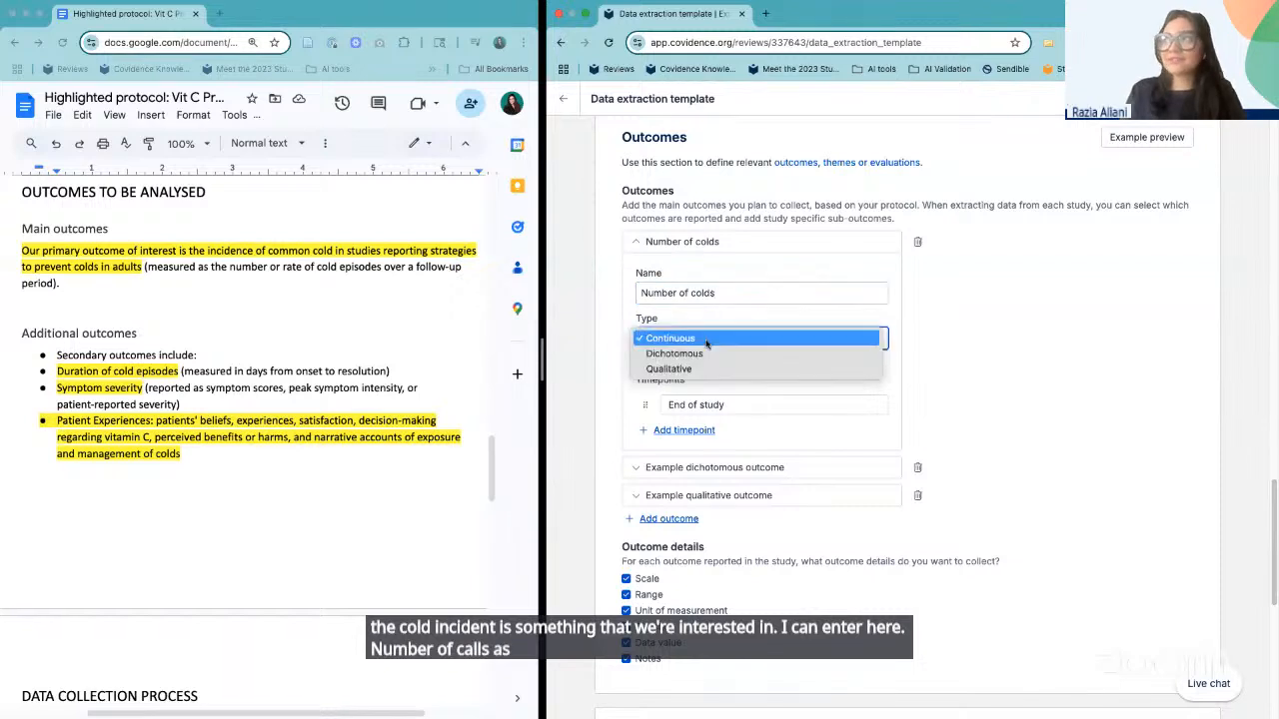
{"action": "left_click", "coordinate": [706, 353]}
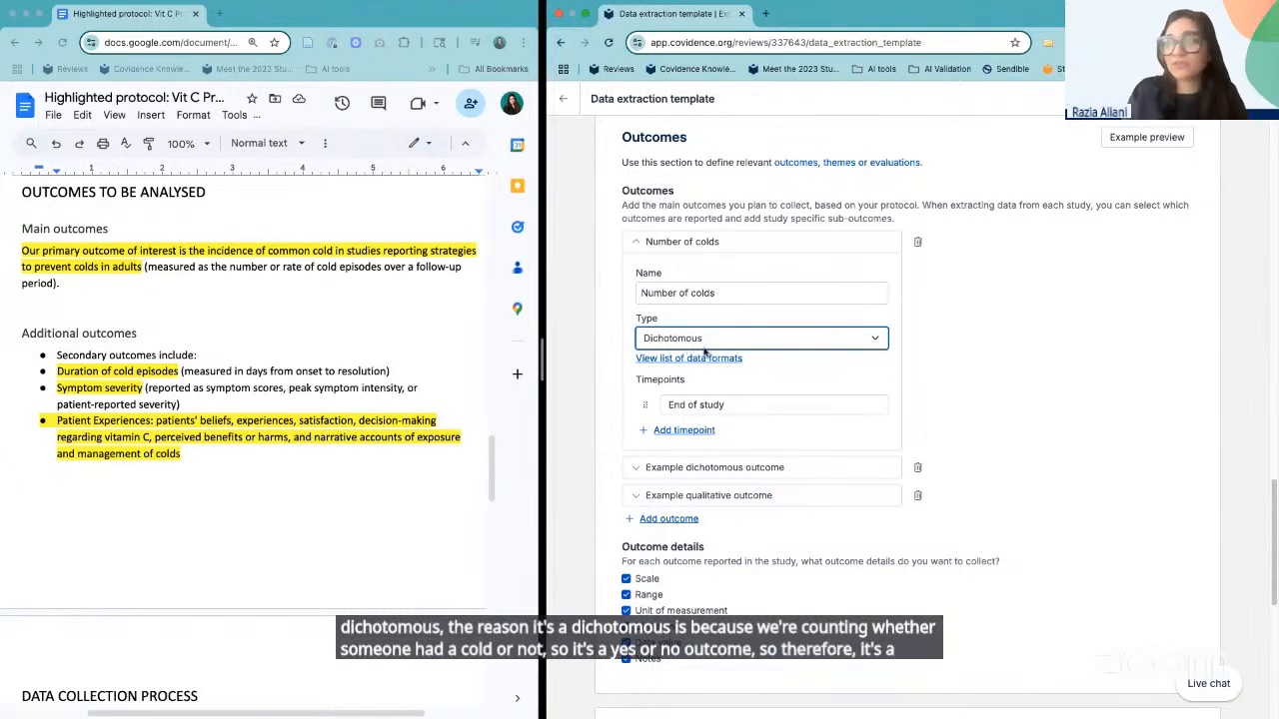
- Add a "Baseline" timepoint to the Number of colds outcome and place it before End of study
{"action": "left_click", "coordinate": [701, 430]}
{"action": "type", "text": "B"}
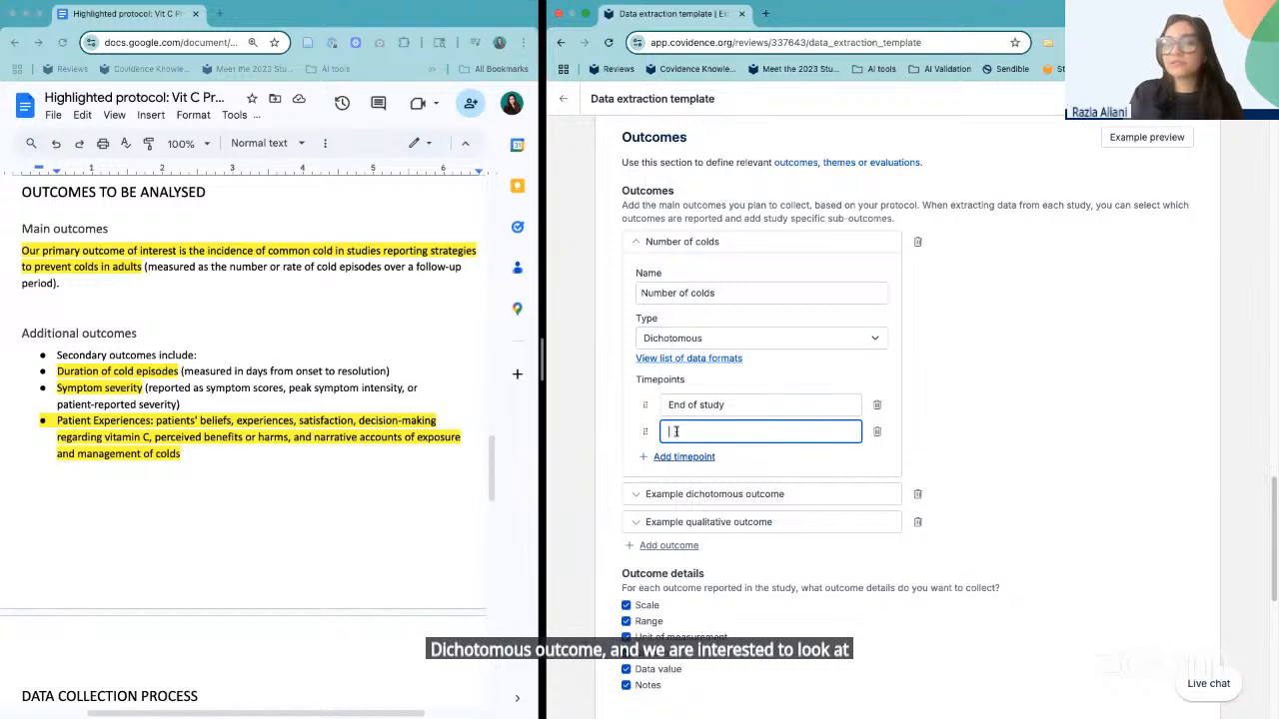
{"action": "type", "text": "aseline"}
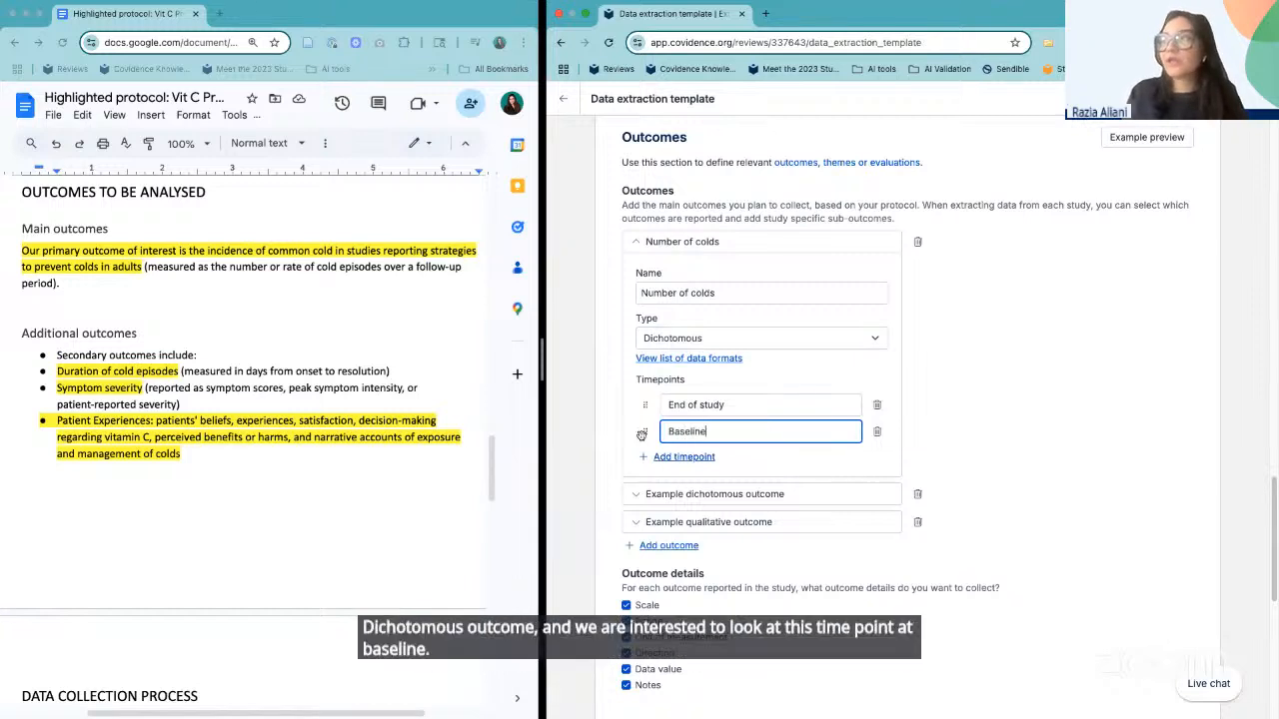
{"action": "left_click_drag", "start_coordinate": [644, 431], "coordinate": [644, 404]}
- Add a "12 weeks" timepoint to the Number of colds outcome and place it between Baseline and End of study
{"action": "left_click", "coordinate": [683, 456]}
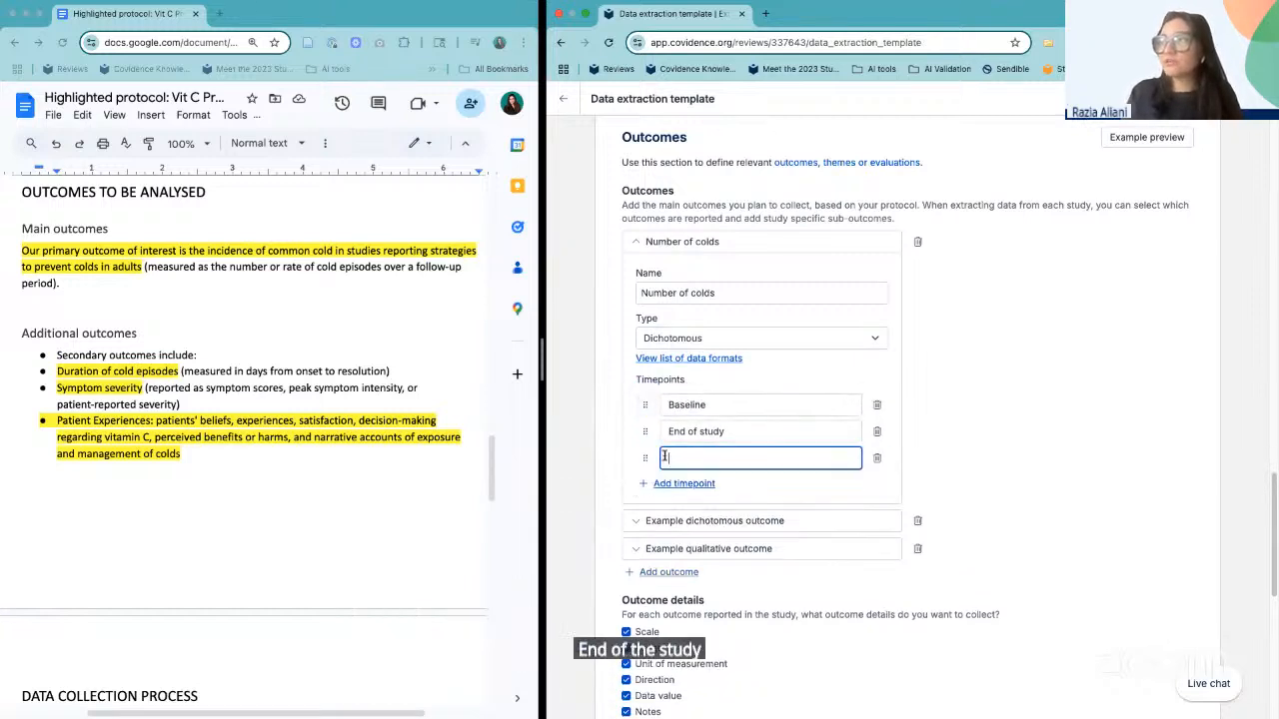
{"action": "type", "text": "12 we"}
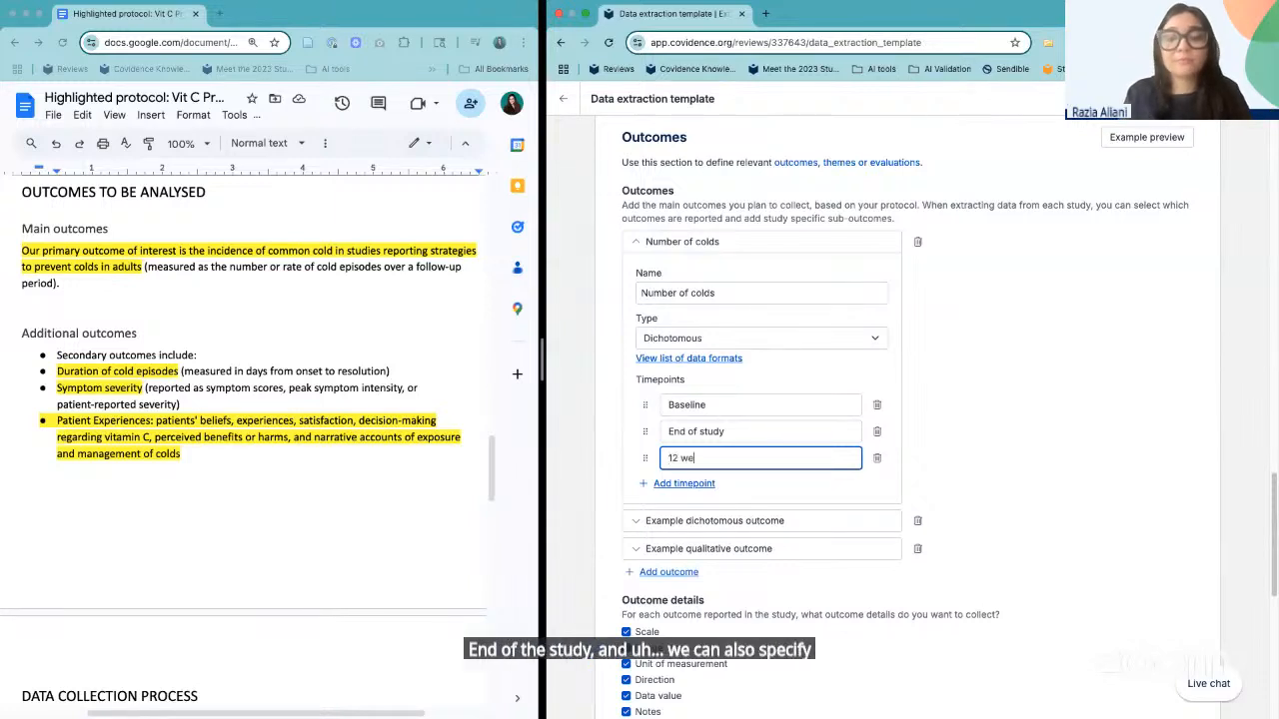
{"action": "type", "text": "kk"}
{"action": "key", "text": "BackSpace"}
{"action": "key", "text": "BackSpace"}
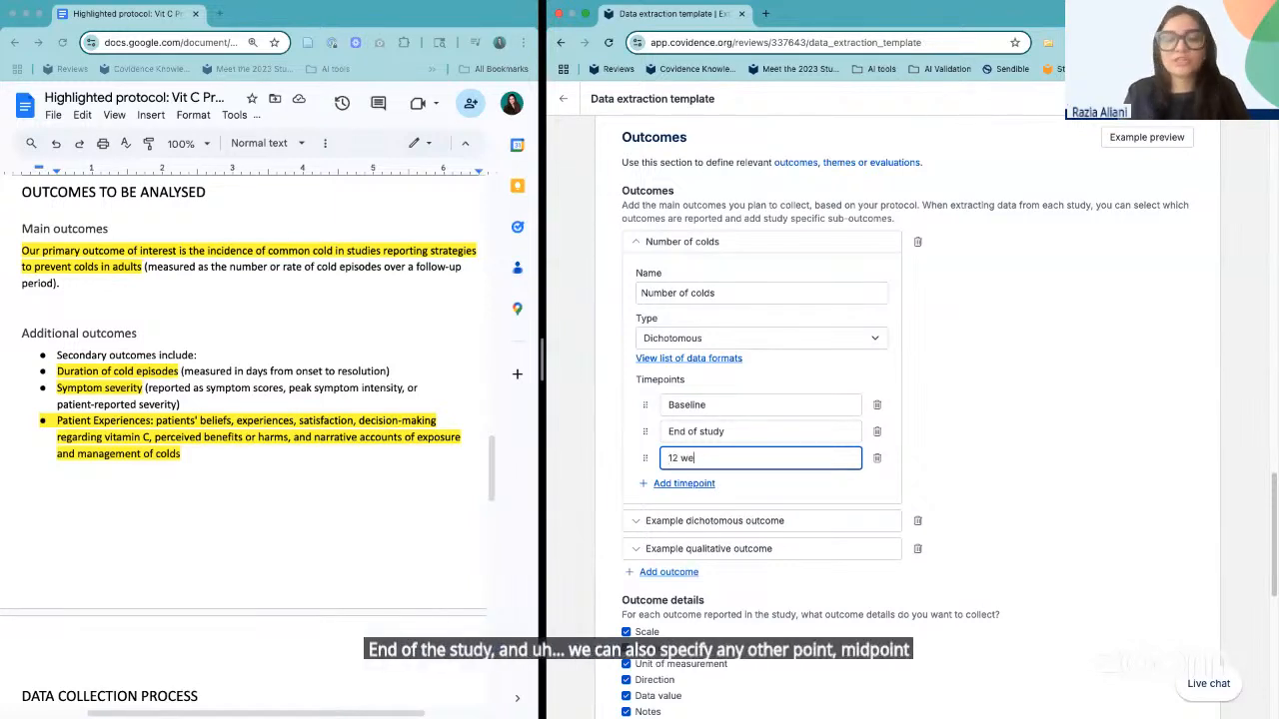
{"action": "type", "text": "eks"}
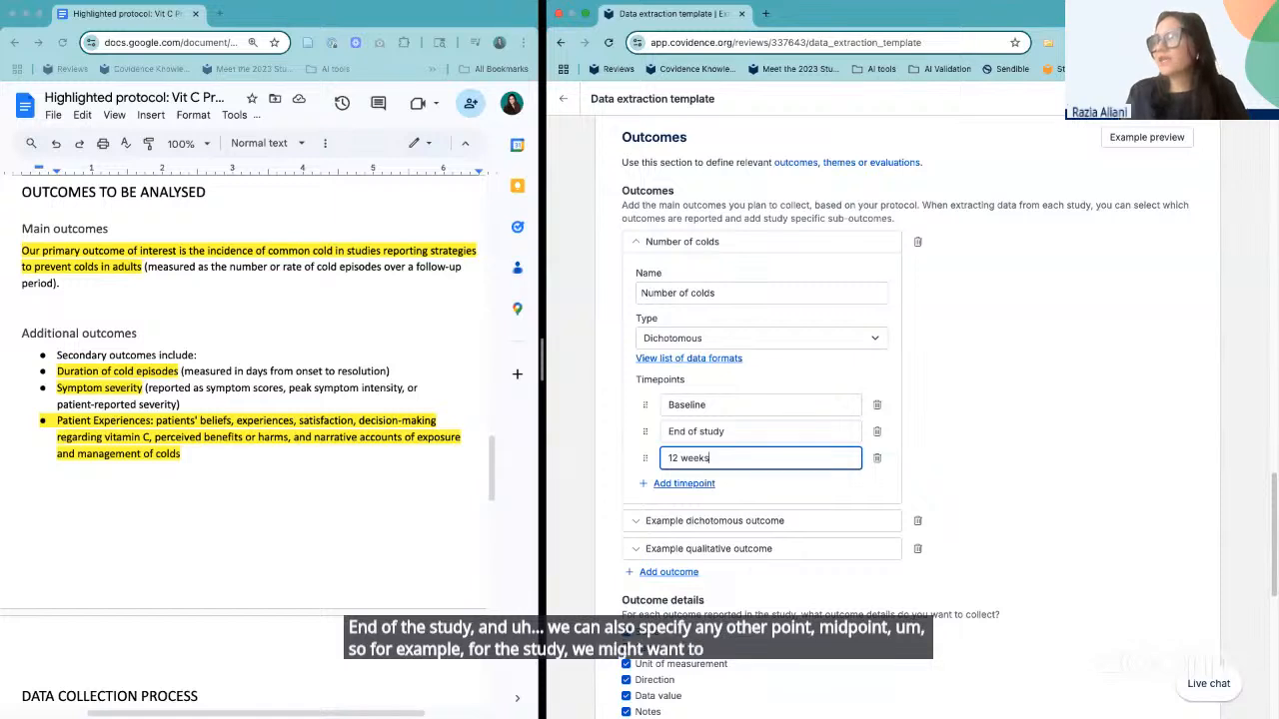
{"action": "left_click_drag", "start_coordinate": [648, 457], "coordinate": [647, 429]}
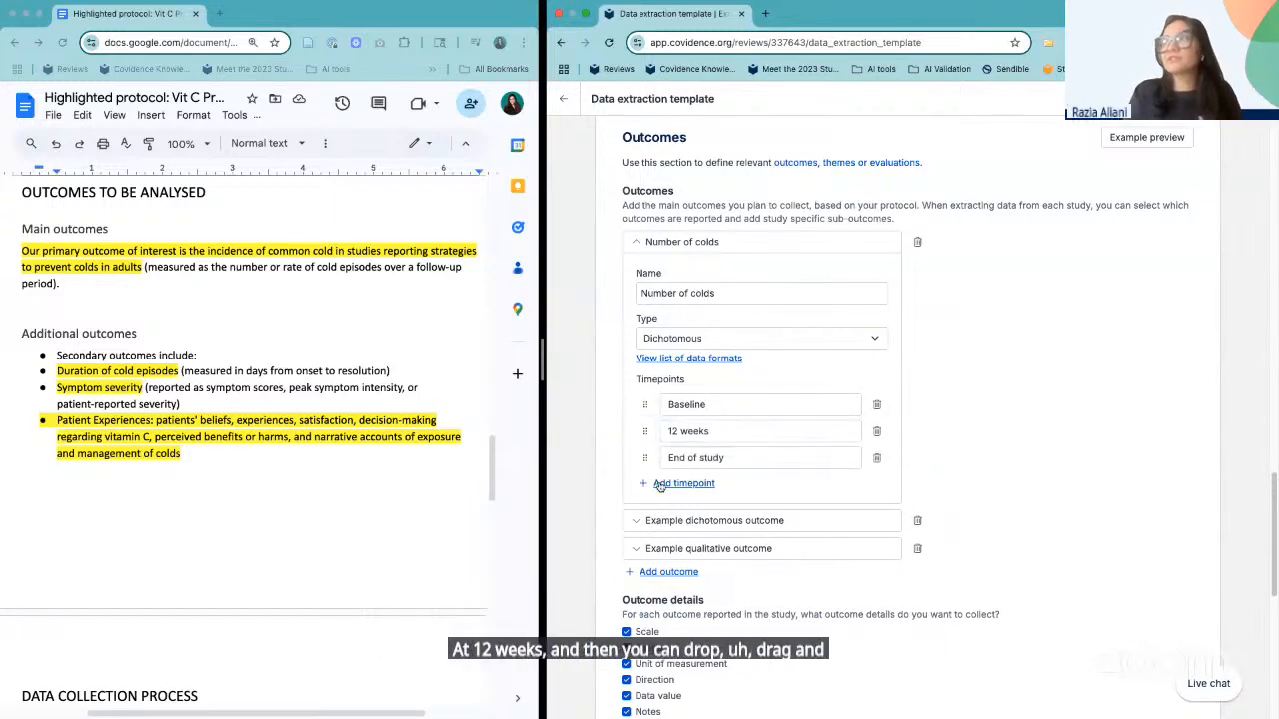
- Rename the example dichotomous outcome as "Duration of cold" and set its type to Continuous
{"action": "scroll", "coordinate": [675, 465], "scroll_direction": "down", "scroll_amount": 2}
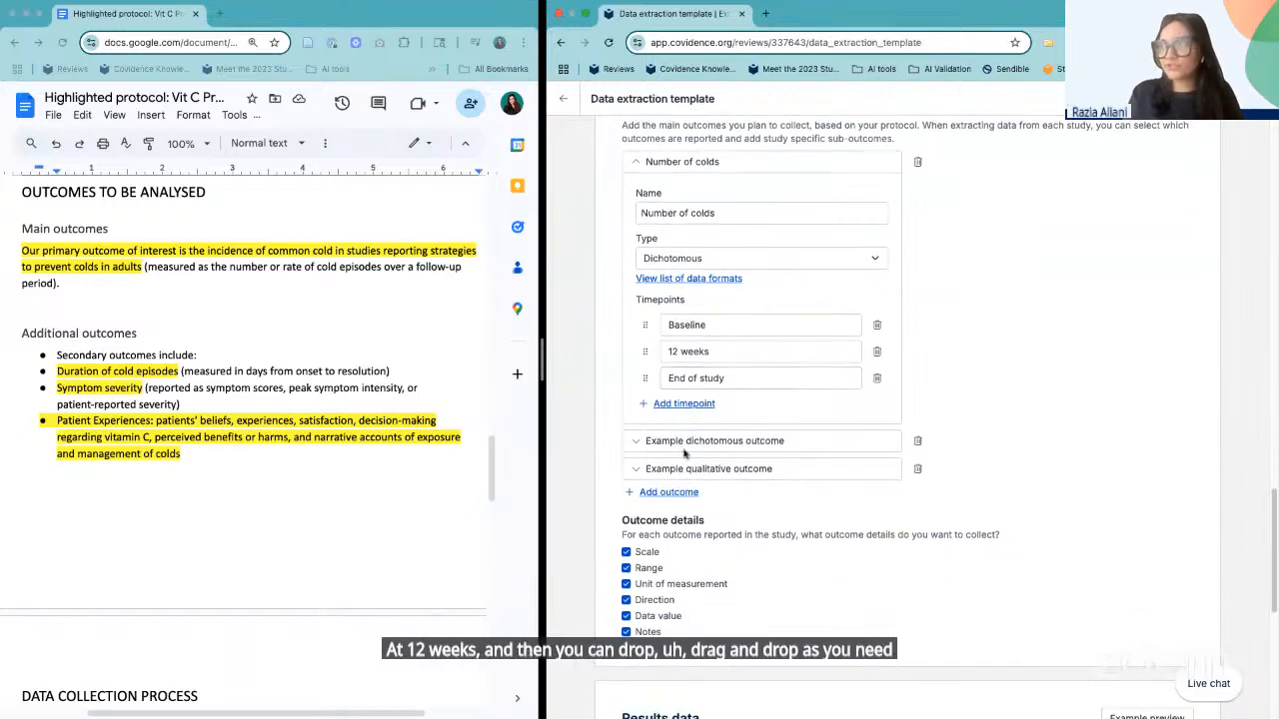
{"action": "left_click", "coordinate": [690, 445]}
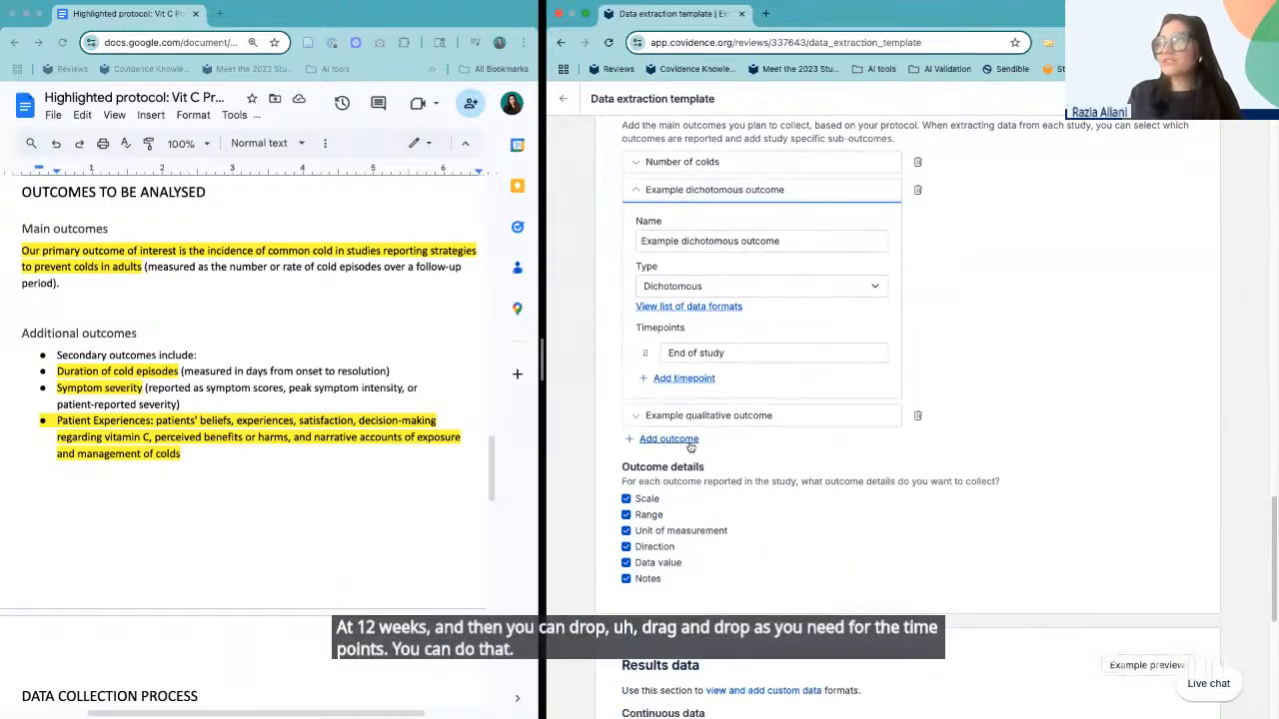
{"action": "left_click_drag", "start_coordinate": [784, 241], "coordinate": [631, 241]}
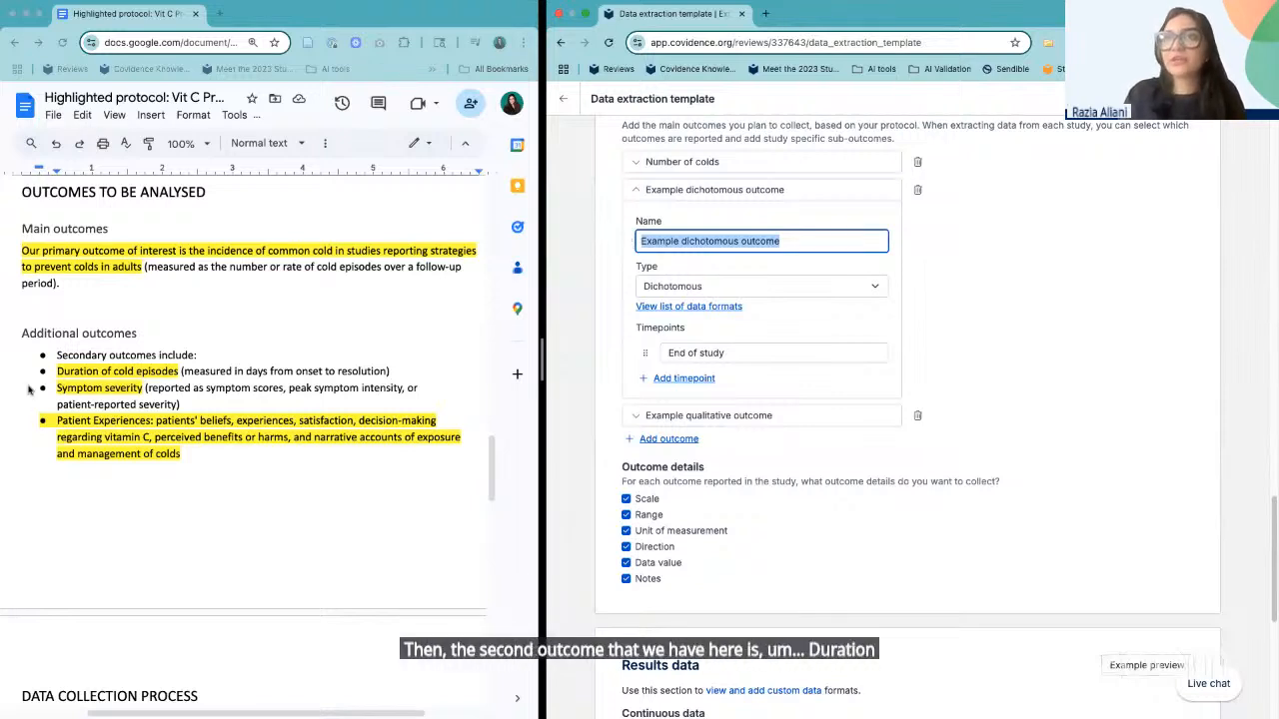
{"action": "type", "text": "D"}
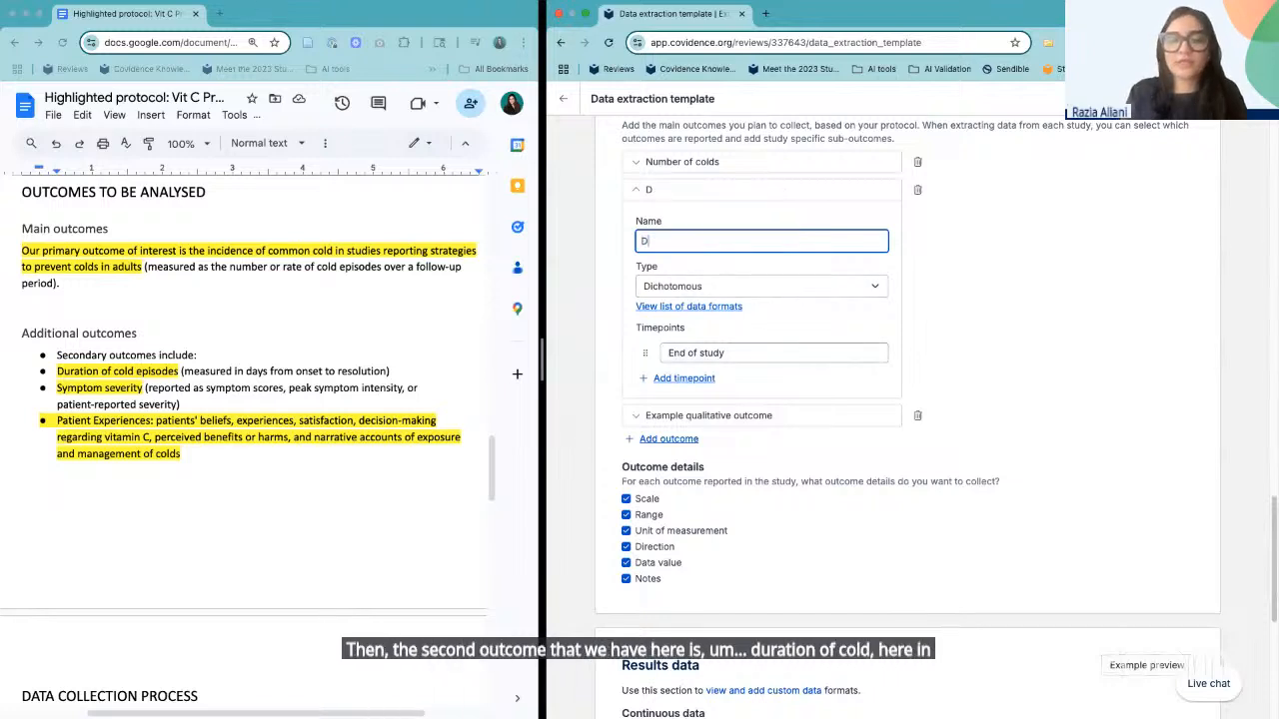
{"action": "type", "text": "uration of cold"}
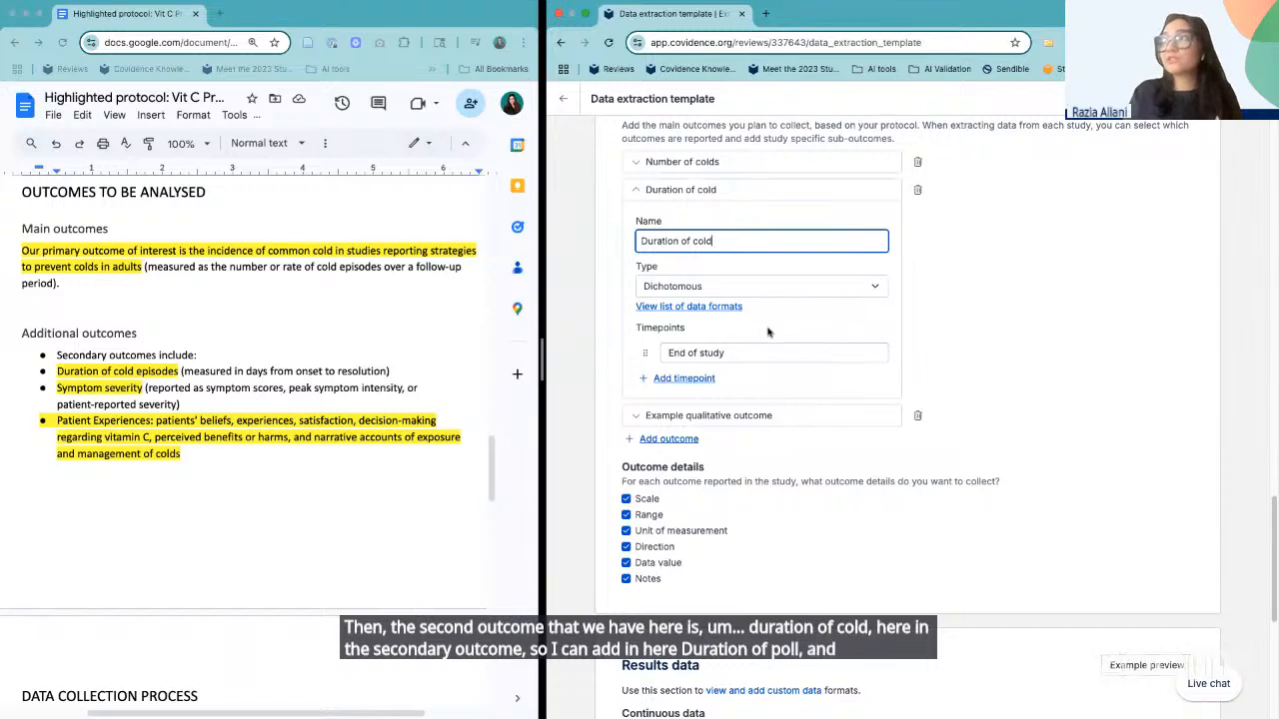
{"action": "left_click", "coordinate": [730, 289]}
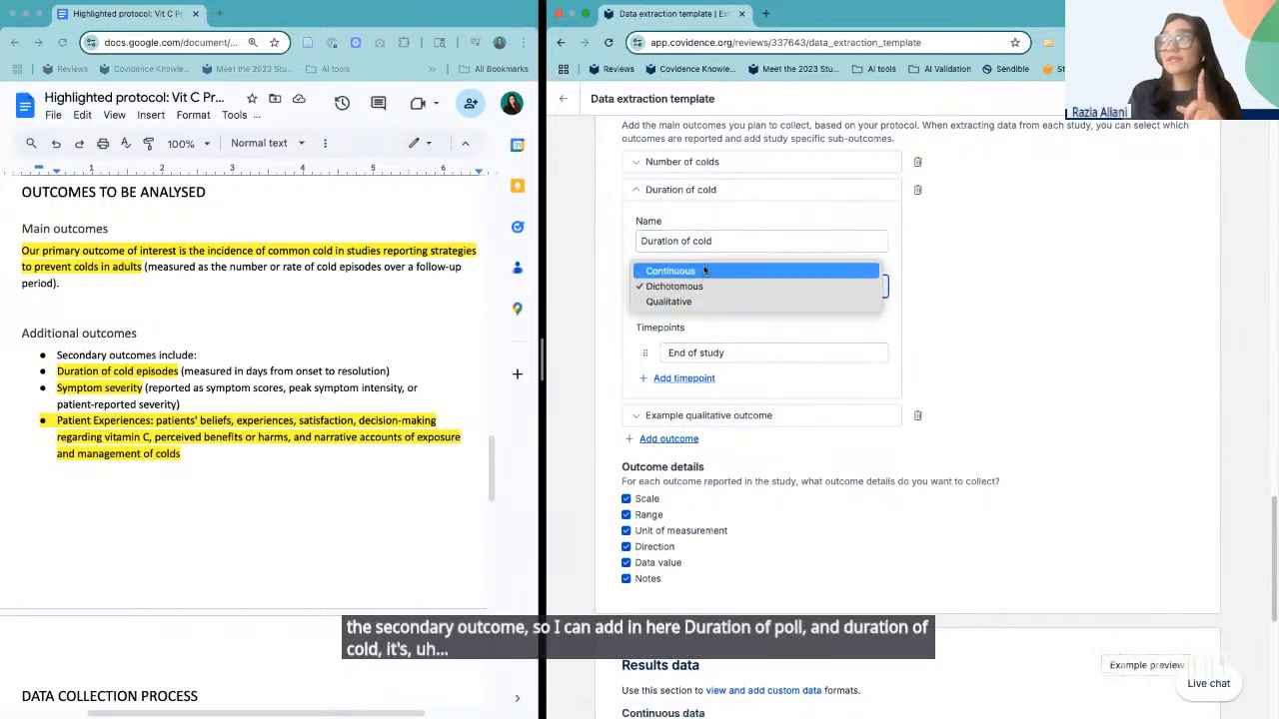
{"action": "left_click", "coordinate": [704, 271]}
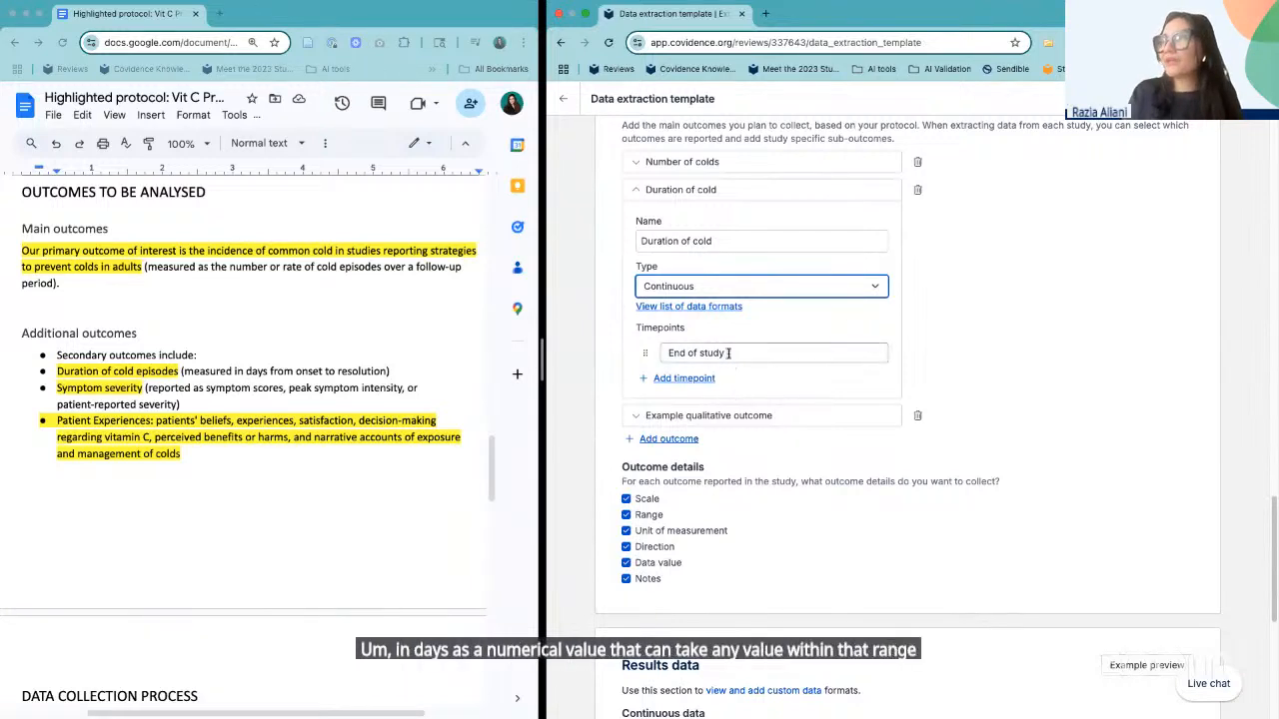
- Replace the End of study timepoint of the Duration of cold outcome with "Per episode"
{"action": "left_click_drag", "start_coordinate": [729, 353], "coordinate": [659, 354]}
{"action": "type", "text": "Per"}
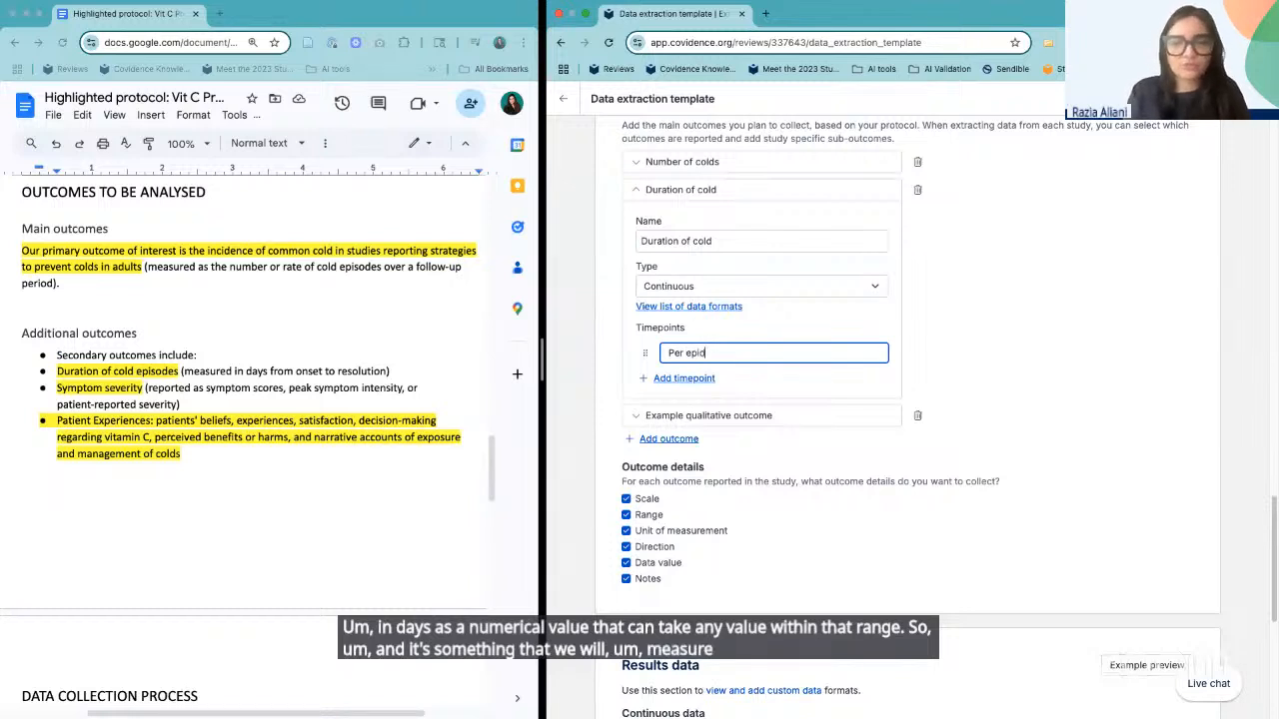
{"action": "type", "text": " episode"}
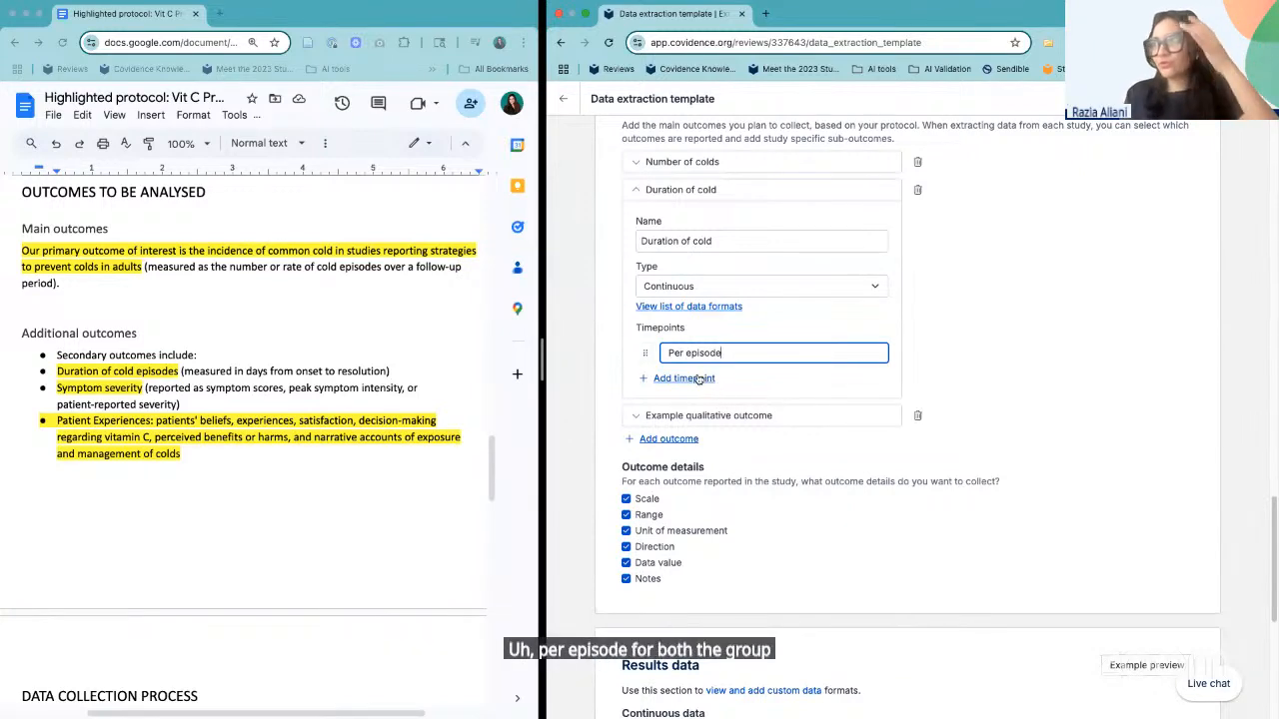
- Rename the example qualitative outcome as "Severity of illness" and set its type to Continuous
{"action": "left_click", "coordinate": [709, 417]}
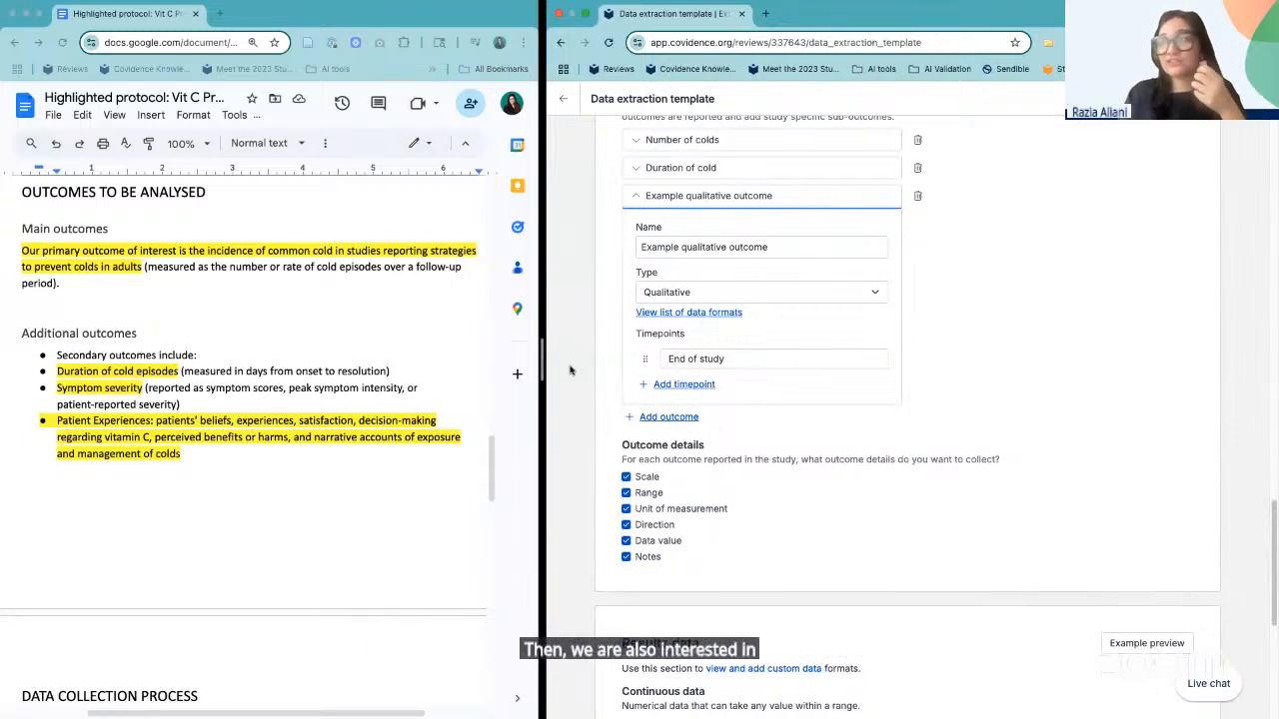
{"action": "left_click", "coordinate": [700, 247]}
{"action": "key", "text": "super+a"}
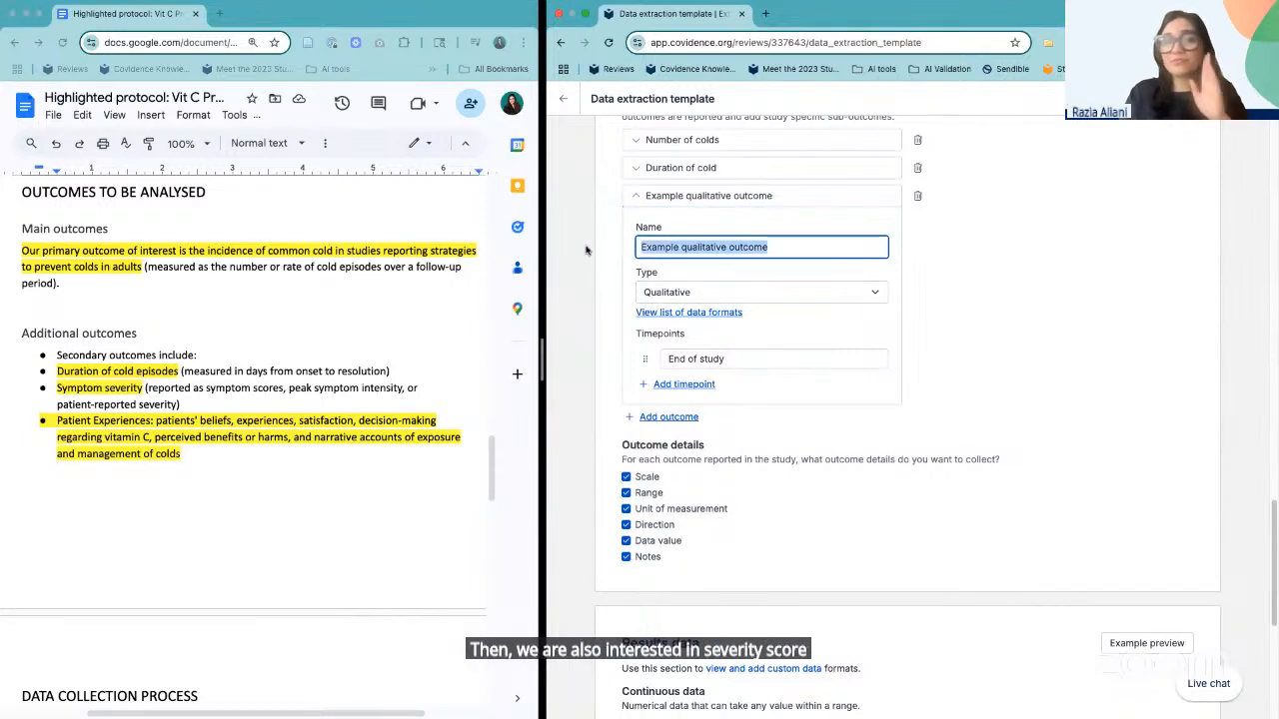
{"action": "type", "text": "Severity of"}
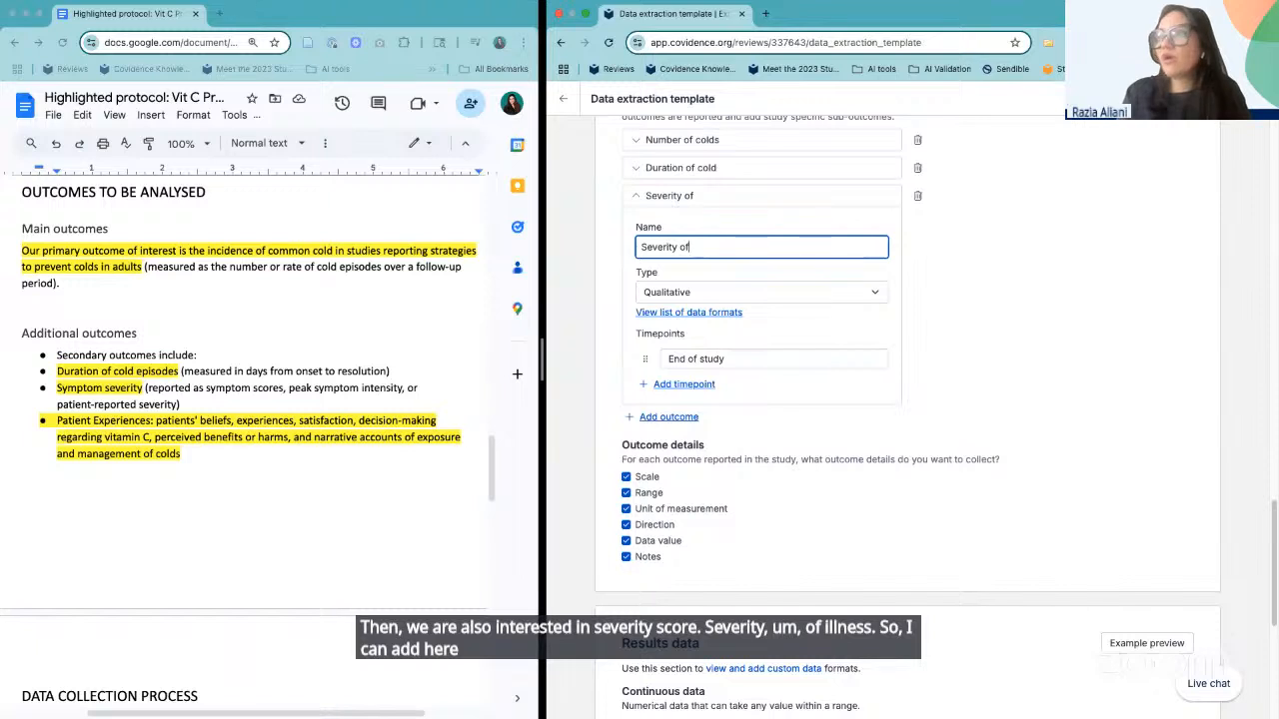
{"action": "type", "text": " illness"}
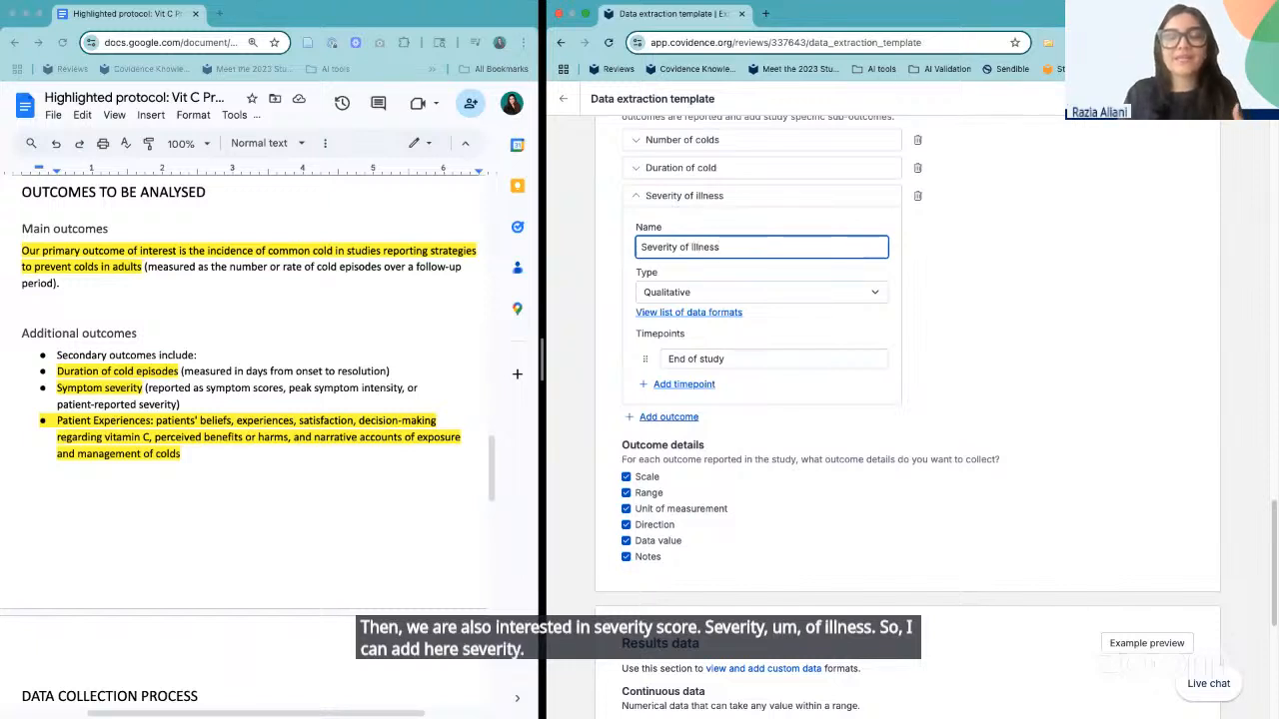
{"action": "left_click", "coordinate": [757, 293]}
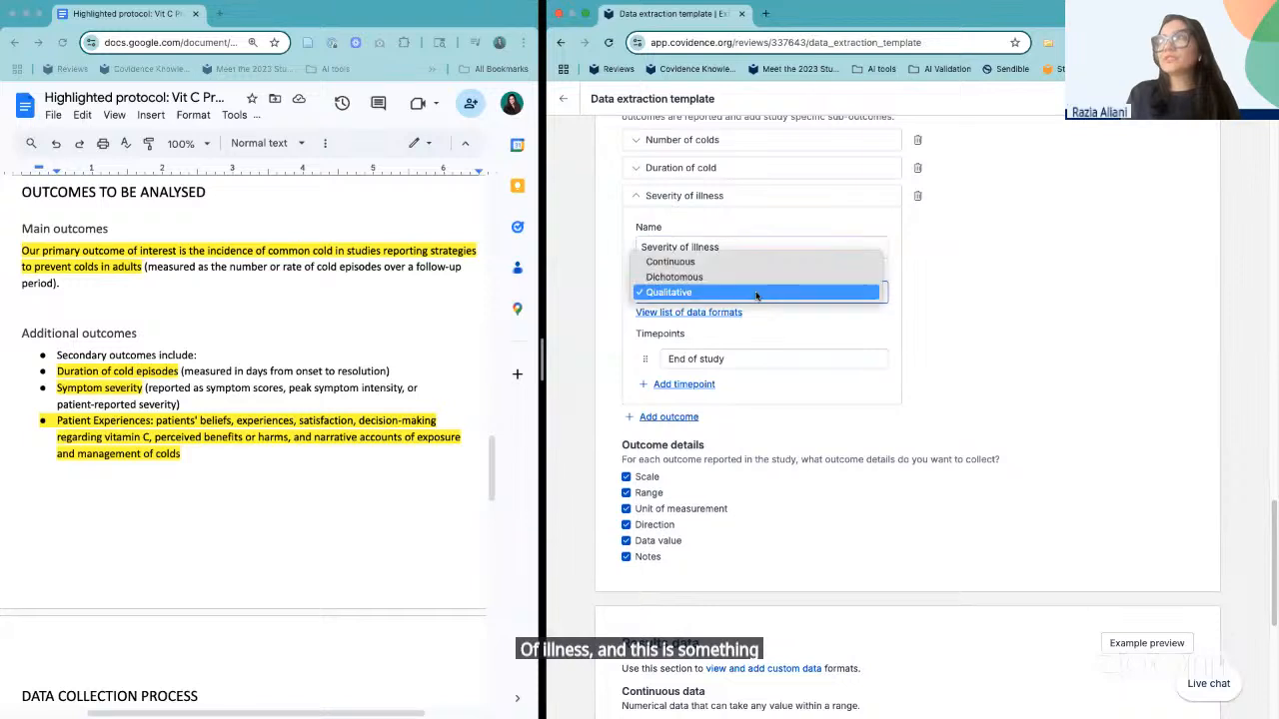
{"action": "left_click", "coordinate": [708, 263]}
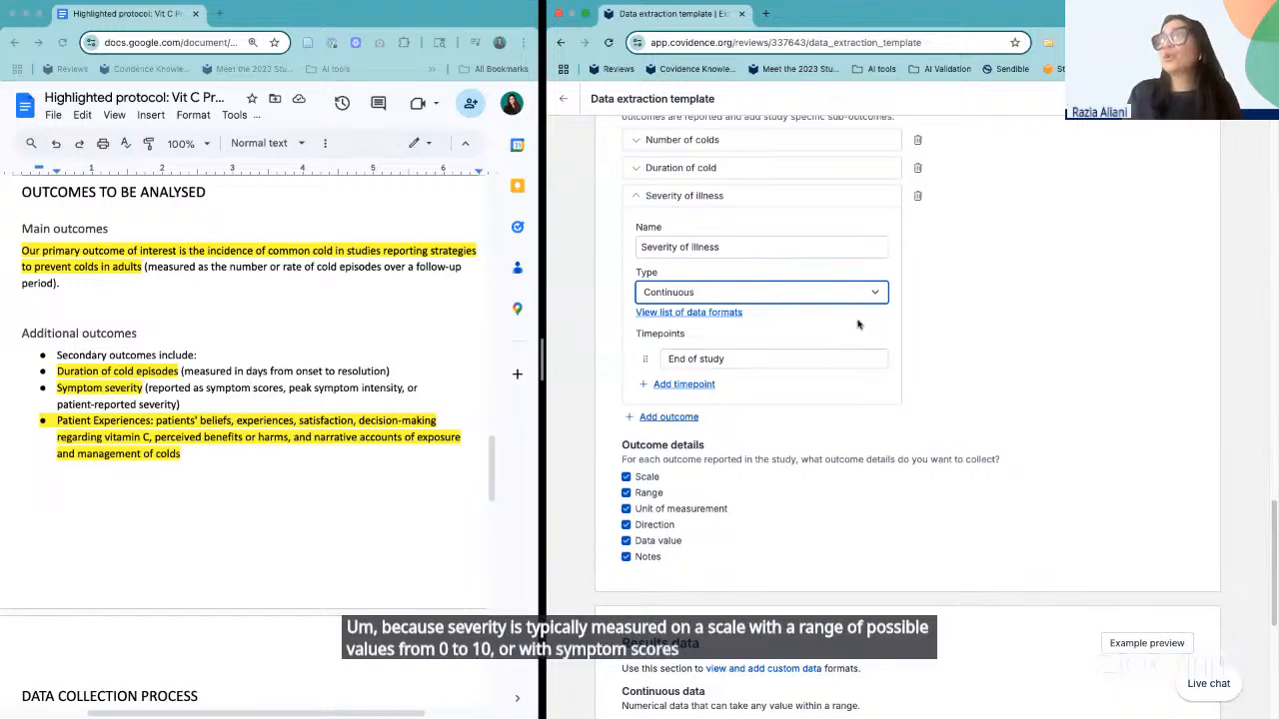
- Set the Severity of illness timepoints to "Baseline", replacing End of study, and an added "12 weeks"
{"action": "scroll", "coordinate": [859, 324], "scroll_direction": "down", "scroll_amount": 1}
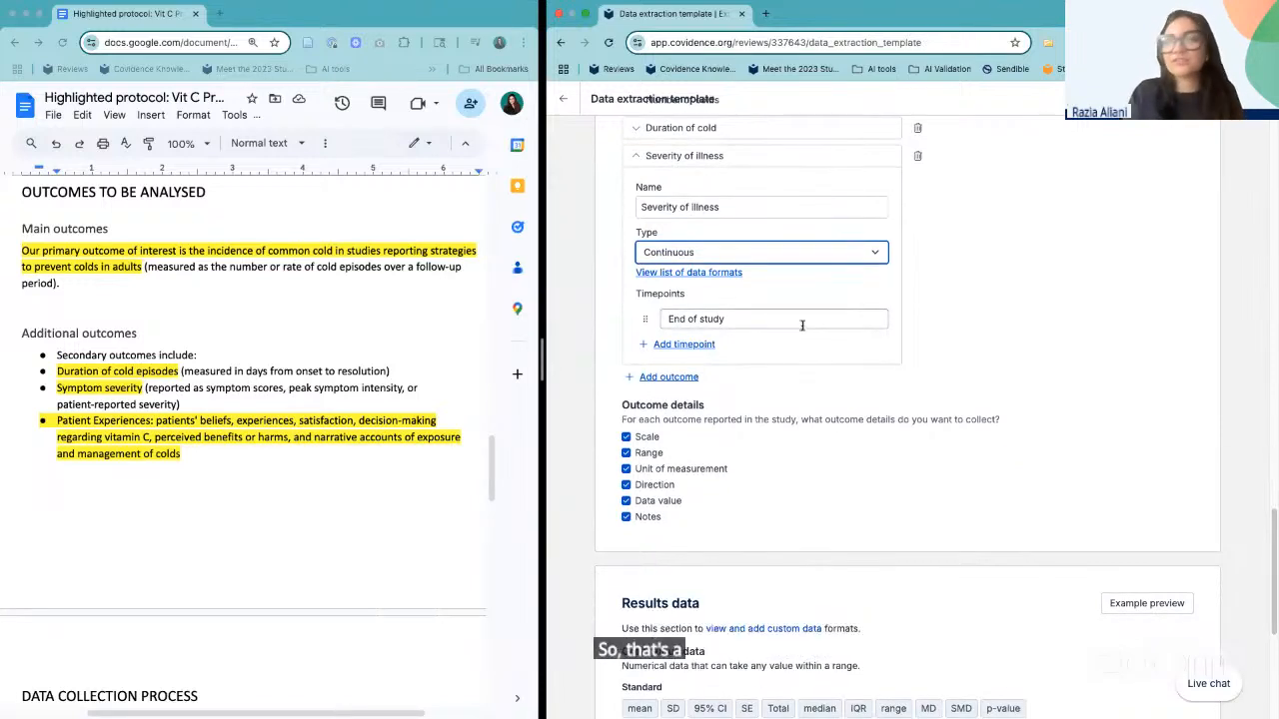
{"action": "left_click_drag", "start_coordinate": [776, 322], "coordinate": [655, 320]}
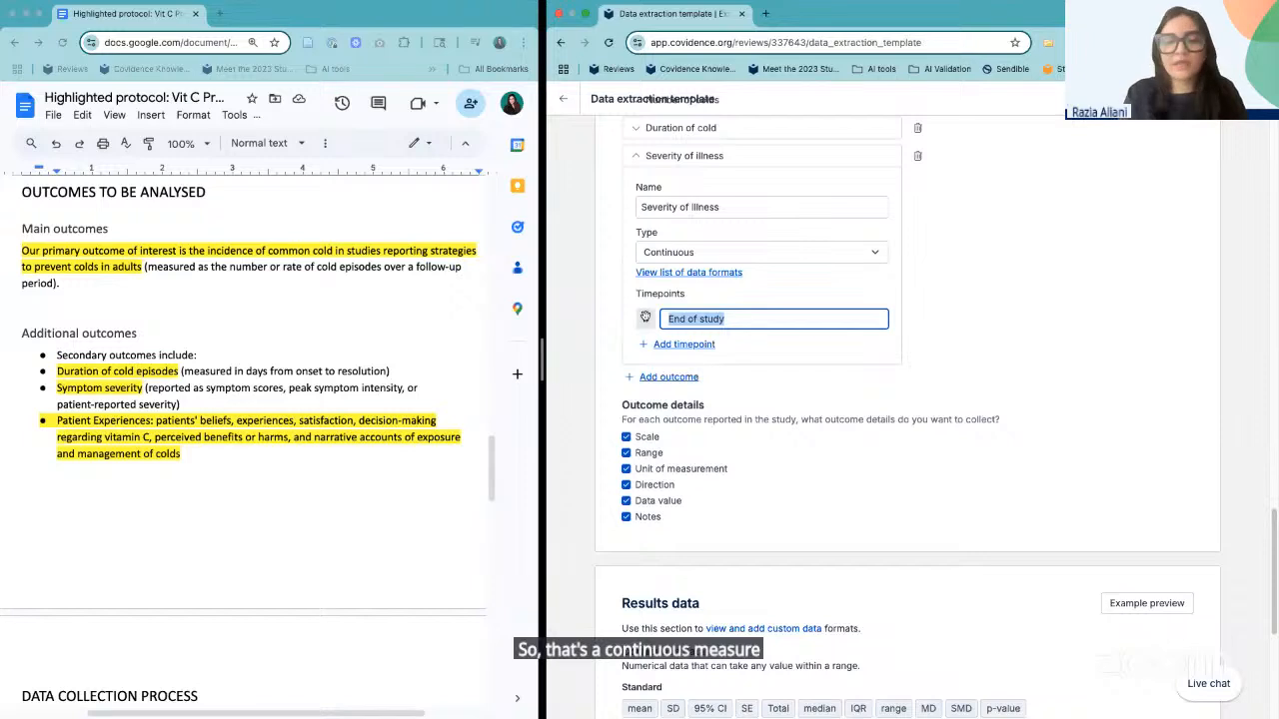
{"action": "type", "text": "Baseline"}
{"action": "left_click", "coordinate": [676, 344]}
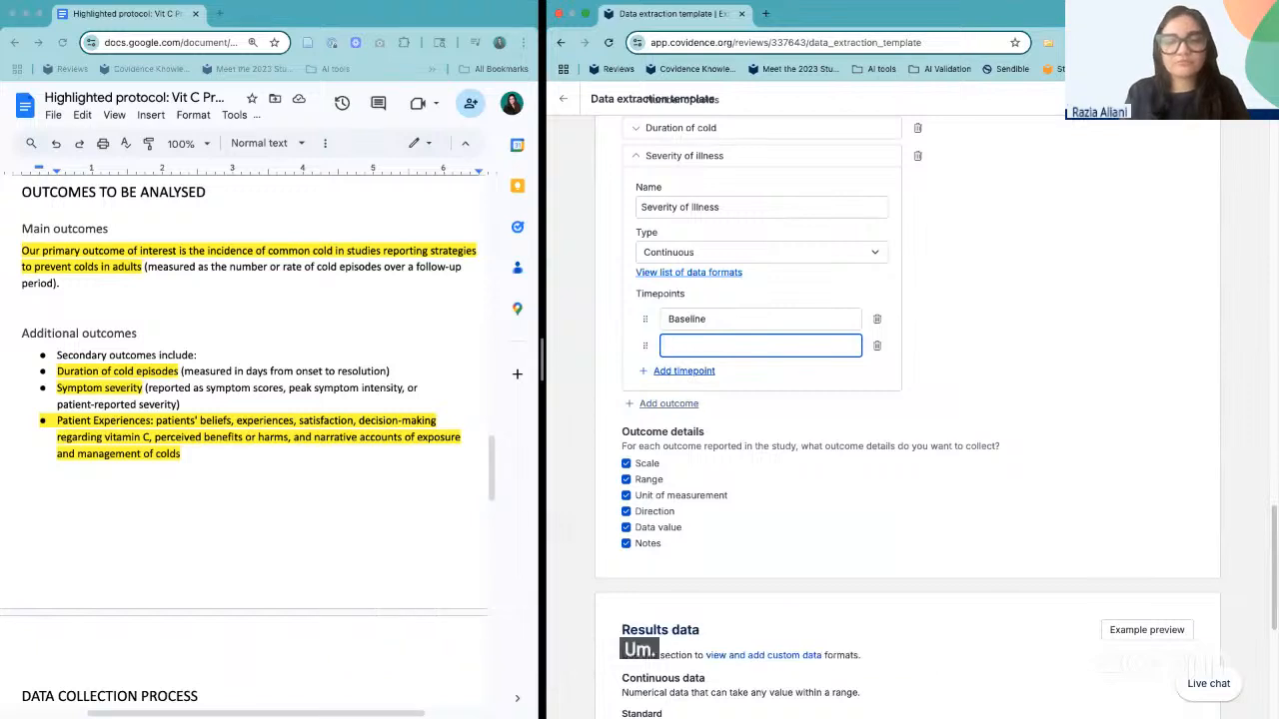
{"action": "type", "text": "12 weeks"}
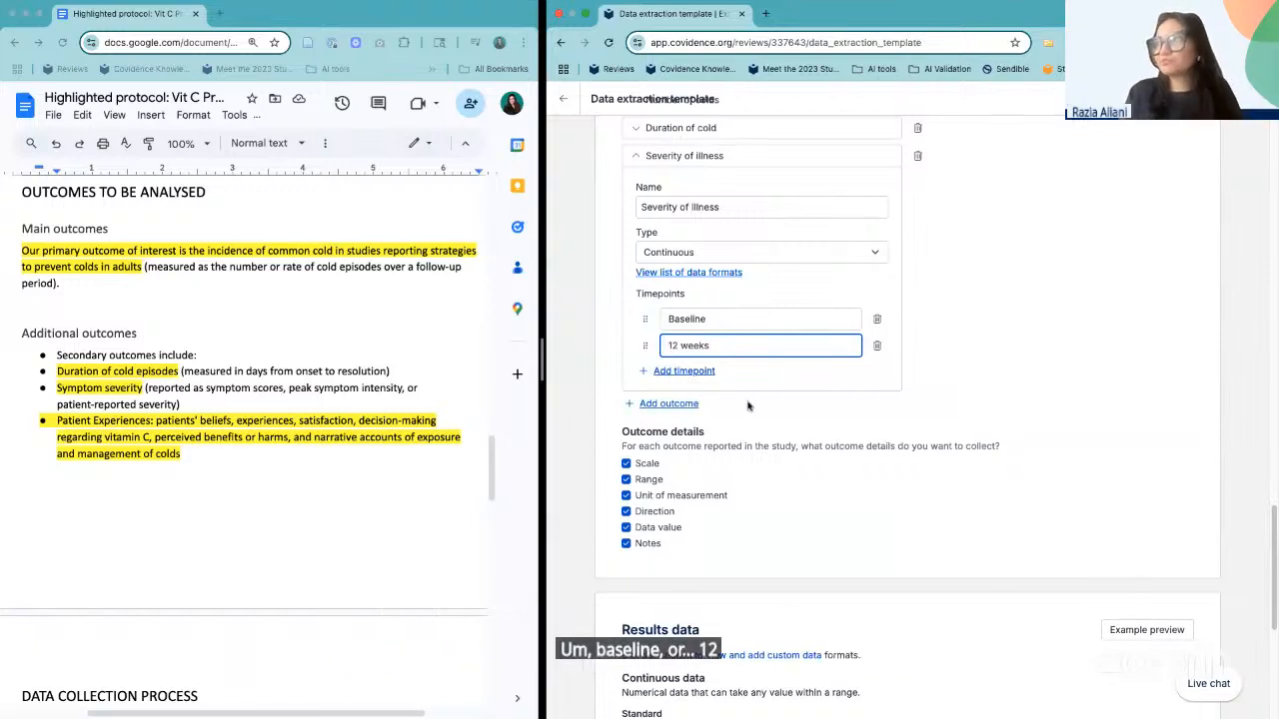
- Add a fourth outcome named "Patient Experiences", following the protocol's additional outcomes
{"action": "scroll", "coordinate": [729, 355], "scroll_direction": "down", "scroll_amount": 1}
{"action": "left_click", "coordinate": [675, 366]}
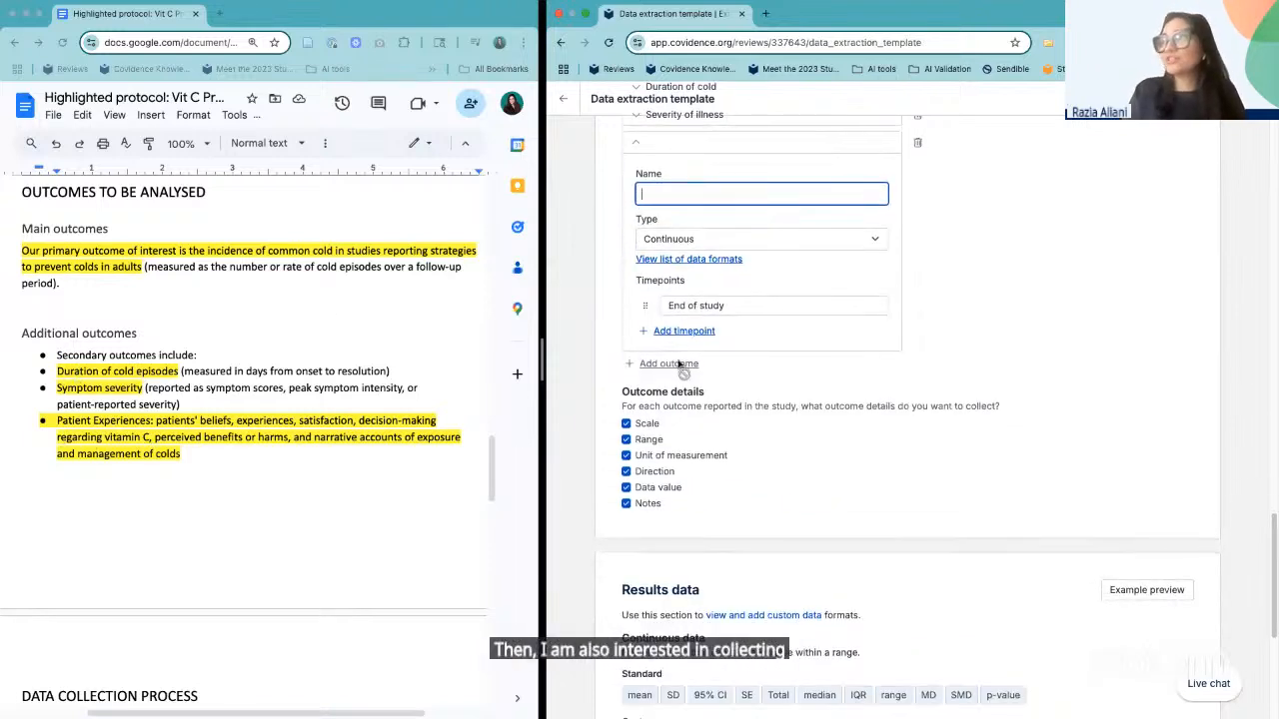
{"action": "scroll", "coordinate": [745, 196], "scroll_direction": "up", "scroll_amount": 1}
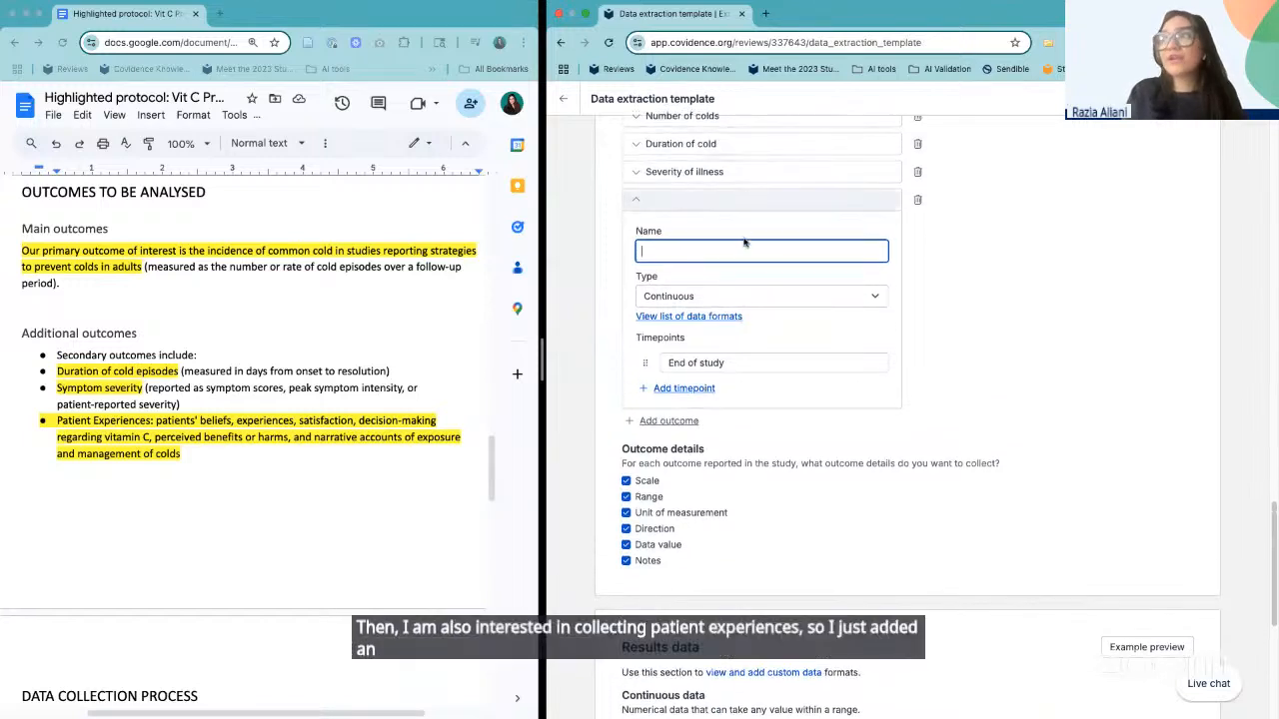
{"action": "type", "text": "Patie"}
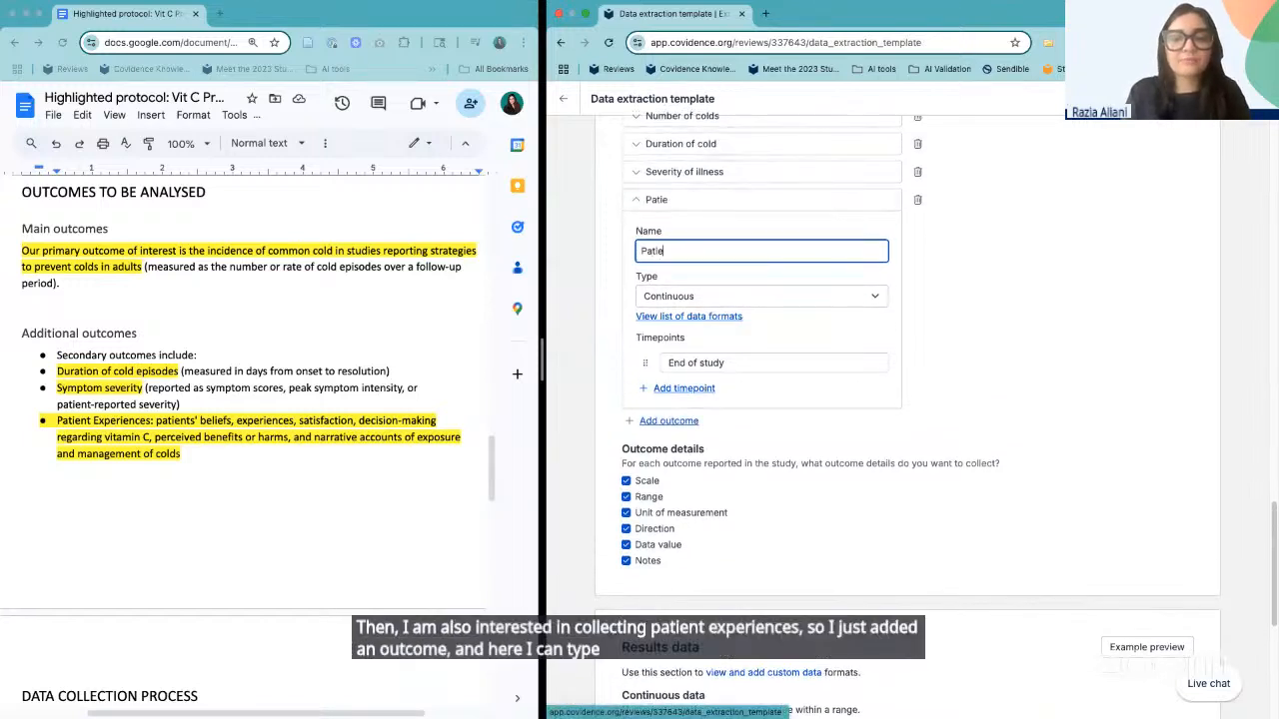
{"action": "type", "text": "nt Experiences"}
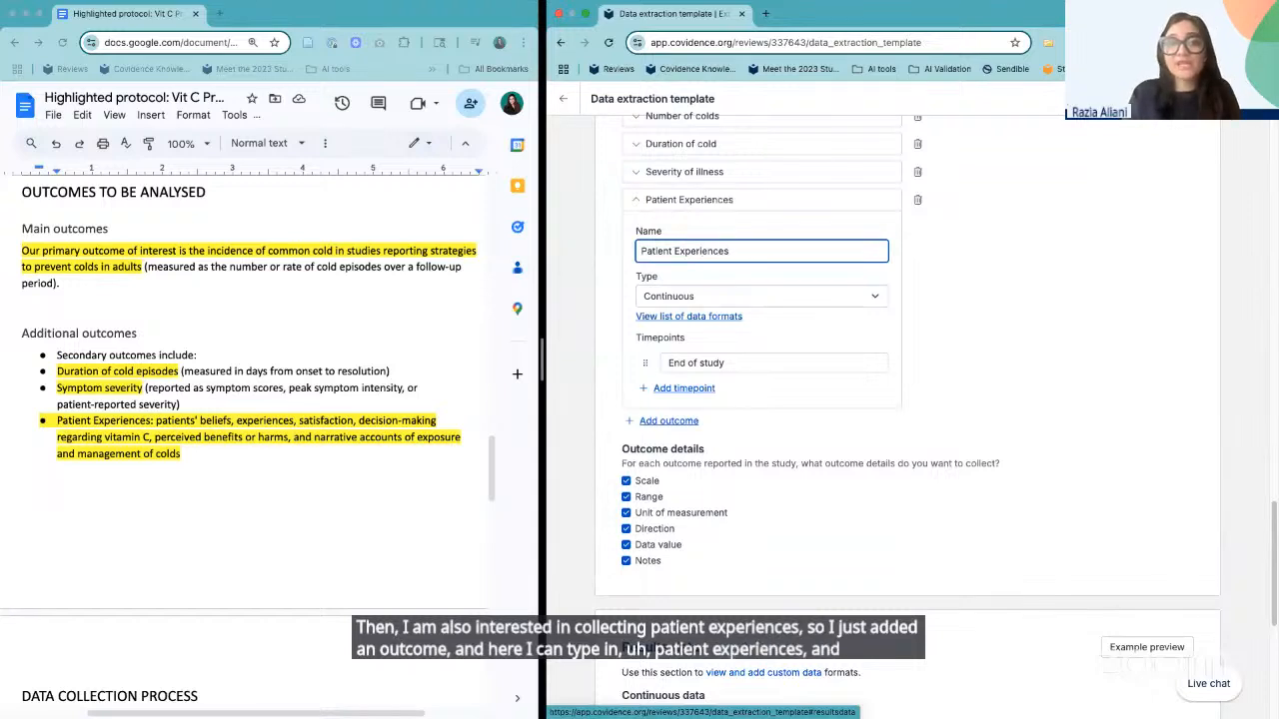
- Set the Patient Experiences outcome's type to Qualitative and define its timepoints as During intervention and After intervention
{"action": "left_click", "coordinate": [745, 297]}
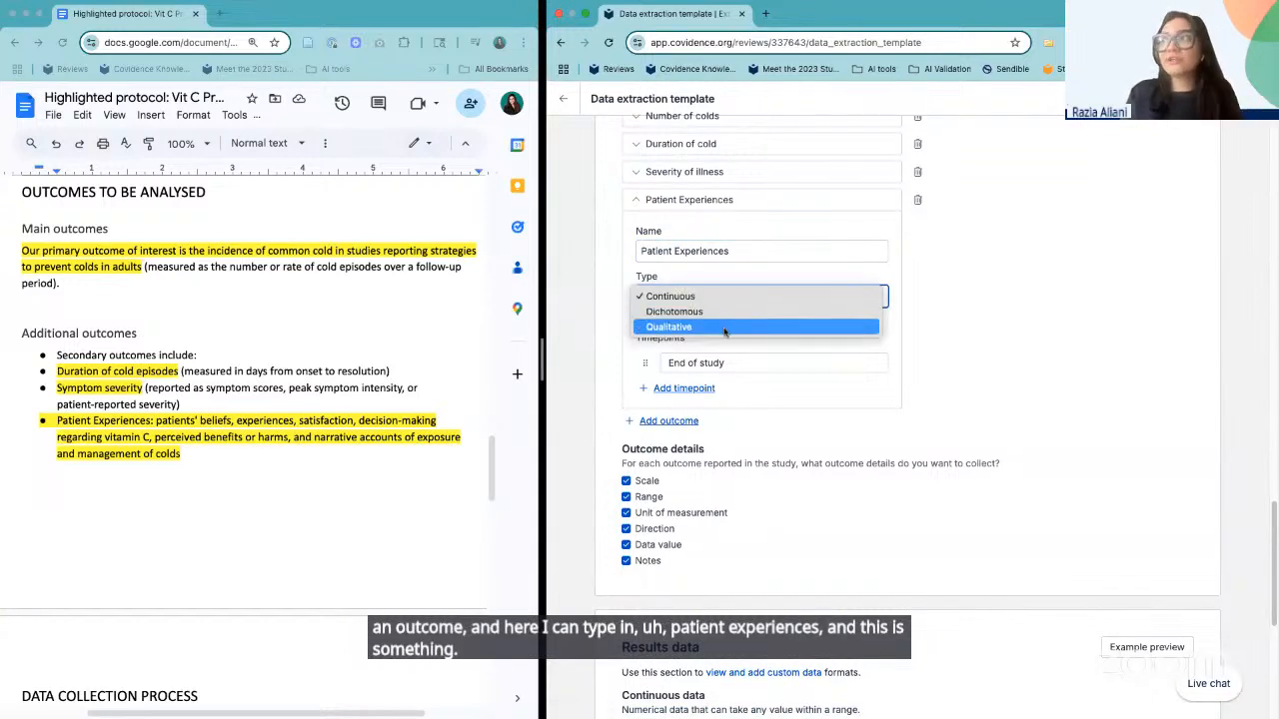
{"action": "left_click", "coordinate": [724, 328]}
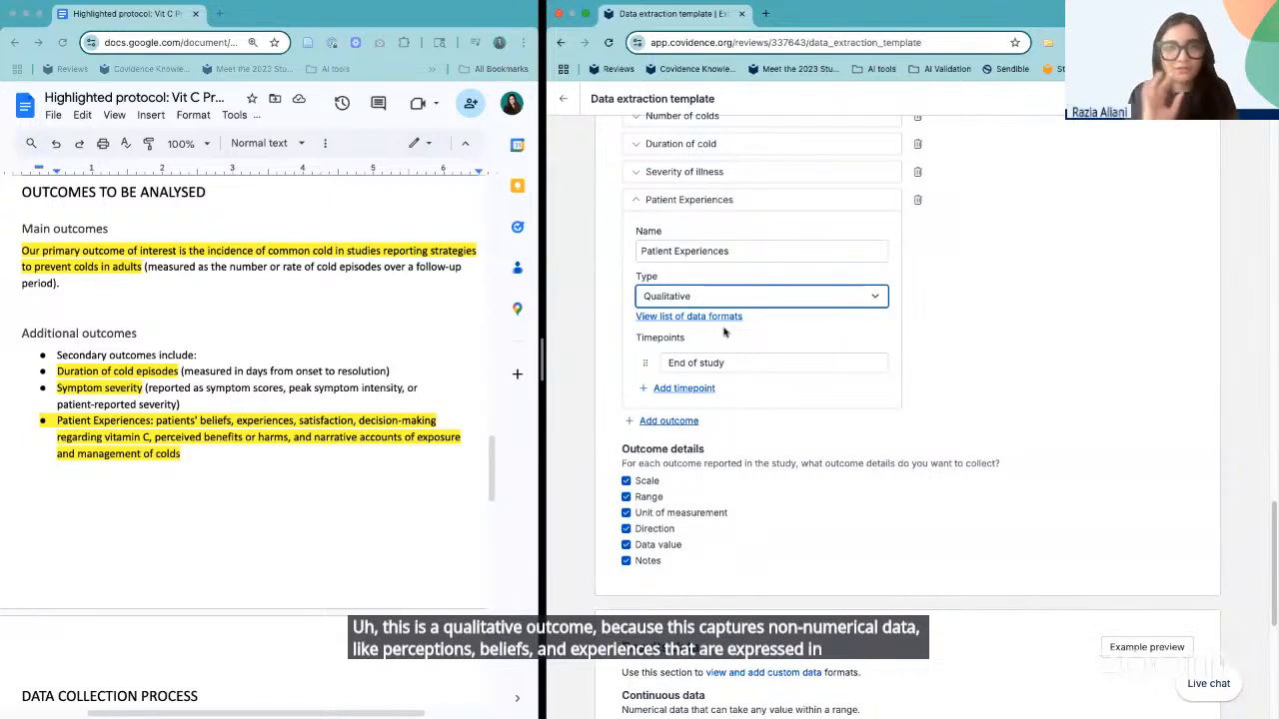
{"action": "left_click_drag", "start_coordinate": [728, 362], "coordinate": [662, 362]}
{"action": "type", "text": "Duri"}
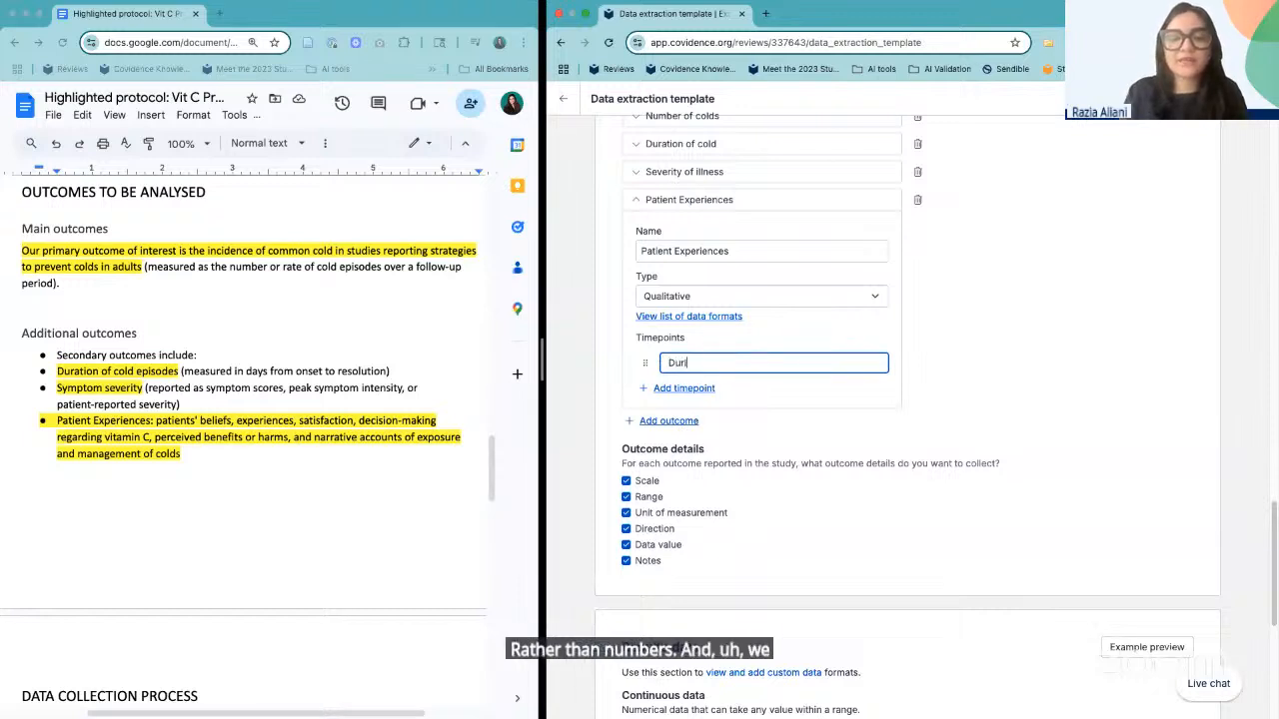
{"action": "type", "text": "ng intervention"}
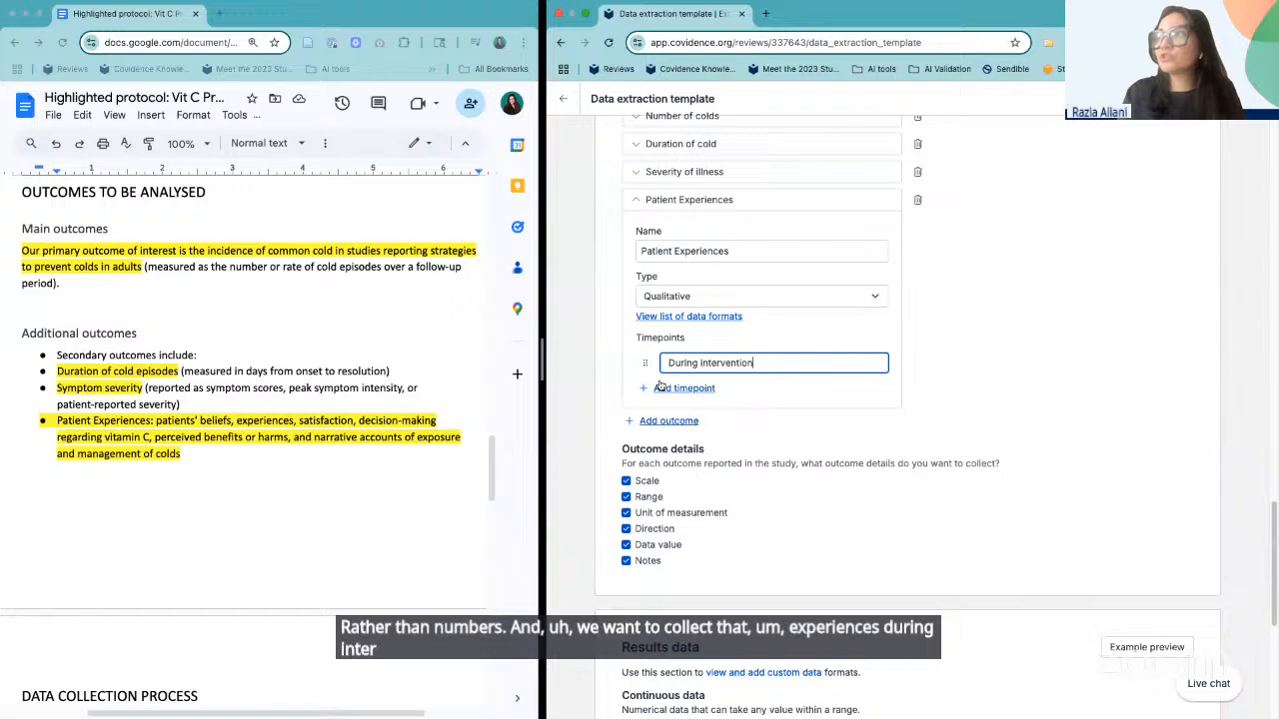
{"action": "left_click", "coordinate": [659, 386]}
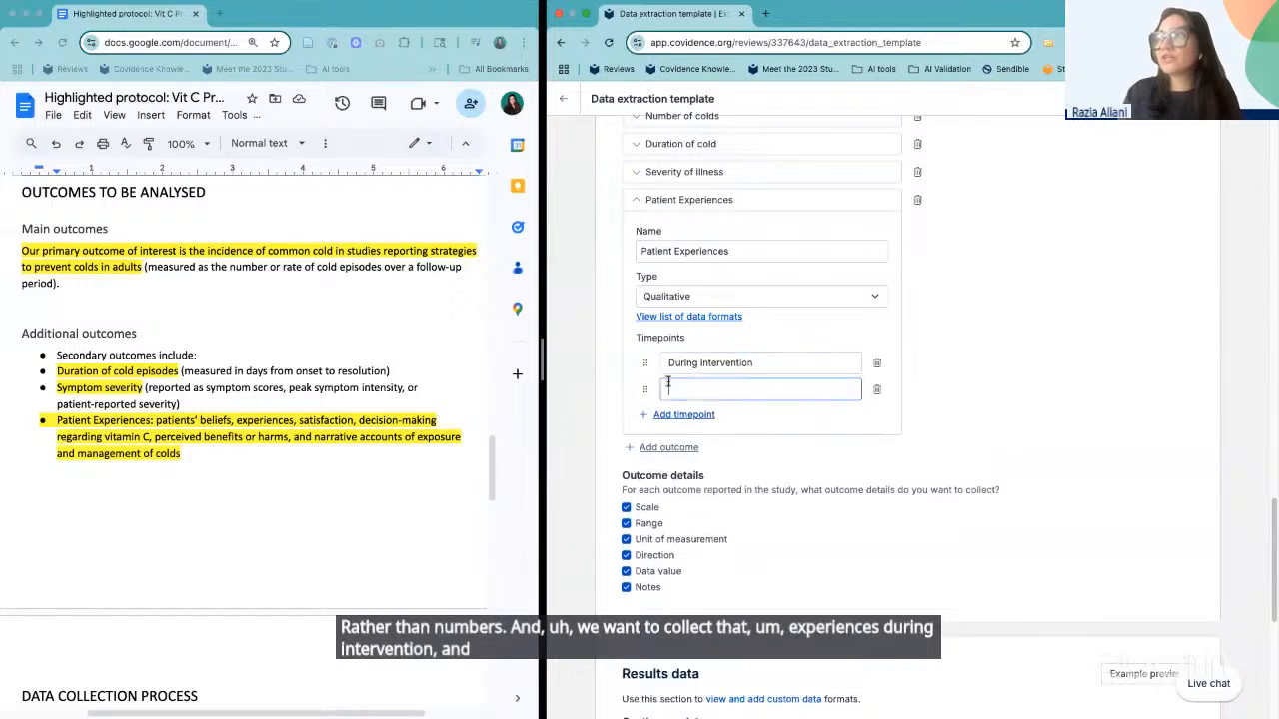
{"action": "type", "text": "After "}
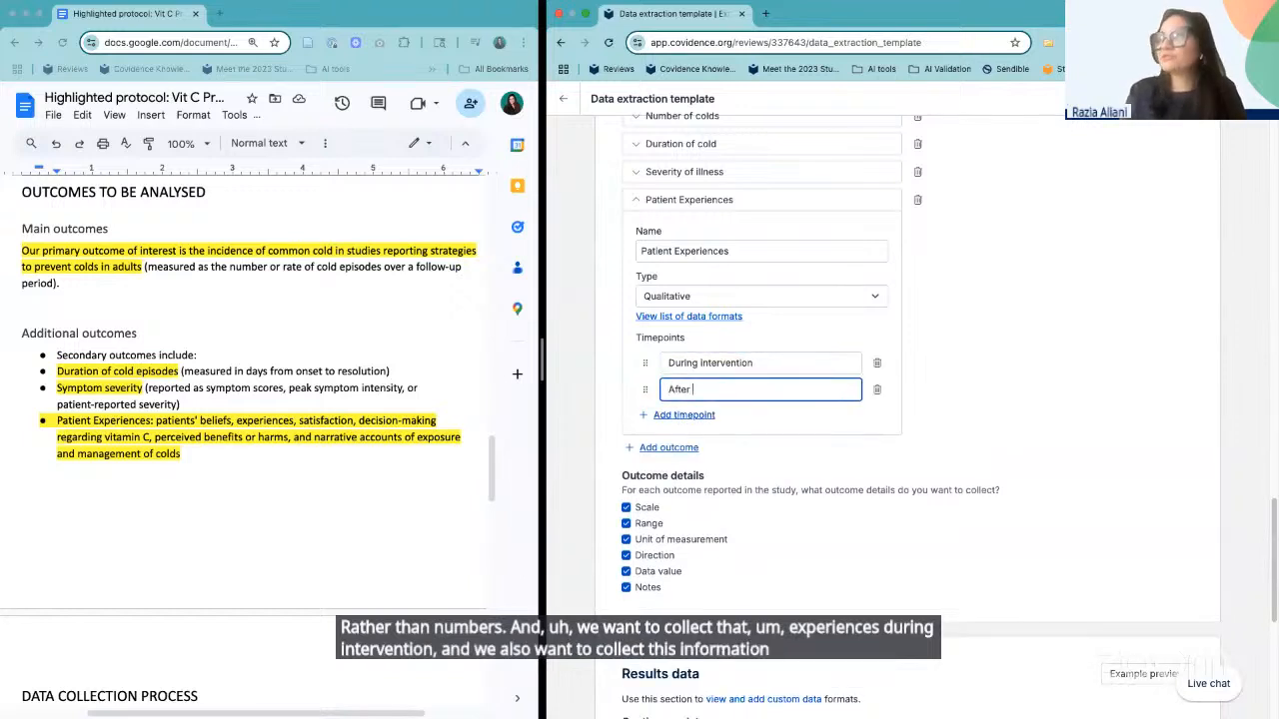
{"action": "type", "text": "intervention"}
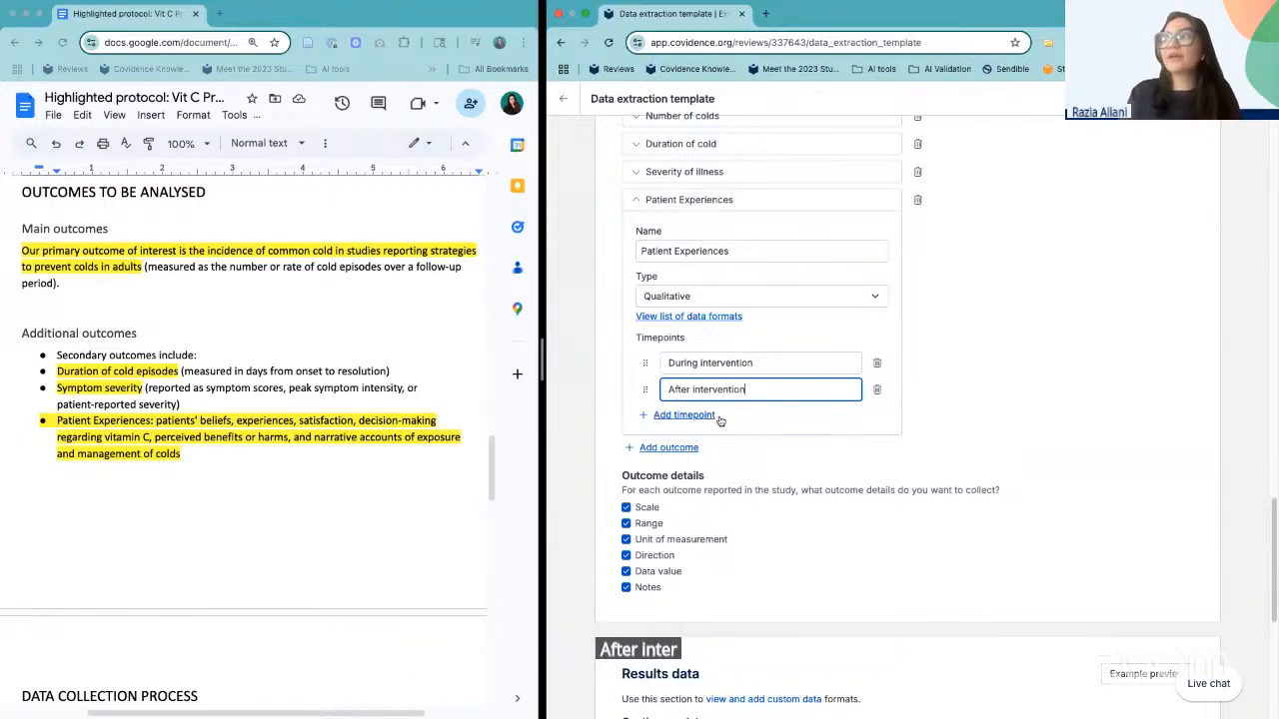
- Exclude Notes from the outcome details collected for each reported outcome
{"action": "scroll", "coordinate": [730, 411], "scroll_direction": "down", "scroll_amount": 2}
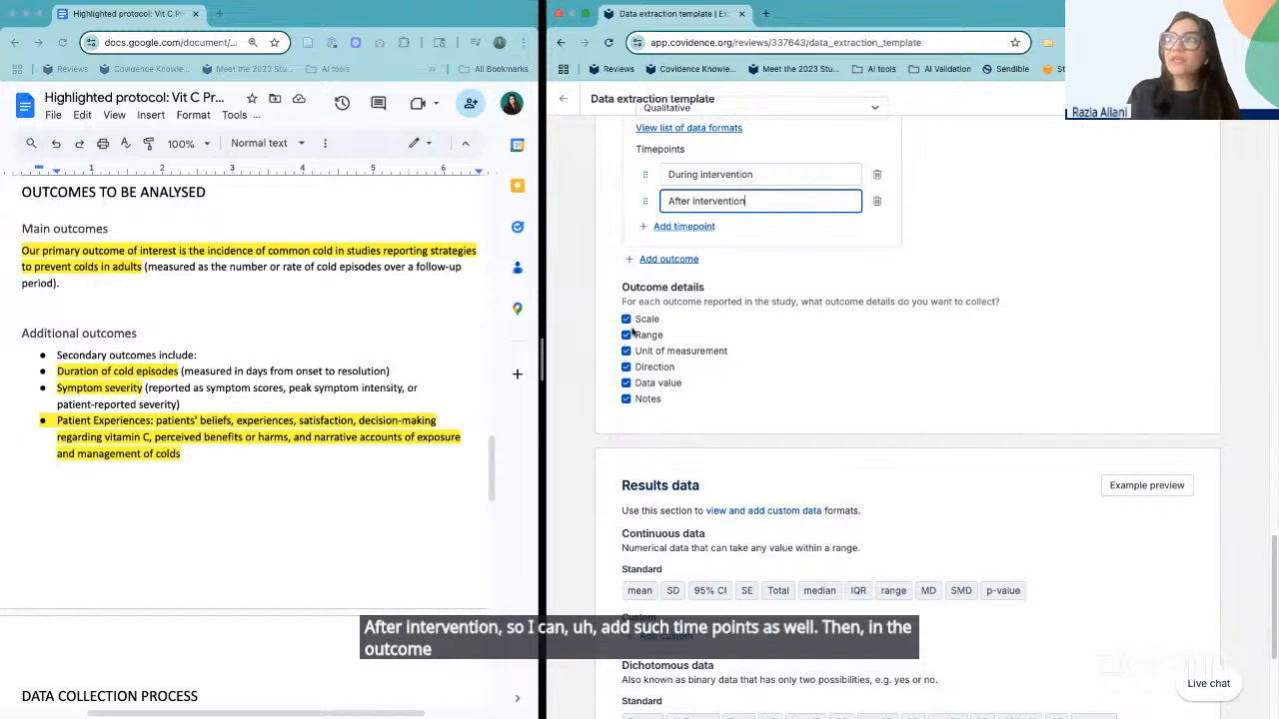
{"action": "left_click", "coordinate": [627, 400]}
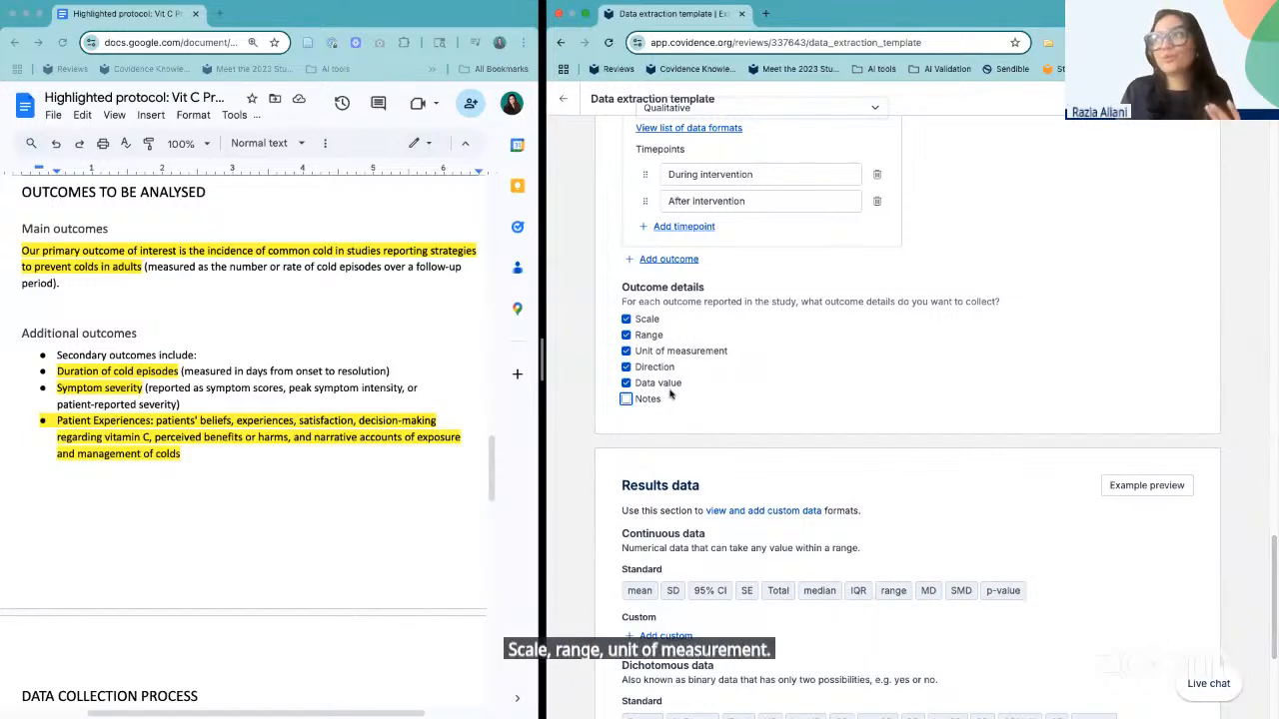
- Examine the standard results data formats offered for the outcome types, ending with the format list linked from Patient Experiences
{"action": "scroll", "coordinate": [670, 395], "scroll_direction": "down", "scroll_amount": 5}
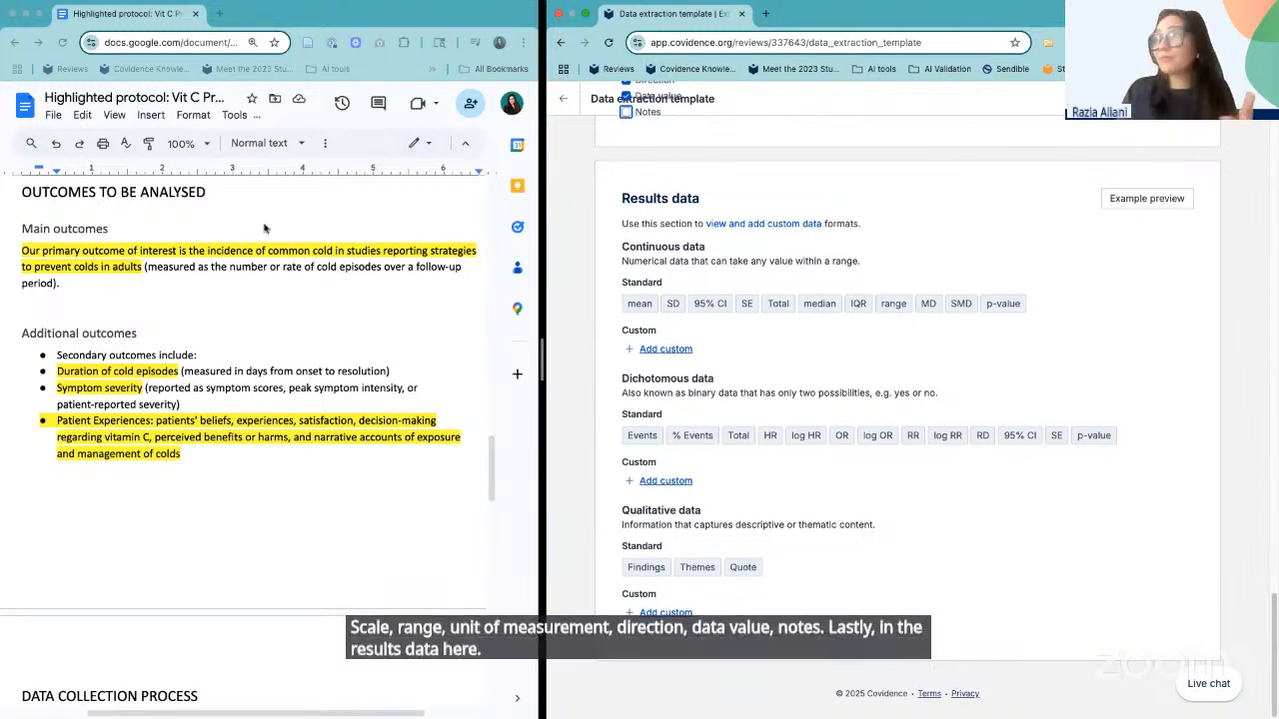
{"action": "scroll", "coordinate": [675, 224], "scroll_direction": "up", "scroll_amount": 5}
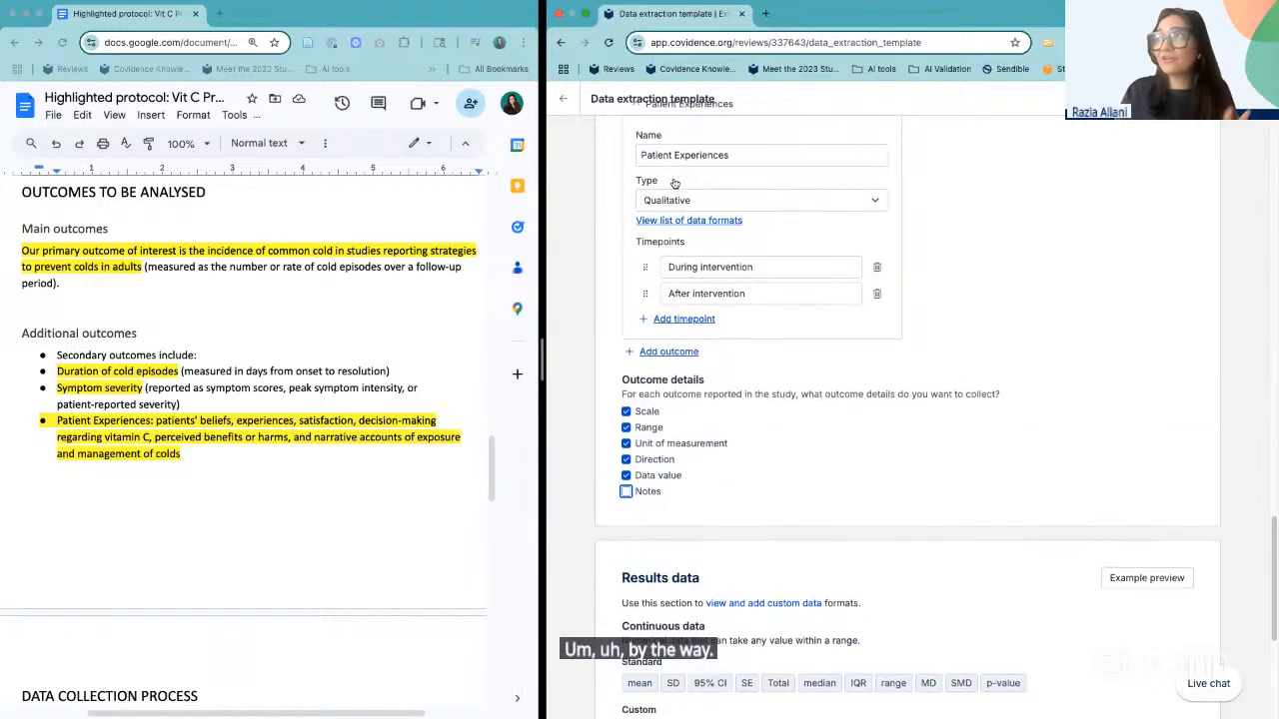
{"action": "scroll", "coordinate": [676, 188], "scroll_direction": "down", "scroll_amount": 3}
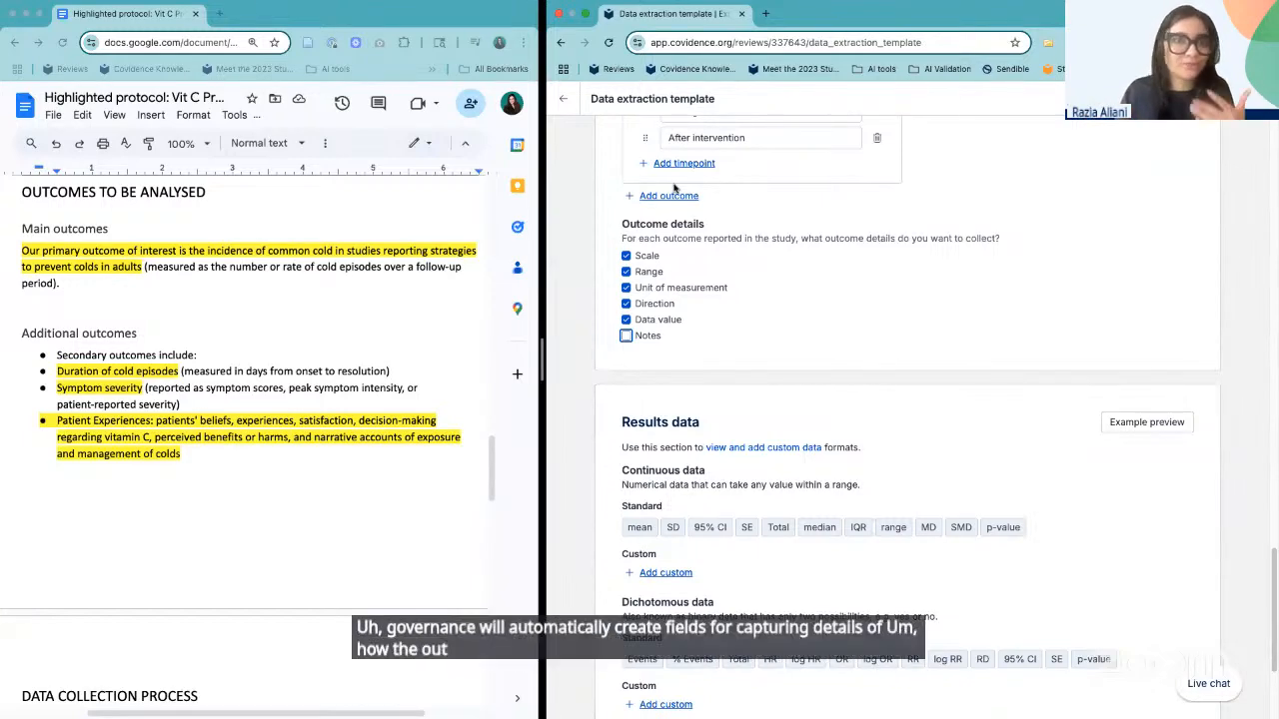
{"action": "scroll", "coordinate": [697, 356], "scroll_direction": "down", "scroll_amount": 5}
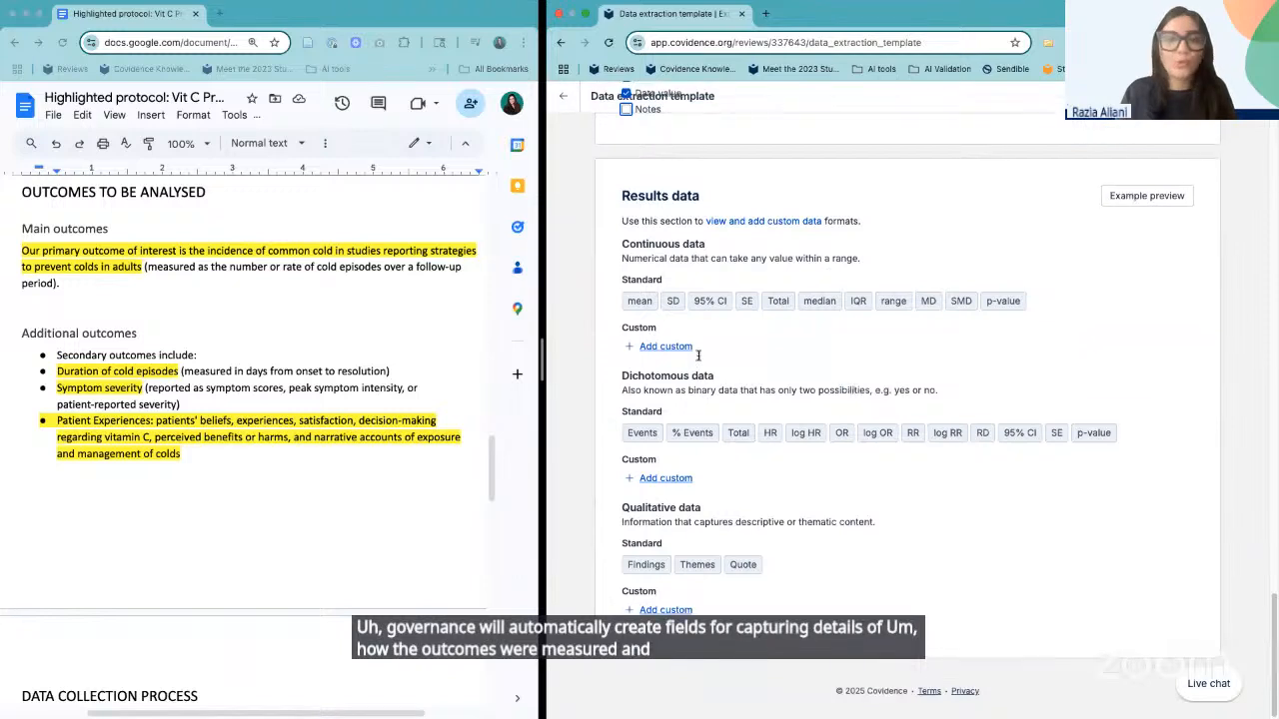
{"action": "scroll", "coordinate": [697, 356], "scroll_direction": "up", "scroll_amount": 1}
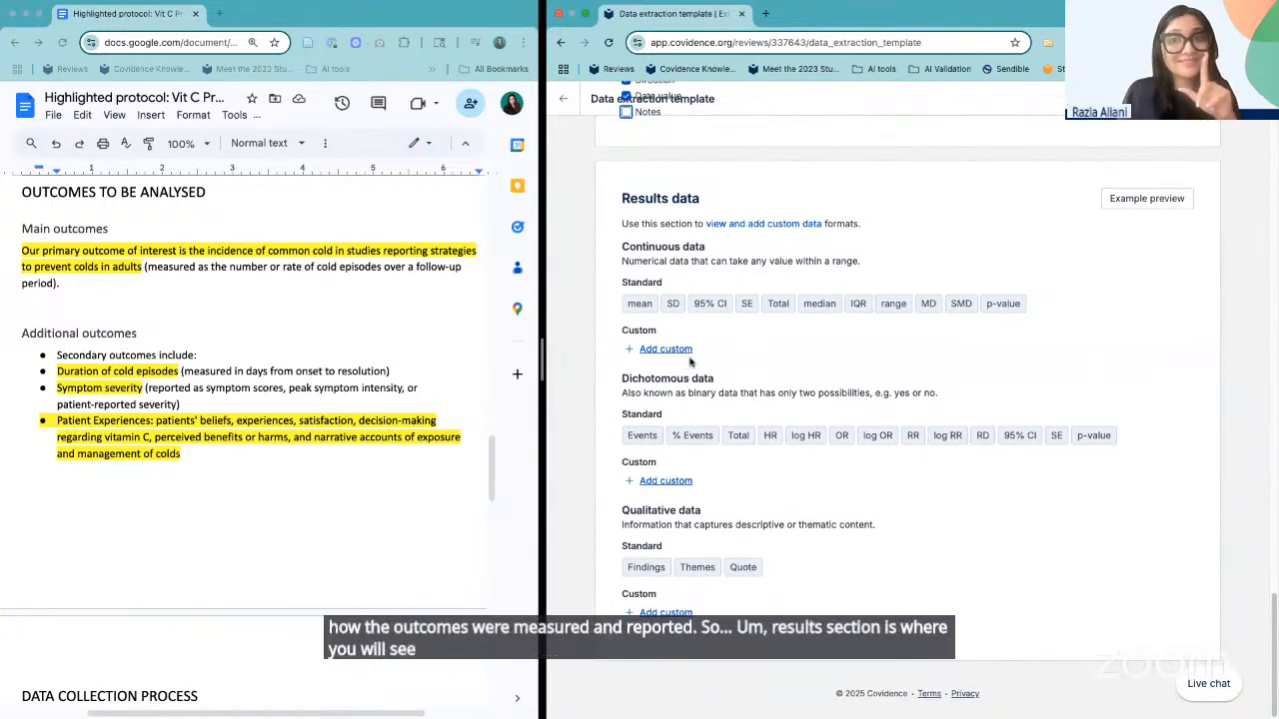
{"action": "scroll", "coordinate": [677, 354], "scroll_direction": "up", "scroll_amount": 1}
{"action": "scroll", "coordinate": [678, 354], "scroll_direction": "up", "scroll_amount": 4}
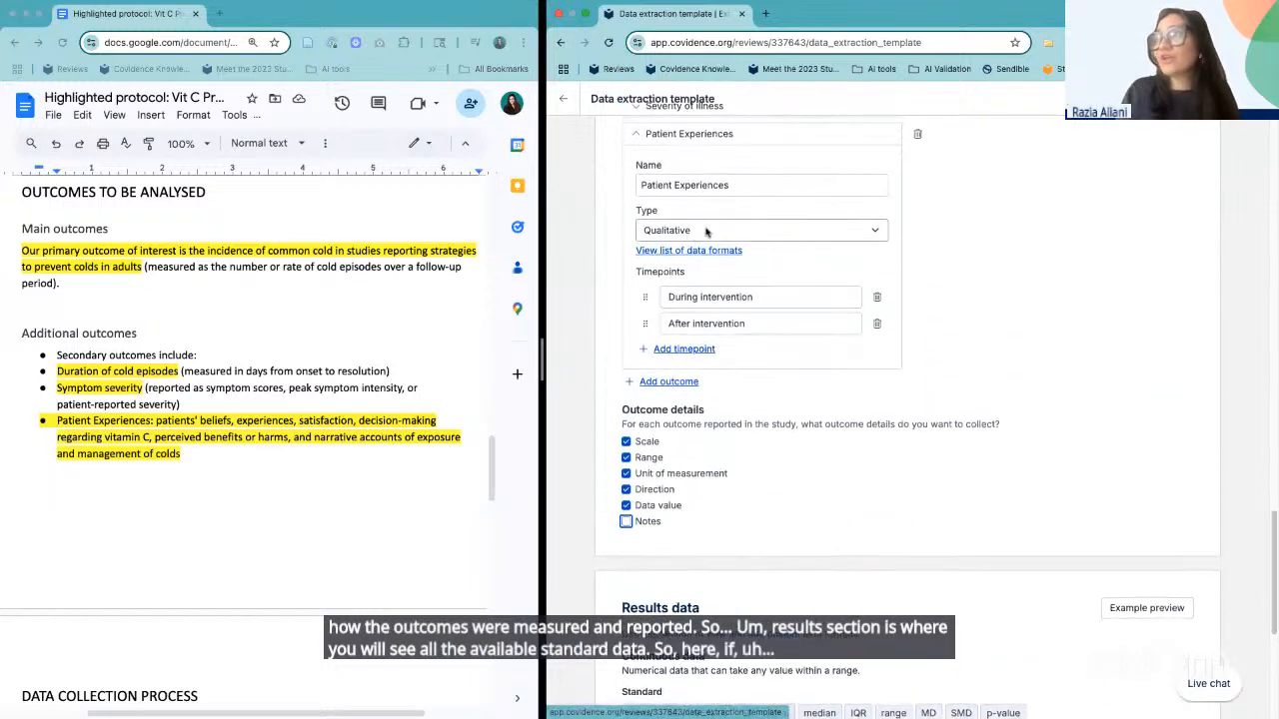
{"action": "scroll", "coordinate": [684, 235], "scroll_direction": "up", "scroll_amount": 1}
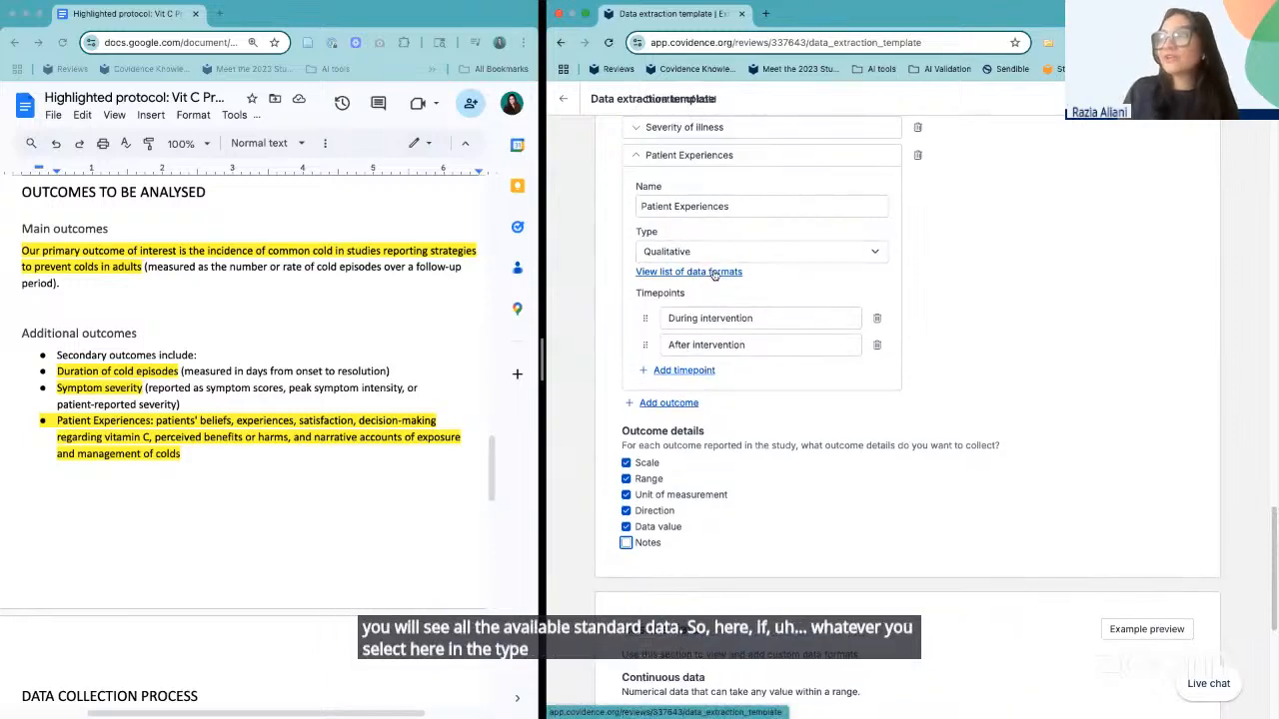
{"action": "left_click", "coordinate": [713, 275]}
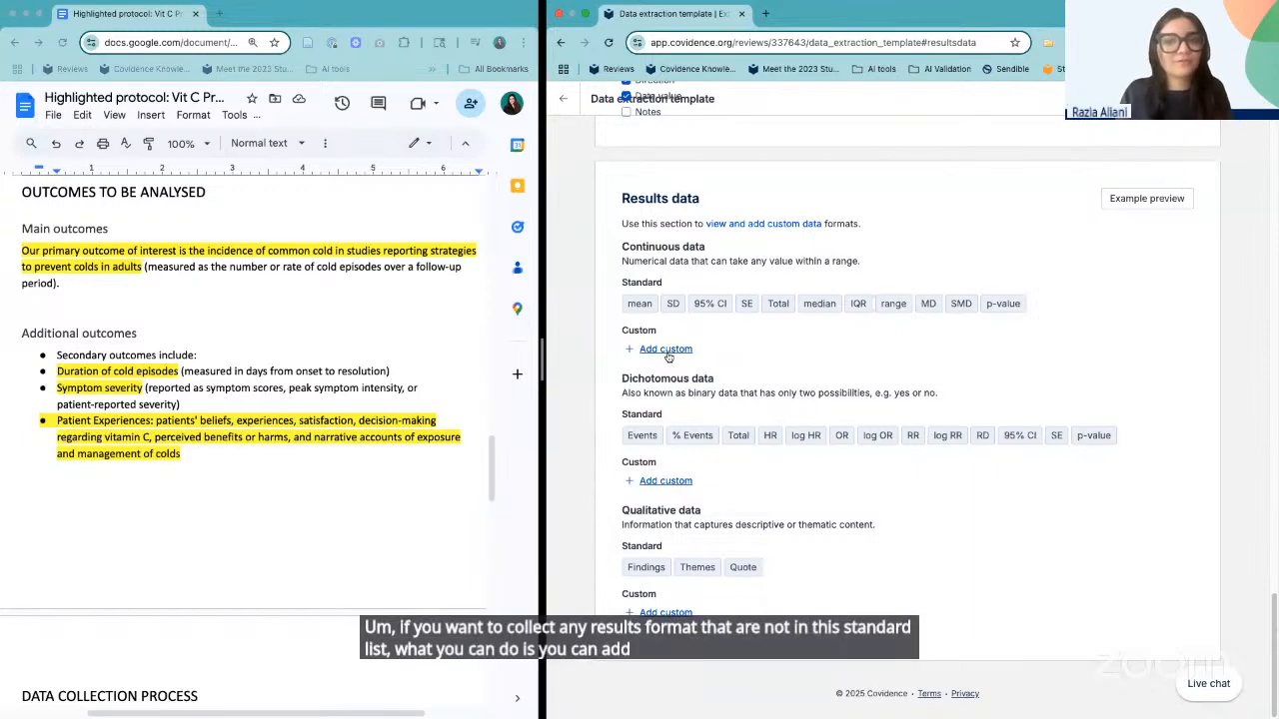
- Check the Severity of illness outcome's settings and add a custom continuous data format named "Severity scale"
{"action": "scroll", "coordinate": [667, 356], "scroll_direction": "up", "scroll_amount": 10}
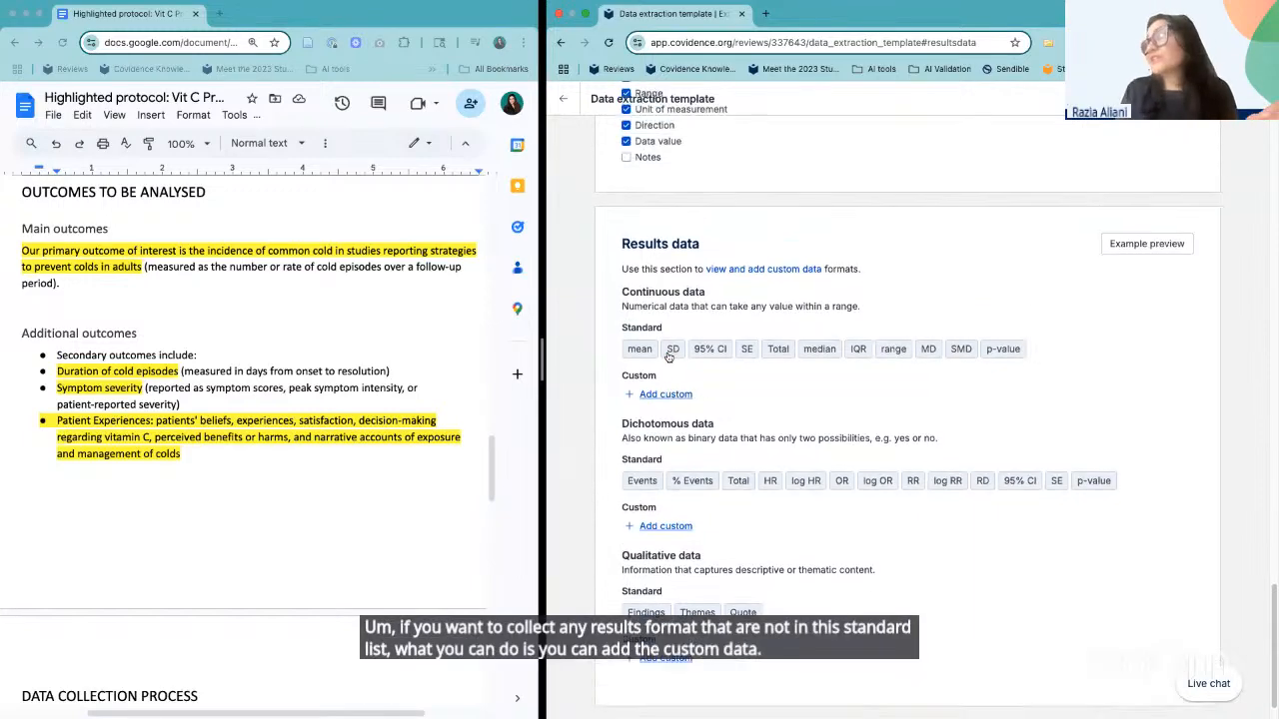
{"action": "left_click", "coordinate": [664, 253]}
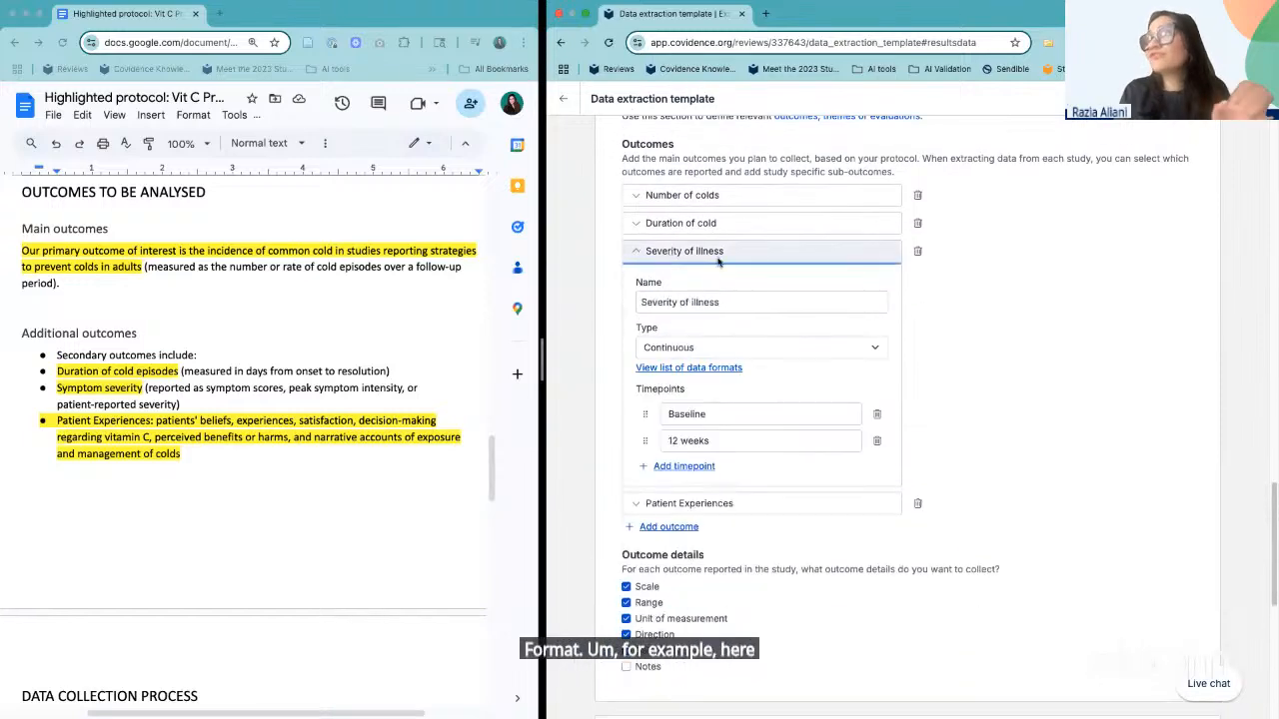
{"action": "scroll", "coordinate": [689, 333], "scroll_direction": "down", "scroll_amount": 8}
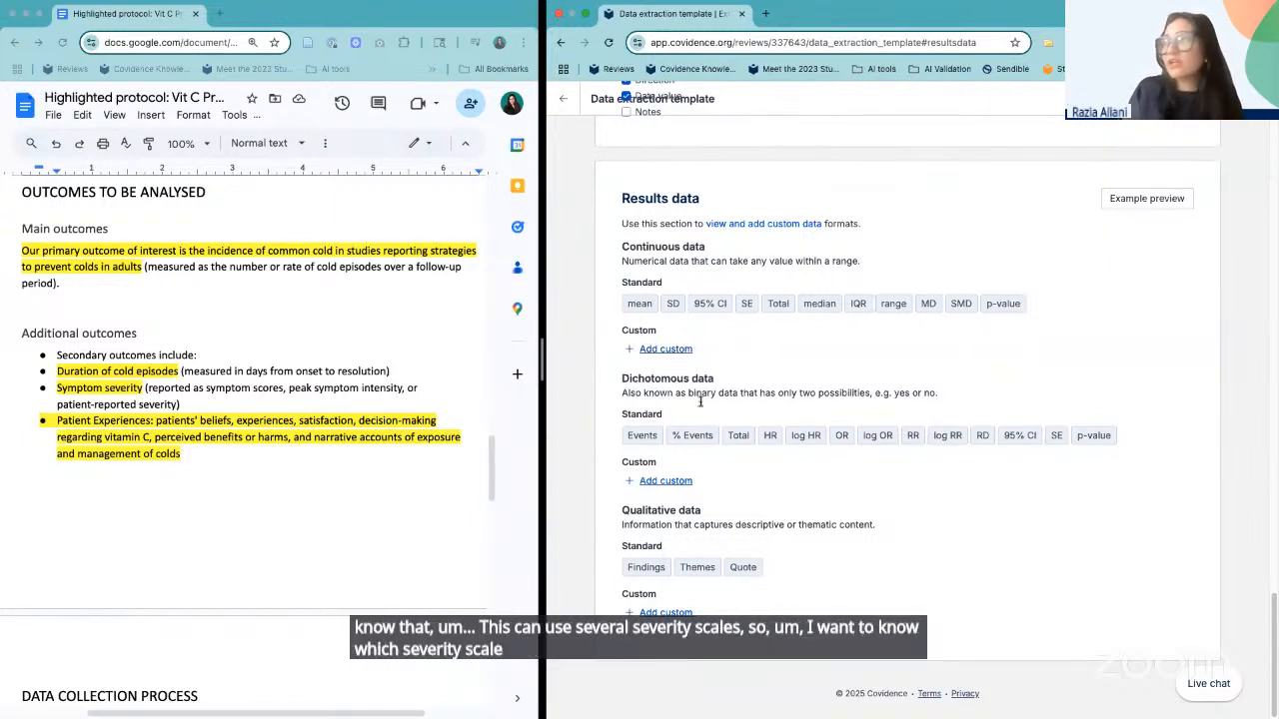
{"action": "left_click", "coordinate": [676, 349]}
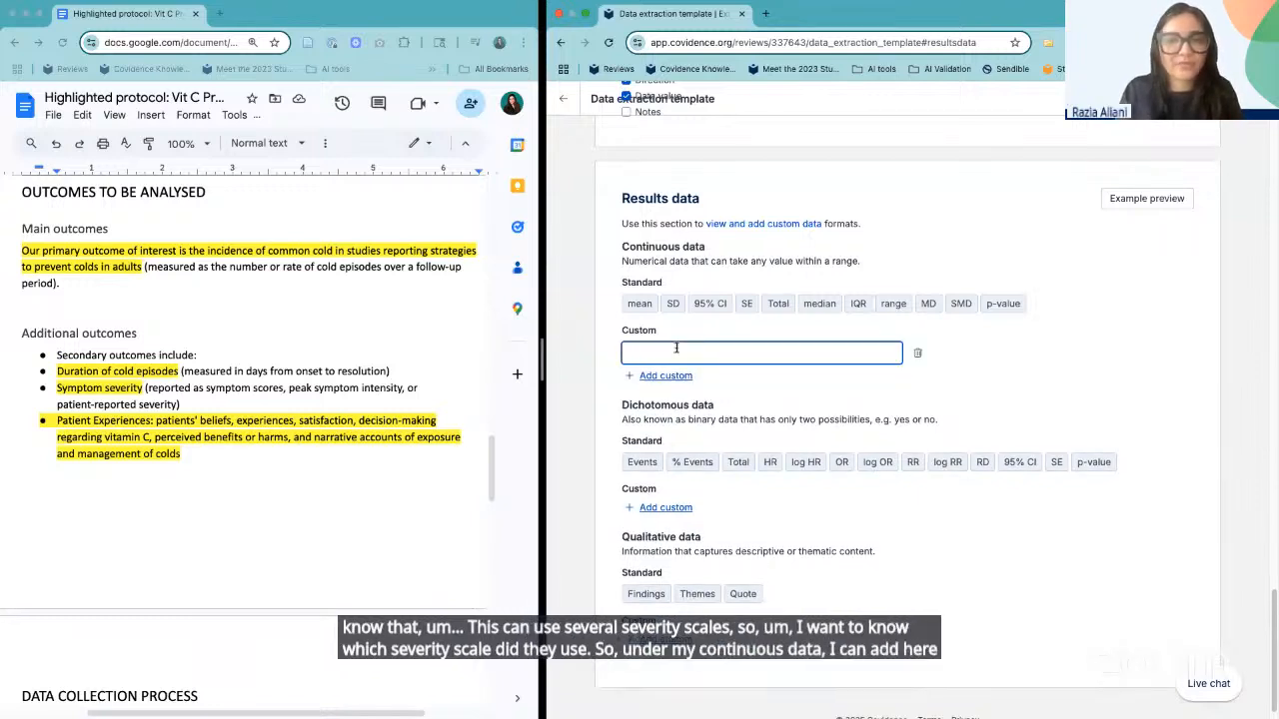
{"action": "type", "text": "Severity s"}
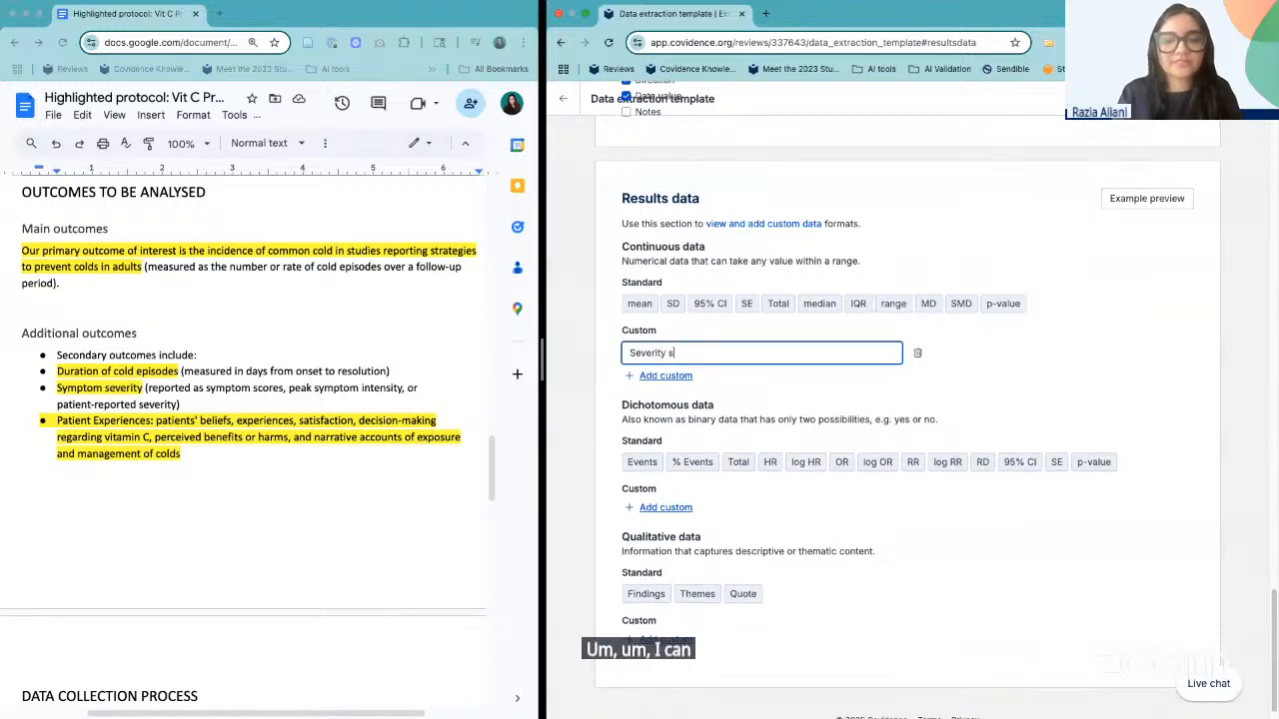
{"action": "type", "text": "cale"}
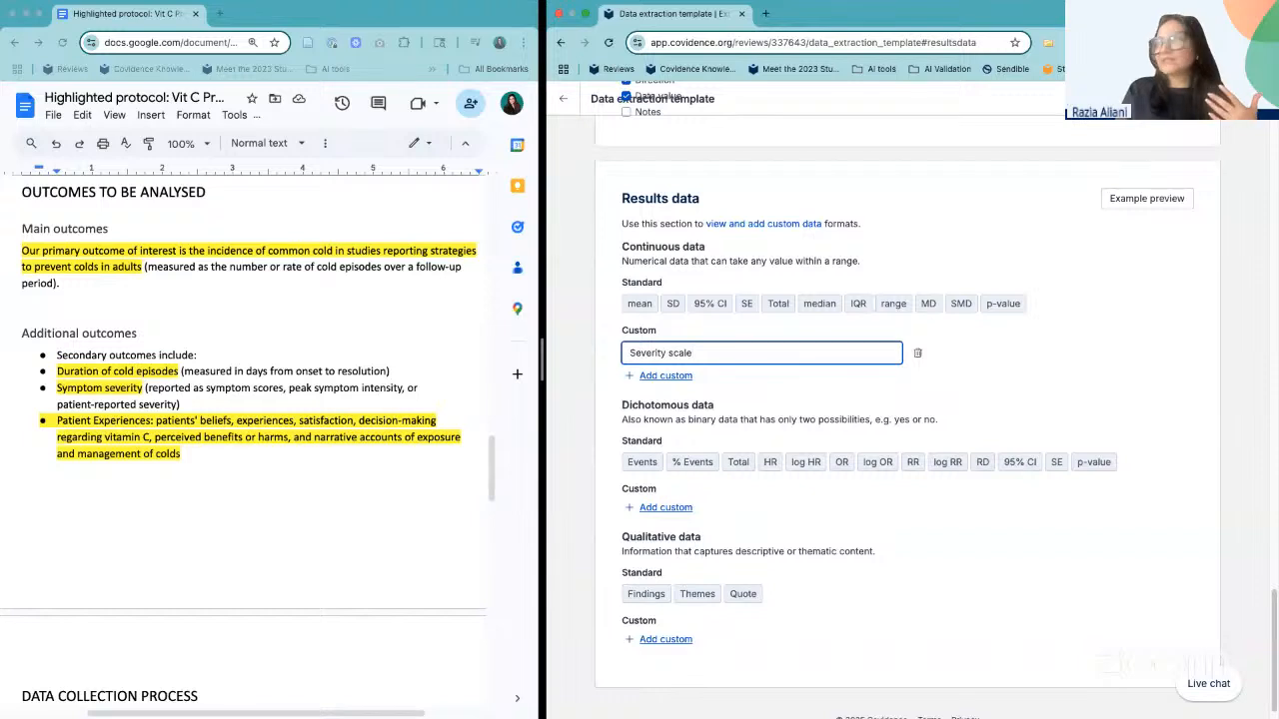
{"action": "left_click", "coordinate": [748, 374]}
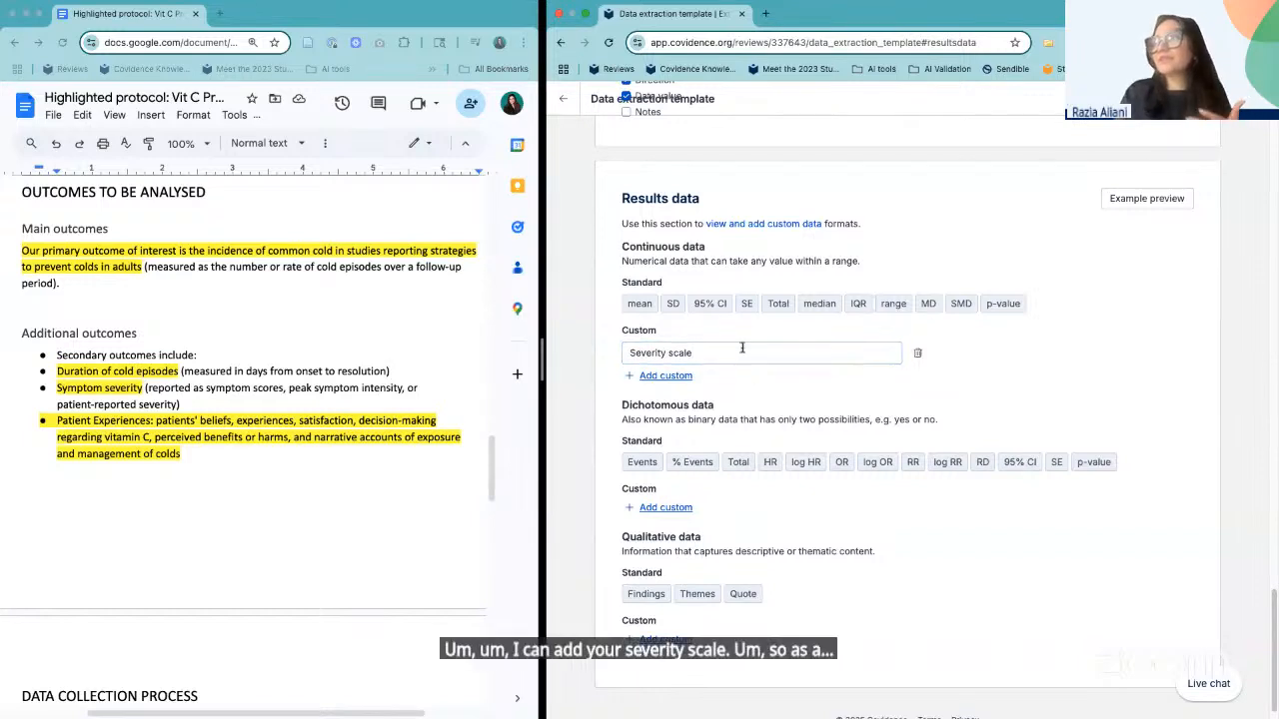
- Add three custom qualitative data formats named "Theme 1", "Theme 2" and "Details" to the results data
{"action": "scroll", "coordinate": [743, 348], "scroll_direction": "down", "scroll_amount": 1}
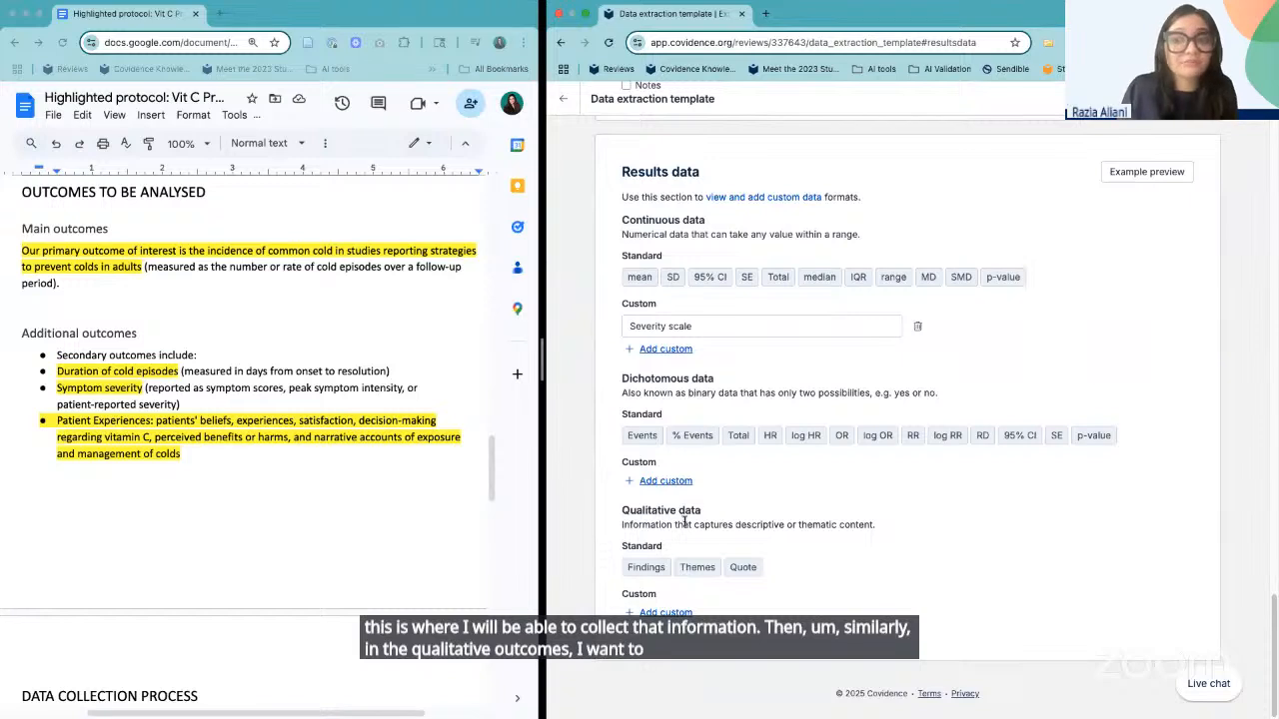
{"action": "left_click", "coordinate": [666, 613]}
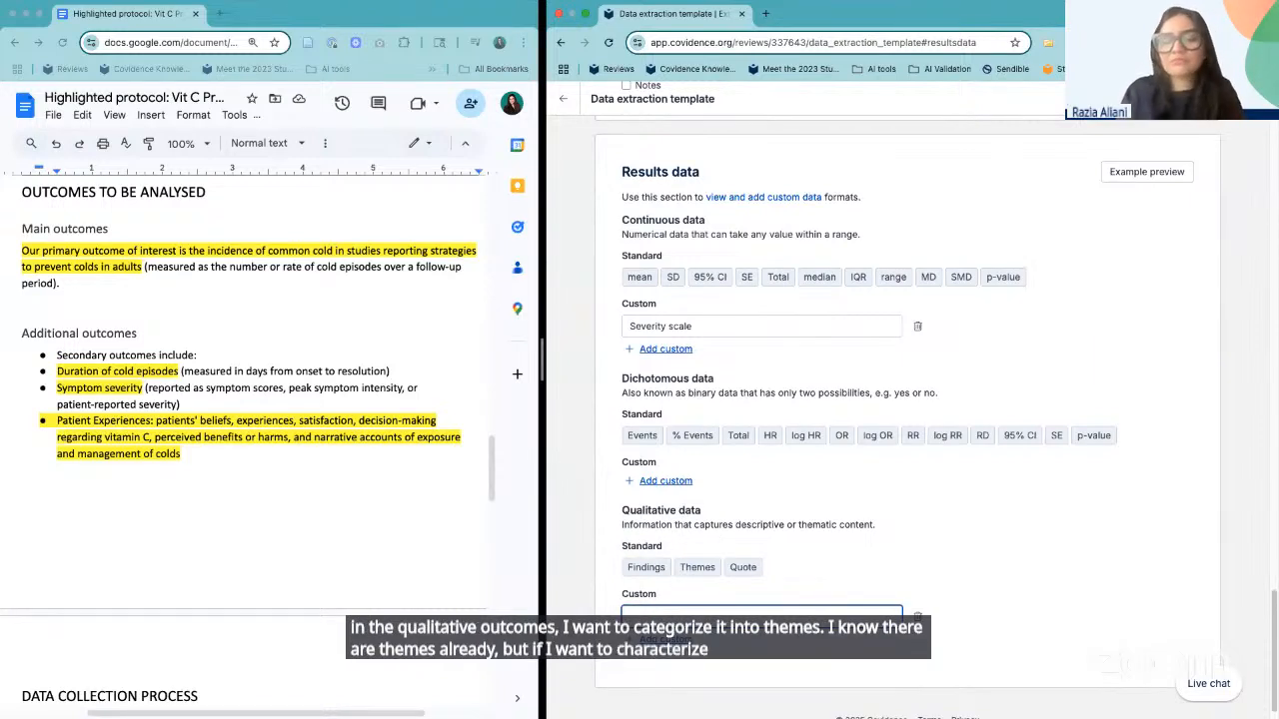
{"action": "type", "text": "Theme 1"}
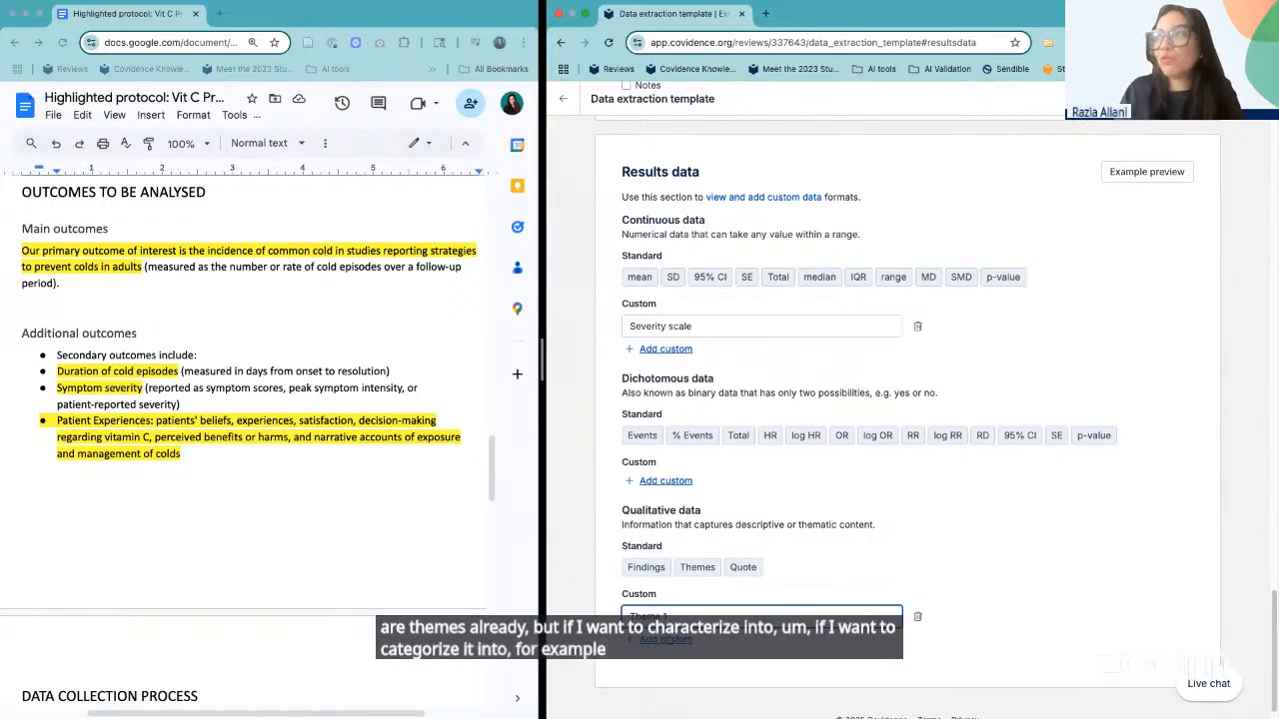
{"action": "left_click", "coordinate": [669, 641]}
{"action": "type", "text": "The"}
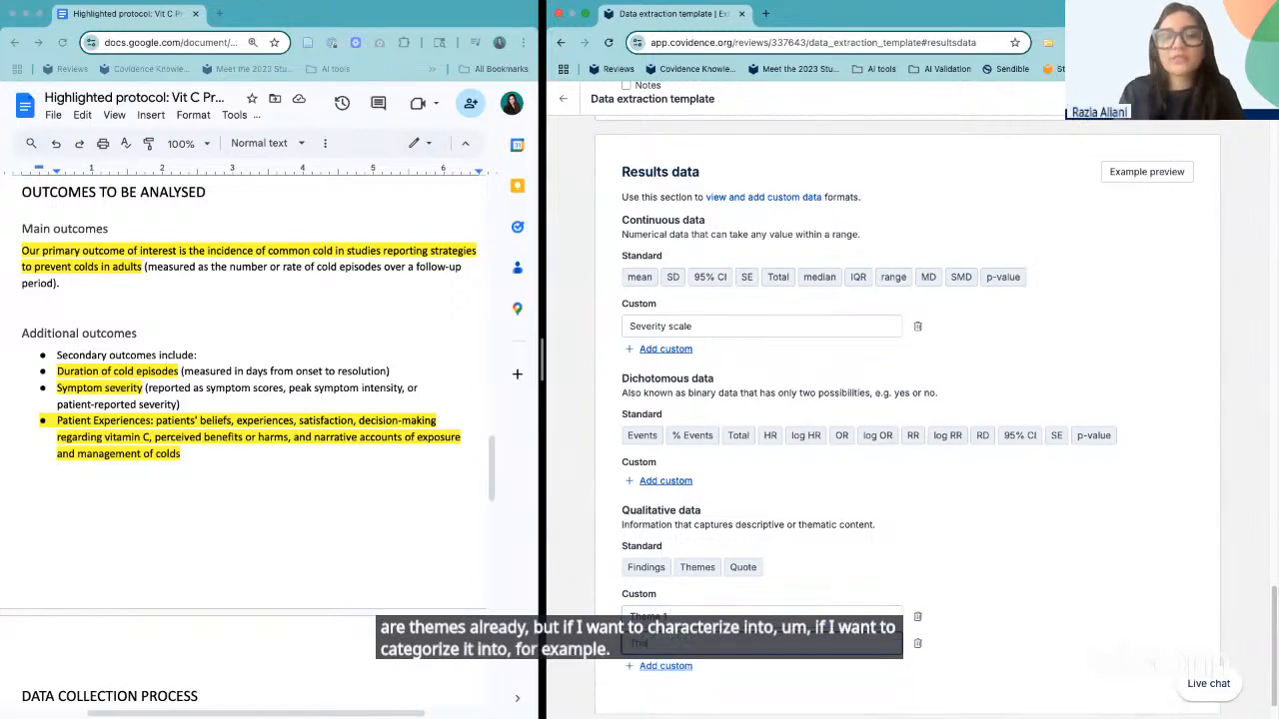
{"action": "type", "text": "me 2"}
{"action": "left_click", "coordinate": [667, 664]}
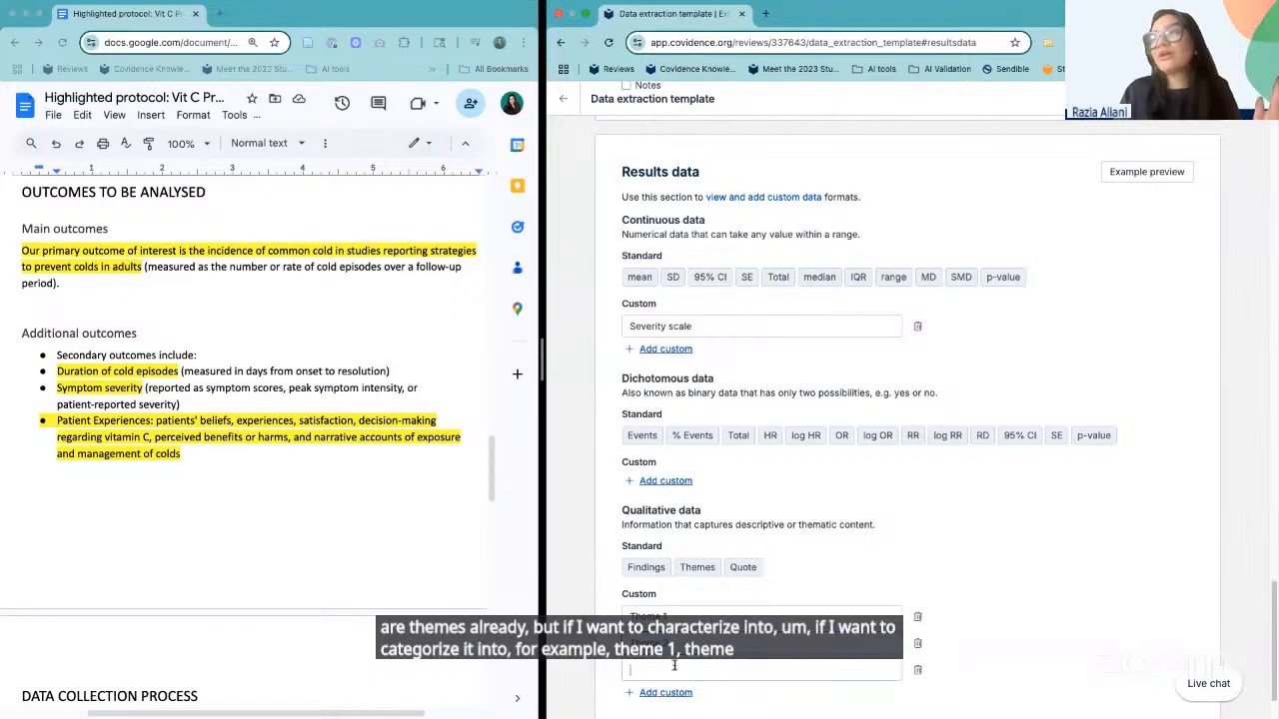
{"action": "type", "text": "Detai"}
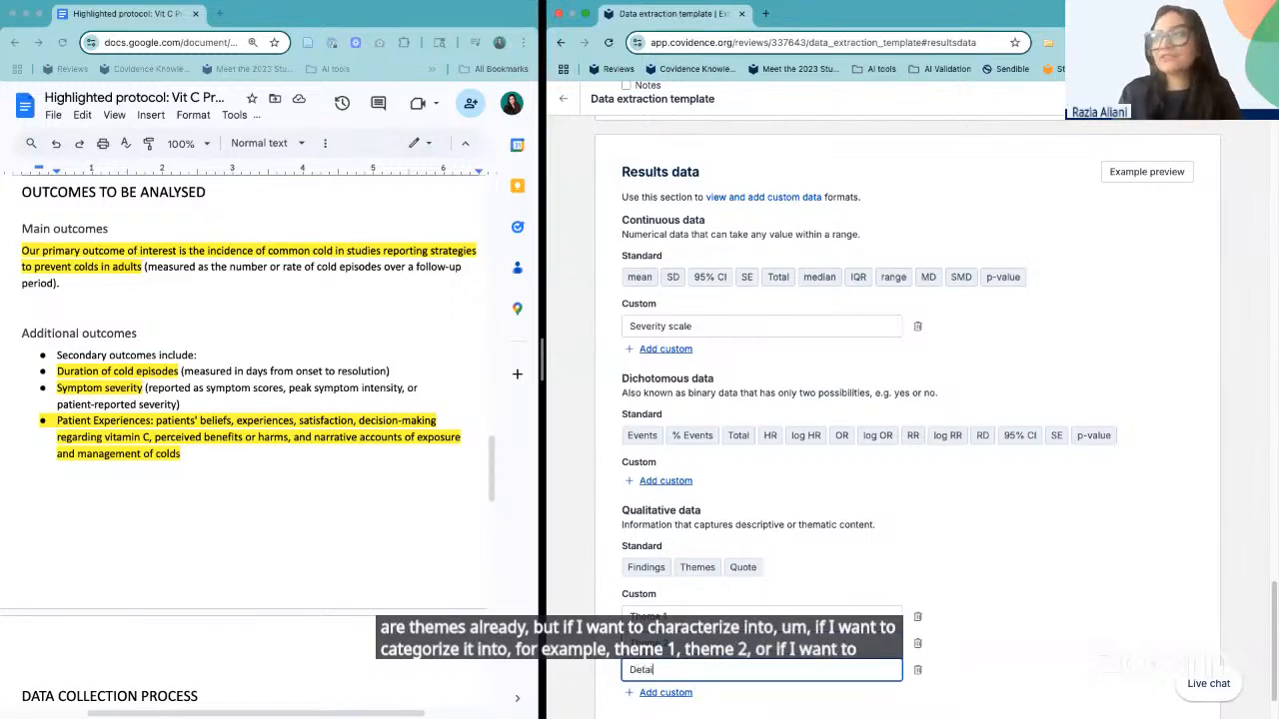
{"action": "type", "text": "ls"}
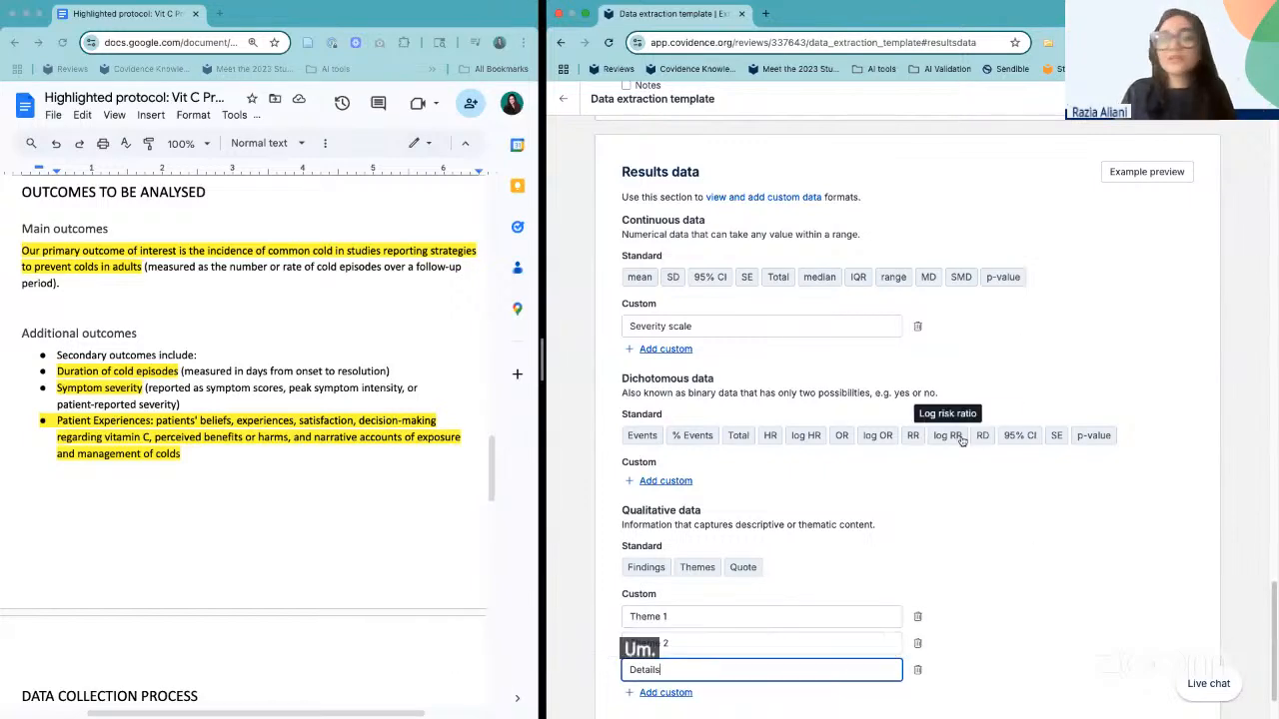
{"action": "scroll", "coordinate": [961, 445], "scroll_direction": "down", "scroll_amount": 1}
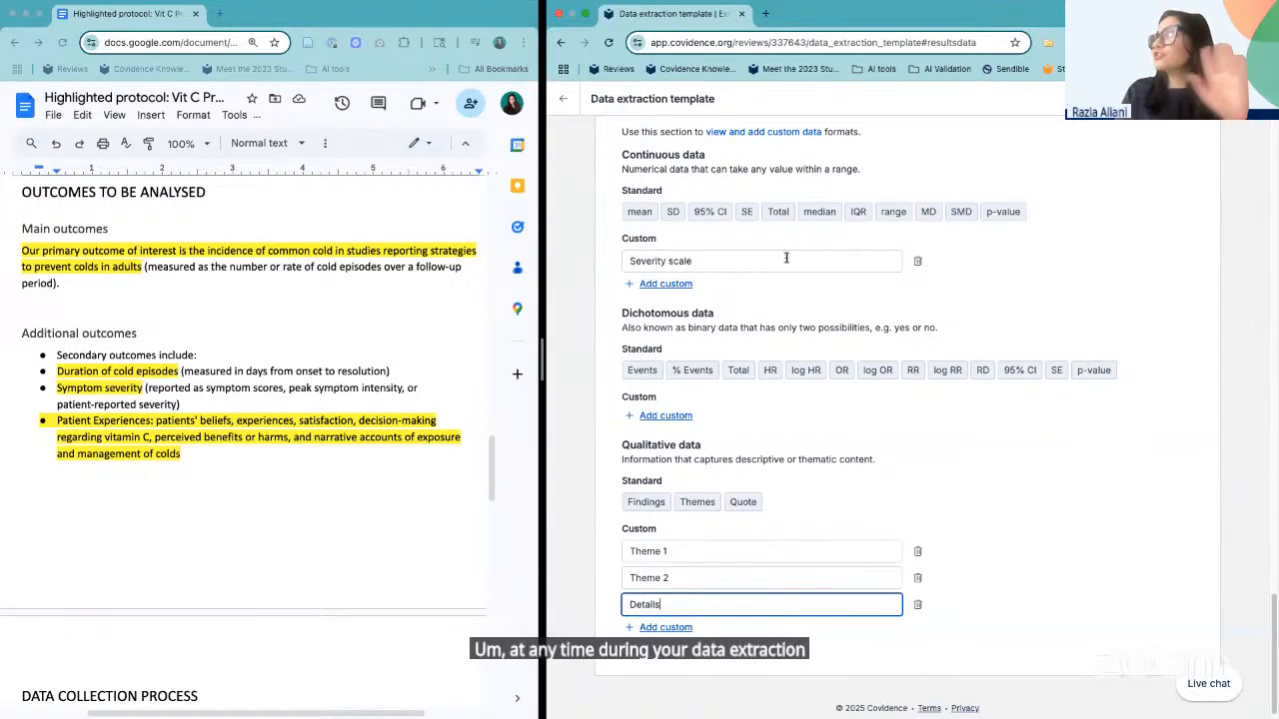
{"action": "scroll", "coordinate": [785, 256], "scroll_direction": "up", "scroll_amount": 10}
{"action": "scroll", "coordinate": [786, 256], "scroll_direction": "up", "scroll_amount": 10}
{"action": "scroll", "coordinate": [786, 257], "scroll_direction": "down", "scroll_amount": 4}
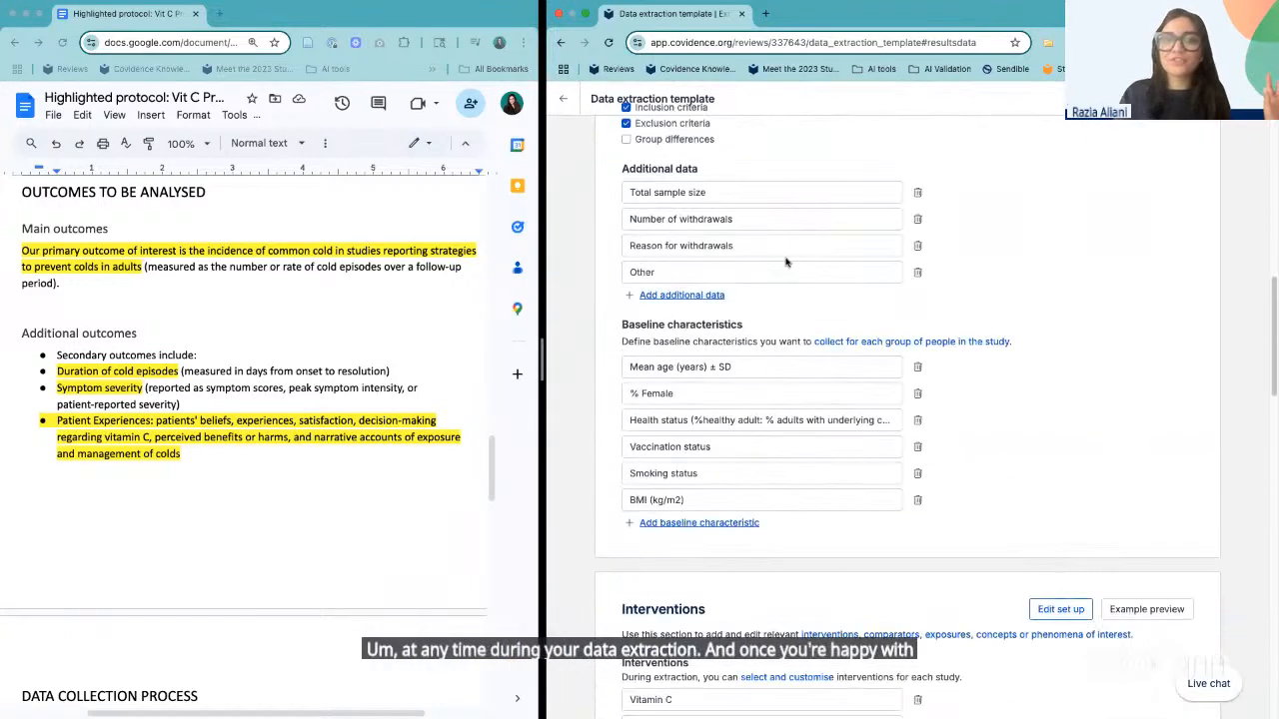
{"action": "scroll", "coordinate": [785, 257], "scroll_direction": "up", "scroll_amount": 4}
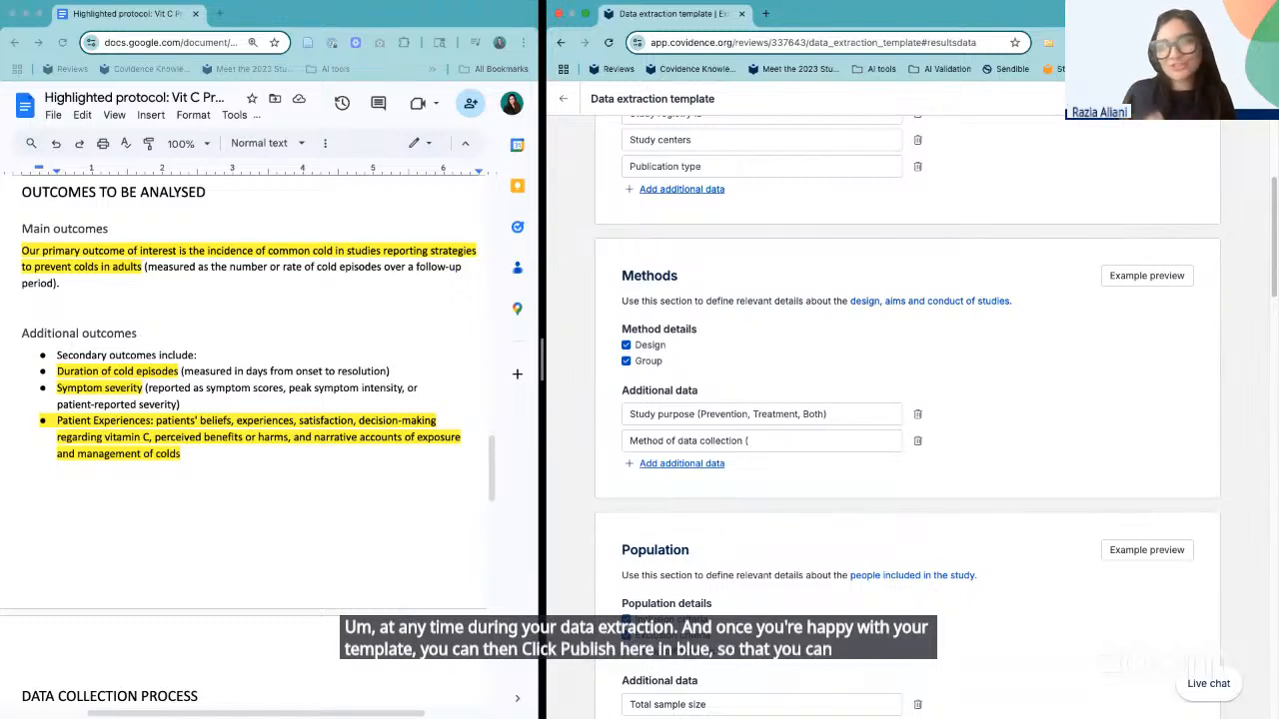
{"action": "scroll", "coordinate": [1065, 224], "scroll_direction": "down", "scroll_amount": 1}
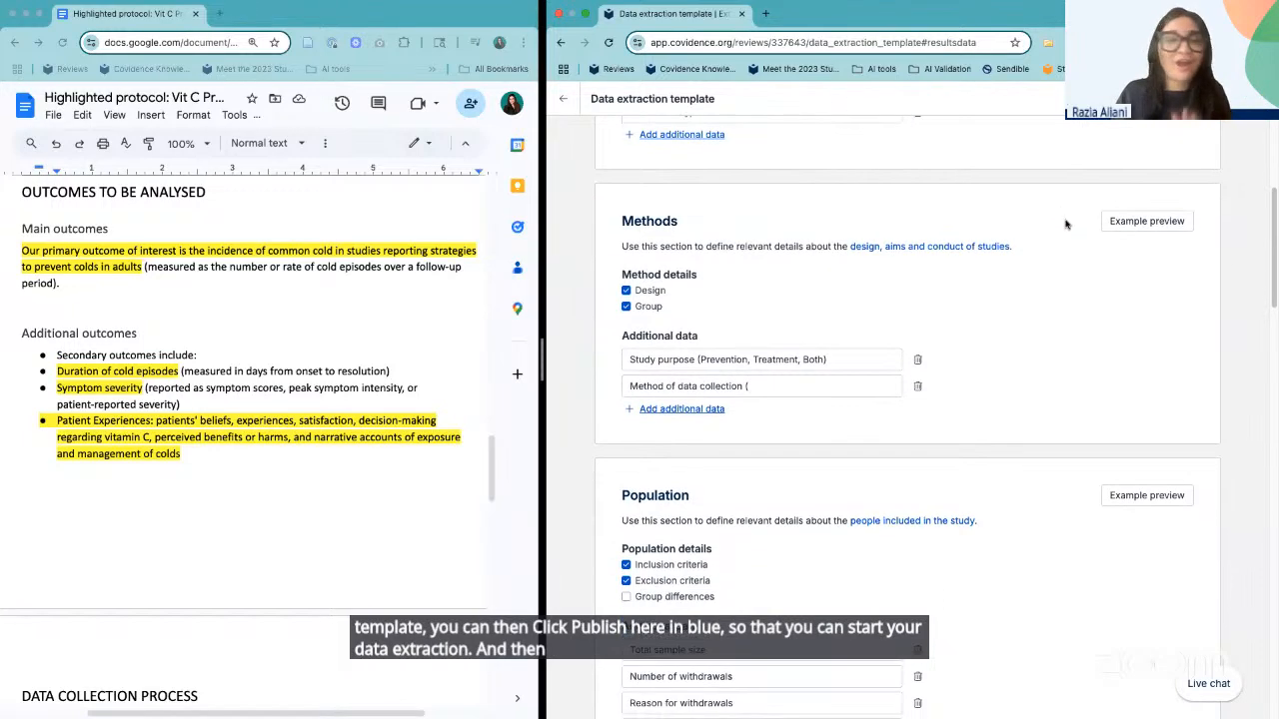
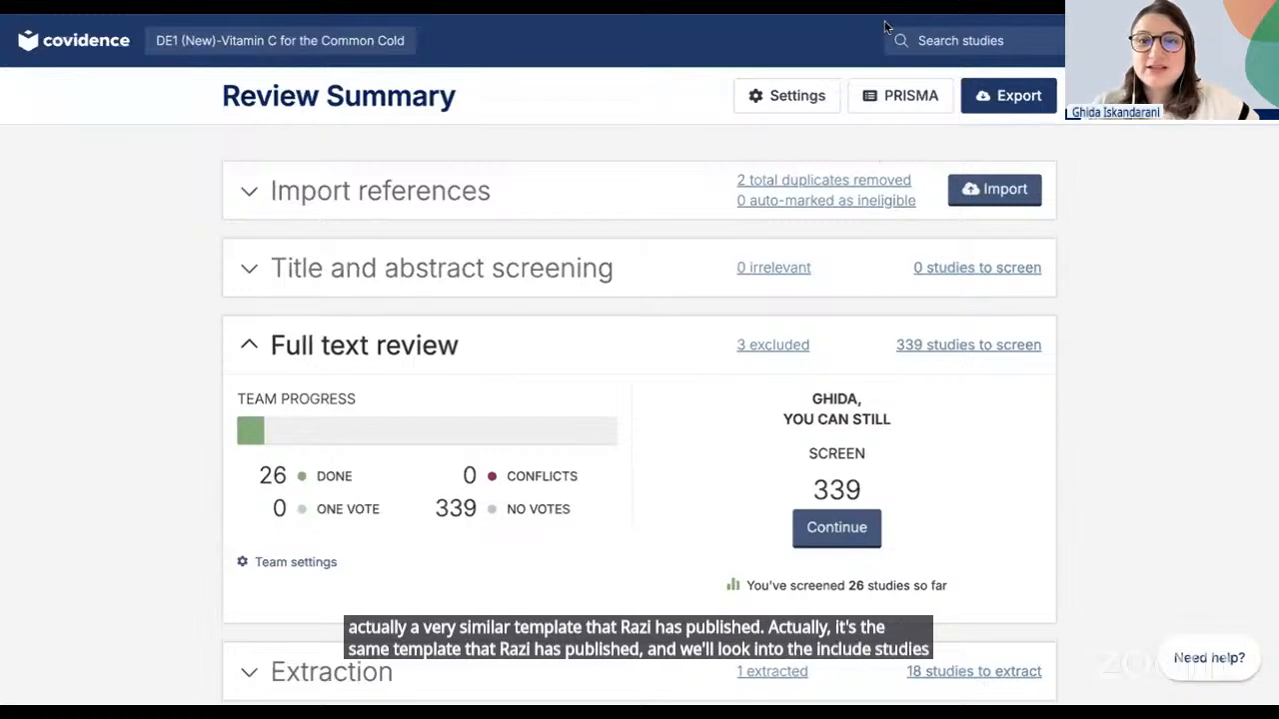
- Expand the Extraction stage of the review summary and continue to the list of studies to extract
{"action": "scroll", "coordinate": [894, 645], "scroll_direction": "down", "scroll_amount": 1}
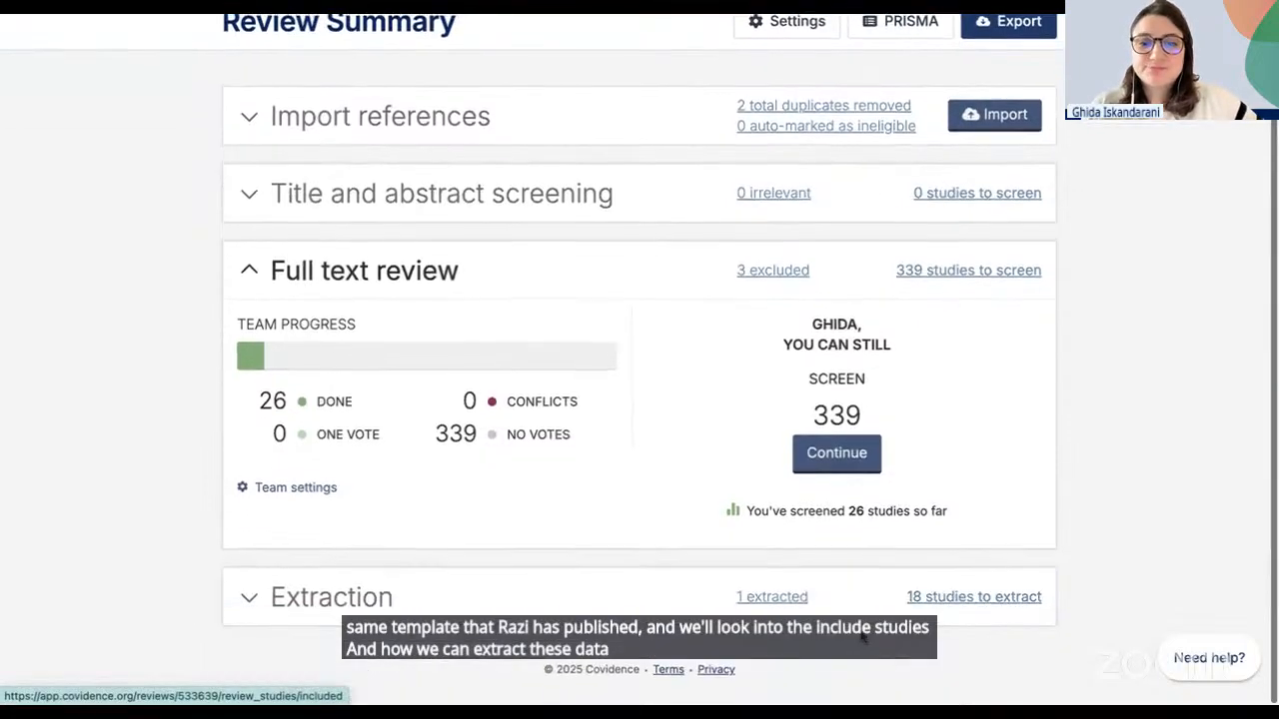
{"action": "left_click", "coordinate": [856, 617]}
{"action": "scroll", "coordinate": [879, 612], "scroll_direction": "down", "scroll_amount": 2}
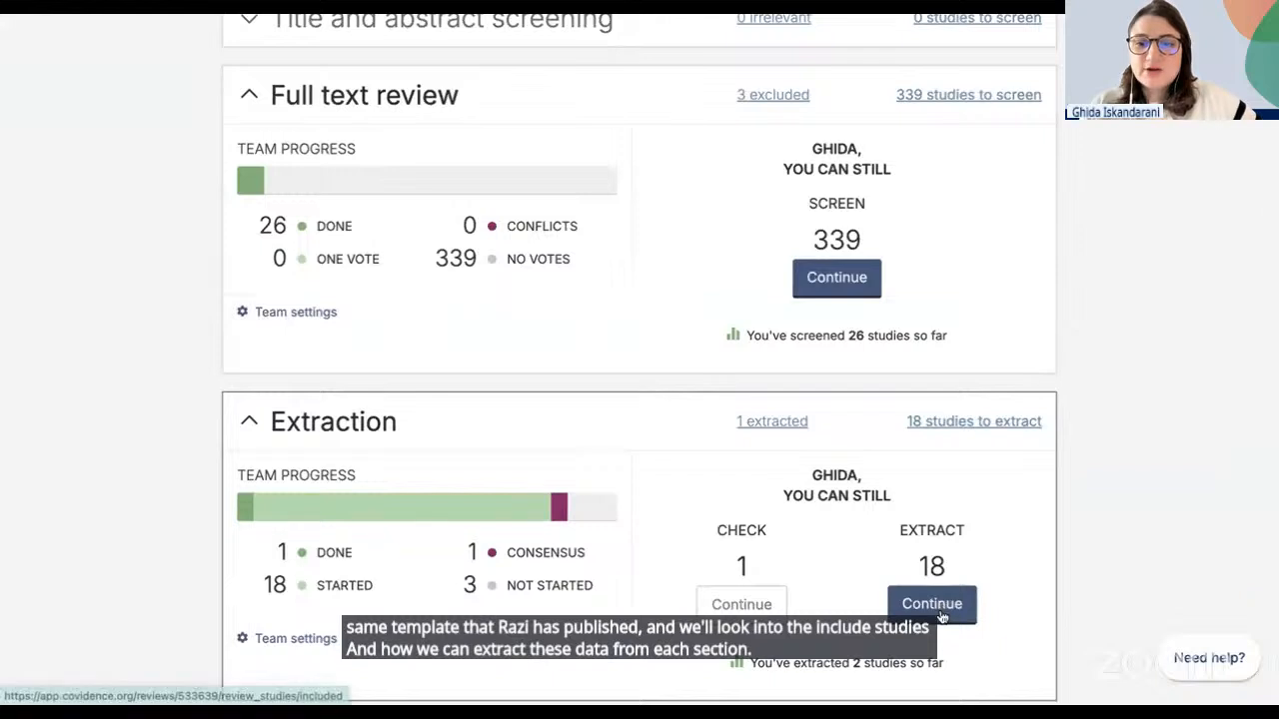
{"action": "left_click", "coordinate": [938, 609]}
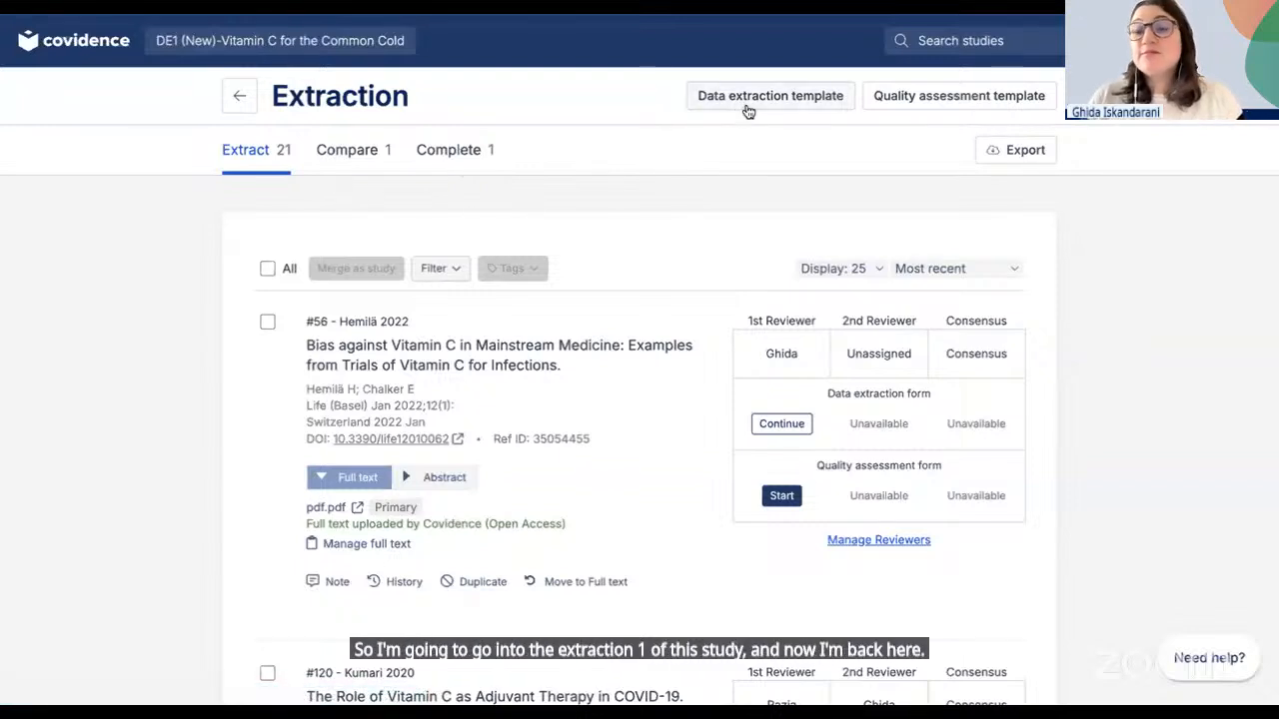
- Open the published data extraction template and review its Identification, Methods, Population and Interventions sections
{"action": "left_click", "coordinate": [809, 103]}
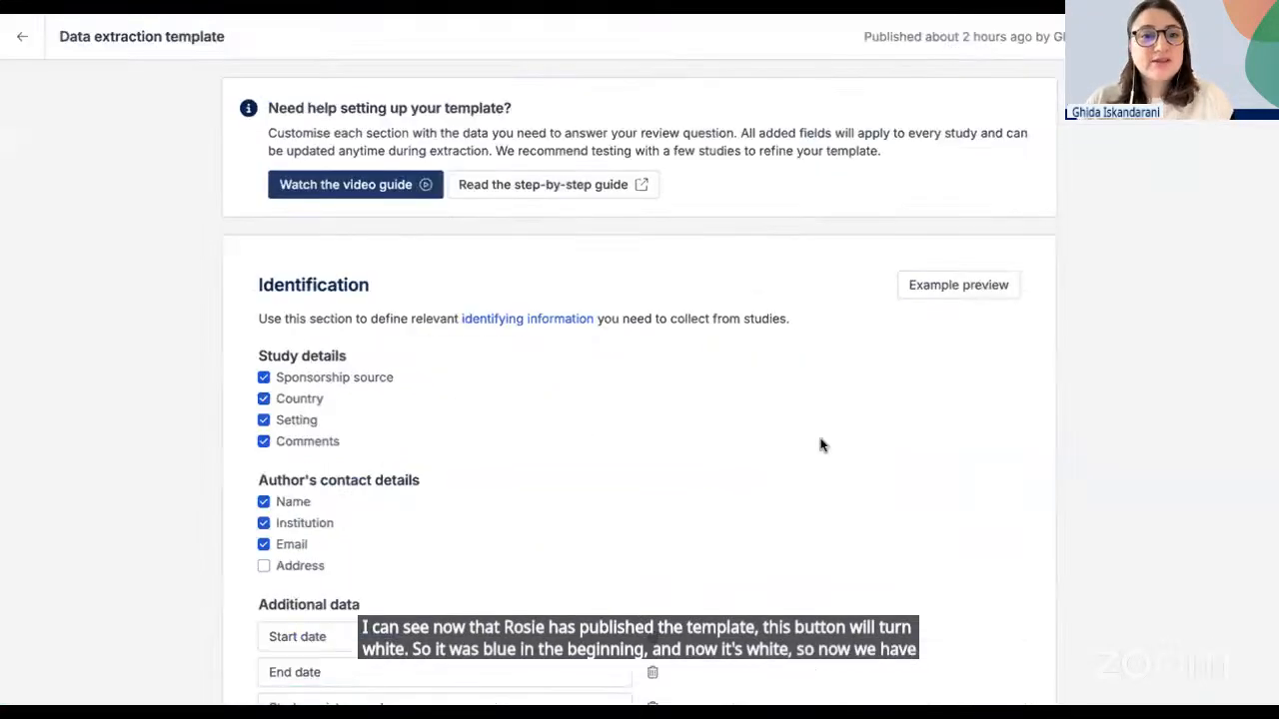
{"action": "scroll", "coordinate": [819, 442], "scroll_direction": "down", "scroll_amount": 3}
{"action": "scroll", "coordinate": [819, 444], "scroll_direction": "down", "scroll_amount": 5}
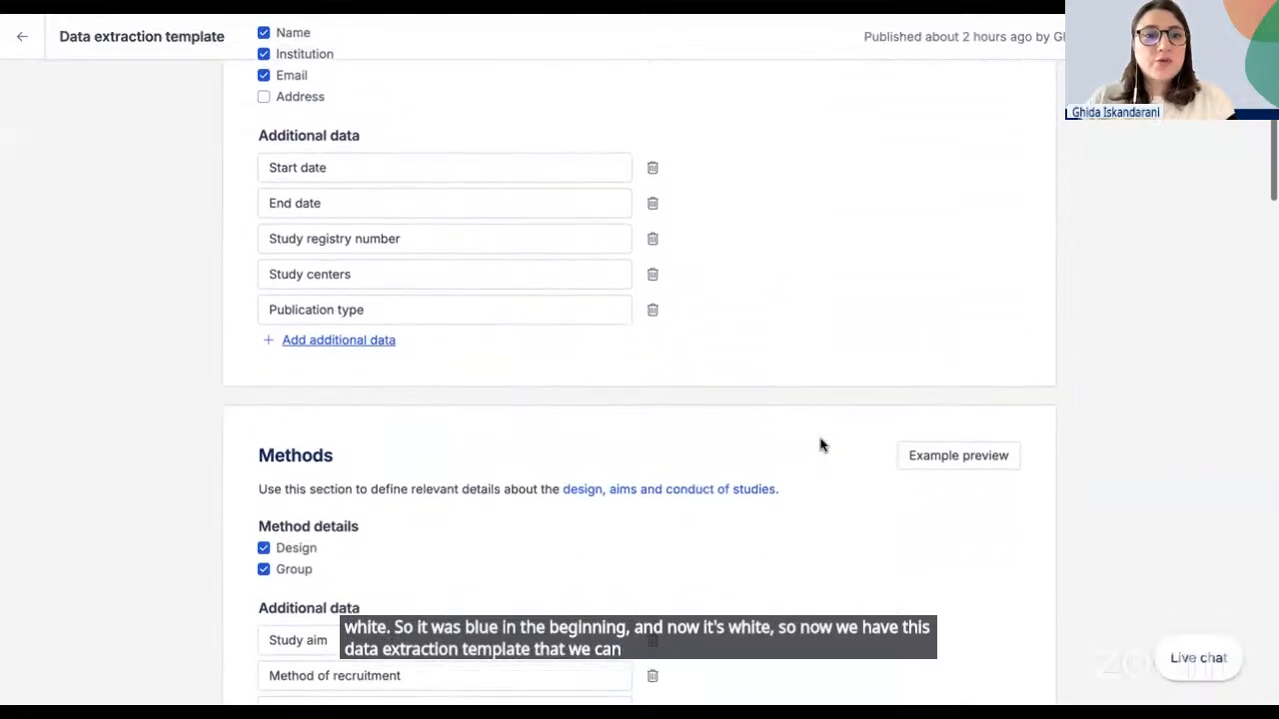
{"action": "scroll", "coordinate": [819, 445], "scroll_direction": "up", "scroll_amount": 4}
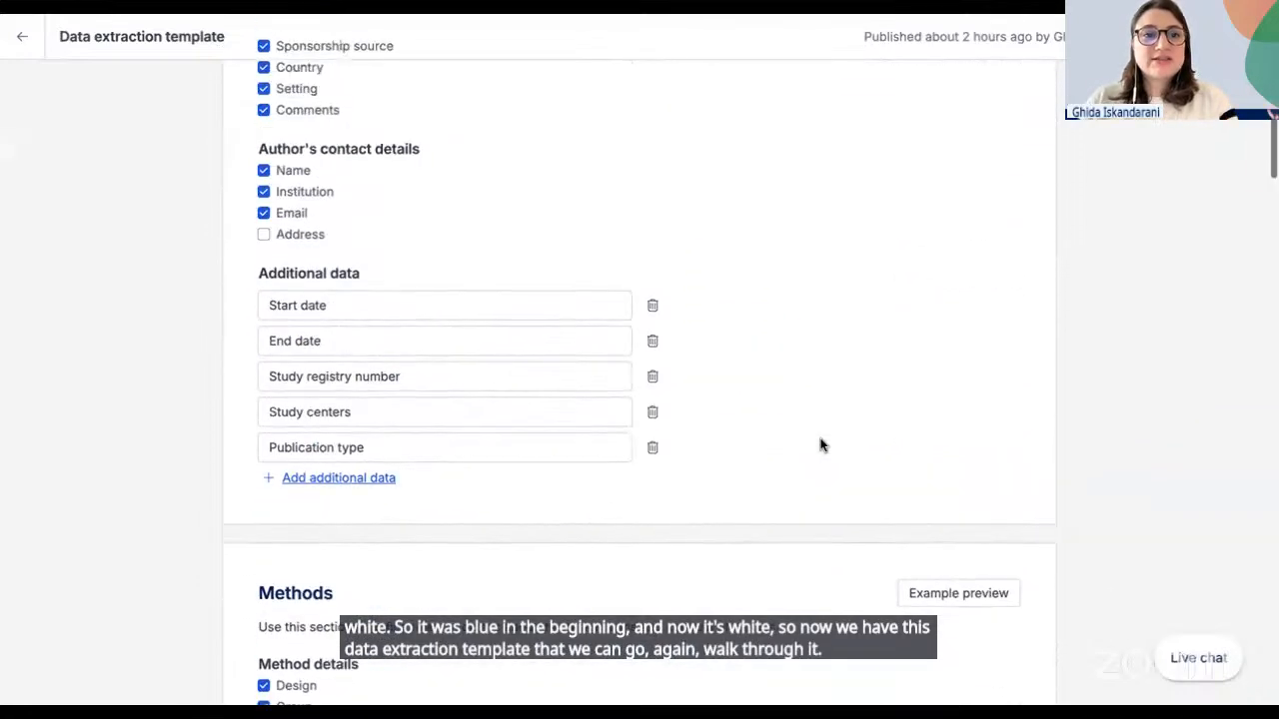
{"action": "scroll", "coordinate": [820, 445], "scroll_direction": "up", "scroll_amount": 1}
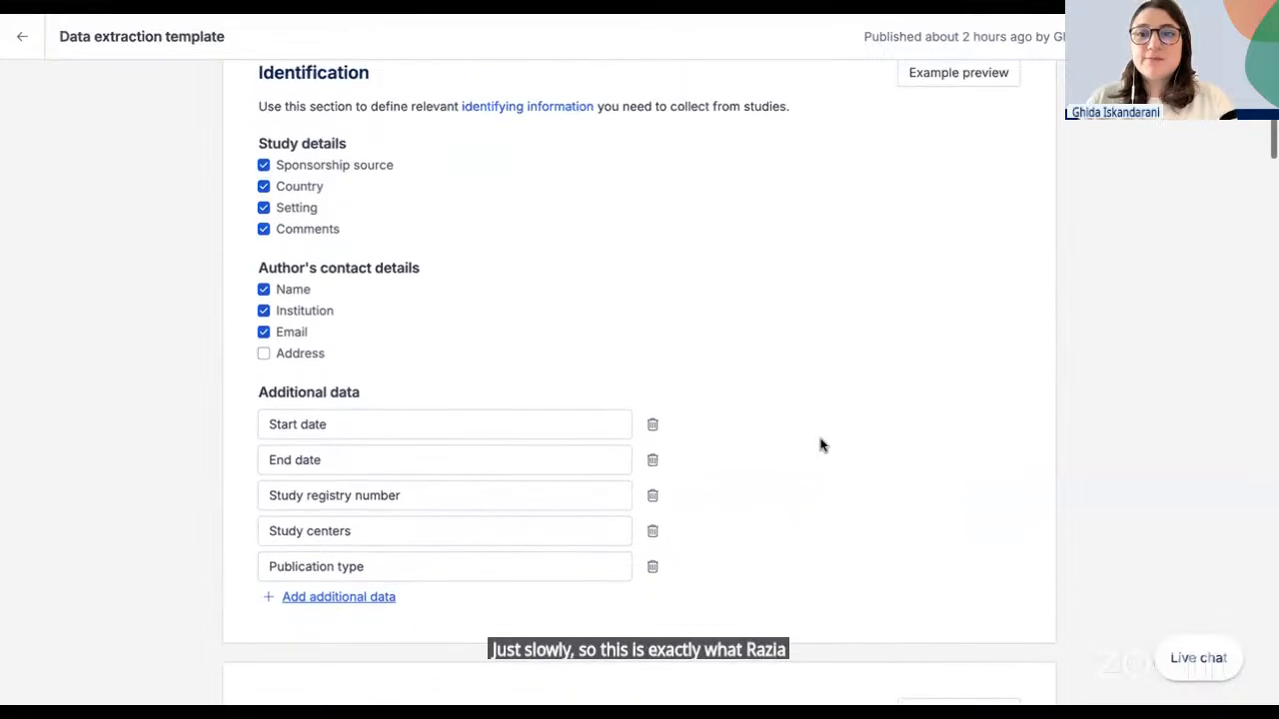
{"action": "scroll", "coordinate": [820, 443], "scroll_direction": "down", "scroll_amount": 4}
{"action": "scroll", "coordinate": [819, 441], "scroll_direction": "down", "scroll_amount": 1}
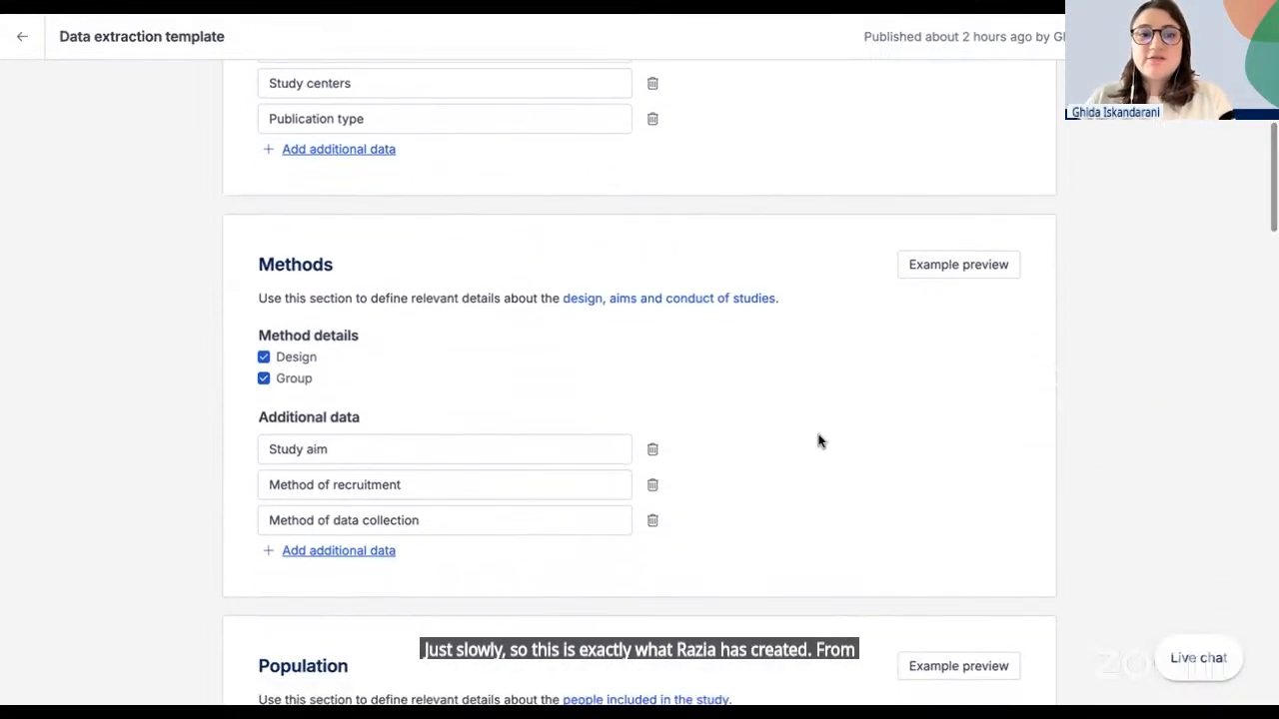
{"action": "scroll", "coordinate": [819, 441], "scroll_direction": "down", "scroll_amount": 6}
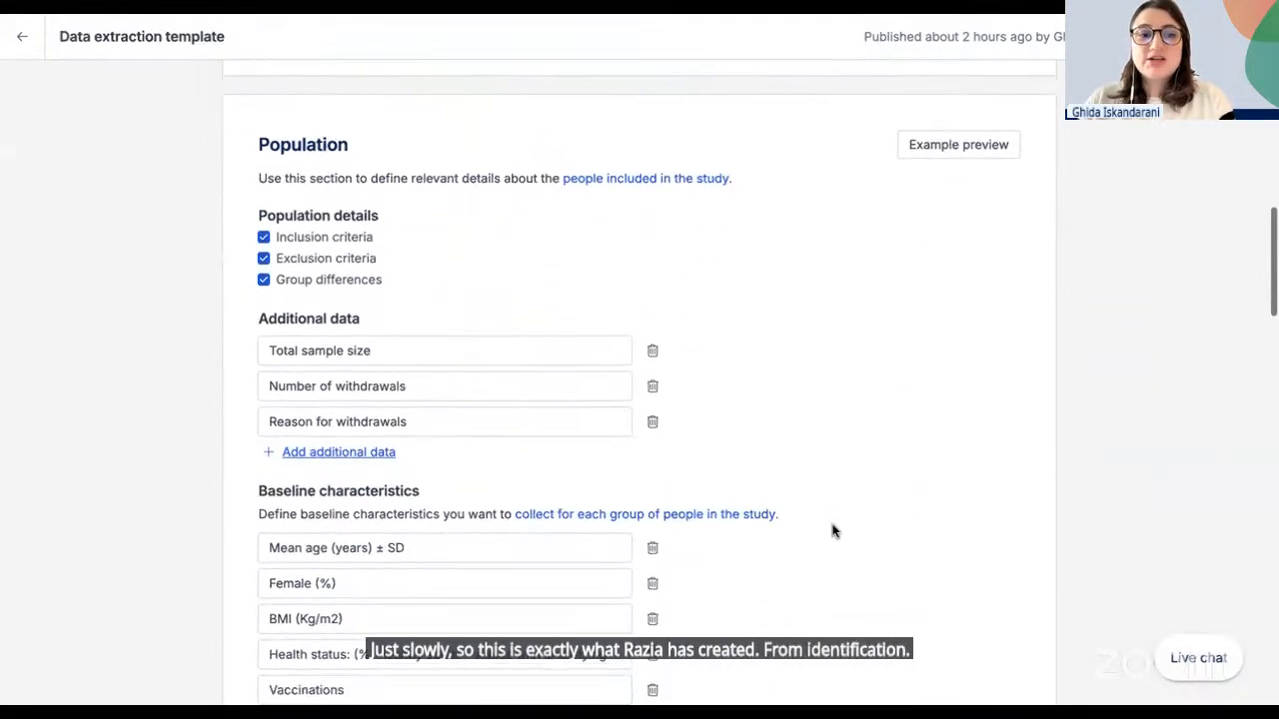
{"action": "scroll", "coordinate": [835, 531], "scroll_direction": "down", "scroll_amount": 4}
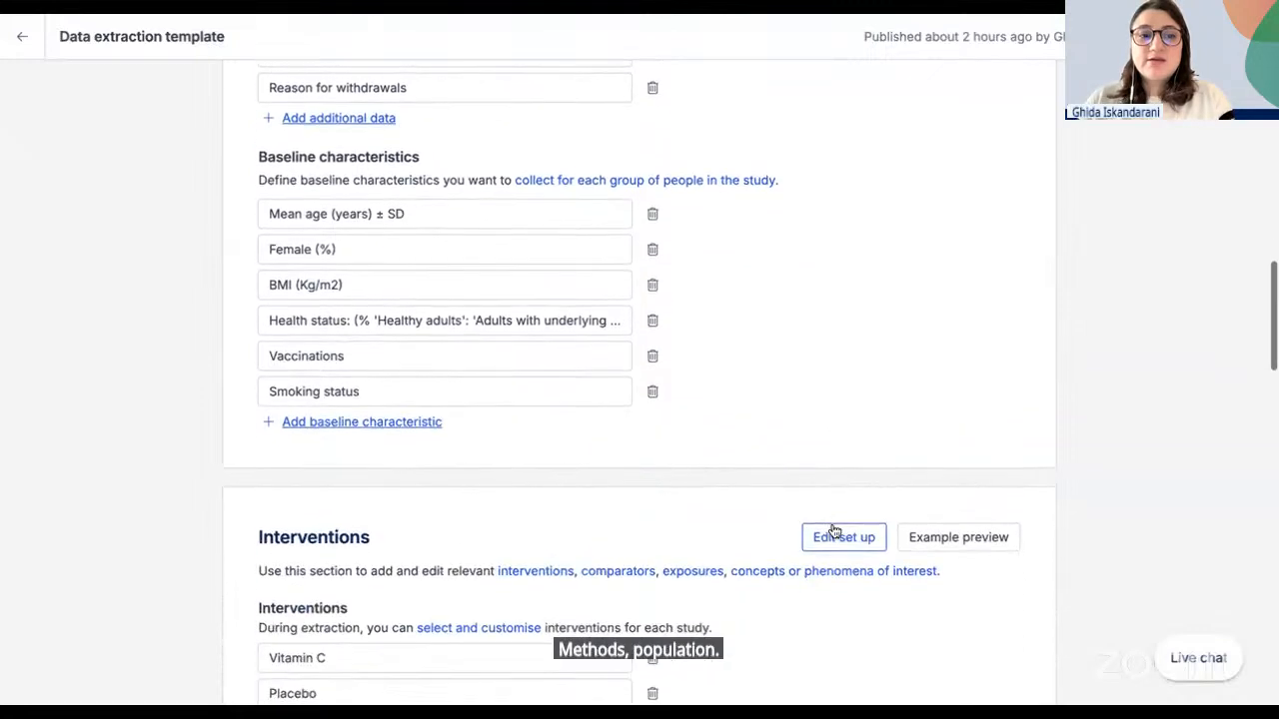
{"action": "scroll", "coordinate": [835, 531], "scroll_direction": "down", "scroll_amount": 5}
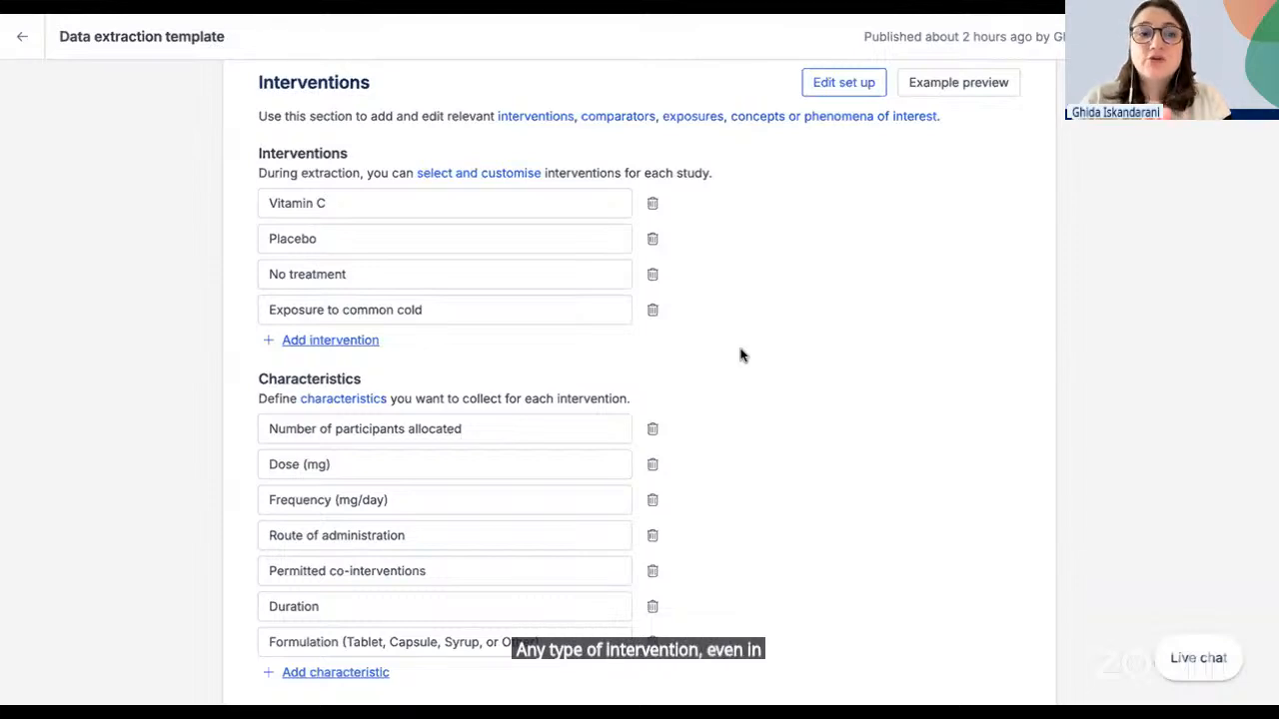
{"action": "scroll", "coordinate": [740, 355], "scroll_direction": "down", "scroll_amount": 1}
{"action": "scroll", "coordinate": [741, 355], "scroll_direction": "down", "scroll_amount": 5}
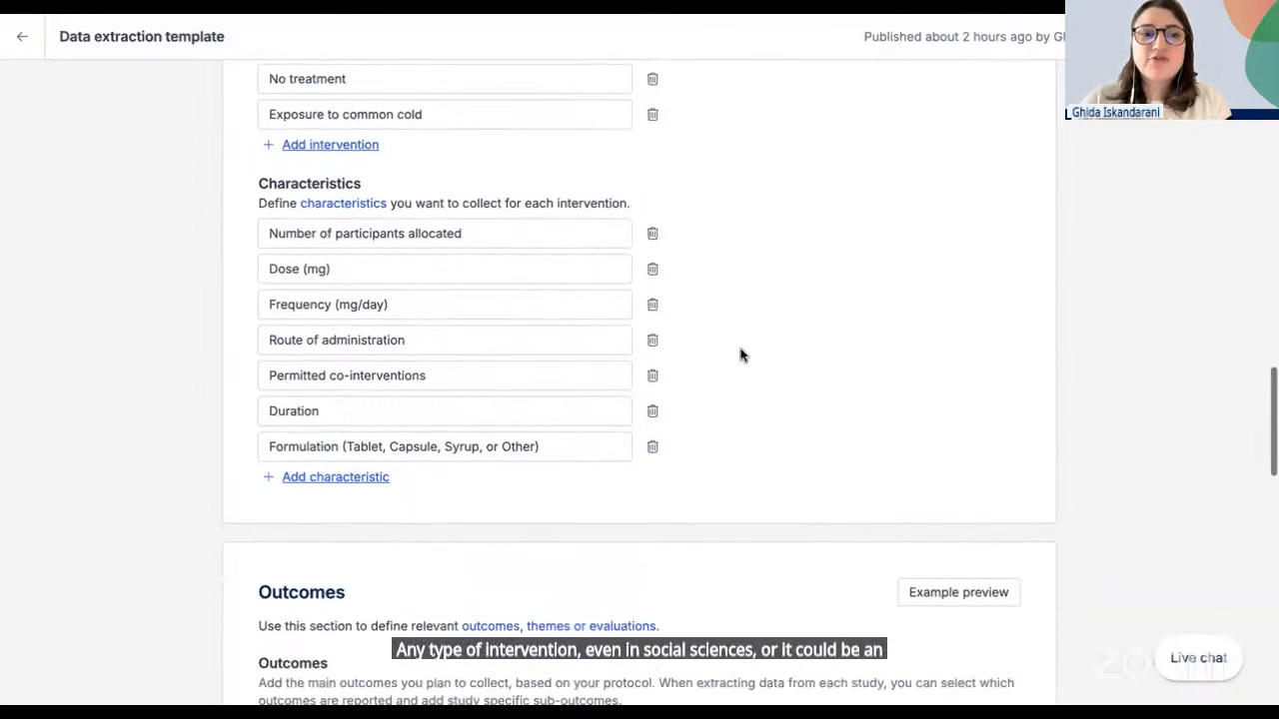
{"action": "scroll", "coordinate": [740, 354], "scroll_direction": "up", "scroll_amount": 20}
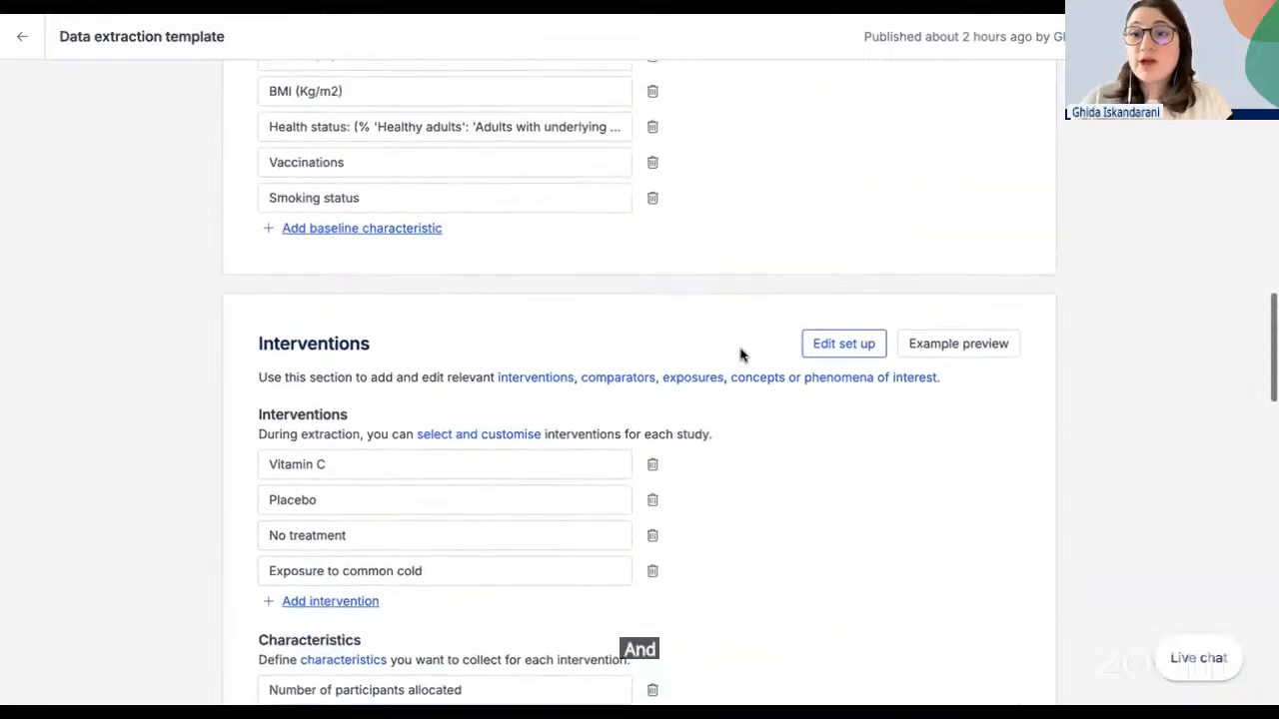
{"action": "scroll", "coordinate": [624, 232], "scroll_direction": "down", "scroll_amount": 1}
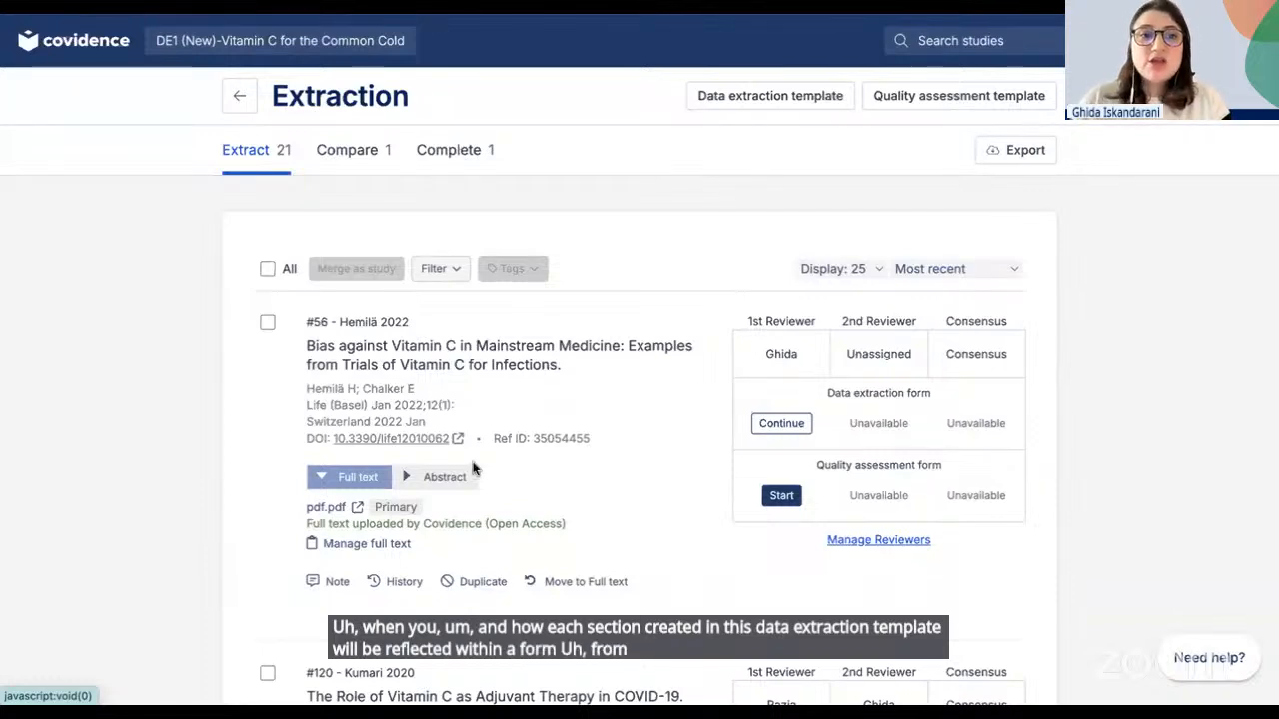
{"action": "scroll", "coordinate": [589, 476], "scroll_direction": "down", "scroll_amount": 1}
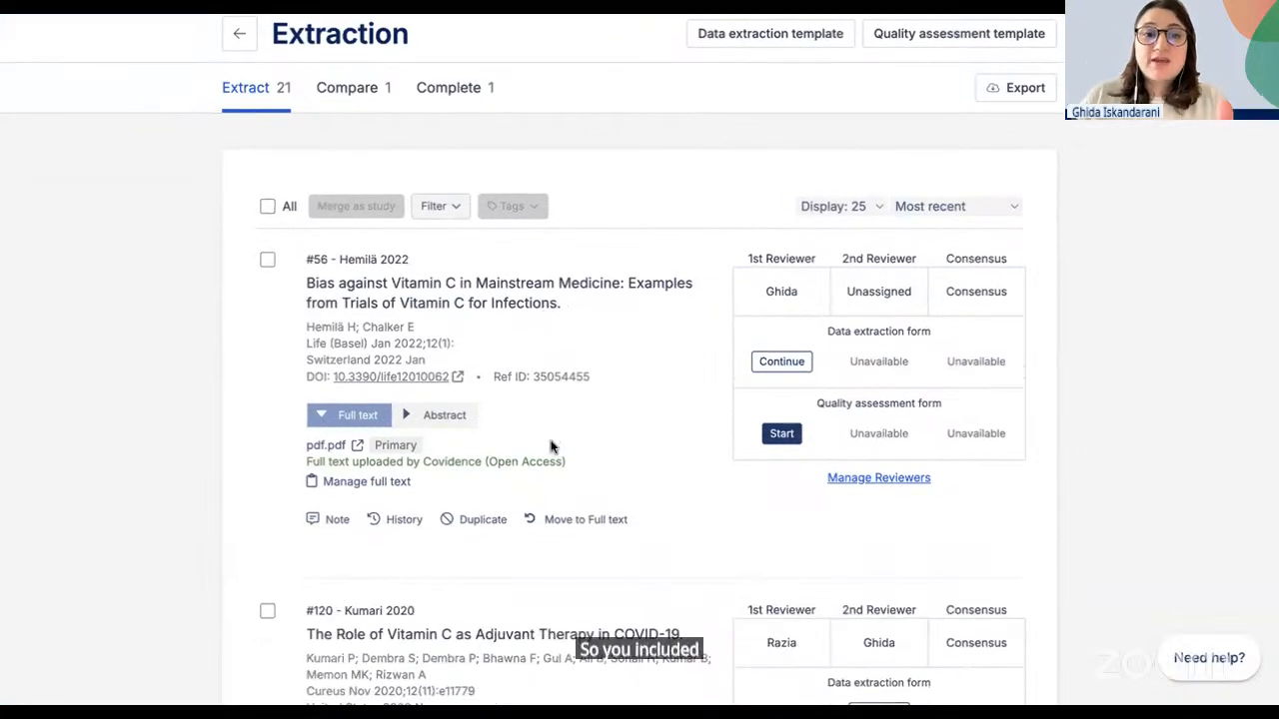
{"action": "scroll", "coordinate": [551, 454], "scroll_direction": "up", "scroll_amount": 1}
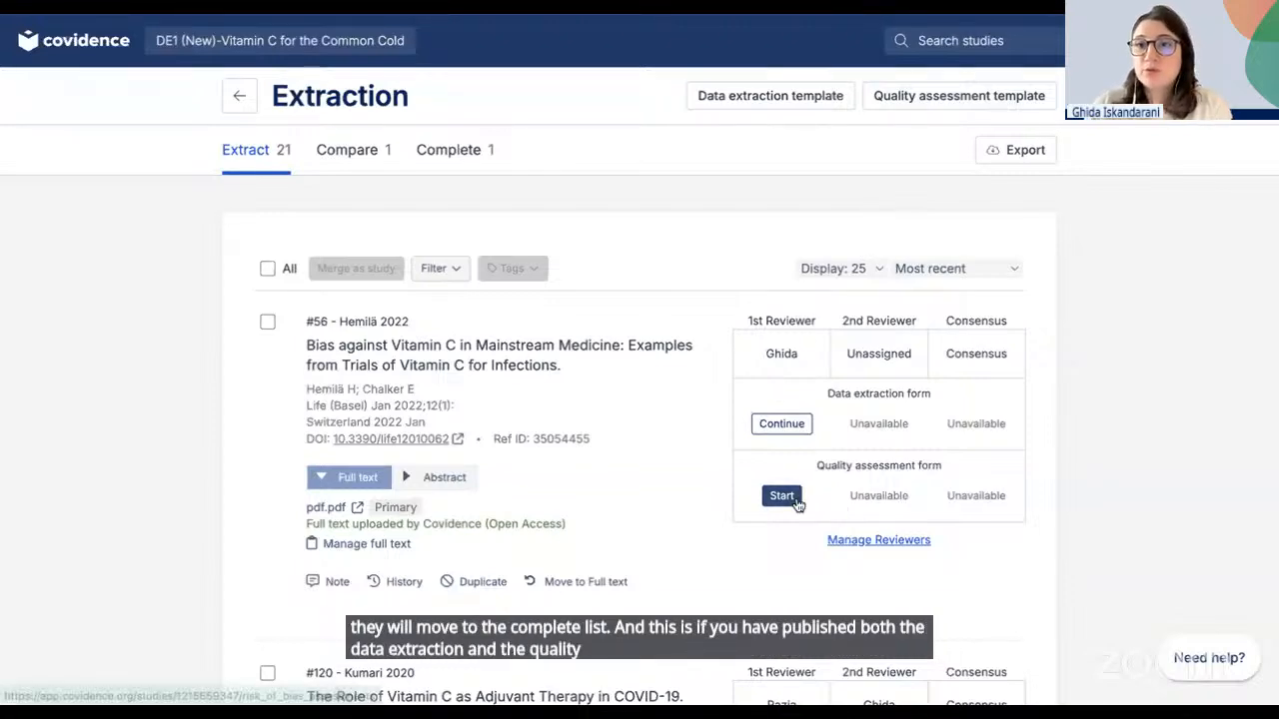
{"action": "scroll", "coordinate": [562, 442], "scroll_direction": "down", "scroll_amount": 1}
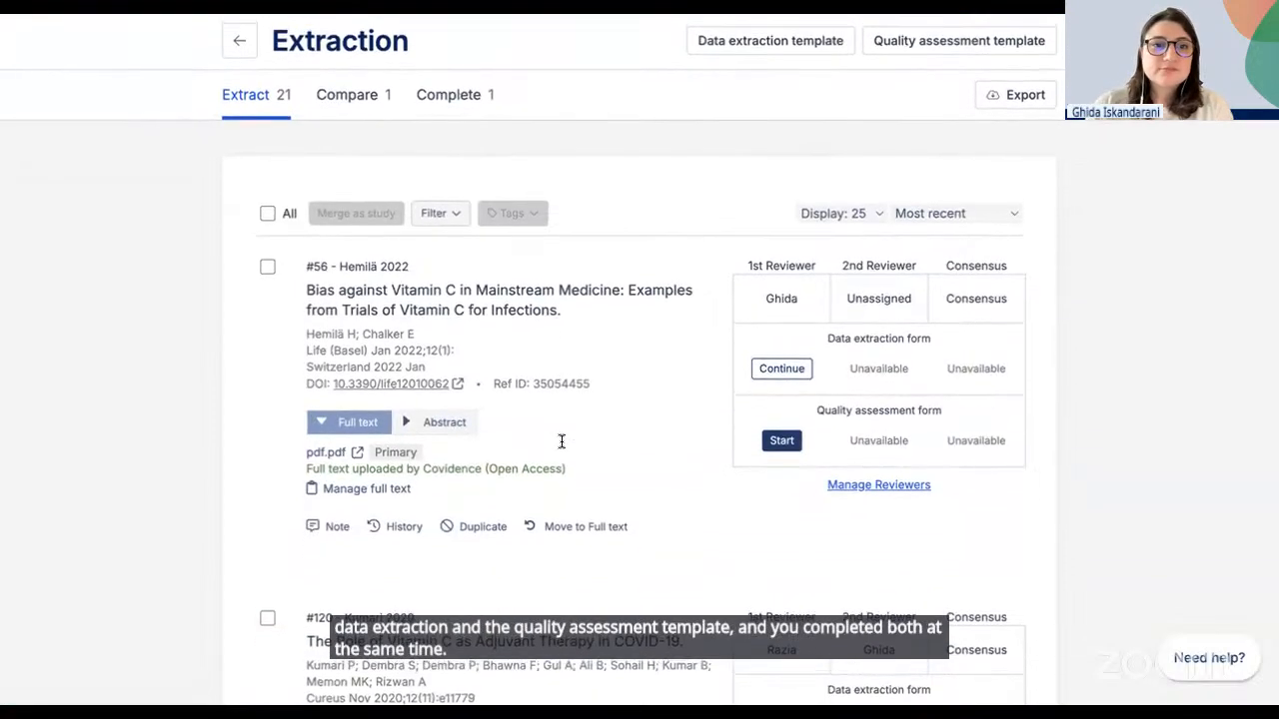
{"action": "scroll", "coordinate": [562, 441], "scroll_direction": "up", "scroll_amount": 1}
{"action": "scroll", "coordinate": [717, 556], "scroll_direction": "down", "scroll_amount": 1}
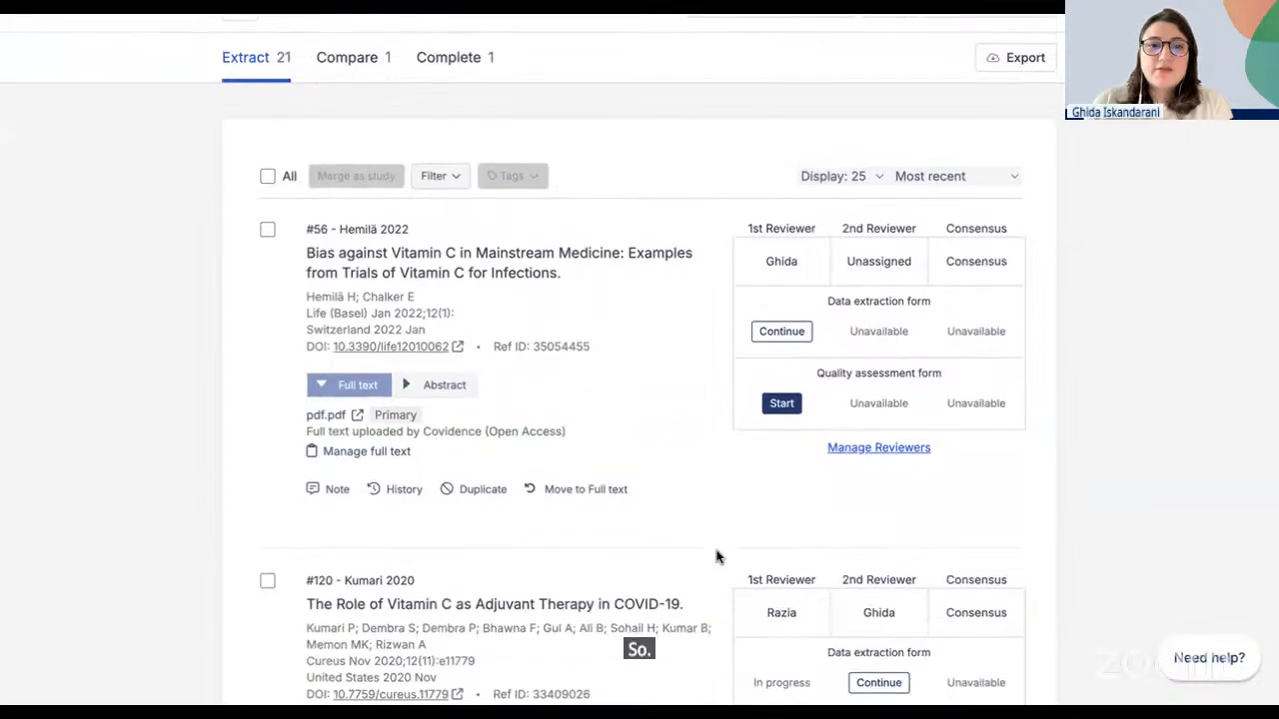
- Start the data extraction form for the unassigned study "Vitamin C and the common cold: a second MZ Cotwin control study"
{"action": "scroll", "coordinate": [677, 443], "scroll_direction": "down", "scroll_amount": 1}
{"action": "scroll", "coordinate": [676, 444], "scroll_direction": "down", "scroll_amount": 1}
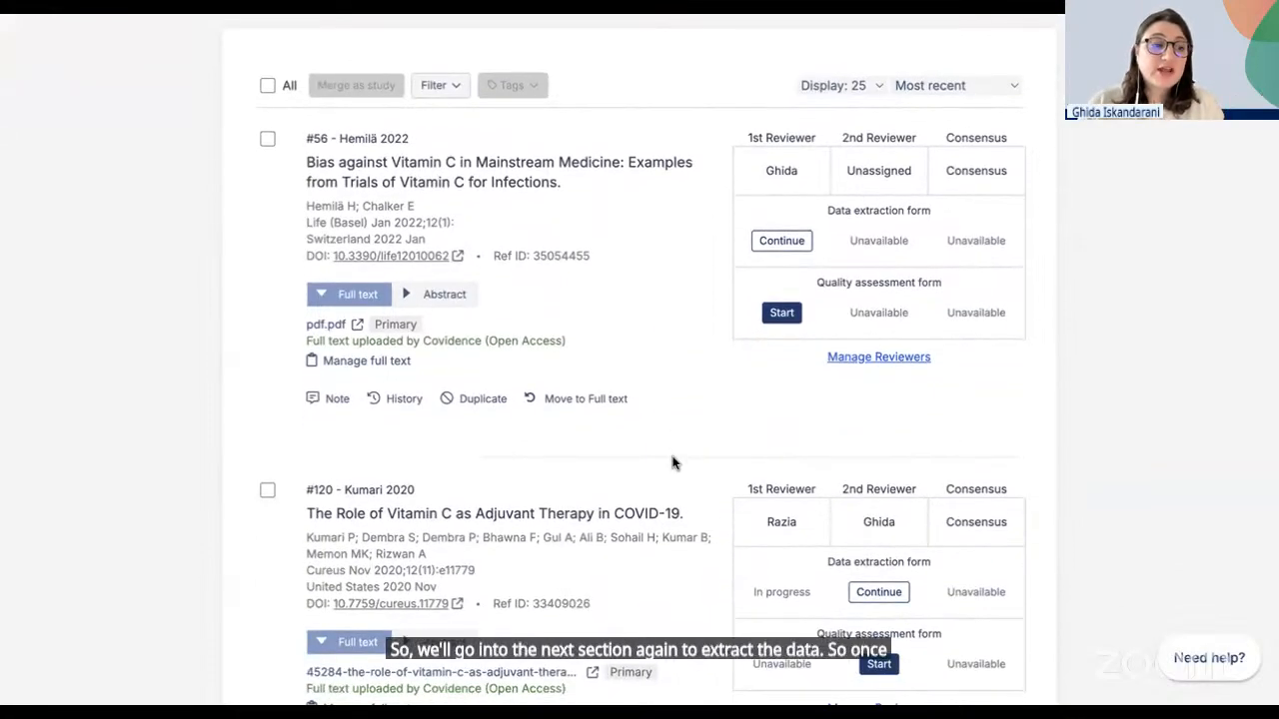
{"action": "scroll", "coordinate": [673, 459], "scroll_direction": "down", "scroll_amount": 1}
{"action": "scroll", "coordinate": [674, 457], "scroll_direction": "down", "scroll_amount": 15}
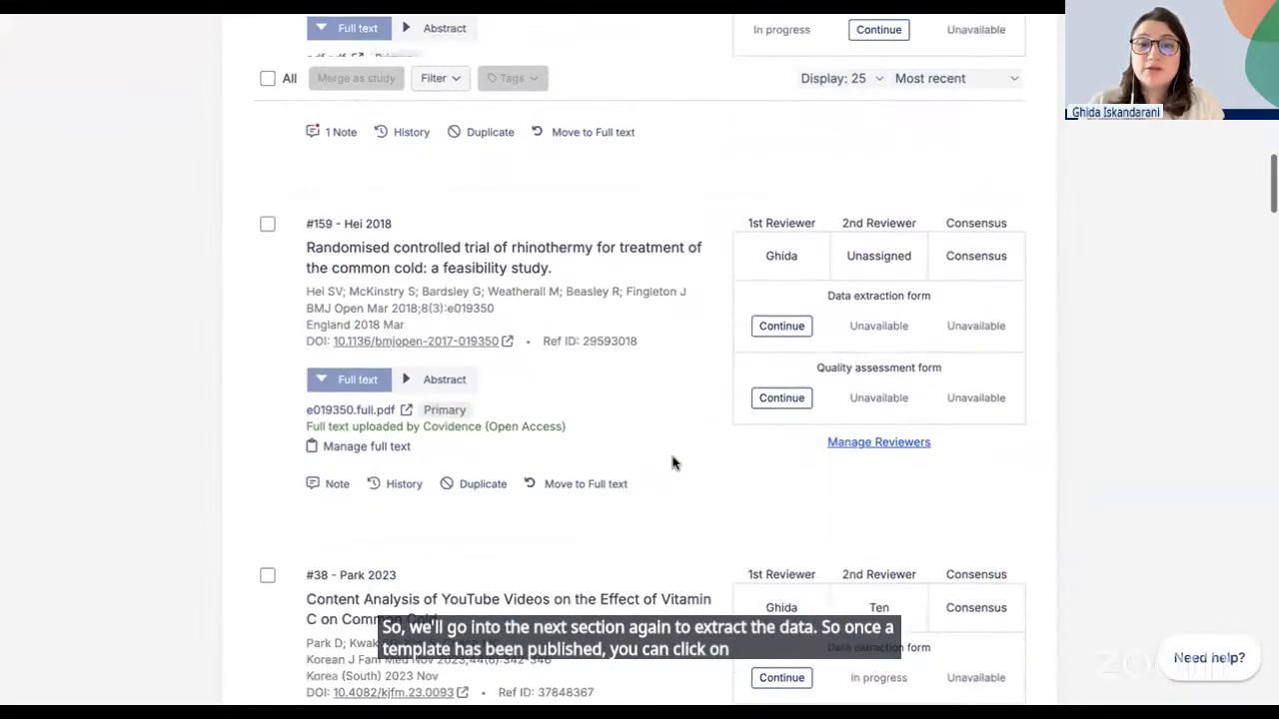
{"action": "scroll", "coordinate": [672, 462], "scroll_direction": "down", "scroll_amount": 10}
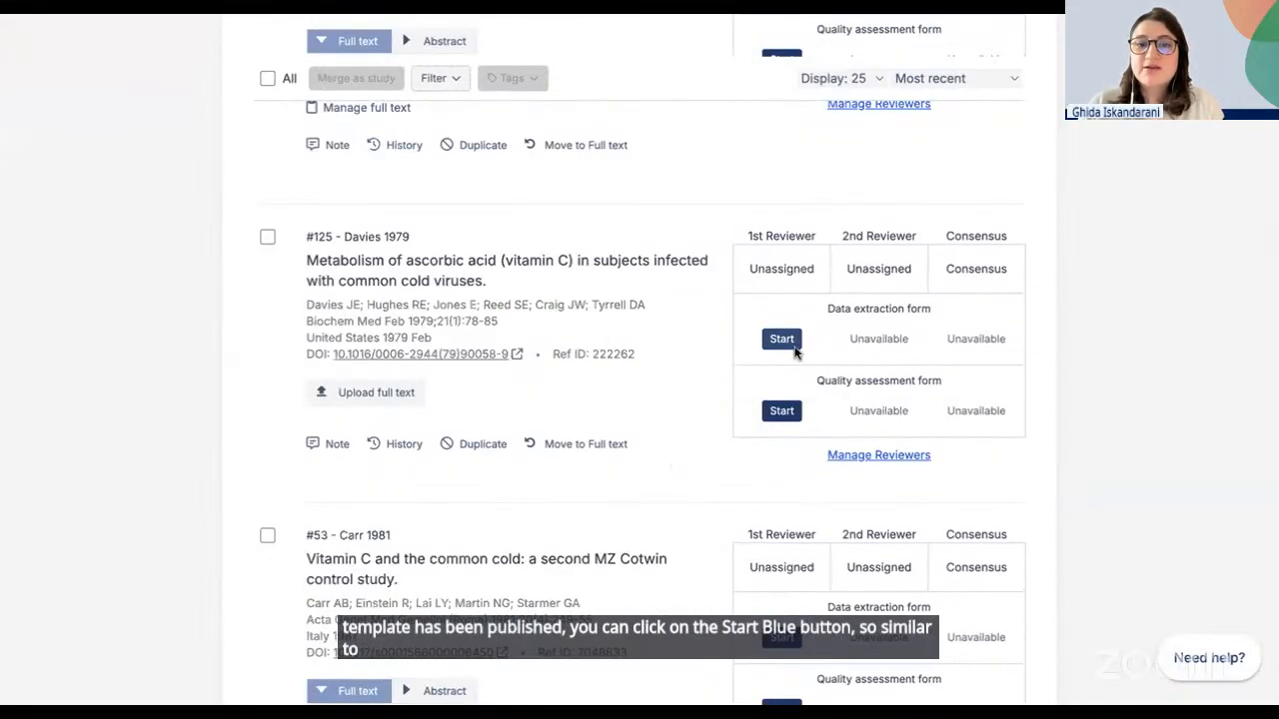
{"action": "scroll", "coordinate": [777, 543], "scroll_direction": "down", "scroll_amount": 2}
{"action": "scroll", "coordinate": [782, 556], "scroll_direction": "down", "scroll_amount": 1}
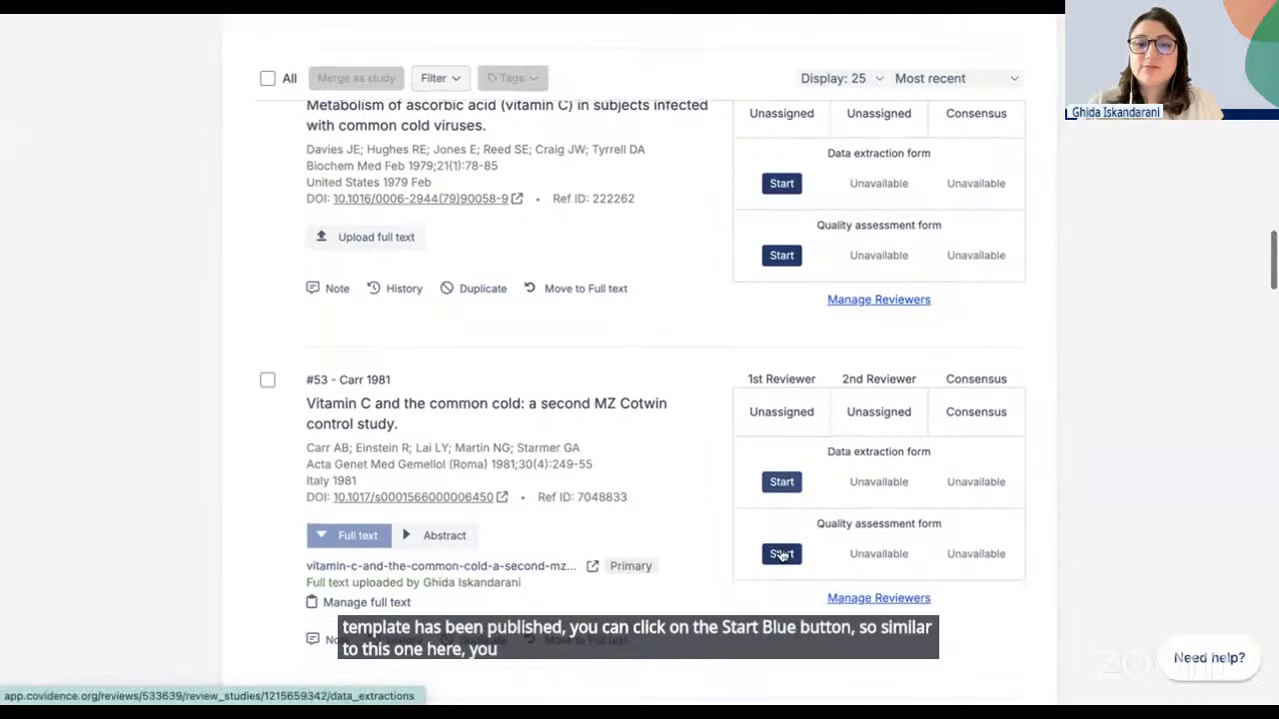
{"action": "left_click", "coordinate": [782, 482]}
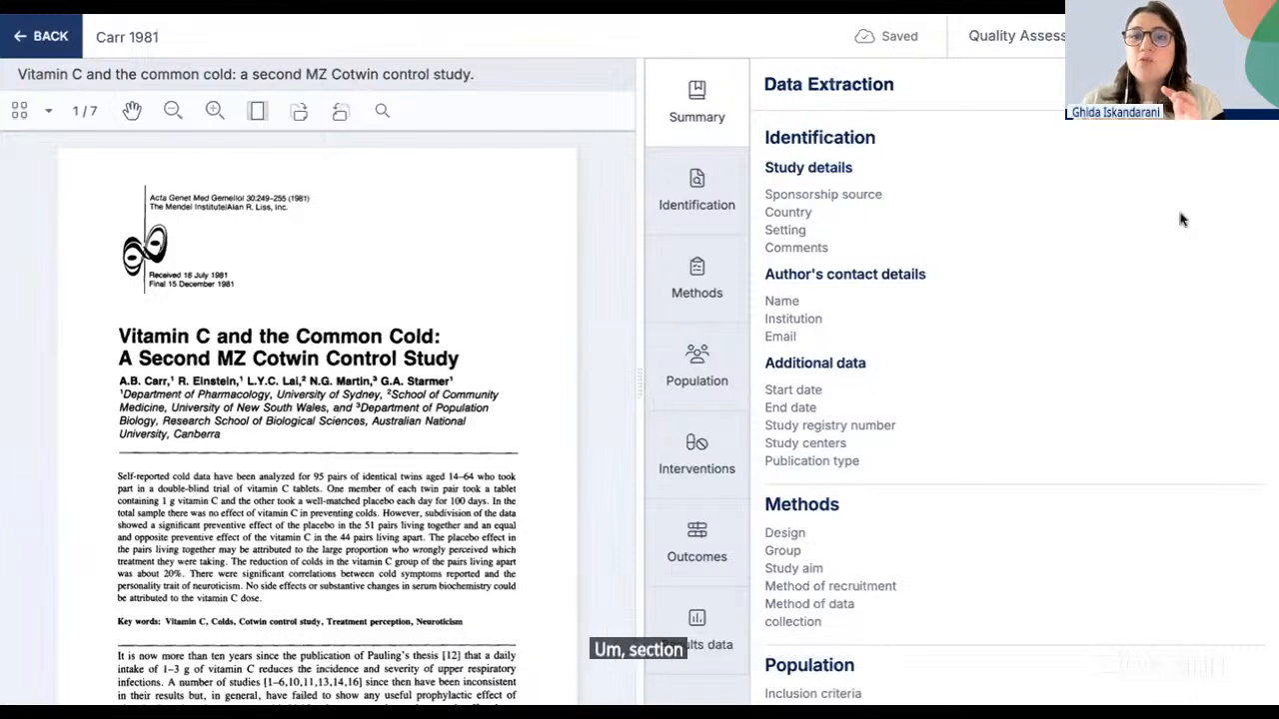
- Look over the extraction form's summary, open the Identification section and review its suggested entries
{"action": "scroll", "coordinate": [825, 384], "scroll_direction": "down", "scroll_amount": 2}
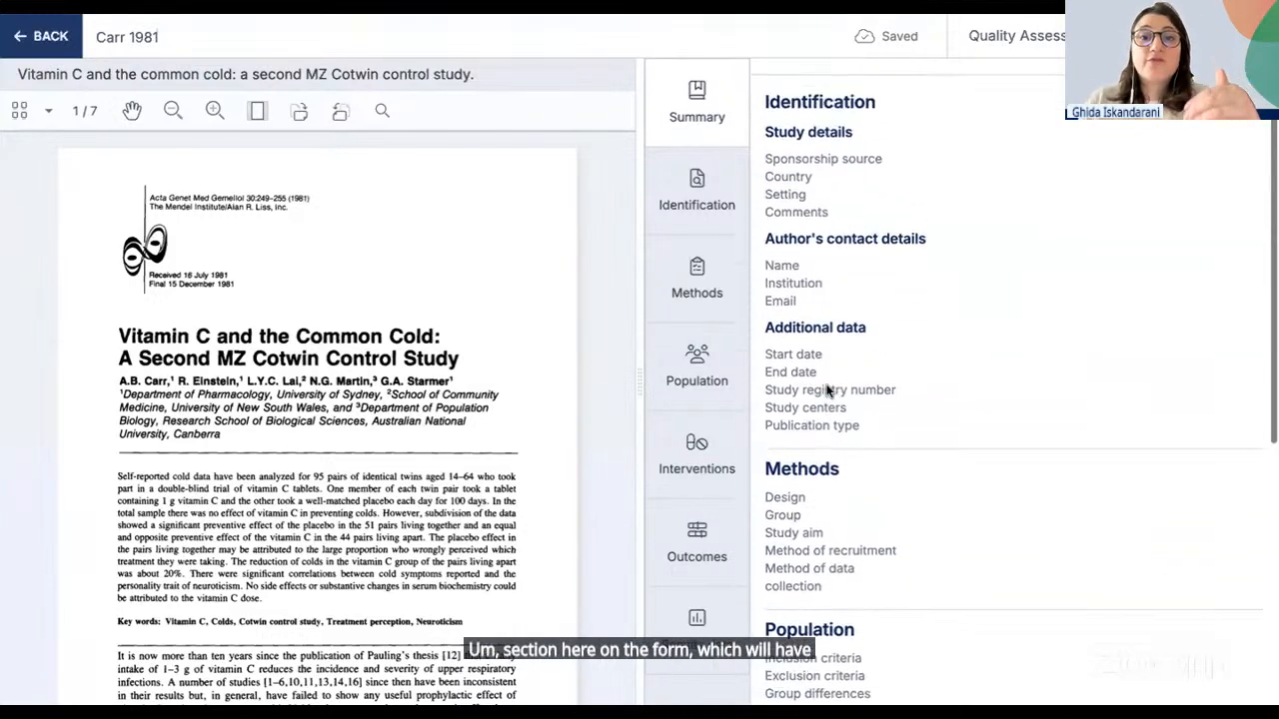
{"action": "scroll", "coordinate": [827, 390], "scroll_direction": "up", "scroll_amount": 2}
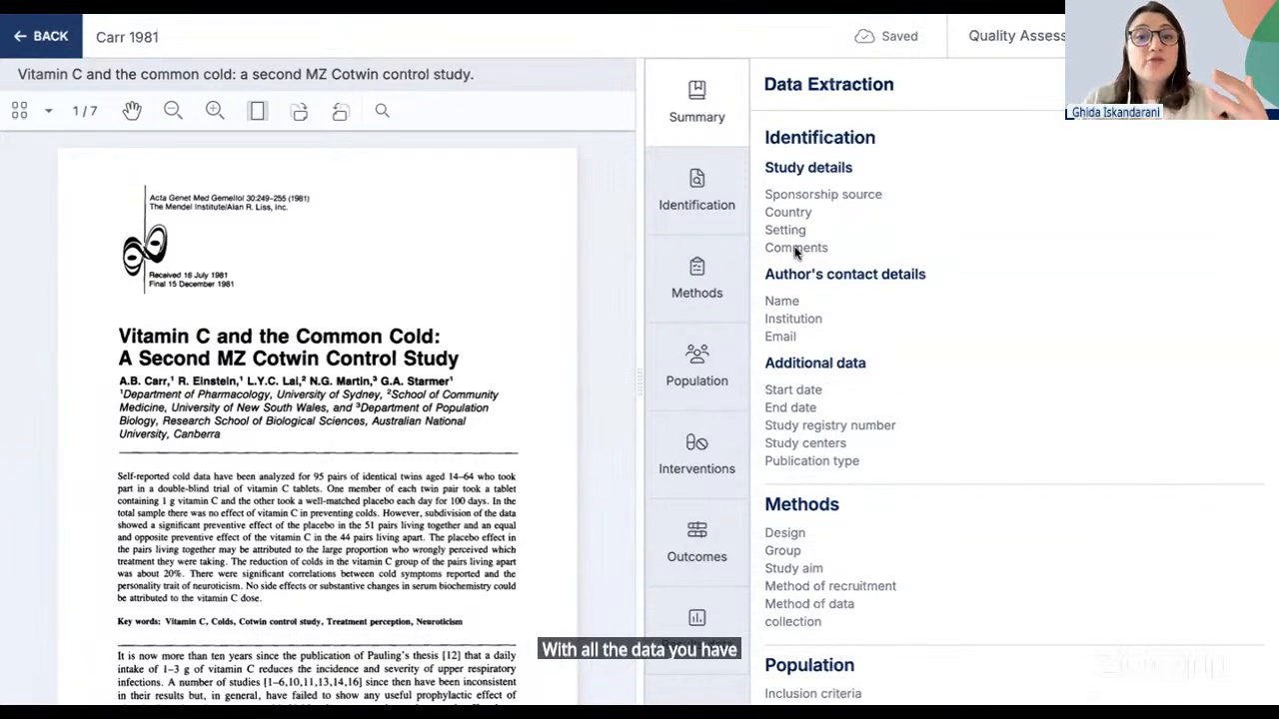
{"action": "left_click", "coordinate": [717, 208]}
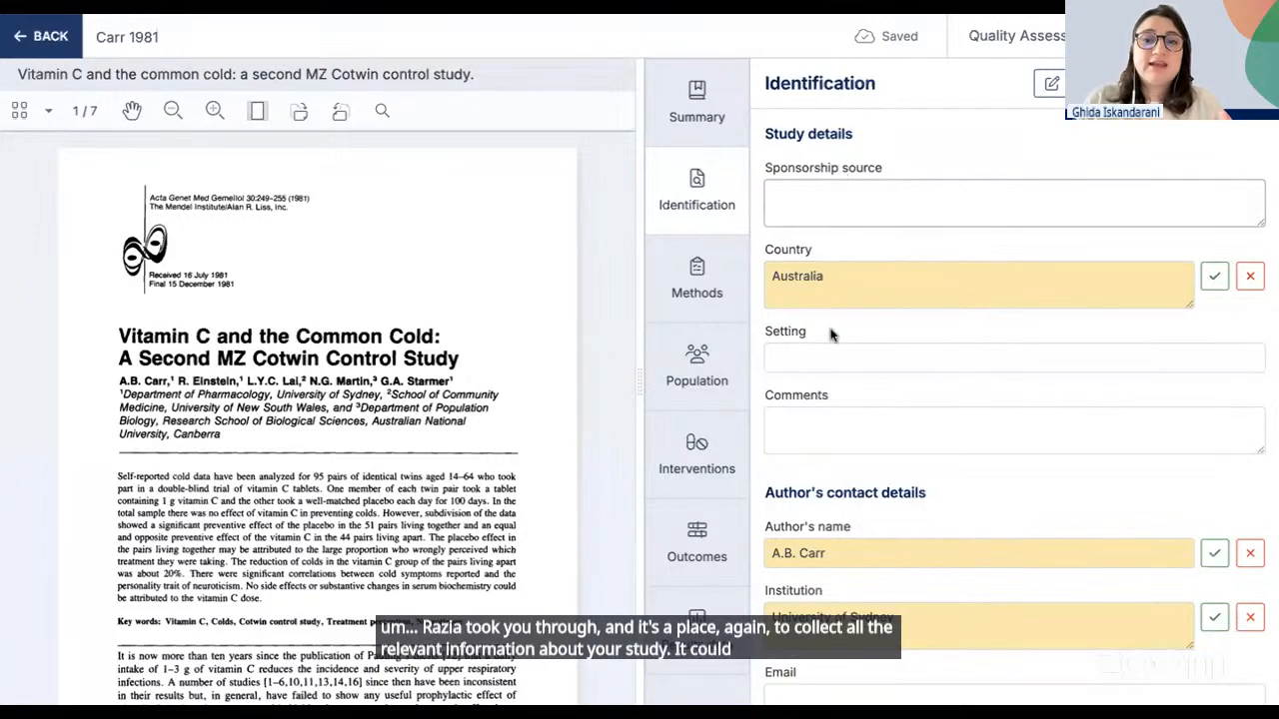
{"action": "scroll", "coordinate": [831, 330], "scroll_direction": "down", "scroll_amount": 1}
{"action": "scroll", "coordinate": [836, 194], "scroll_direction": "up", "scroll_amount": 1}
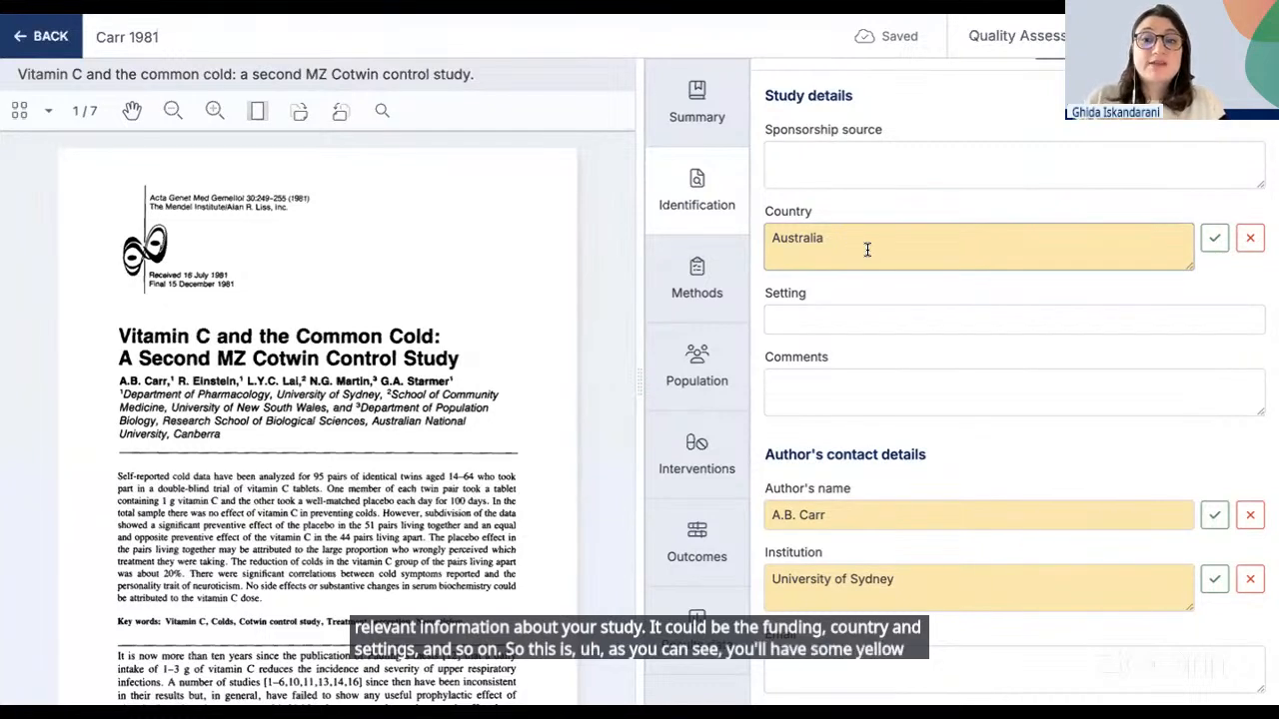
{"action": "scroll", "coordinate": [867, 250], "scroll_direction": "down", "scroll_amount": 1}
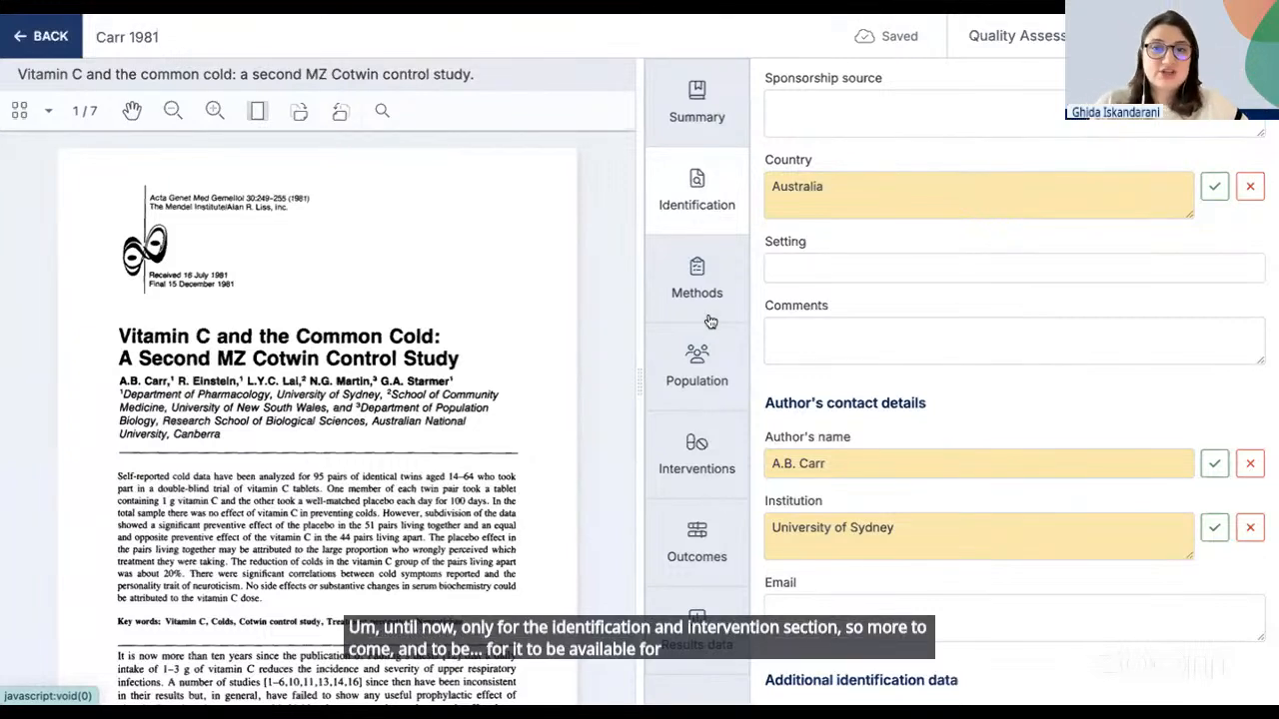
{"action": "scroll", "coordinate": [866, 218], "scroll_direction": "up", "scroll_amount": 1}
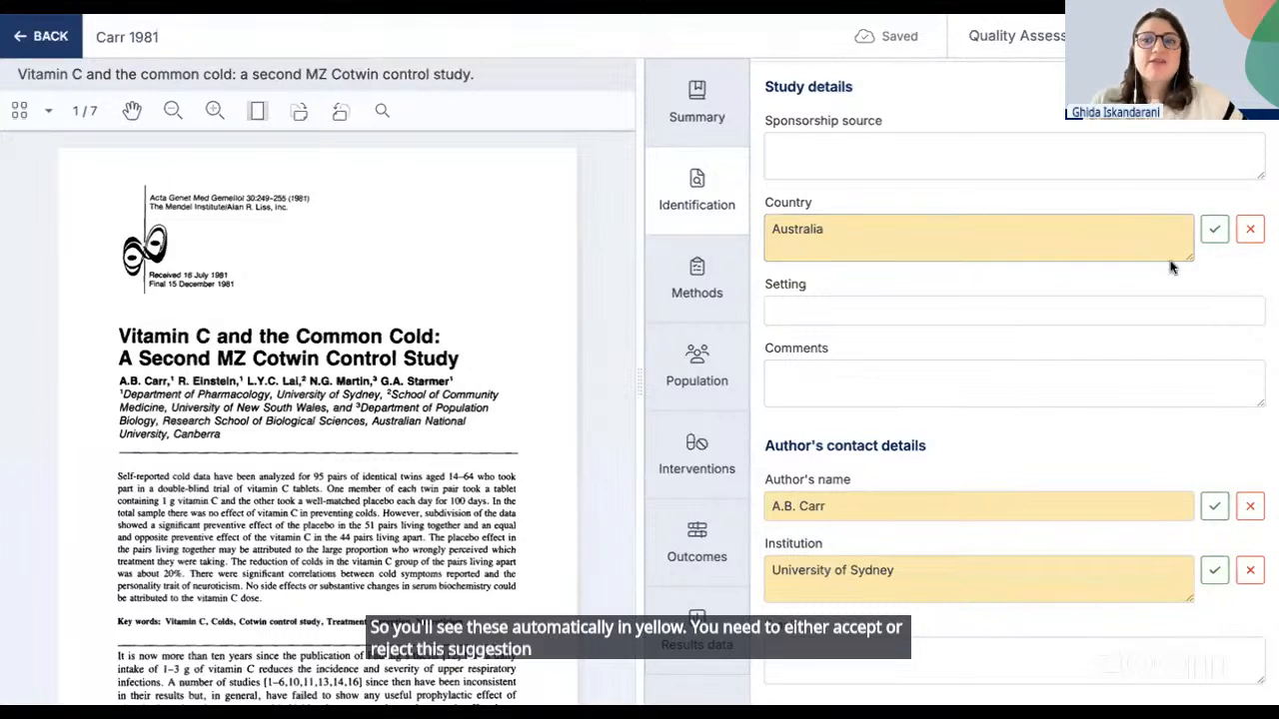
- Accept the suggested country "Australia" and clear it from the Country field
{"action": "left_click", "coordinate": [1213, 230]}
{"action": "left_click_drag", "start_coordinate": [950, 240], "coordinate": [666, 214]}
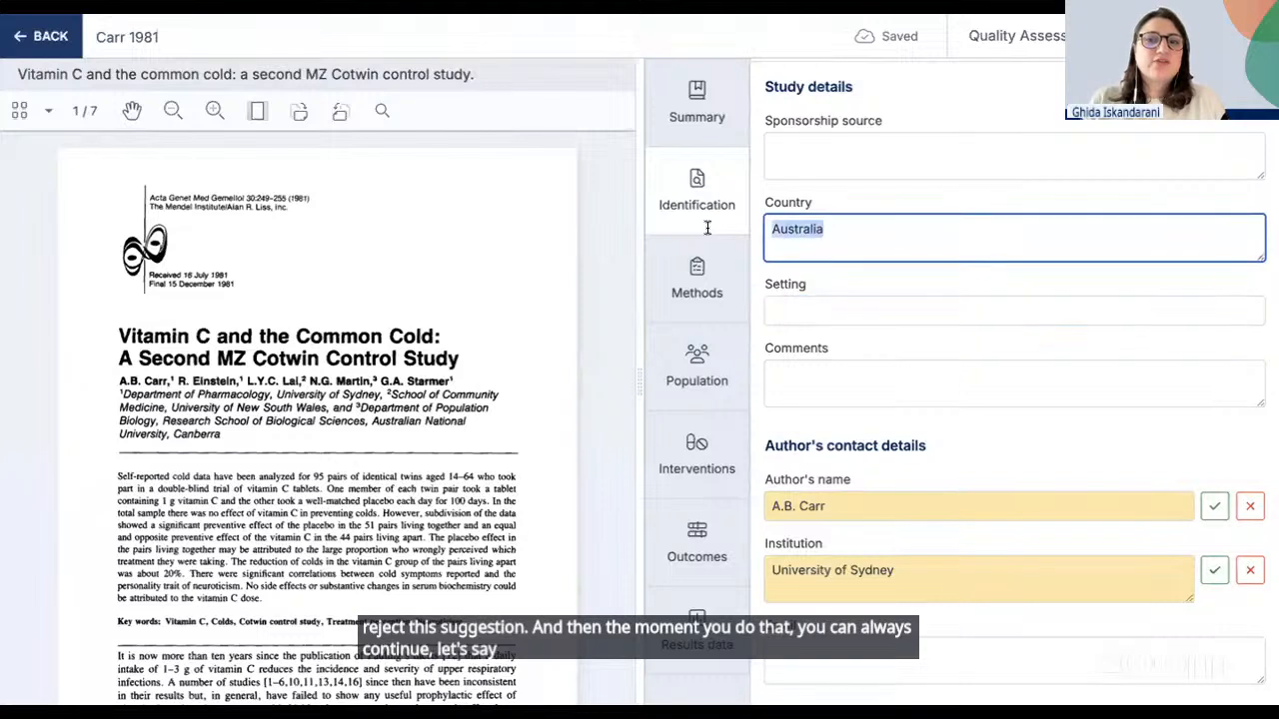
{"action": "key", "text": "BackSpace"}
{"action": "left_click", "coordinate": [872, 187]}
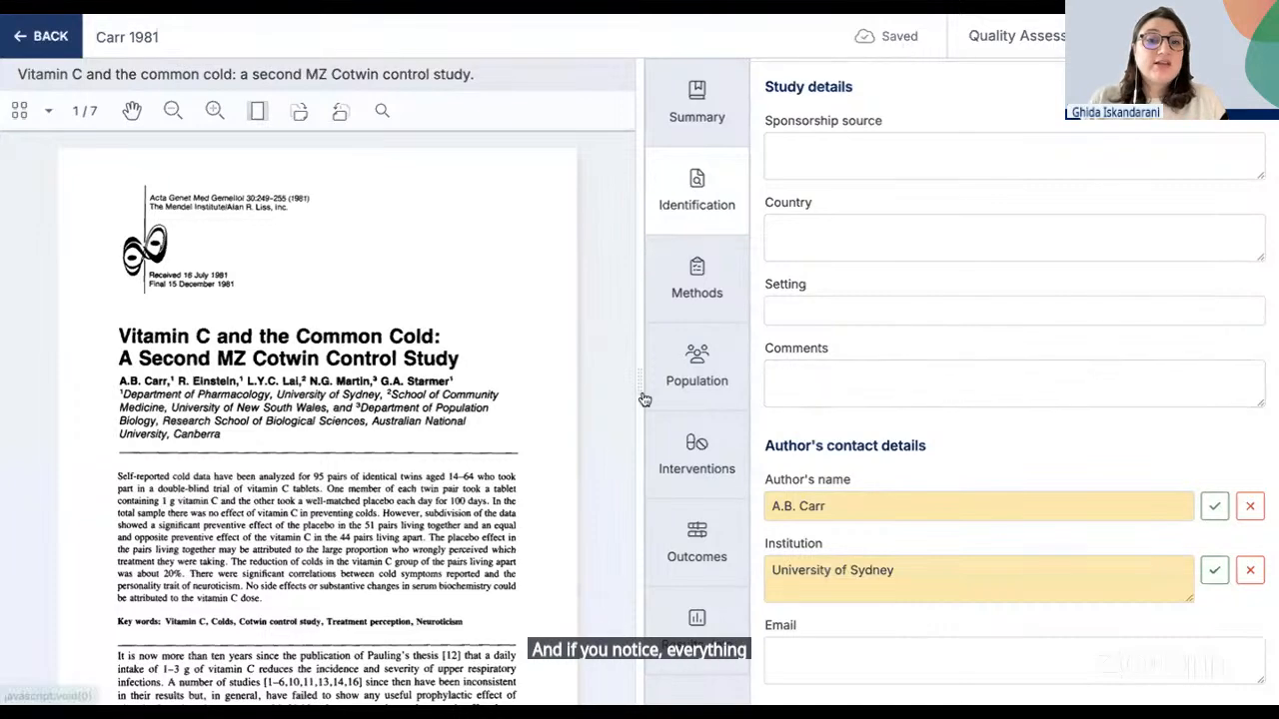
- Copy the abstract's opening text, from "Self-reported cold data" to "double-blind trial of v", from the PDF into the Sponsorship source field
{"action": "scroll", "coordinate": [516, 393], "scroll_direction": "down", "scroll_amount": 3}
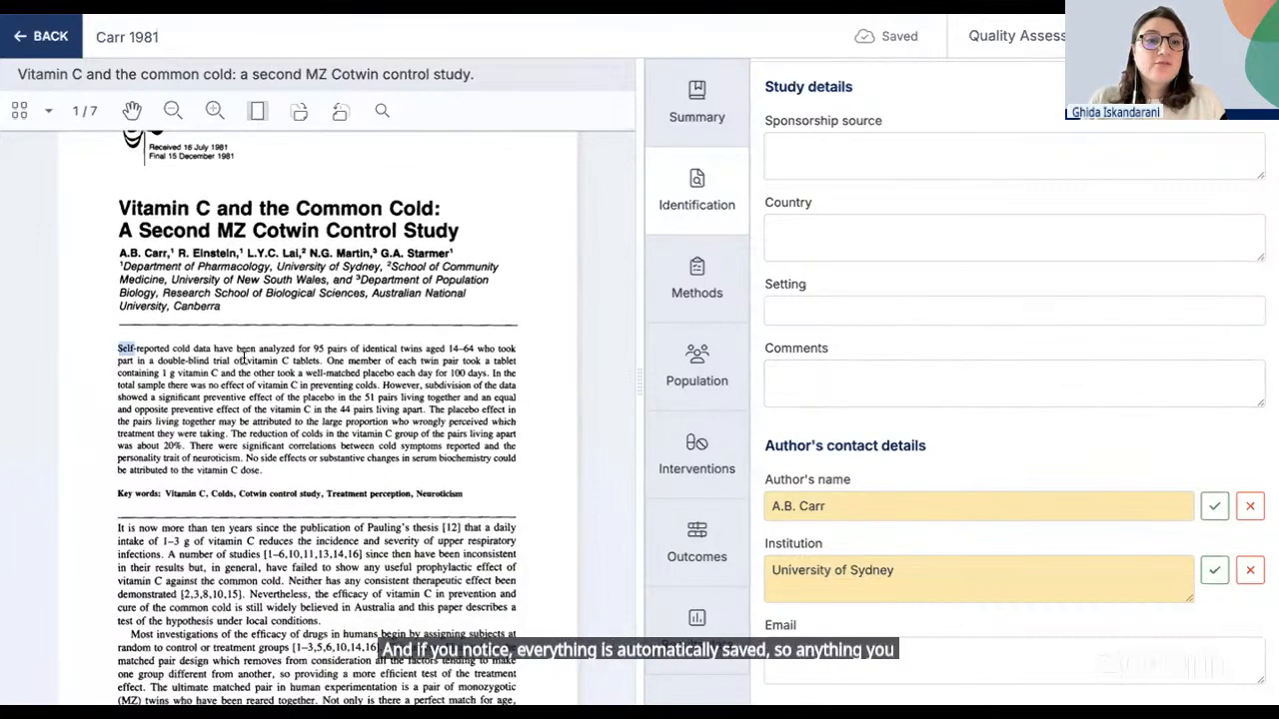
{"action": "left_click_drag", "start_coordinate": [118, 351], "coordinate": [245, 362]}
{"action": "left_click", "coordinate": [772, 147]}
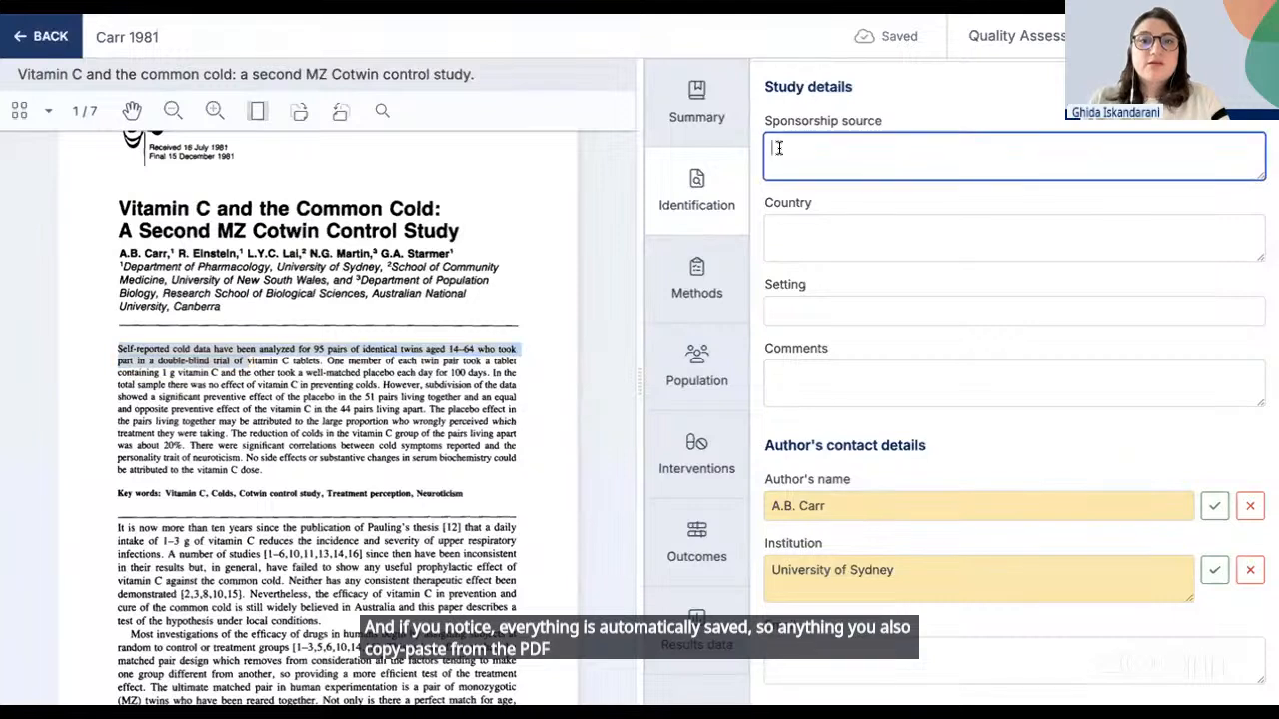
{"action": "type", "text": "Self-reported cold data have been analyzed for 95 pairs of identical twins aged 14-64 who took part in a double-blind trial of v"}
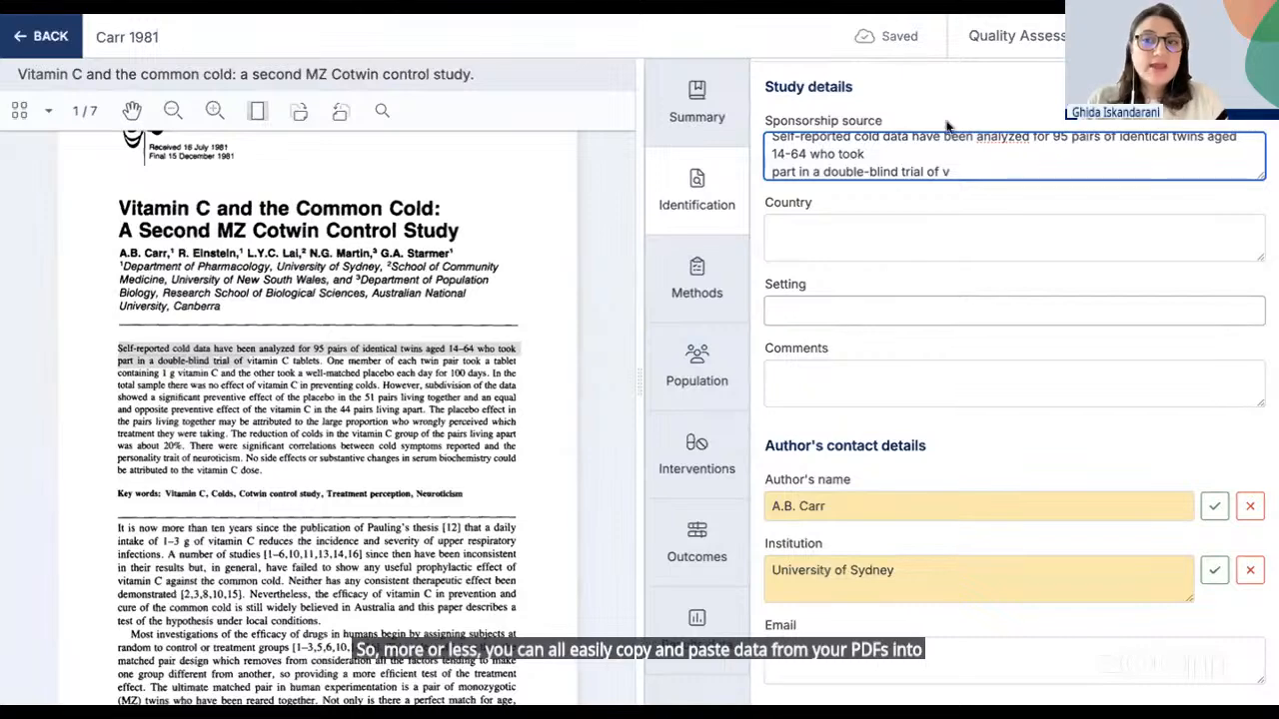
- Clear the Sponsorship source field and accept the suggested author's name and the institution "University of Sydney"
{"action": "left_click_drag", "start_coordinate": [949, 172], "coordinate": [772, 132]}
{"action": "key", "text": "BackSpace"}
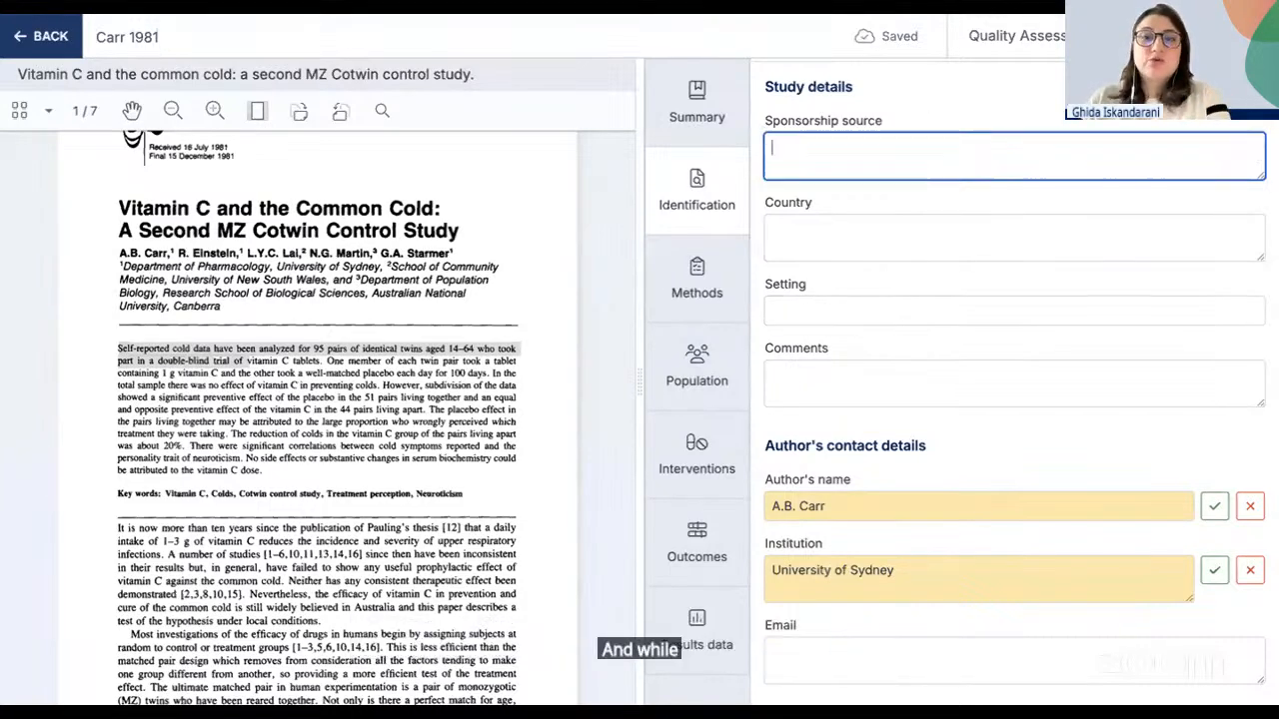
{"action": "scroll", "coordinate": [912, 359], "scroll_direction": "down", "scroll_amount": 3}
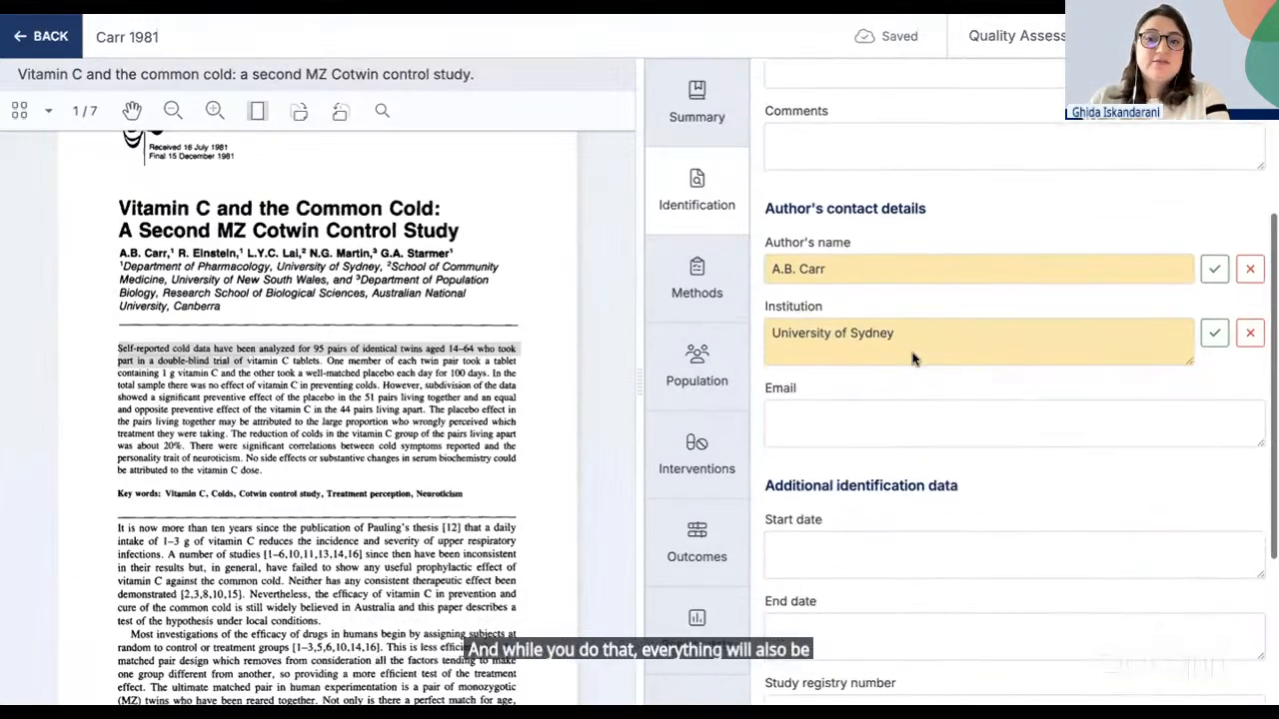
{"action": "left_click", "coordinate": [1214, 269]}
{"action": "left_click", "coordinate": [1221, 340]}
{"action": "scroll", "coordinate": [1010, 300], "scroll_direction": "up", "scroll_amount": 1}
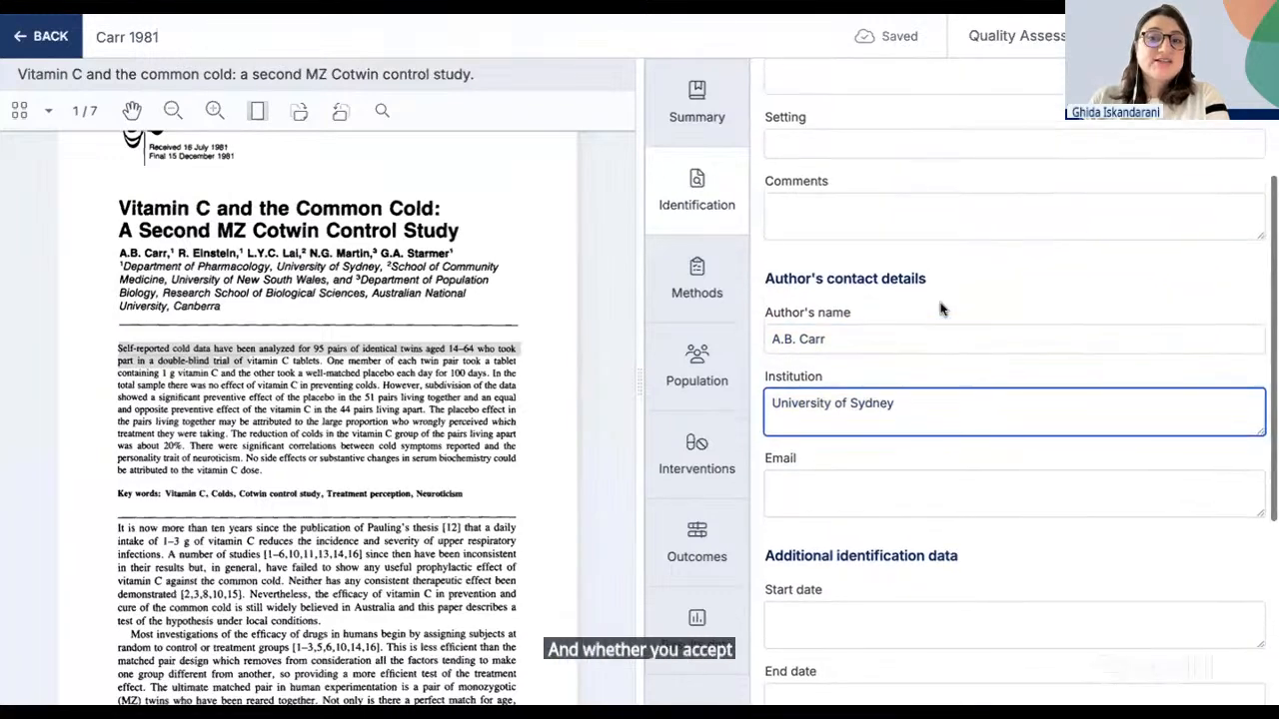
{"action": "scroll", "coordinate": [920, 334], "scroll_direction": "down", "scroll_amount": 1}
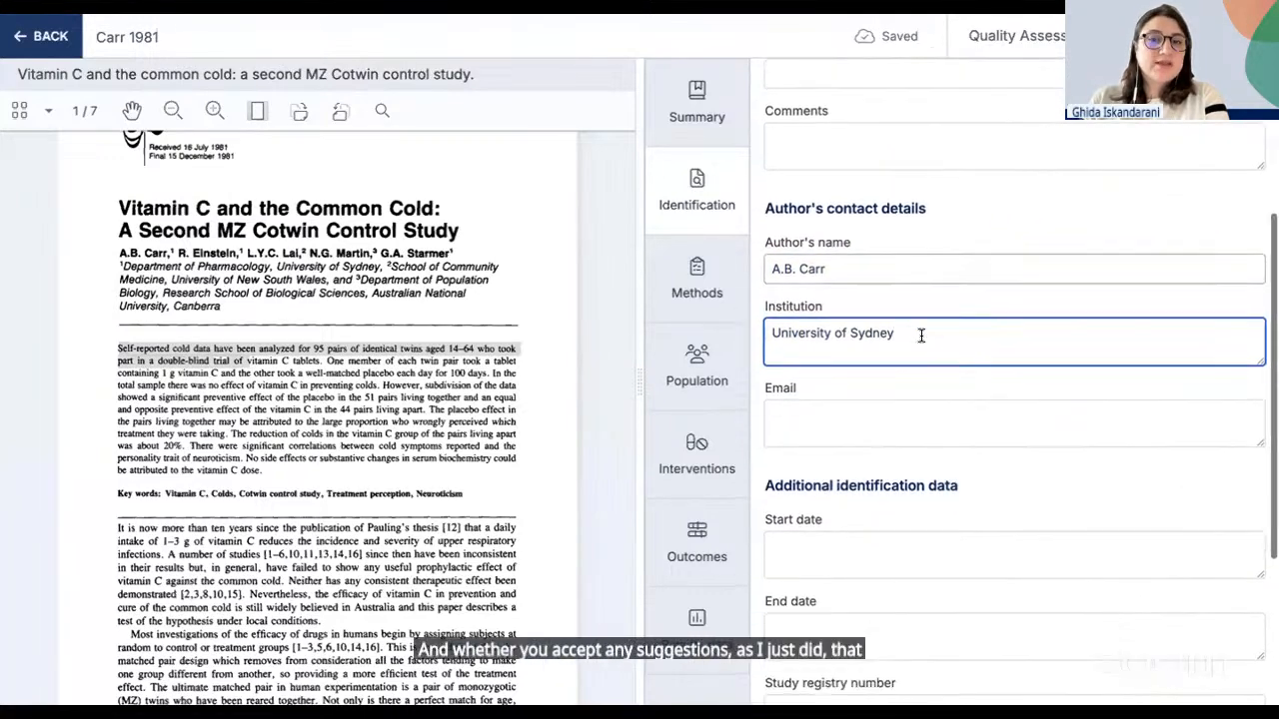
- Set the study design to "Other" in the Methods section and look over the additional methods text fields
{"action": "left_click", "coordinate": [692, 310]}
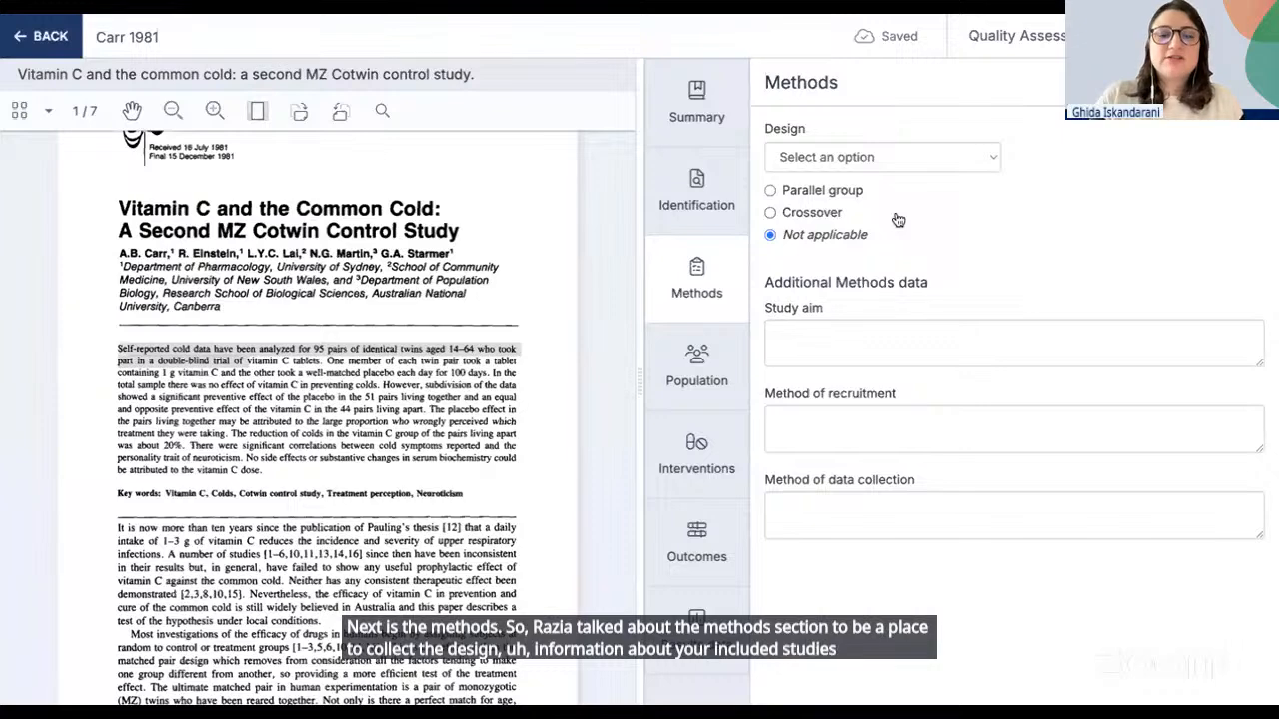
{"action": "left_click", "coordinate": [886, 160]}
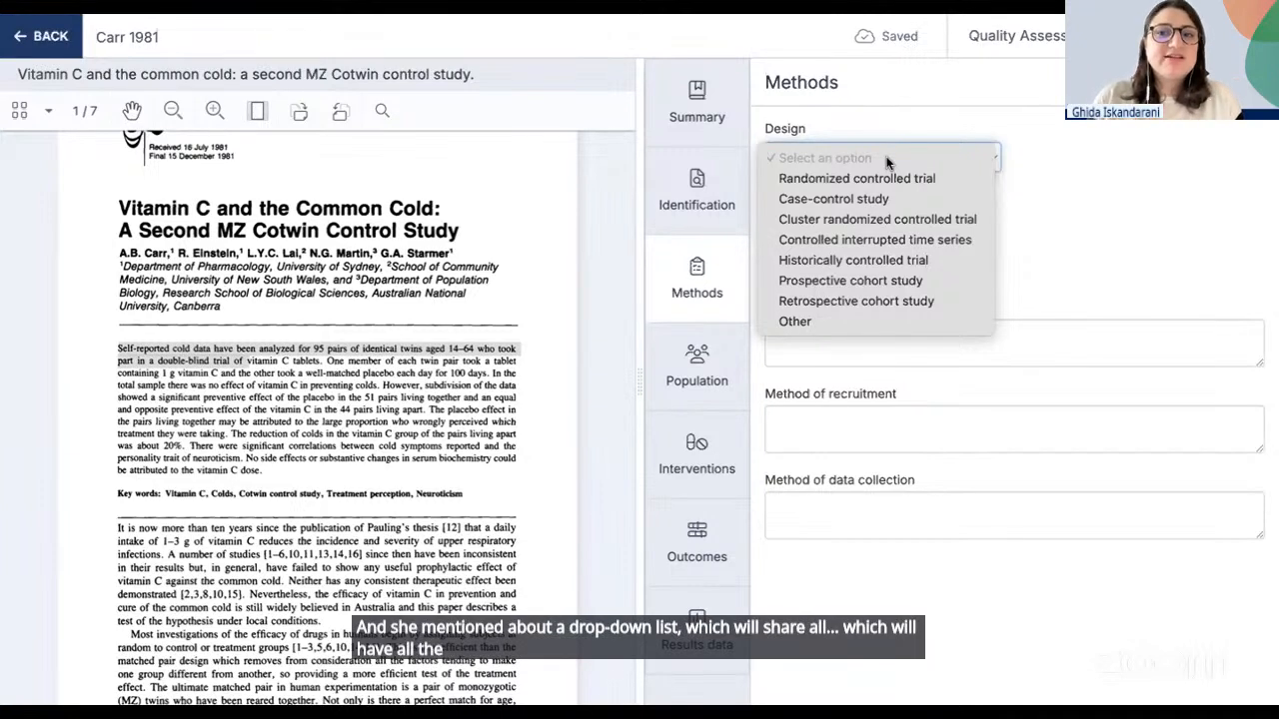
{"action": "left_click", "coordinate": [856, 314]}
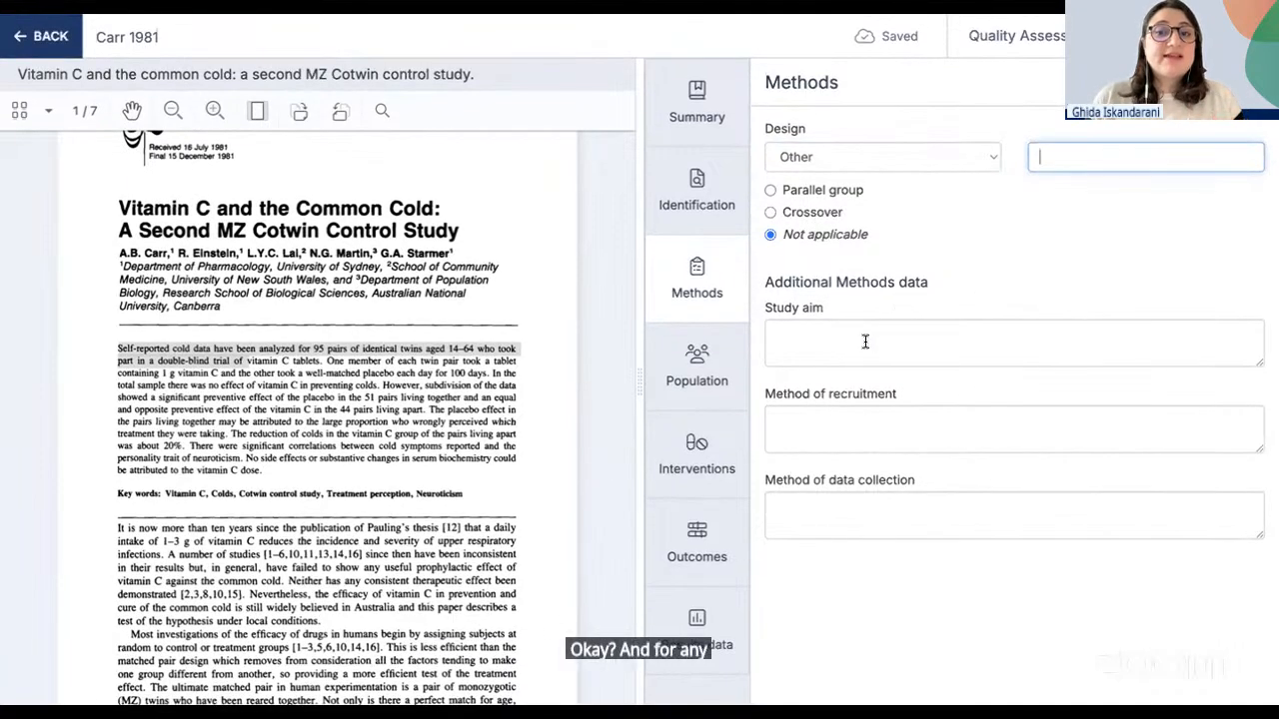
{"action": "left_click", "coordinate": [861, 340]}
{"action": "left_click", "coordinate": [846, 429]}
{"action": "left_click", "coordinate": [840, 504]}
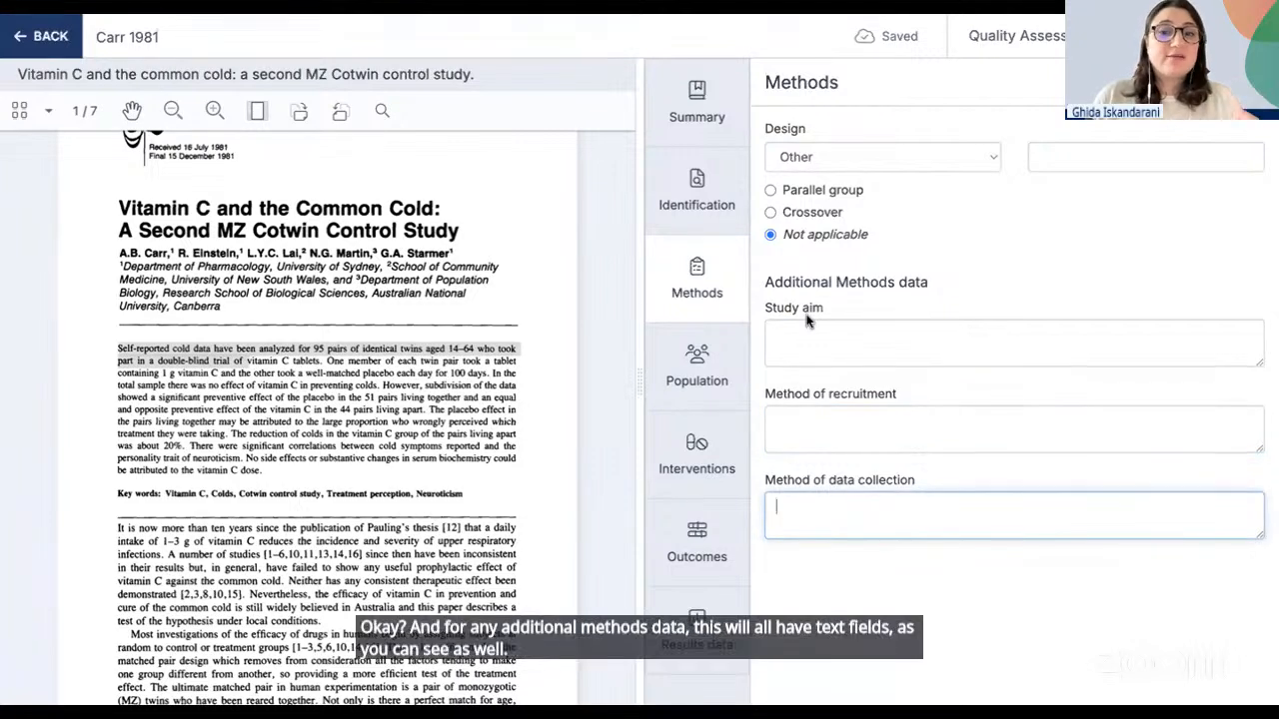
{"action": "left_click", "coordinate": [387, 355]}
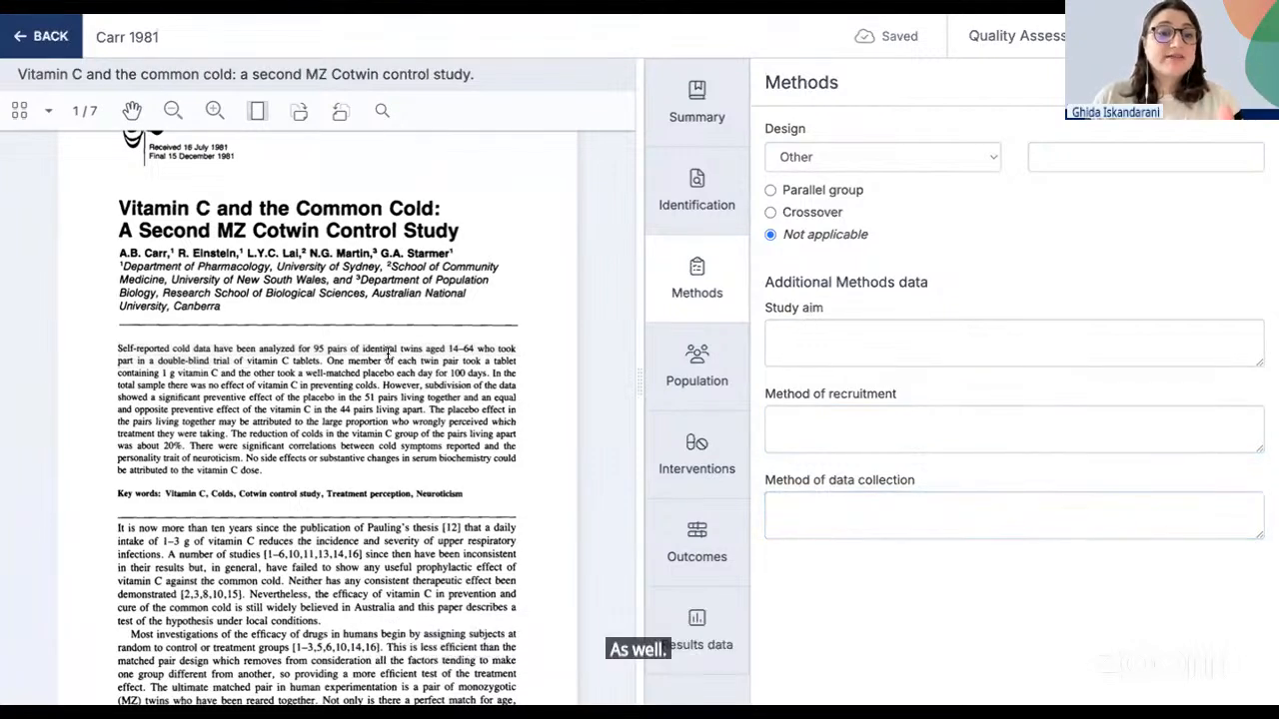
{"action": "left_click", "coordinate": [890, 346]}
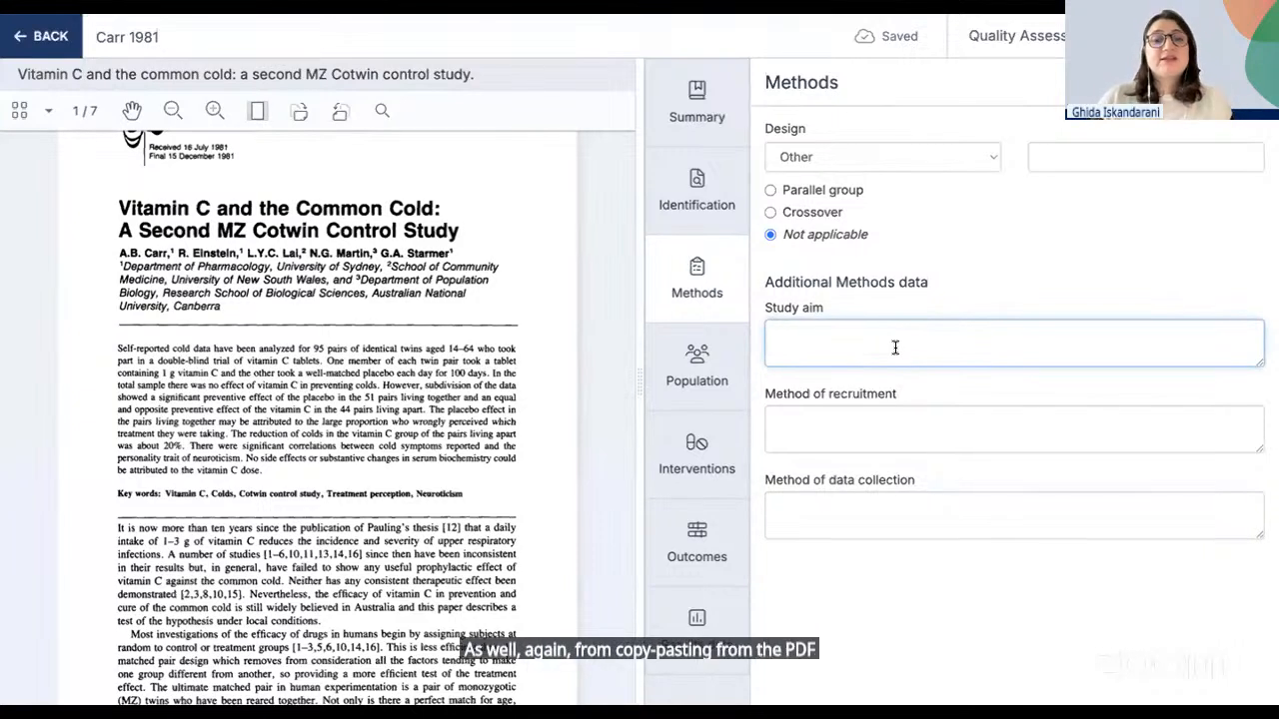
- Examine the Population section's fields, from the inclusion criteria down to the Baseline Characteristics table
{"action": "left_click", "coordinate": [722, 361]}
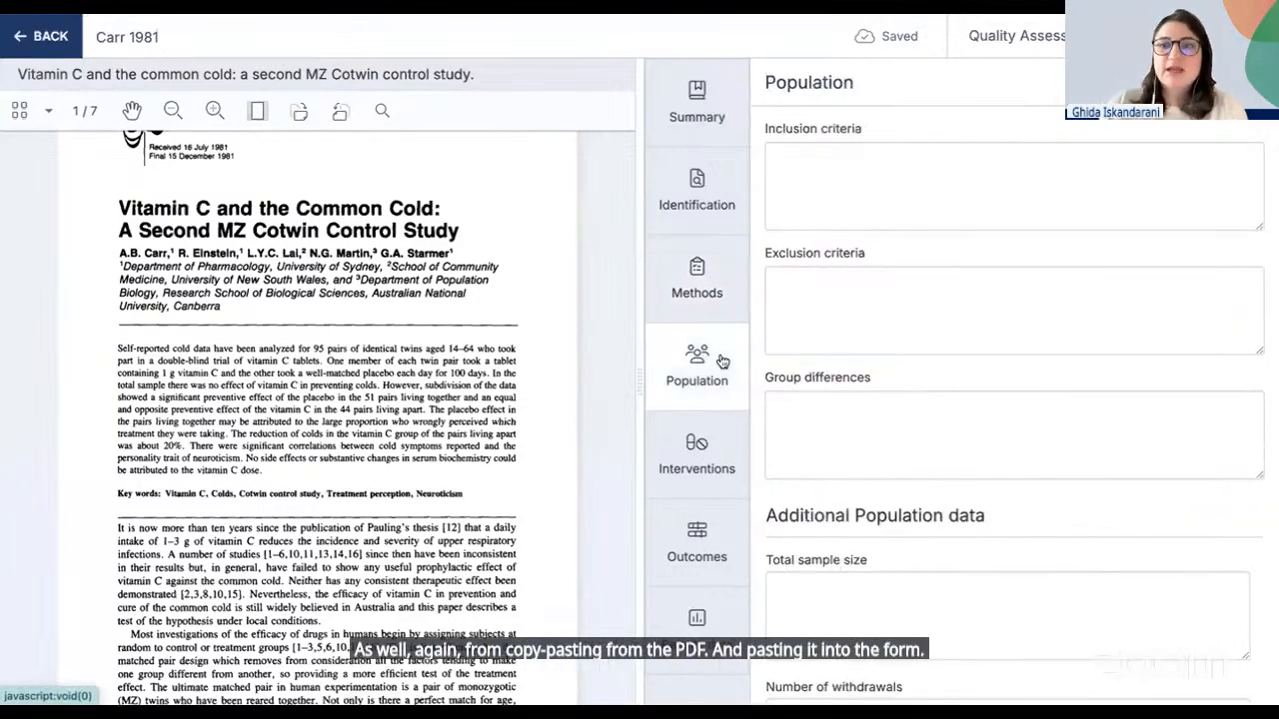
{"action": "scroll", "coordinate": [878, 381], "scroll_direction": "down", "scroll_amount": 1}
{"action": "scroll", "coordinate": [877, 375], "scroll_direction": "up", "scroll_amount": 1}
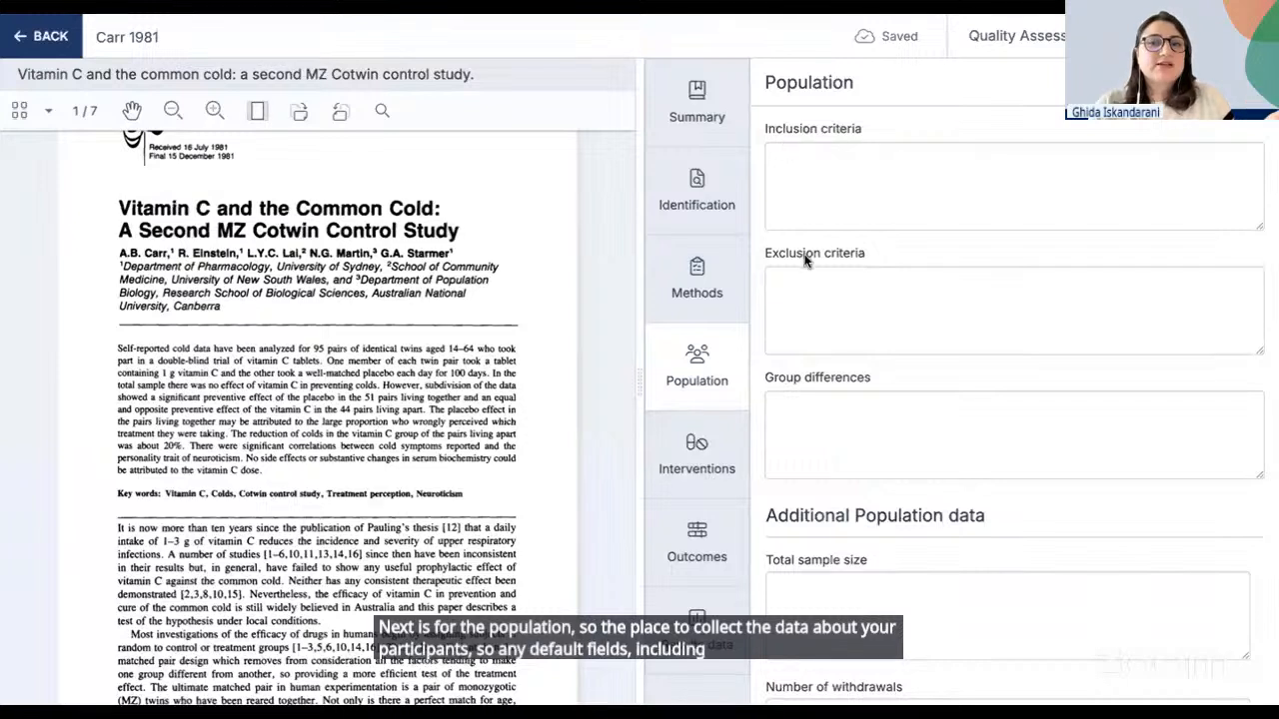
{"action": "scroll", "coordinate": [840, 389], "scroll_direction": "down", "scroll_amount": 1}
{"action": "scroll", "coordinate": [840, 390], "scroll_direction": "down", "scroll_amount": 1}
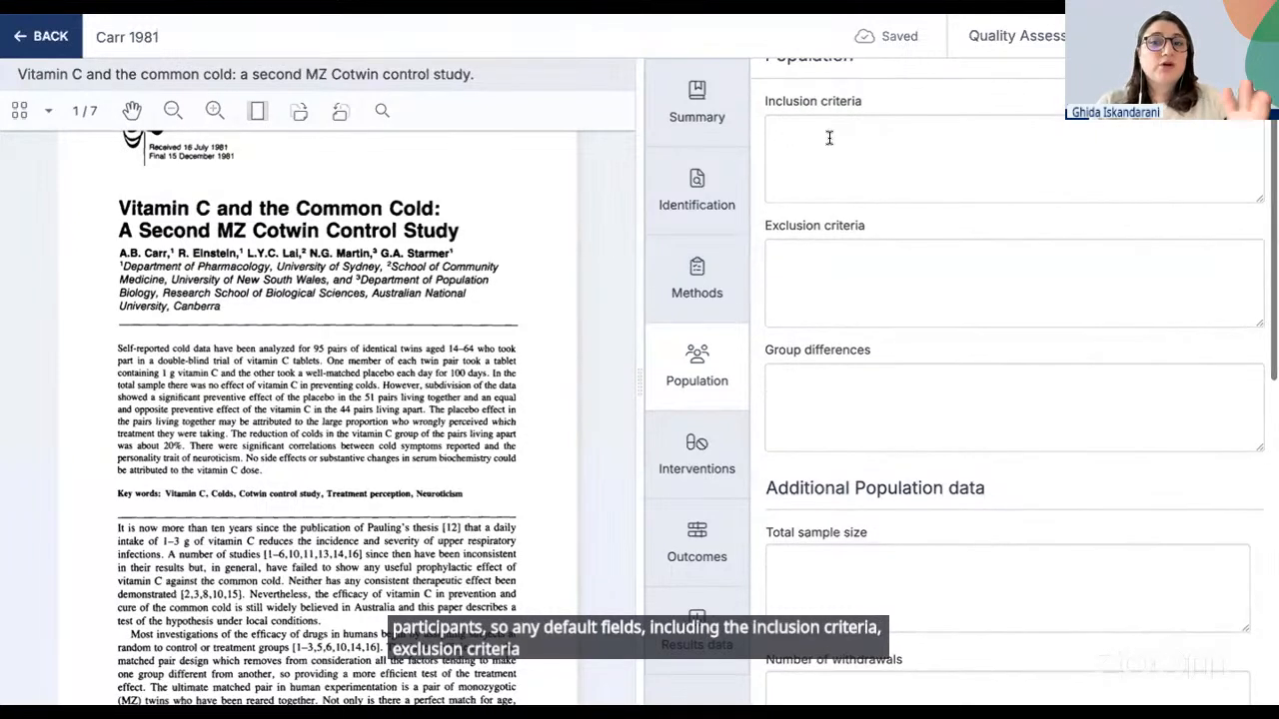
{"action": "scroll", "coordinate": [904, 360], "scroll_direction": "down", "scroll_amount": 3}
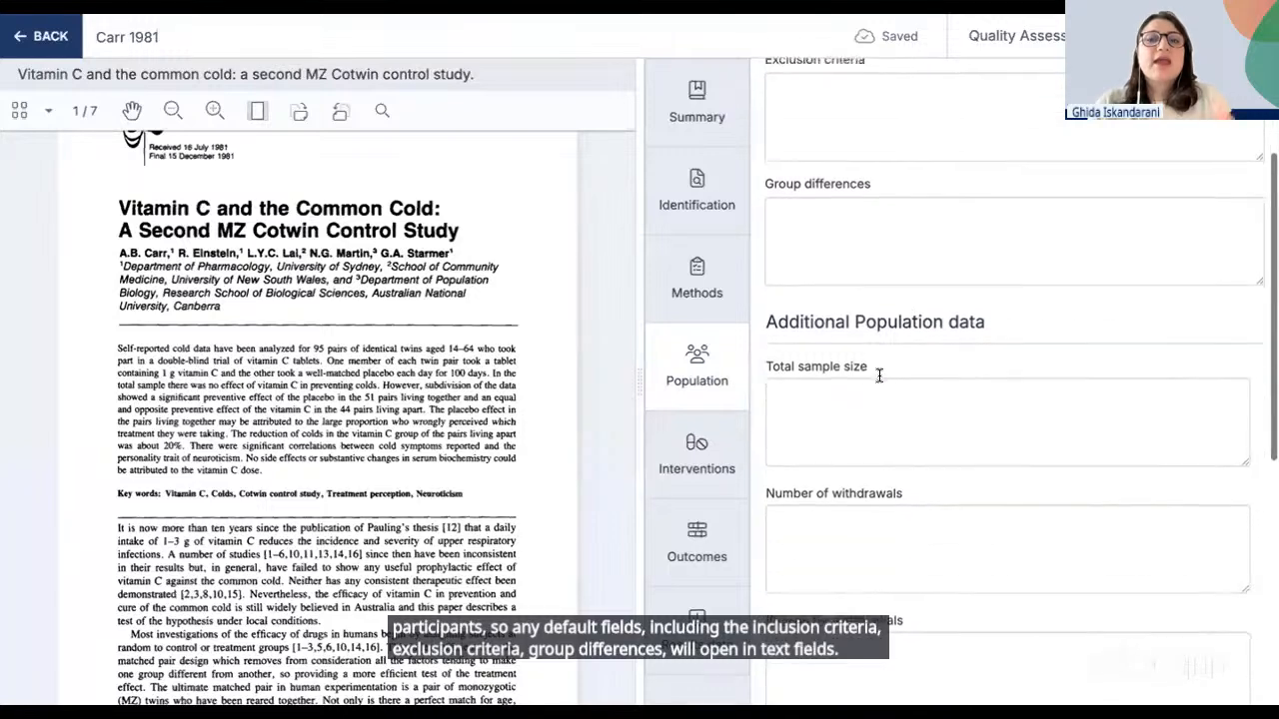
{"action": "scroll", "coordinate": [905, 380], "scroll_direction": "down", "scroll_amount": 1}
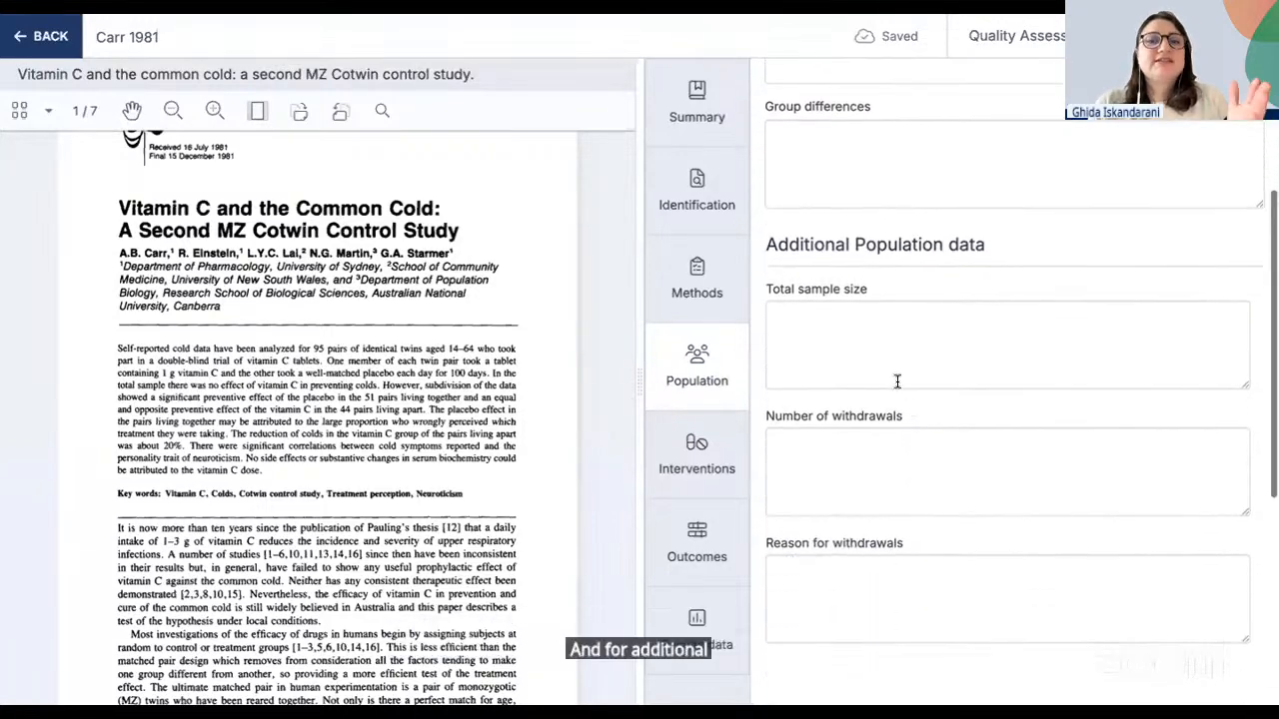
{"action": "scroll", "coordinate": [869, 409], "scroll_direction": "down", "scroll_amount": 3}
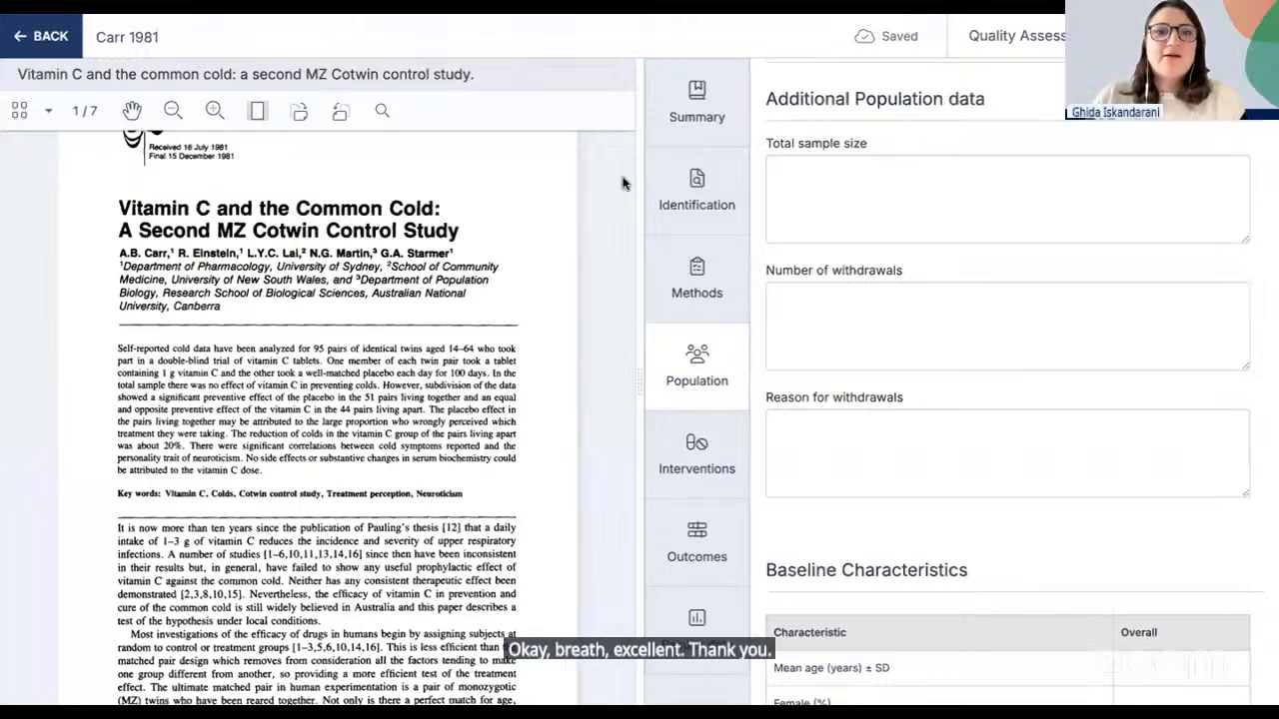
{"action": "scroll", "coordinate": [848, 494], "scroll_direction": "down", "scroll_amount": 1}
{"action": "scroll", "coordinate": [848, 494], "scroll_direction": "down", "scroll_amount": 5}
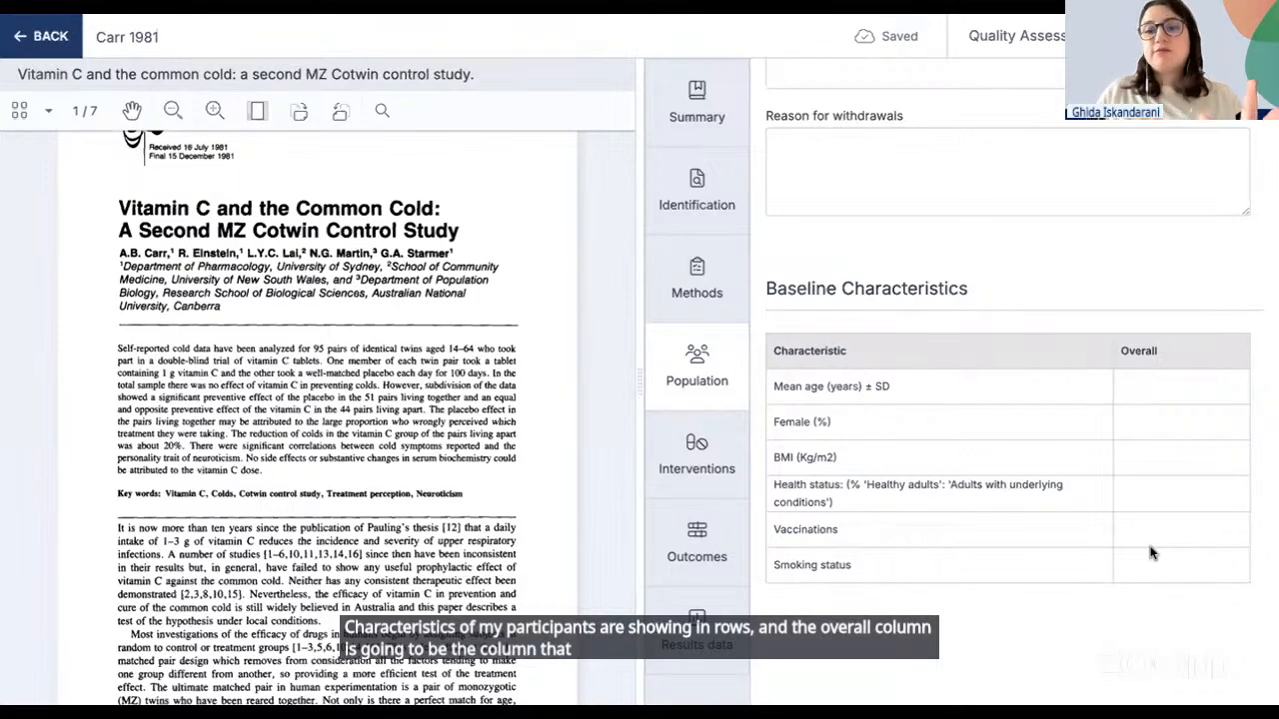
- Select Vitamin C and Placebo as the study's interventions and check their columns in the Population section's Baseline Characteristics table
{"action": "left_click", "coordinate": [726, 479]}
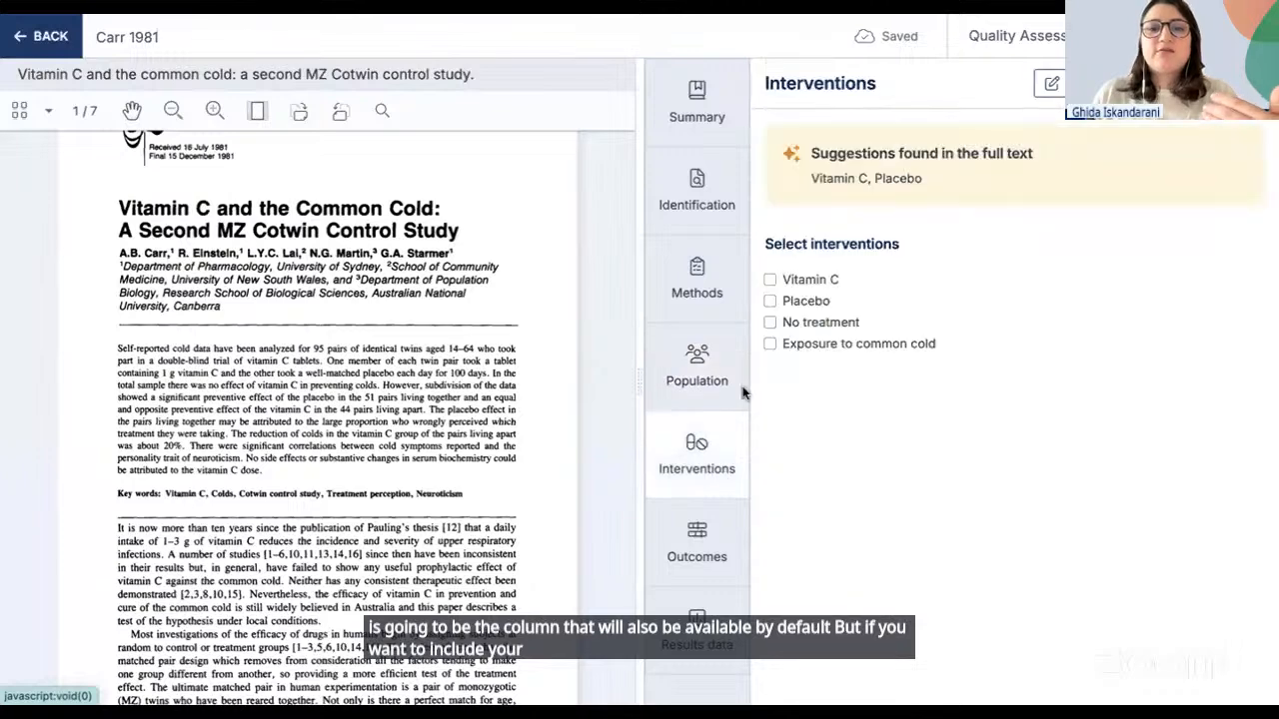
{"action": "left_click", "coordinate": [811, 281]}
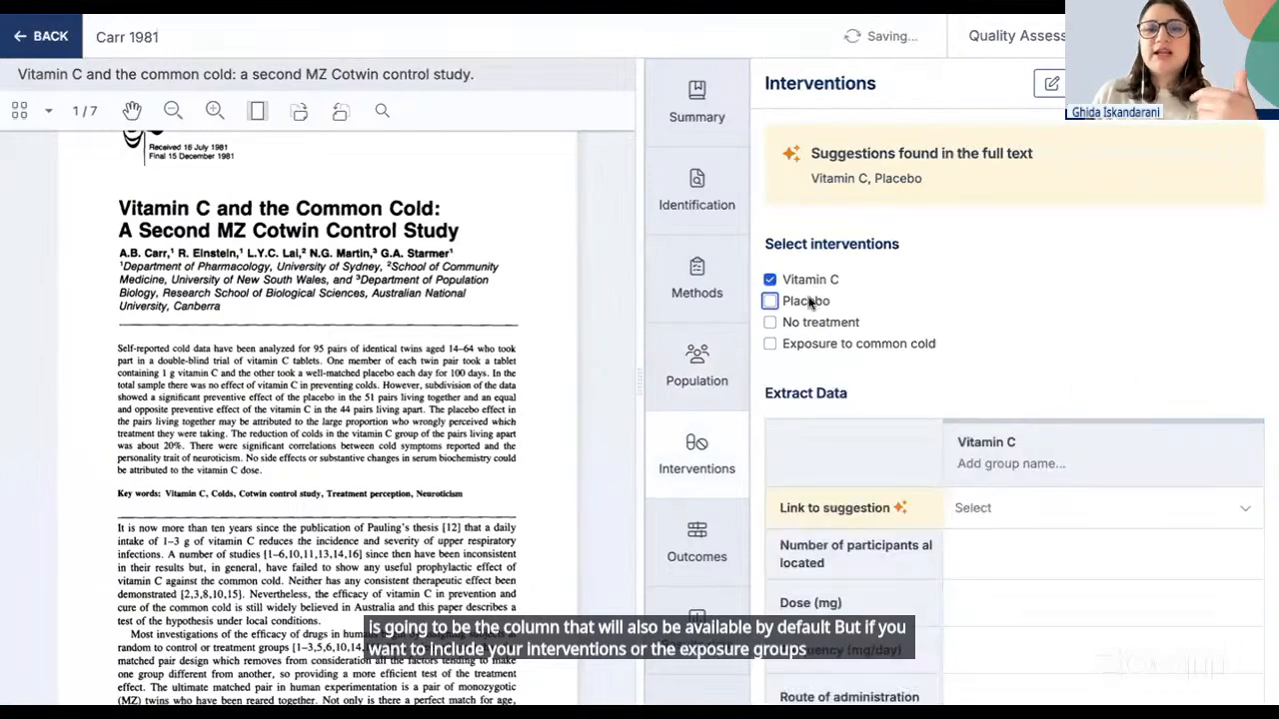
{"action": "left_click", "coordinate": [811, 302]}
{"action": "left_click", "coordinate": [690, 390]}
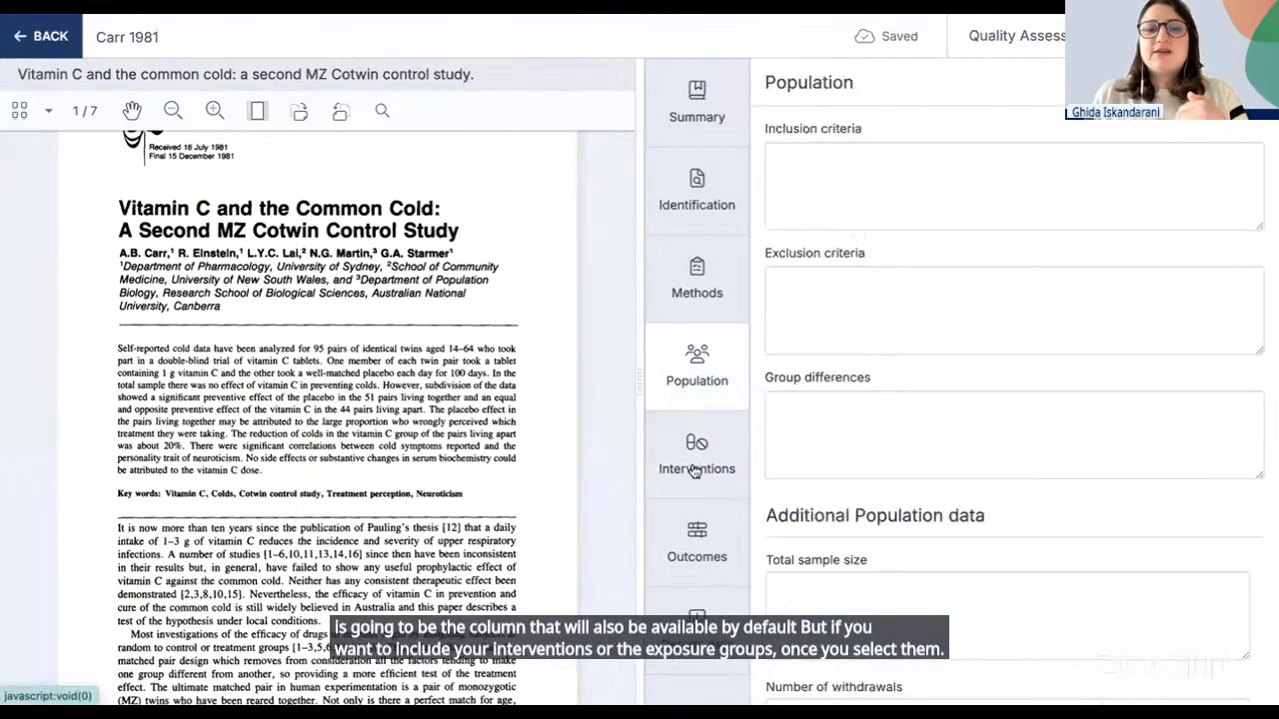
{"action": "scroll", "coordinate": [760, 465], "scroll_direction": "down", "scroll_amount": 10}
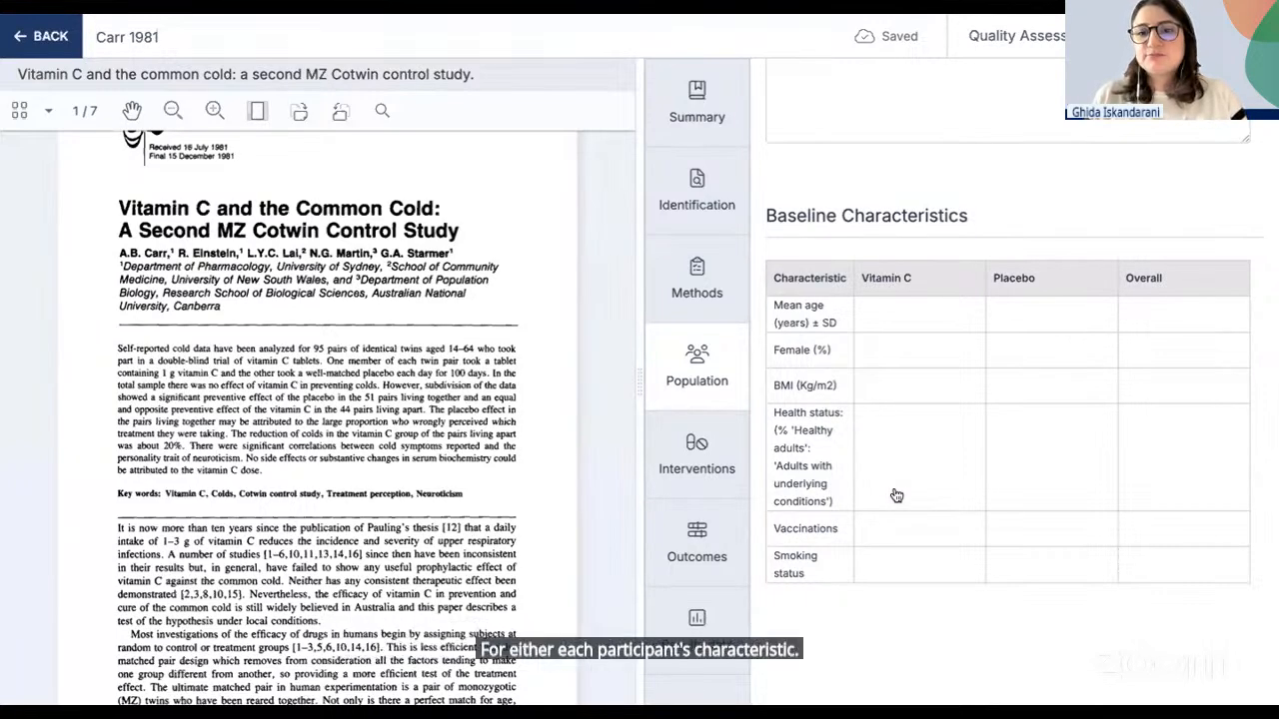
{"action": "left_click", "coordinate": [690, 448]}
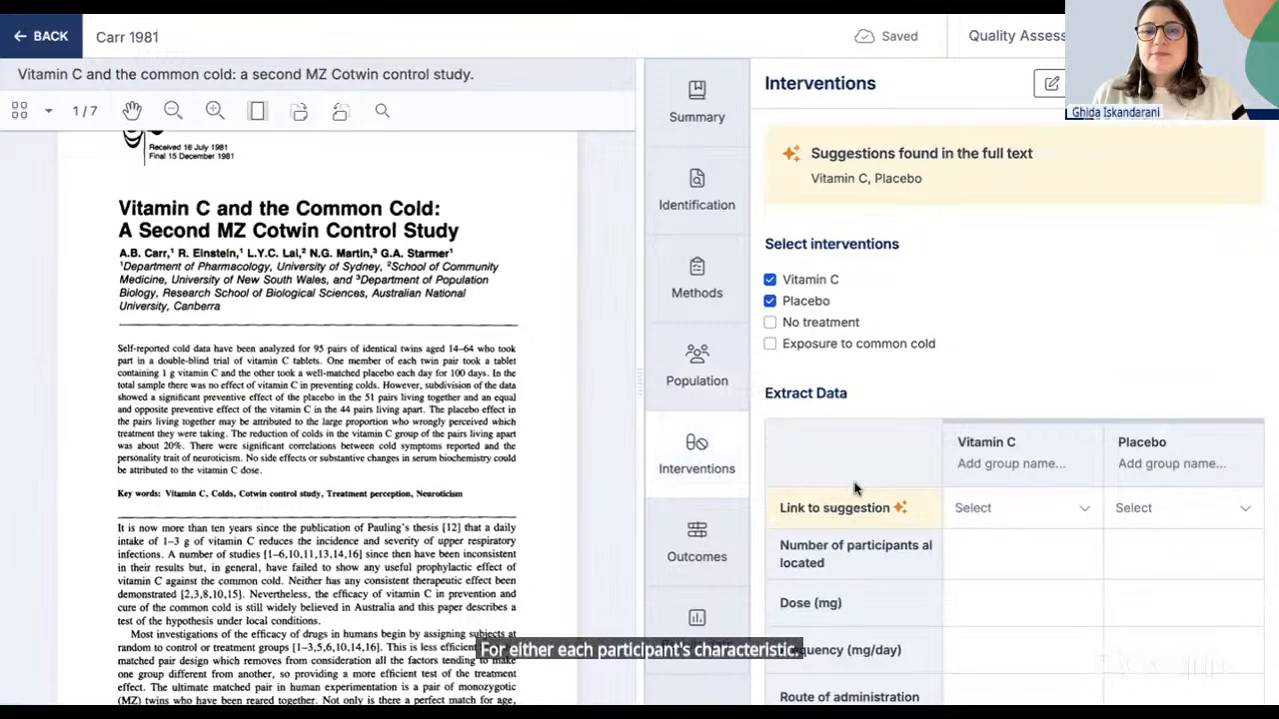
{"action": "left_click", "coordinate": [685, 372]}
{"action": "scroll", "coordinate": [848, 400], "scroll_direction": "down", "scroll_amount": 5}
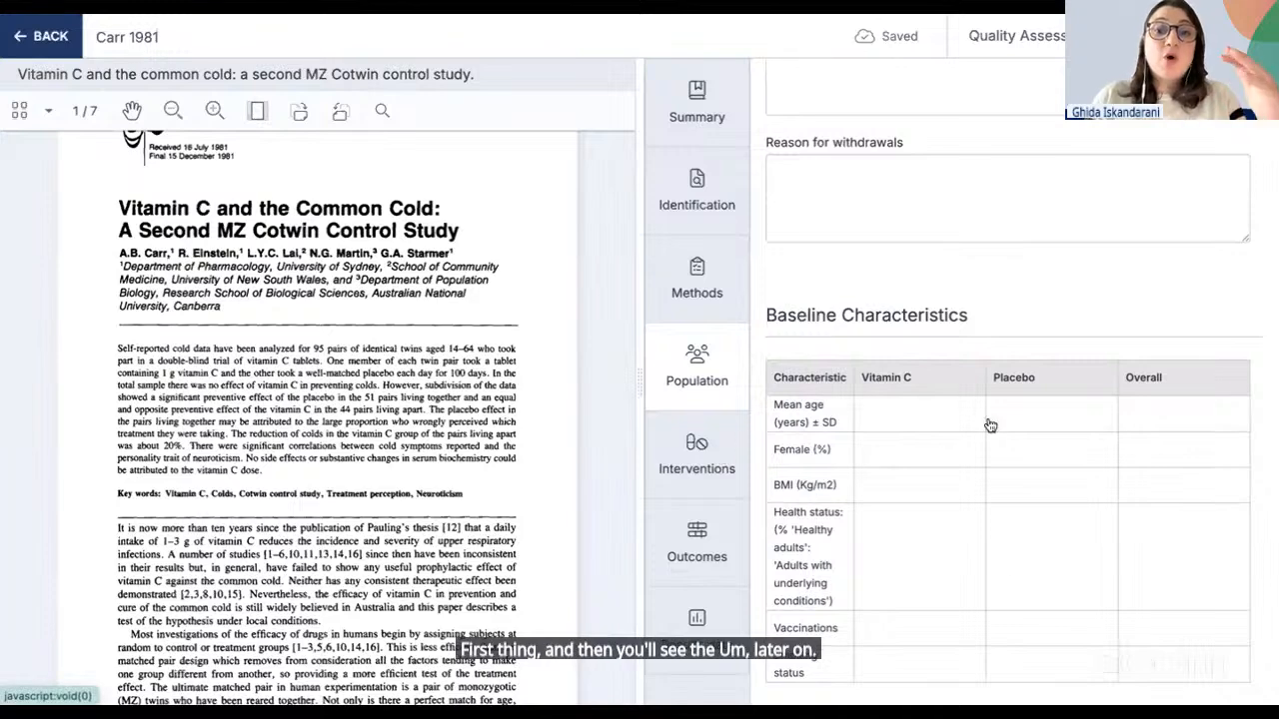
- Add "Exposure to common cold" to the selected interventions and adjust its column width in the Extract Data table
{"action": "left_click", "coordinate": [697, 442]}
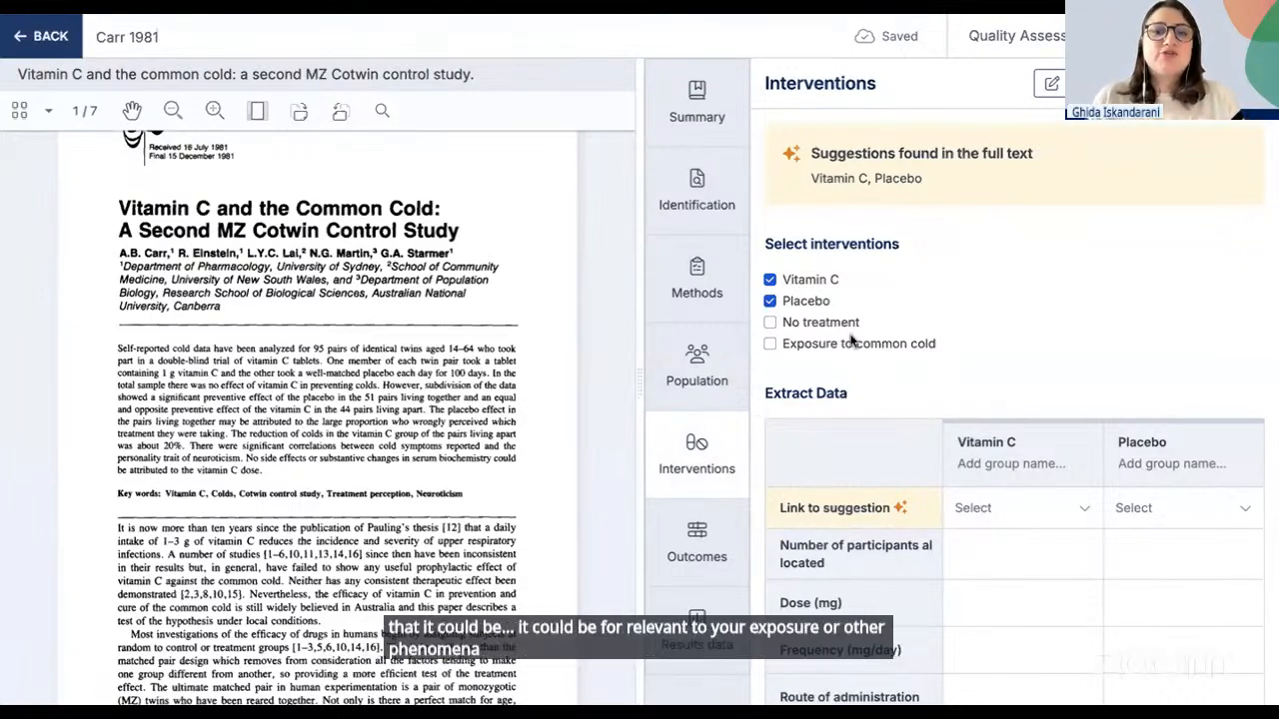
{"action": "left_click", "coordinate": [769, 345]}
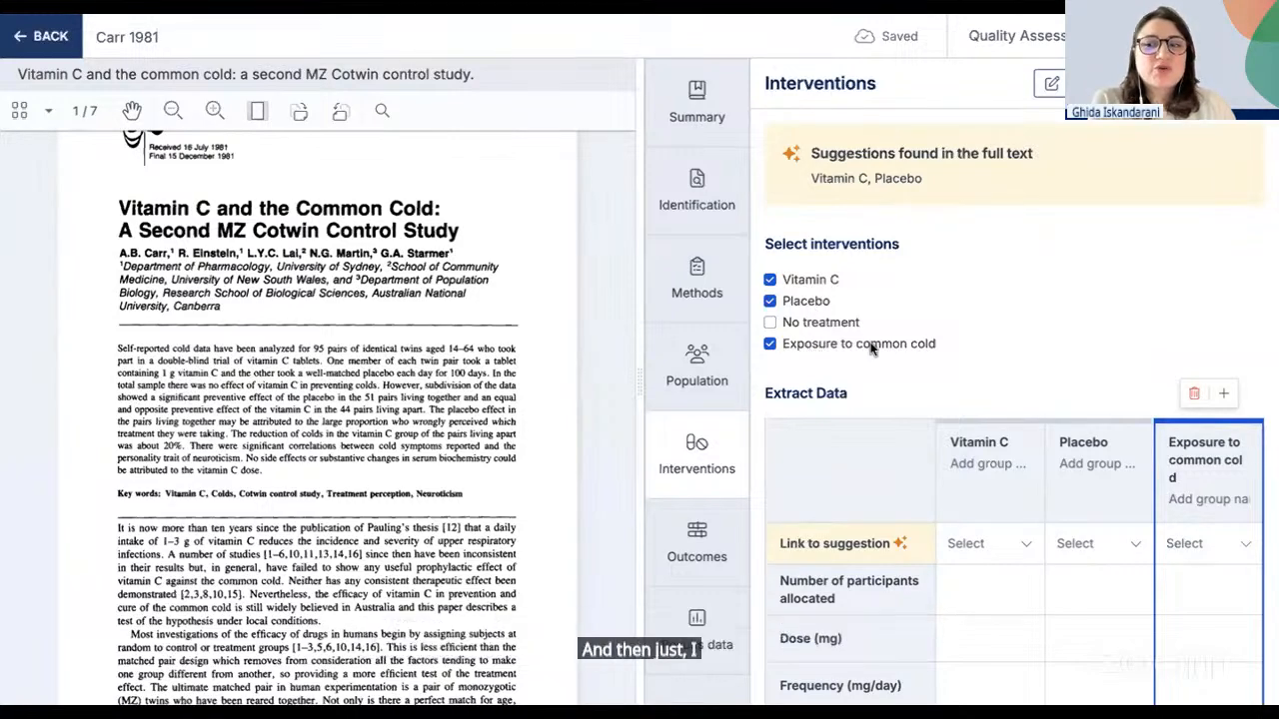
{"action": "left_click_drag", "start_coordinate": [1263, 445], "coordinate": [1267, 447]}
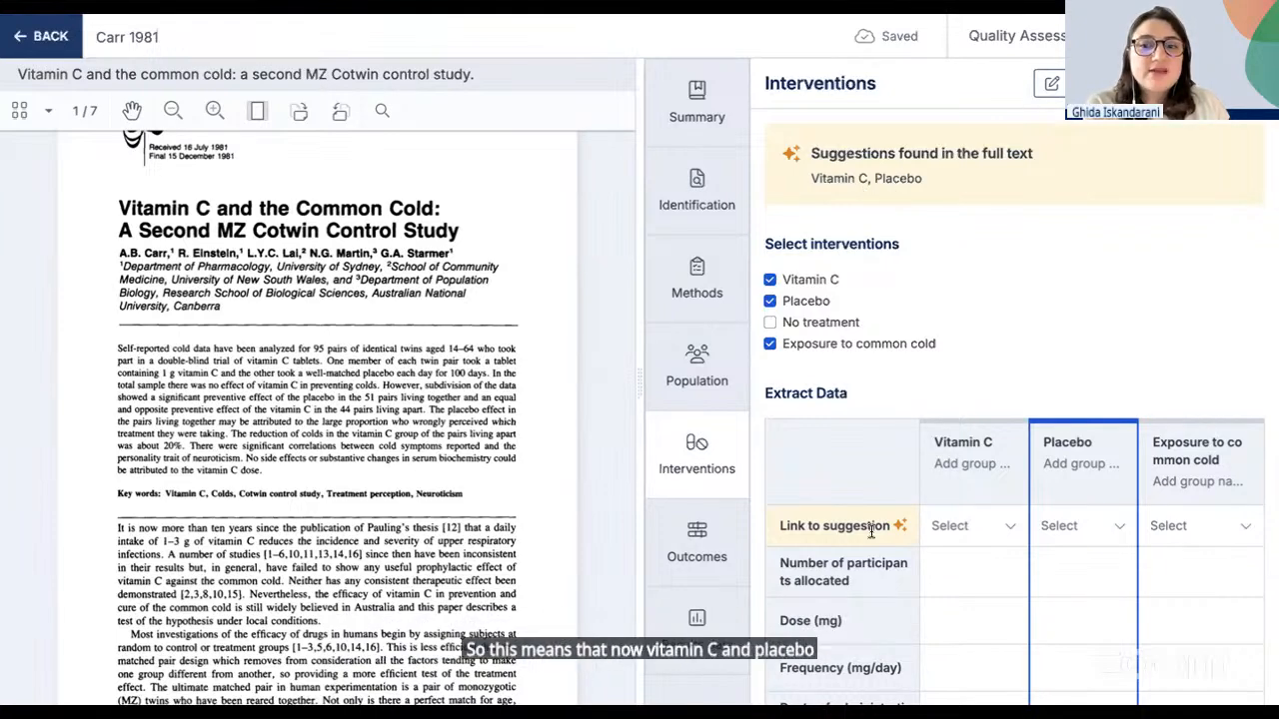
- Link the Vitamin C intervention to the suggestion "Vitamin C" and read the information about linking suggestions
{"action": "left_click", "coordinate": [948, 529]}
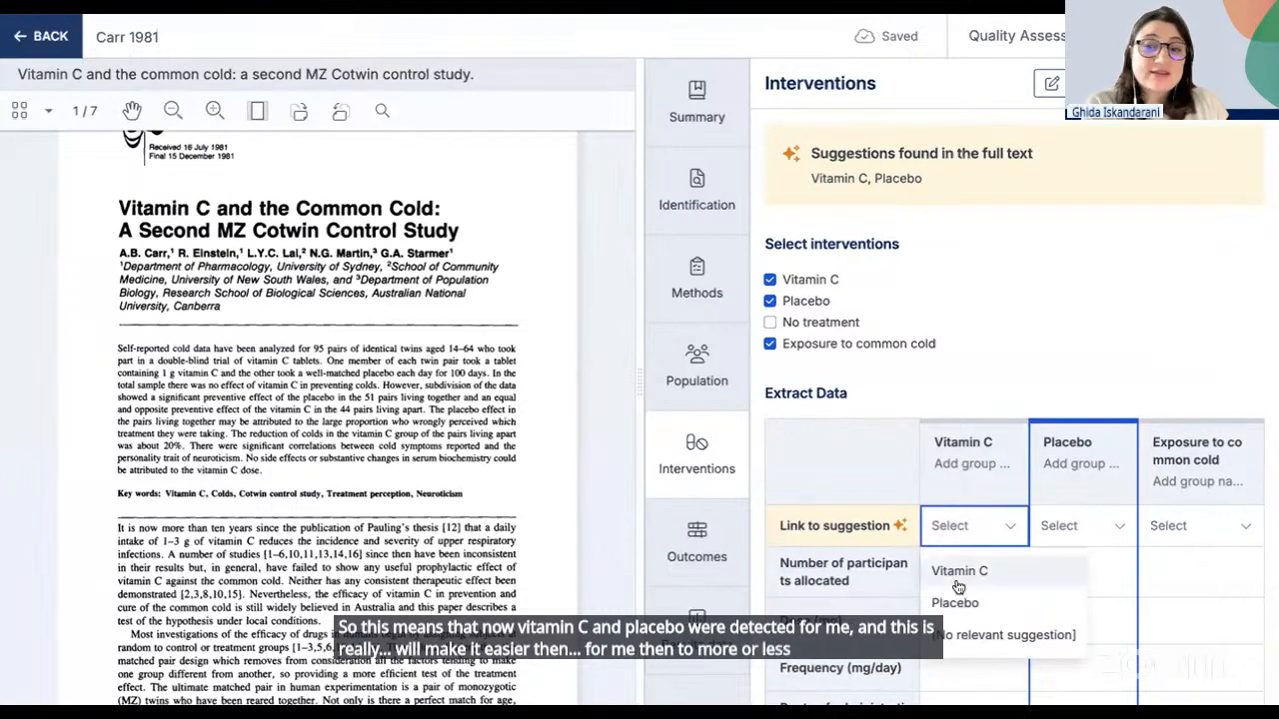
{"action": "left_click", "coordinate": [958, 572]}
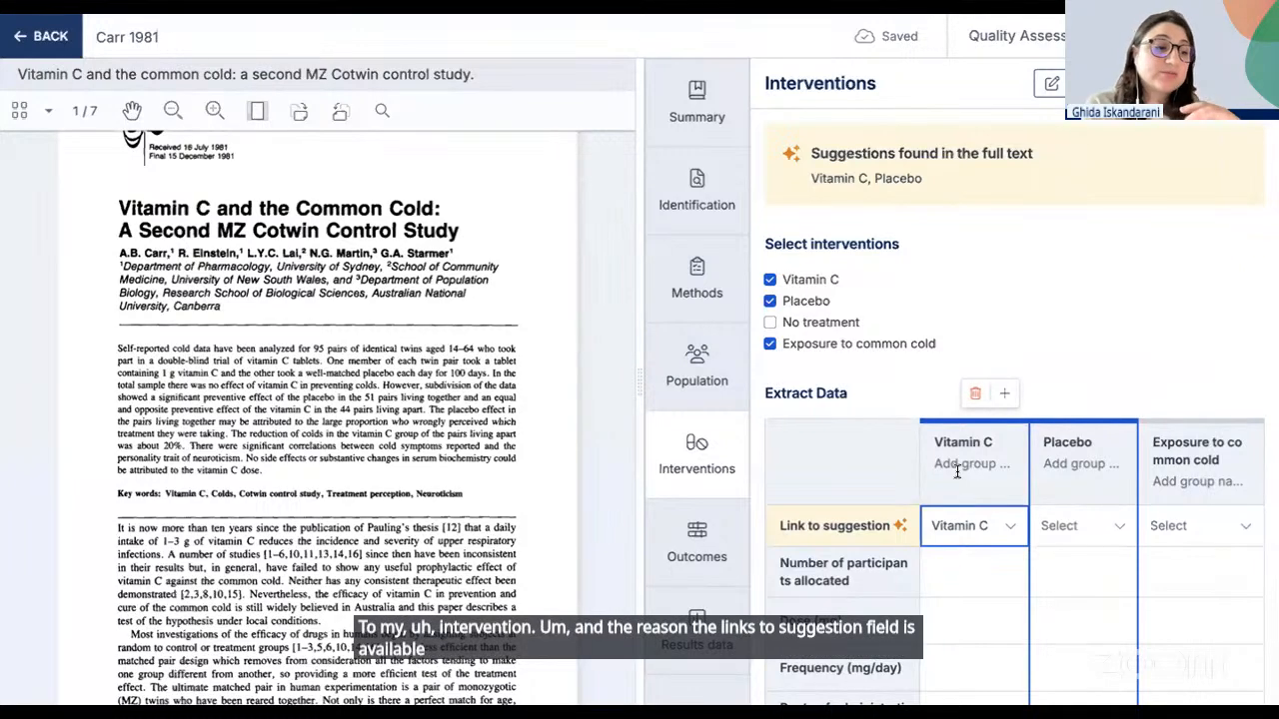
{"action": "left_click", "coordinate": [936, 523]}
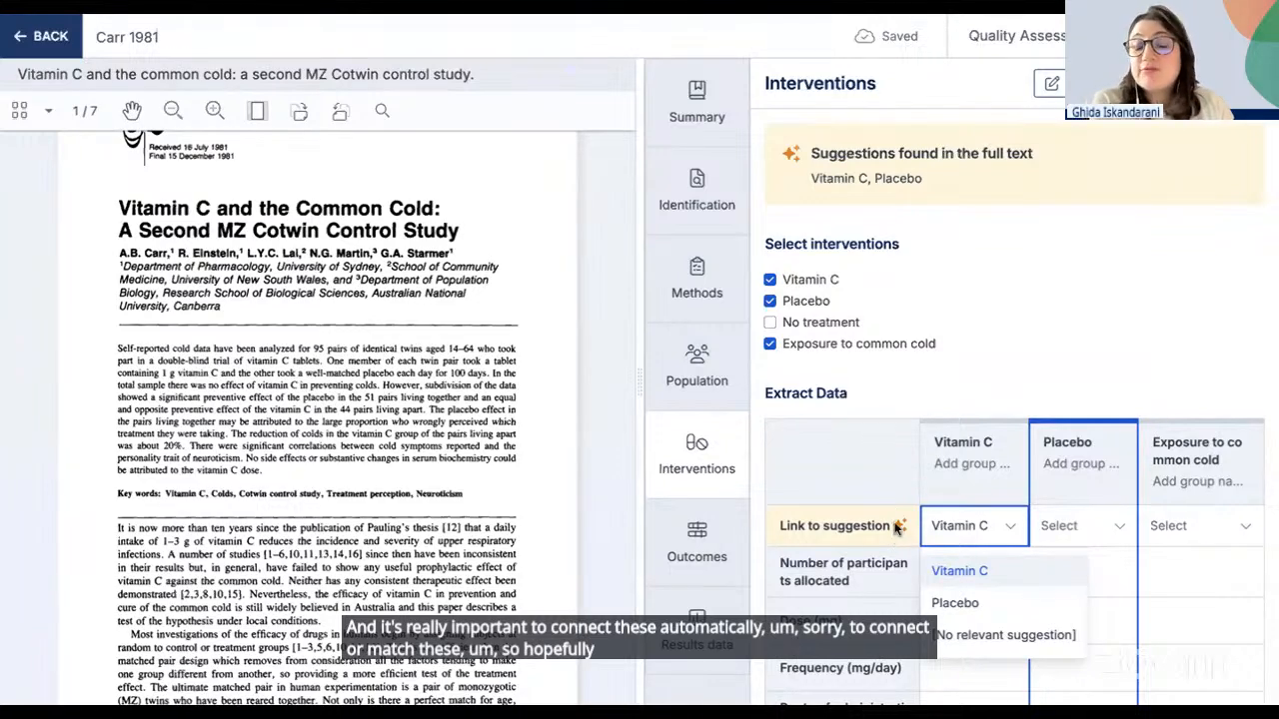
{"action": "left_click", "coordinate": [897, 527]}
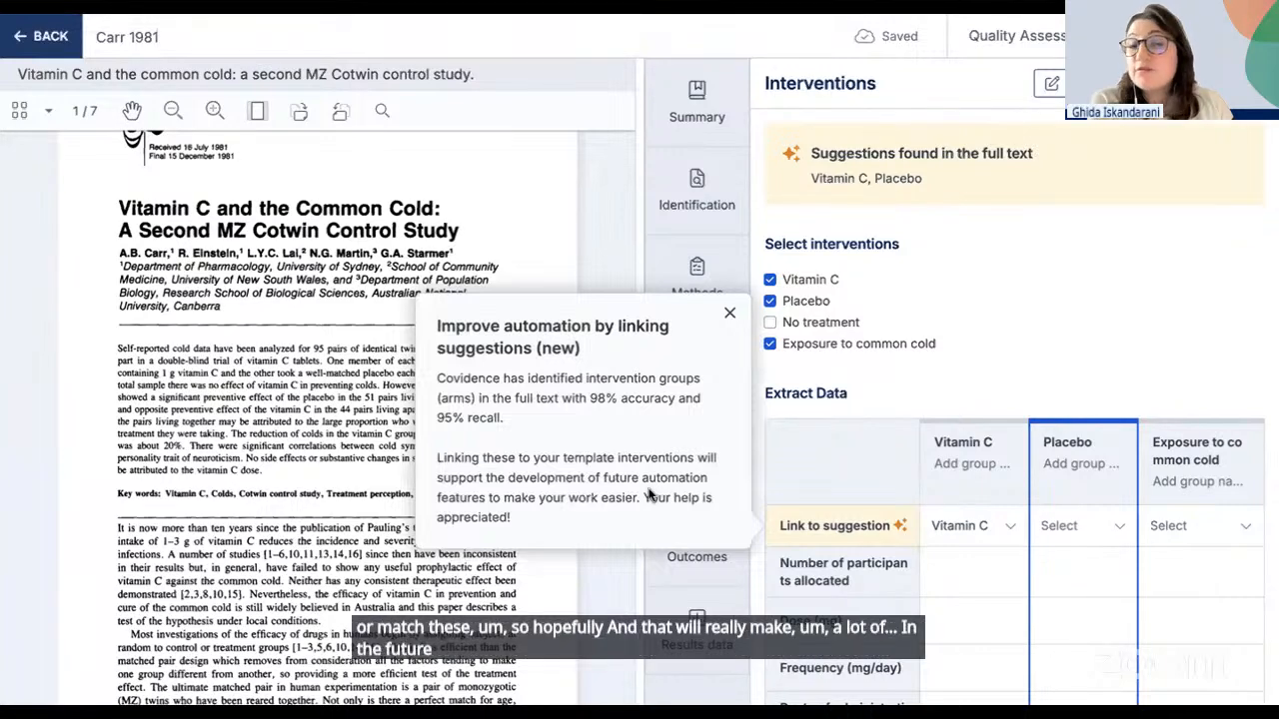
{"action": "left_click", "coordinate": [729, 316]}
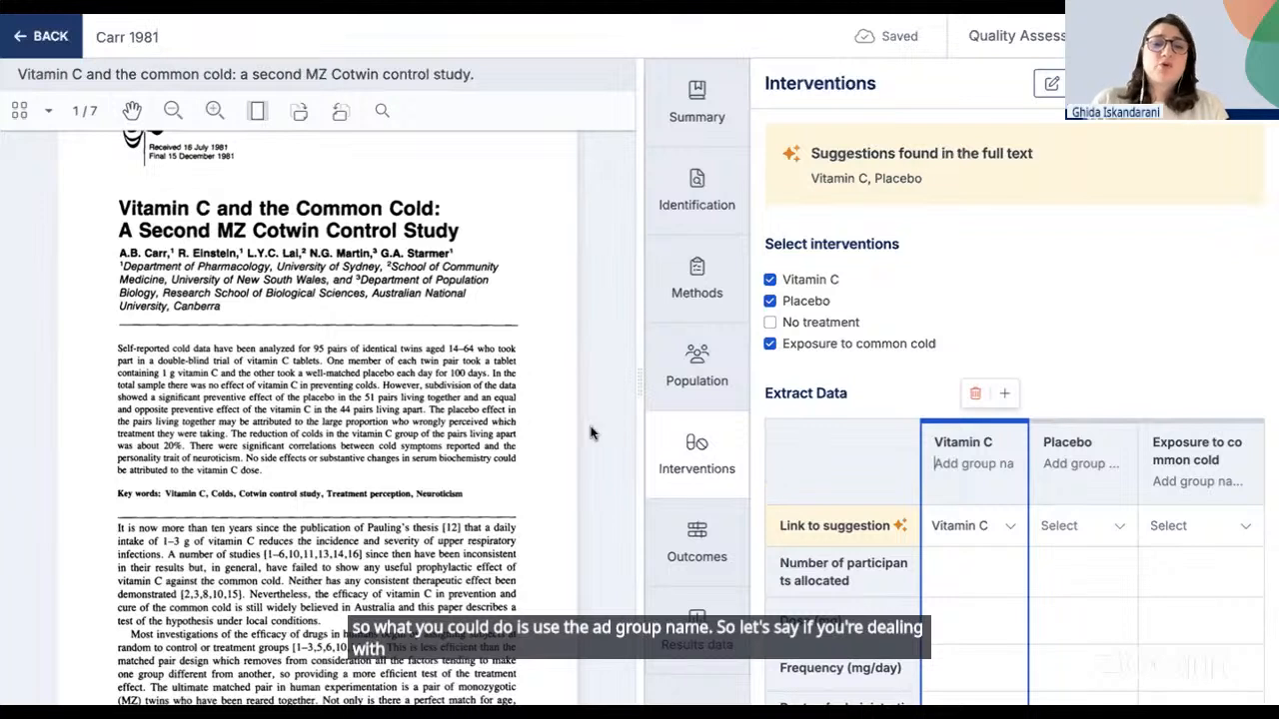
- Name the Vitamin C intervention's group "Ascorbic acid" and review its suggestion link options
{"action": "type", "text": "Asco"}
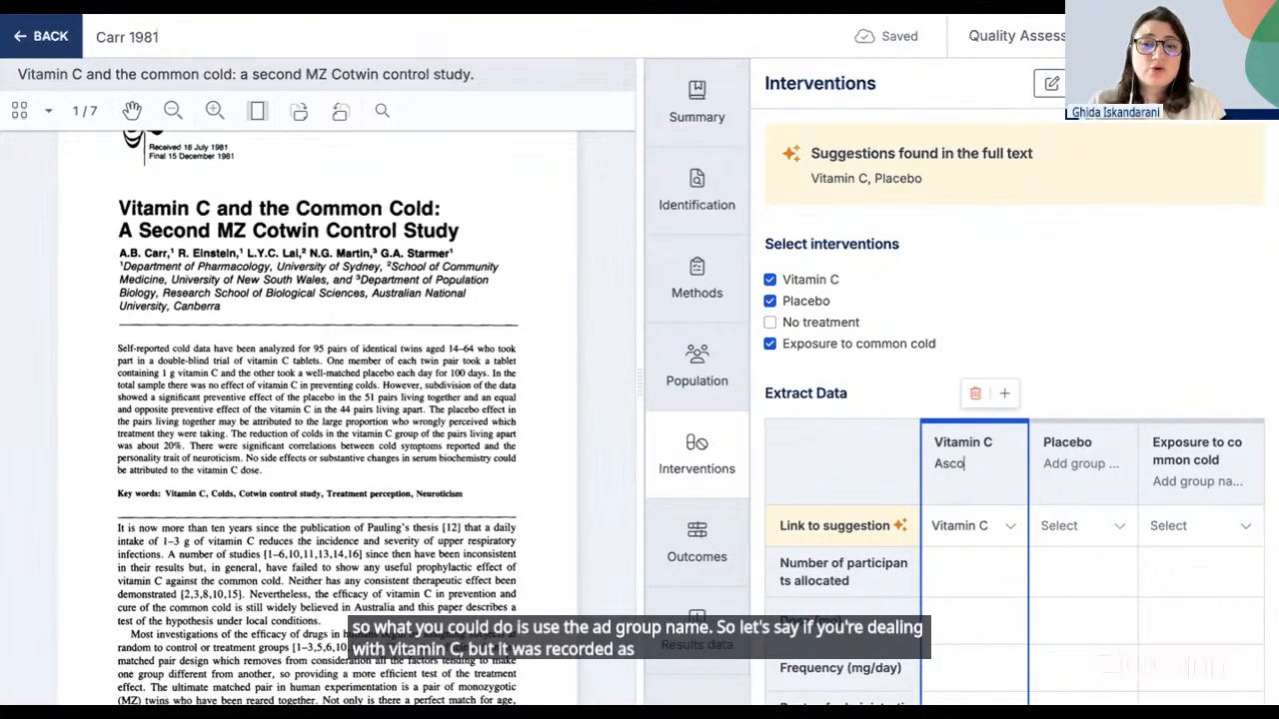
{"action": "type", "text": "rbic acid"}
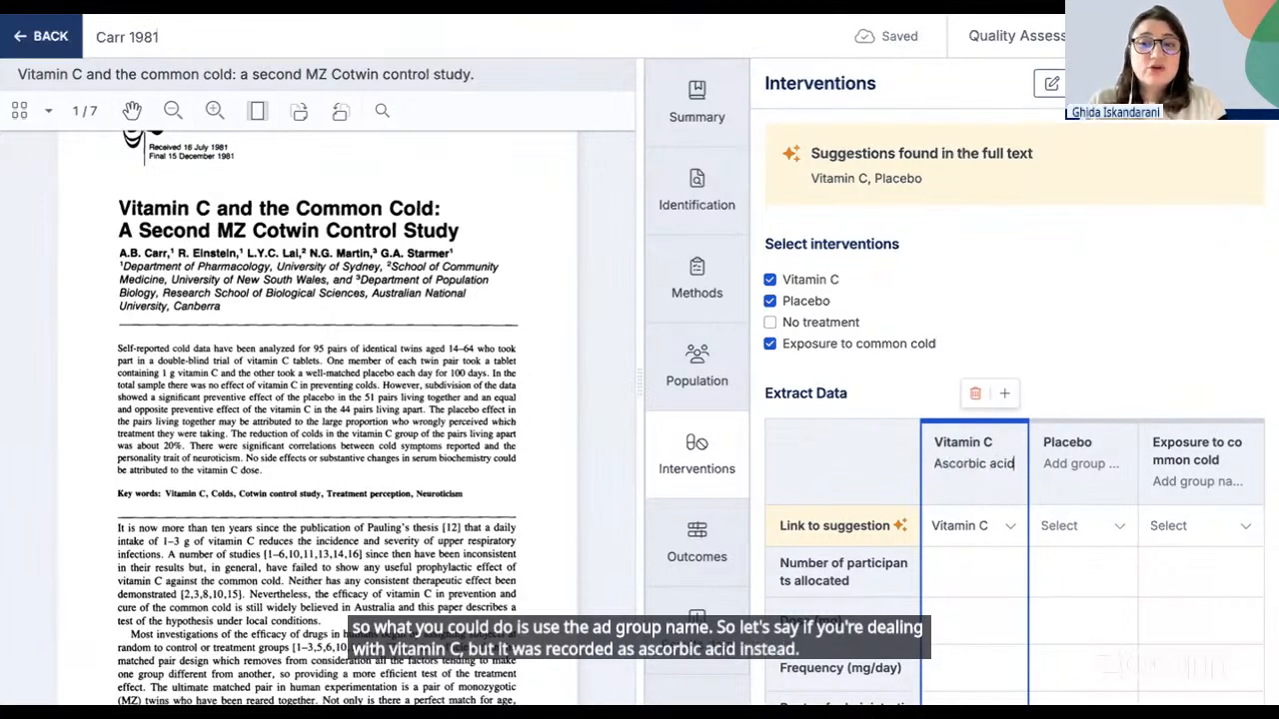
{"action": "left_click", "coordinate": [992, 540]}
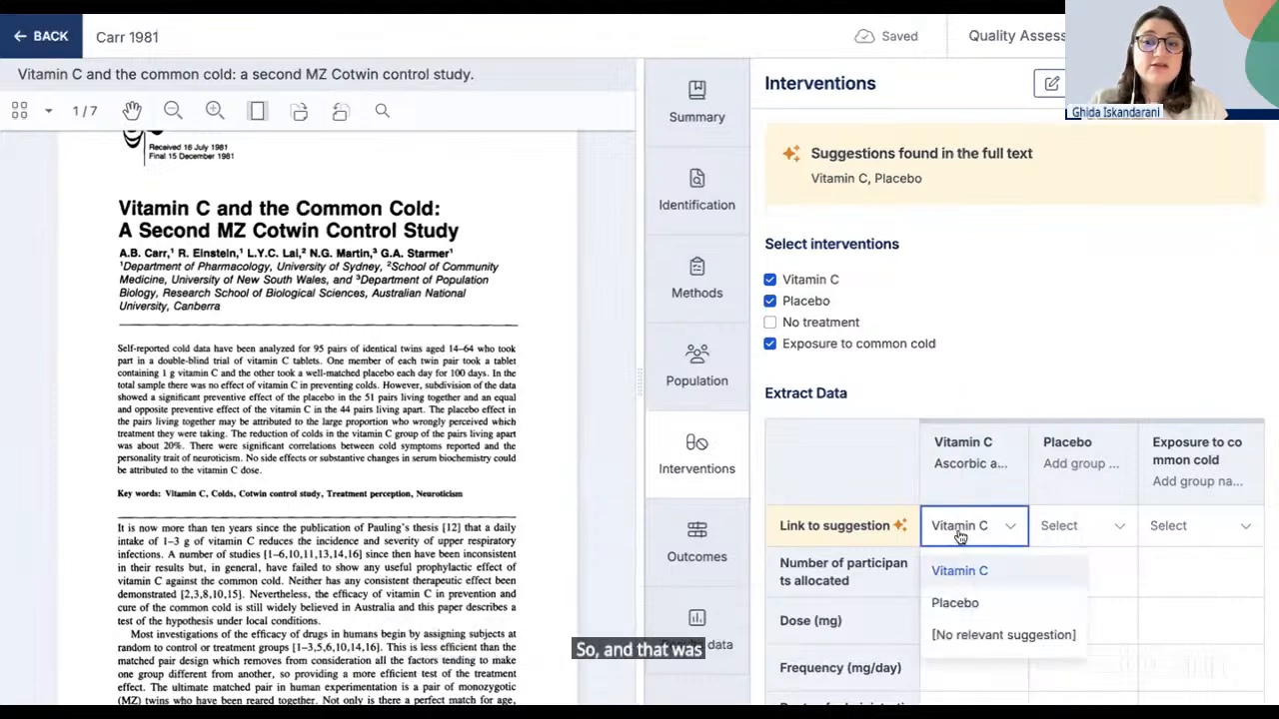
{"action": "left_click", "coordinate": [962, 536]}
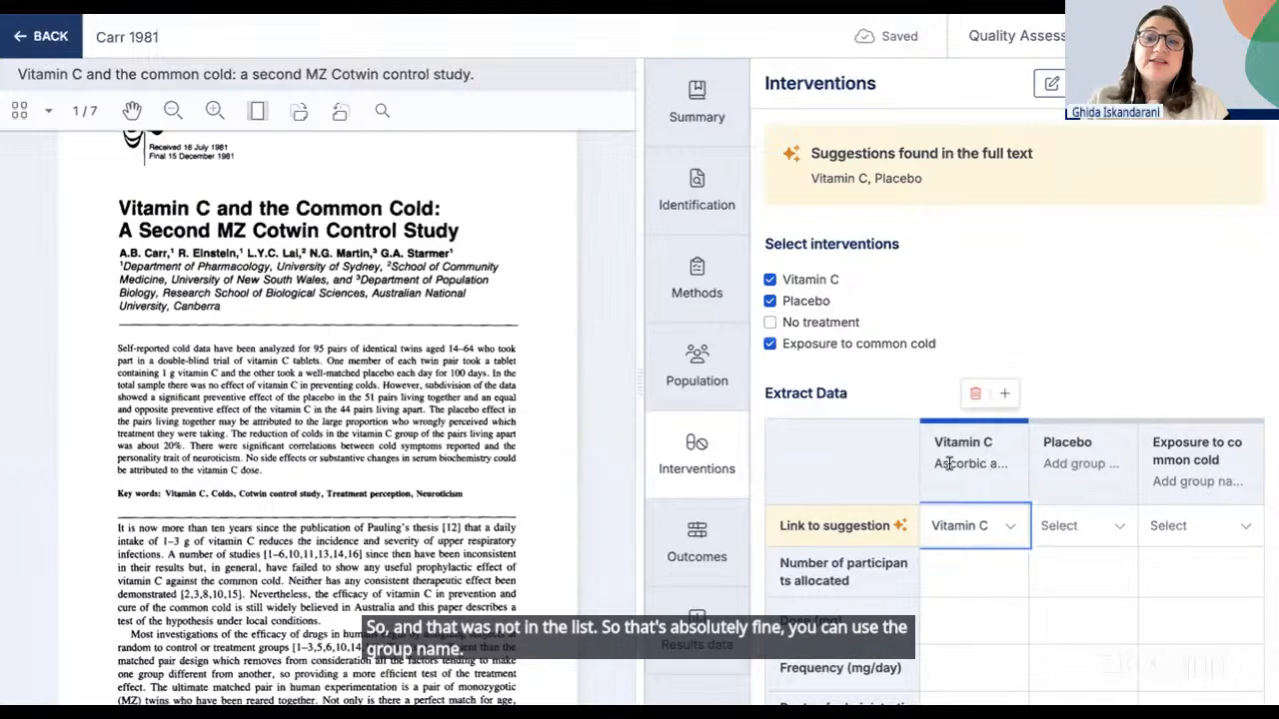
- Rename the Vitamin C group "500 mg" and add a second Vitamin C group named "1000 mg"
{"action": "triple_click", "coordinate": [969, 465]}
{"action": "key", "text": "BackSpace"}
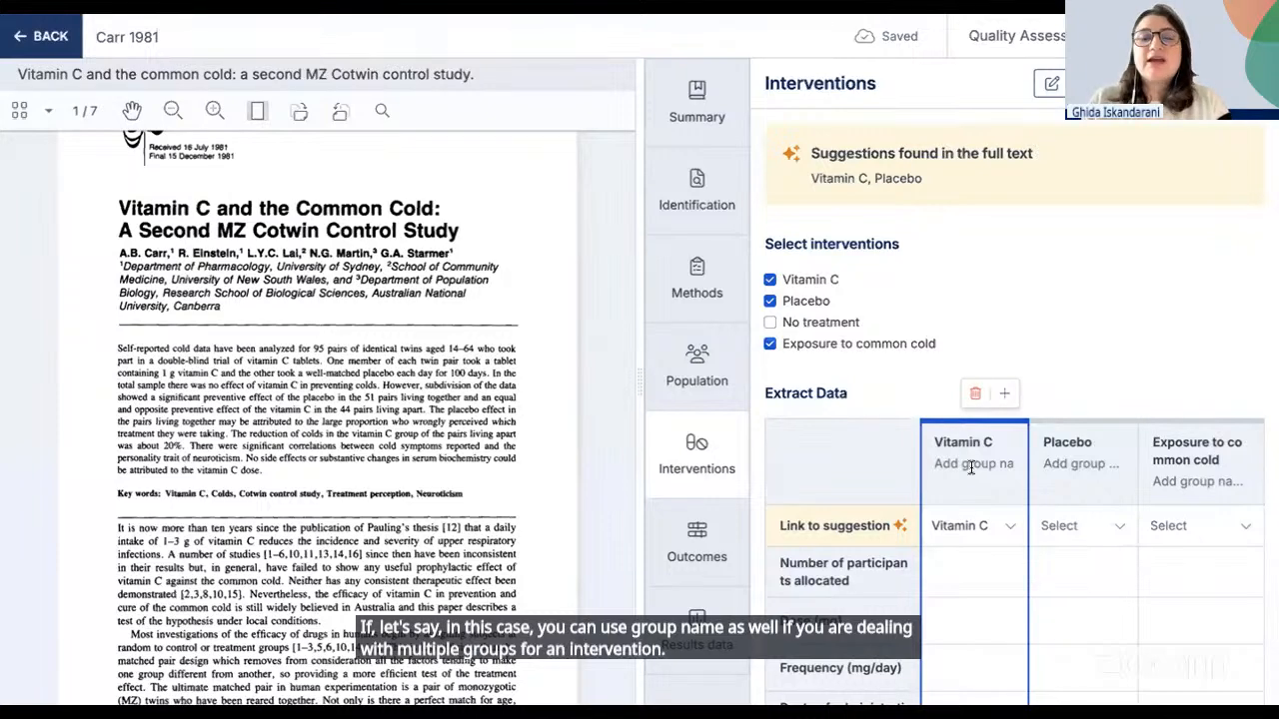
{"action": "type", "text": "500 mg"}
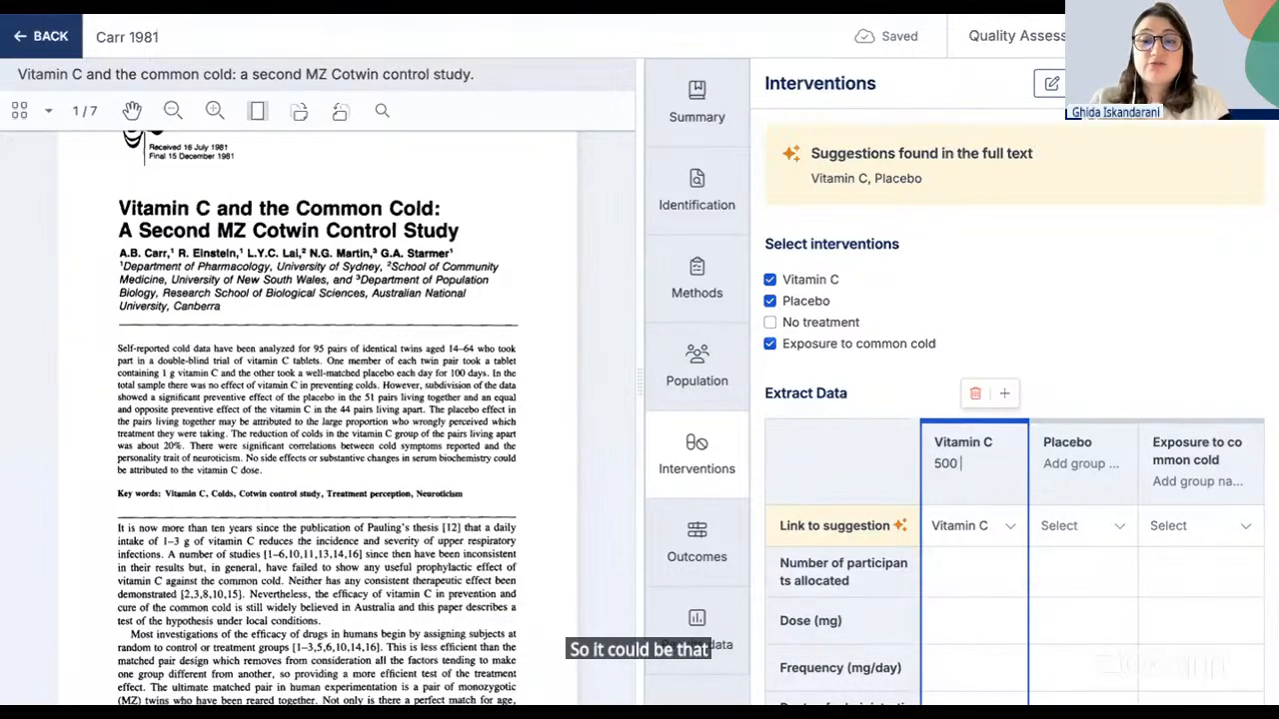
{"action": "left_click", "coordinate": [1005, 392]}
{"action": "left_click_drag", "start_coordinate": [1041, 465], "coordinate": [999, 466]}
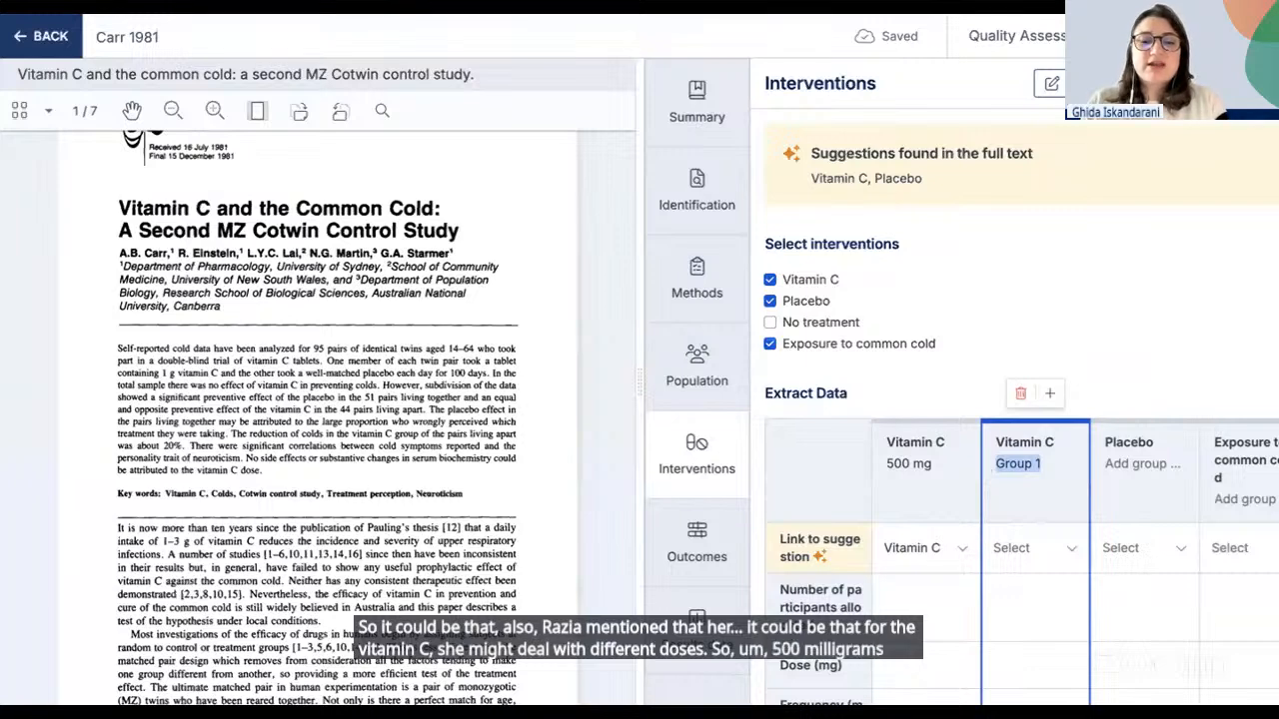
{"action": "type", "text": "1000 mg"}
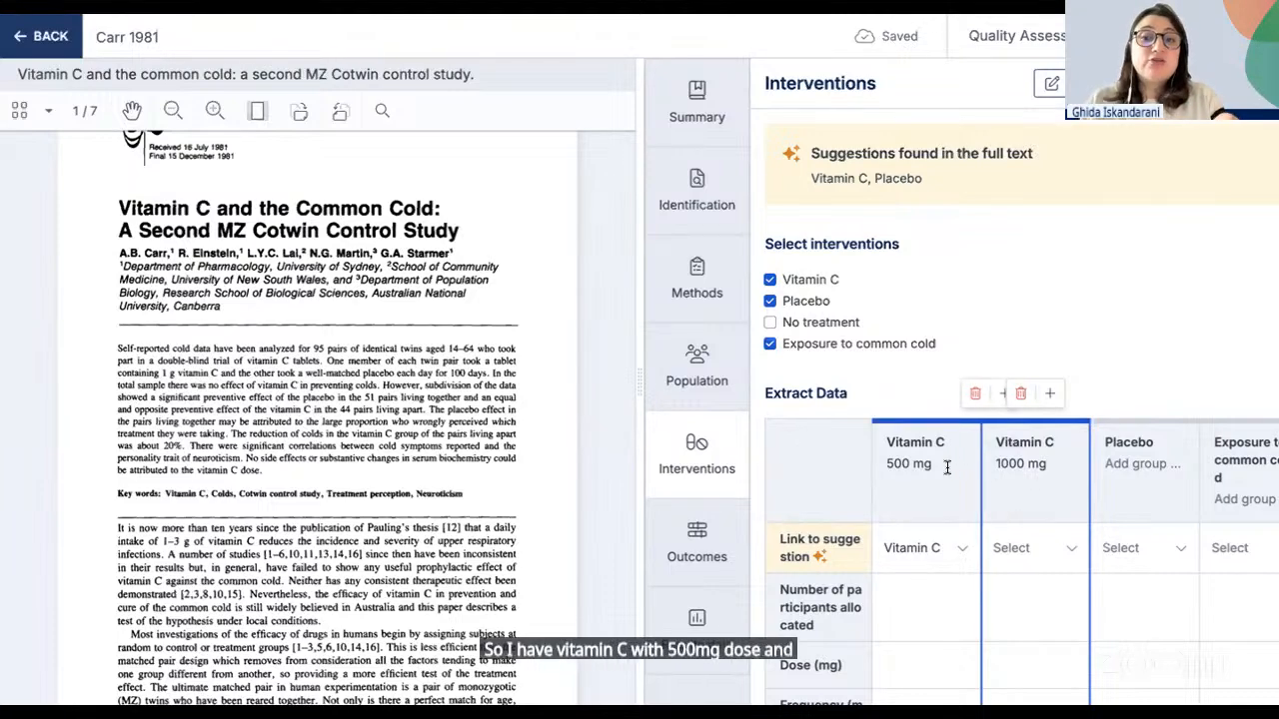
- Rename the 500 mg Vitamin C group as "Prophylactic"
{"action": "left_click", "coordinate": [908, 464]}
{"action": "key", "text": "BackSpace"}
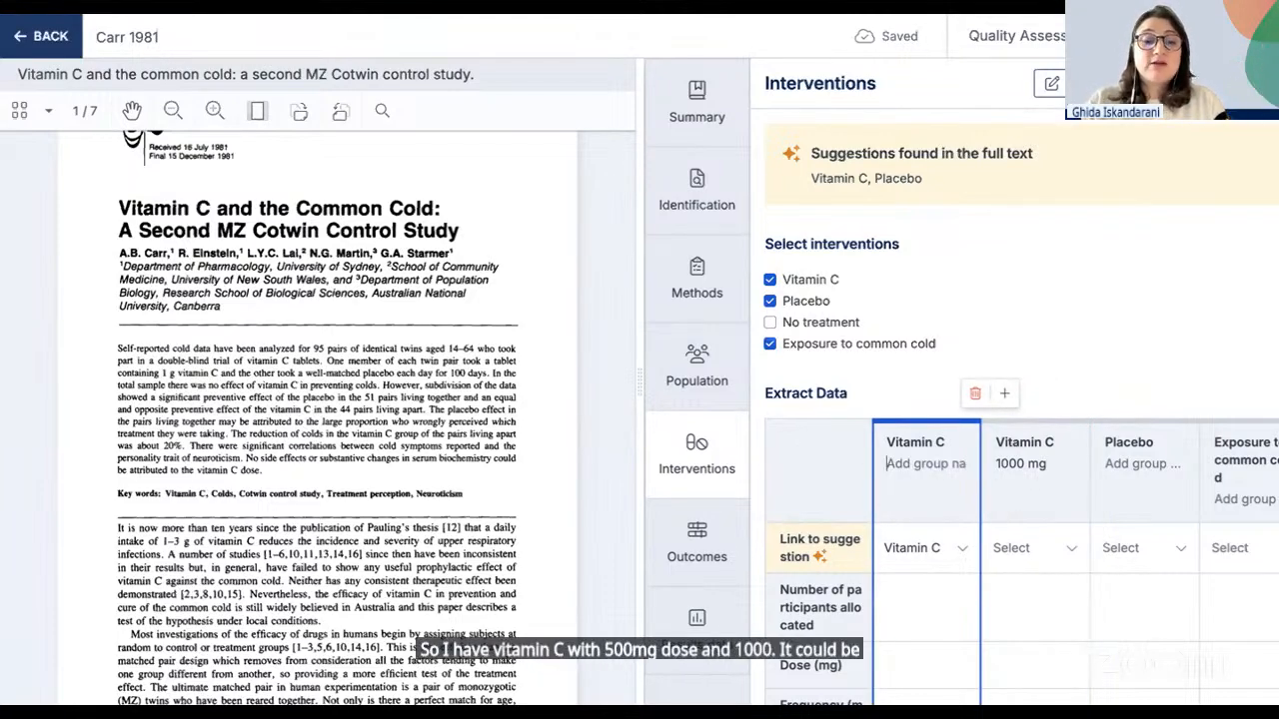
{"action": "type", "text": "Prop"}
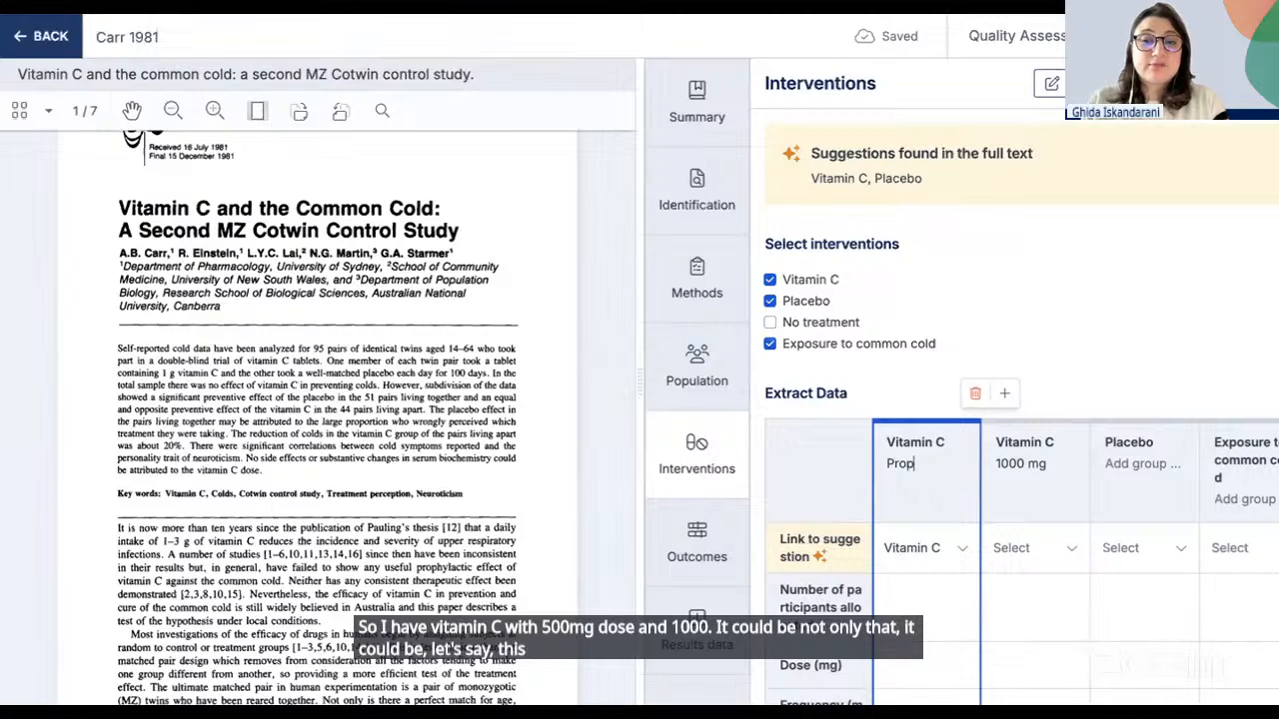
{"action": "type", "text": "hyl"}
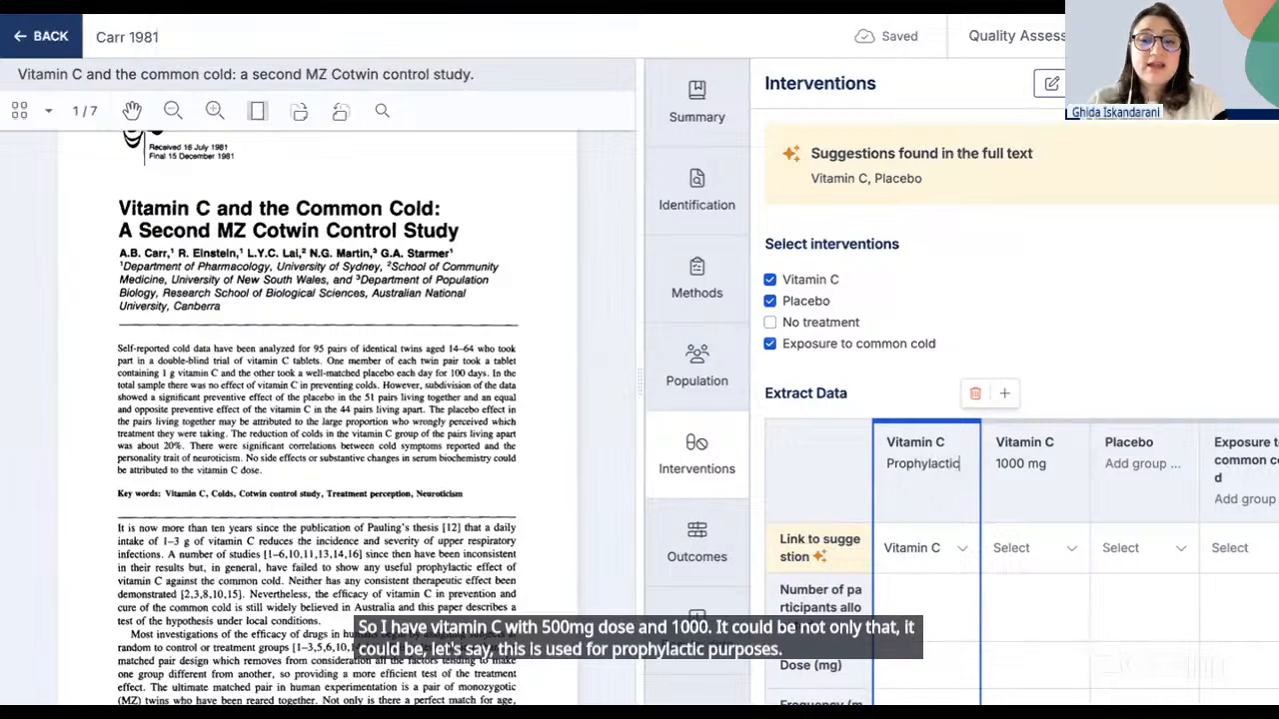
{"action": "type", "text": "actic"}
- Rename the 1000 mg Vitamin C group as "Therapeutic", correcting its spelling
{"action": "left_click", "coordinate": [985, 470]}
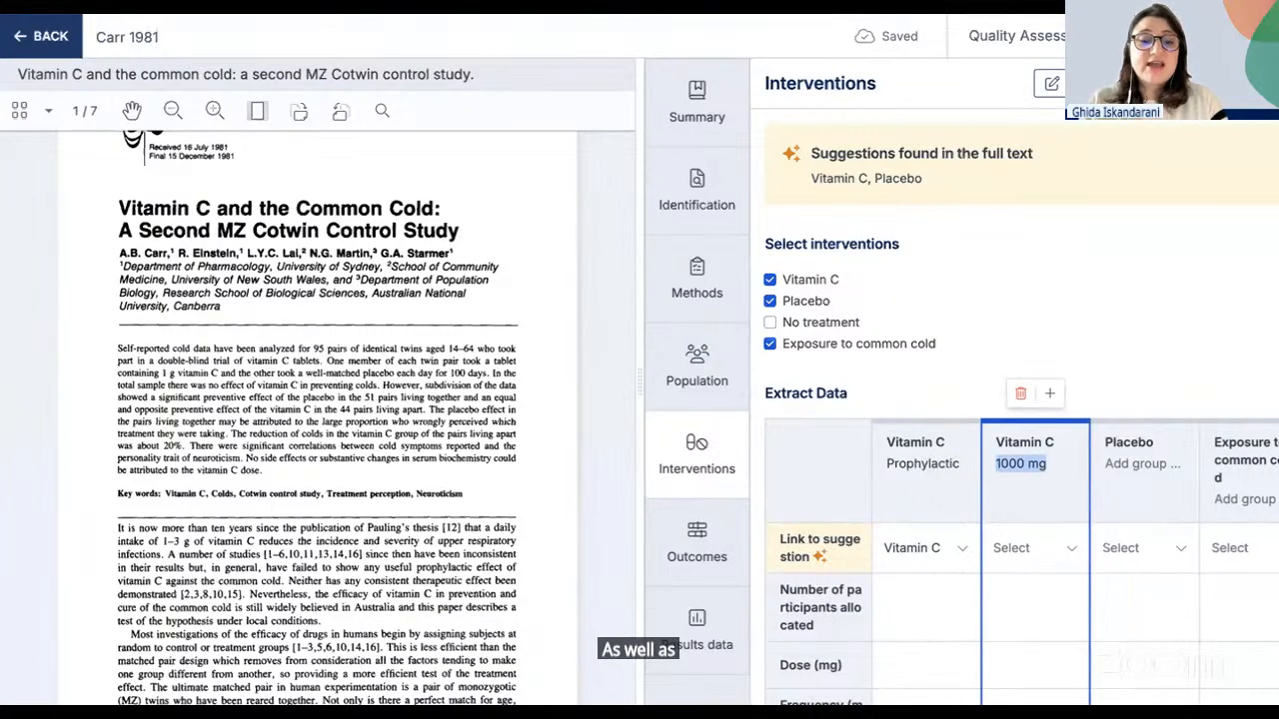
{"action": "type", "text": "Therap"}
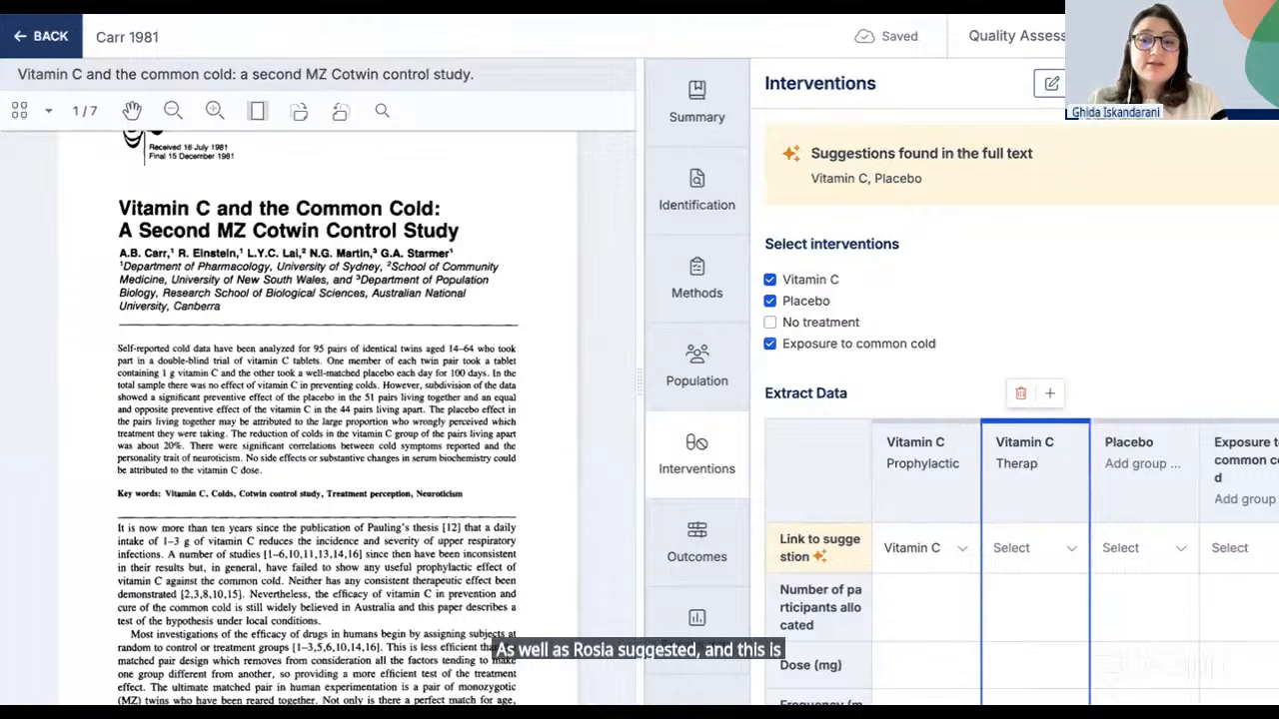
{"action": "type", "text": "eutic"}
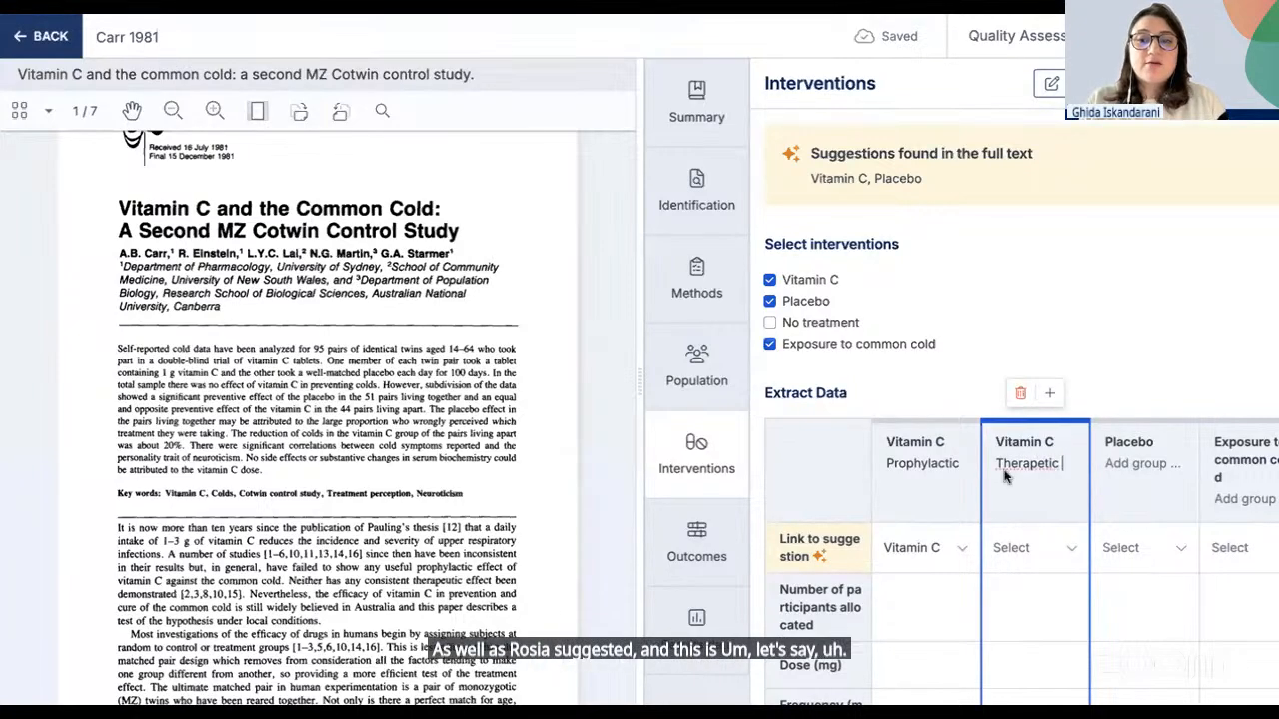
{"action": "right_click", "coordinate": [1028, 471]}
{"action": "left_click", "coordinate": [989, 289]}
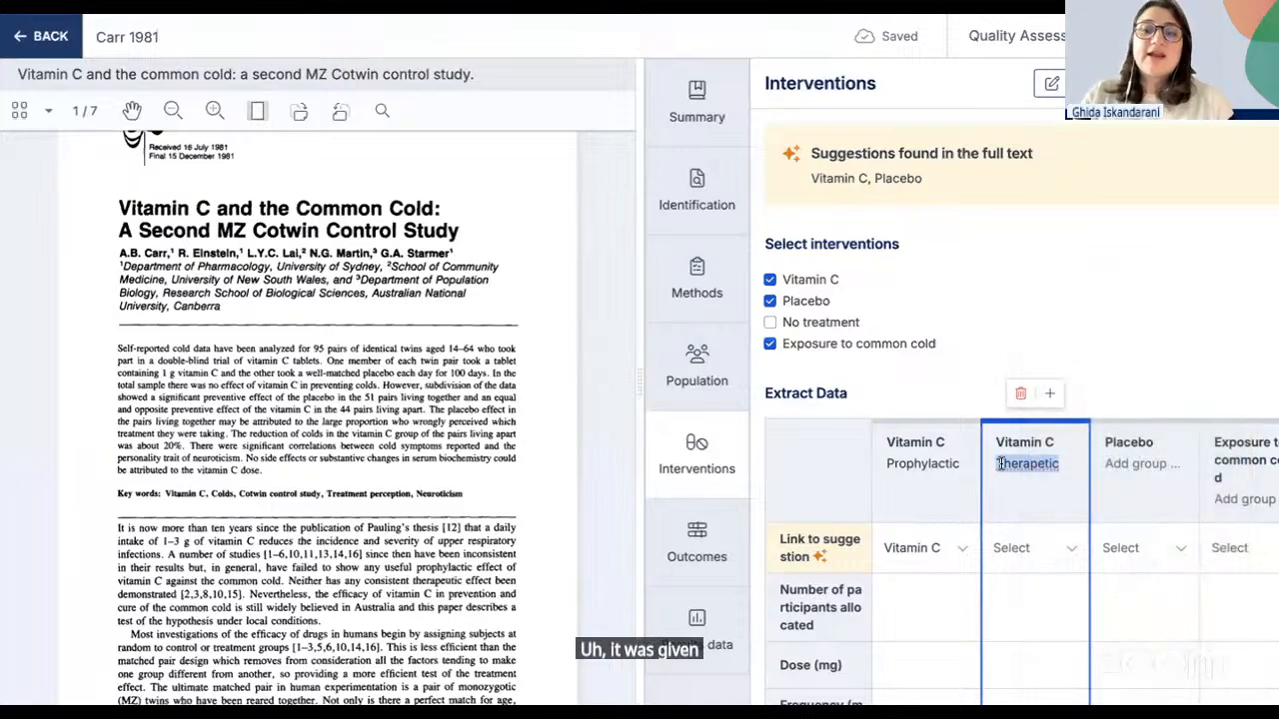
- Remove the Placebo column and the Therapeutic Vitamin C group from the Extract Data table
{"action": "left_click", "coordinate": [1142, 464]}
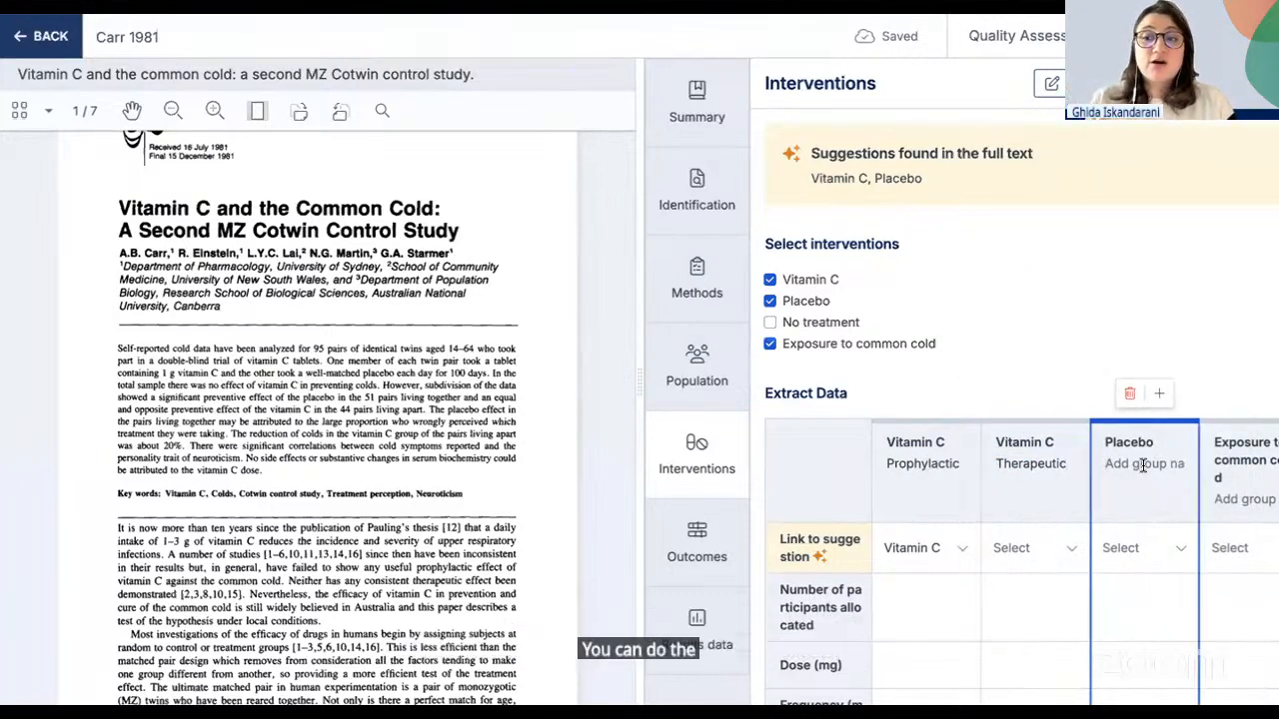
{"action": "left_click", "coordinate": [1130, 394]}
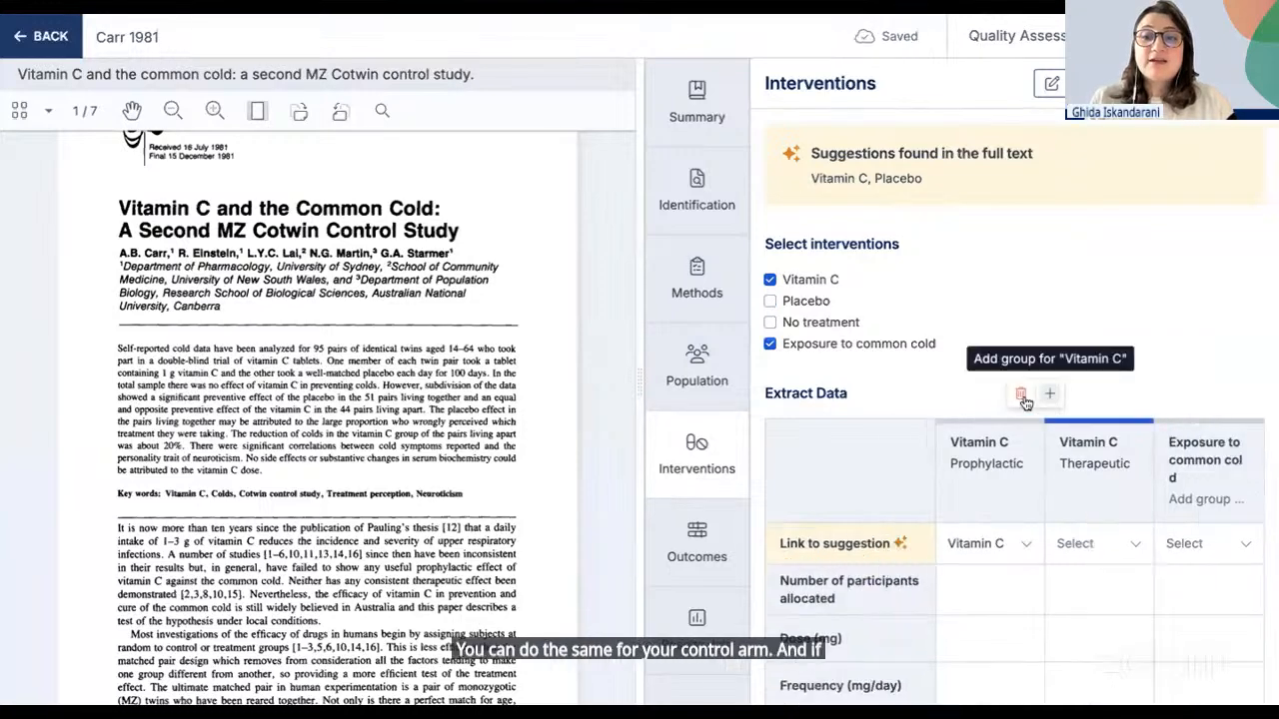
{"action": "left_click", "coordinate": [1022, 397]}
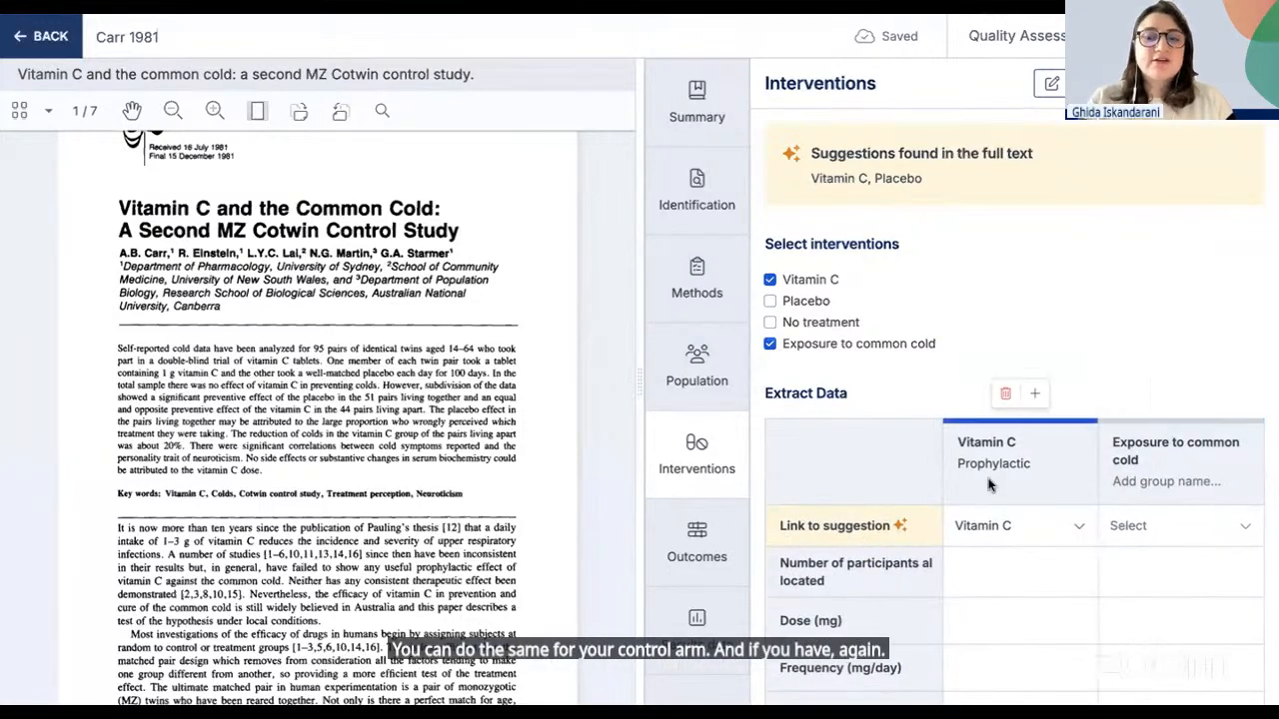
- Add a second group for "Exposure to common cold" and remove it again
{"action": "left_click", "coordinate": [1151, 482]}
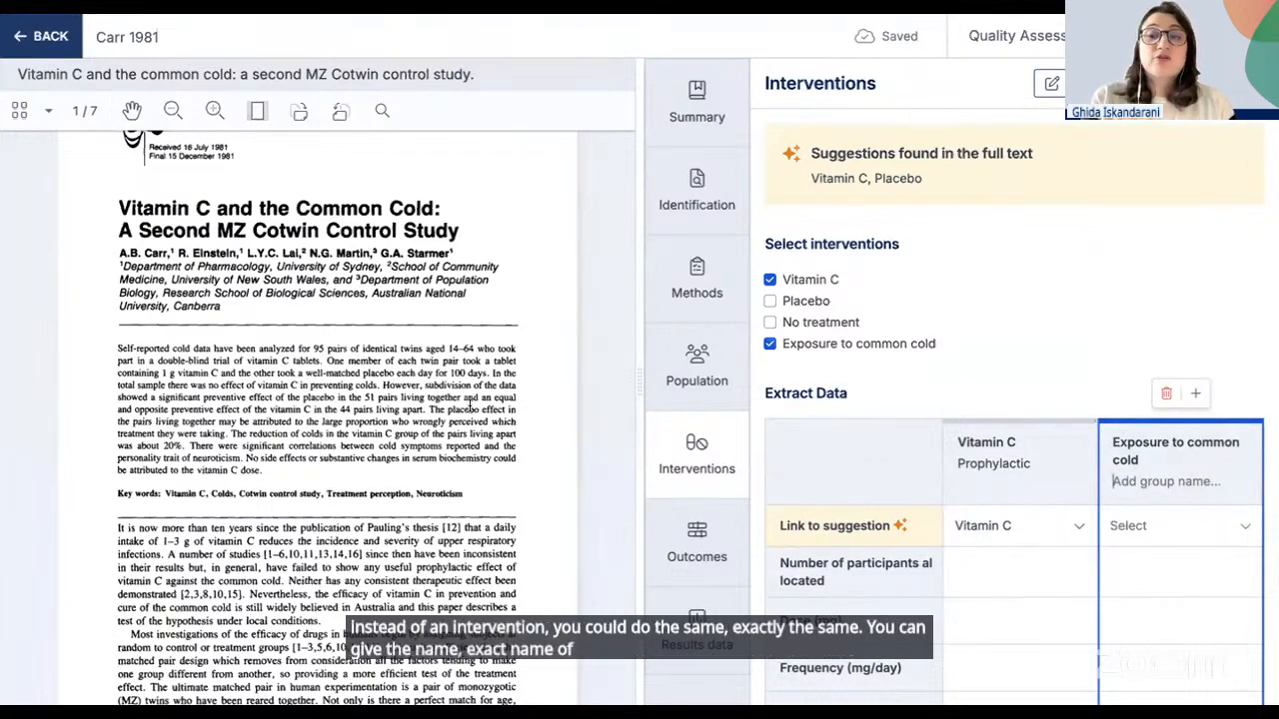
{"action": "left_click", "coordinate": [1195, 393]}
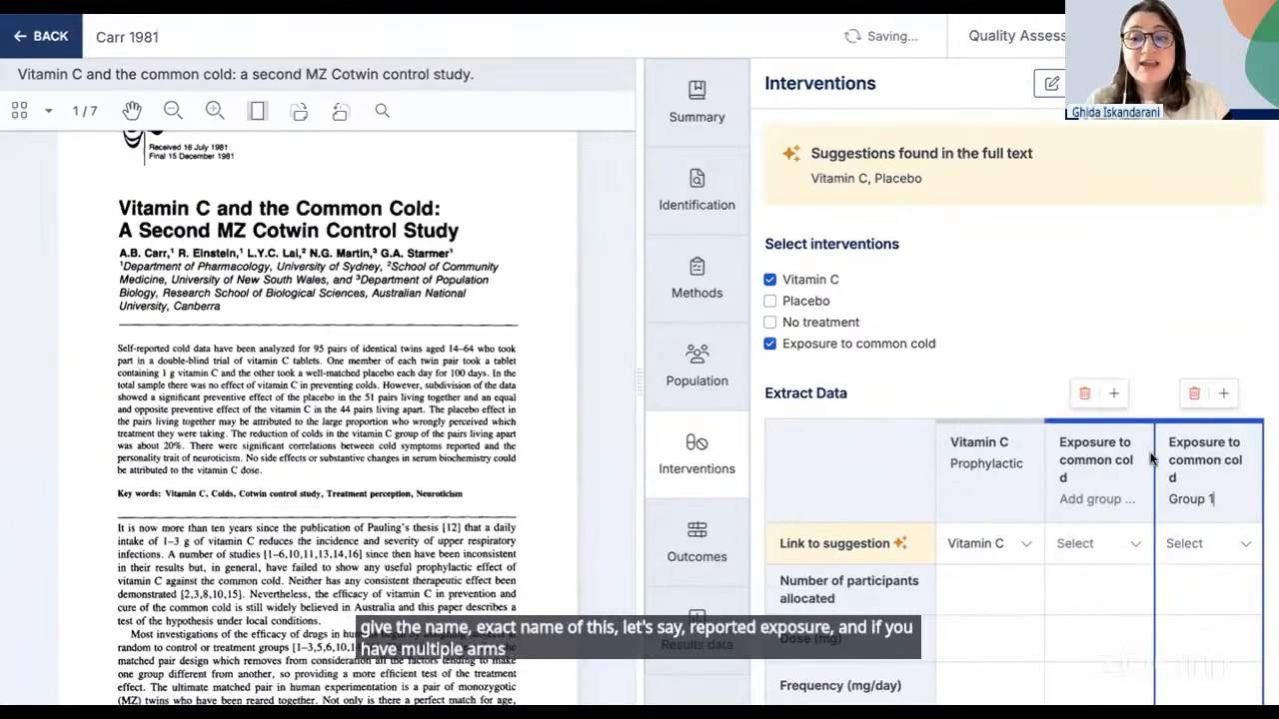
{"action": "left_click", "coordinate": [1194, 393]}
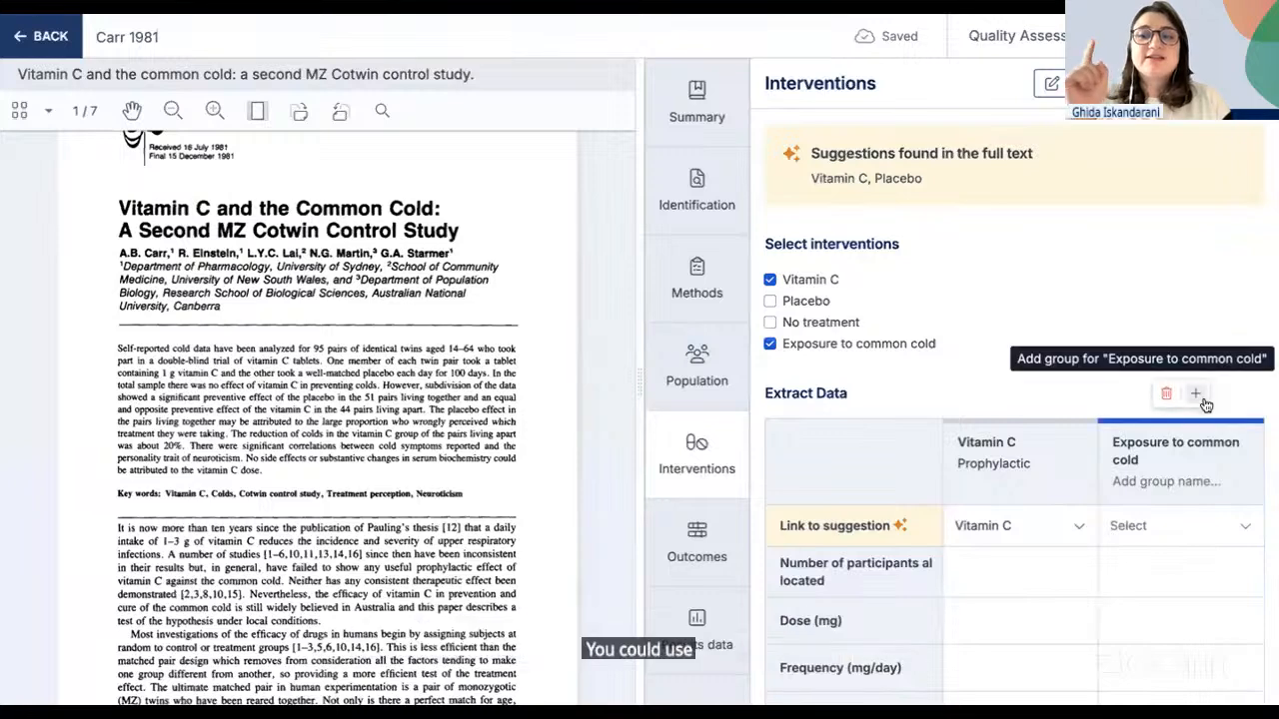
- Review the rows of the interventions table and select Number of colds, Duration of cold and Patient experiences as the study's outcomes
{"action": "scroll", "coordinate": [1146, 540], "scroll_direction": "down", "scroll_amount": 2}
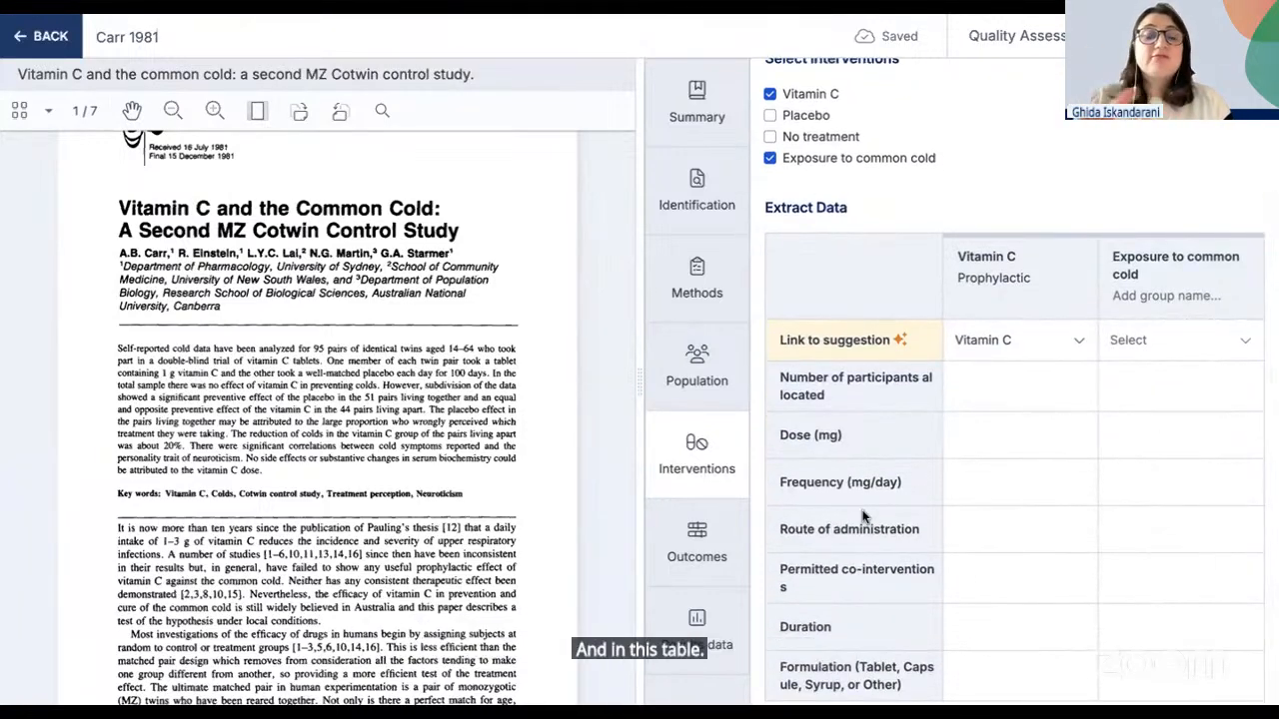
{"action": "scroll", "coordinate": [866, 516], "scroll_direction": "down", "scroll_amount": 1}
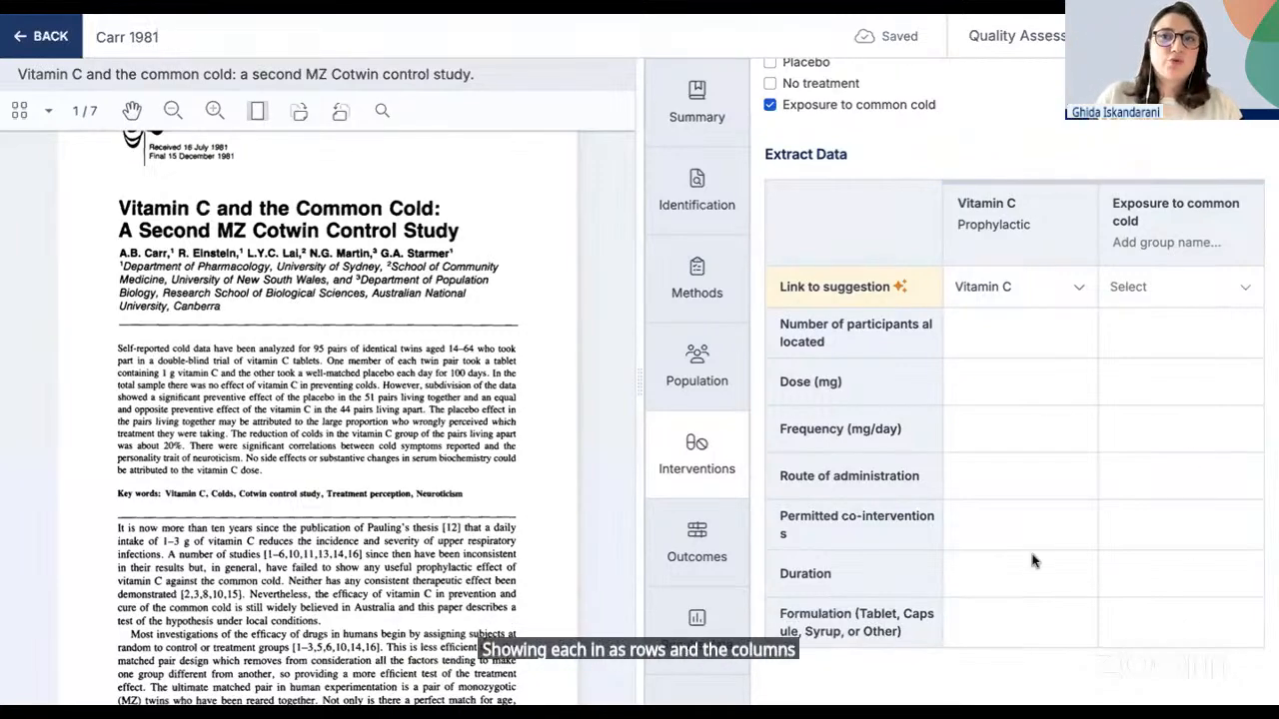
{"action": "left_click", "coordinate": [689, 543]}
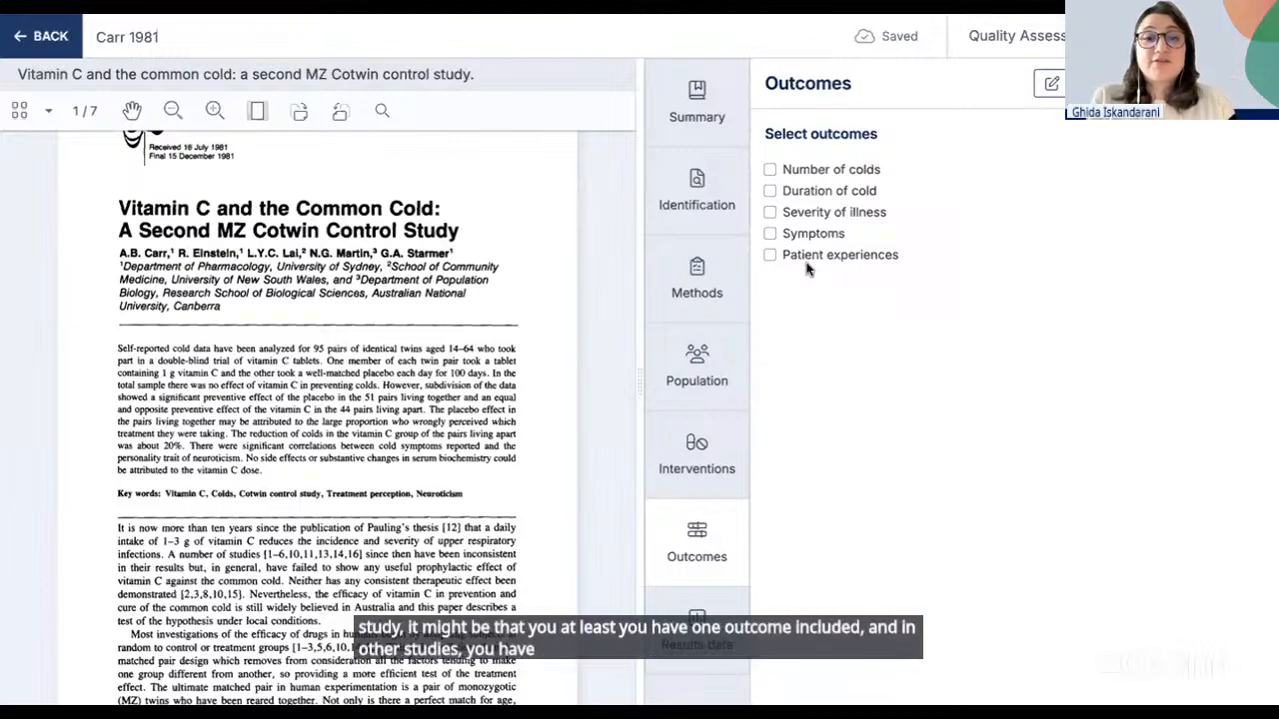
{"action": "left_click", "coordinate": [771, 172]}
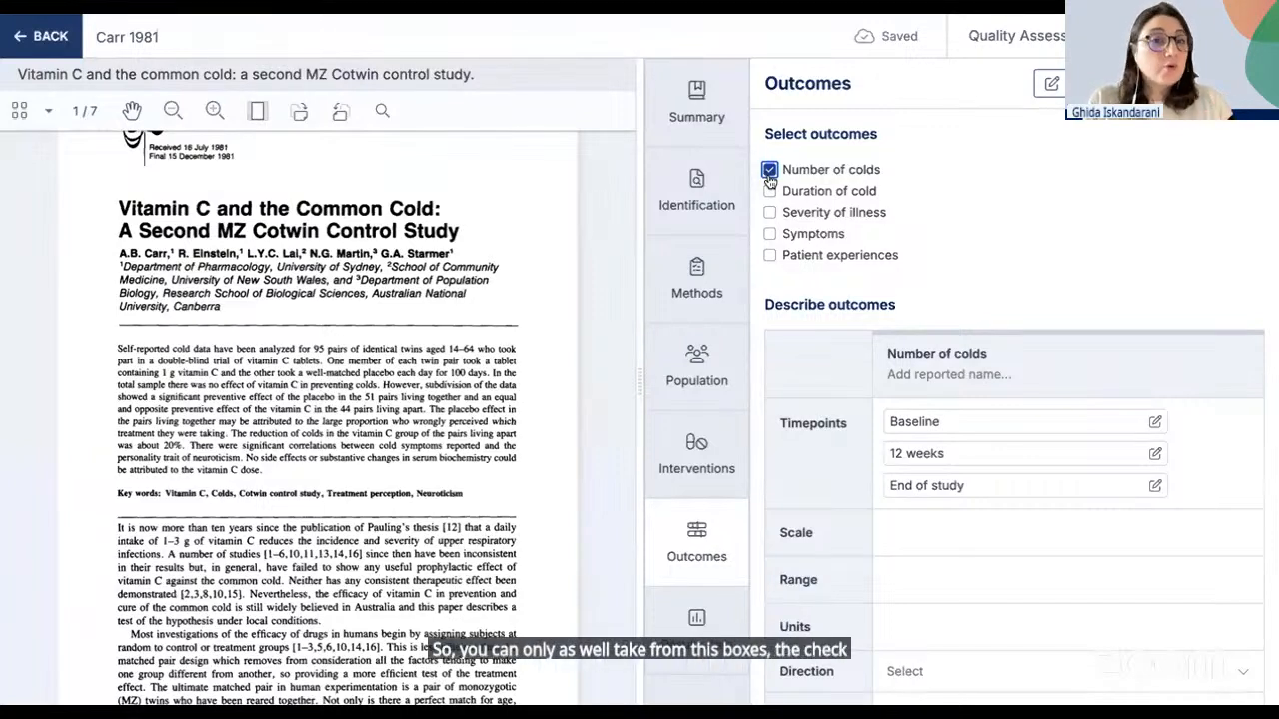
{"action": "left_click", "coordinate": [770, 193]}
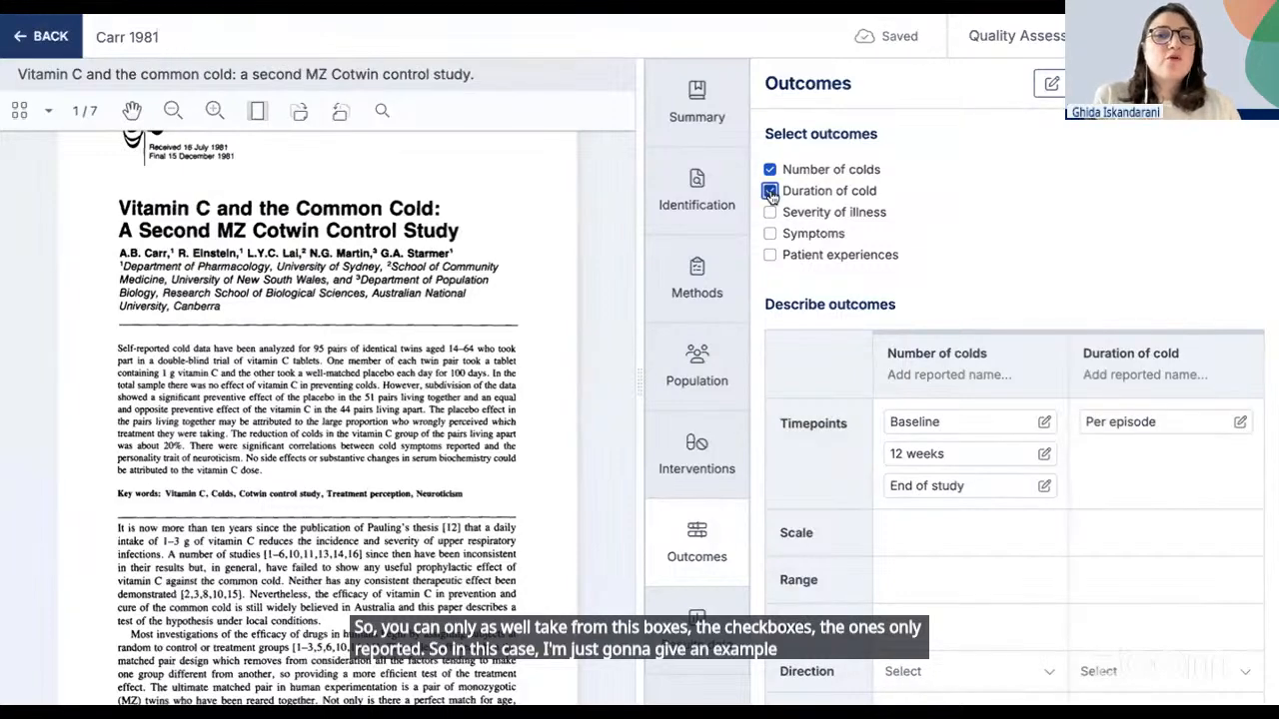
{"action": "left_click", "coordinate": [770, 258]}
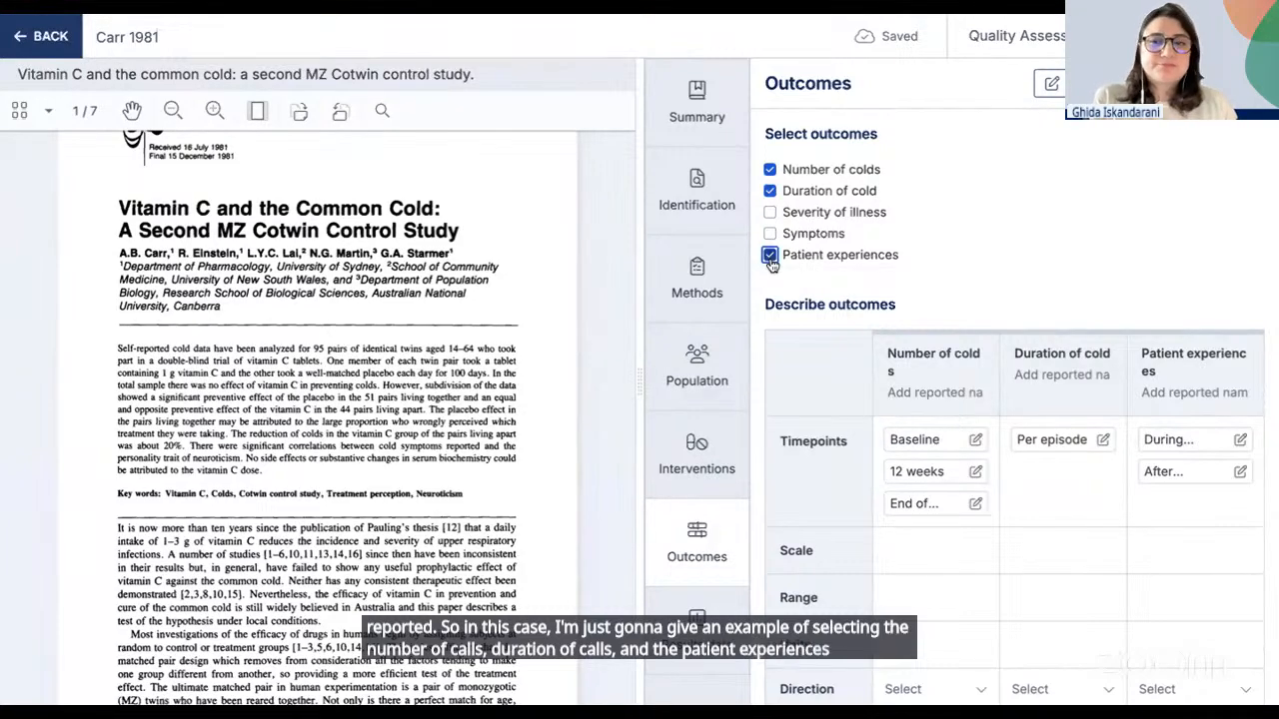
- Widen the Number of colds column and enter "Cold Frequency" as its reported name
{"action": "left_click_drag", "start_coordinate": [998, 373], "coordinate": [1017, 374]}
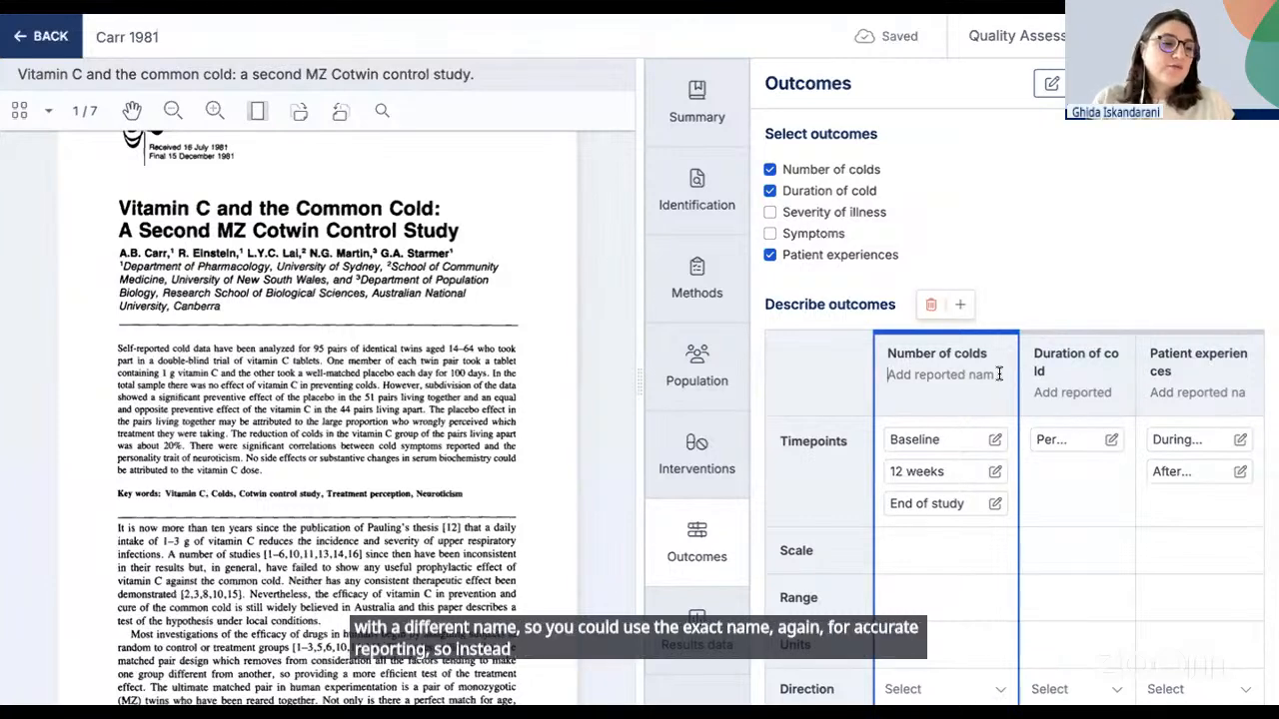
{"action": "type", "text": "Cold Fr"}
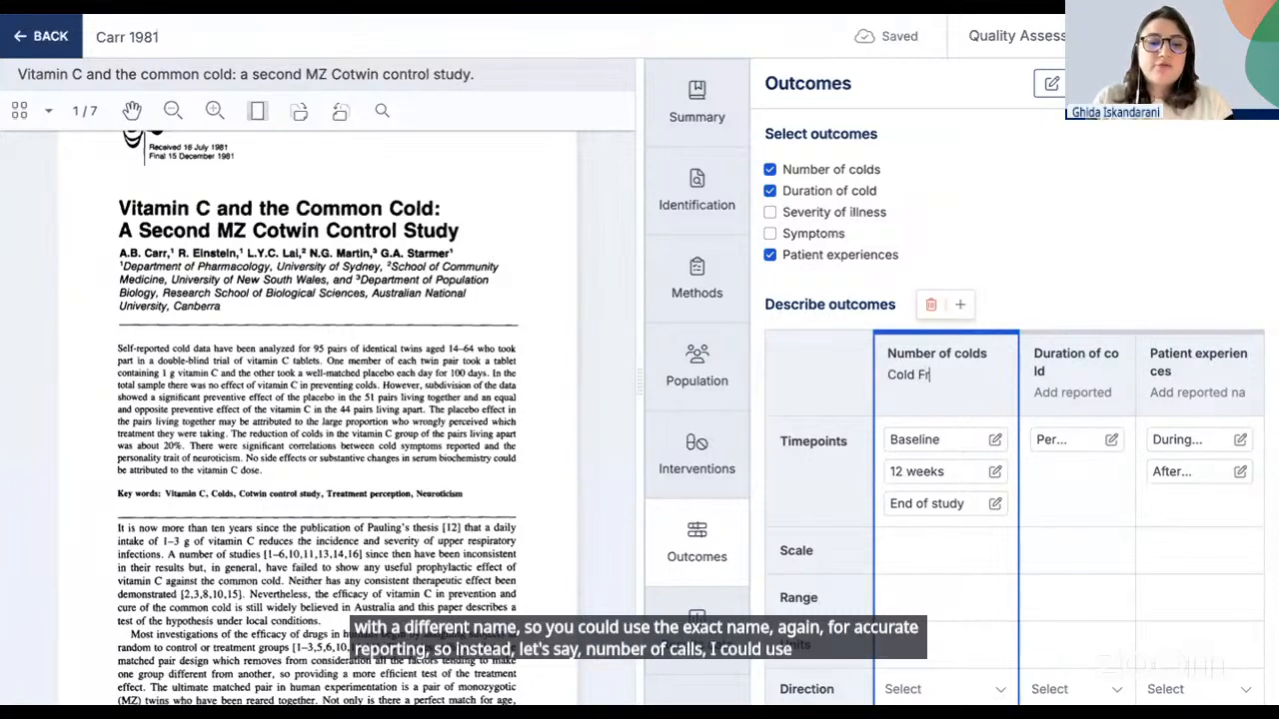
{"action": "type", "text": "equency"}
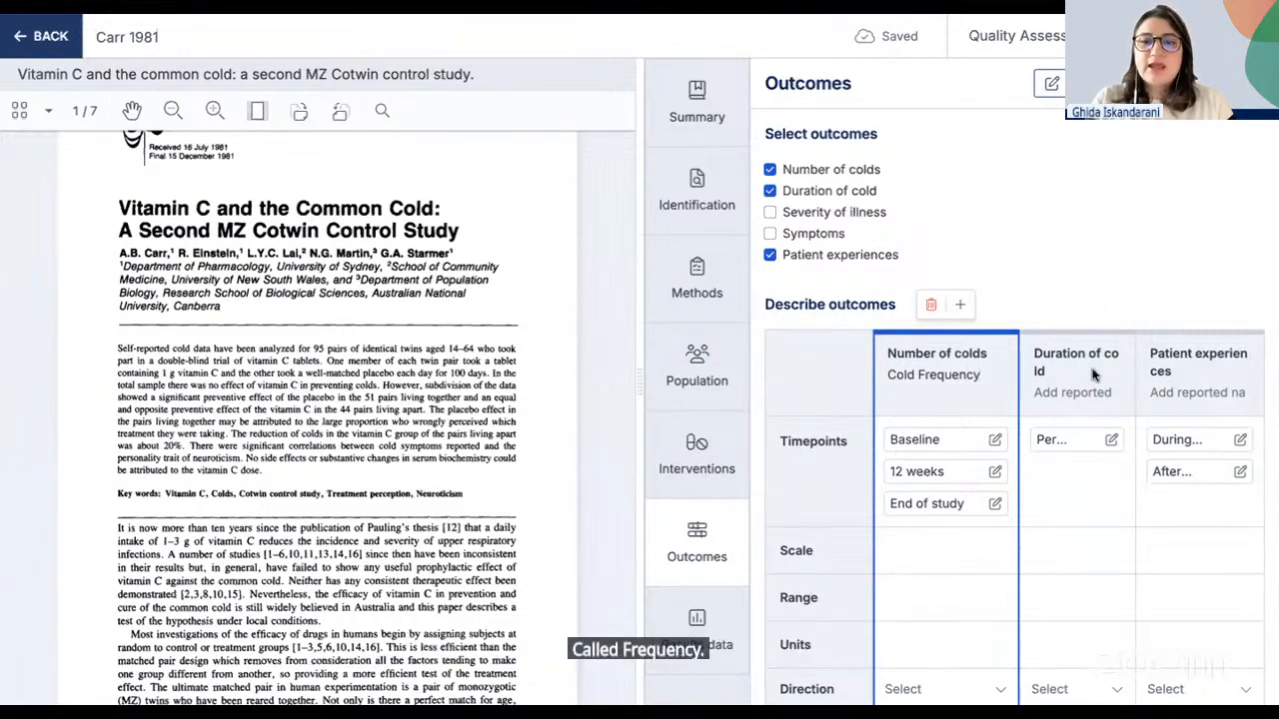
- Widen the Duration of cold column and enter "Length of cold" as its reported name
{"action": "mouse_move", "coordinate": [1104, 388]}
{"action": "left_click_drag", "start_coordinate": [1132, 373], "coordinate": [1164, 373]}
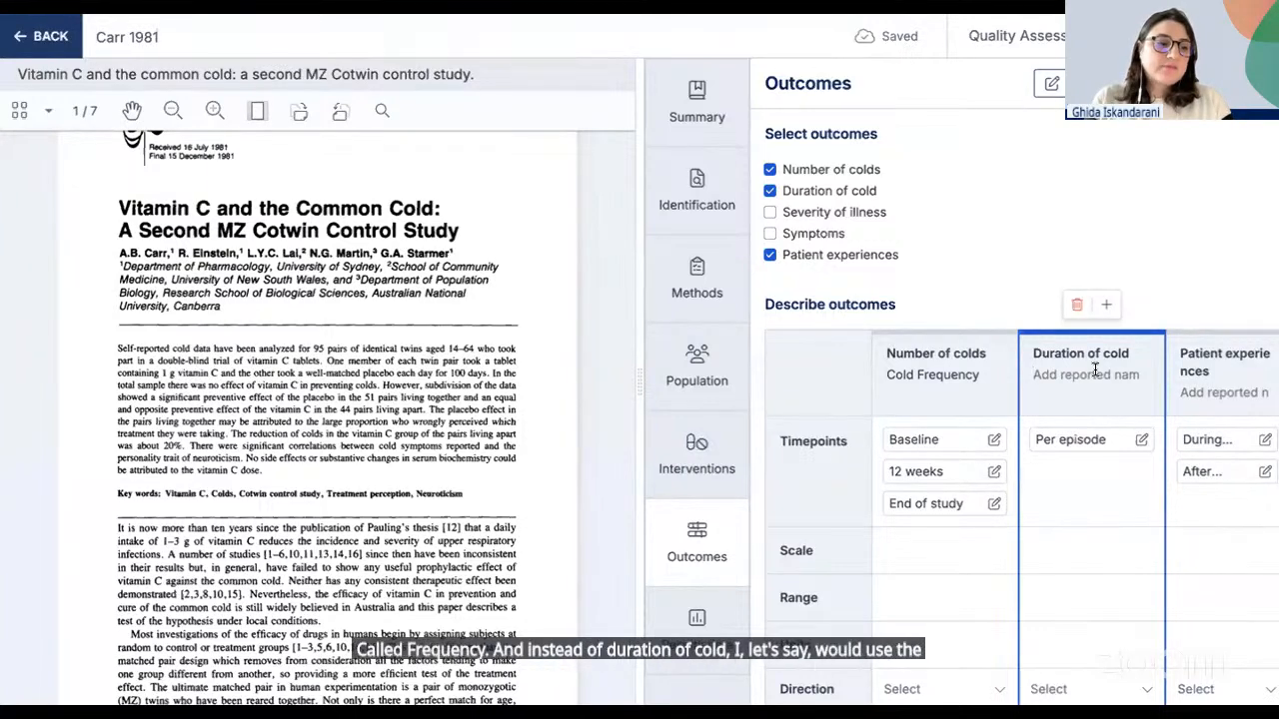
{"action": "type", "text": "Len"}
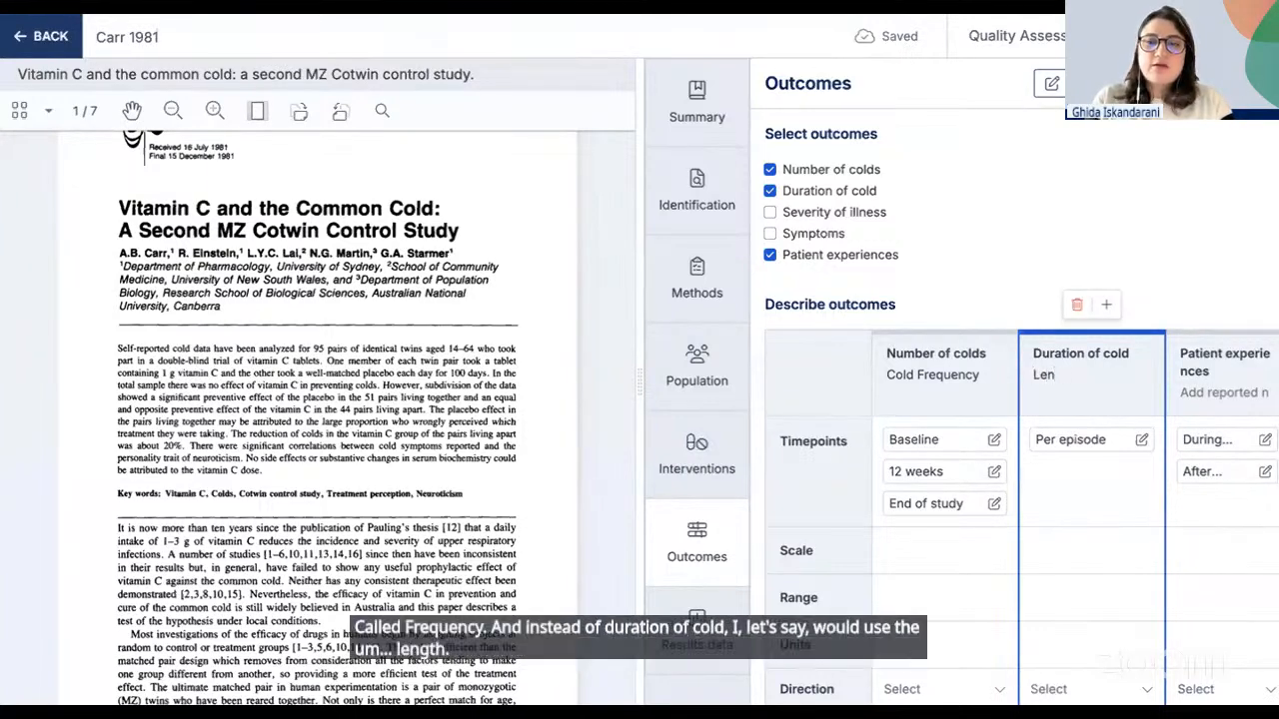
{"action": "type", "text": "gth of"}
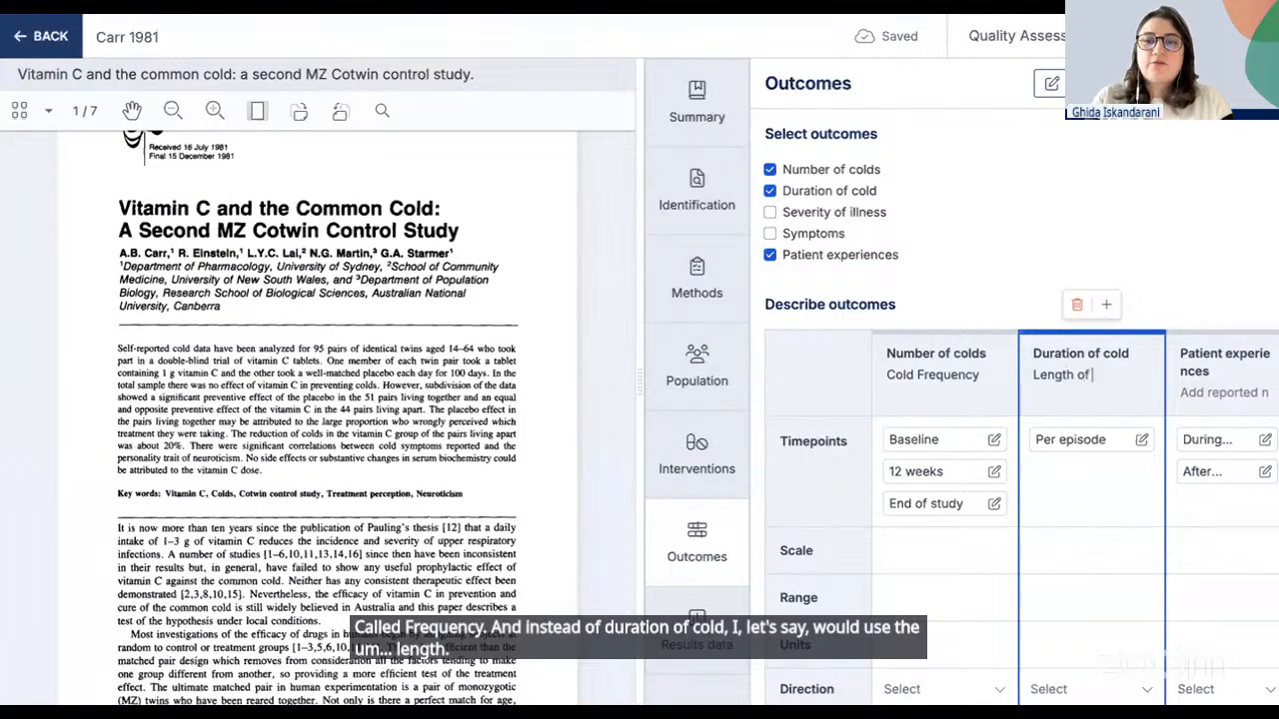
{"action": "type", "text": " cold"}
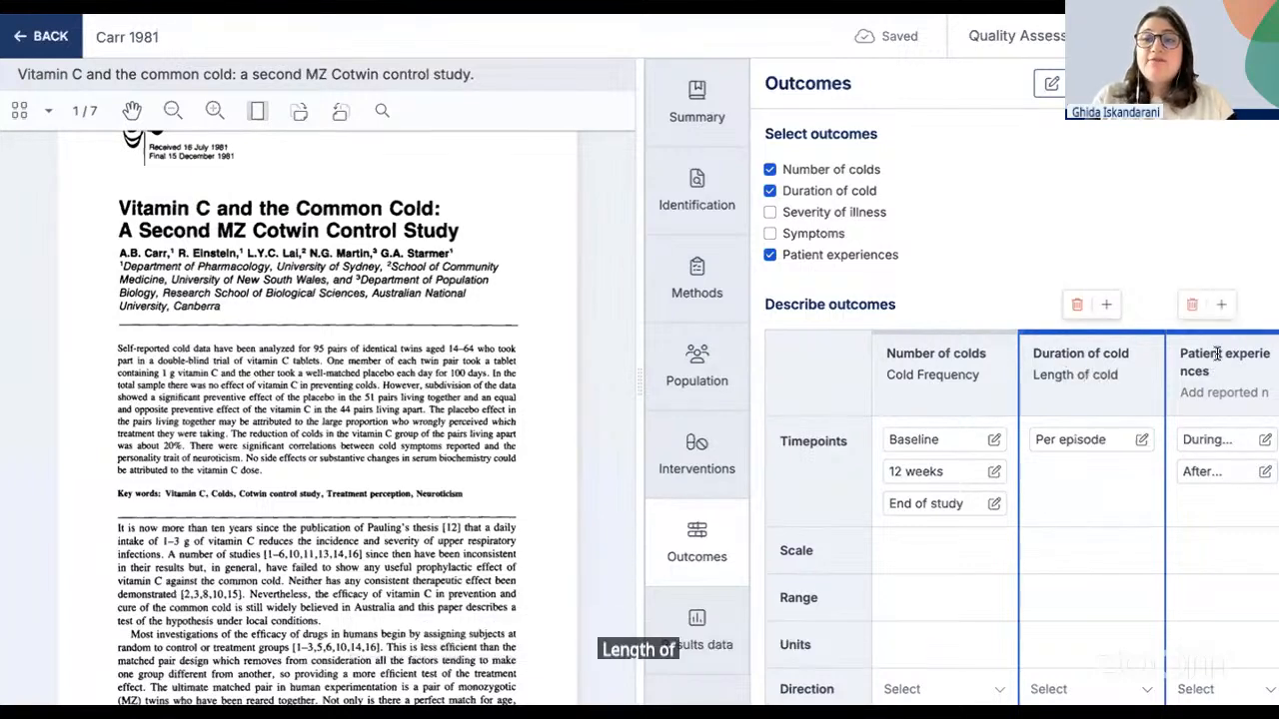
- Widen the Patient experiences column, enter "Scale 1" as its reported name, and add another Patient experiences column
{"action": "left_click", "coordinate": [1217, 353]}
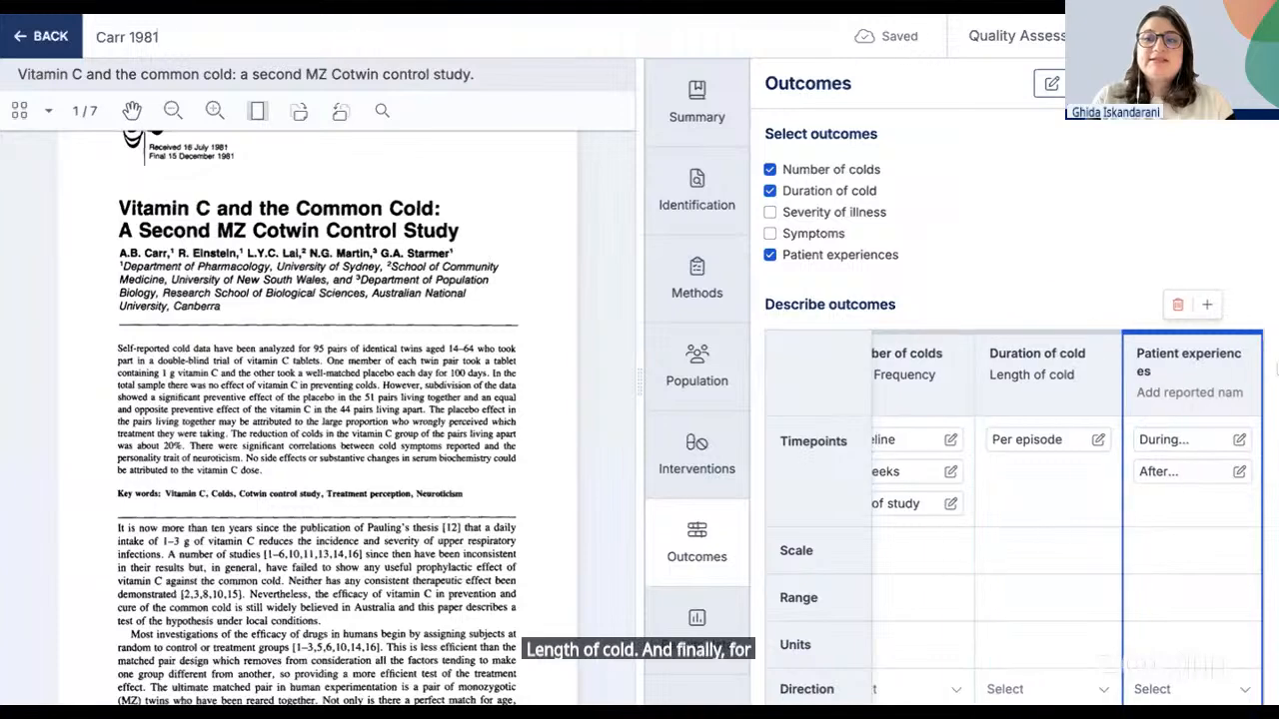
{"action": "left_click_drag", "start_coordinate": [1259, 360], "coordinate": [1275, 361]}
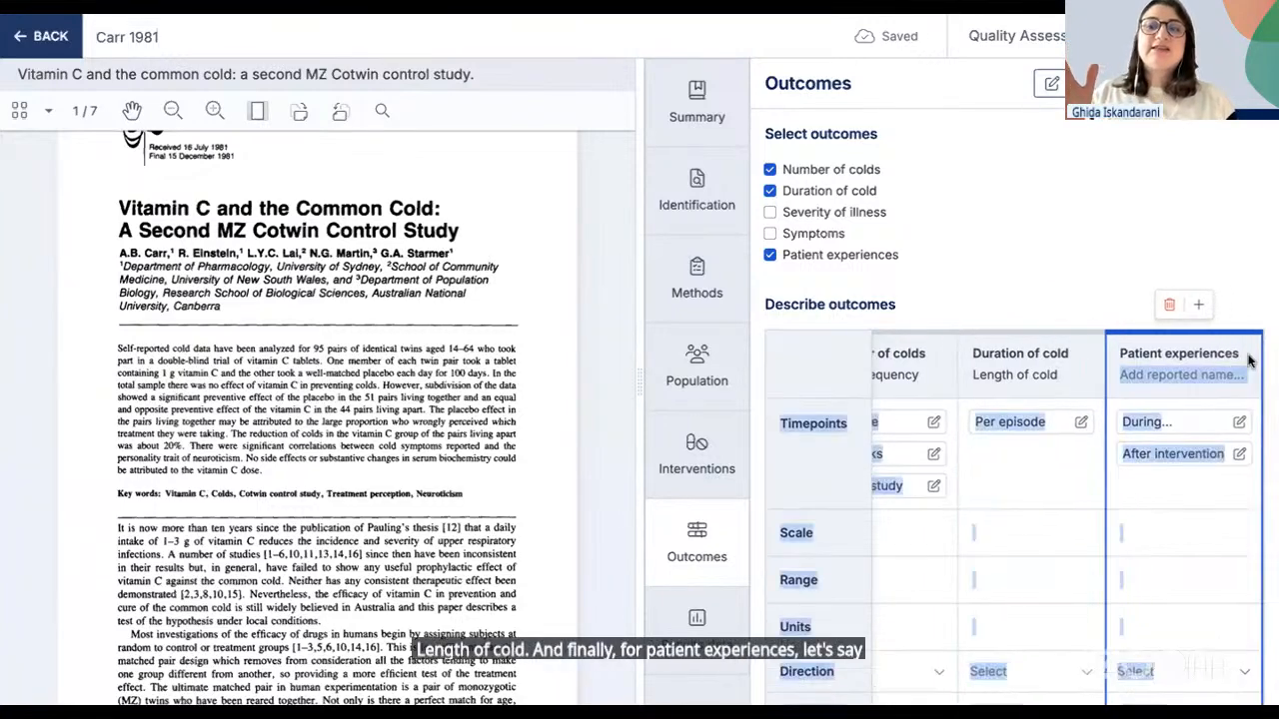
{"action": "left_click", "coordinate": [1191, 372]}
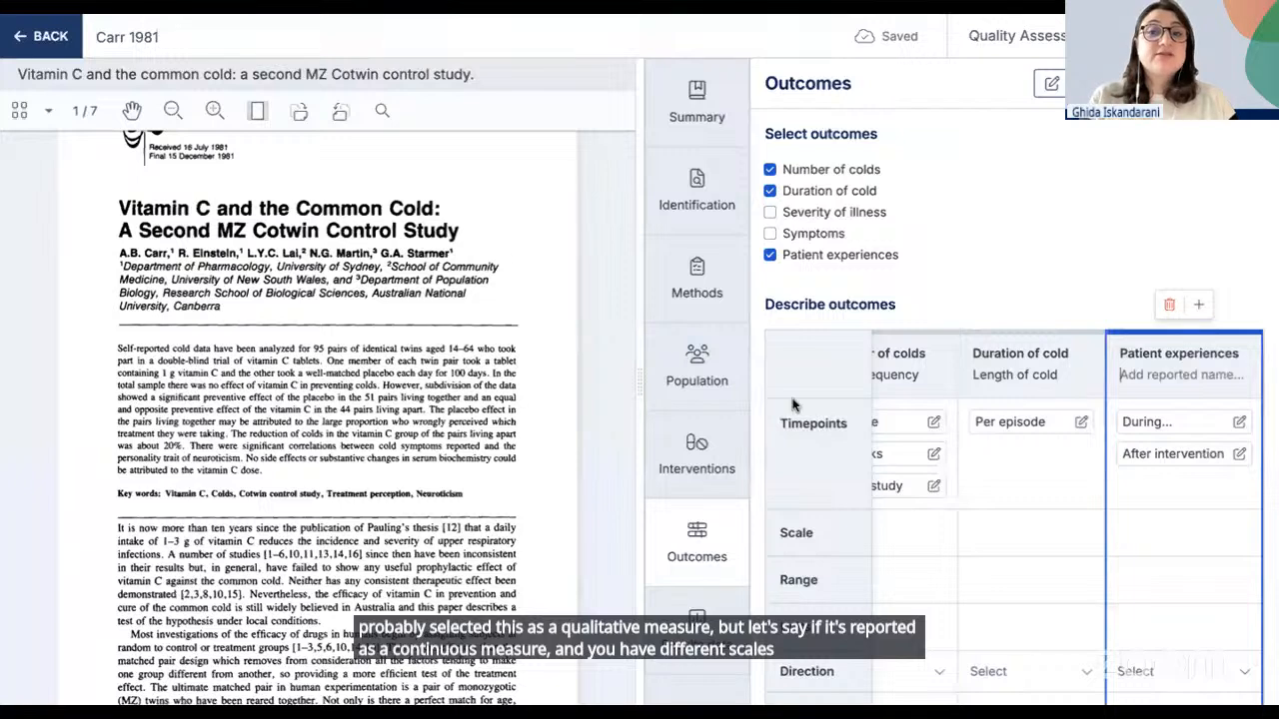
{"action": "type", "text": "Scale 1"}
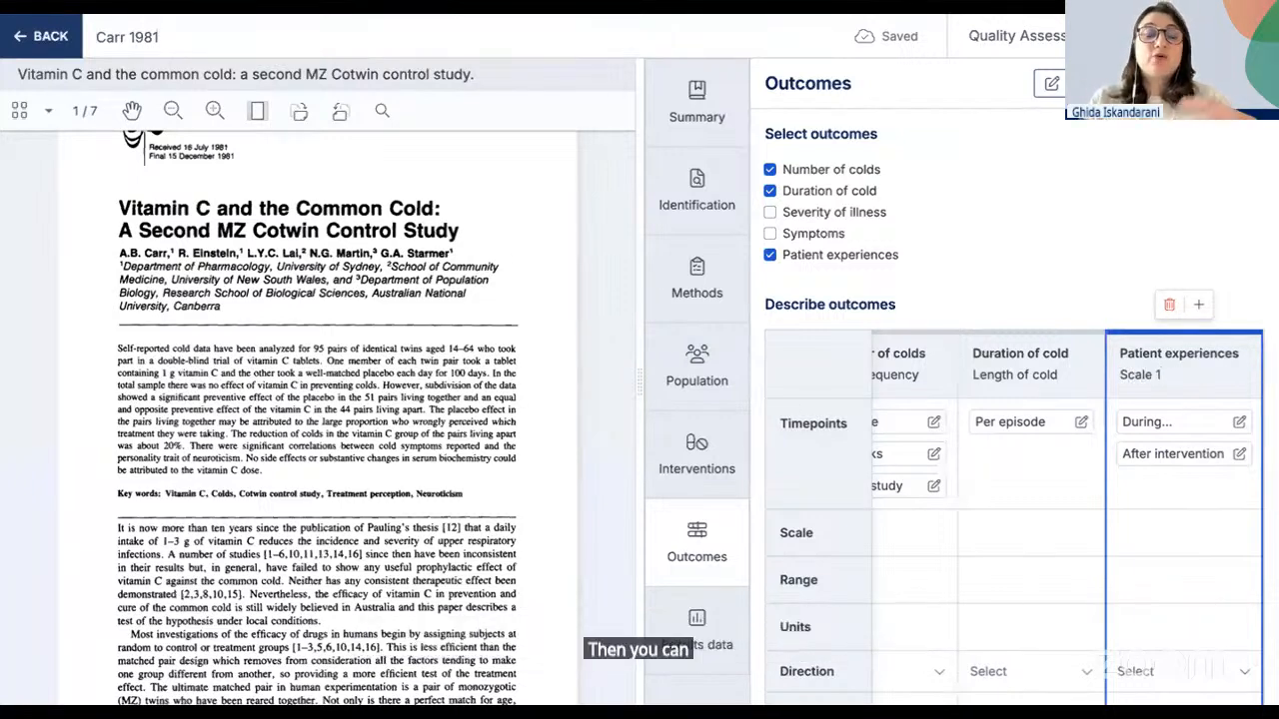
{"action": "left_click", "coordinate": [1199, 304]}
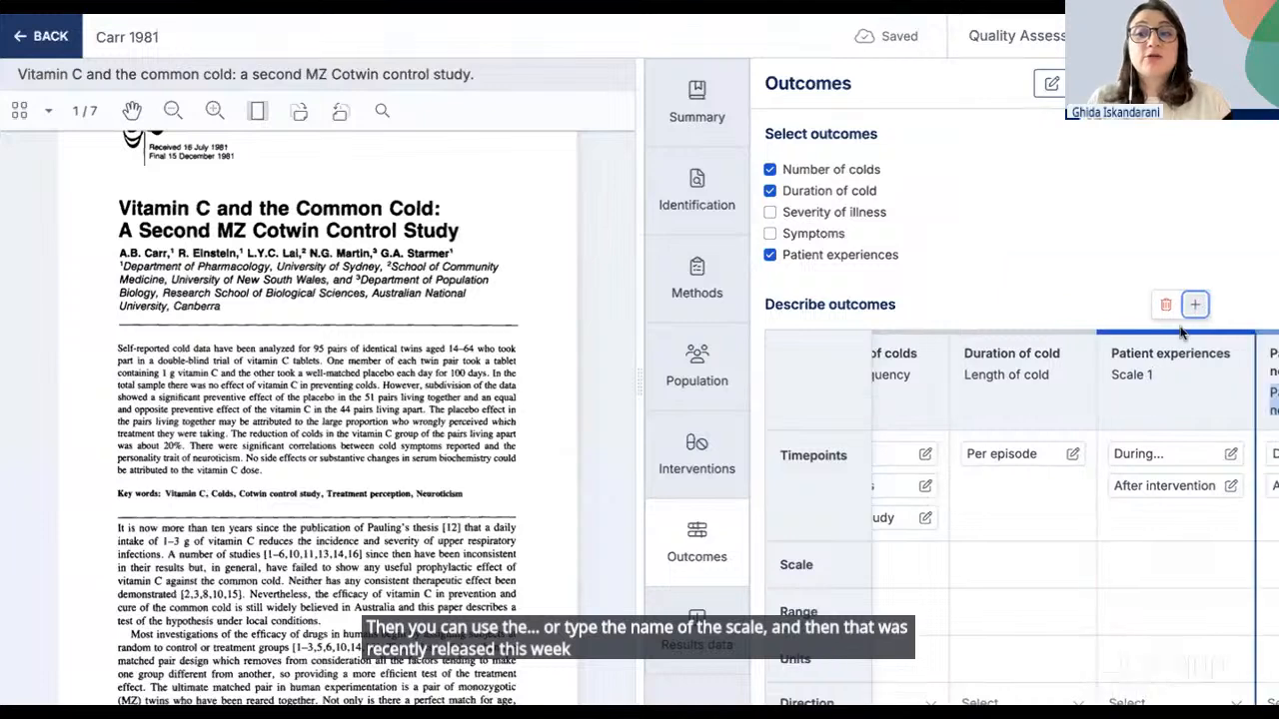
- Enter "Scale 2" as the reported name of the second Patient experiences column and widen that column
{"action": "type", "text": "Sc"}
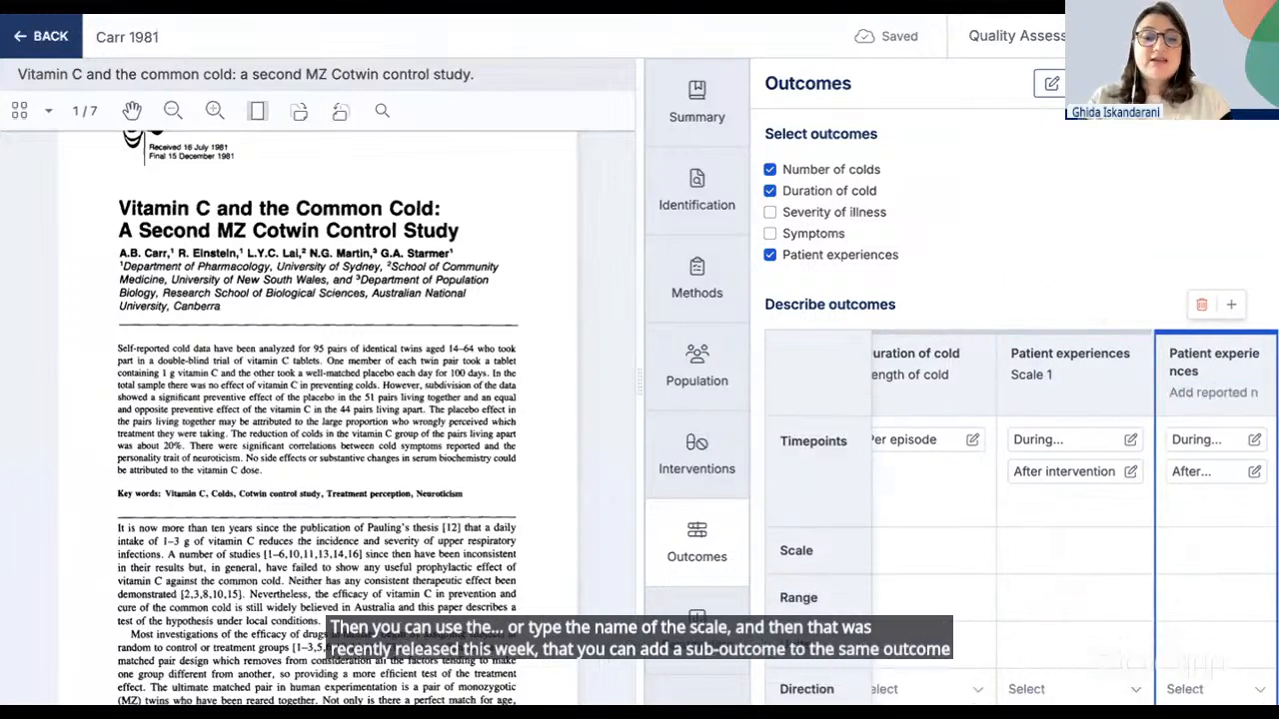
{"action": "type", "text": "ale 2"}
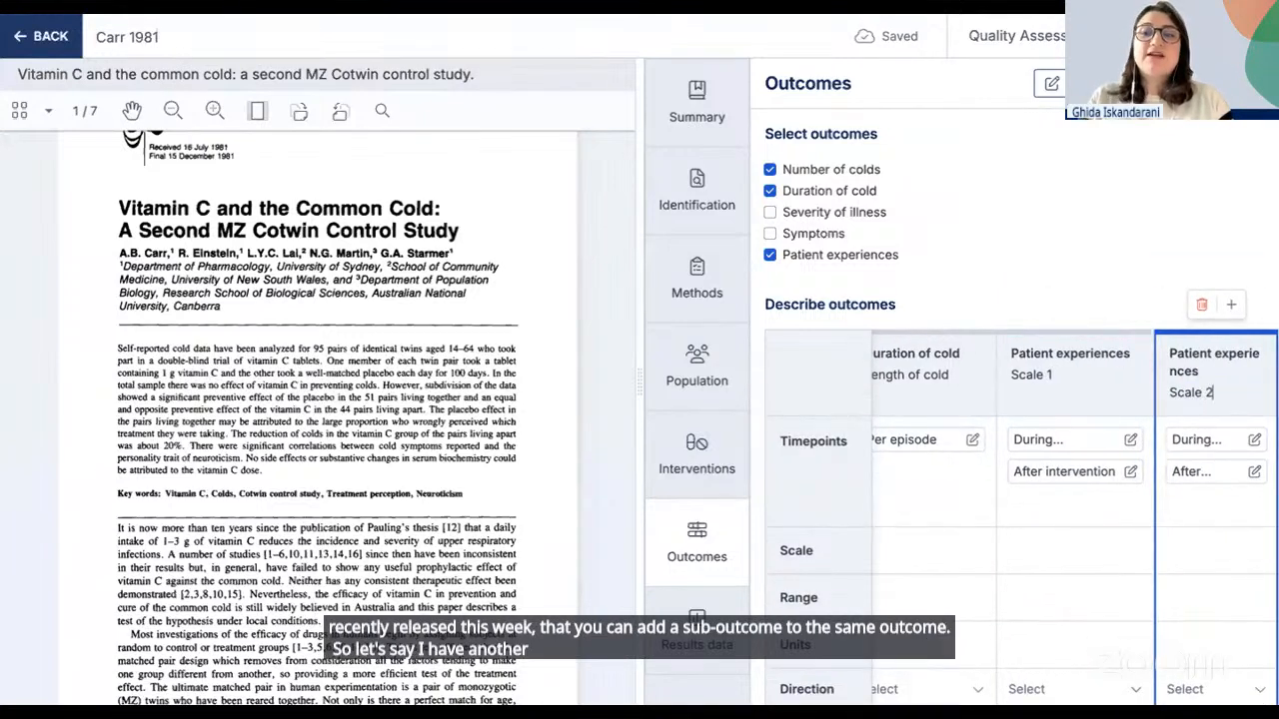
{"action": "scroll", "coordinate": [1145, 397], "scroll_direction": "right", "scroll_amount": 1}
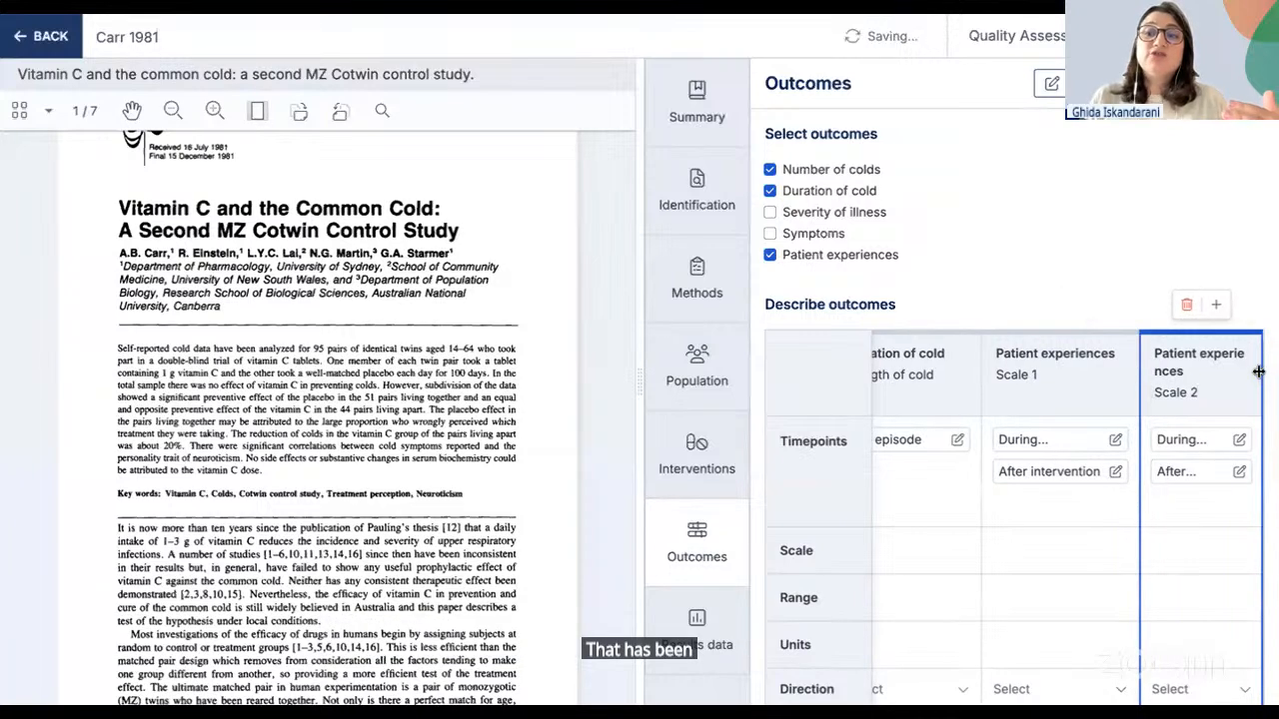
{"action": "scroll", "coordinate": [1261, 376], "scroll_direction": "right", "scroll_amount": 1}
{"action": "left_click_drag", "start_coordinate": [1259, 372], "coordinate": [1277, 378]}
{"action": "scroll", "coordinate": [1089, 398], "scroll_direction": "left", "scroll_amount": 1}
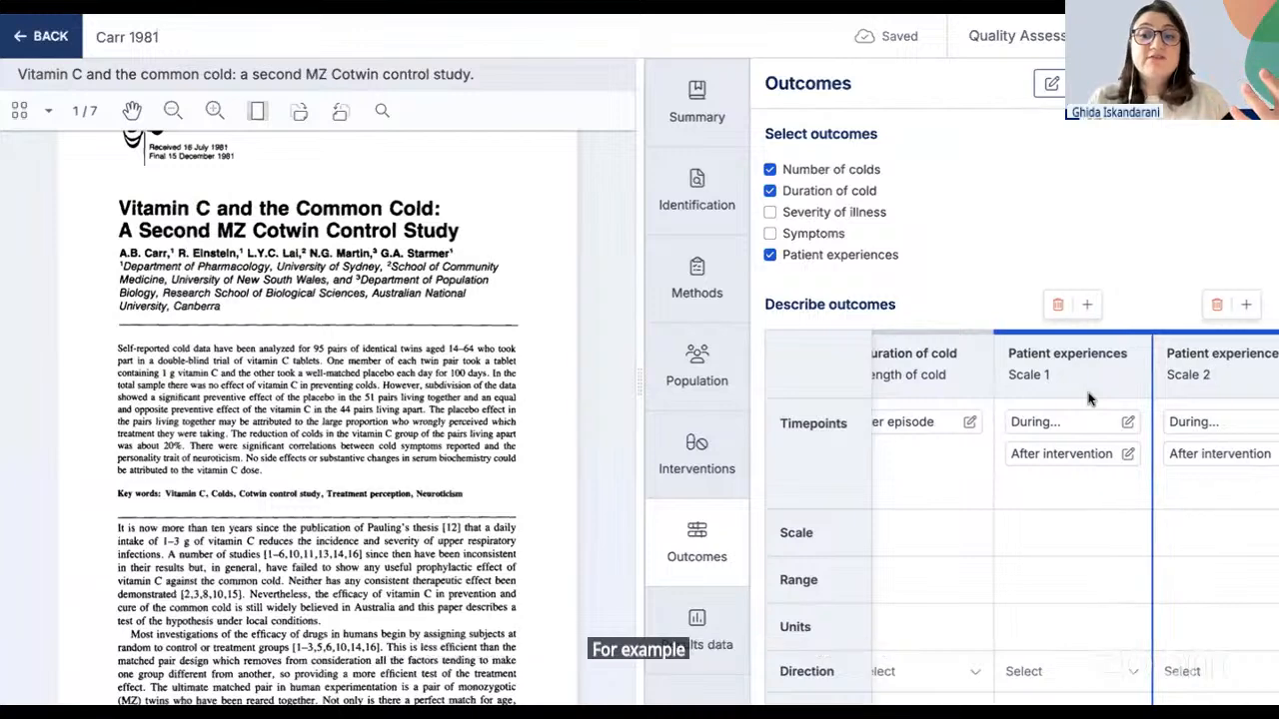
- Remove the 12 weeks timepoint from the Number of colds outcome
{"action": "scroll", "coordinate": [1089, 399], "scroll_direction": "left", "scroll_amount": 5}
{"action": "scroll", "coordinate": [1089, 399], "scroll_direction": "left", "scroll_amount": 3}
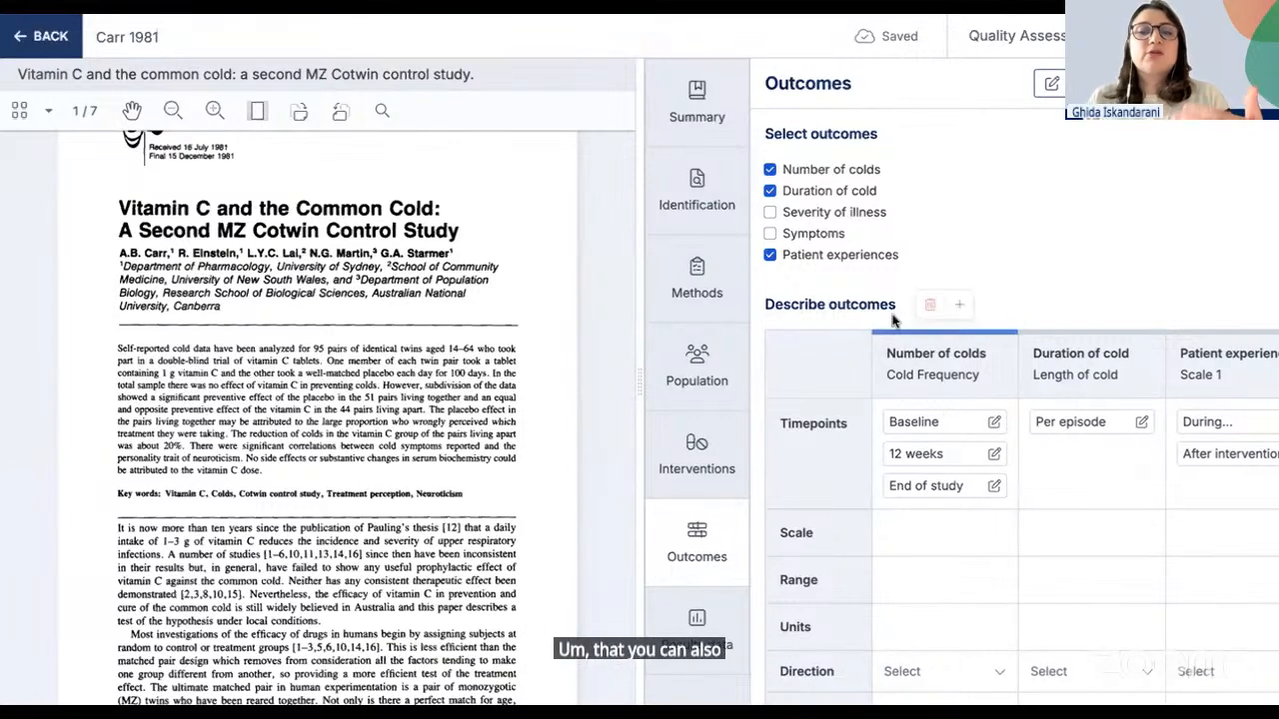
{"action": "scroll", "coordinate": [979, 389], "scroll_direction": "down", "scroll_amount": 2}
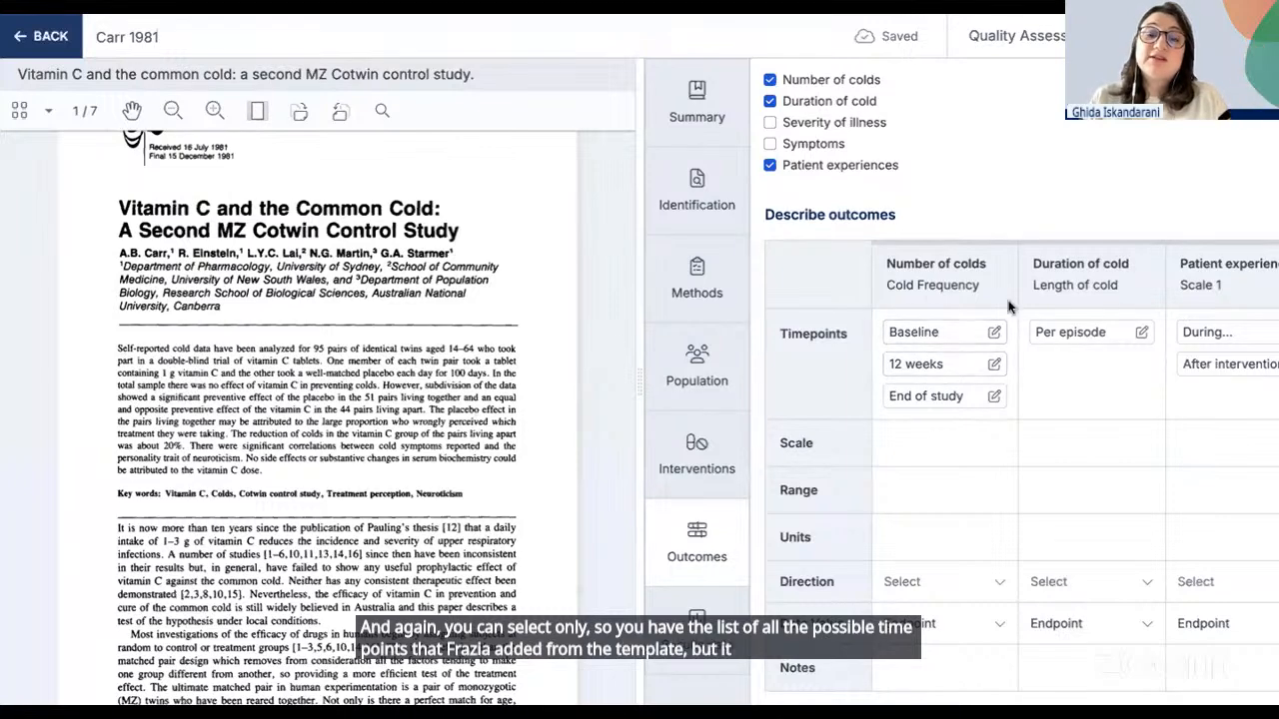
{"action": "left_click", "coordinate": [994, 364]}
{"action": "left_click", "coordinate": [929, 502]}
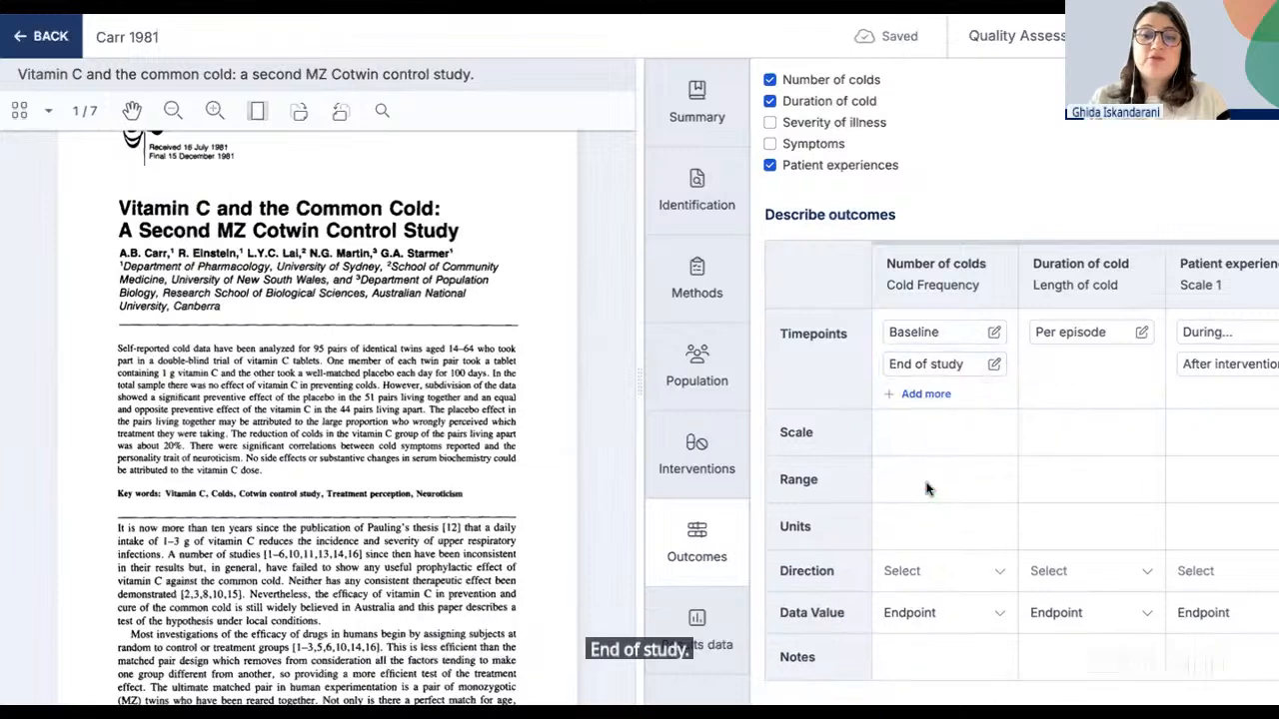
- Set the reported time of the Number of colds outcome's Baseline timepoint to "Day 0"
{"action": "left_click", "coordinate": [994, 332]}
{"action": "left_click", "coordinate": [920, 411]}
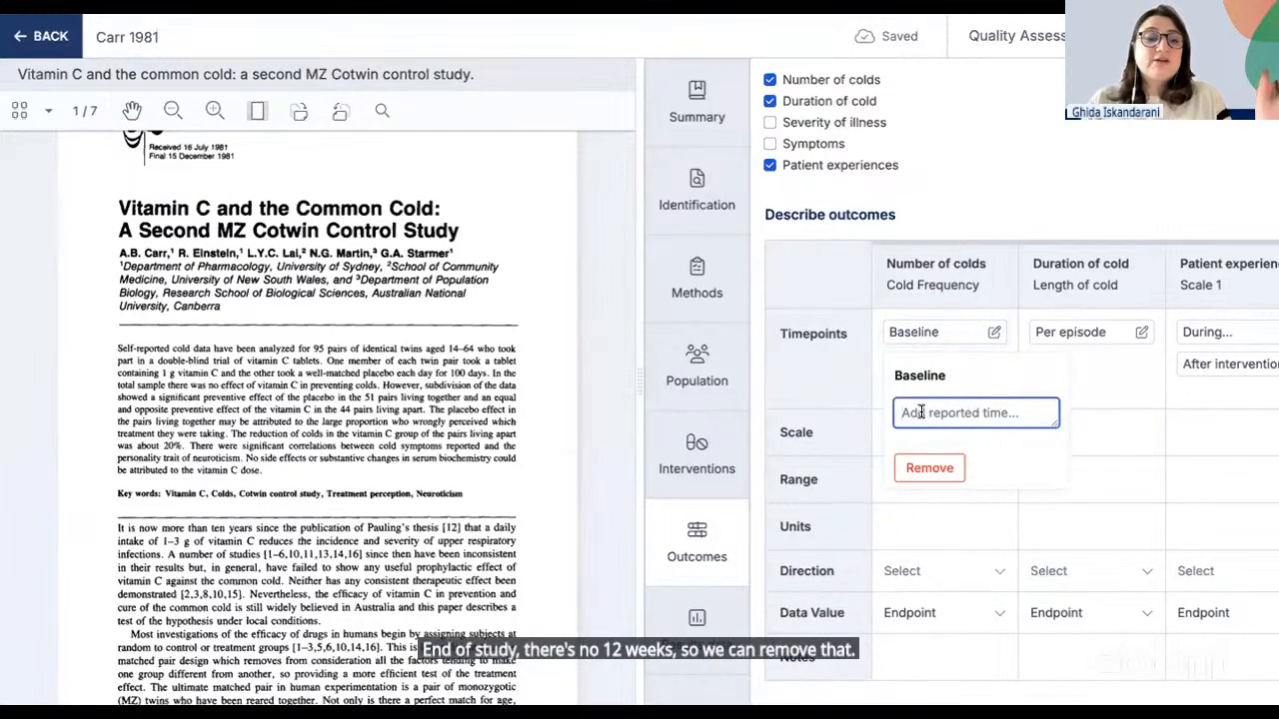
{"action": "type", "text": "Day 0"}
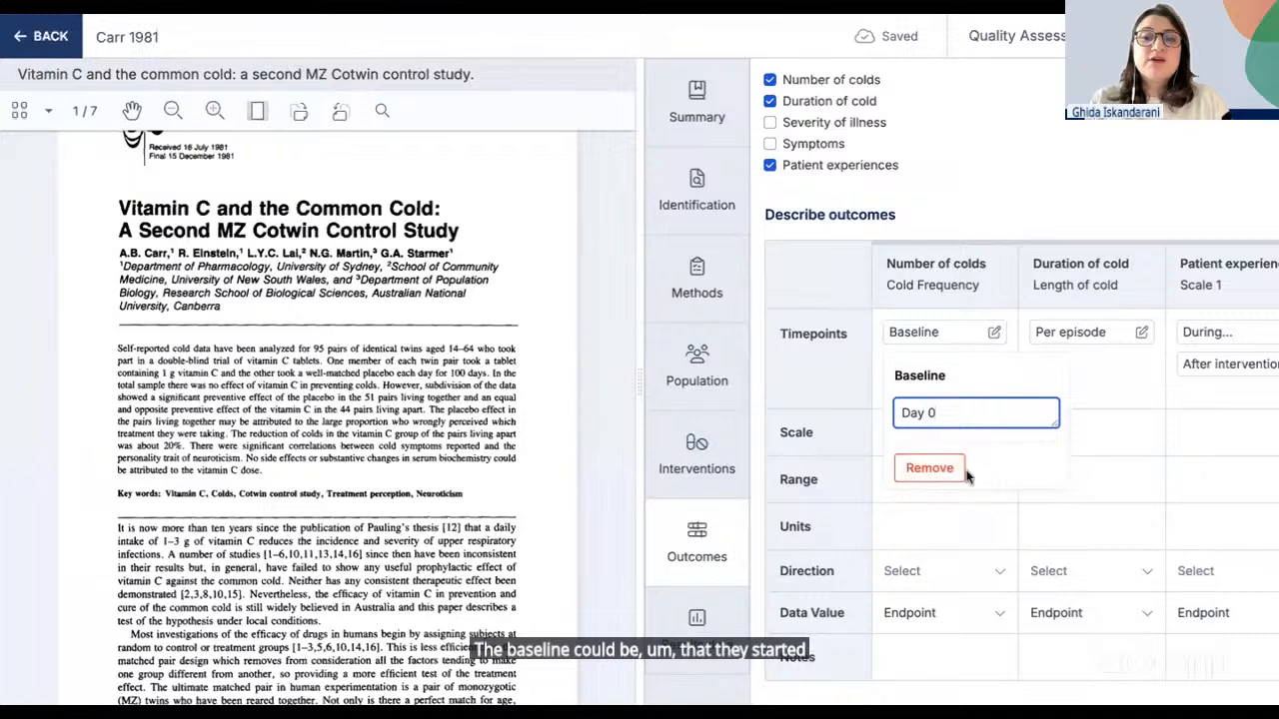
{"action": "left_click", "coordinate": [1090, 508]}
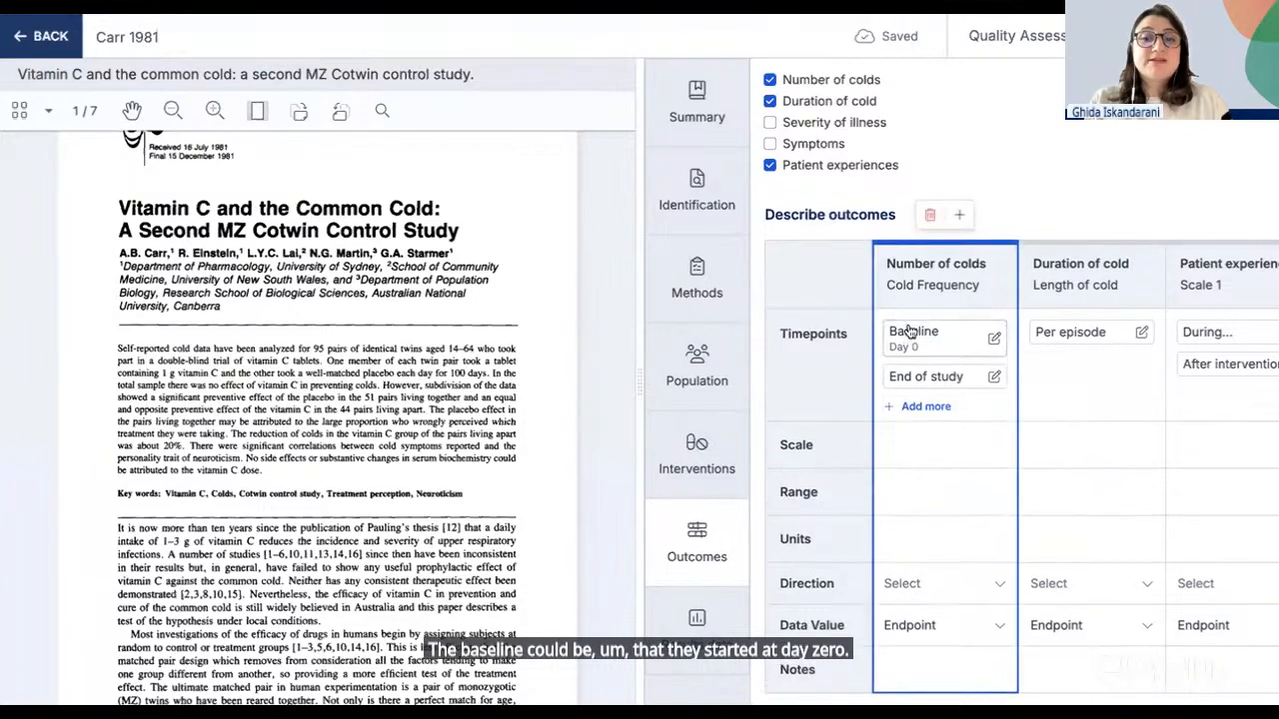
- Set the reported time of the Number of colds outcome's End of study timepoint to "5 years"
{"action": "left_click", "coordinate": [929, 383]}
{"action": "left_click", "coordinate": [939, 457]}
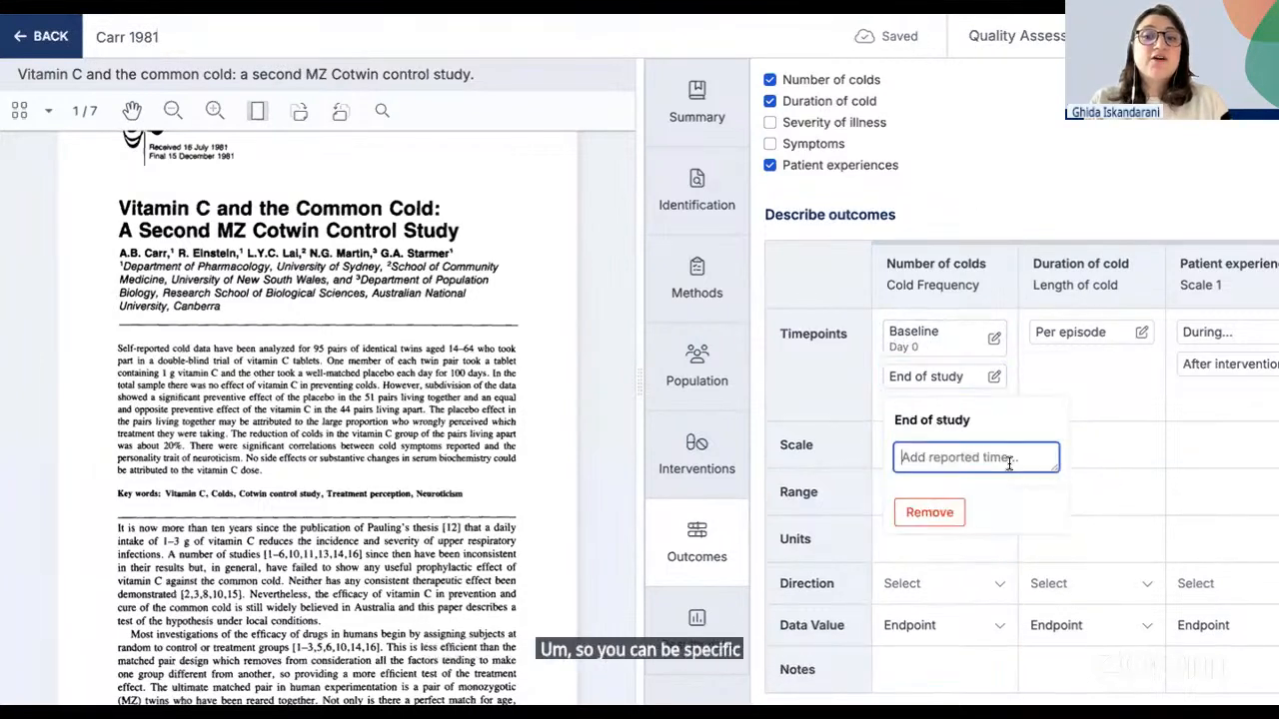
{"action": "type", "text": "% ye"}
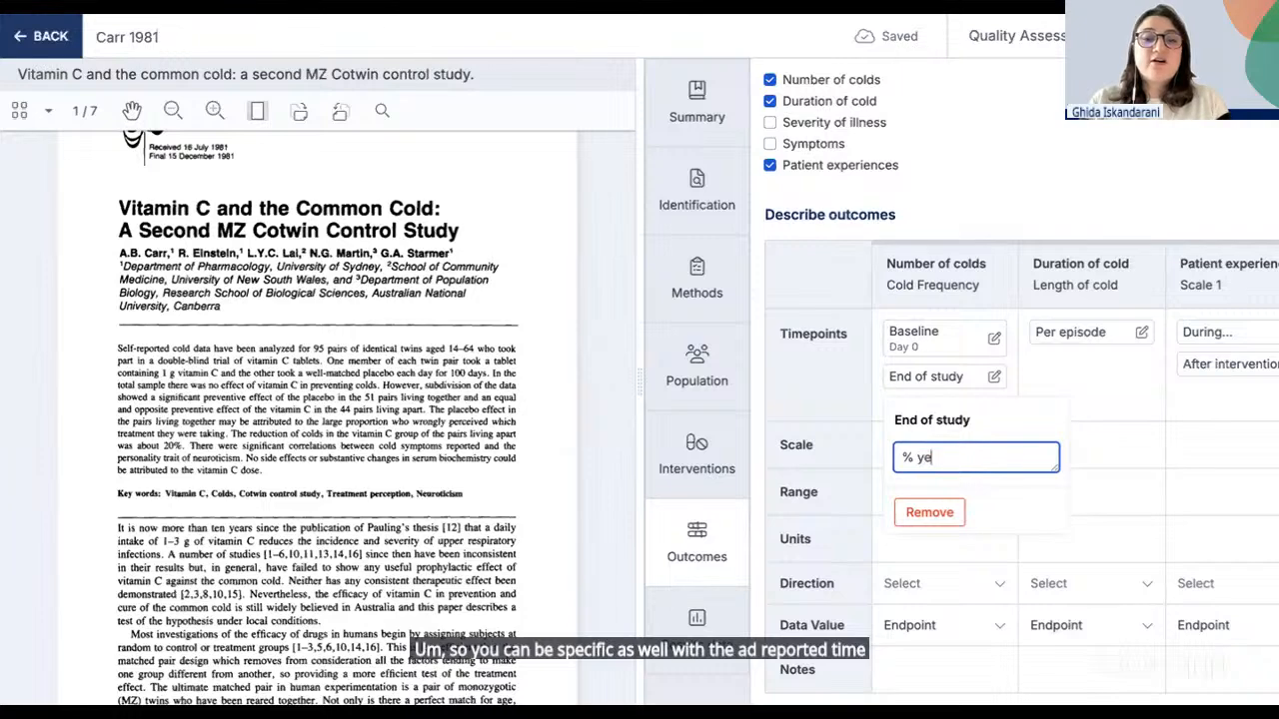
{"action": "key", "text": "BackSpace"}
{"action": "key", "text": "BackSpace"}
{"action": "key", "text": "BackSpace"}
{"action": "key", "text": "BackSpace"}
{"action": "type", "text": "5"}
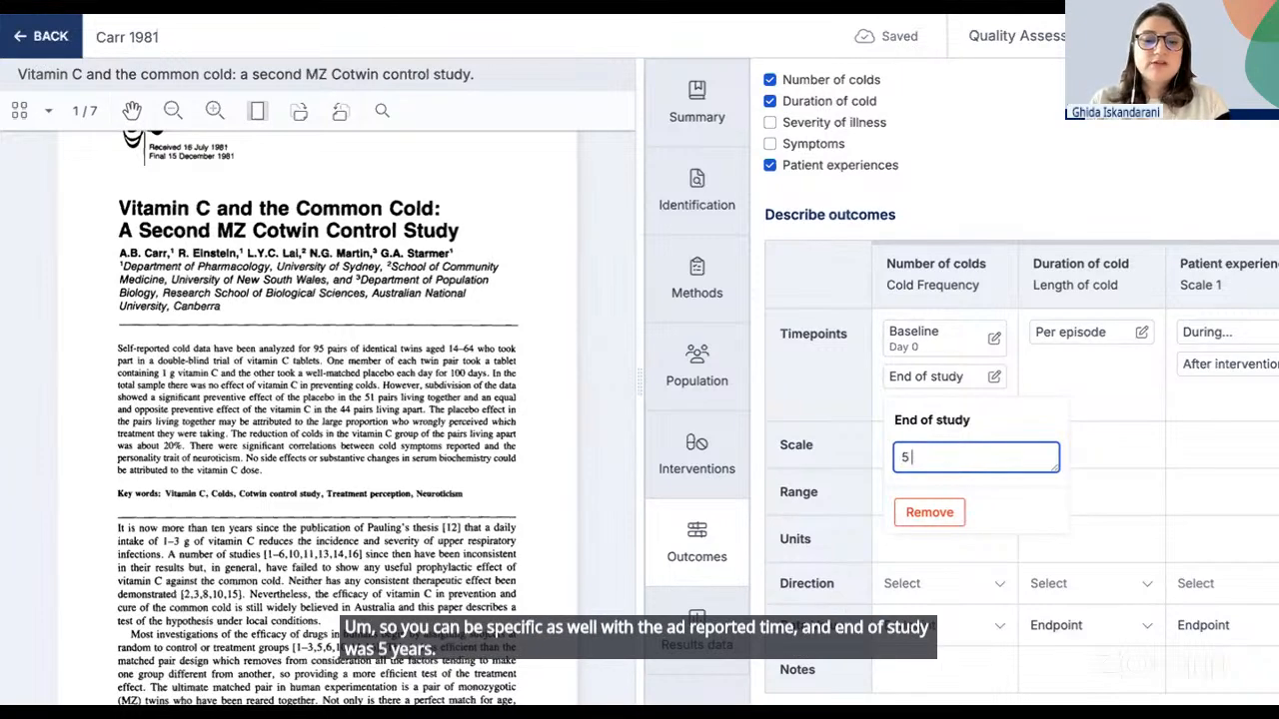
{"action": "left_click", "coordinate": [847, 396]}
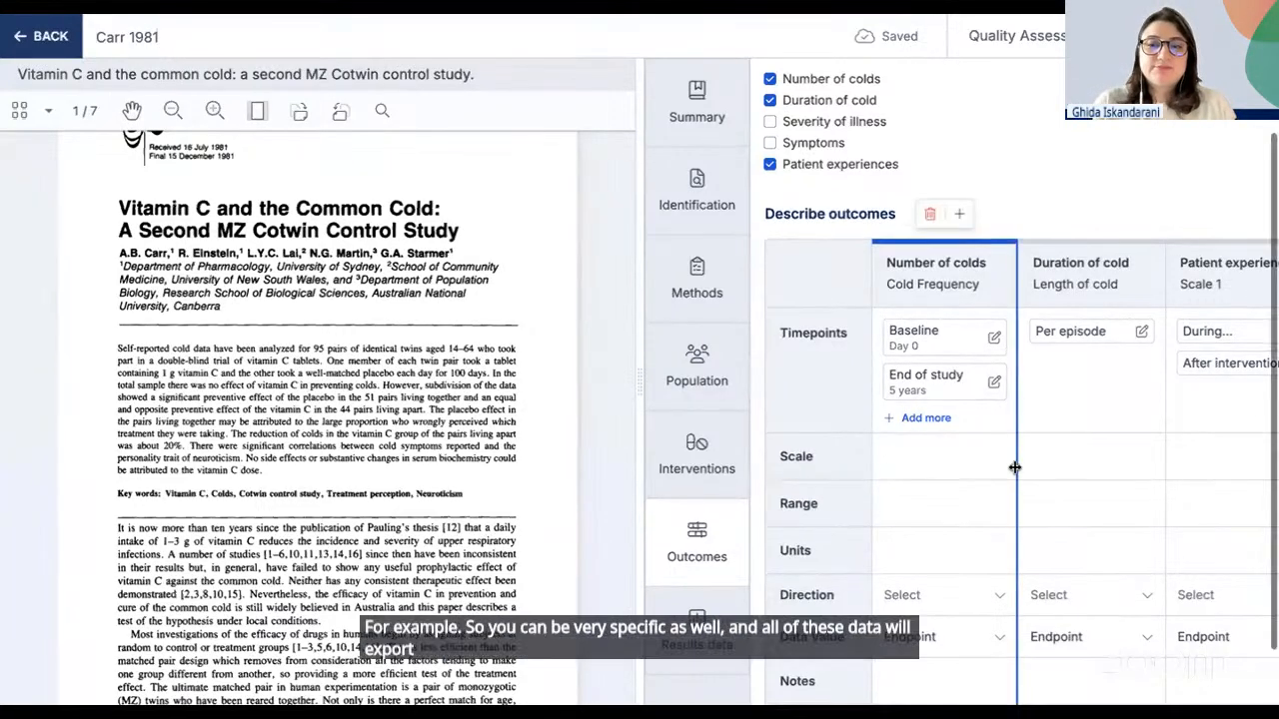
- Open the study's results data and examine the tables for each outcome, including the Events and Total columns for Number of colds
{"action": "scroll", "coordinate": [876, 517], "scroll_direction": "down", "scroll_amount": 1}
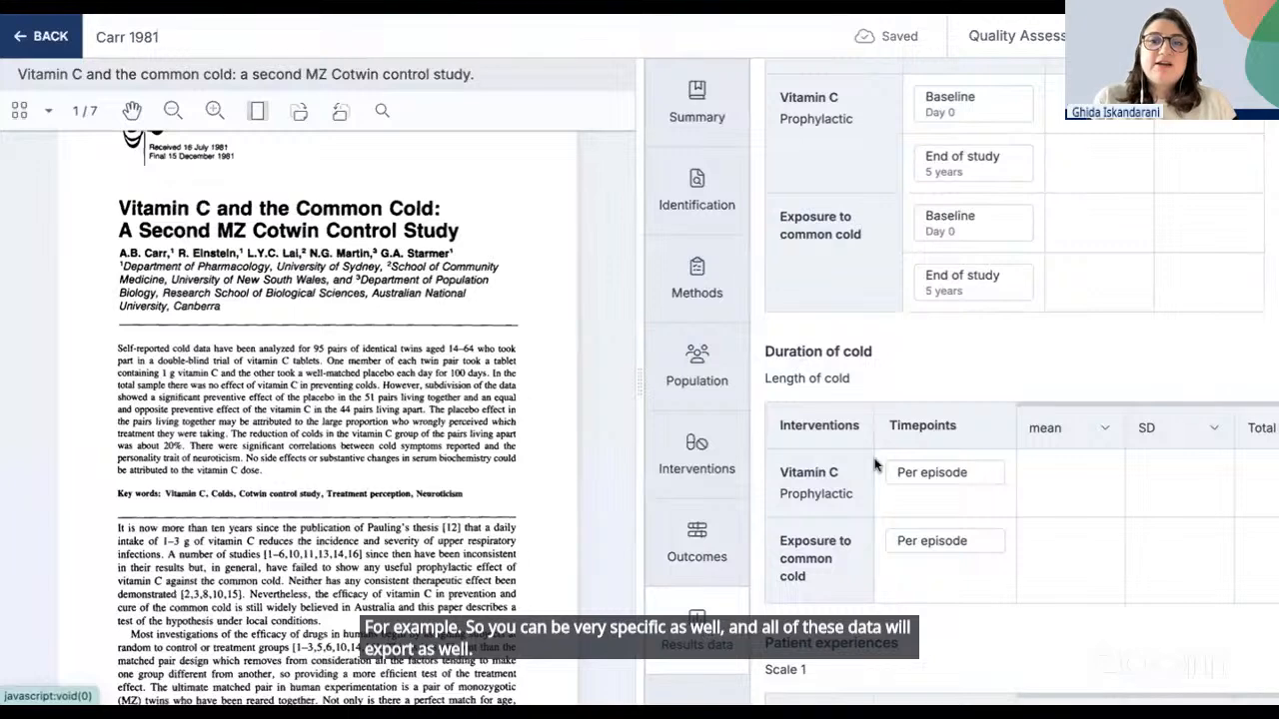
{"action": "scroll", "coordinate": [875, 465], "scroll_direction": "up", "scroll_amount": 3}
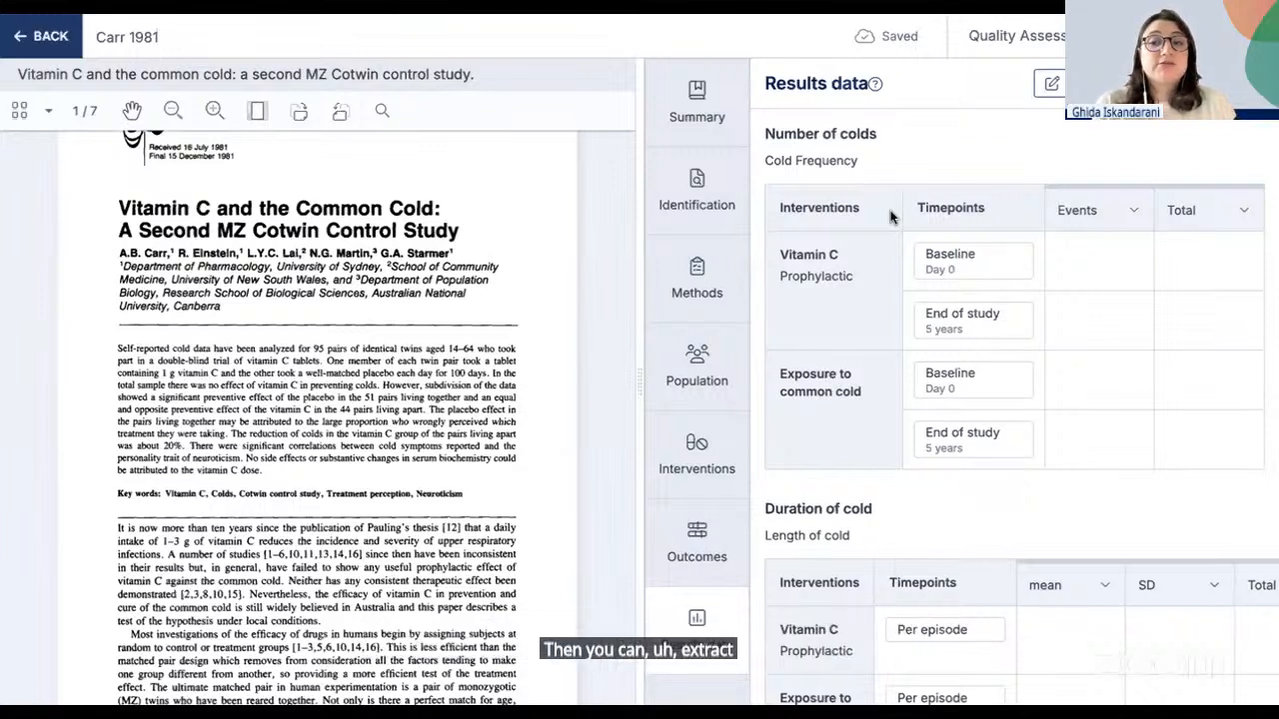
{"action": "scroll", "coordinate": [1093, 516], "scroll_direction": "down", "scroll_amount": 5}
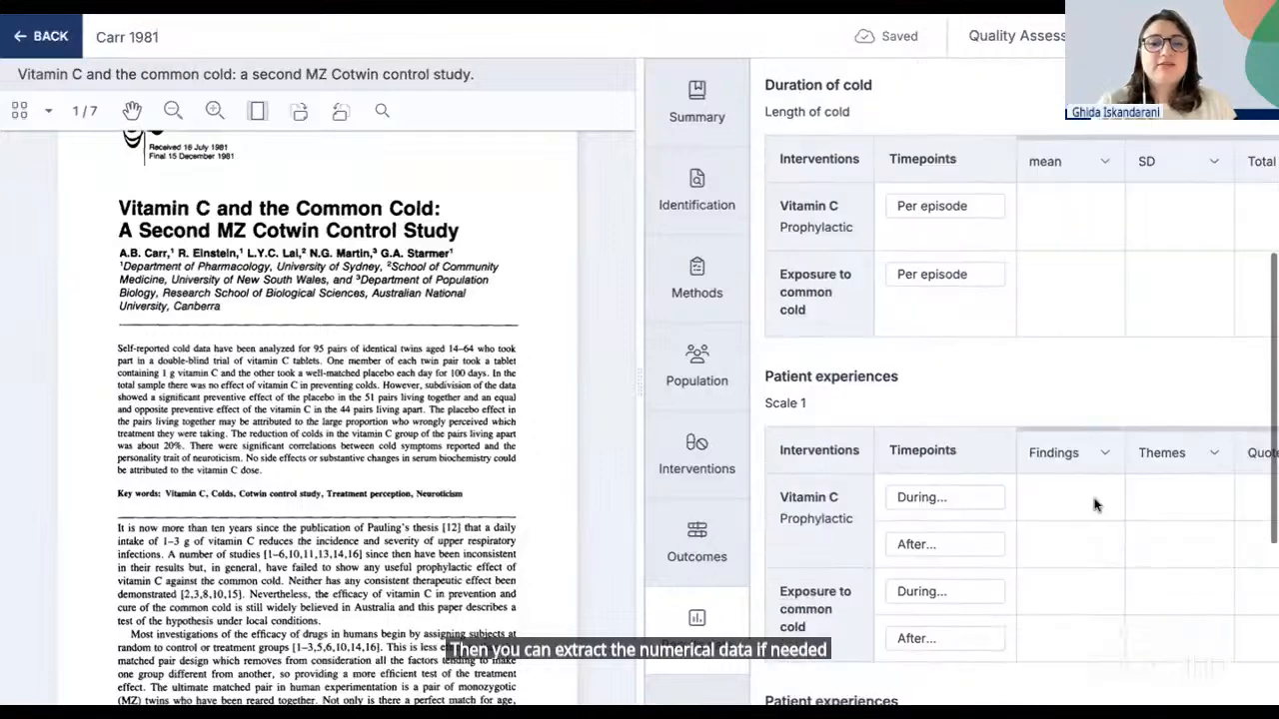
{"action": "scroll", "coordinate": [918, 235], "scroll_direction": "up", "scroll_amount": 3}
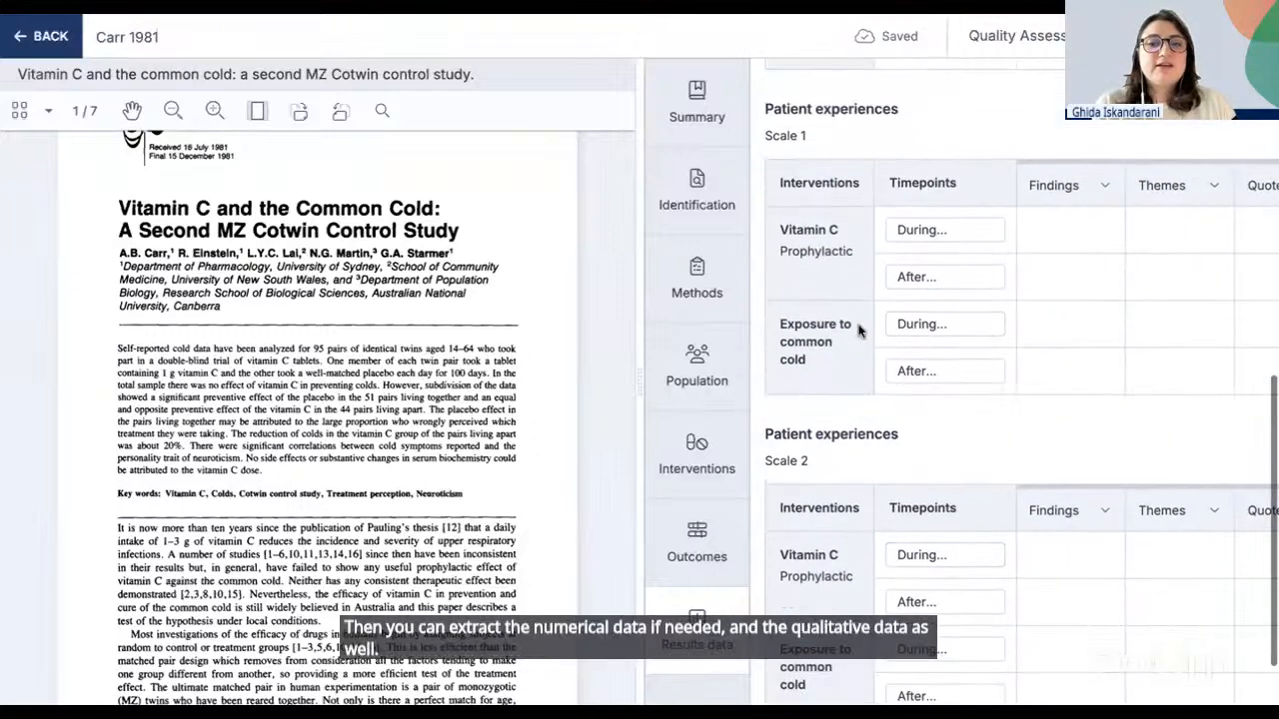
{"action": "scroll", "coordinate": [917, 234], "scroll_direction": "up", "scroll_amount": 4}
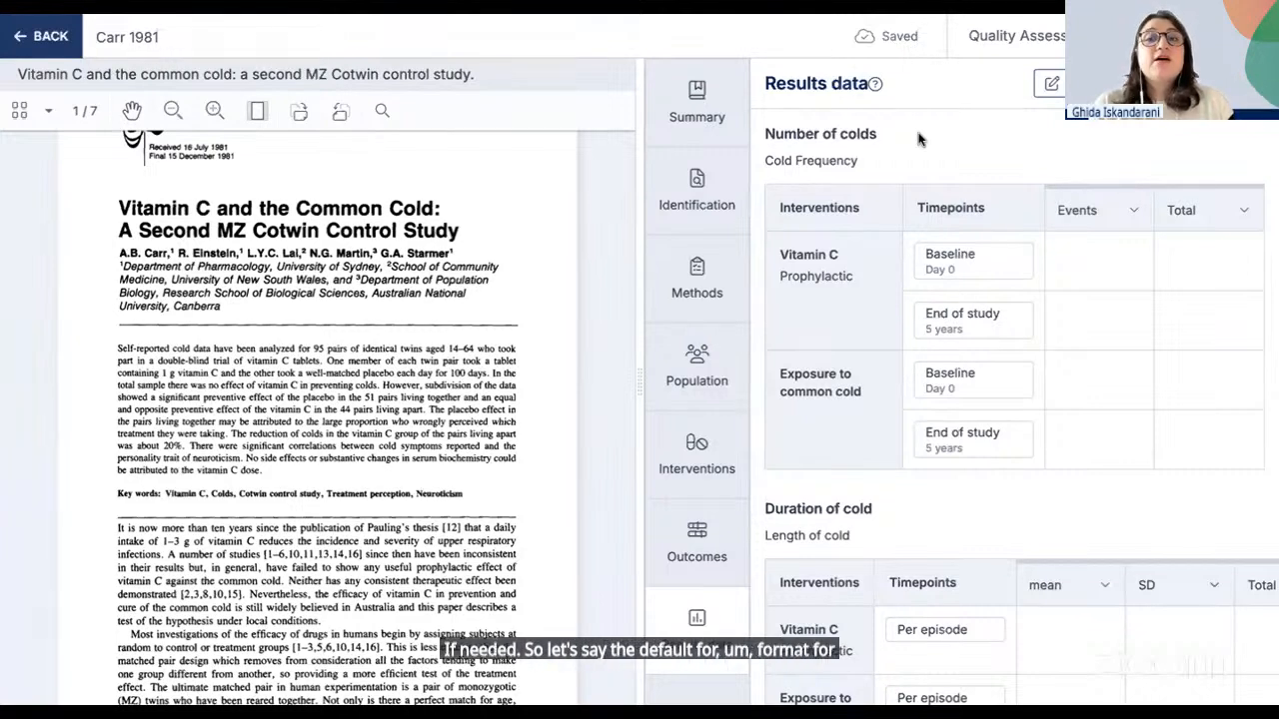
{"action": "mouse_move", "coordinate": [1094, 217]}
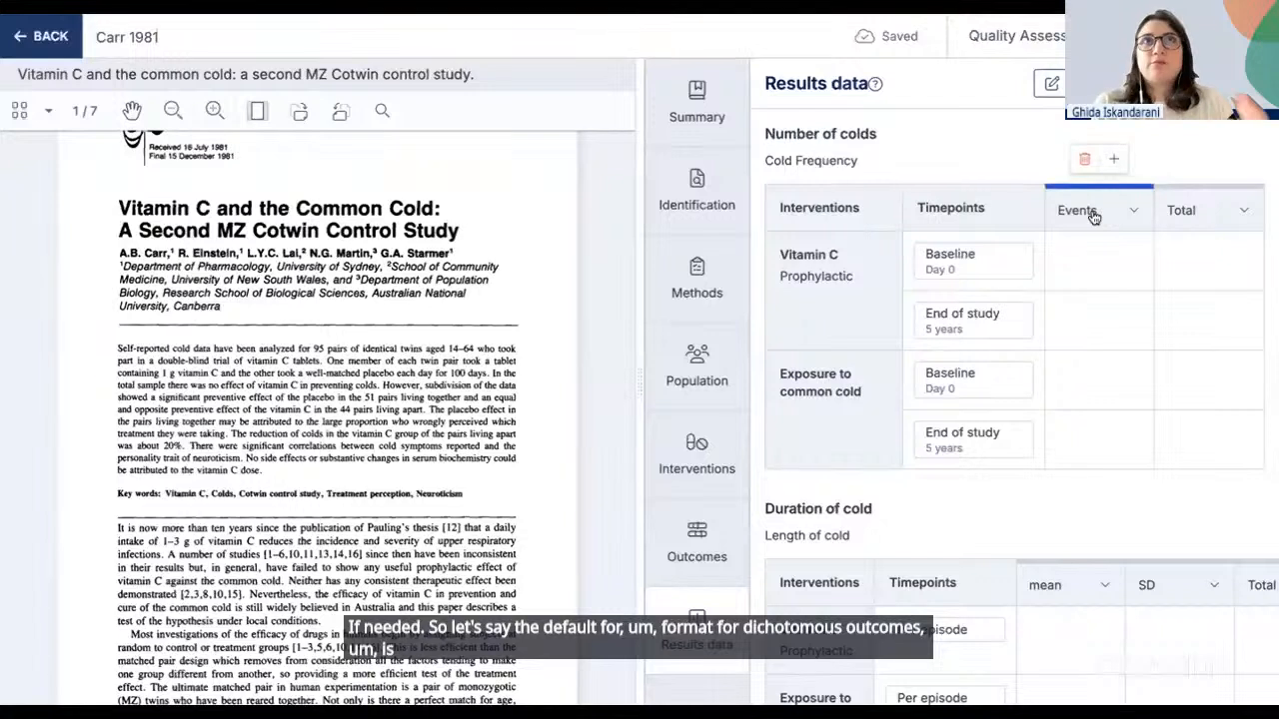
{"action": "mouse_move", "coordinate": [1183, 226]}
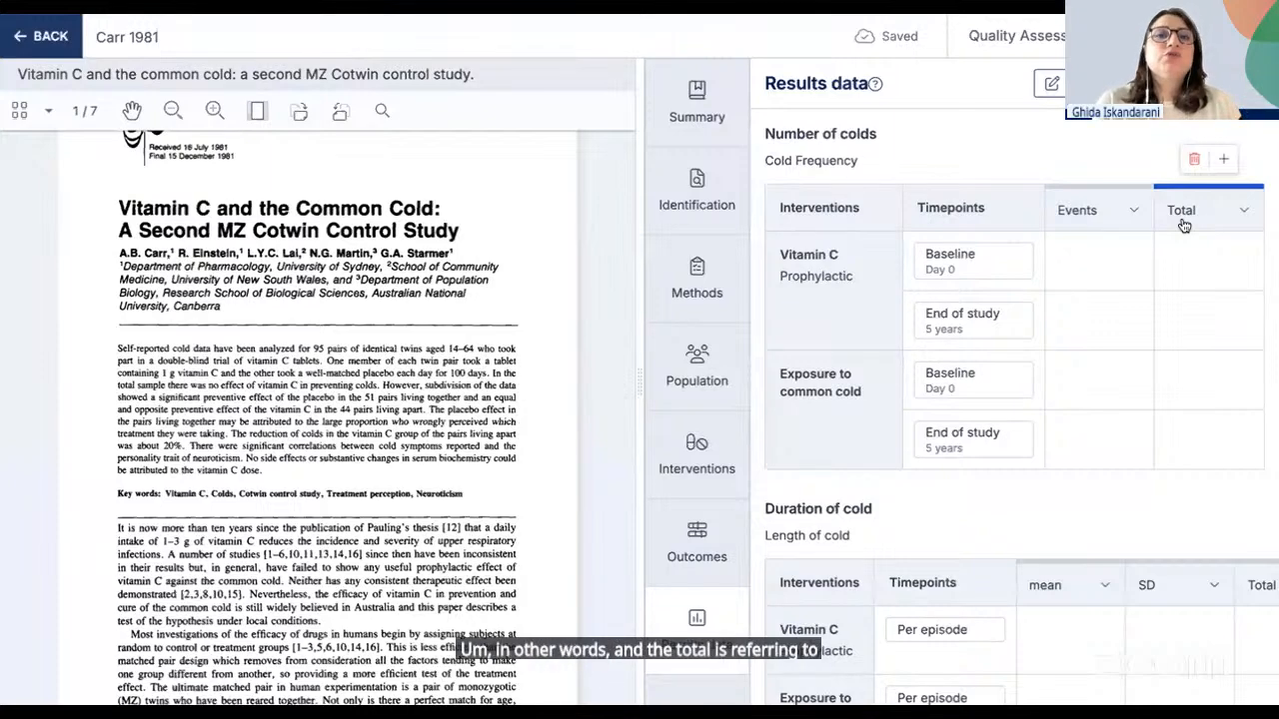
- Change the Number of colds results columns from Events and Total to RR and 95% CI
{"action": "left_click", "coordinate": [1110, 223]}
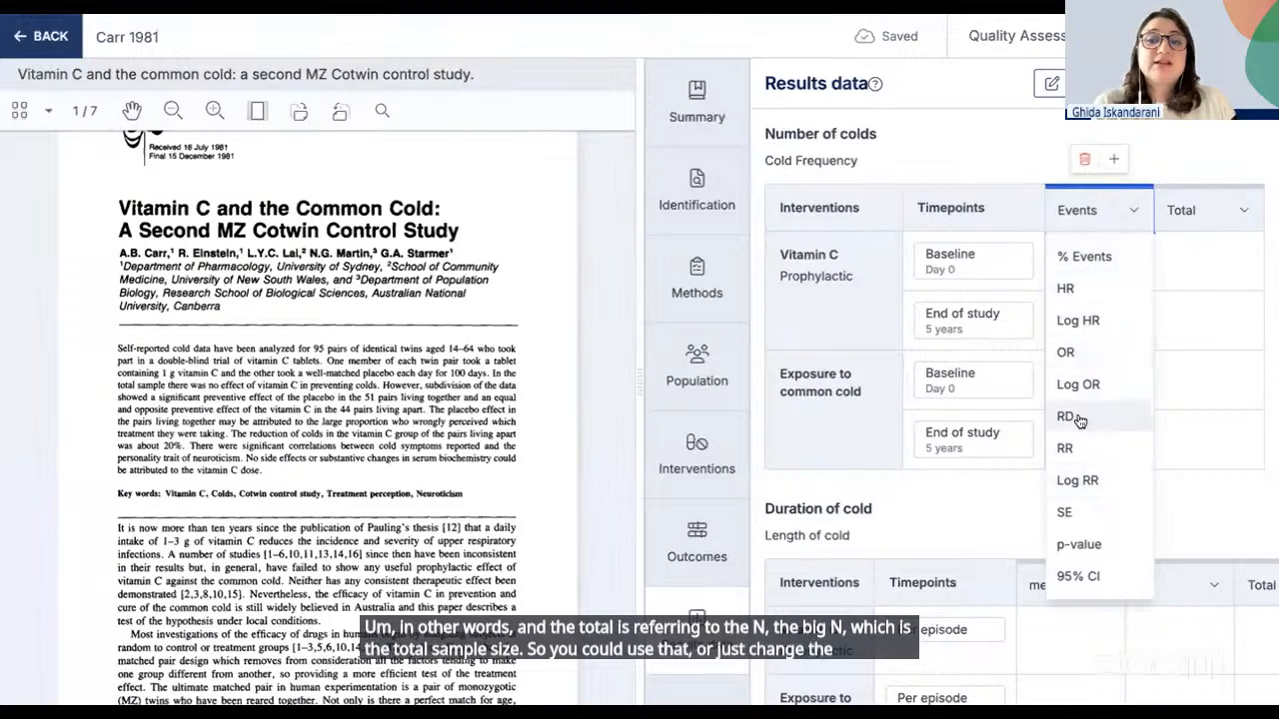
{"action": "left_click", "coordinate": [1073, 448]}
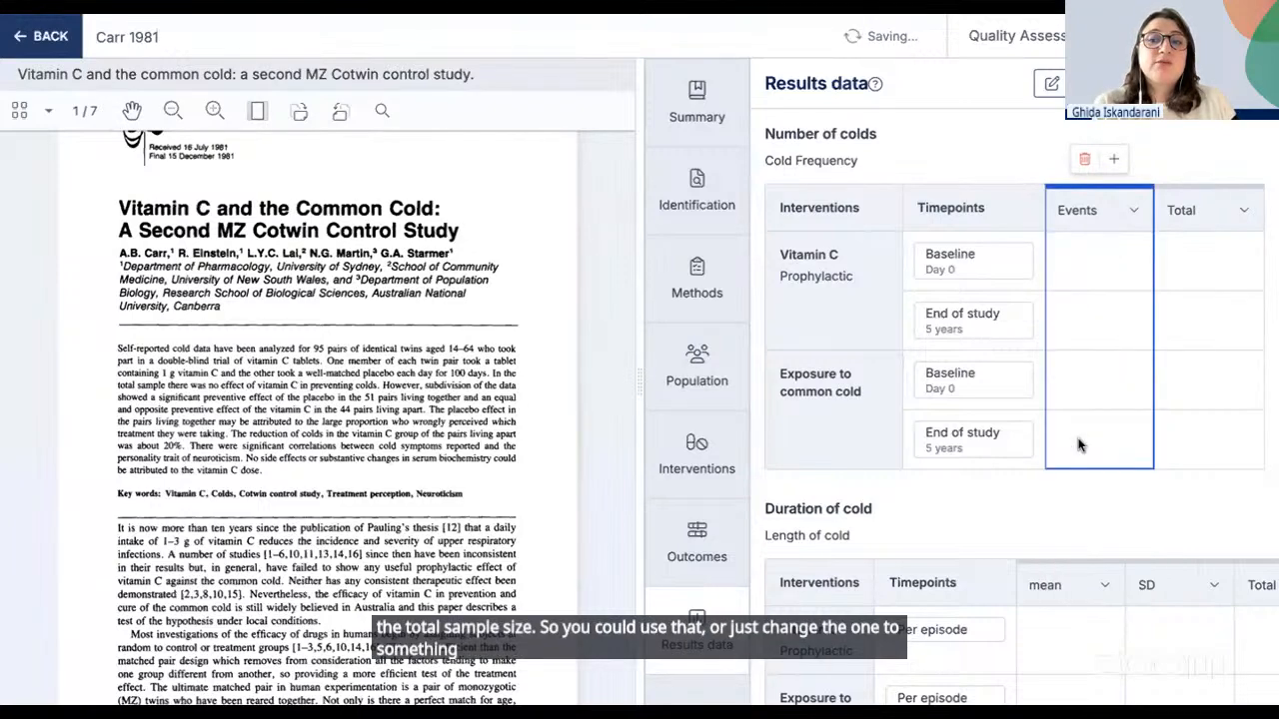
{"action": "left_click", "coordinate": [1202, 226]}
{"action": "left_click", "coordinate": [1204, 569]}
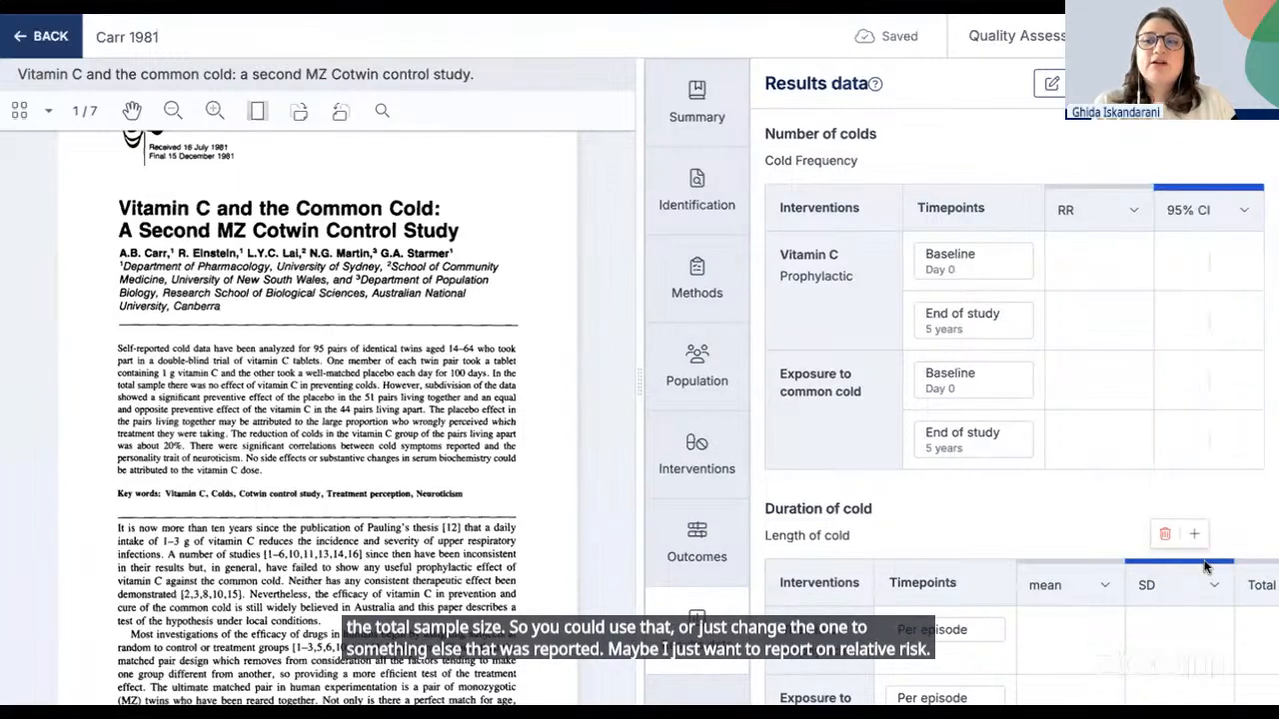
- Add a p-value column to the Number of colds results table and check its other available measures
{"action": "left_click", "coordinate": [1220, 163]}
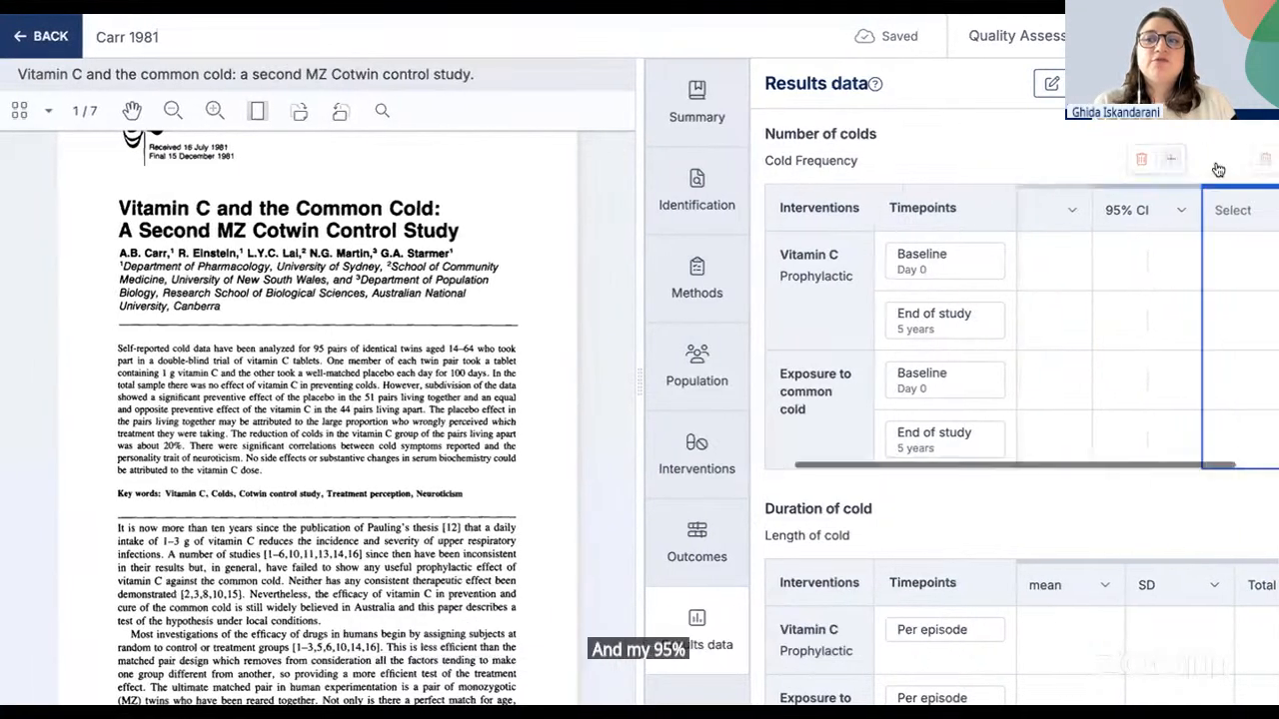
{"action": "left_click", "coordinate": [1229, 209]}
{"action": "left_click", "coordinate": [1181, 574]}
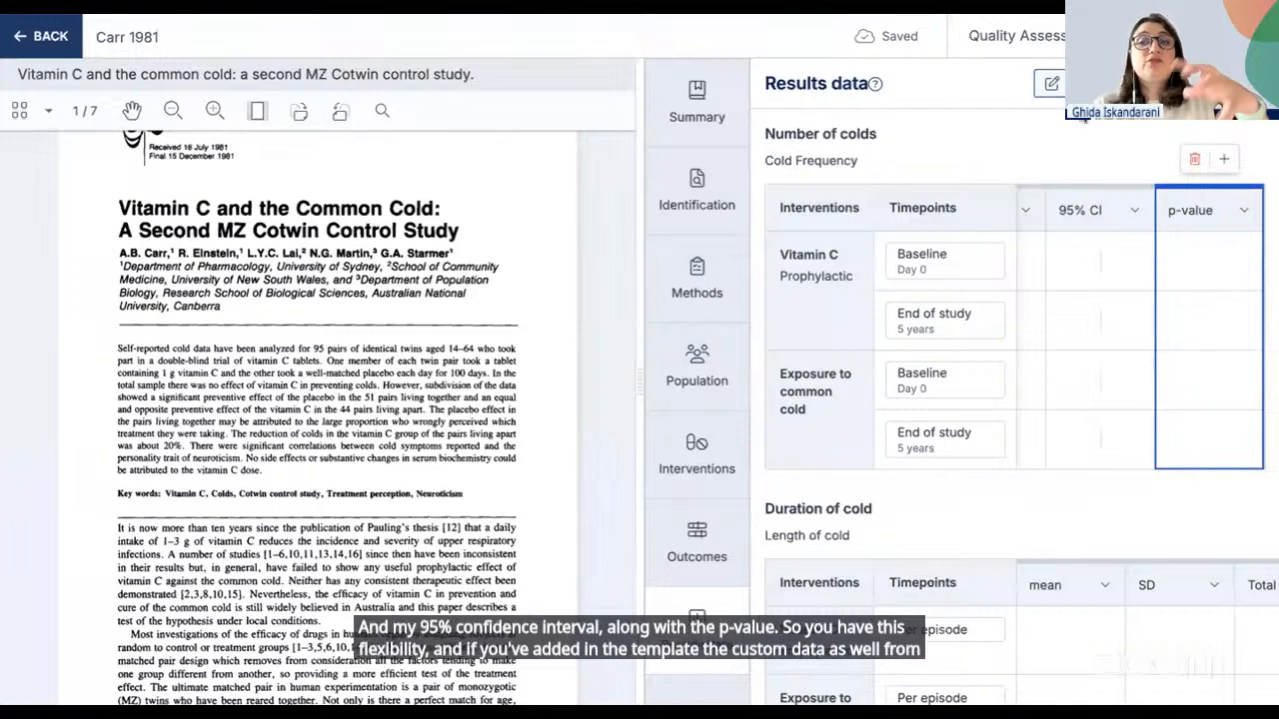
{"action": "left_click", "coordinate": [1206, 213]}
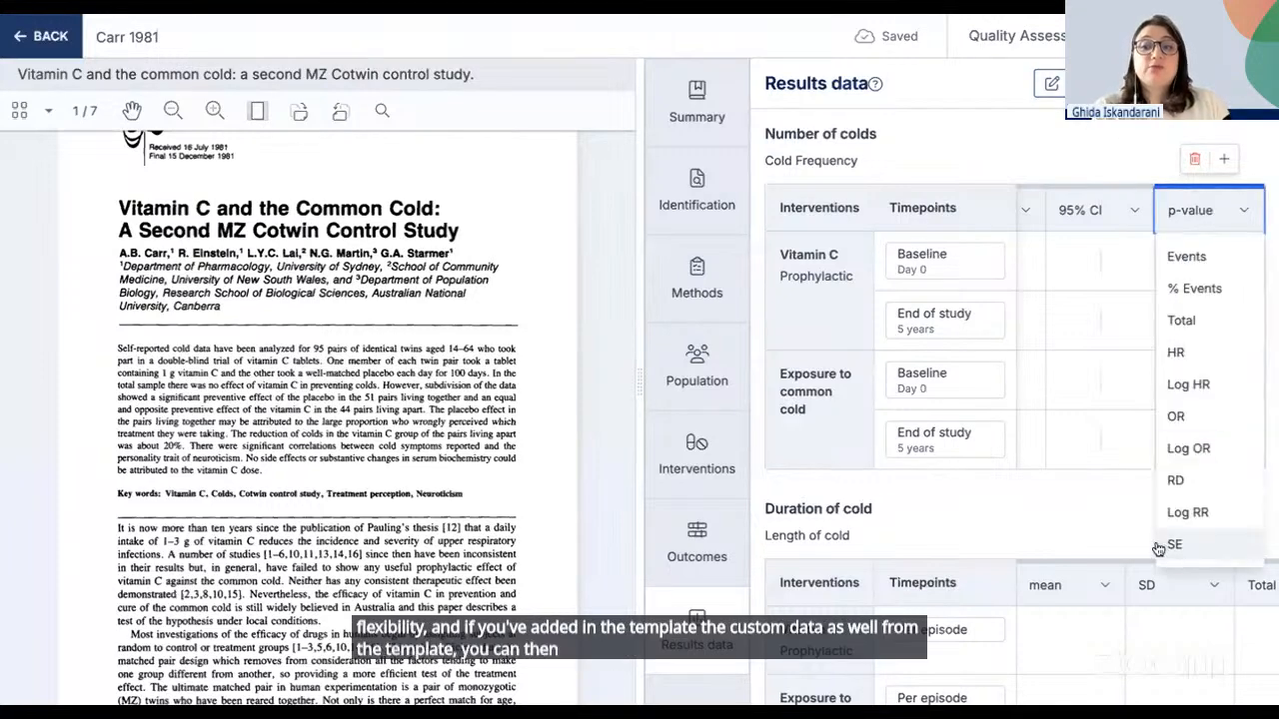
{"action": "left_click", "coordinate": [1014, 155]}
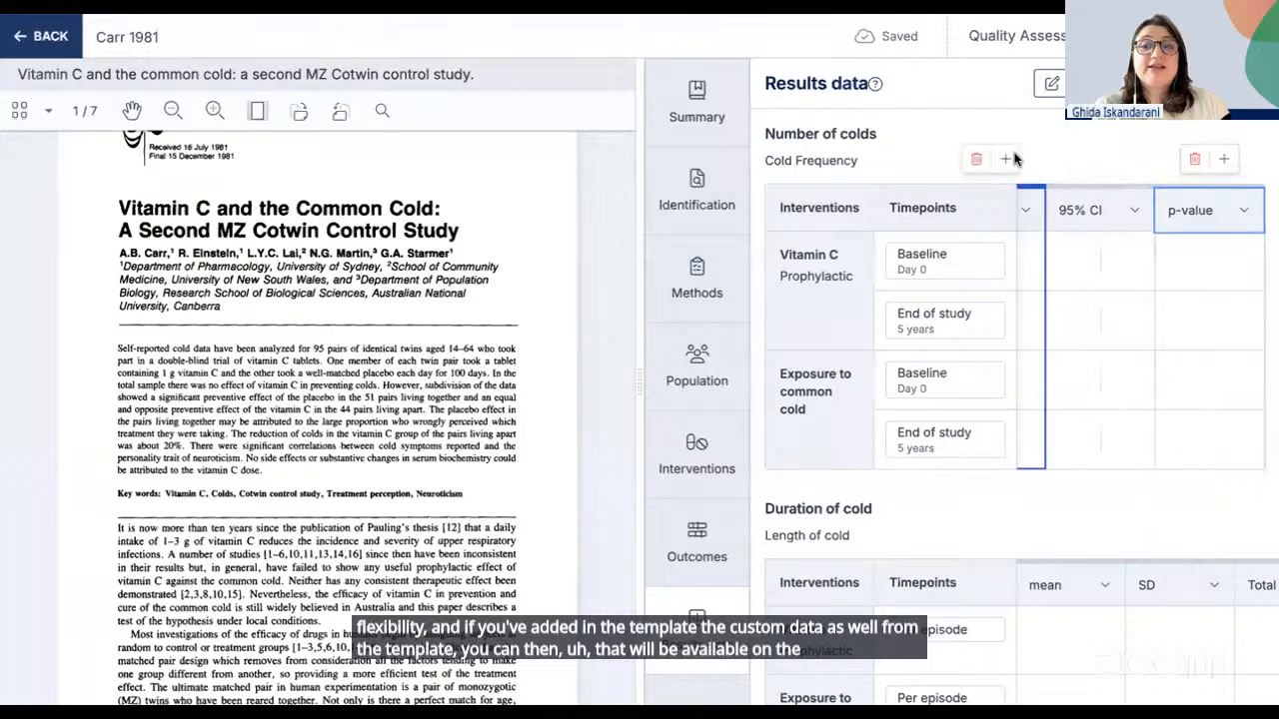
- Change the Duration of cold results columns from mean and SD to median and IQR
{"action": "scroll", "coordinate": [1058, 267], "scroll_direction": "left", "scroll_amount": 1}
{"action": "scroll", "coordinate": [989, 379], "scroll_direction": "down", "scroll_amount": 3}
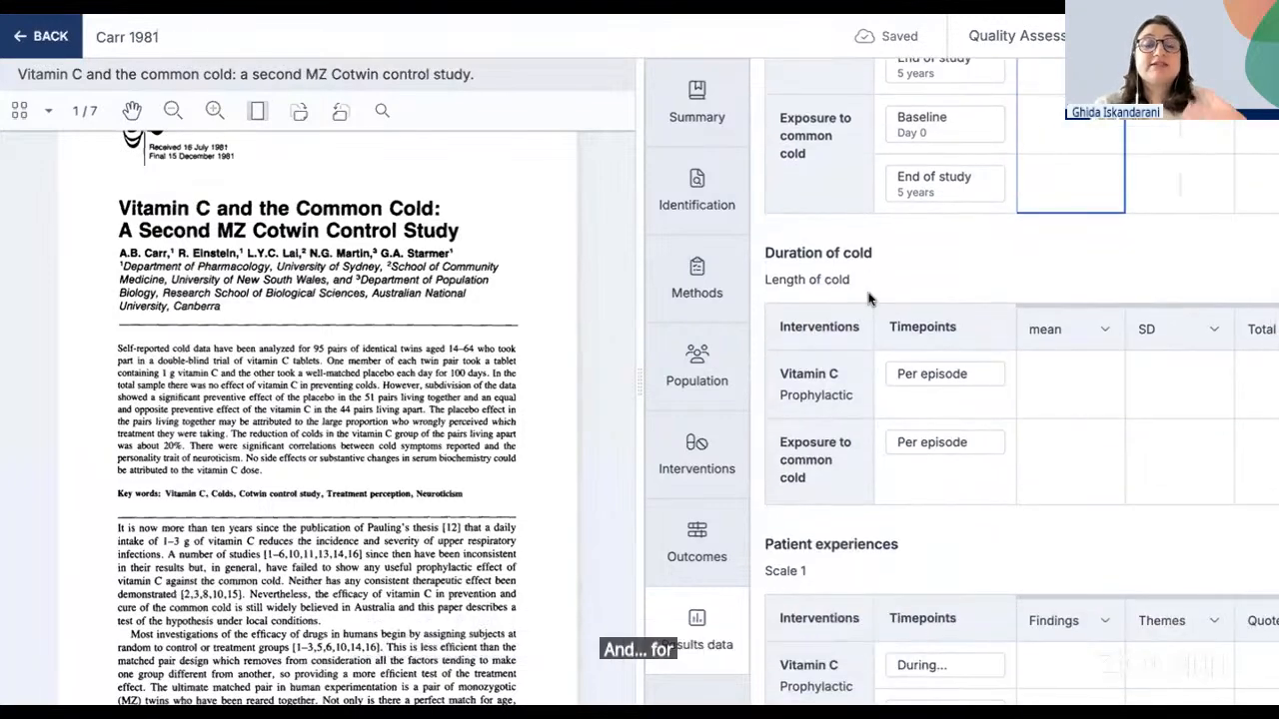
{"action": "left_click", "coordinate": [1102, 347]}
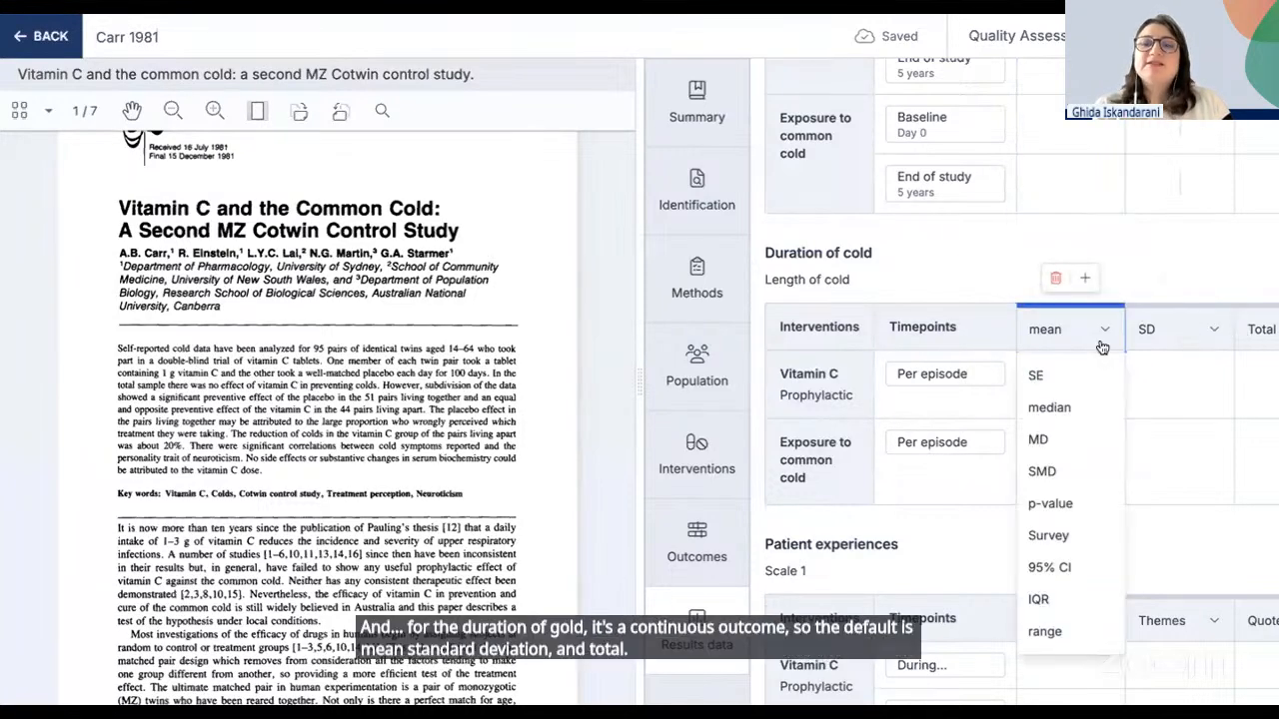
{"action": "left_click", "coordinate": [1099, 407]}
{"action": "left_click", "coordinate": [1159, 344]}
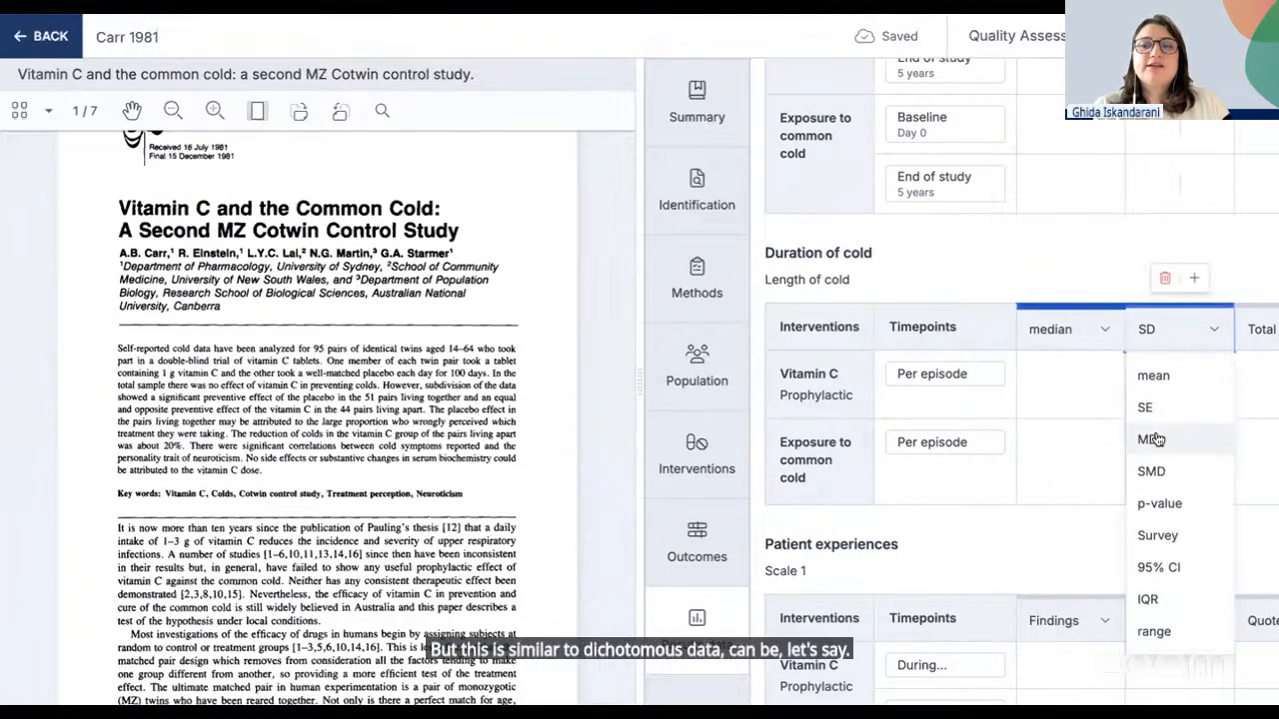
{"action": "left_click", "coordinate": [1149, 598]}
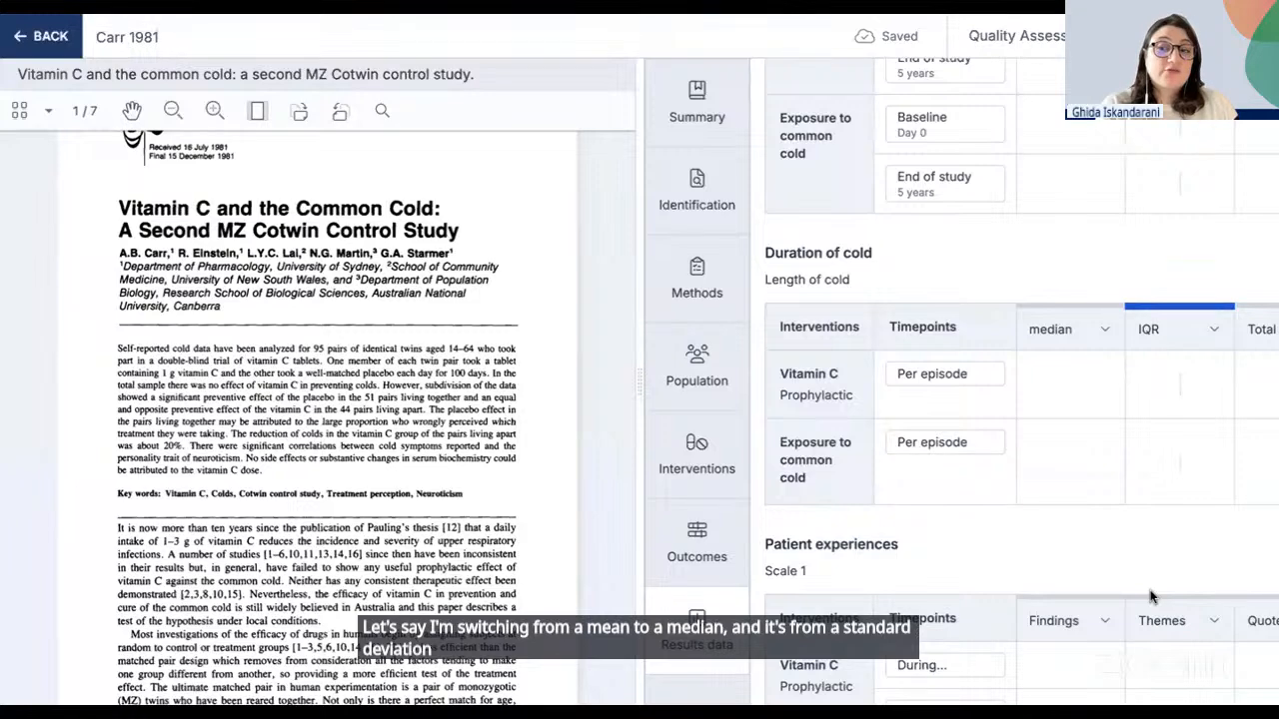
- Examine the alternative measures available for the Findings and Themes columns in the Patient experiences results table
{"action": "scroll", "coordinate": [1149, 598], "scroll_direction": "down", "scroll_amount": 2}
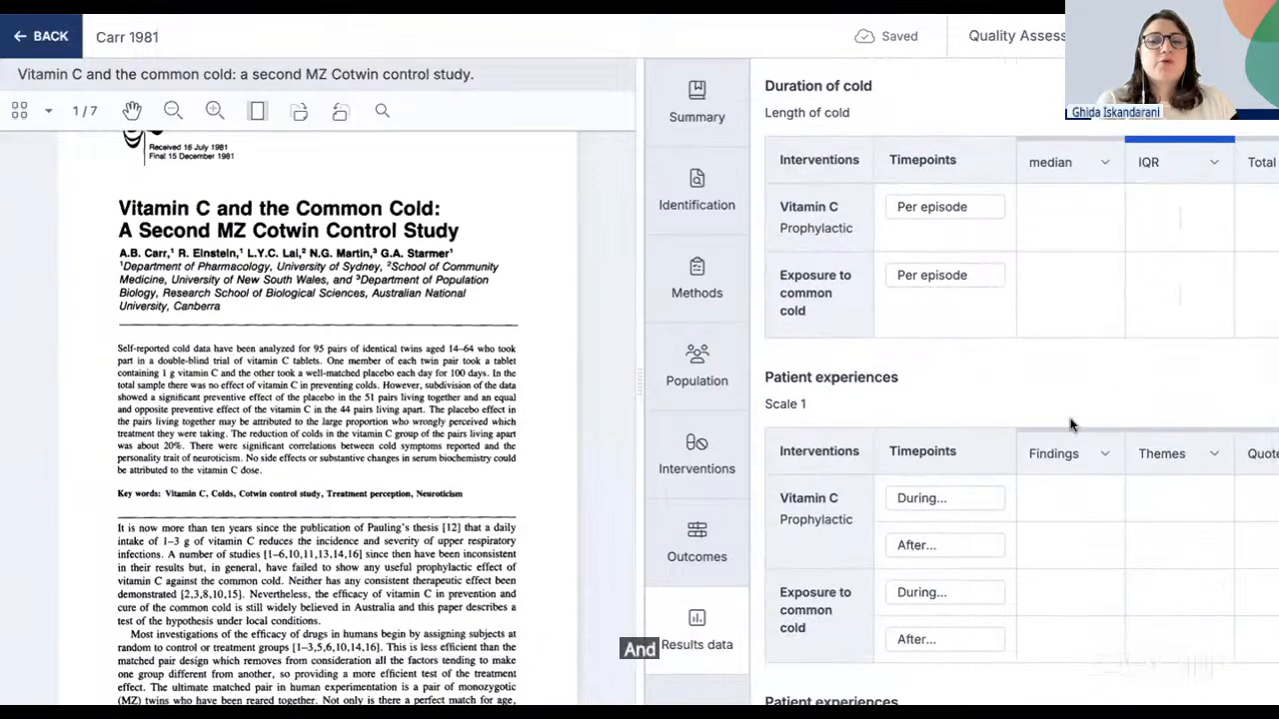
{"action": "mouse_move", "coordinate": [1069, 454]}
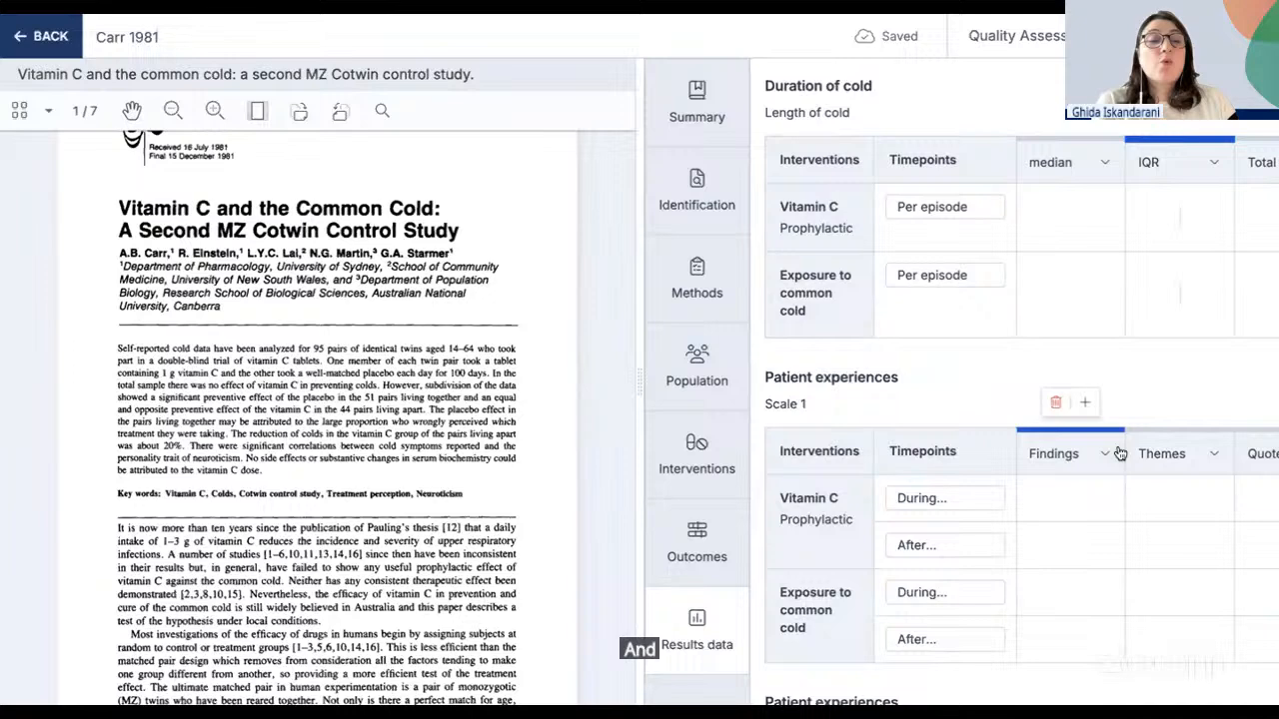
{"action": "left_click", "coordinate": [1067, 454]}
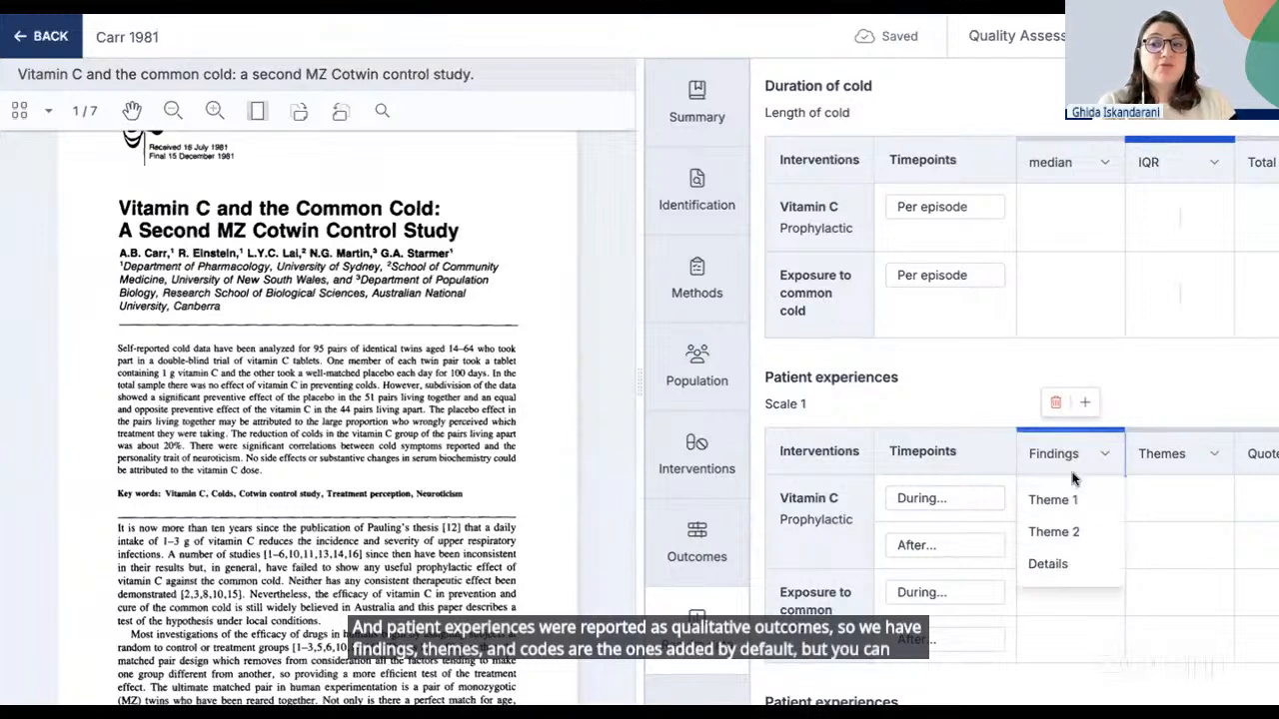
{"action": "left_click", "coordinate": [1167, 457]}
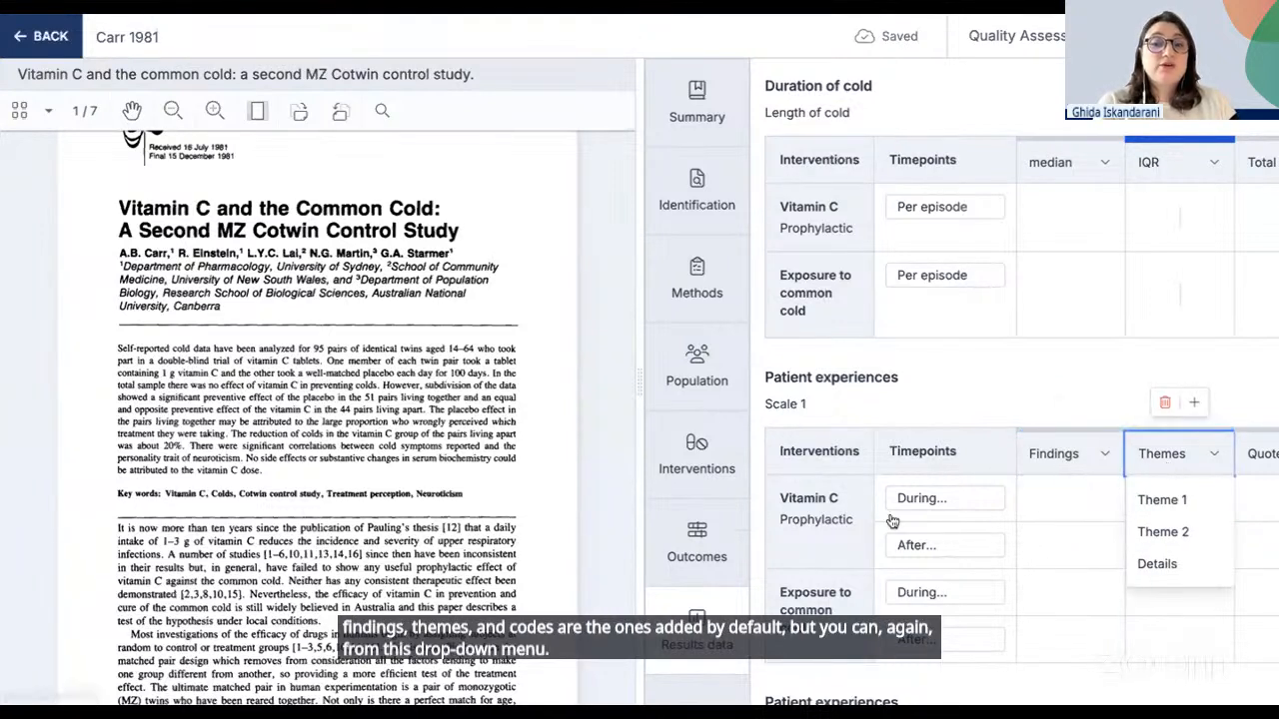
{"action": "left_click", "coordinate": [1027, 452]}
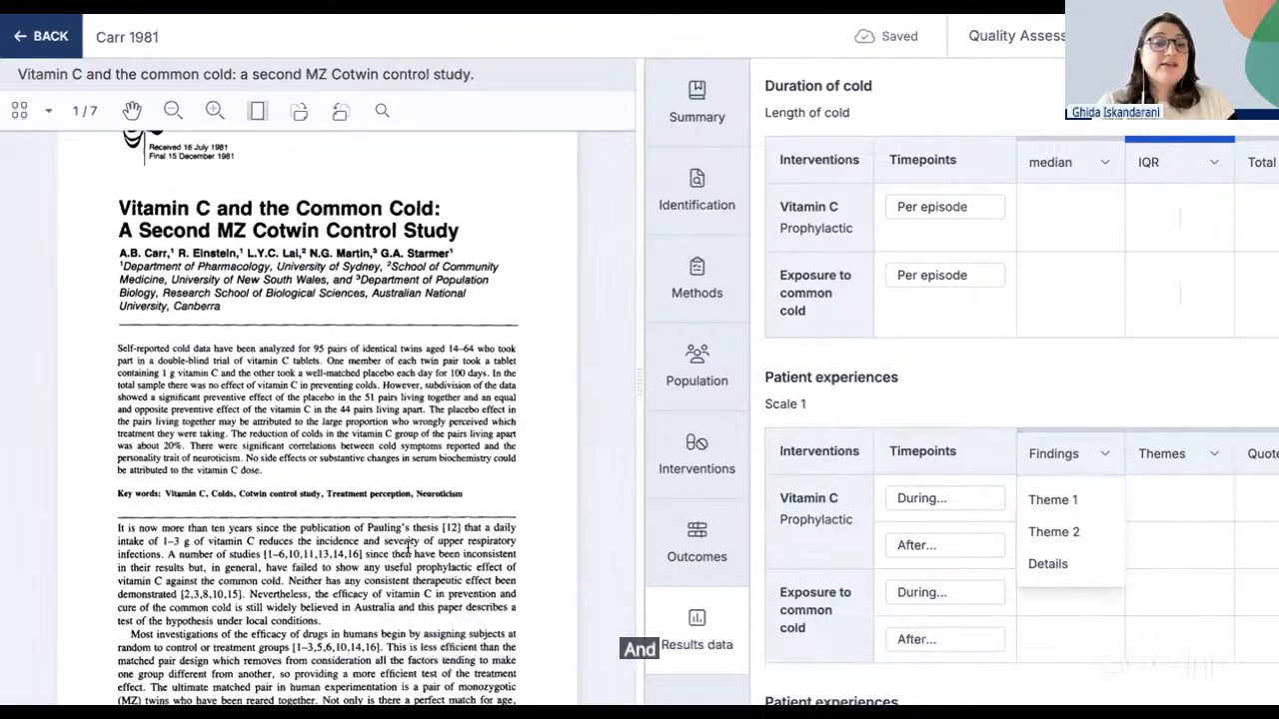
- Copy the abstract's opening passage, through "no effect of vitamin C", into the Findings cell for Vitamin C at the During timepoint
{"action": "scroll", "coordinate": [407, 547], "scroll_direction": "down", "scroll_amount": 1}
{"action": "left_click_drag", "start_coordinate": [116, 280], "coordinate": [298, 317]}
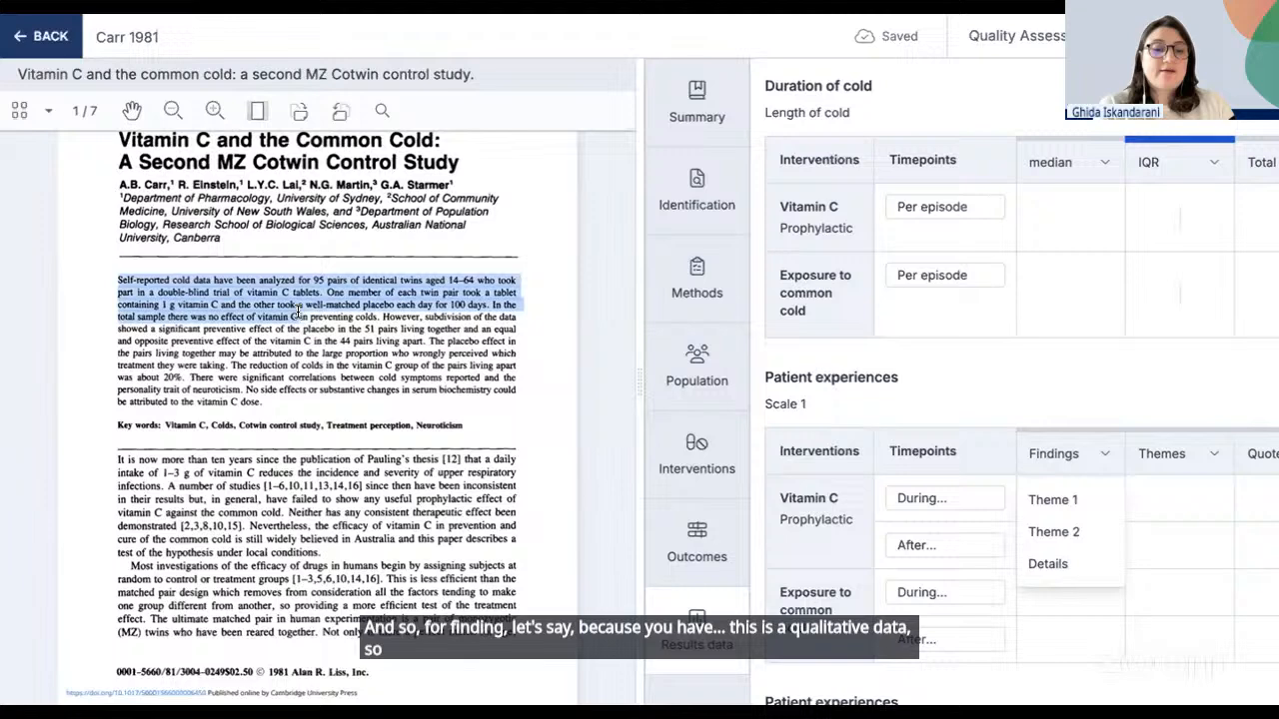
{"action": "left_click", "coordinate": [1013, 419]}
{"action": "left_click", "coordinate": [1071, 499]}
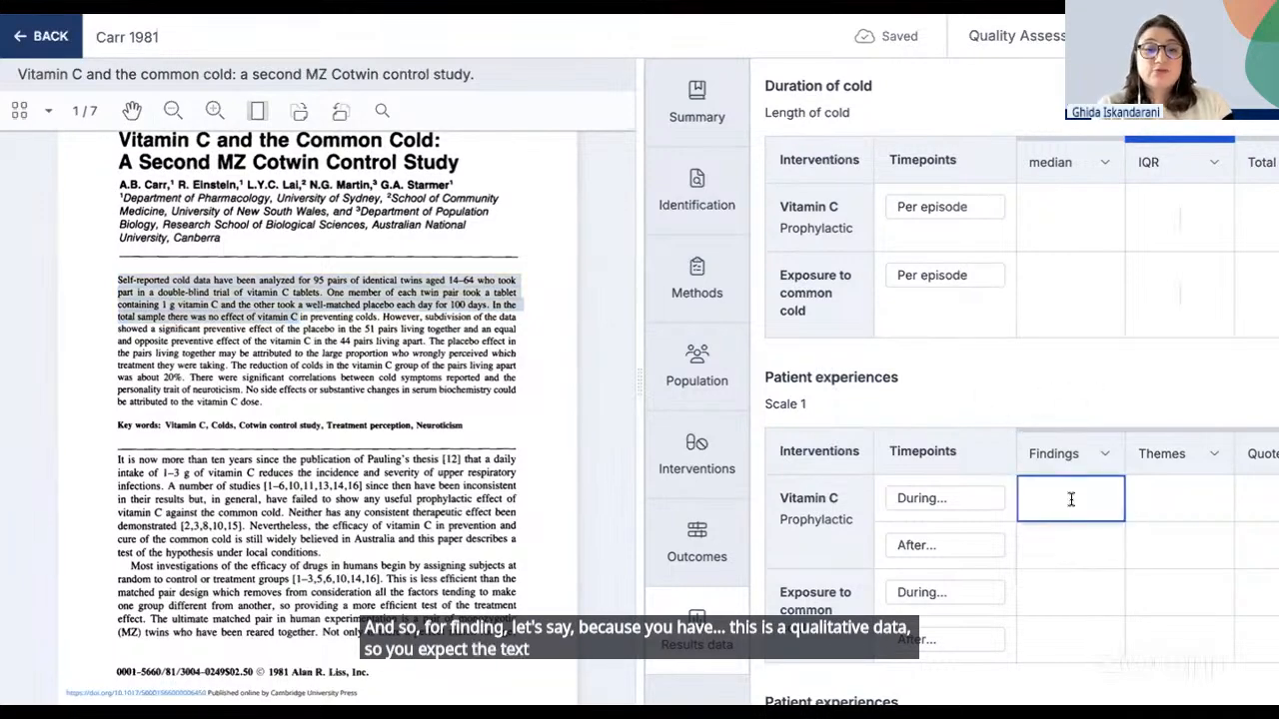
{"action": "type", "text": "Self-reported cold data have been analyzed for 95 pairs of identical twins aged 14-64 who took part in a double-blind trial of vitamin C tablets. One member of each twin pair took a tablet containing 1 g vitamin C and the other took a well-matched placebo each day for 100 days. In the total sample there was no effect of vitamin C"}
{"action": "left_click", "coordinate": [1127, 484]}
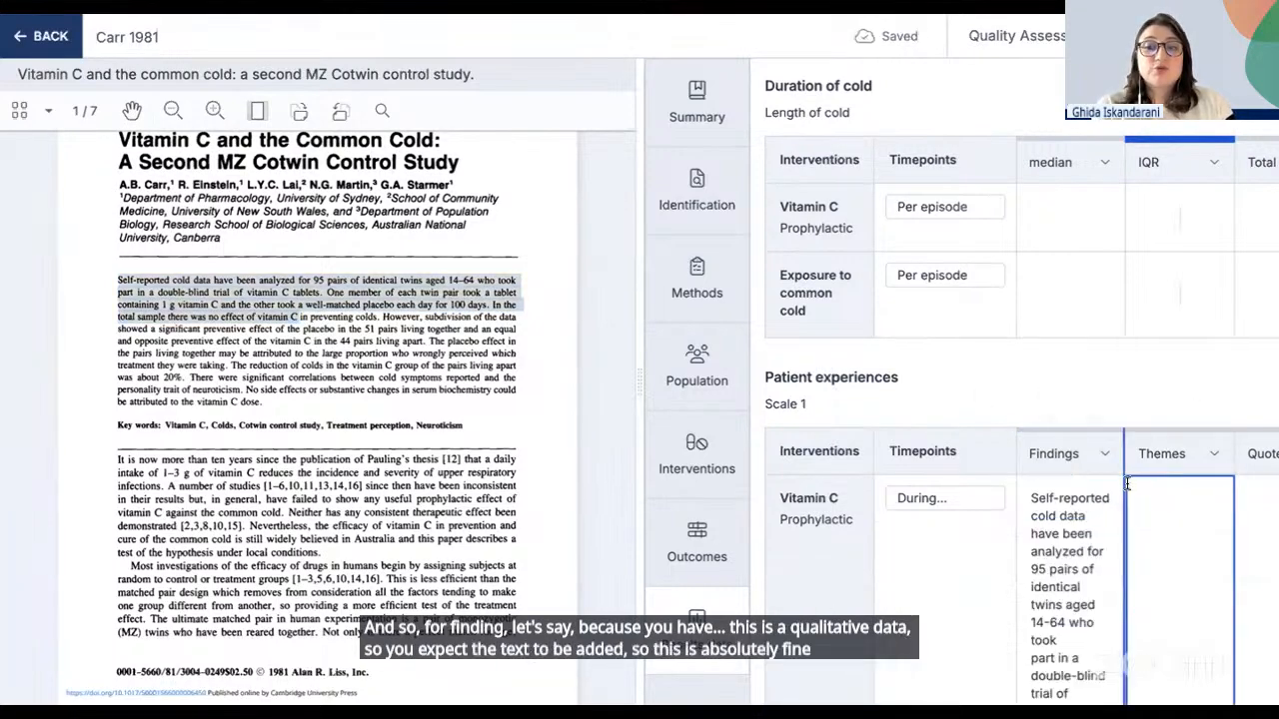
- Replace the Themes column in the Patient experiences table with Theme 1, accepting the data deletion, and add a Theme 2 column
{"action": "left_click", "coordinate": [1161, 456]}
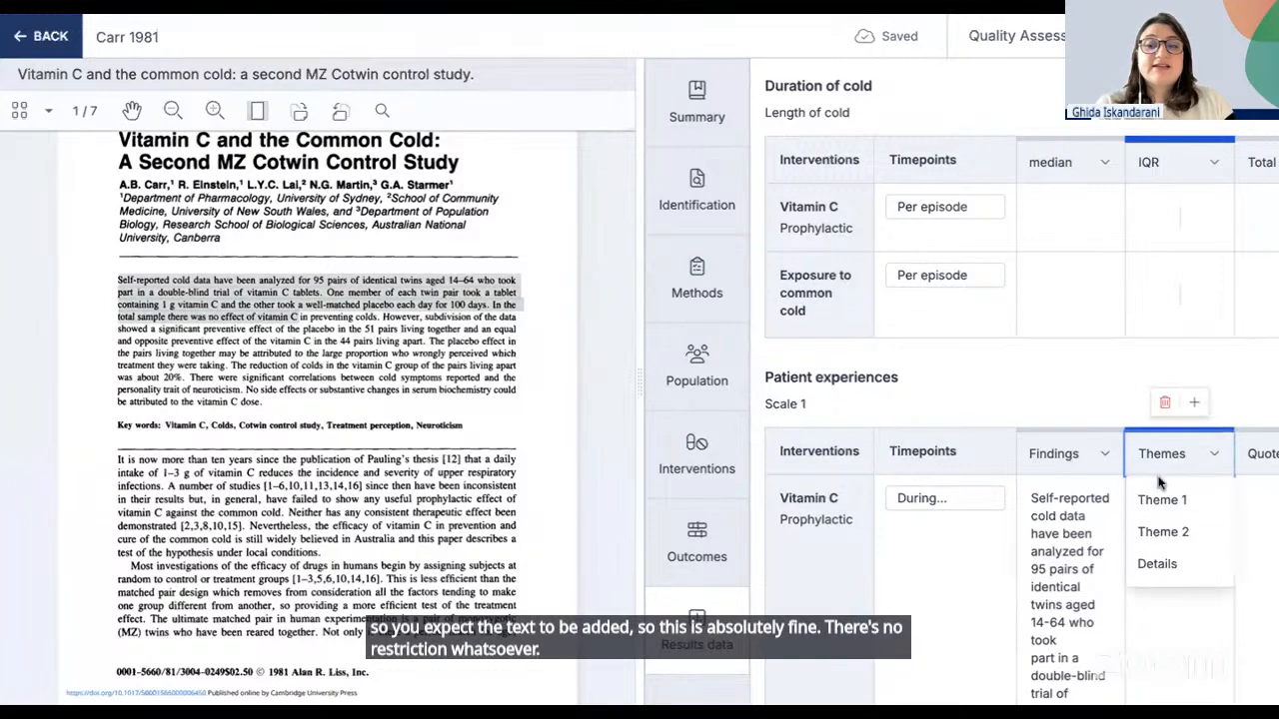
{"action": "left_click", "coordinate": [1164, 401]}
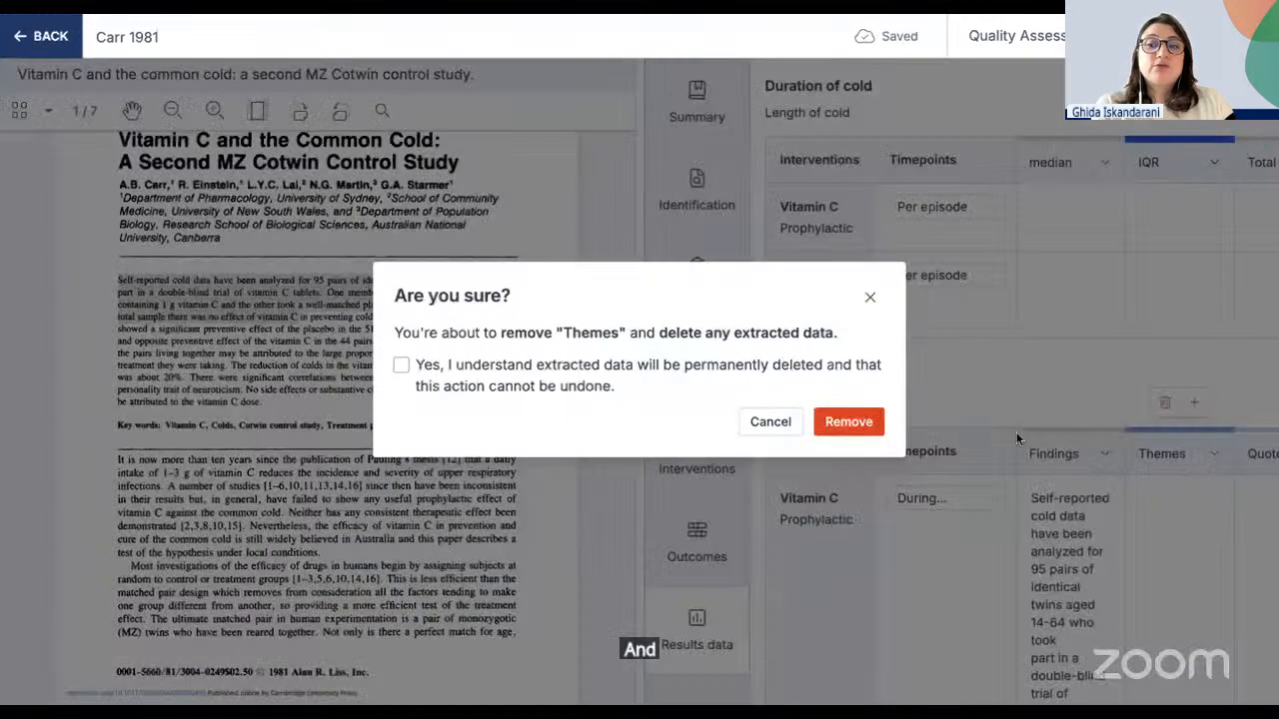
{"action": "left_click", "coordinate": [402, 368]}
{"action": "left_click", "coordinate": [851, 422]}
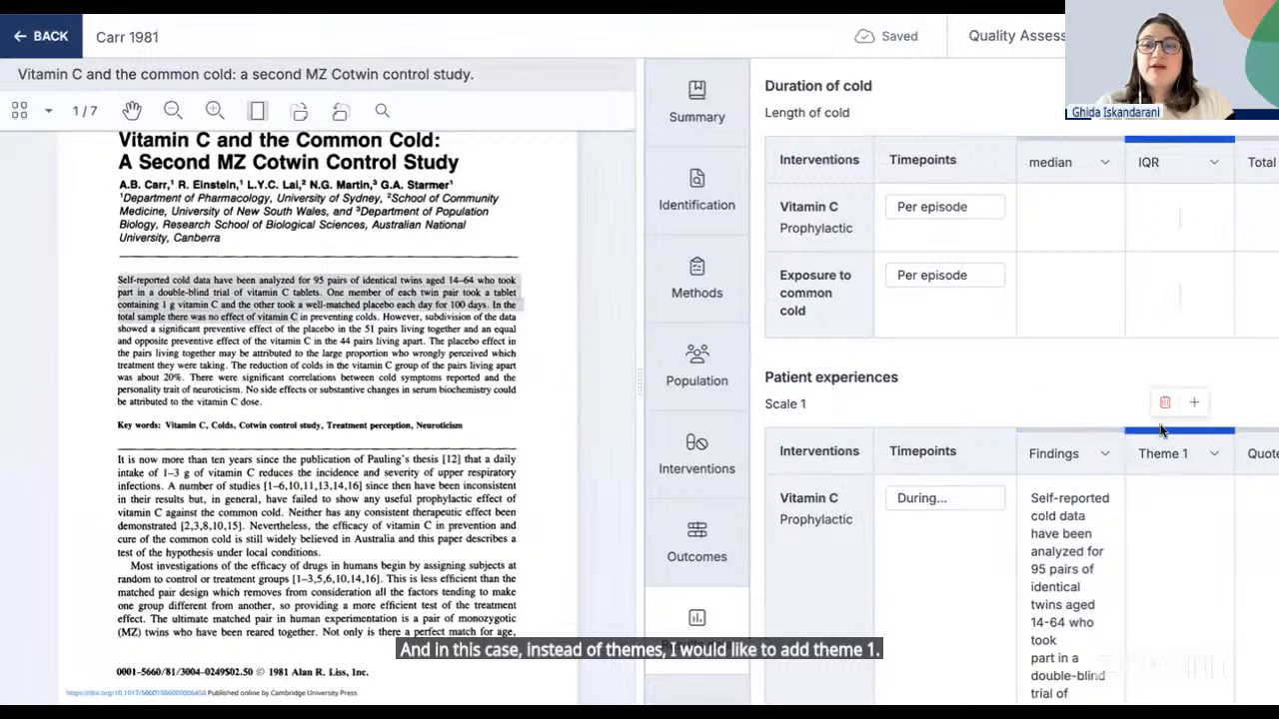
{"action": "left_click", "coordinate": [1194, 402]}
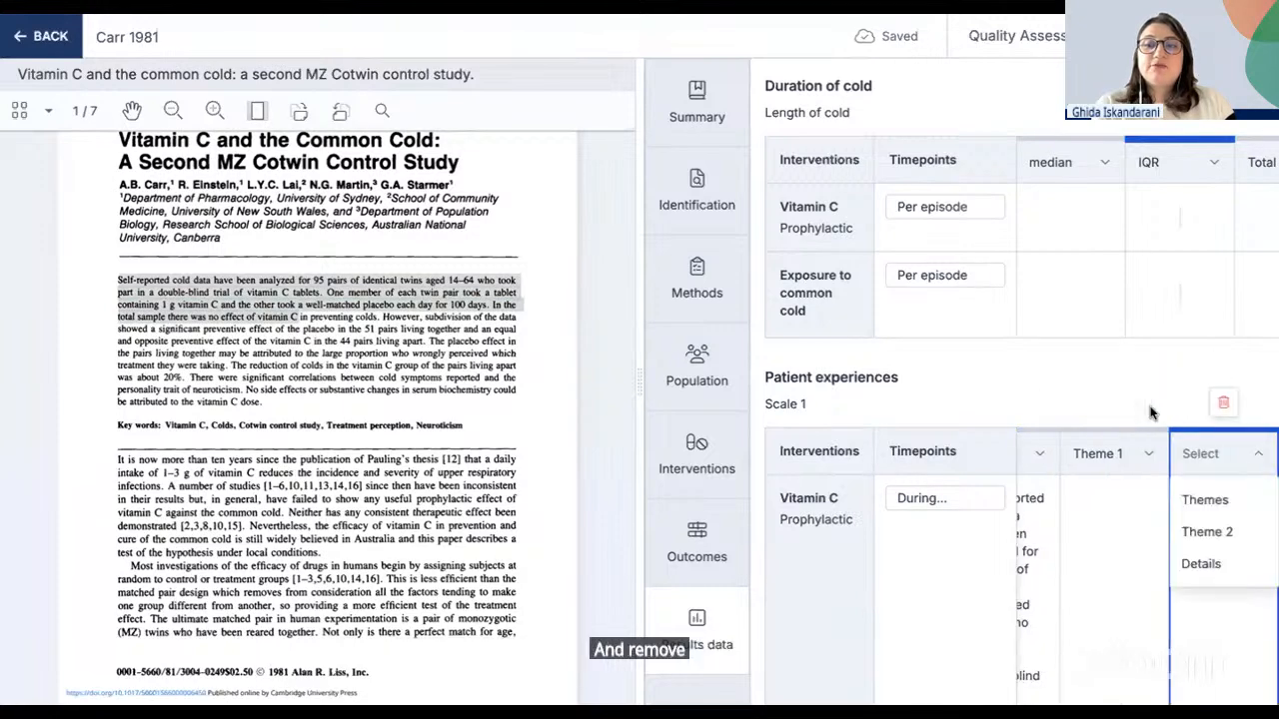
{"action": "left_click", "coordinate": [1196, 534]}
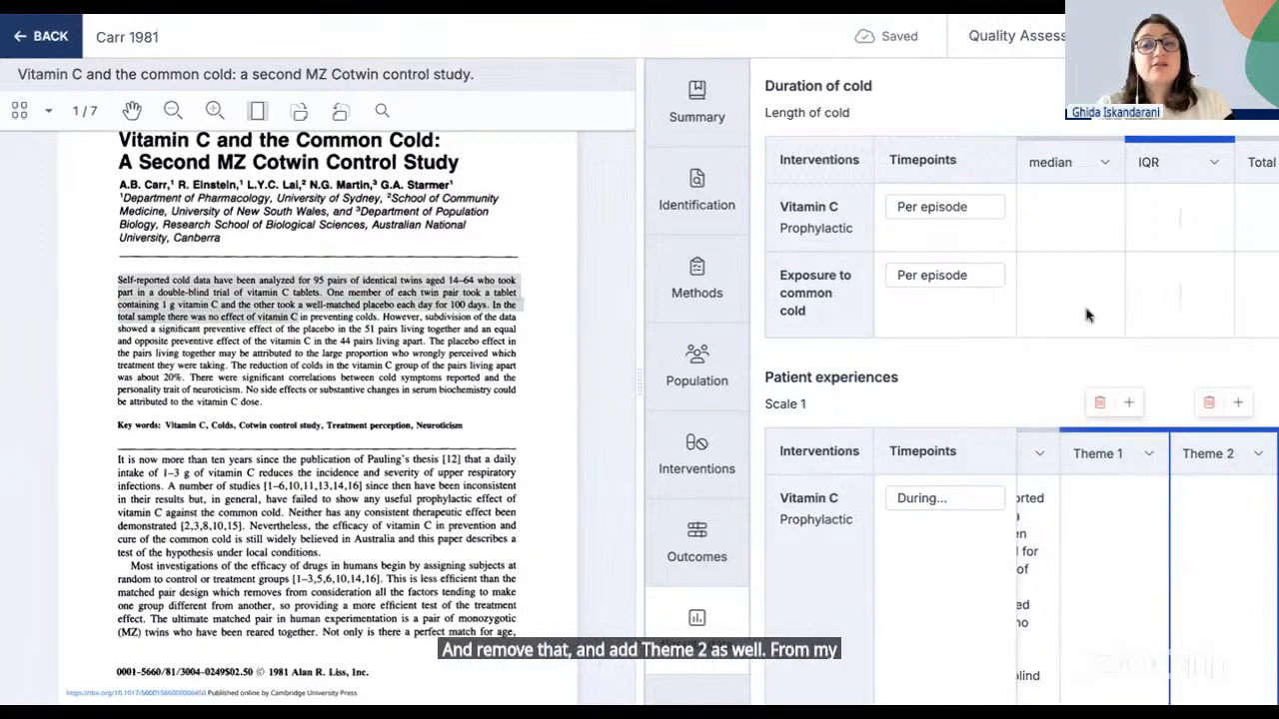
- Open the data extraction template from the study's results data, review its sections through Results data, and publish it
{"action": "scroll", "coordinate": [1073, 276], "scroll_direction": "up", "scroll_amount": 4}
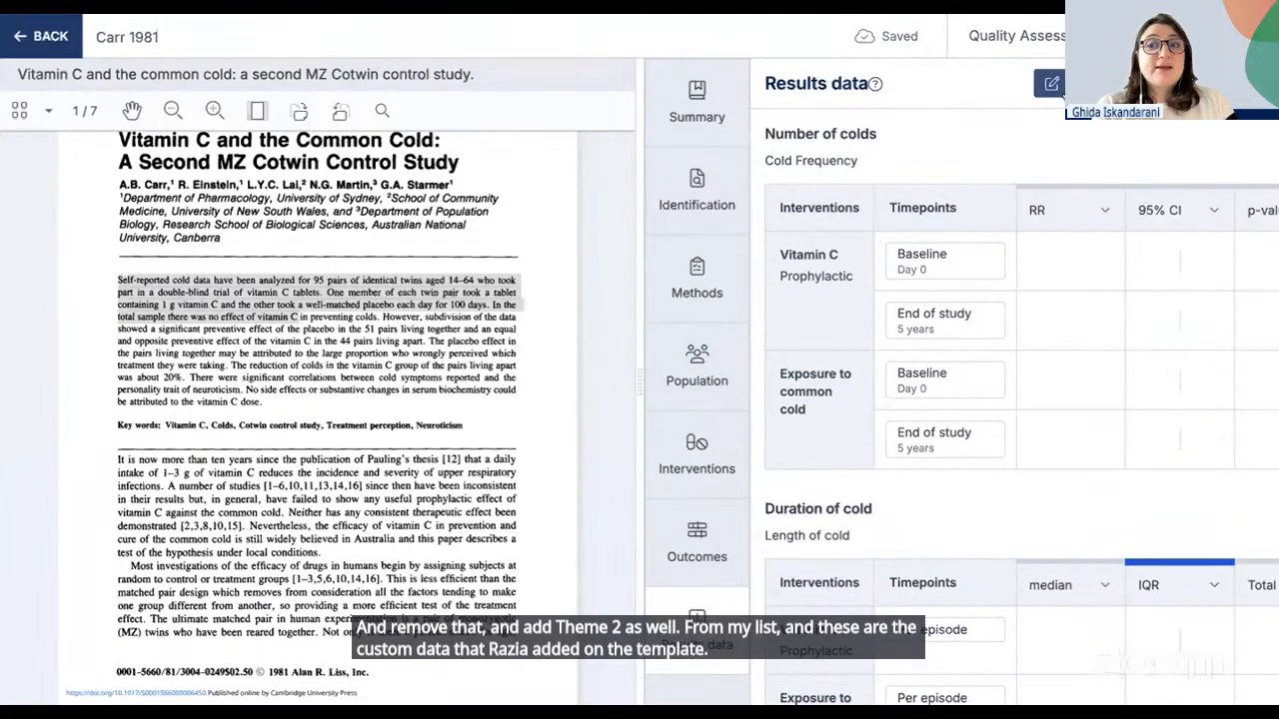
{"action": "left_click", "coordinate": [1051, 84]}
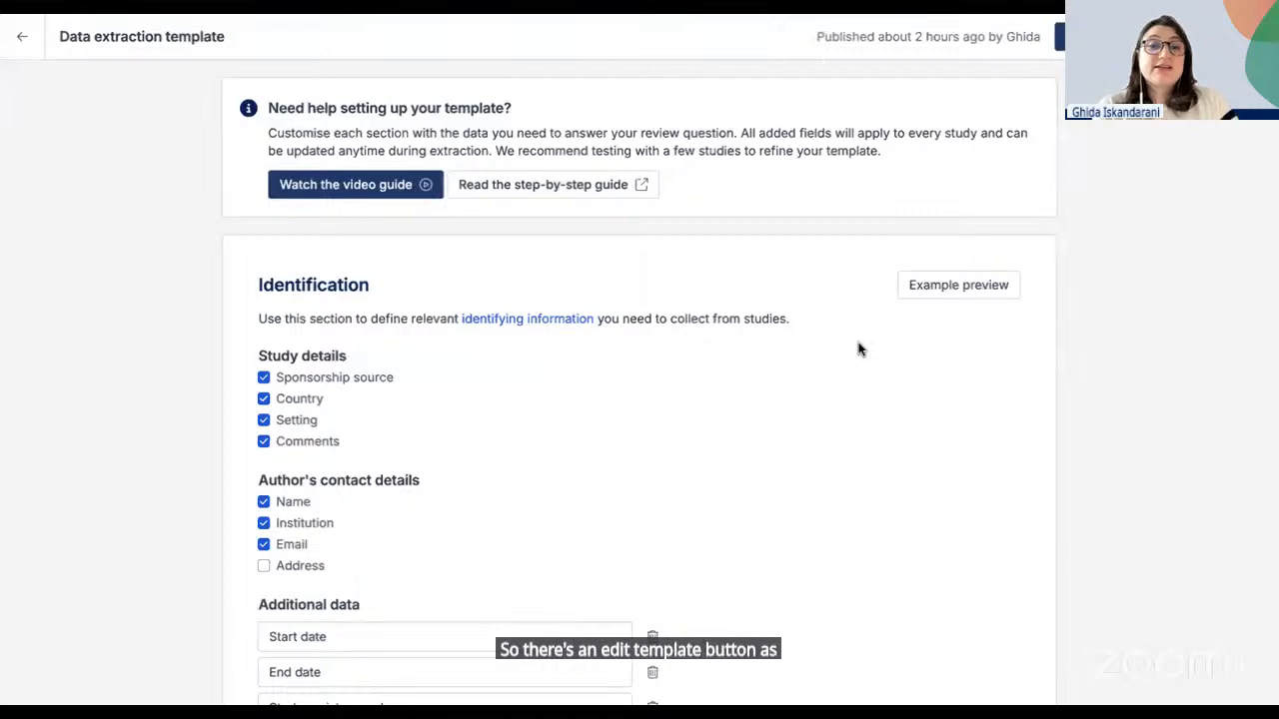
{"action": "scroll", "coordinate": [839, 510], "scroll_direction": "down", "scroll_amount": 4}
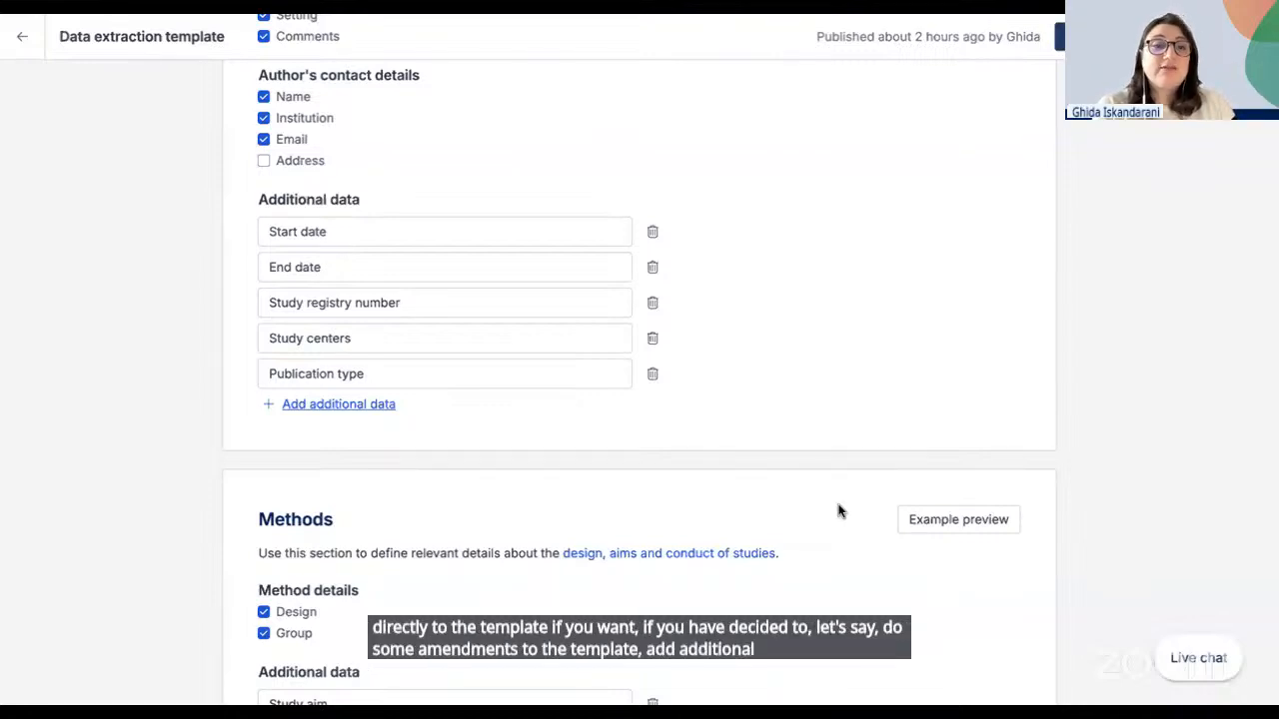
{"action": "scroll", "coordinate": [839, 511], "scroll_direction": "down", "scroll_amount": 10}
{"action": "scroll", "coordinate": [840, 510], "scroll_direction": "down", "scroll_amount": 4}
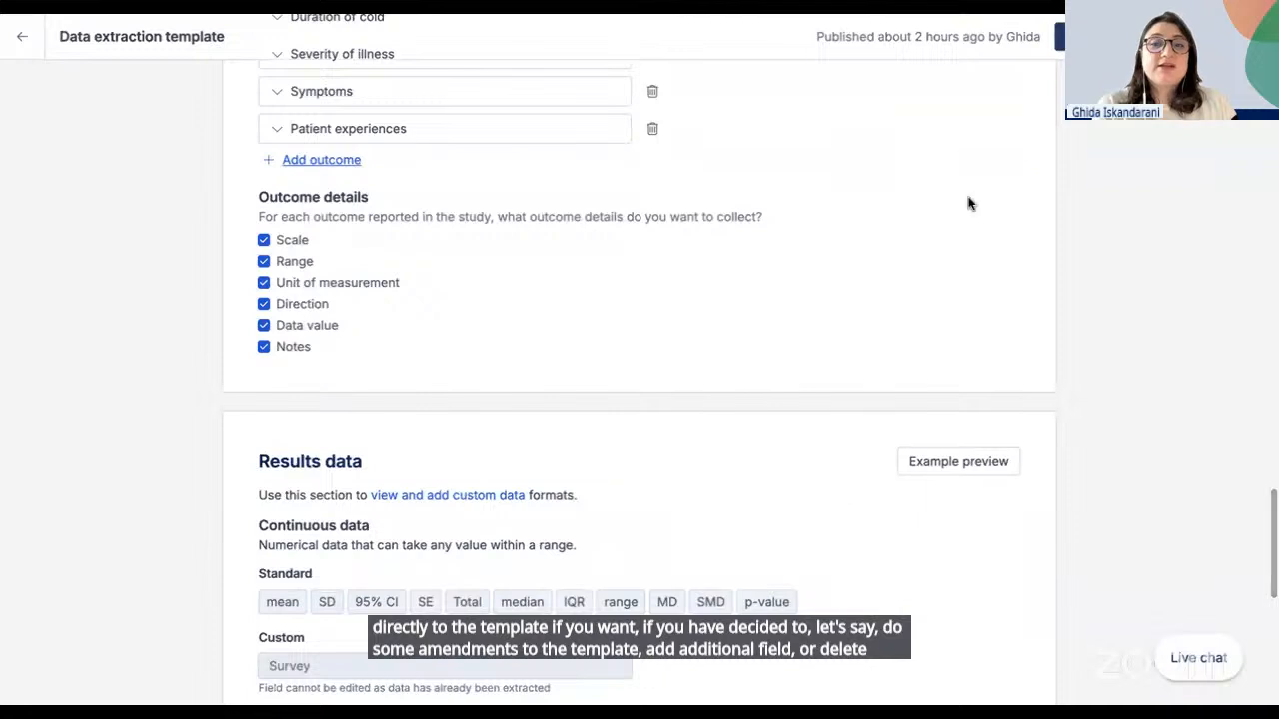
{"action": "left_click", "coordinate": [939, 465]}
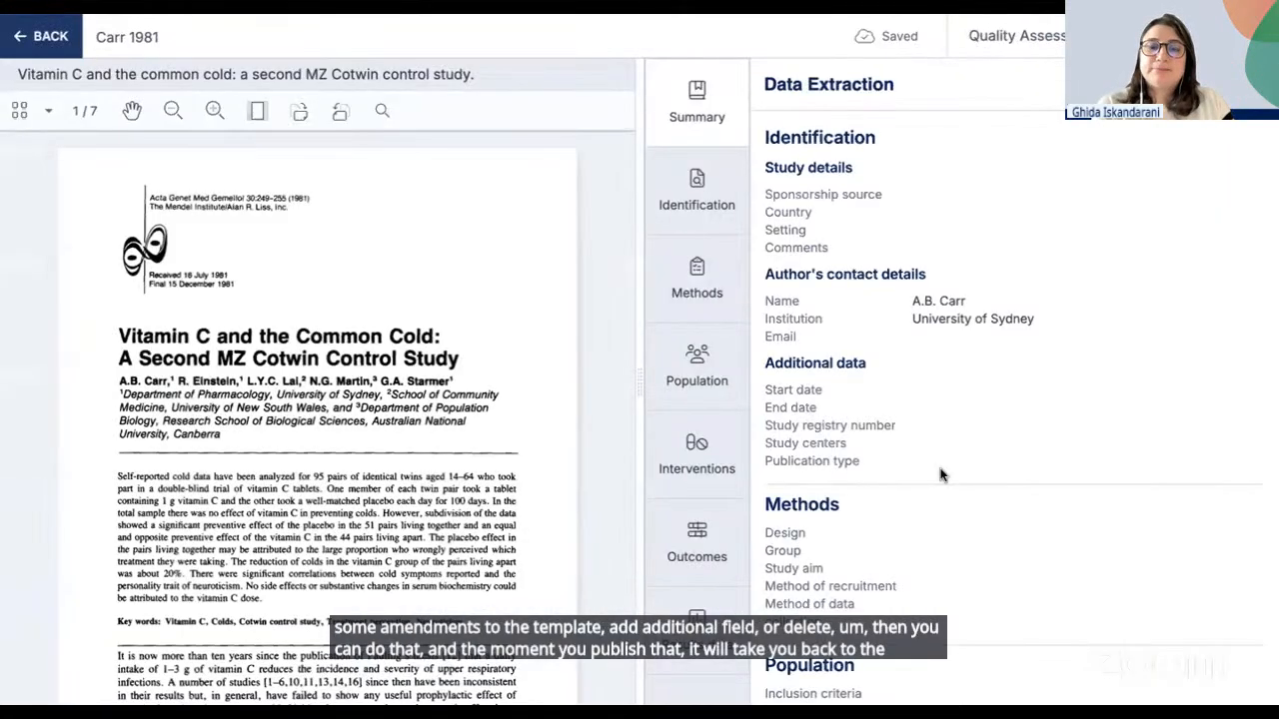
- Reopen the study's results data, check the Patient experiences table, and return to the Extraction study list
{"action": "left_click", "coordinate": [717, 642]}
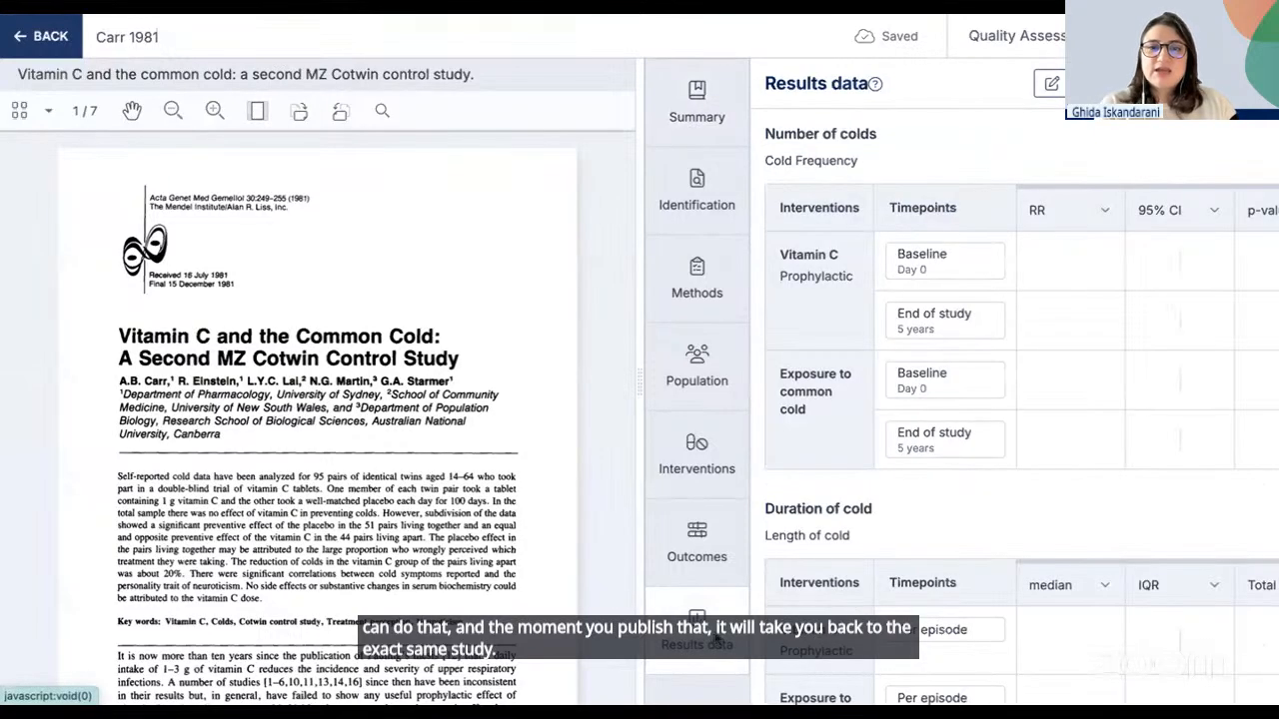
{"action": "scroll", "coordinate": [895, 602], "scroll_direction": "down", "scroll_amount": 5}
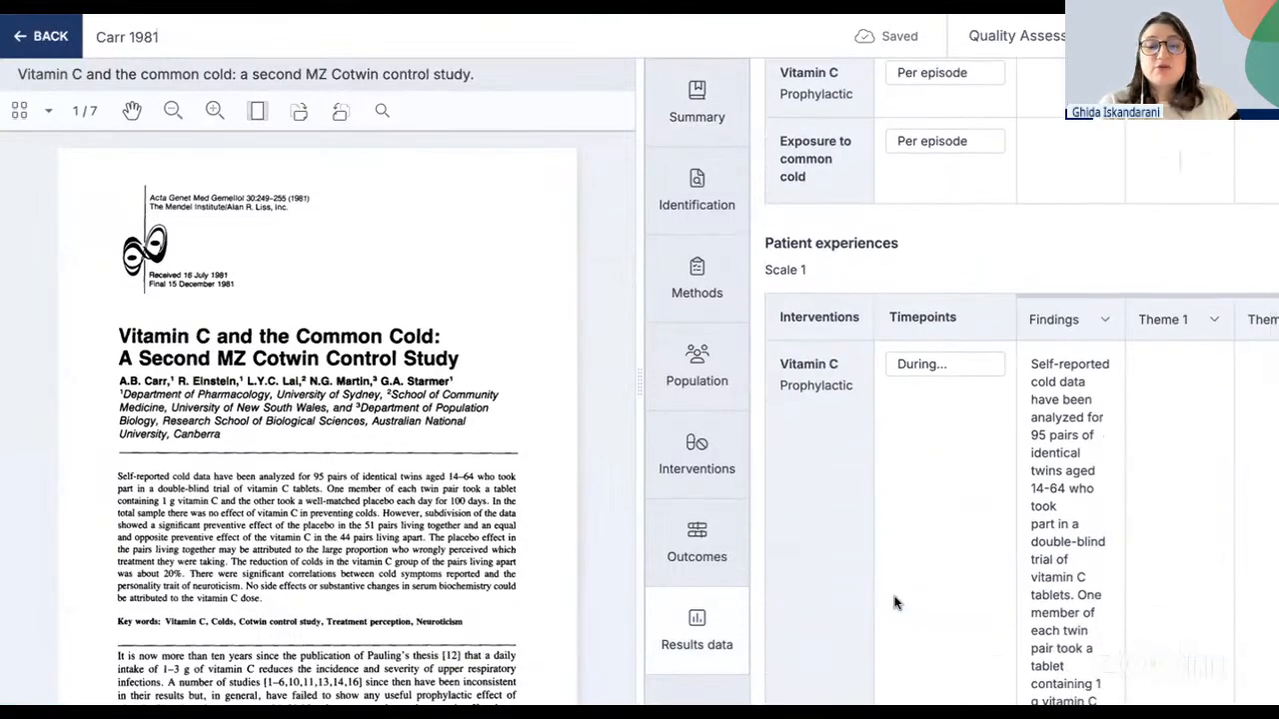
{"action": "scroll", "coordinate": [895, 603], "scroll_direction": "up", "scroll_amount": 6}
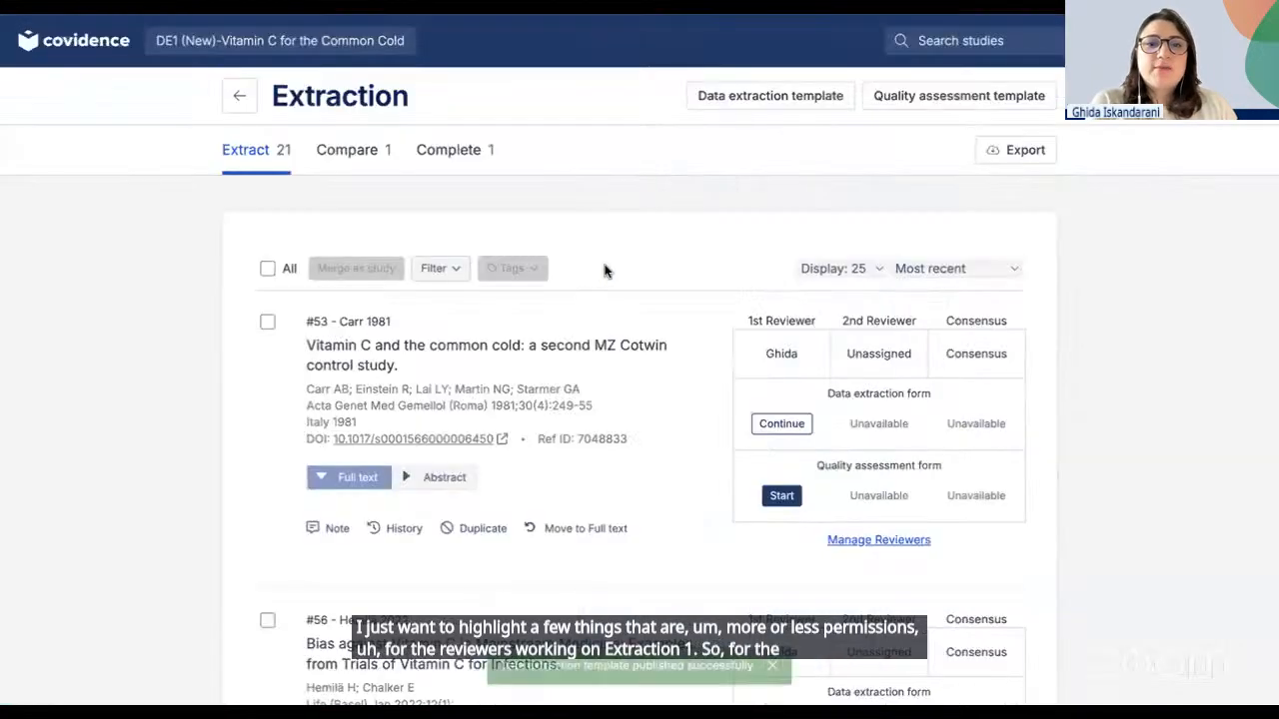
- Open "The Role of Vitamin C as Adjuvant Therapy in COVID-19" as second reviewer and examine its interventions and outcomes
{"action": "scroll", "coordinate": [786, 457], "scroll_direction": "down", "scroll_amount": 3}
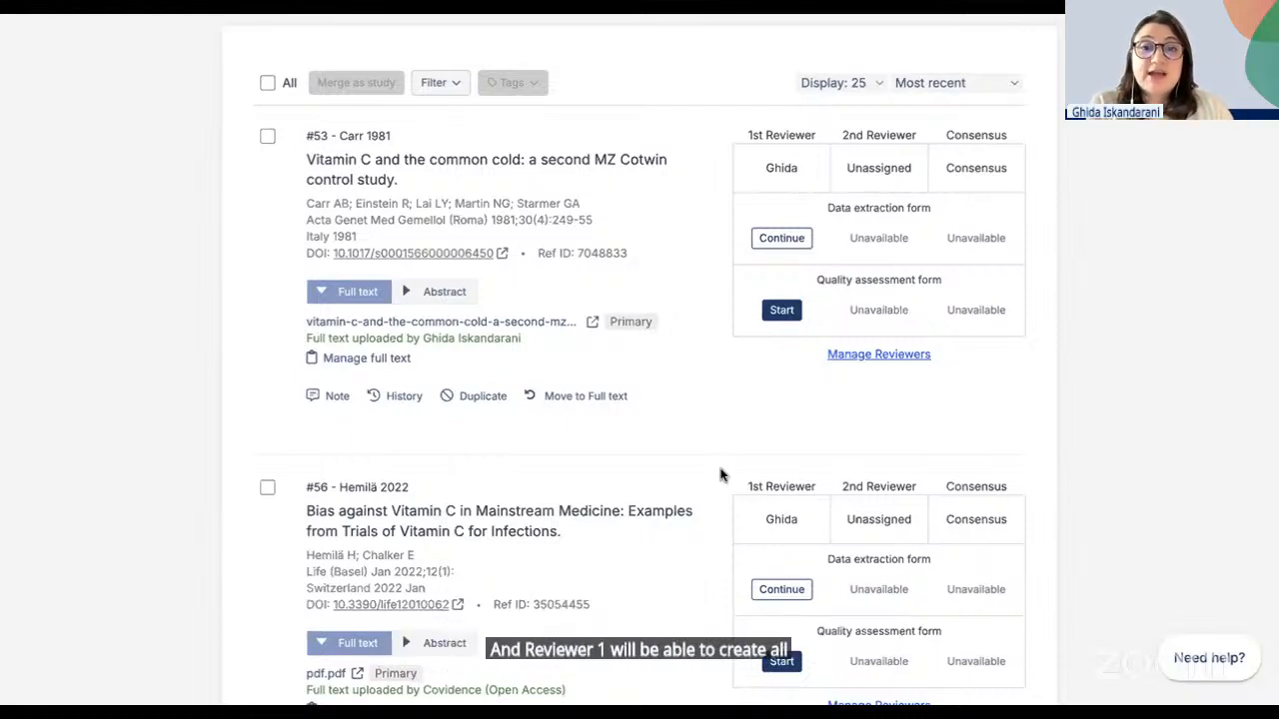
{"action": "scroll", "coordinate": [893, 437], "scroll_direction": "down", "scroll_amount": 5}
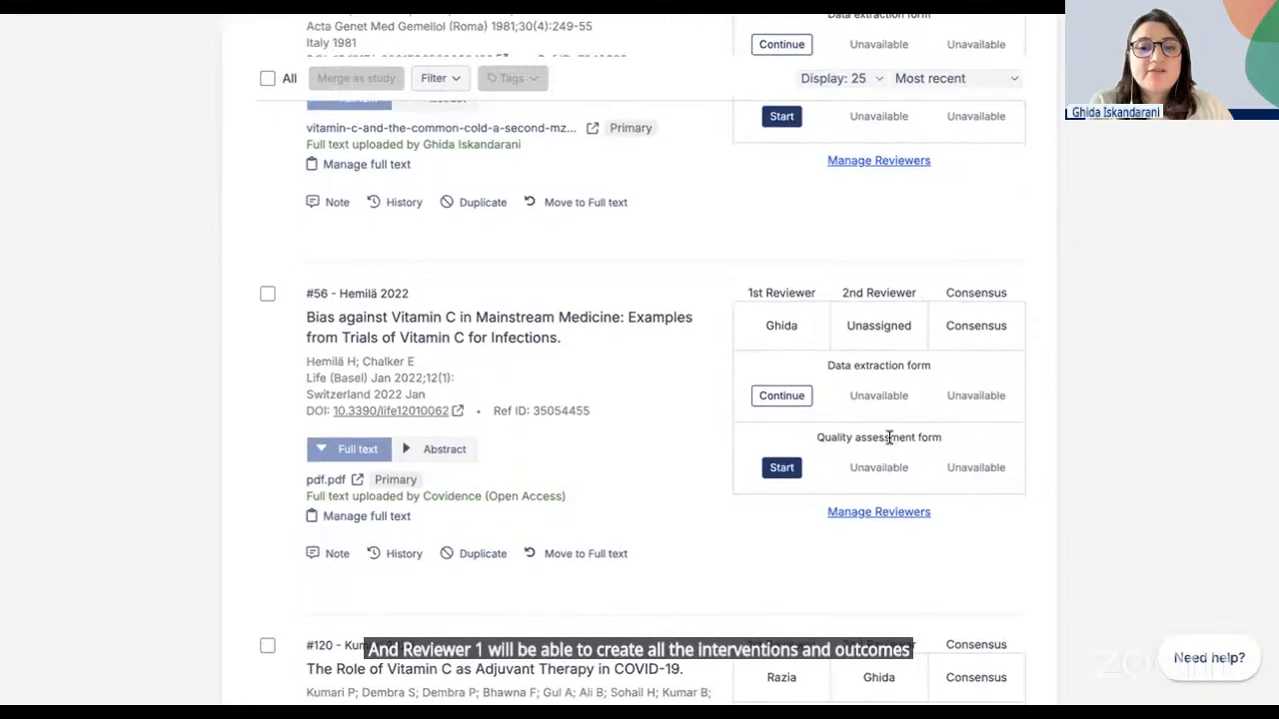
{"action": "left_click", "coordinate": [889, 521]}
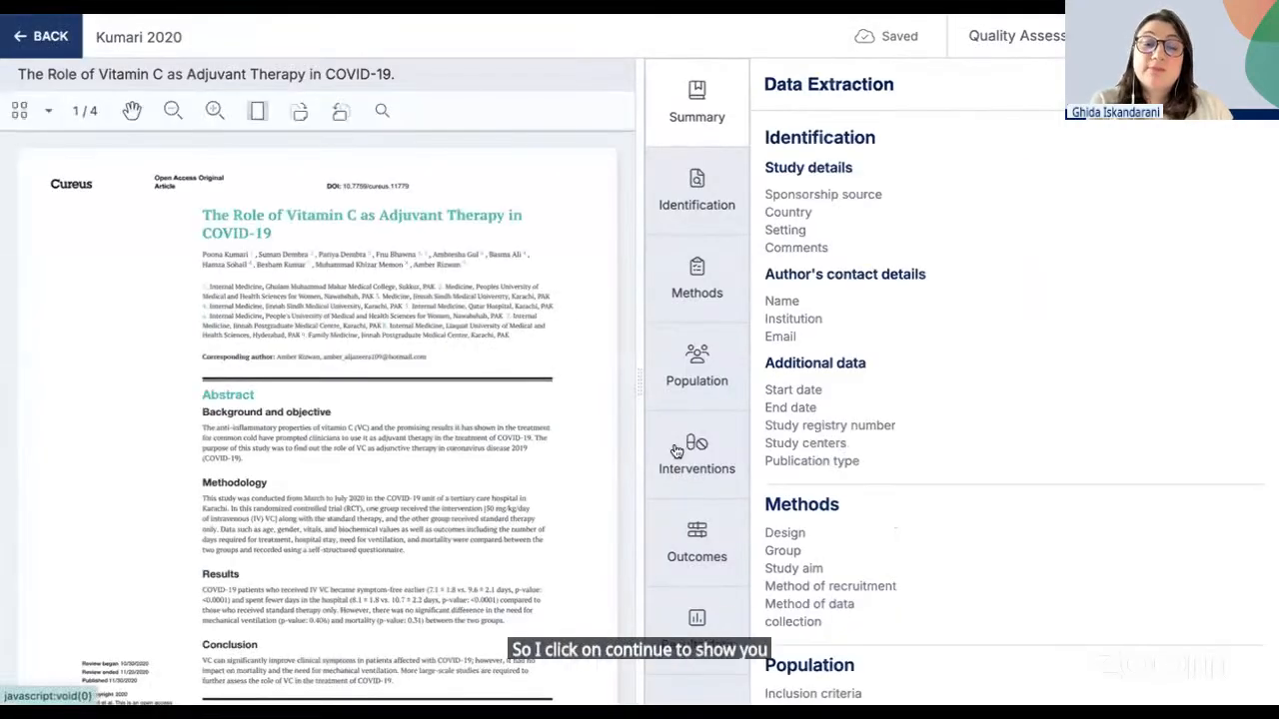
{"action": "left_click", "coordinate": [676, 452]}
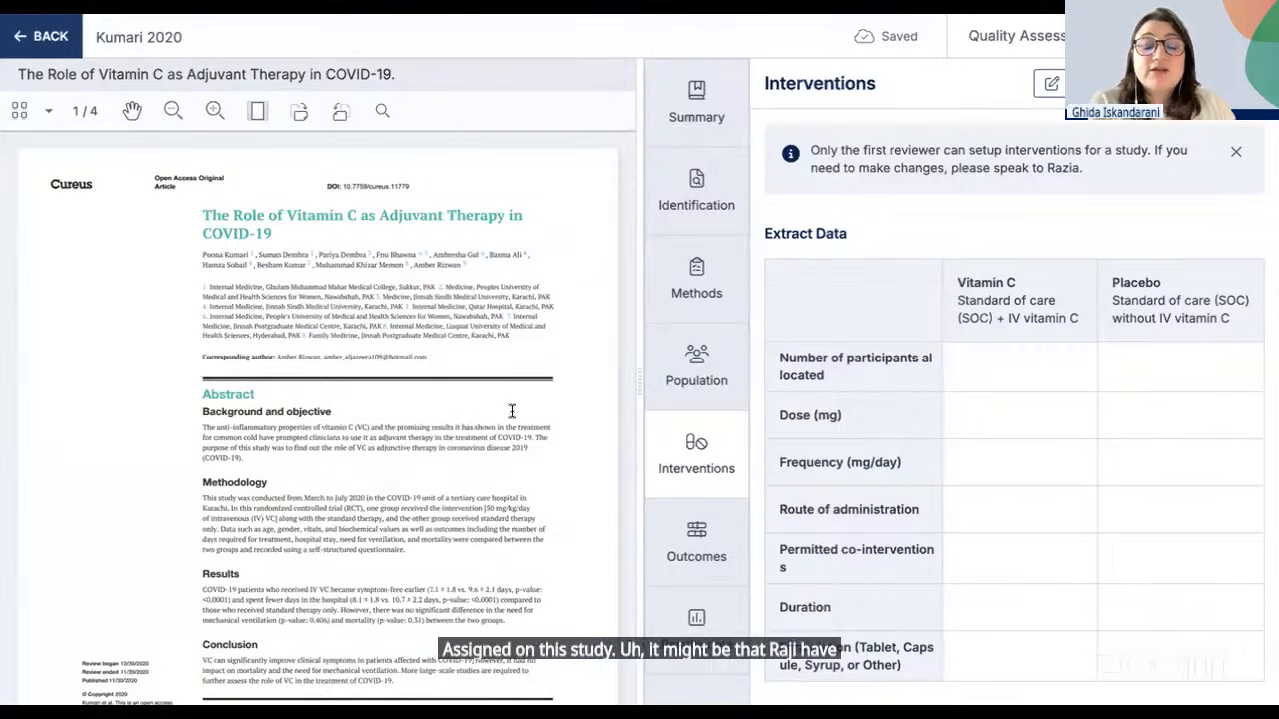
{"action": "left_click", "coordinate": [686, 553]}
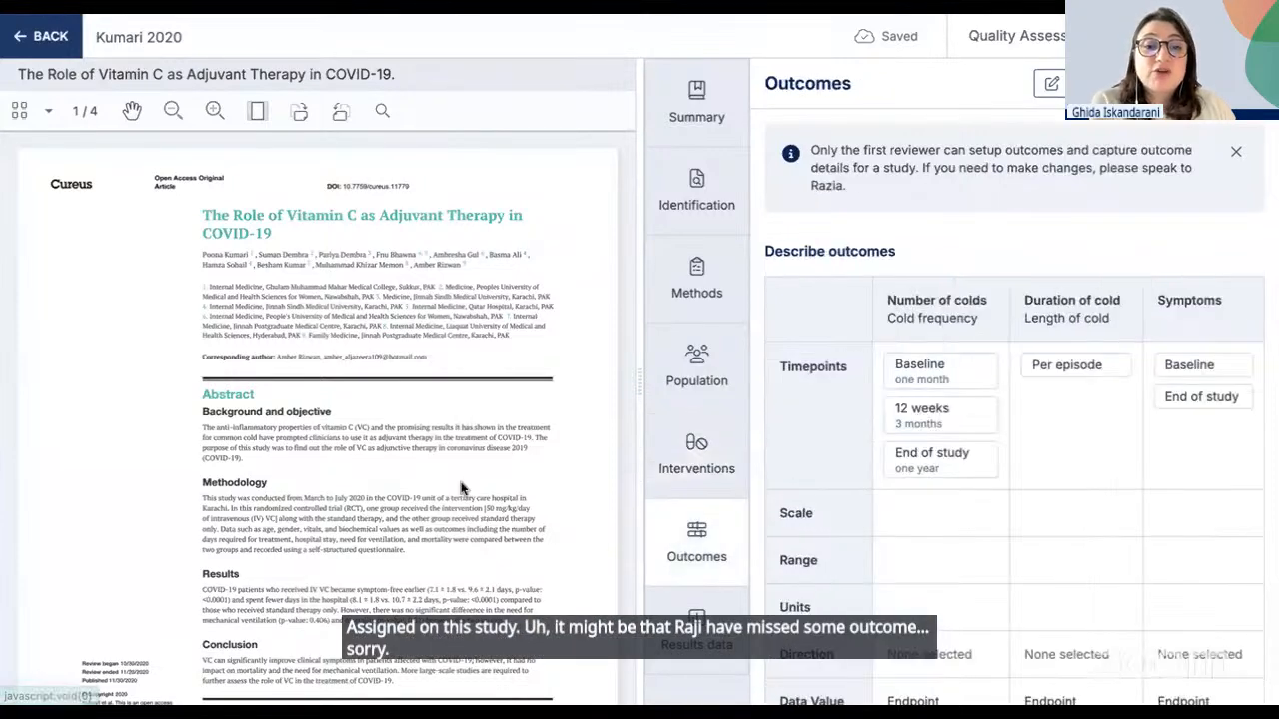
{"action": "scroll", "coordinate": [463, 489], "scroll_direction": "down", "scroll_amount": 2}
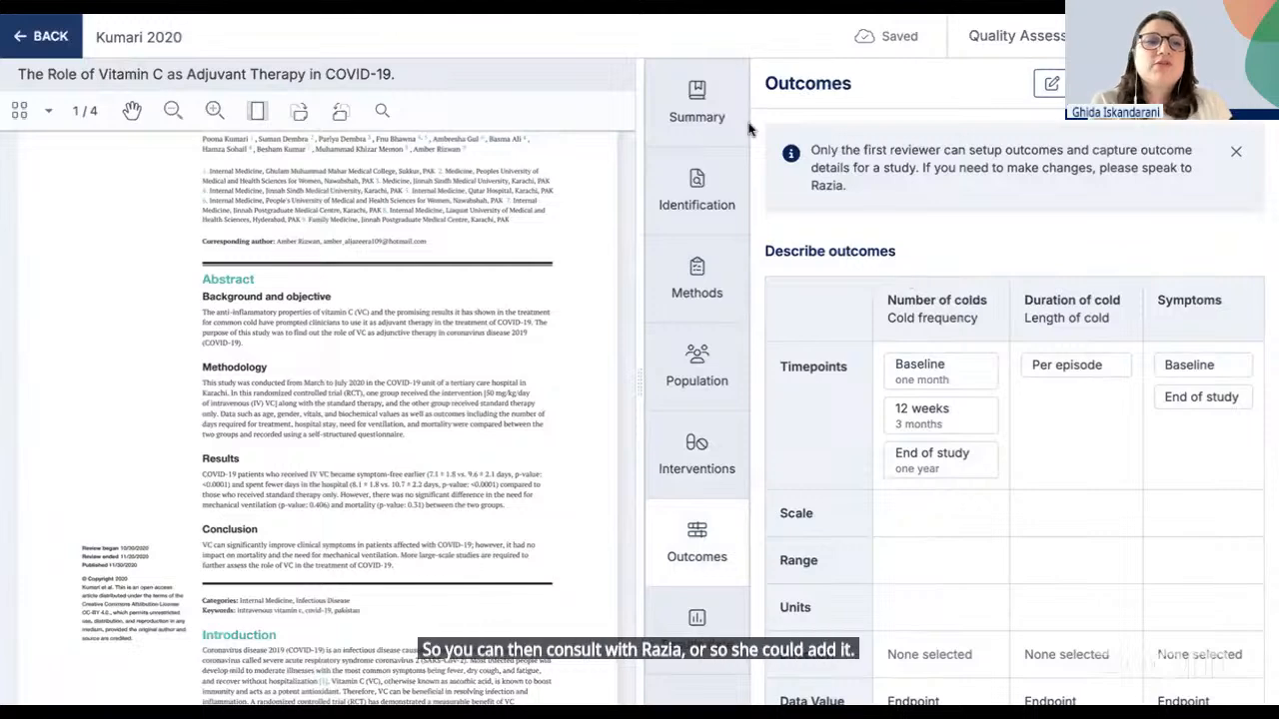
- Return to the study list and view the reviewer assignments for the MZ Cotwin control study, closing them without saving
{"action": "left_click", "coordinate": [42, 37]}
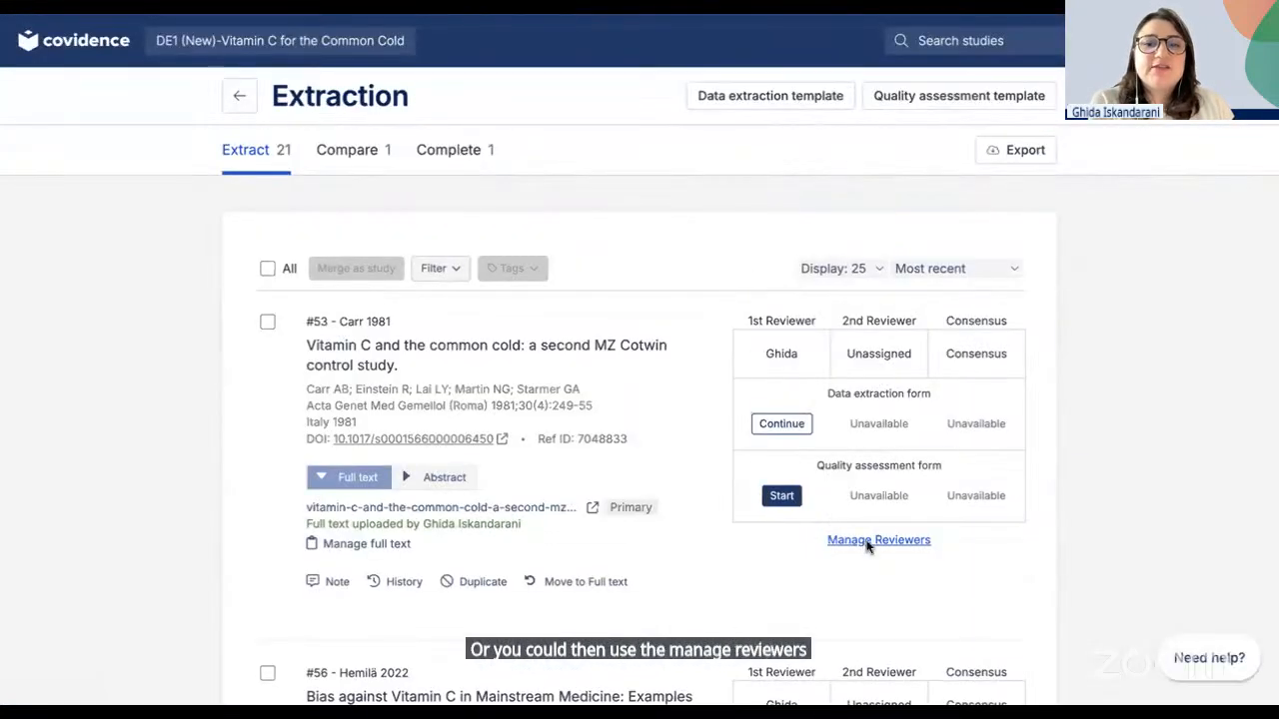
{"action": "left_click", "coordinate": [849, 540]}
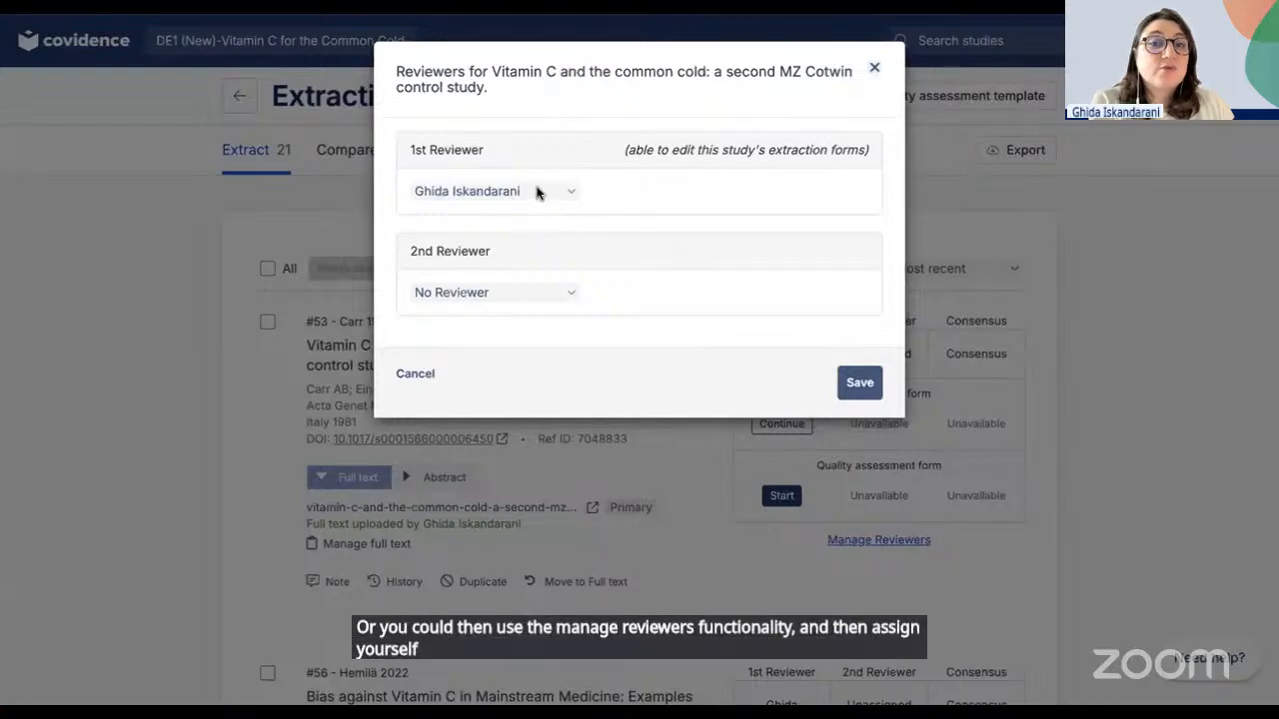
{"action": "left_click", "coordinate": [872, 68]}
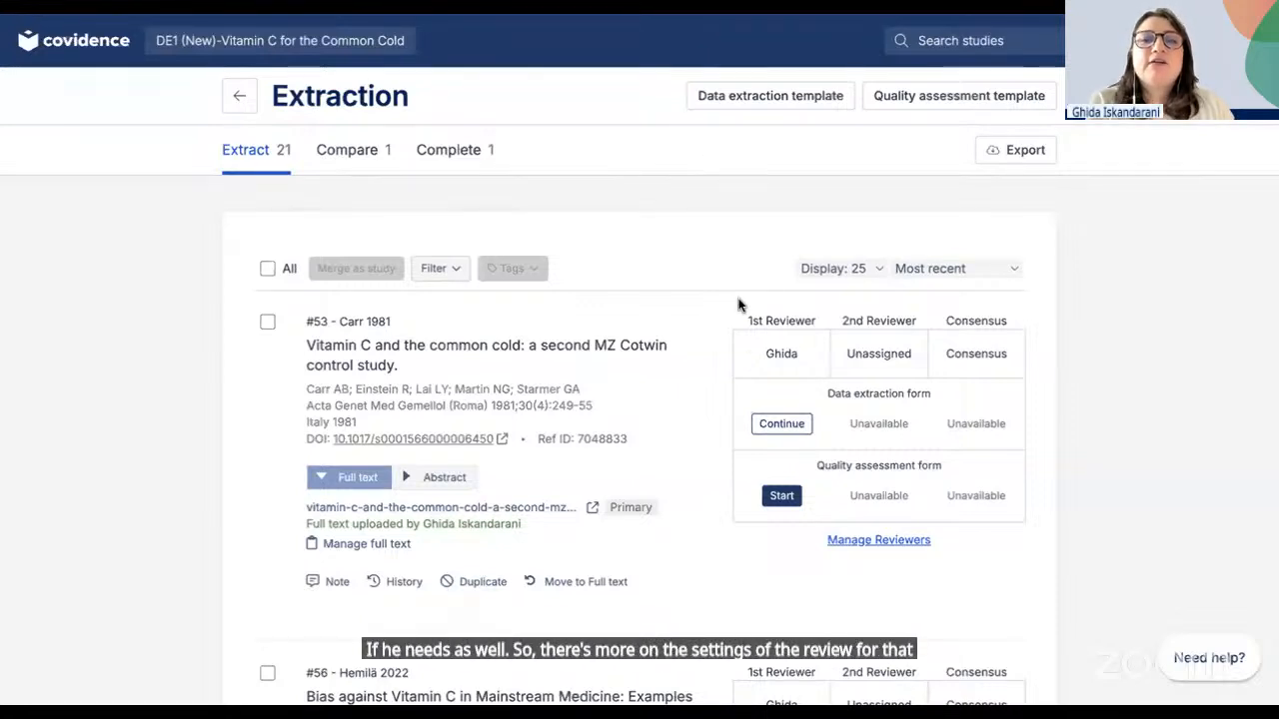
- Open the review's export options and check the file formats offered for data extraction, keeping Single sheet (CSV)
{"action": "left_click", "coordinate": [1036, 163]}
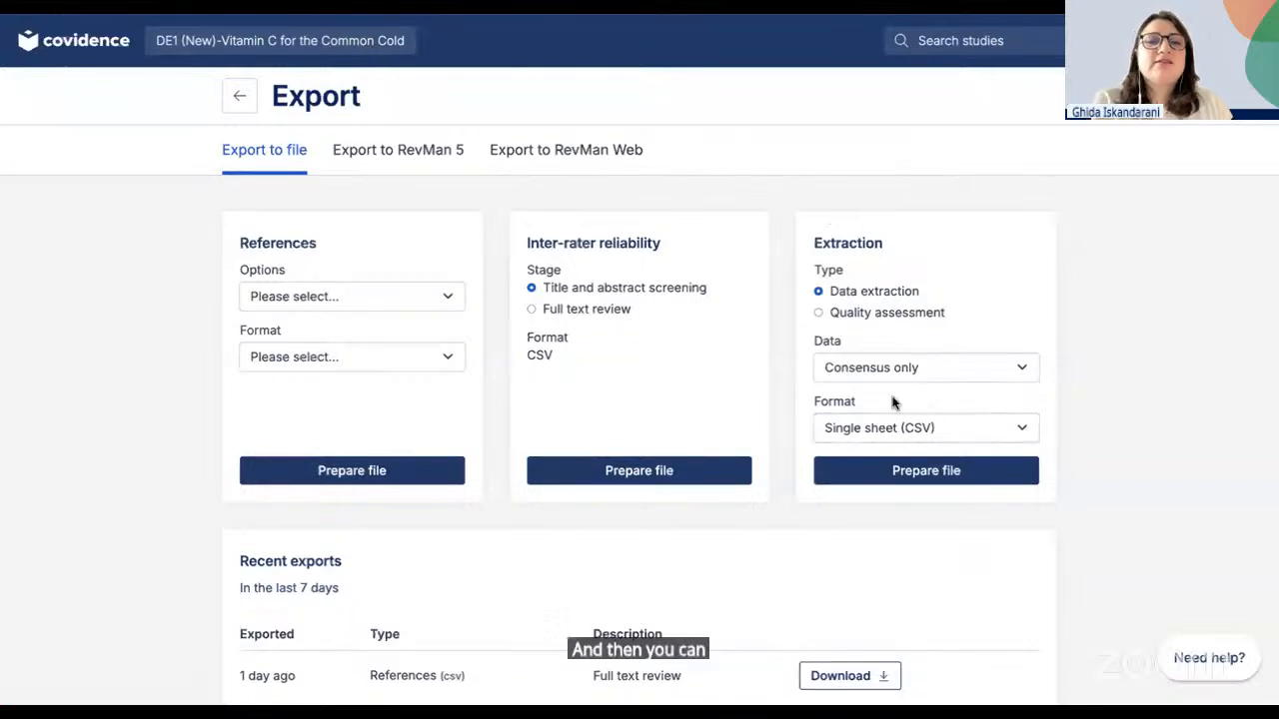
{"action": "left_click", "coordinate": [913, 437]}
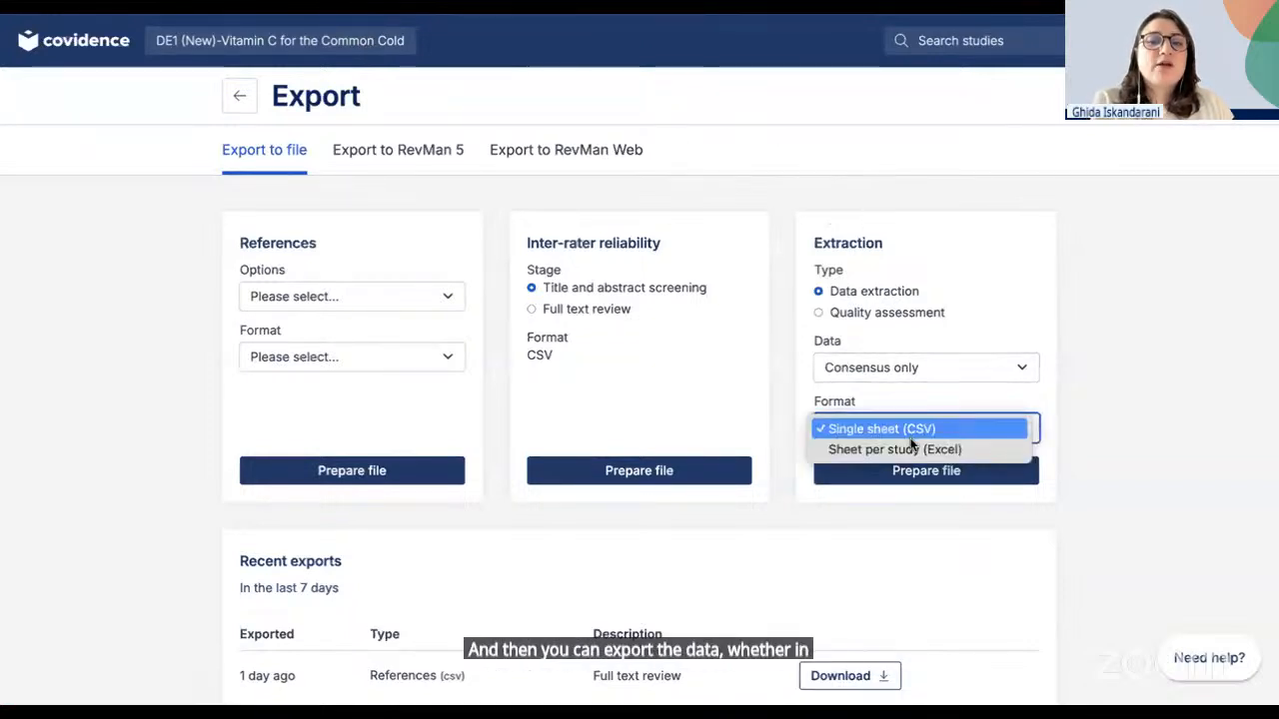
{"action": "left_click", "coordinate": [845, 188]}
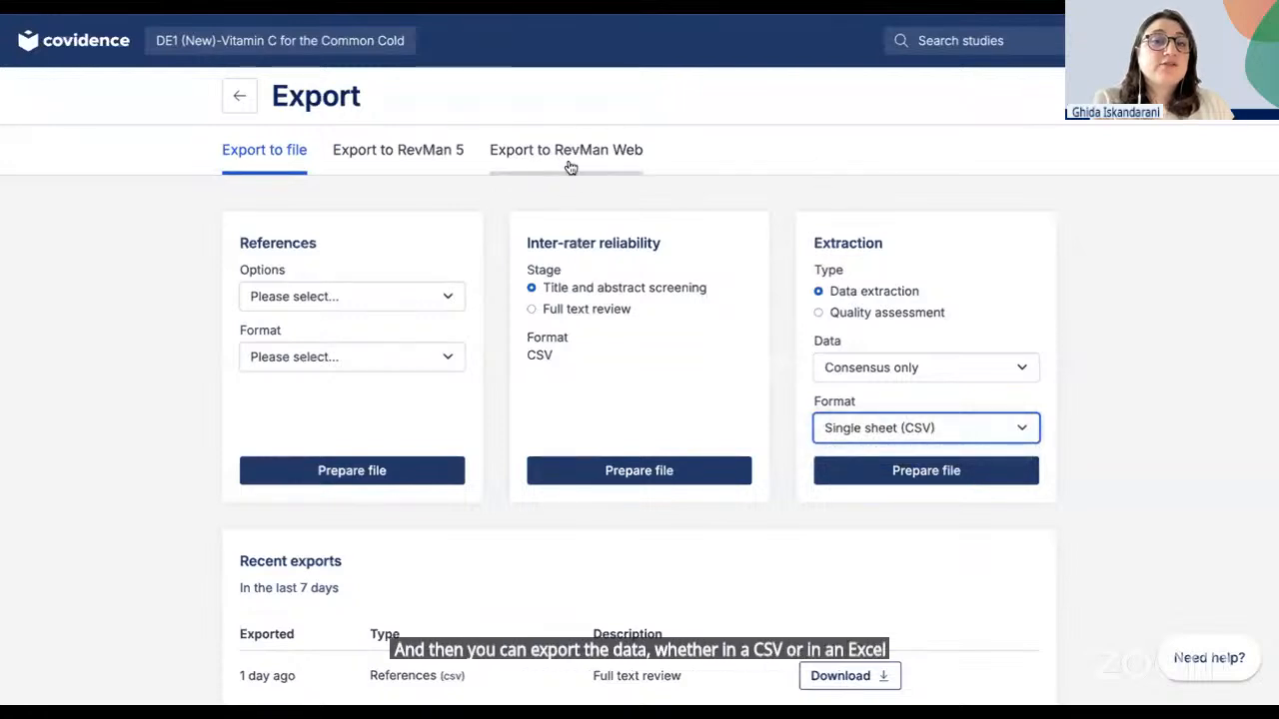